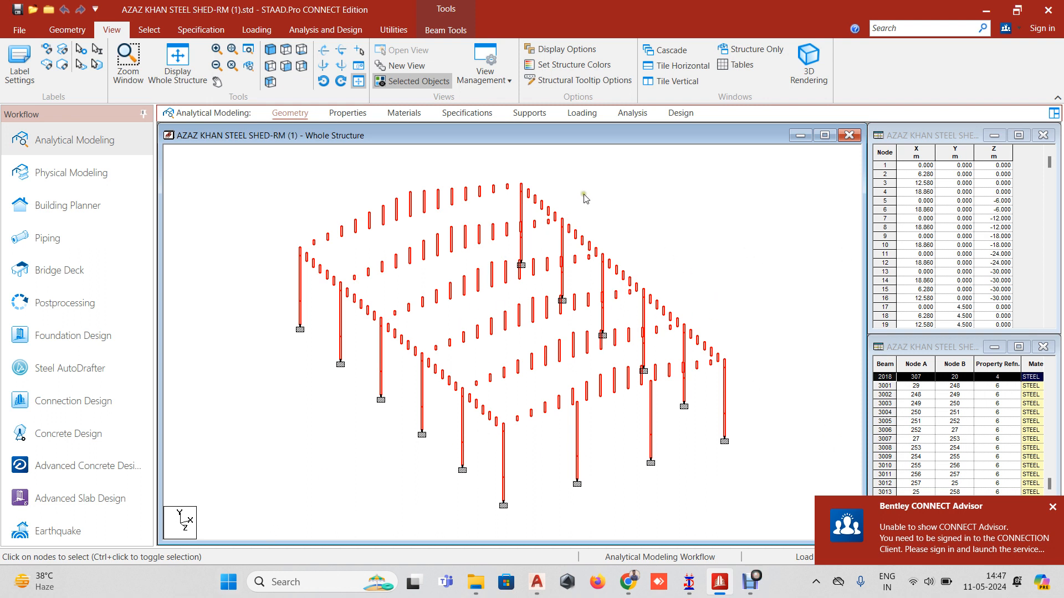
Clear the column selection and display the whole shed structure again
{"action": "left_click", "coordinate": [302, 227]}
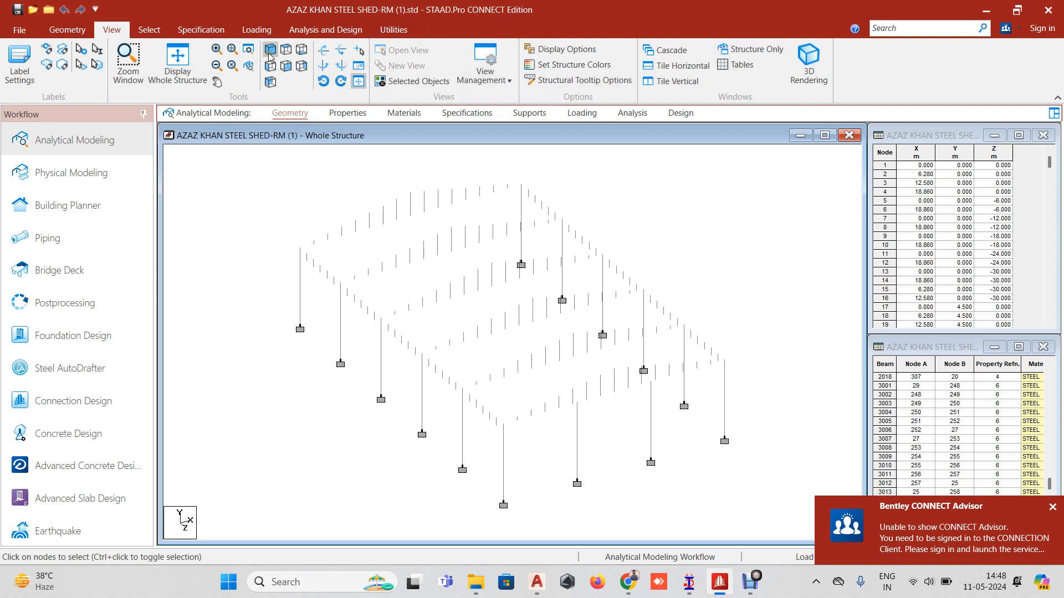
{"action": "left_click", "coordinate": [186, 67]}
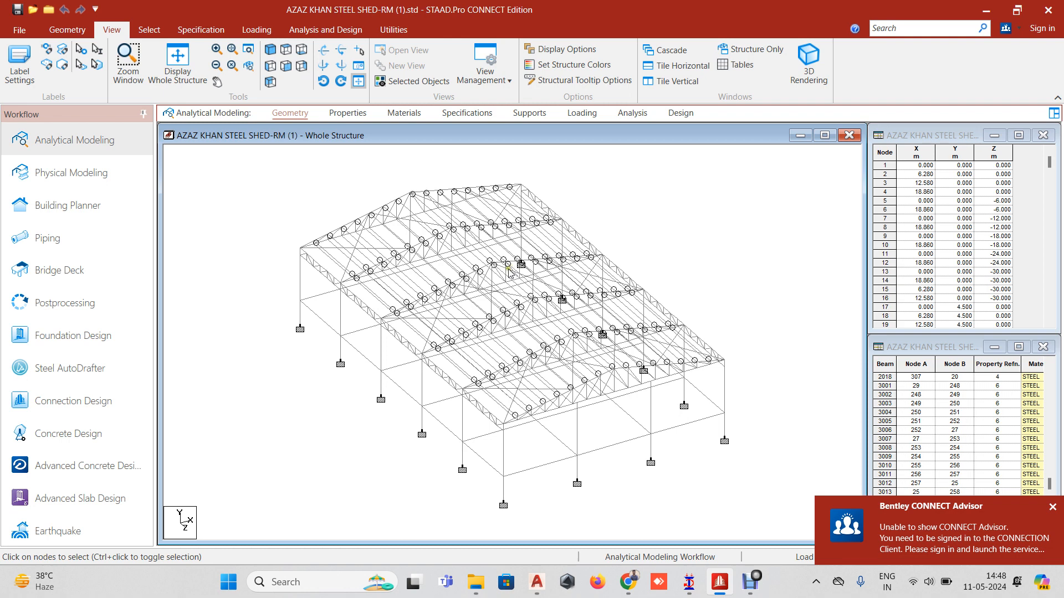
{"action": "middle_click_drag", "start_coordinate": [393, 258], "coordinate": [359, 271]}
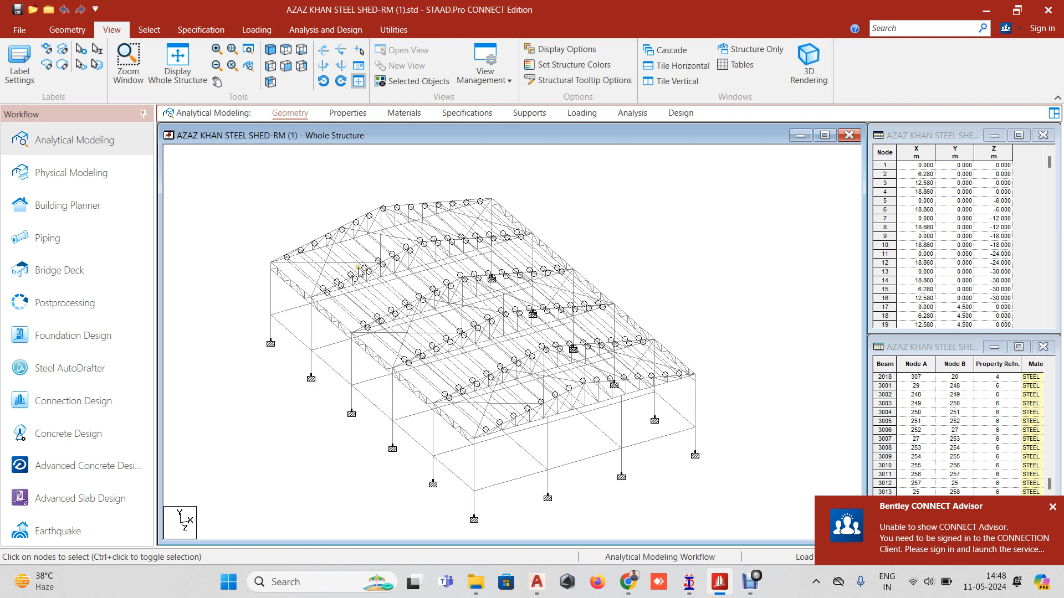
{"action": "scroll", "coordinate": [347, 266], "scroll_direction": "up", "scroll_amount": 1}
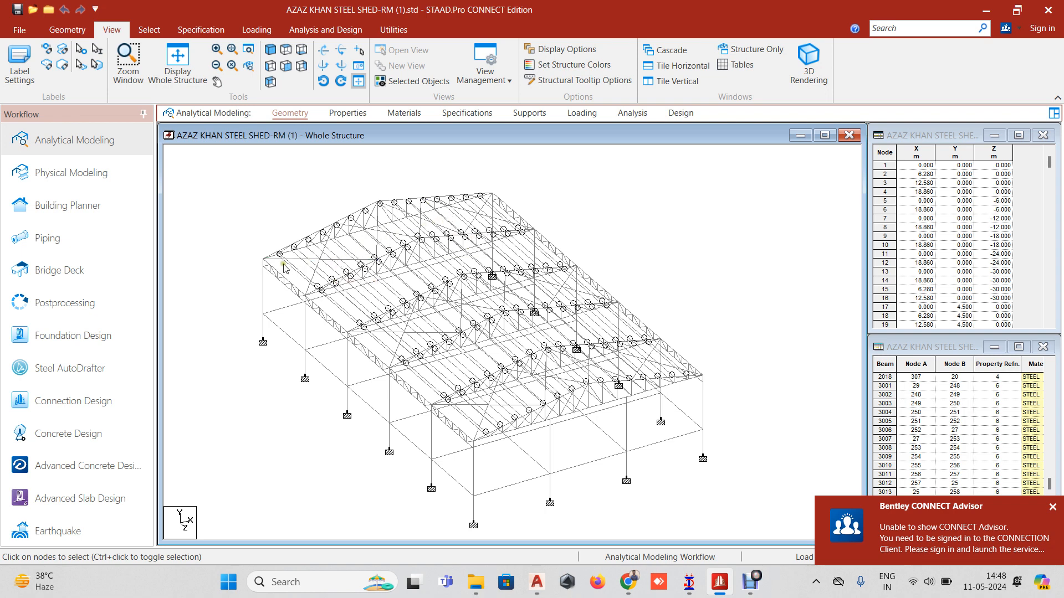
{"action": "scroll", "coordinate": [277, 277], "scroll_direction": "up", "scroll_amount": 2}
{"action": "mouse_move", "coordinate": [312, 284]}
{"action": "middle_mouse_down"}
{"action": "mouse_move", "coordinate": [378, 270]}
{"action": "mouse_move", "coordinate": [354, 304]}
{"action": "mouse_move", "coordinate": [328, 295]}
{"action": "middle_mouse_up"}
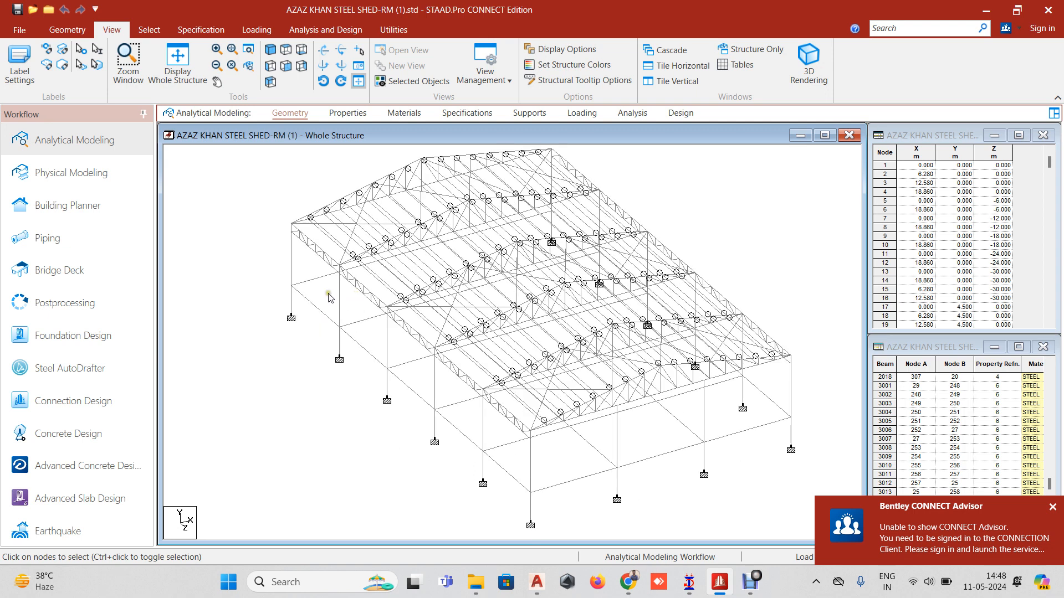
Inspect the steel design results of the rear corner column, beam 1001
{"action": "left_click", "coordinate": [290, 269]}
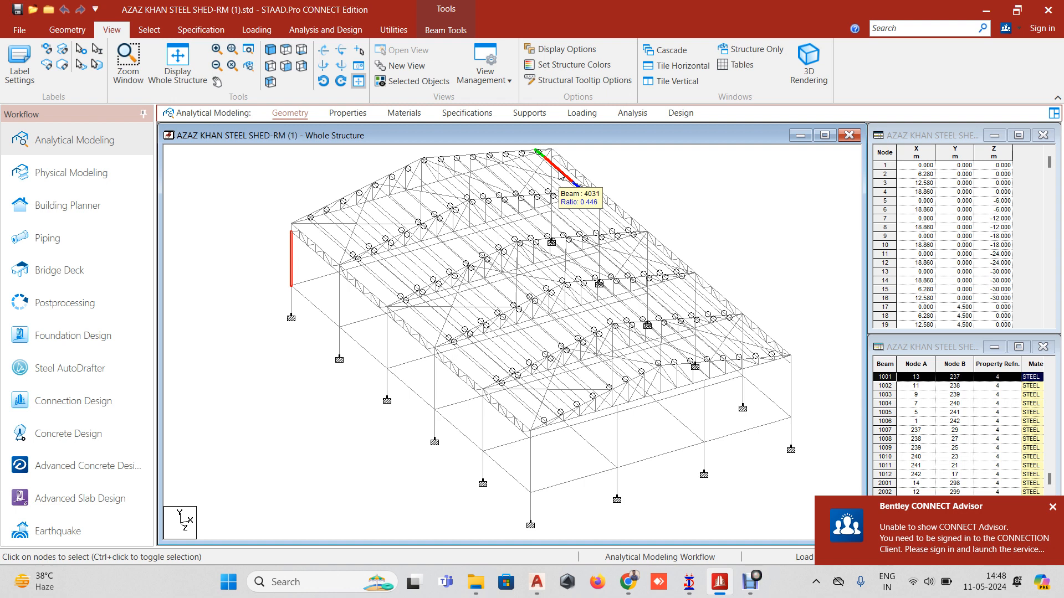
{"action": "scroll", "coordinate": [535, 206], "scroll_direction": "down", "scroll_amount": 1}
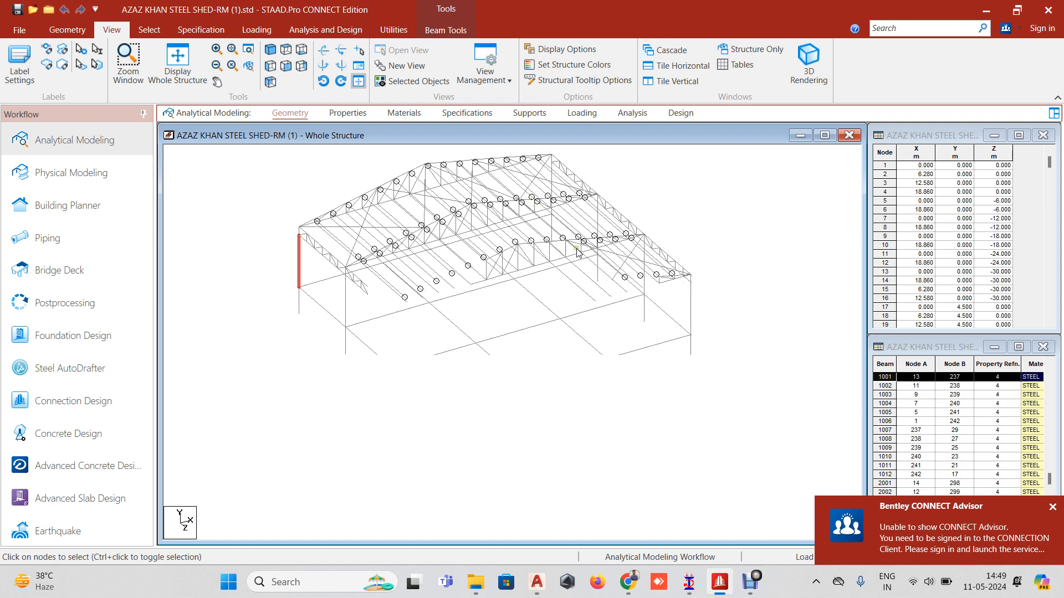
{"action": "middle_click_drag", "start_coordinate": [492, 287], "coordinate": [431, 270]}
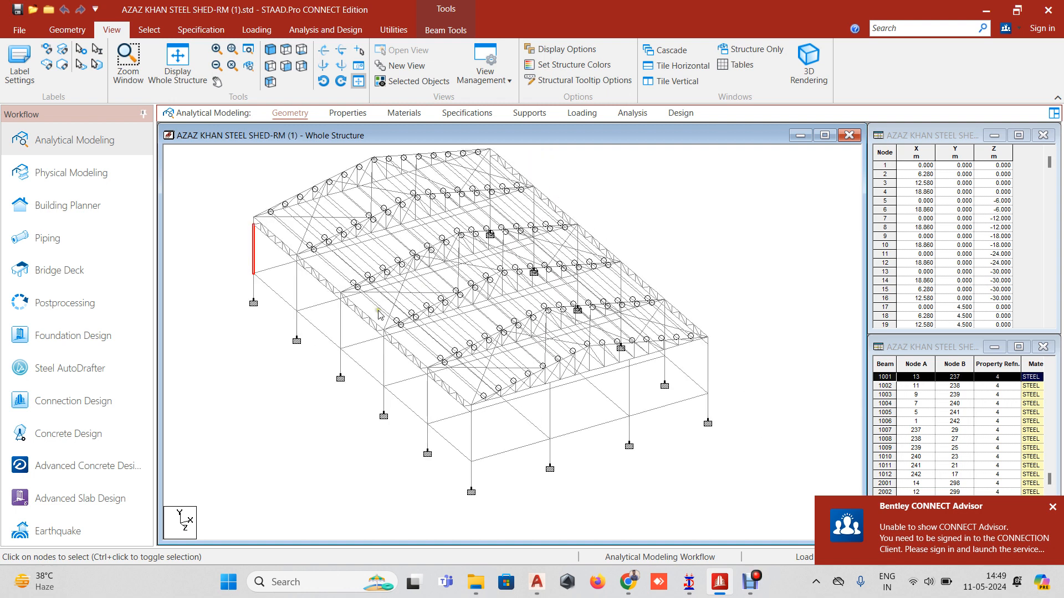
{"action": "double_click", "coordinate": [256, 258]}
{"action": "left_click", "coordinate": [648, 155]}
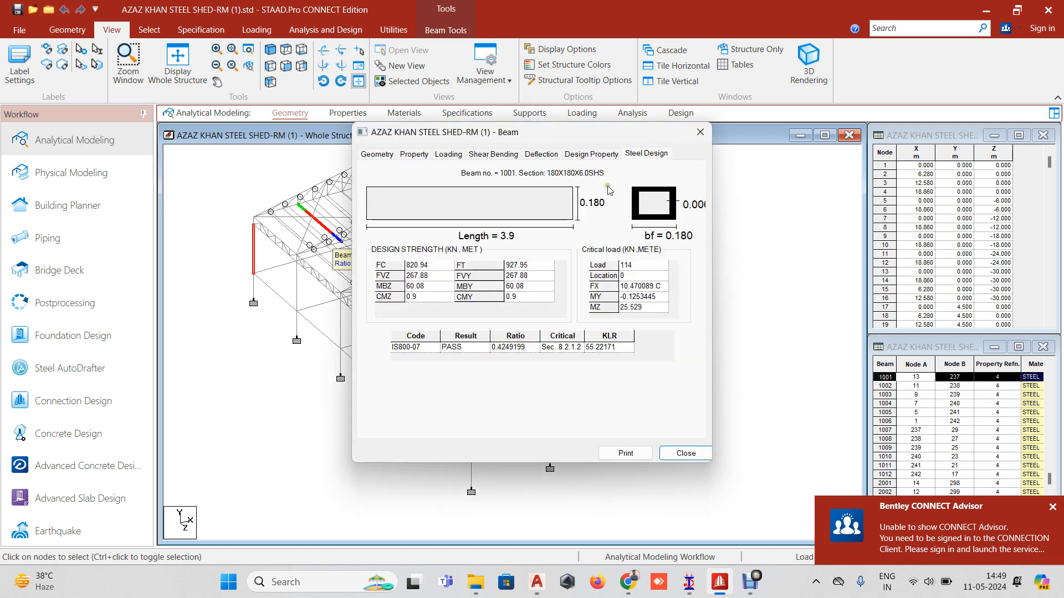
{"action": "left_click", "coordinate": [609, 157]}
{"action": "left_click", "coordinate": [645, 155]}
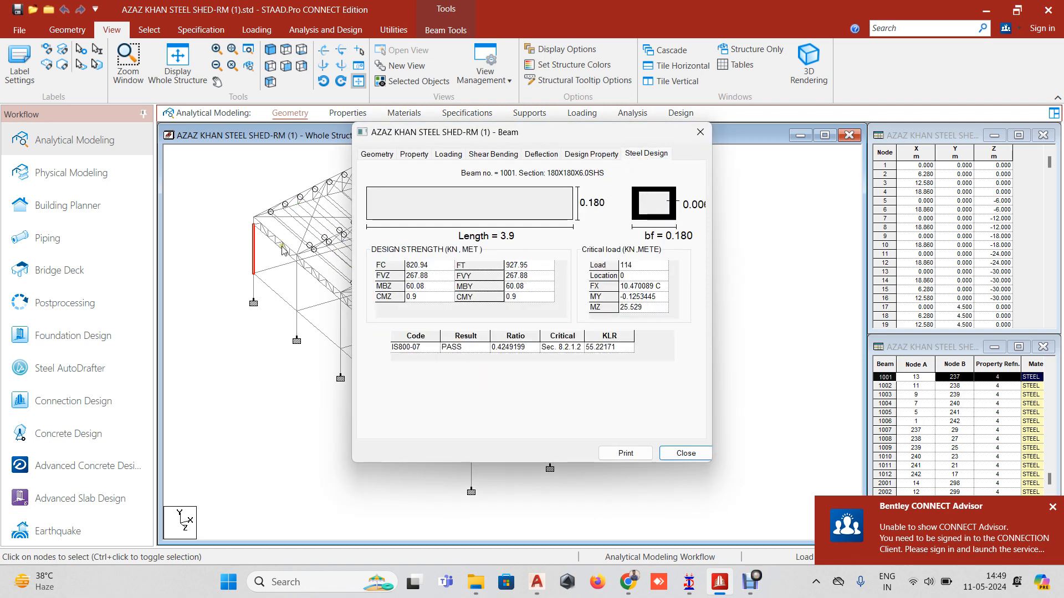
Switch to the Supports page and activate the beam selection cursor
{"action": "left_click", "coordinate": [528, 114]}
{"action": "scroll", "coordinate": [289, 303], "scroll_direction": "up", "scroll_amount": 2}
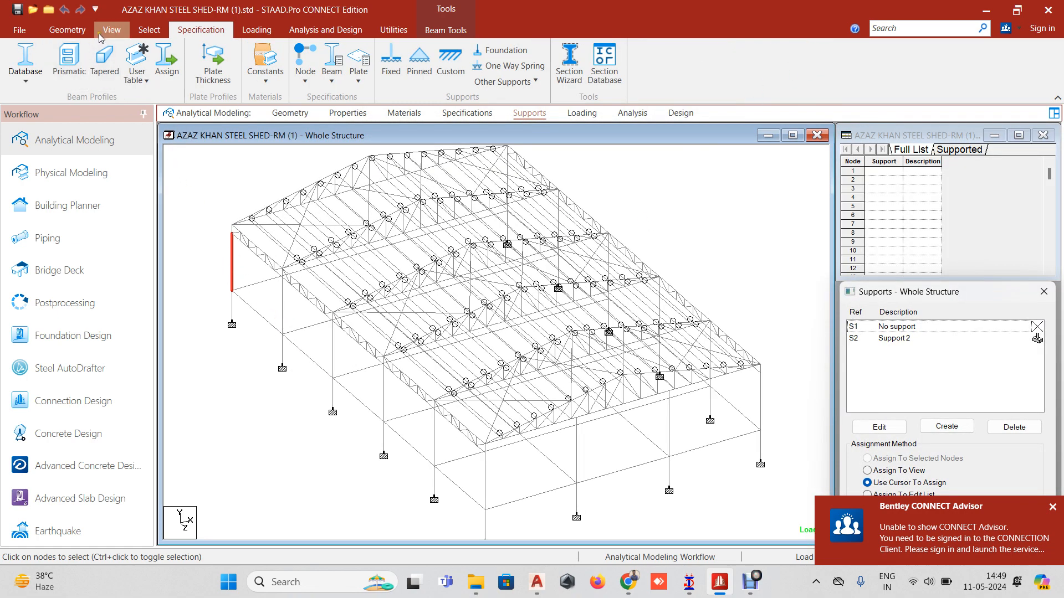
{"action": "left_click", "coordinate": [149, 30]}
{"action": "left_click", "coordinate": [39, 75]}
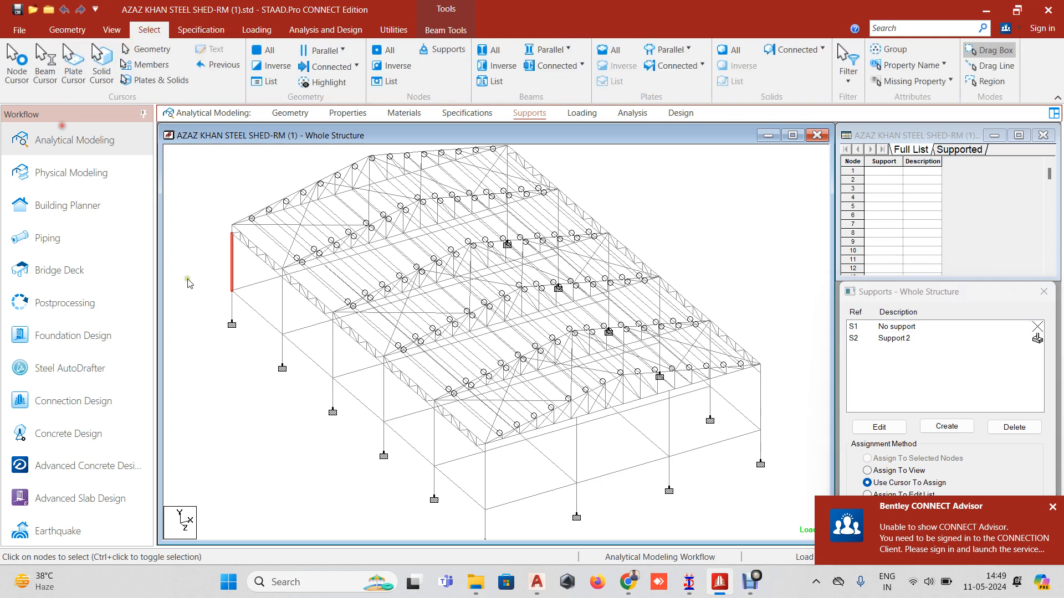
Inspect the geometry and section of the side columns, from rear corner beam 1001 to beam 1003
{"action": "double_click", "coordinate": [236, 279]}
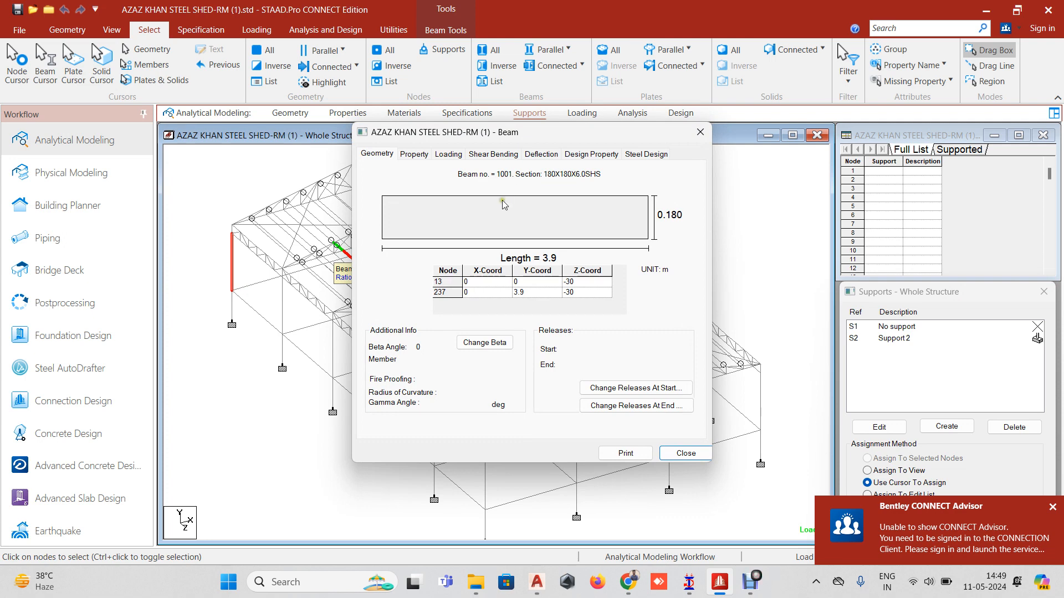
{"action": "left_click_drag", "start_coordinate": [493, 133], "coordinate": [678, 103]}
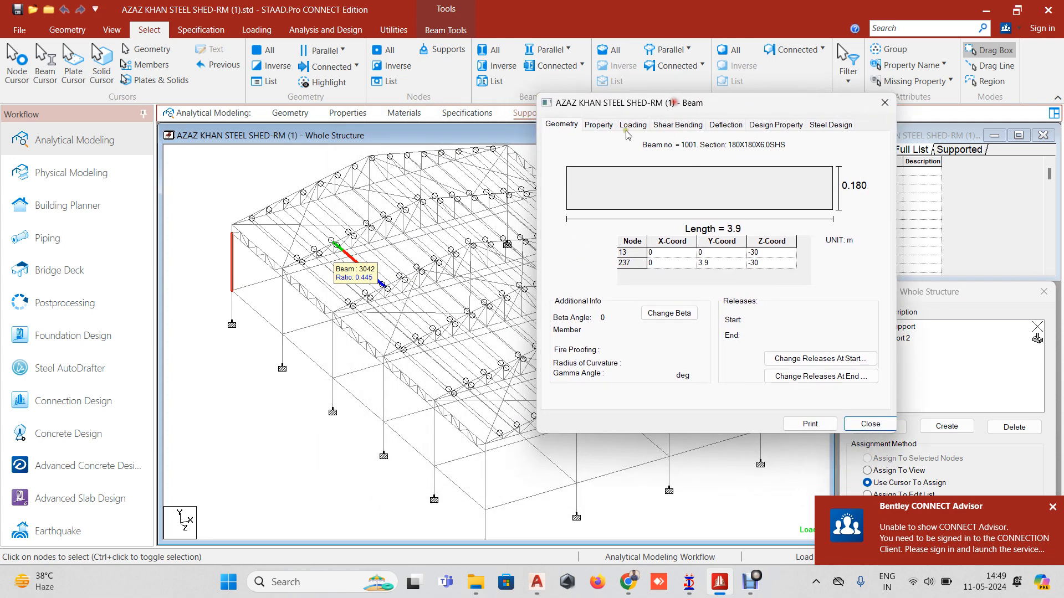
{"action": "left_click", "coordinate": [283, 308]}
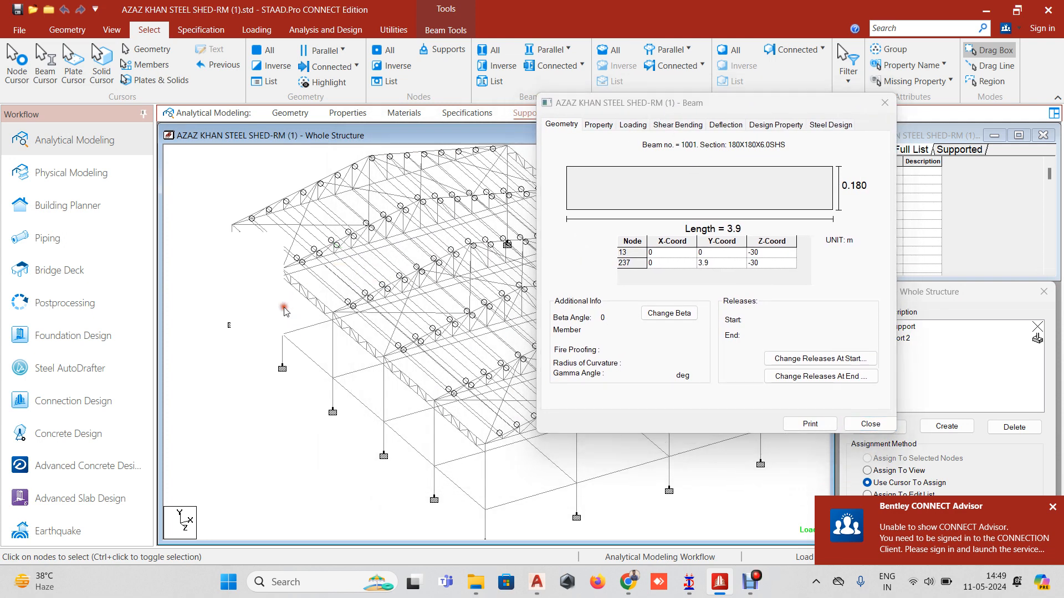
{"action": "left_click", "coordinate": [332, 363]}
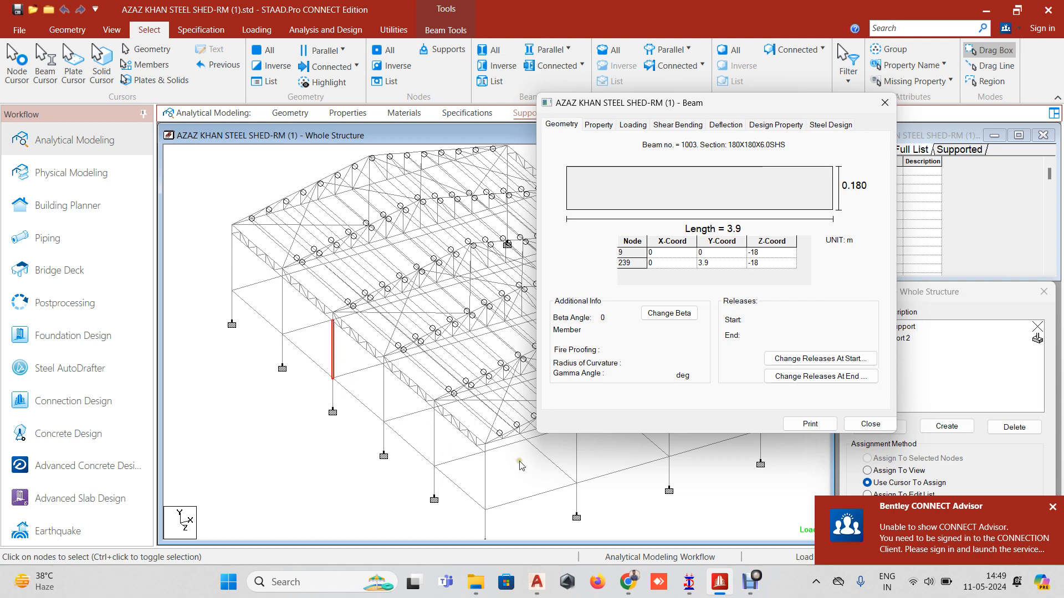
{"action": "left_click", "coordinate": [750, 582]}
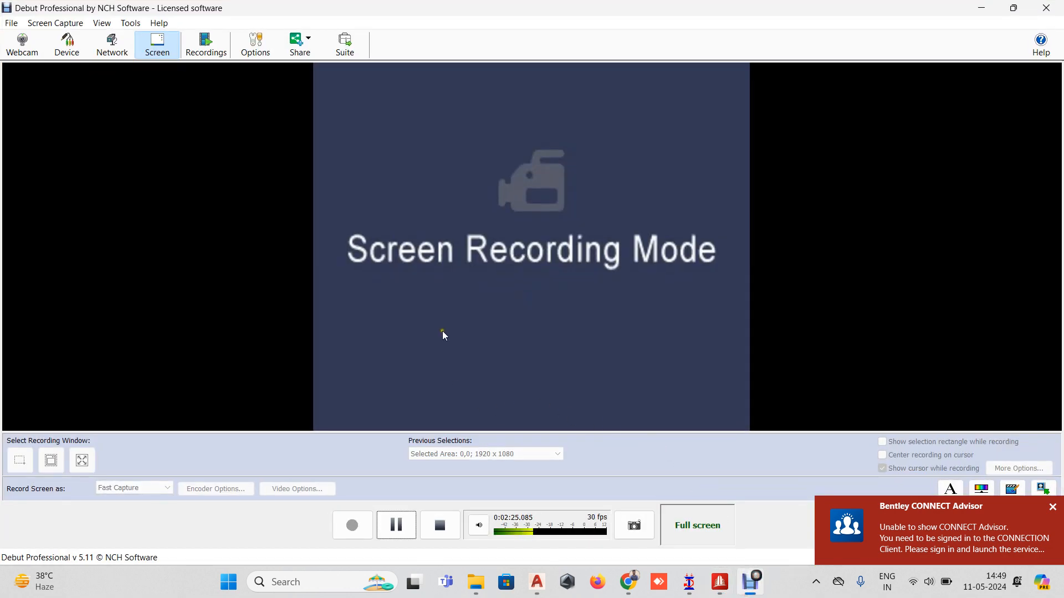
{"action": "left_click", "coordinate": [396, 524]}
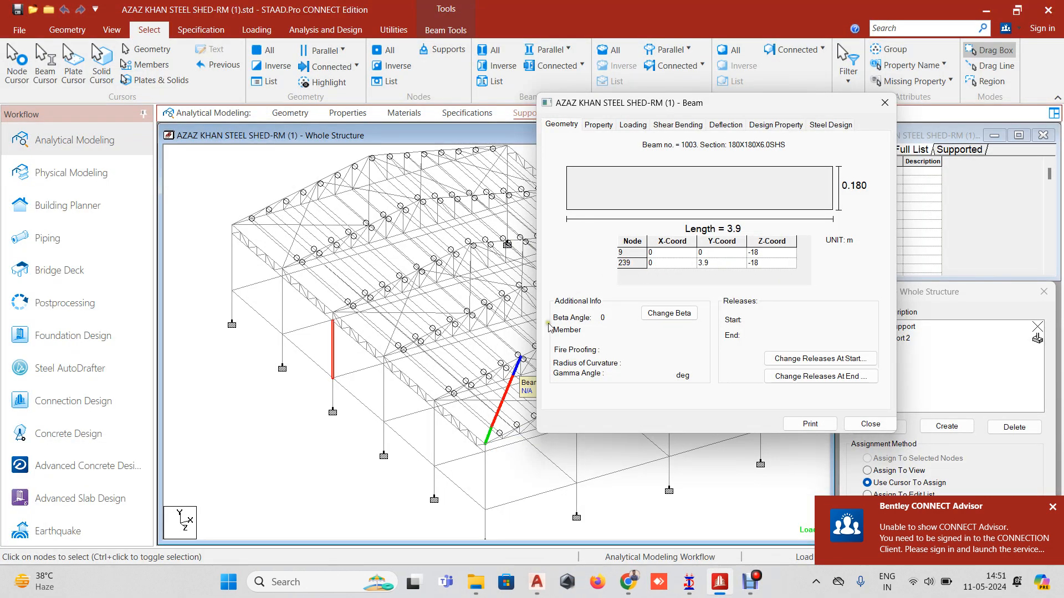
Compare the geometry and section of the other three corner columns, beams 1006, 2006 and 2001, keeping the beam details clear of the model
{"action": "left_click_drag", "start_coordinate": [681, 105], "coordinate": [957, 115]}
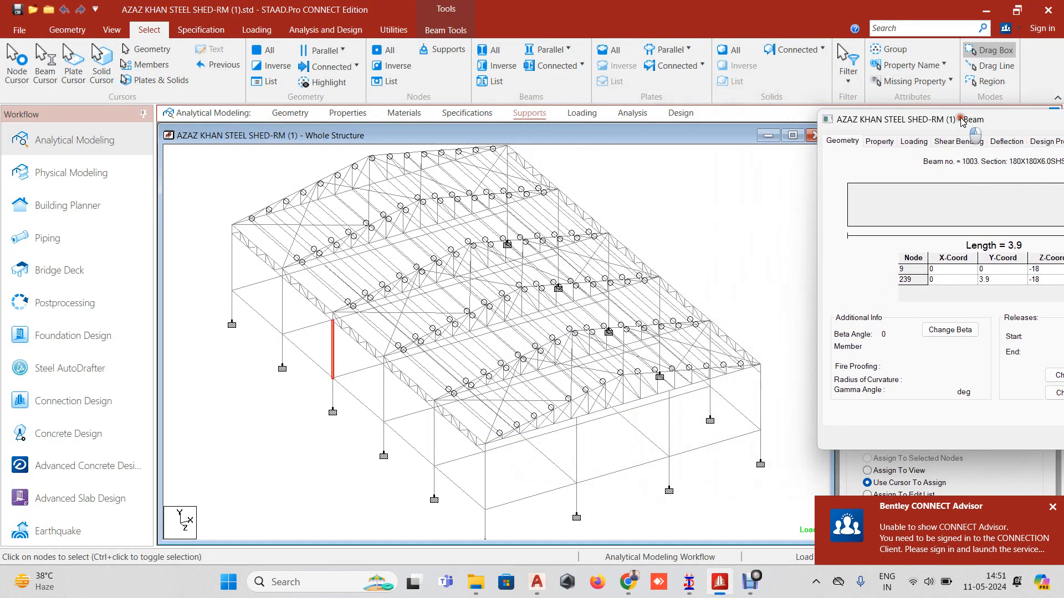
{"action": "left_click_drag", "start_coordinate": [884, 121], "coordinate": [782, 56]}
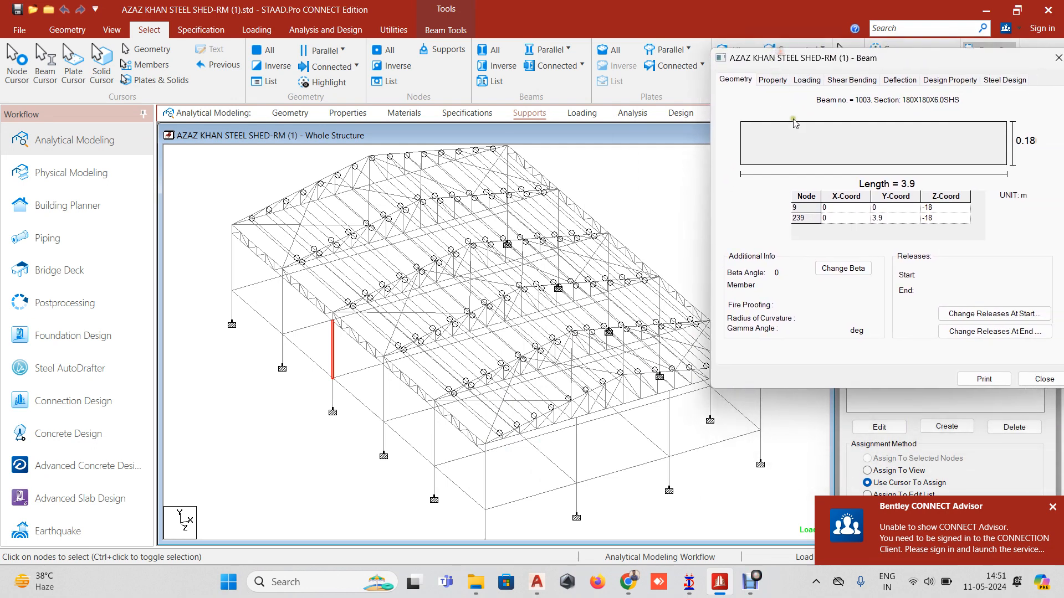
{"action": "left_click", "coordinate": [485, 482]}
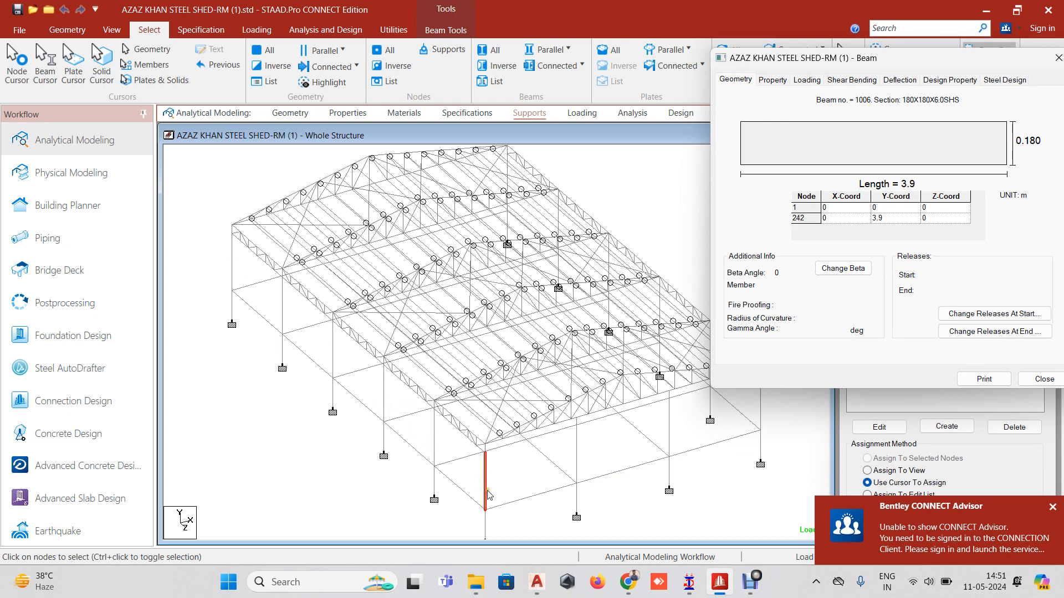
{"action": "middle_click_drag", "start_coordinate": [470, 475], "coordinate": [315, 453]}
{"action": "left_click", "coordinate": [605, 383]}
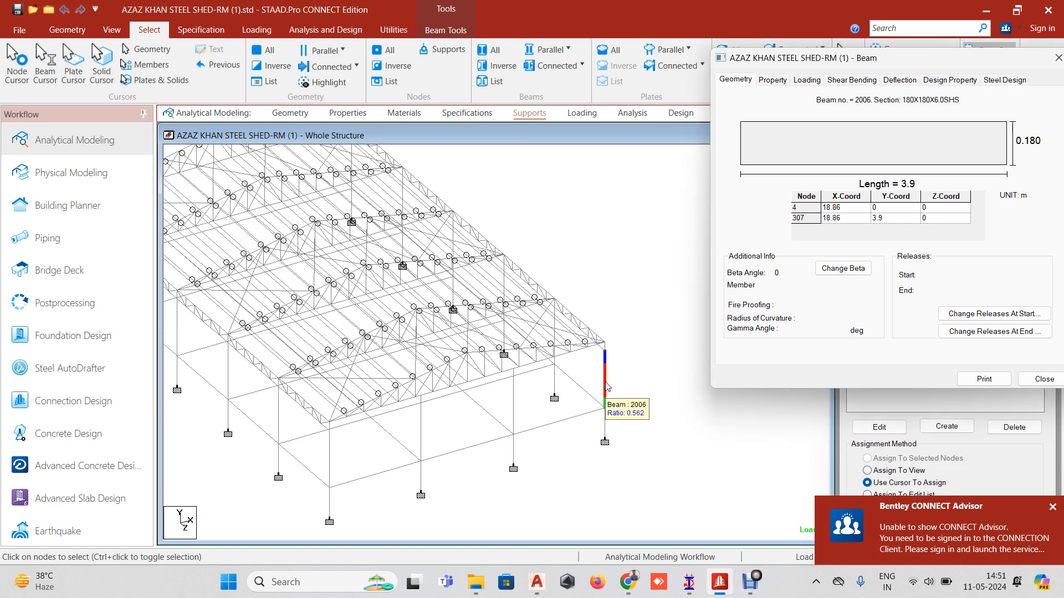
{"action": "scroll", "coordinate": [403, 232], "scroll_direction": "up", "scroll_amount": 3}
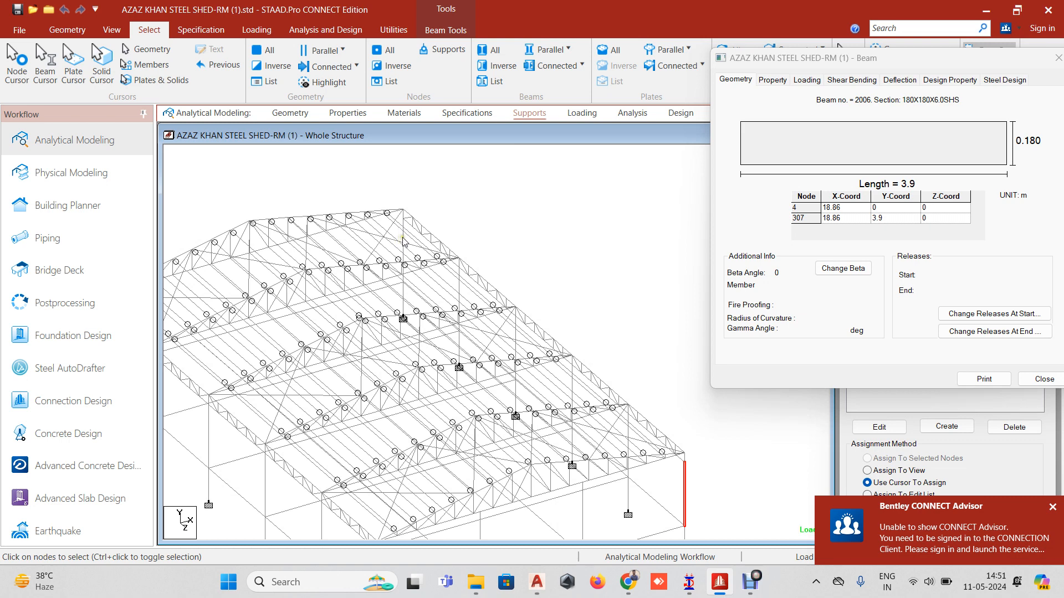
{"action": "left_click", "coordinate": [403, 241]}
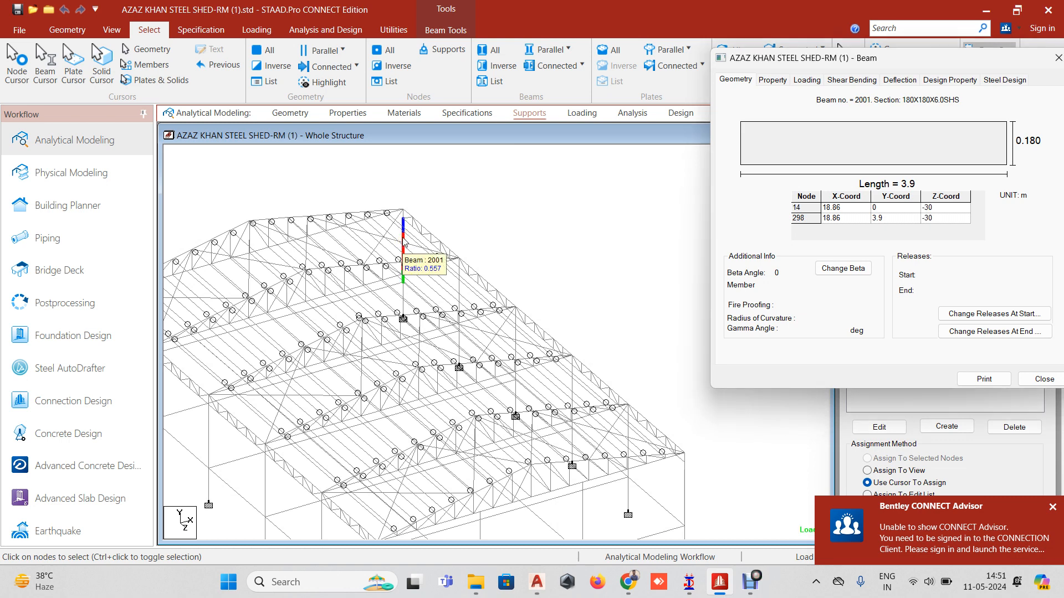
Check the geometry and section of the intermediate columns on the front gable end
{"action": "middle_click_drag", "start_coordinate": [453, 284], "coordinate": [460, 291]}
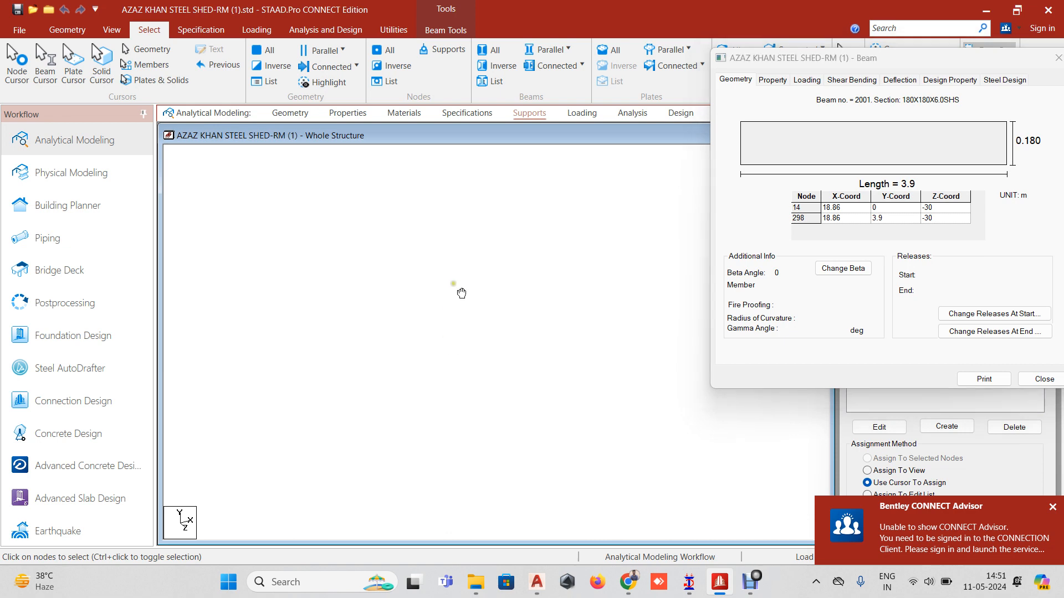
{"action": "left_click", "coordinate": [510, 426]}
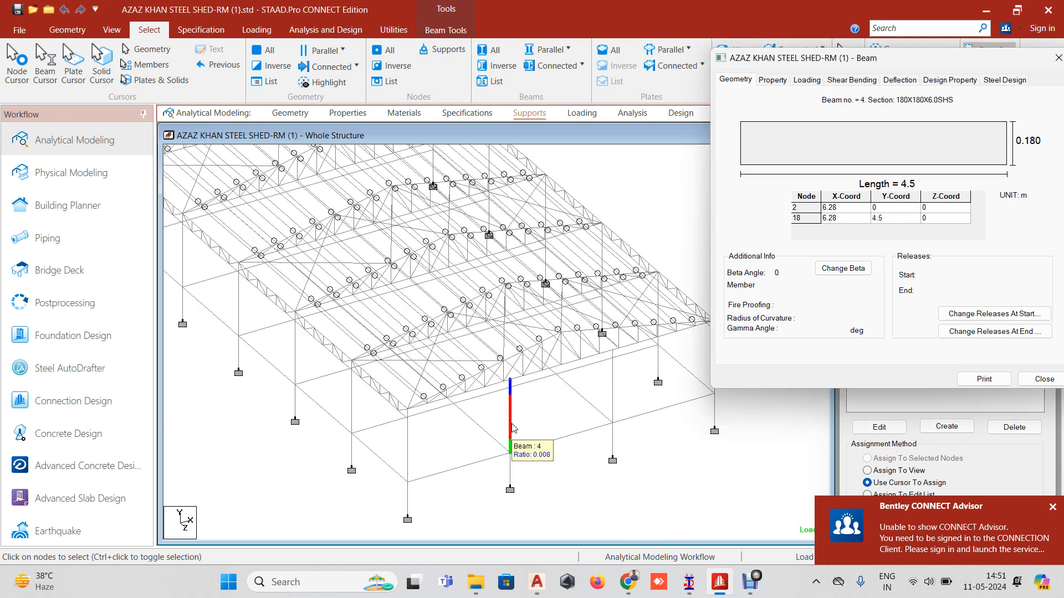
{"action": "left_click", "coordinate": [613, 391]}
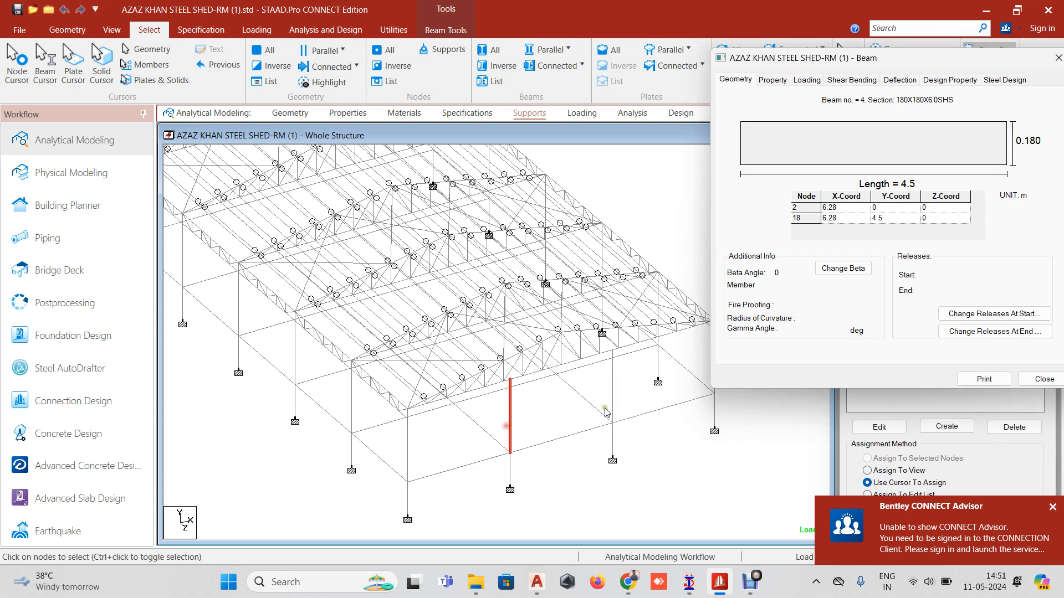
{"action": "left_click", "coordinate": [623, 398]}
Examine the section, geometry and end releases of purlins 3036 and 3061 in the rear roof bay
{"action": "middle_click_drag", "start_coordinate": [600, 392], "coordinate": [632, 500]}
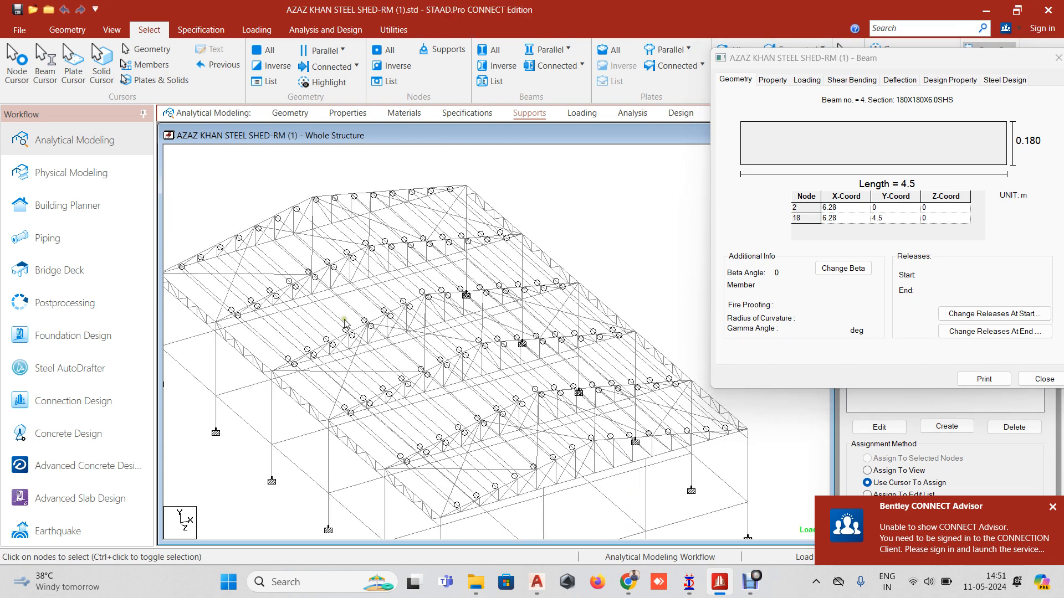
{"action": "middle_click_drag", "start_coordinate": [560, 471], "coordinate": [555, 443]}
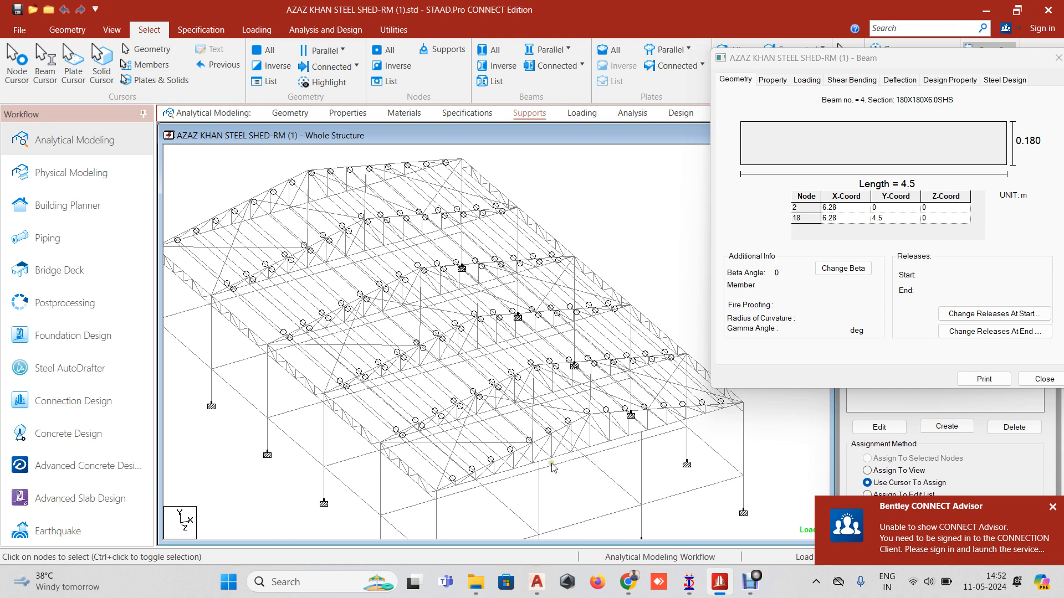
{"action": "scroll", "coordinate": [571, 471], "scroll_direction": "down", "scroll_amount": 3}
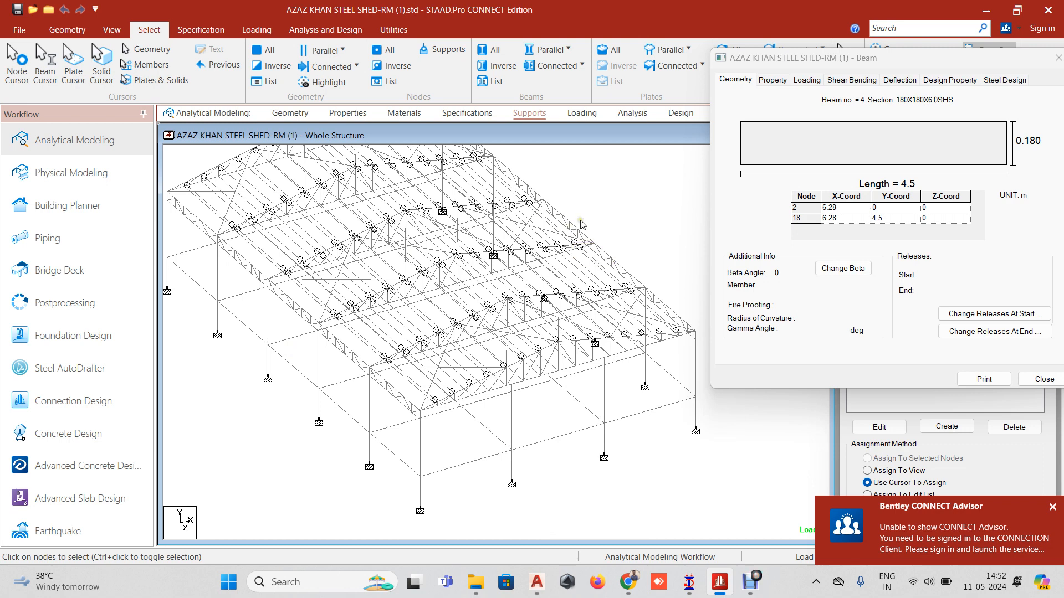
{"action": "key", "text": "Left"}
{"action": "key", "text": "Left"}
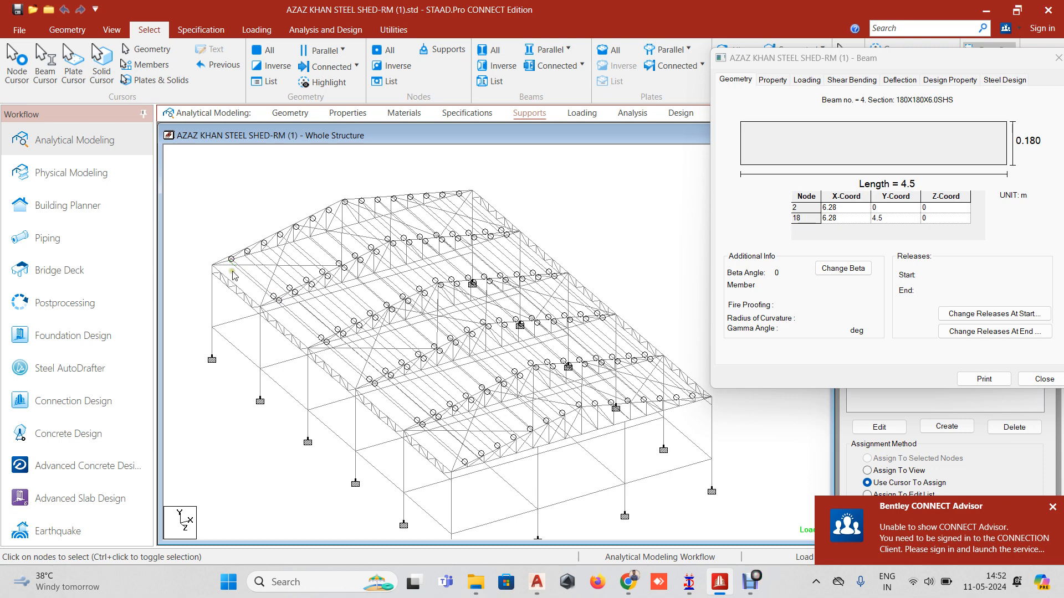
{"action": "scroll", "coordinate": [275, 267], "scroll_direction": "up", "scroll_amount": 3}
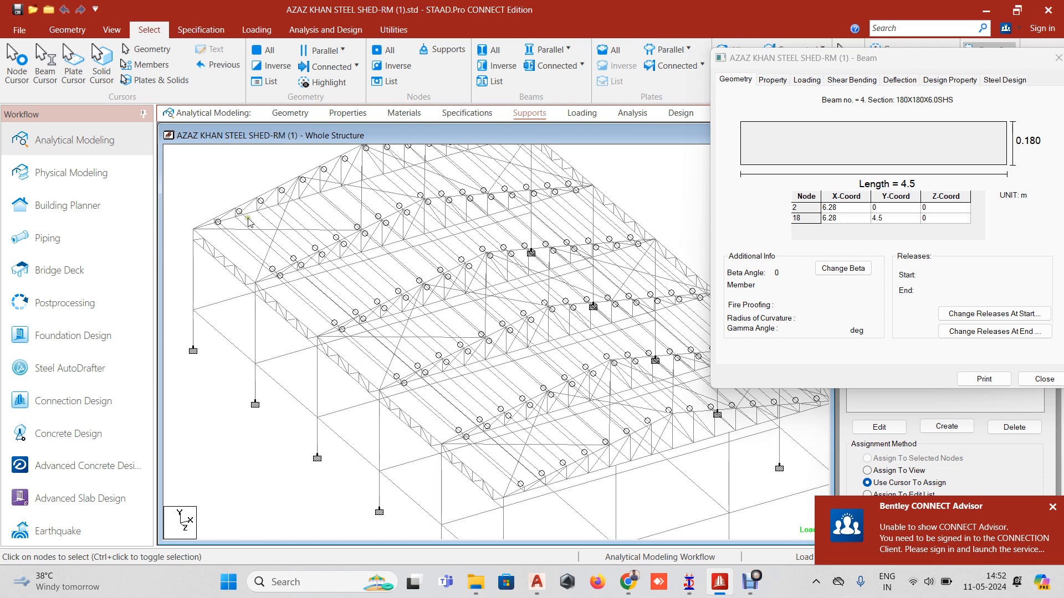
{"action": "left_click", "coordinate": [249, 222]}
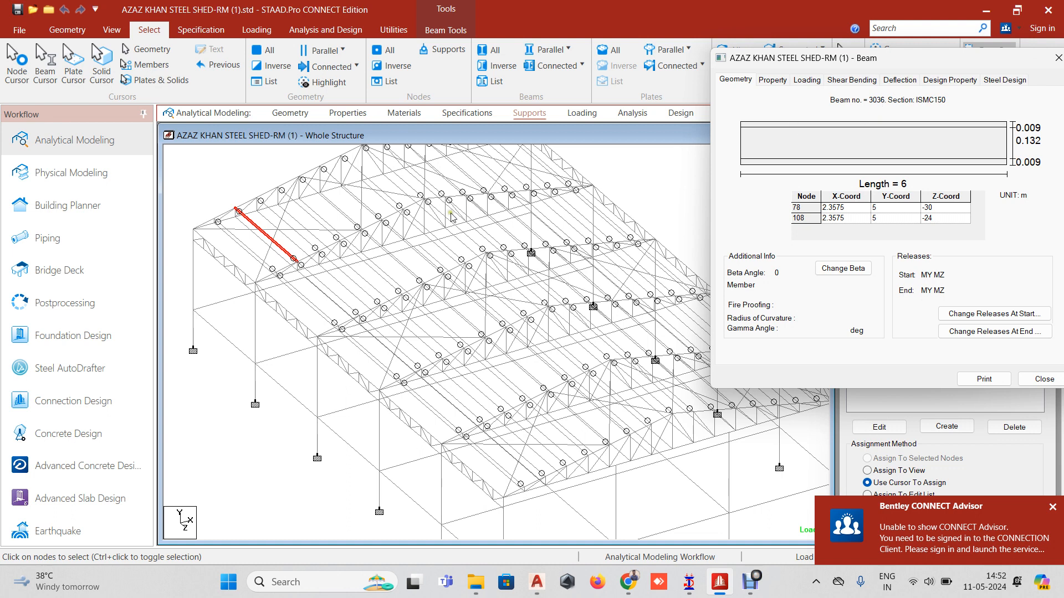
{"action": "middle_click_drag", "start_coordinate": [328, 203], "coordinate": [334, 285]}
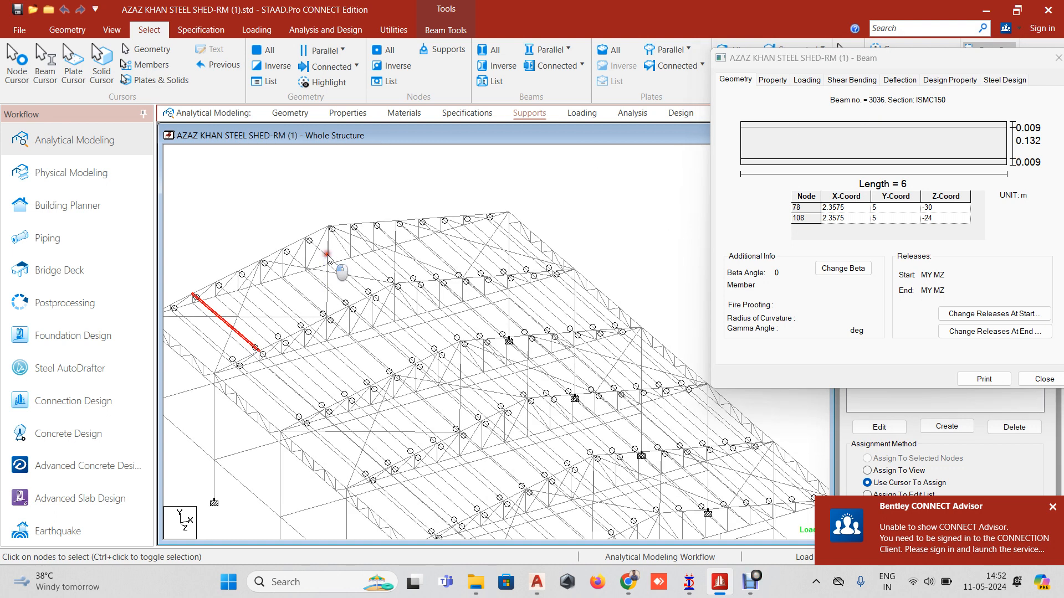
{"action": "left_click", "coordinate": [324, 252]}
{"action": "left_click", "coordinate": [324, 252]}
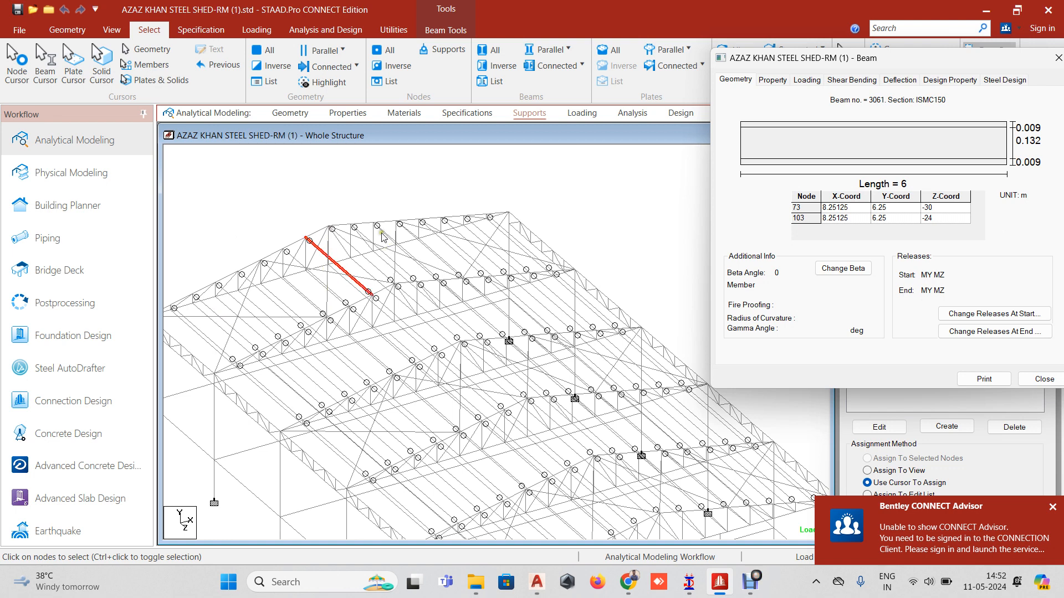
Examine the section, geometry and end releases of purlin 4021 in the rear roof bay, and close the beam details
{"action": "scroll", "coordinate": [411, 220], "scroll_direction": "up", "scroll_amount": 1}
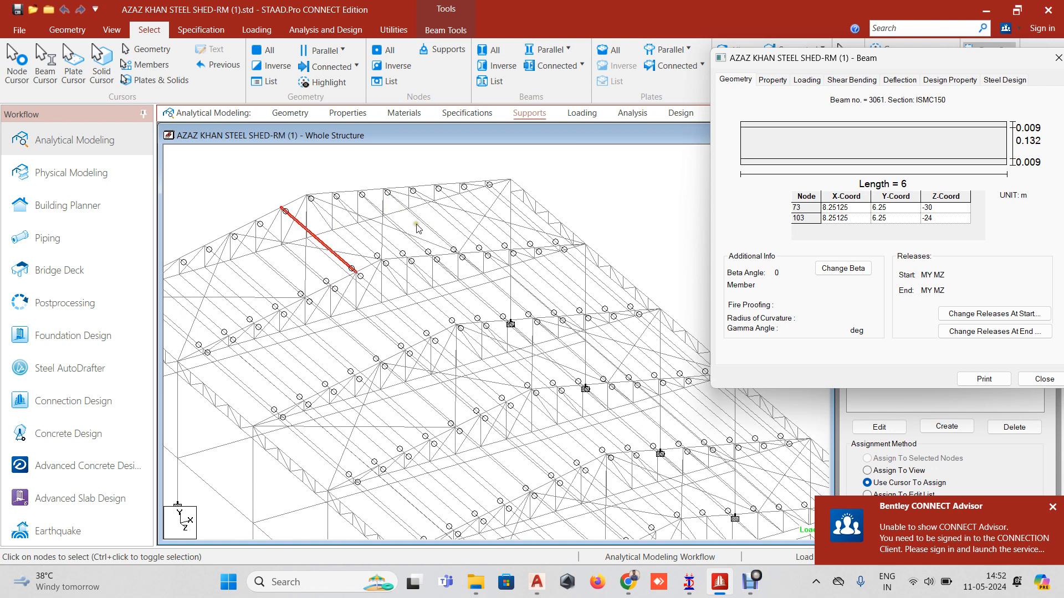
{"action": "scroll", "coordinate": [413, 221], "scroll_direction": "up", "scroll_amount": 1}
{"action": "left_click", "coordinate": [453, 185]}
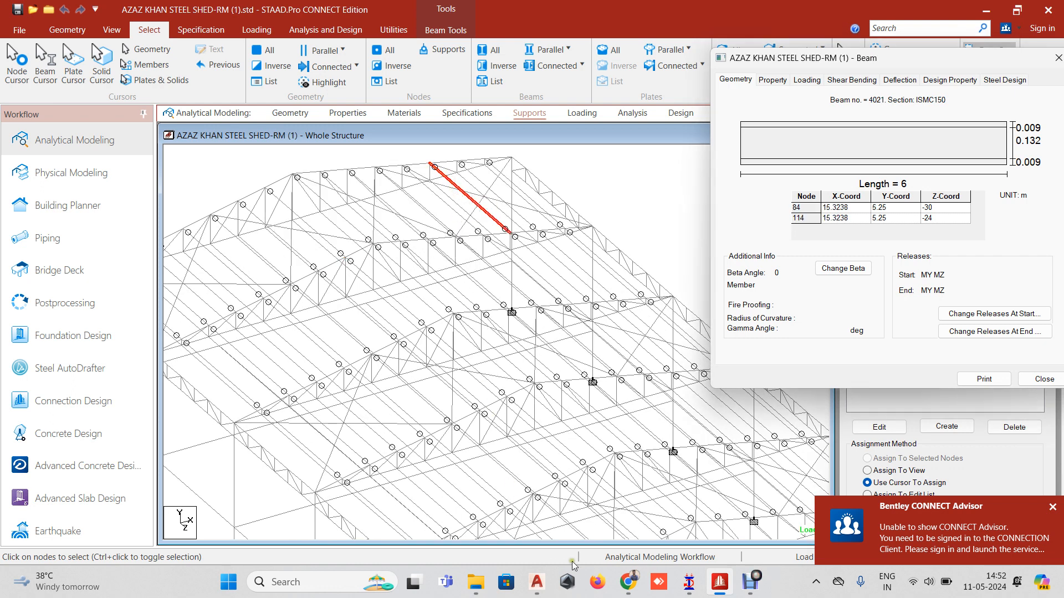
{"action": "left_click", "coordinate": [760, 578]}
{"action": "left_click", "coordinate": [399, 522]}
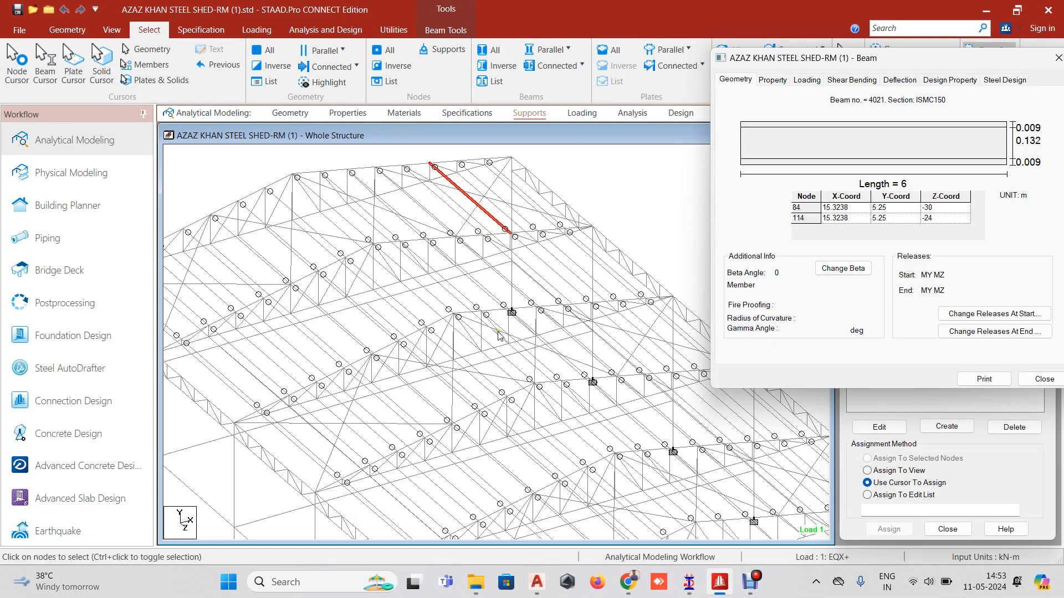
{"action": "scroll", "coordinate": [440, 301], "scroll_direction": "down", "scroll_amount": 1}
{"action": "scroll", "coordinate": [390, 227], "scroll_direction": "up", "scroll_amount": 1}
{"action": "left_click", "coordinate": [389, 223]}
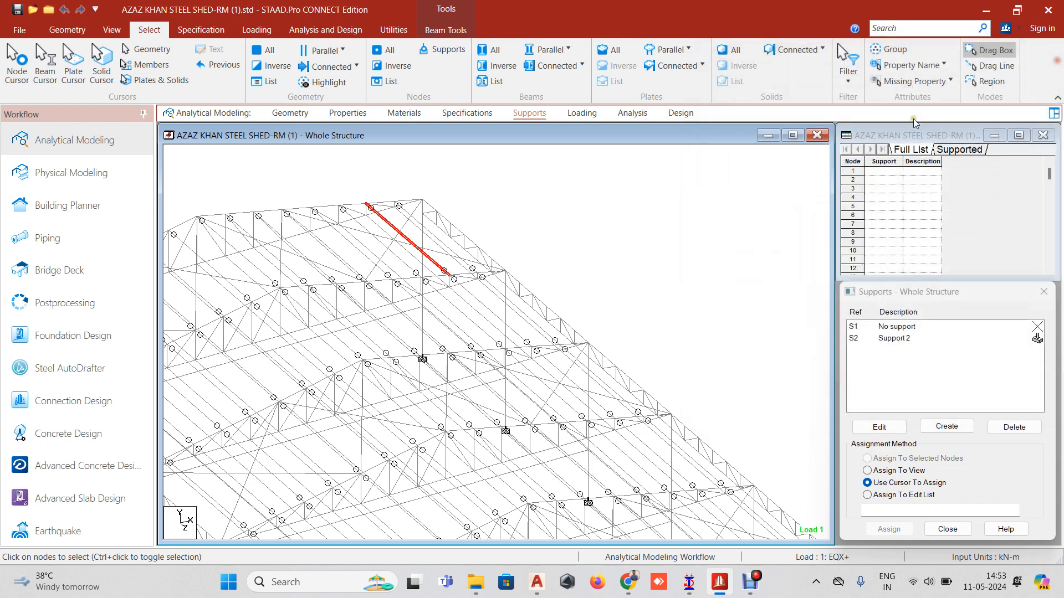
{"action": "left_click", "coordinate": [1059, 58]}
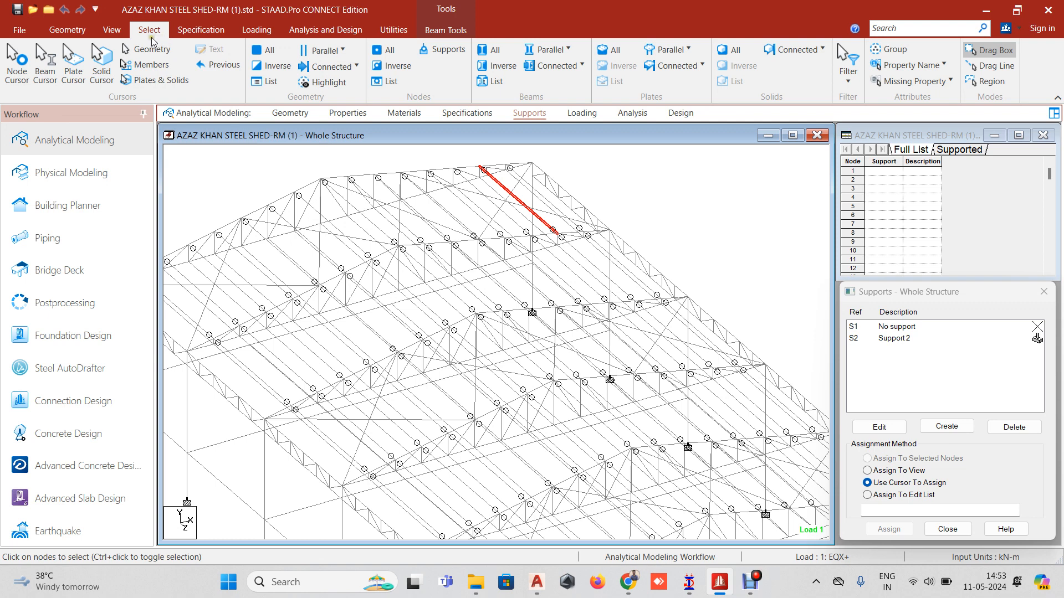
Select all beams parallel to the Y axis and display only the selected members
{"action": "left_click", "coordinate": [550, 49]}
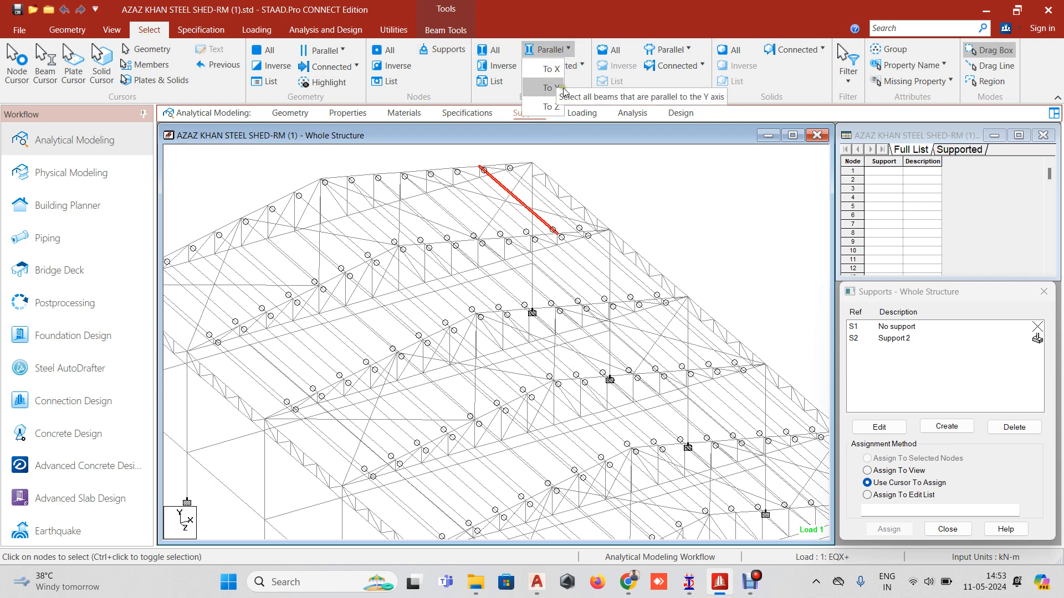
{"action": "left_click", "coordinate": [557, 84]}
{"action": "scroll", "coordinate": [602, 349], "scroll_direction": "down", "scroll_amount": 1}
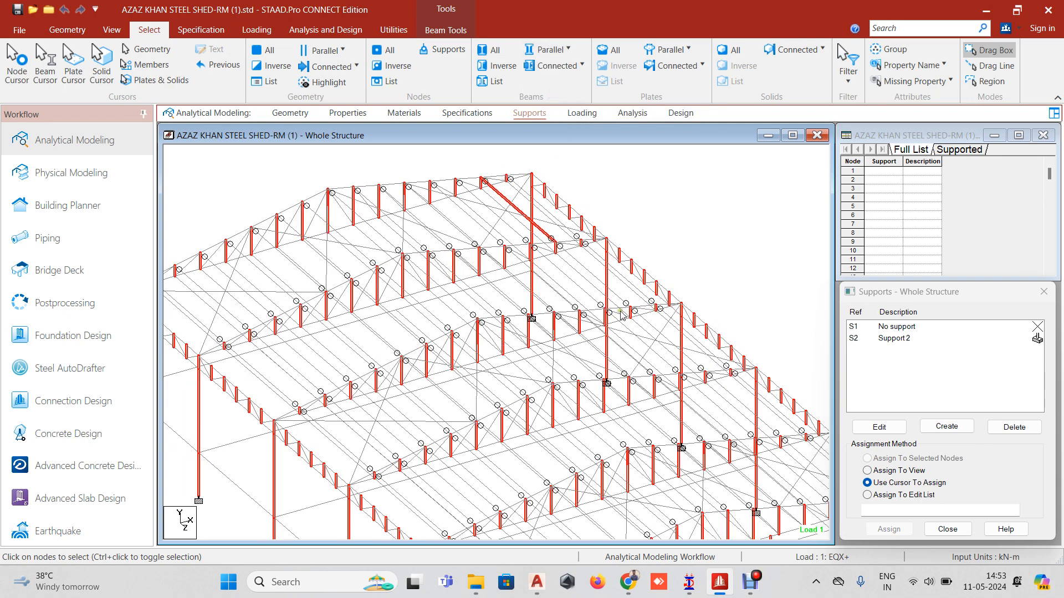
{"action": "middle_click_drag", "start_coordinate": [603, 354], "coordinate": [590, 255]}
{"action": "left_click", "coordinate": [109, 34]}
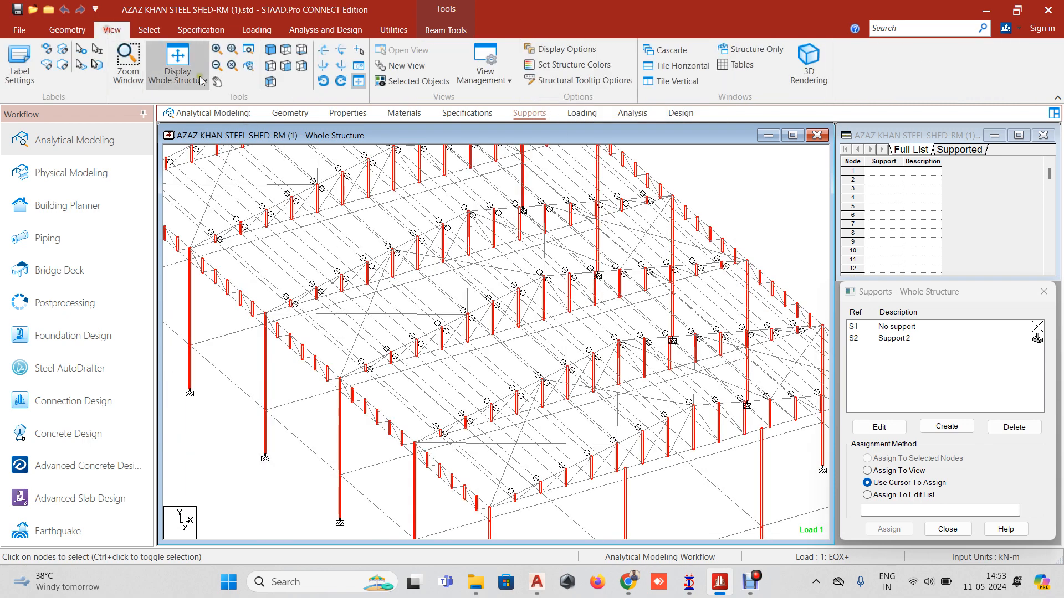
{"action": "left_click", "coordinate": [413, 81]}
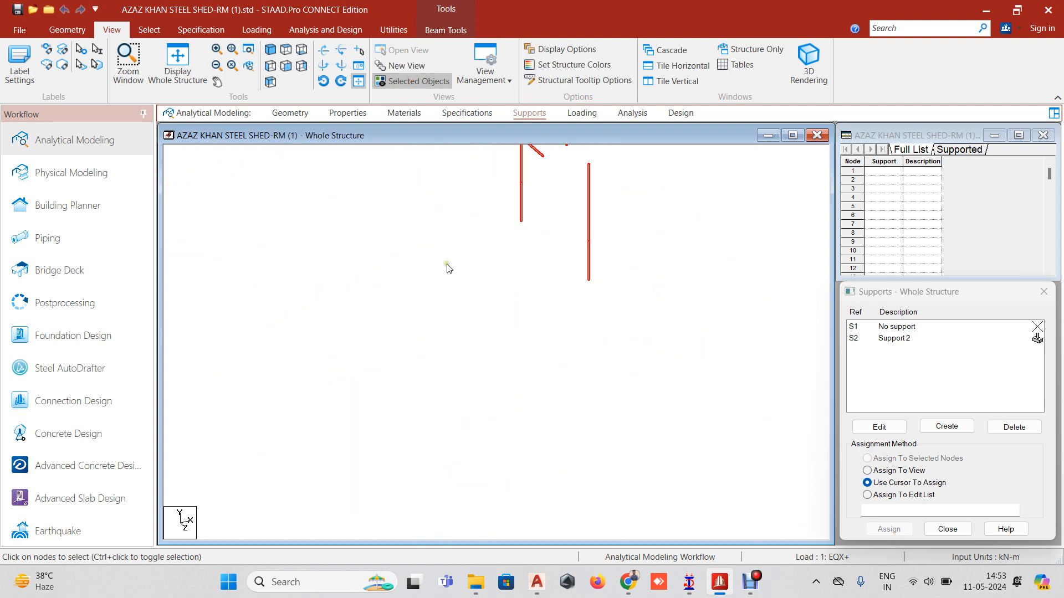
In the front elevation, select the full-height columns below the roof truss verticals and display only the selected members
{"action": "left_click", "coordinate": [272, 51]}
{"action": "left_click", "coordinate": [287, 52]}
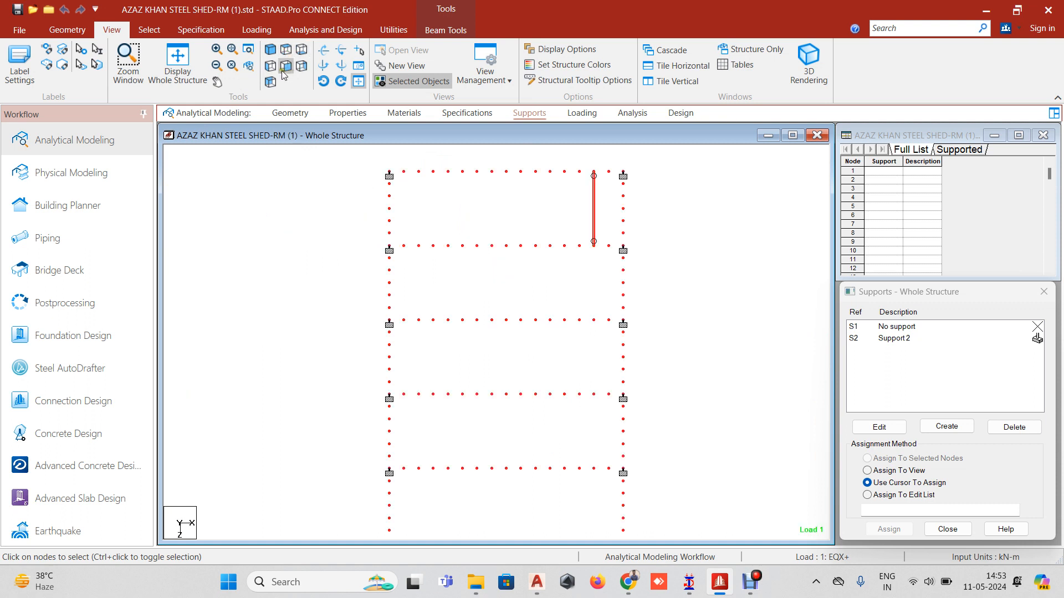
{"action": "left_click", "coordinate": [285, 68]}
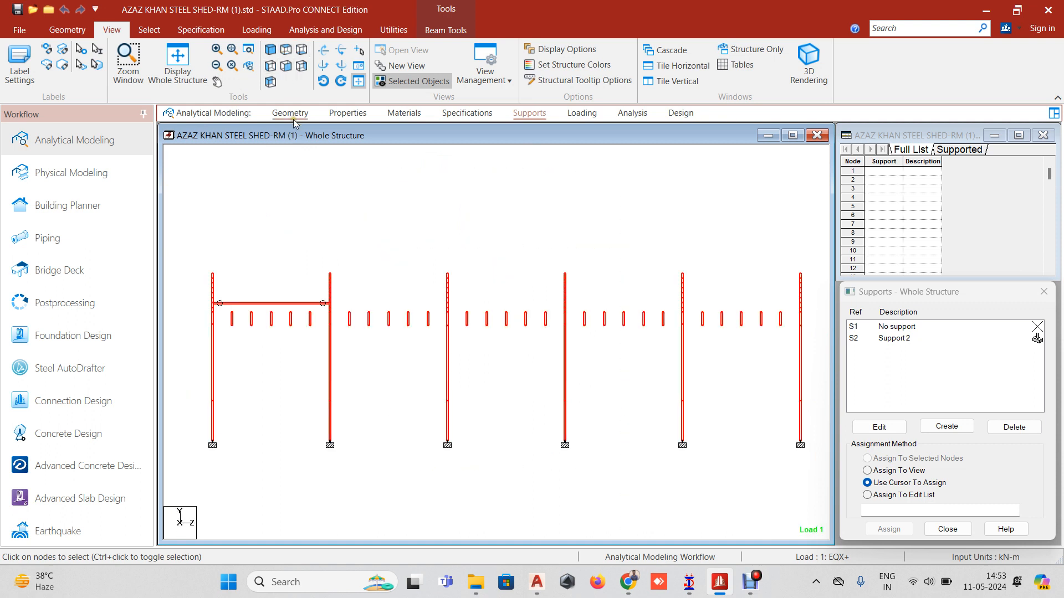
{"action": "left_click", "coordinate": [285, 66]}
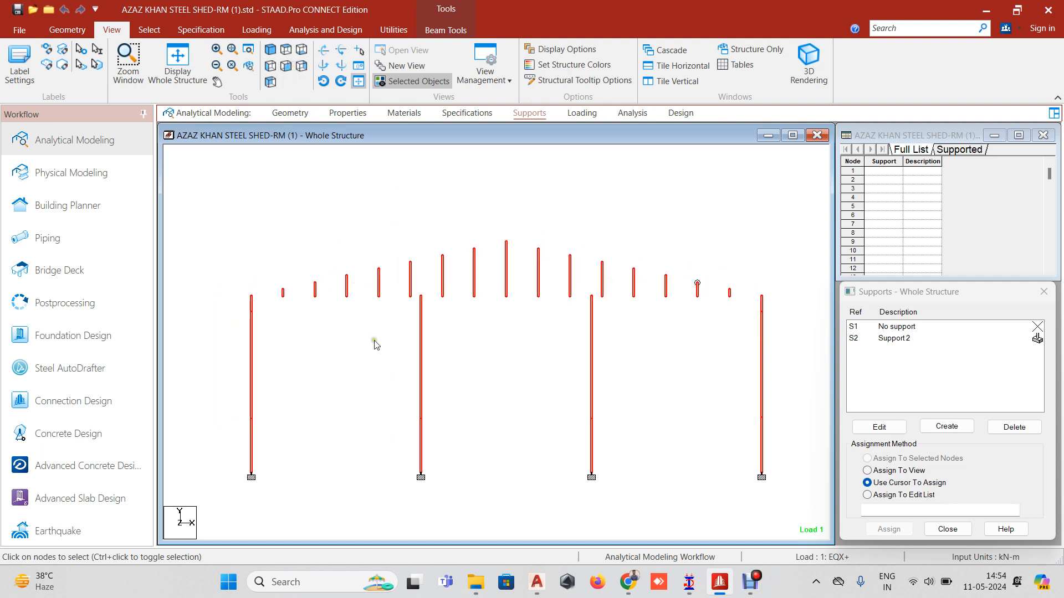
{"action": "left_click_drag", "start_coordinate": [200, 222], "coordinate": [780, 471]}
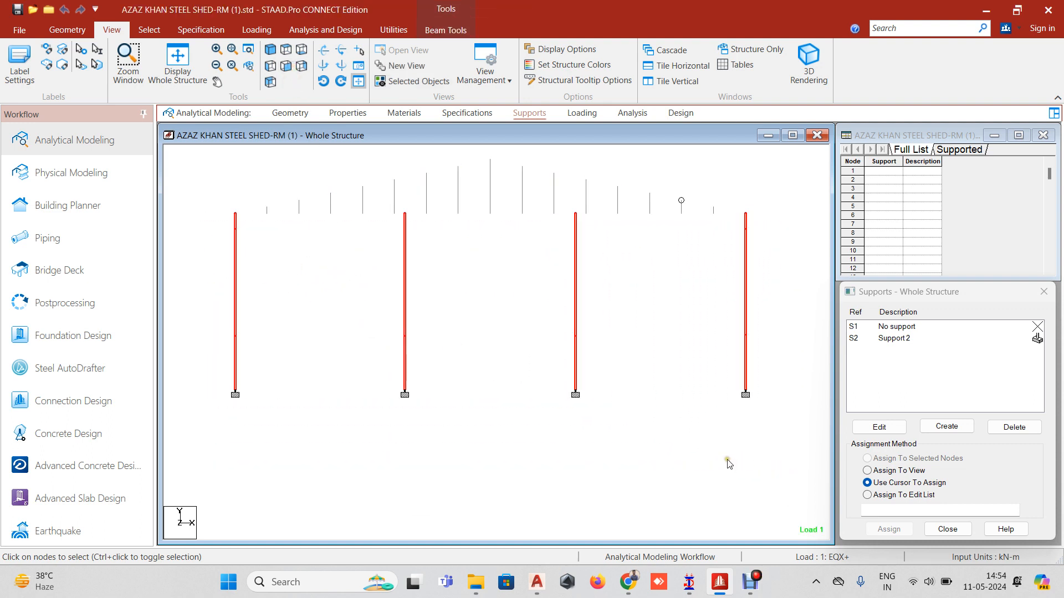
{"action": "key", "text": "alt"}
{"action": "key", "text": "alt"}
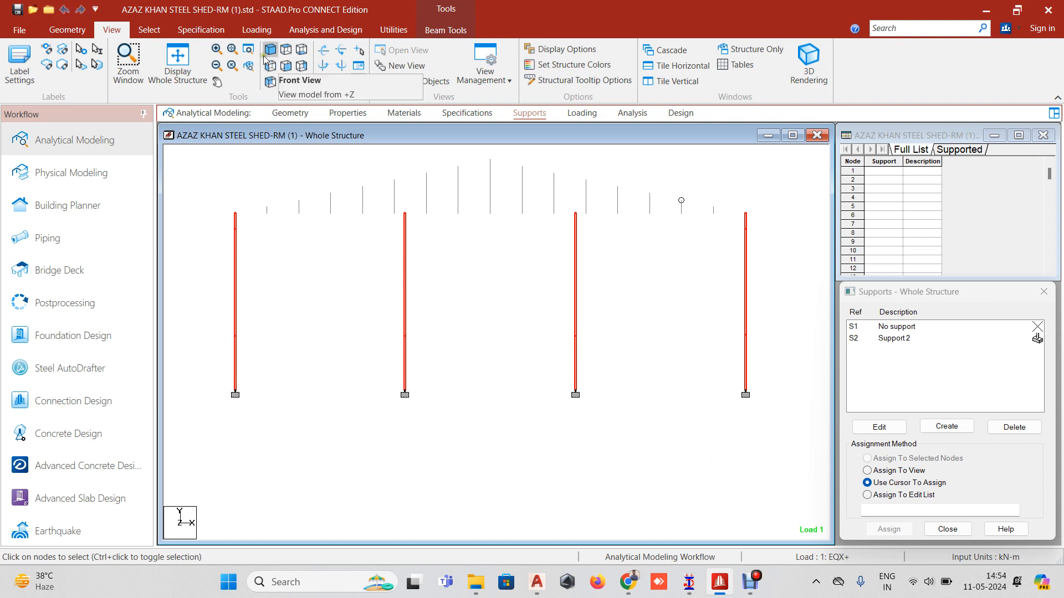
{"action": "left_click", "coordinate": [426, 86]}
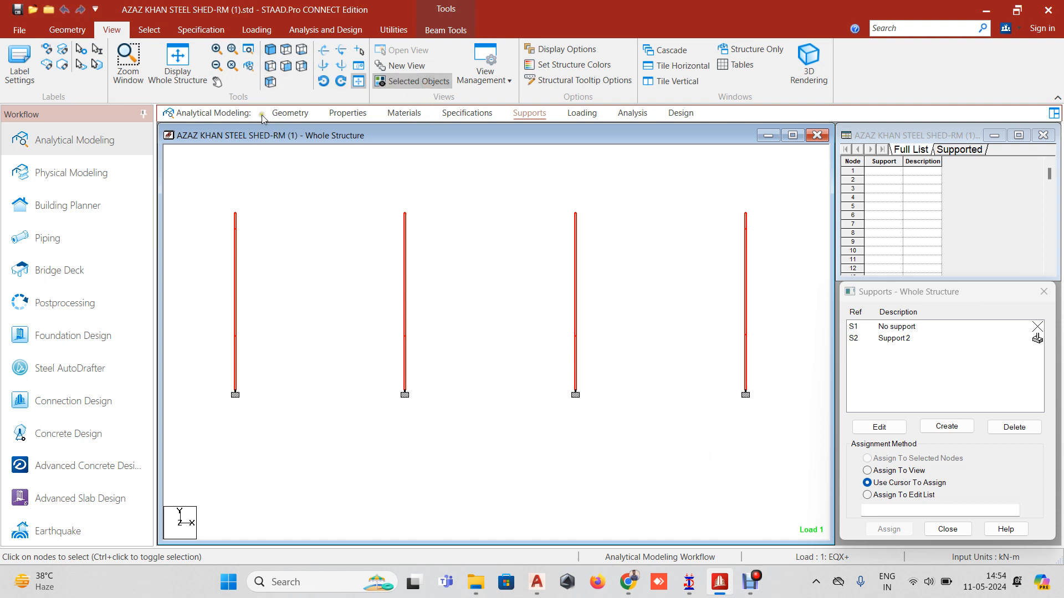
Check the remaining members in plan and isometric, and inspect the short vertical beside the rear corner column, beam 753
{"action": "left_click", "coordinate": [284, 50]}
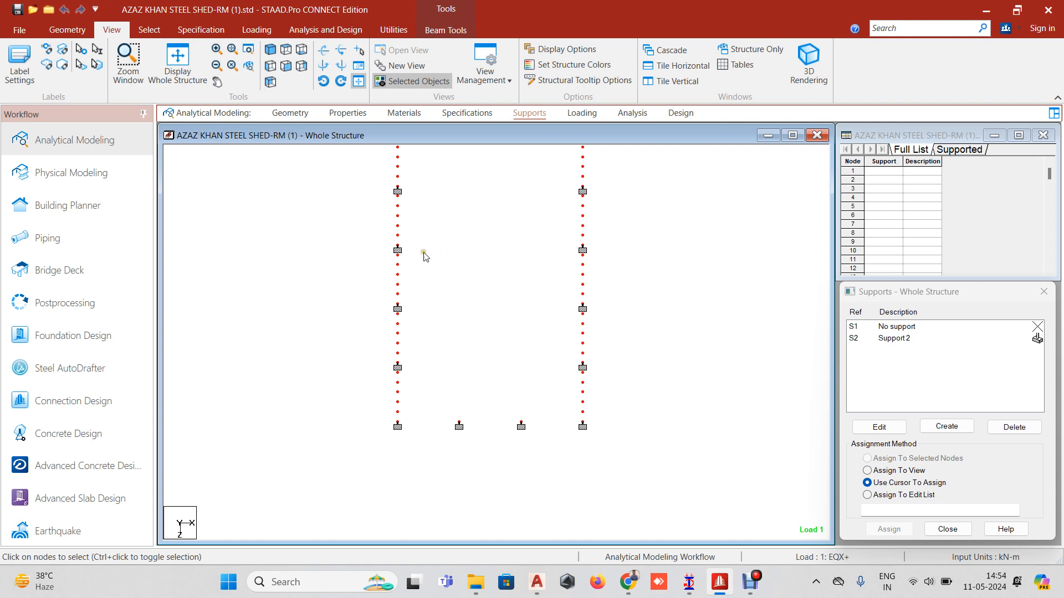
{"action": "left_click", "coordinate": [270, 49]}
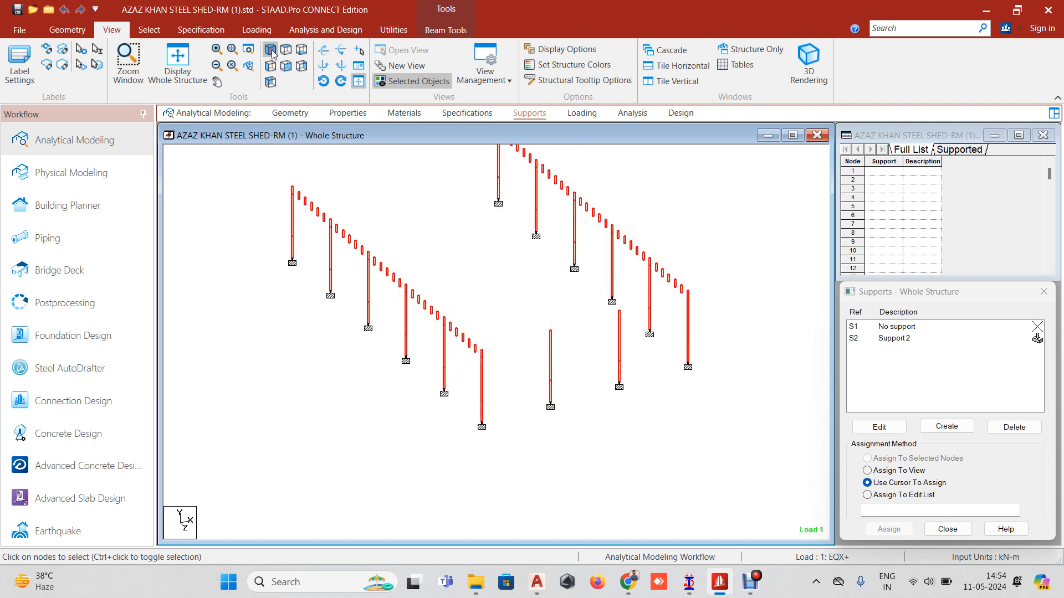
{"action": "middle_click_drag", "start_coordinate": [503, 280], "coordinate": [510, 326]}
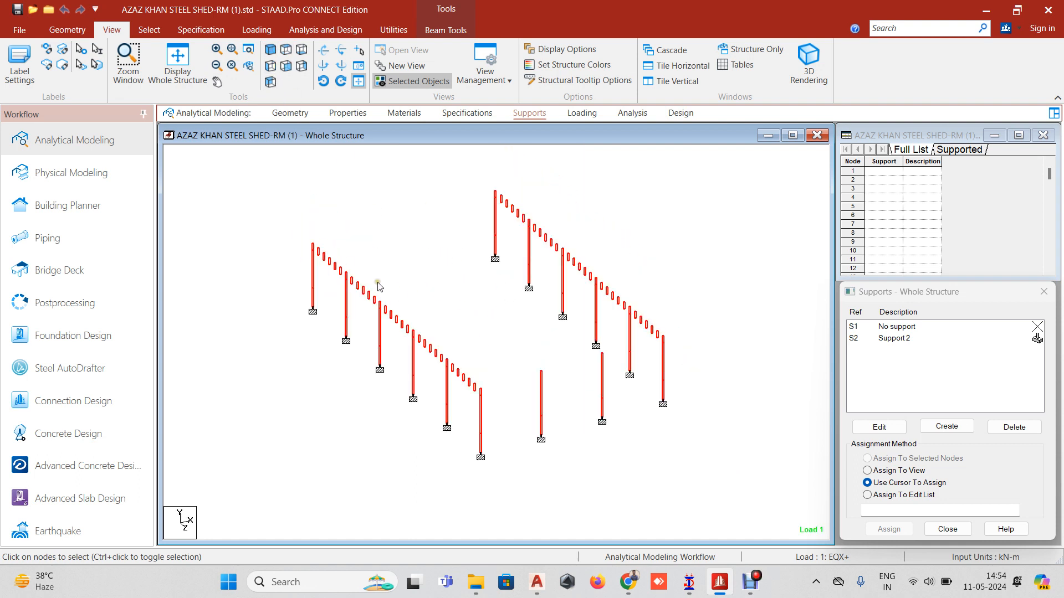
{"action": "scroll", "coordinate": [513, 210], "scroll_direction": "up", "scroll_amount": 1}
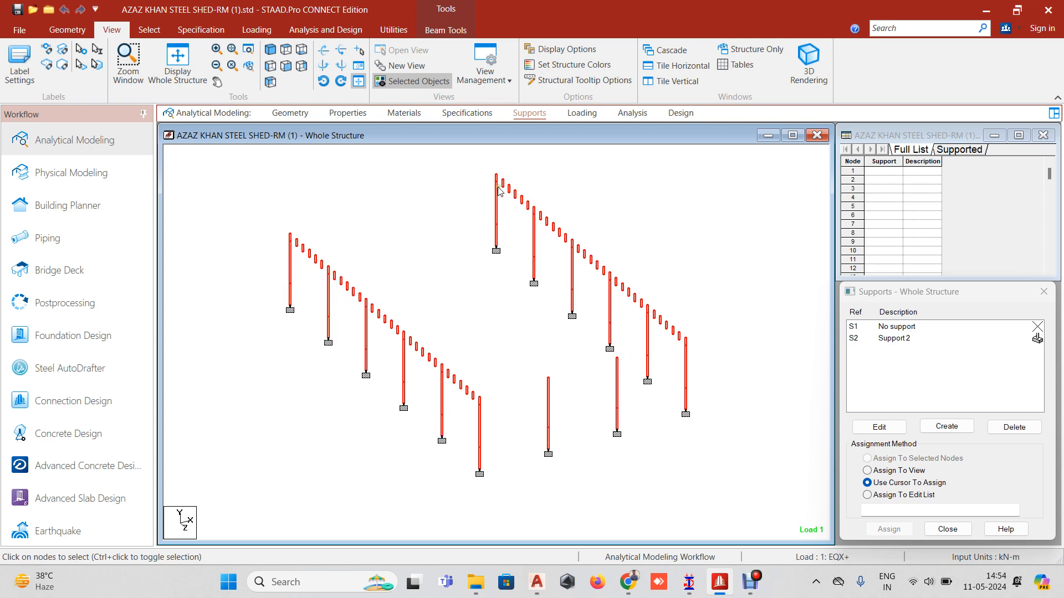
{"action": "double_click", "coordinate": [505, 184]}
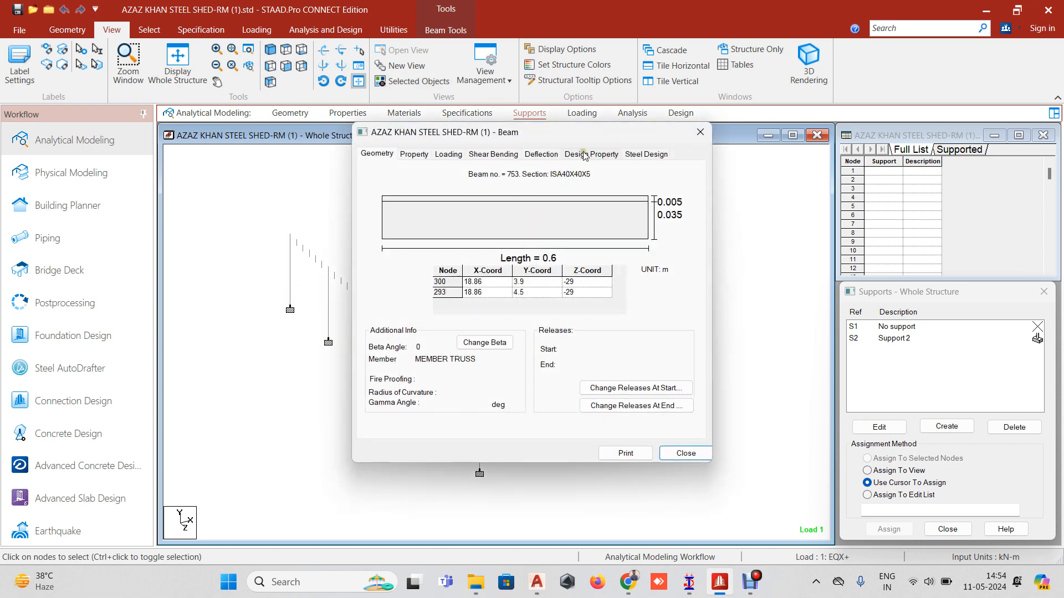
{"action": "left_click", "coordinate": [700, 132]}
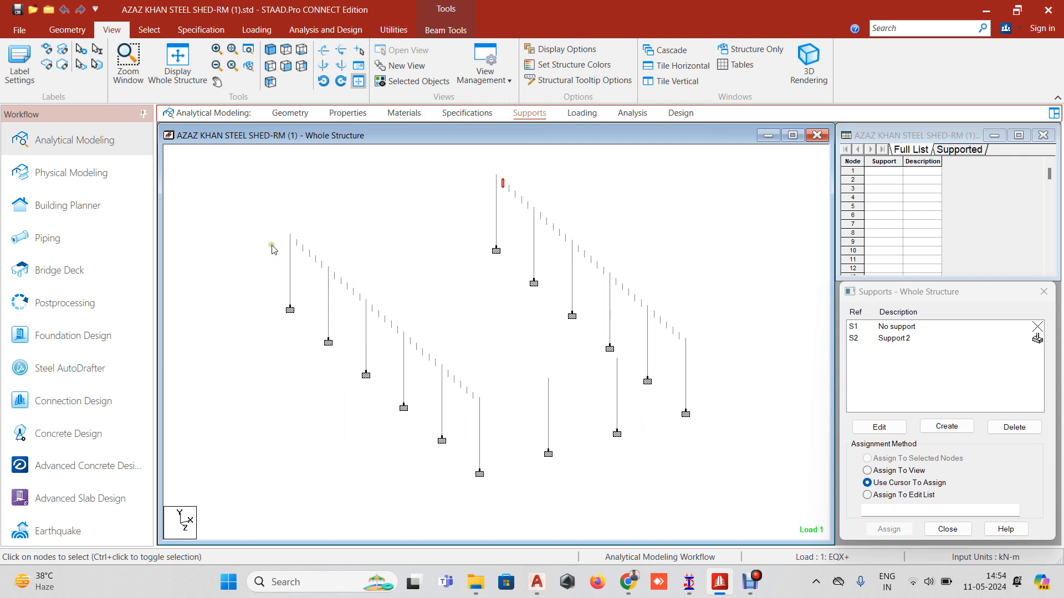
Inspect the section and geometry of the upper segment of the front corner column, beam 1012, keeping the beam details clear of the model
{"action": "scroll", "coordinate": [273, 252], "scroll_direction": "up", "scroll_amount": 2}
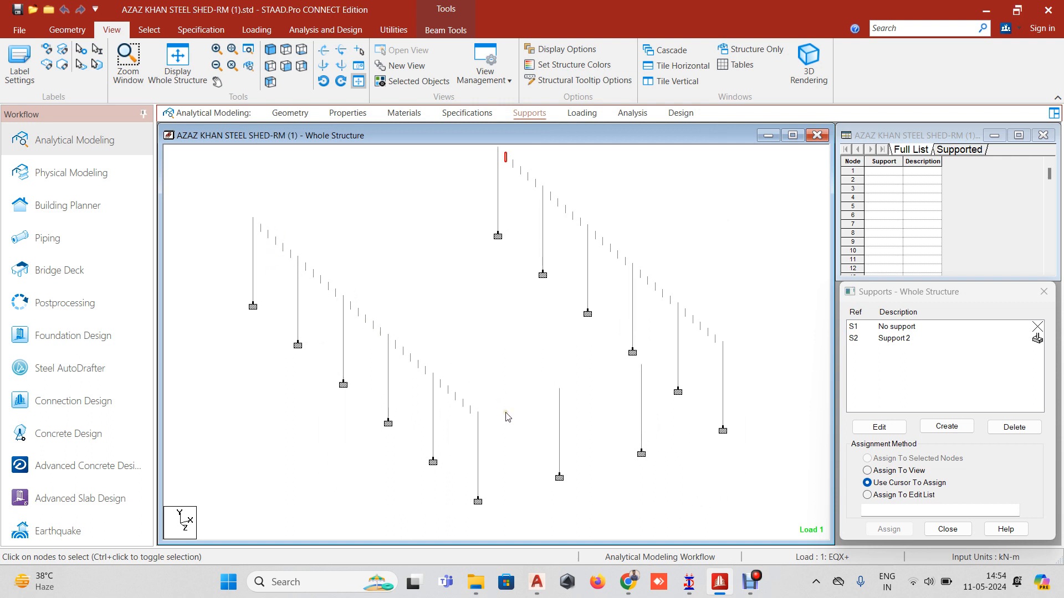
{"action": "double_click", "coordinate": [478, 425]}
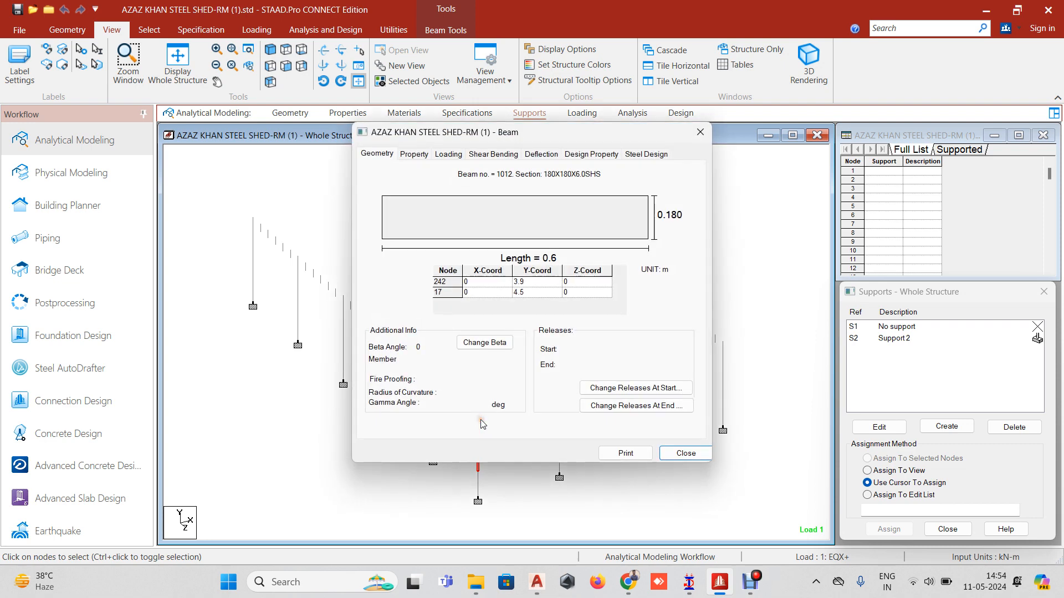
{"action": "left_click_drag", "start_coordinate": [545, 129], "coordinate": [744, 131]}
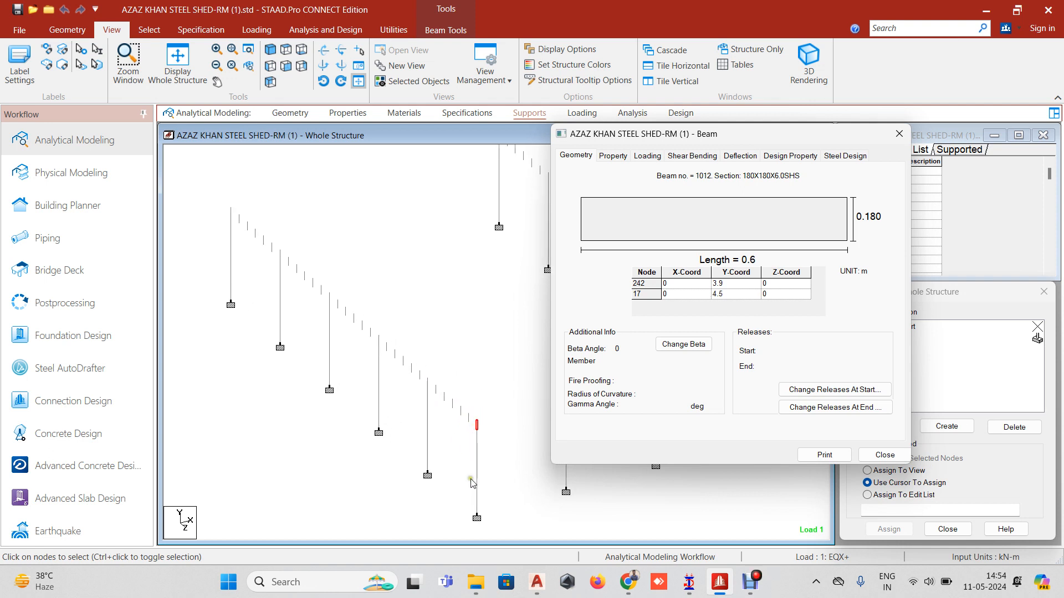
{"action": "middle_click_drag", "start_coordinate": [464, 431], "coordinate": [389, 344]}
{"action": "scroll", "coordinate": [390, 344], "scroll_direction": "up", "scroll_amount": 1}
{"action": "middle_click_drag", "start_coordinate": [392, 295], "coordinate": [499, 427]}
{"action": "scroll", "coordinate": [363, 292], "scroll_direction": "down", "scroll_amount": 1}
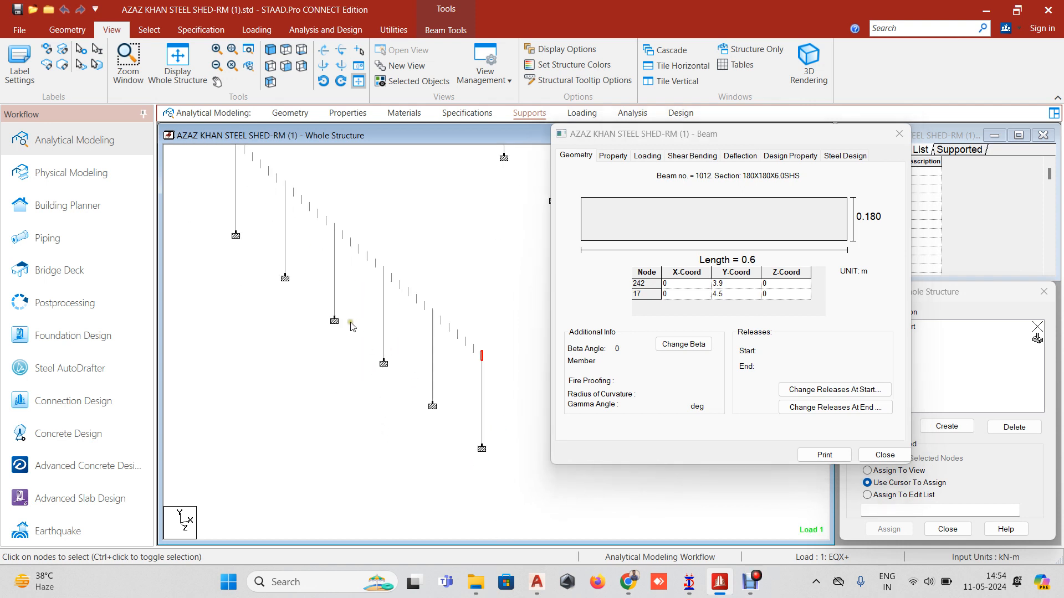
{"action": "scroll", "coordinate": [321, 294], "scroll_direction": "down", "scroll_amount": 1}
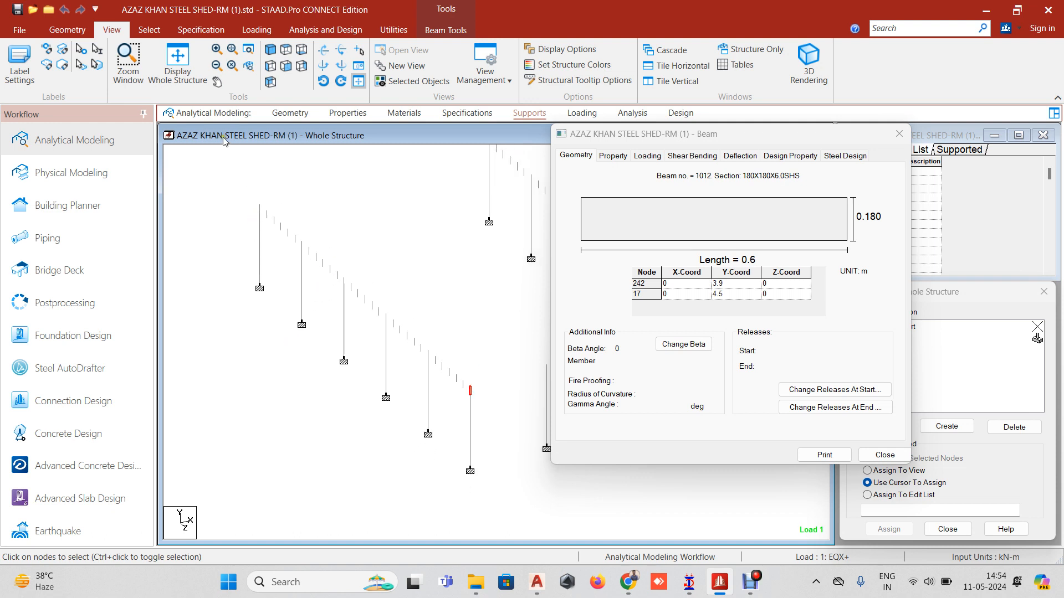
In the plan view, select the columns along both long sides row by row, leaving out the two intermediate gable columns
{"action": "left_click", "coordinate": [286, 51]}
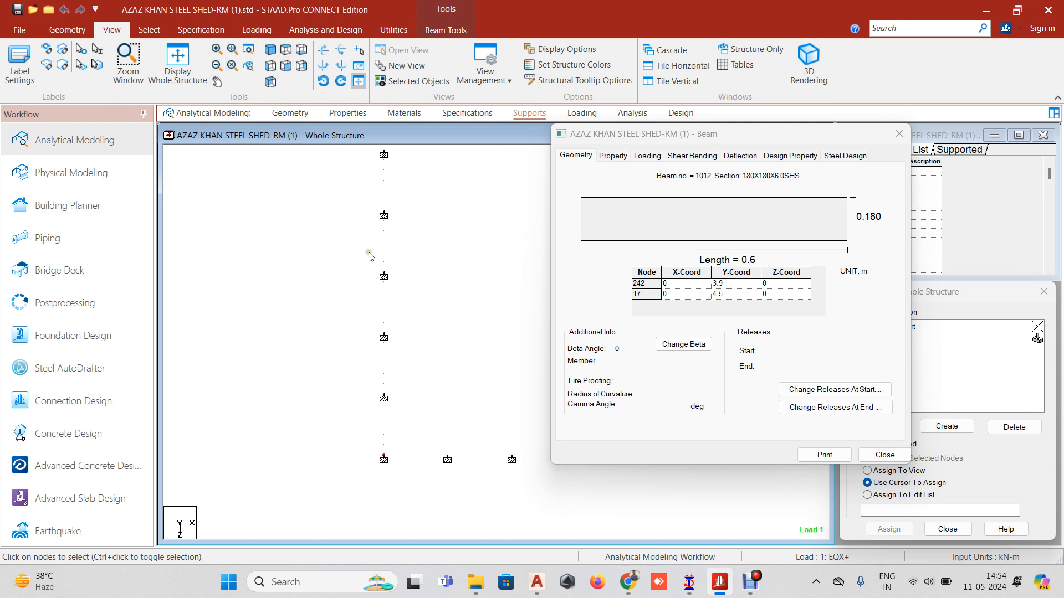
{"action": "left_click", "coordinate": [366, 292]}
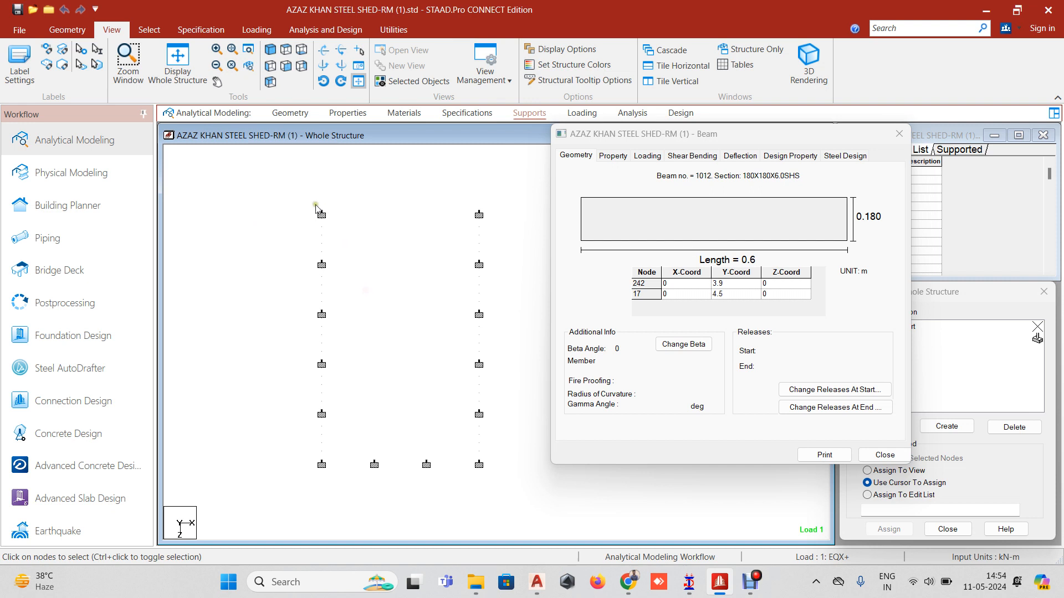
{"action": "left_click", "coordinate": [321, 257]}
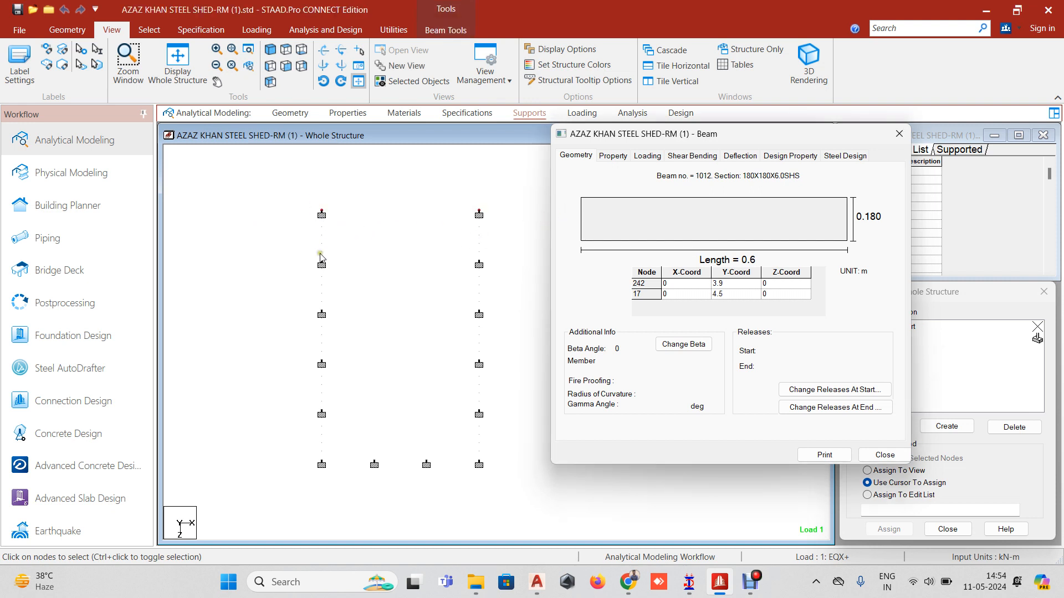
{"action": "left_click_drag", "start_coordinate": [301, 262], "coordinate": [499, 269]}
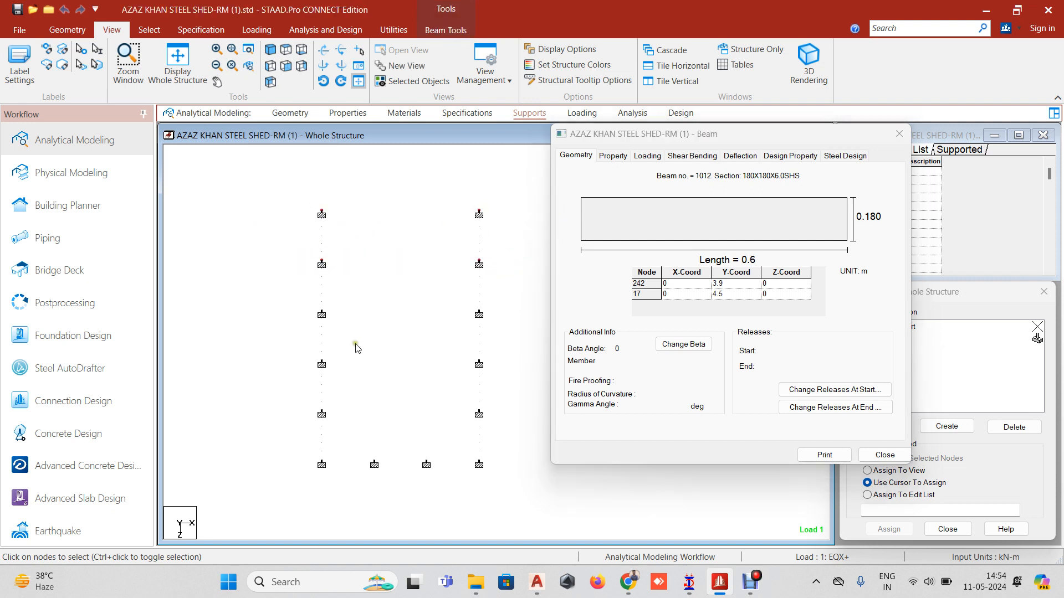
{"action": "left_click_drag", "start_coordinate": [305, 313], "coordinate": [498, 314]}
{"action": "left_click_drag", "start_coordinate": [305, 359], "coordinate": [529, 367]}
{"action": "left_click_drag", "start_coordinate": [298, 403], "coordinate": [512, 411]}
{"action": "left_click_drag", "start_coordinate": [301, 457], "coordinate": [523, 476]}
{"action": "left_click", "coordinate": [374, 465], "text": "ctrl"}
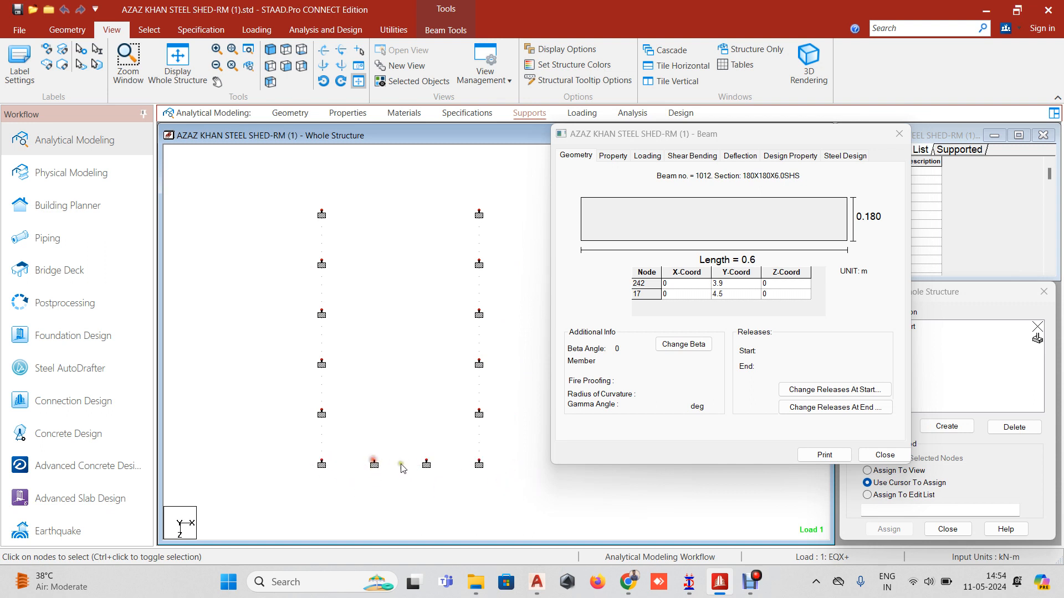
{"action": "left_click", "coordinate": [427, 466], "text": "ctrl"}
Close the beam details, display only the selected side columns in an isometric view, and clear the selection
{"action": "left_click", "coordinate": [899, 133]}
{"action": "left_click", "coordinate": [270, 49]}
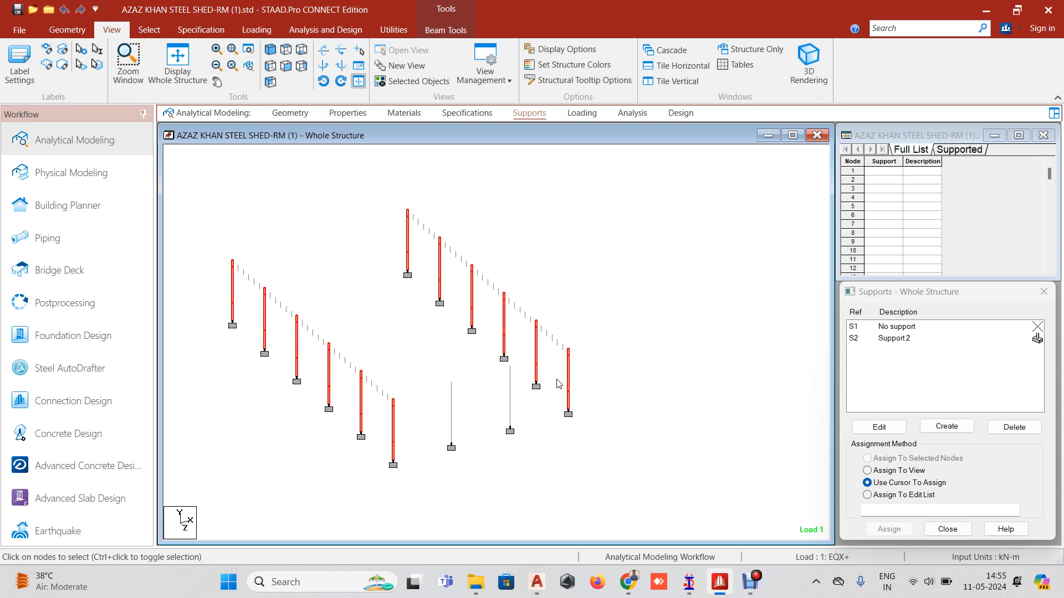
{"action": "left_click", "coordinate": [417, 80]}
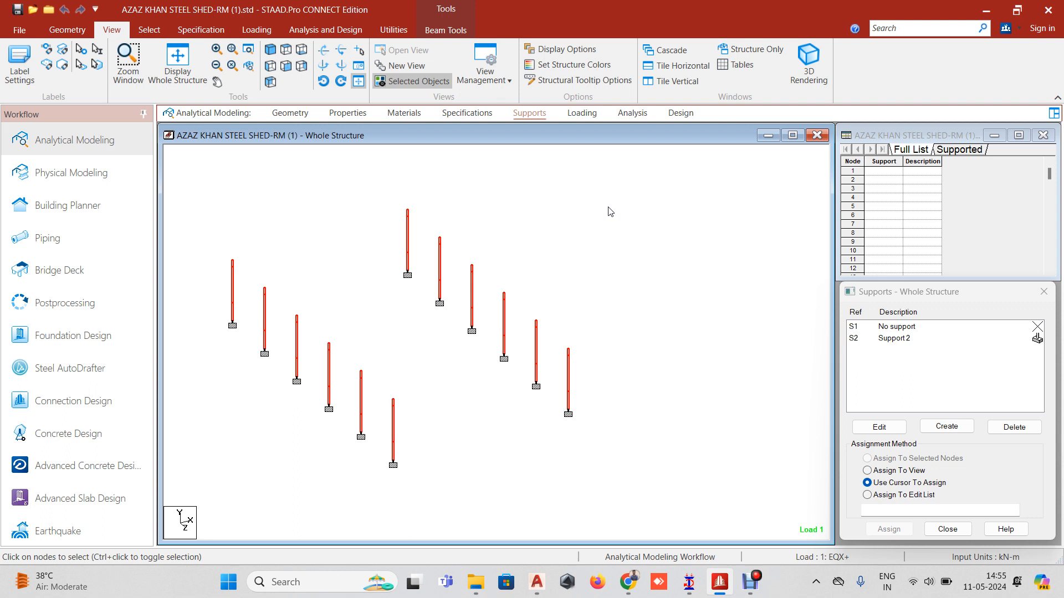
{"action": "middle_click_drag", "start_coordinate": [497, 280], "coordinate": [372, 304]}
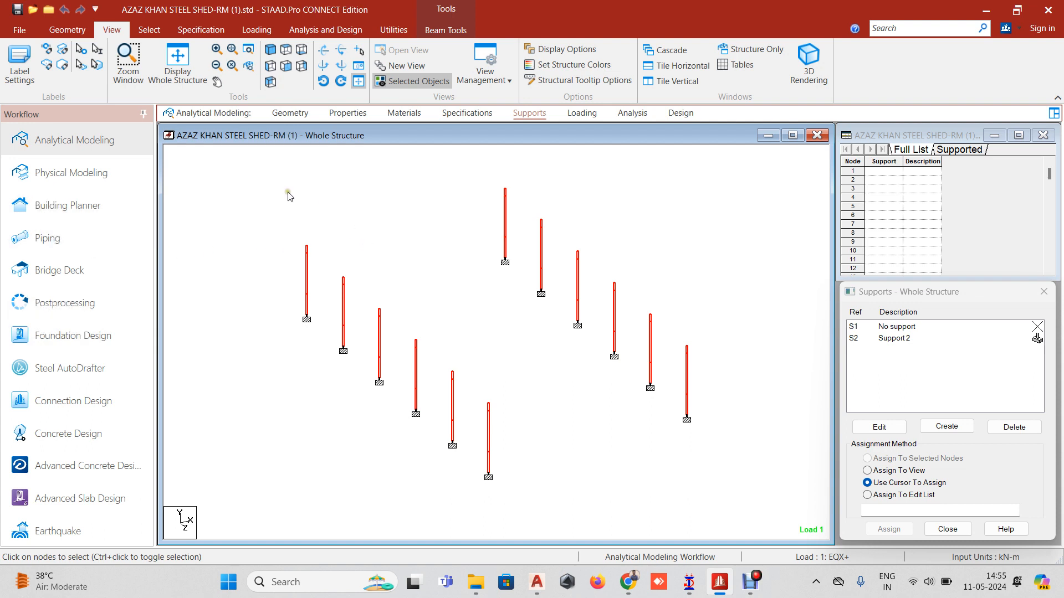
{"action": "left_click", "coordinate": [461, 227]}
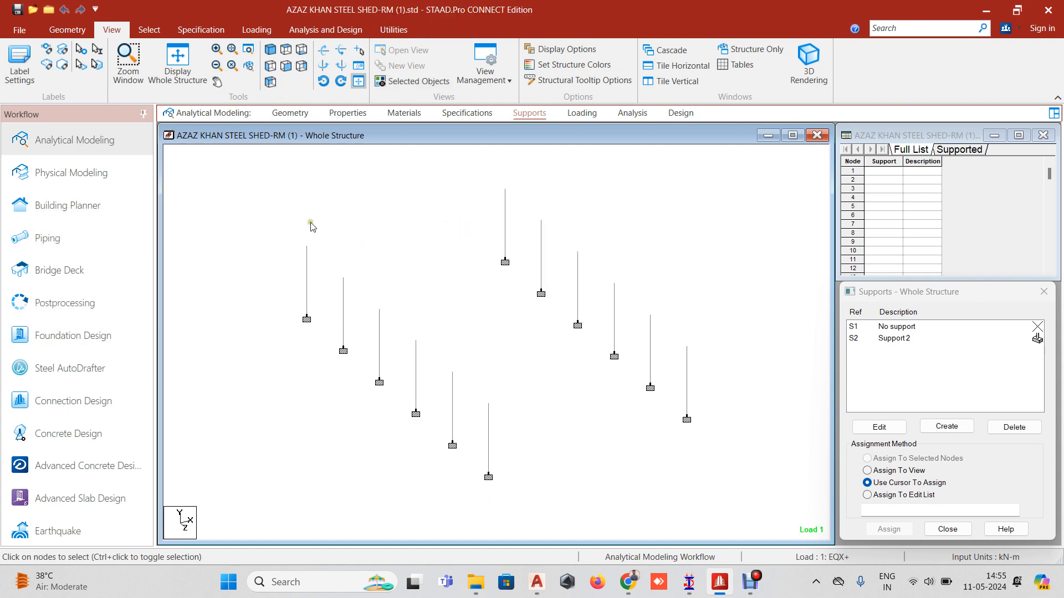
Select only the six columns along the long side with the lower X coordinate, leaving the opposite row unselected
{"action": "left_click_drag", "start_coordinate": [258, 188], "coordinate": [782, 489]}
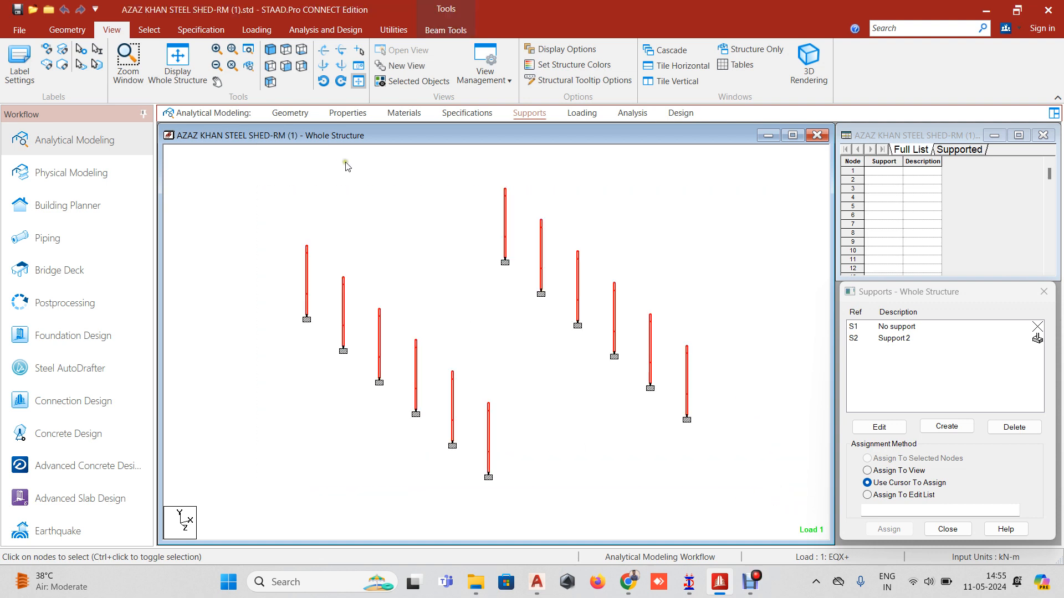
{"action": "left_click", "coordinate": [373, 198]}
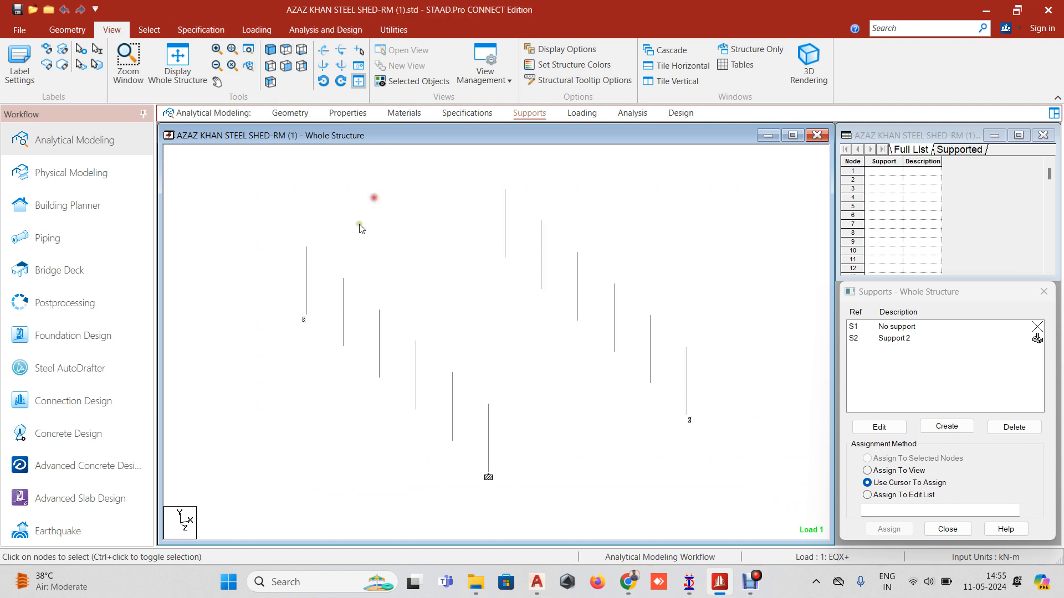
{"action": "left_click_drag", "start_coordinate": [270, 228], "coordinate": [502, 492]}
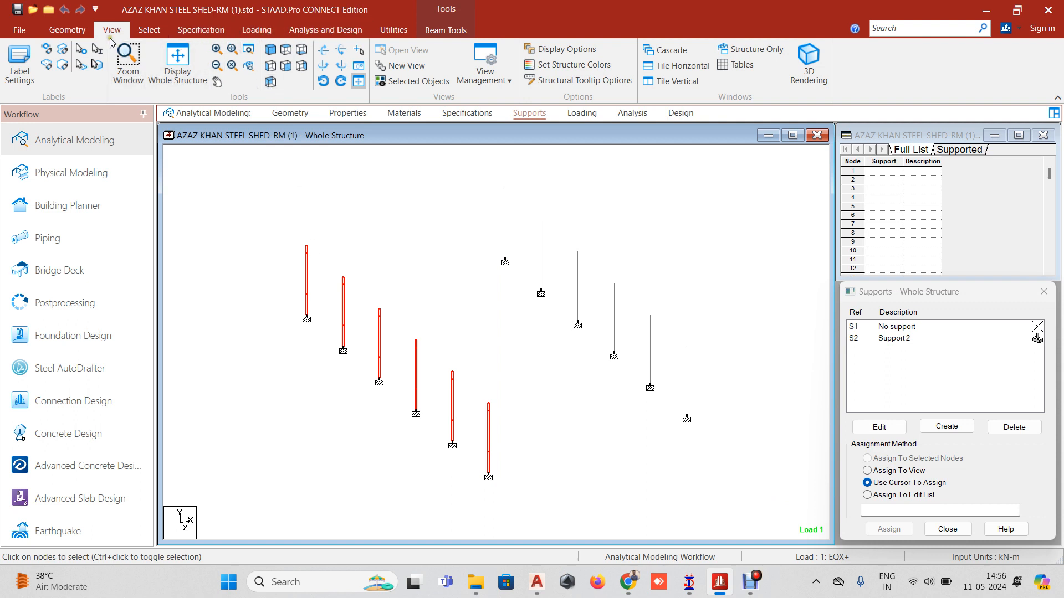
{"action": "left_click", "coordinate": [79, 31]}
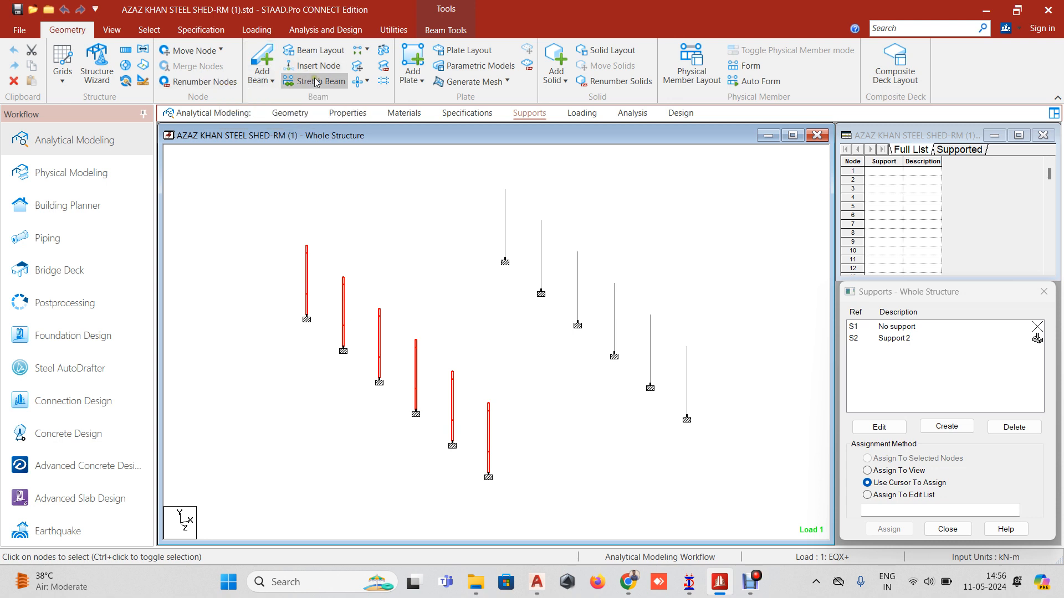
{"action": "left_click", "coordinate": [609, 83]}
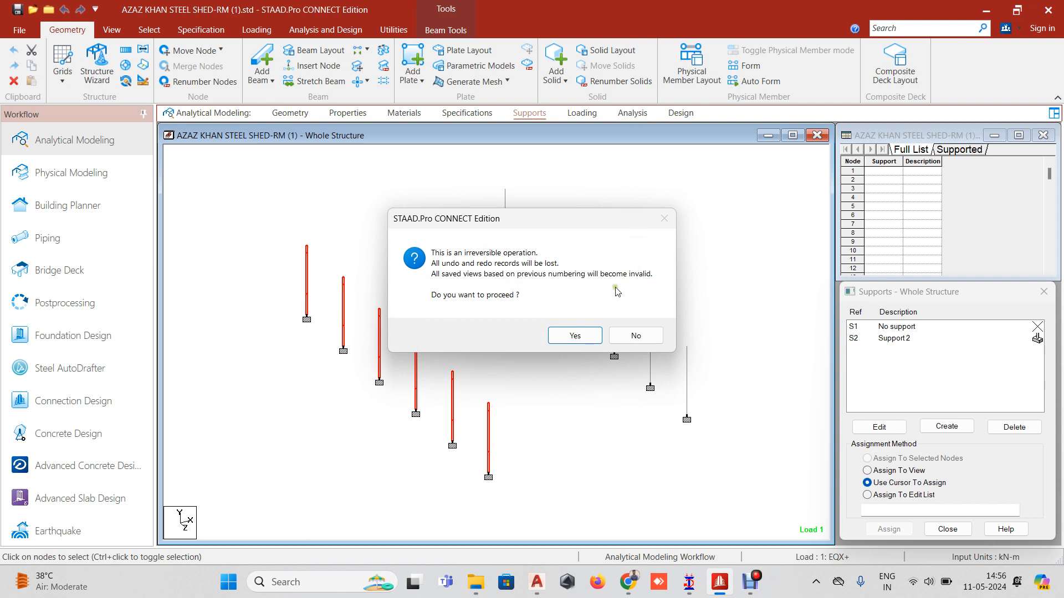
{"action": "left_click", "coordinate": [636, 336]}
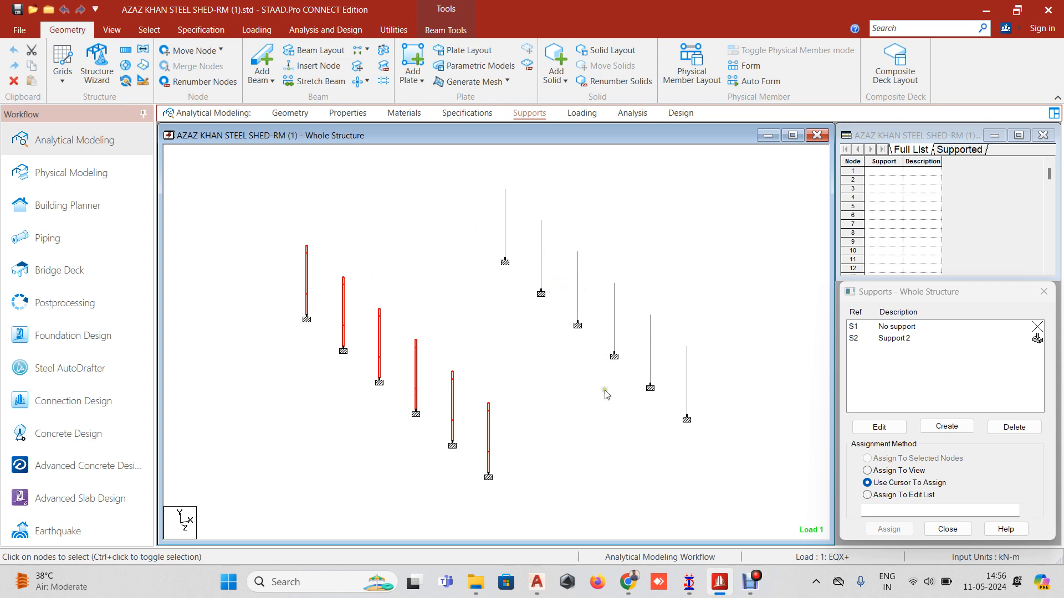
Switch to the TIPESHWAR SHOP model in STAAD.Pro V8i and examine the whole frame
{"action": "mouse_move", "coordinate": [687, 593]}
{"action": "left_click", "coordinate": [762, 526]}
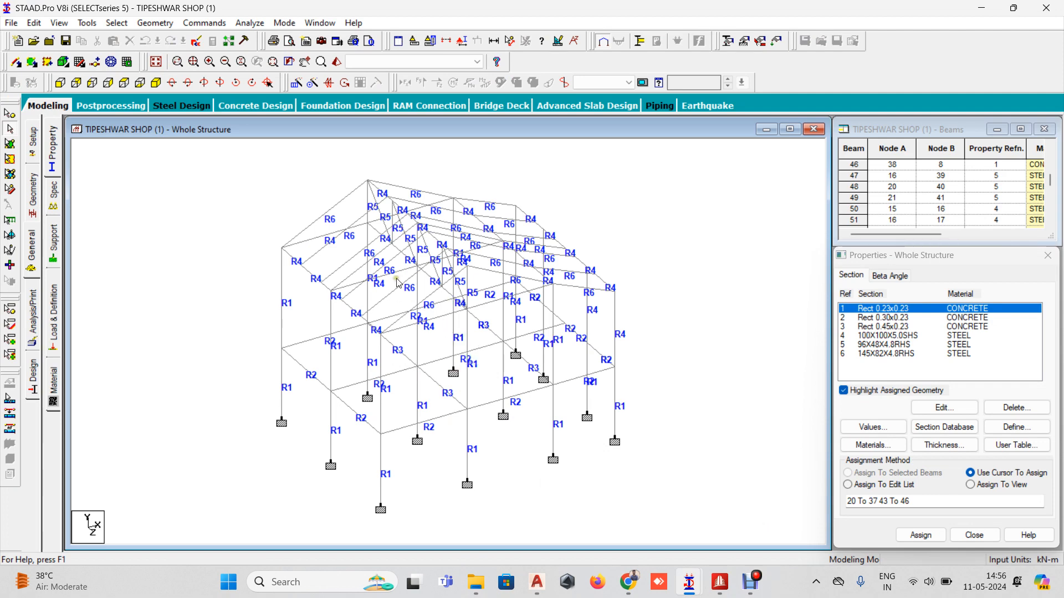
{"action": "scroll", "coordinate": [398, 282], "scroll_direction": "up", "scroll_amount": 1}
{"action": "middle_click_drag", "start_coordinate": [442, 305], "coordinate": [478, 293]}
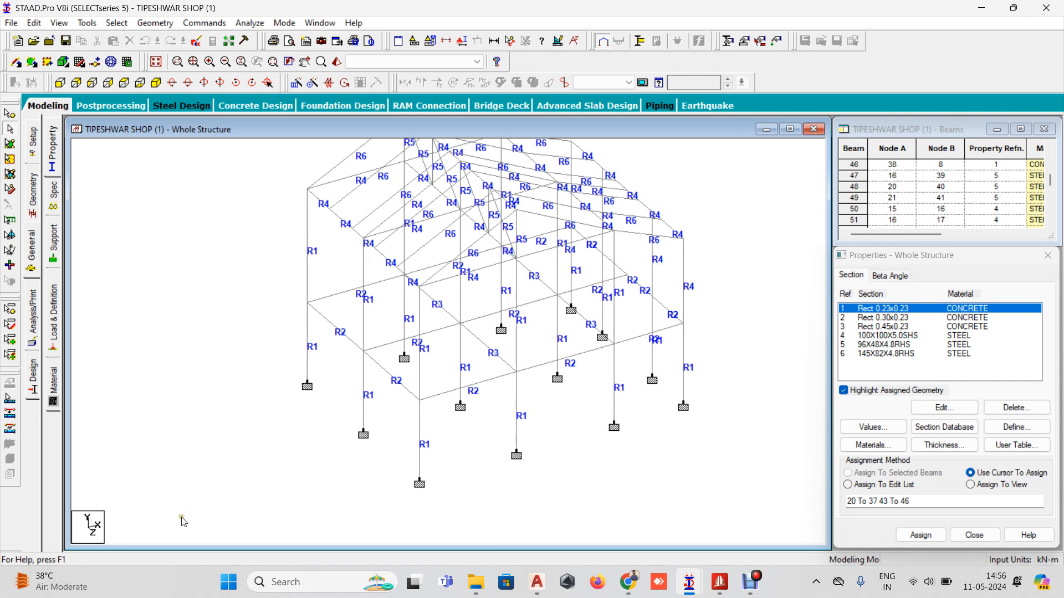
{"action": "key", "text": "Down"}
{"action": "key", "text": "Down"}
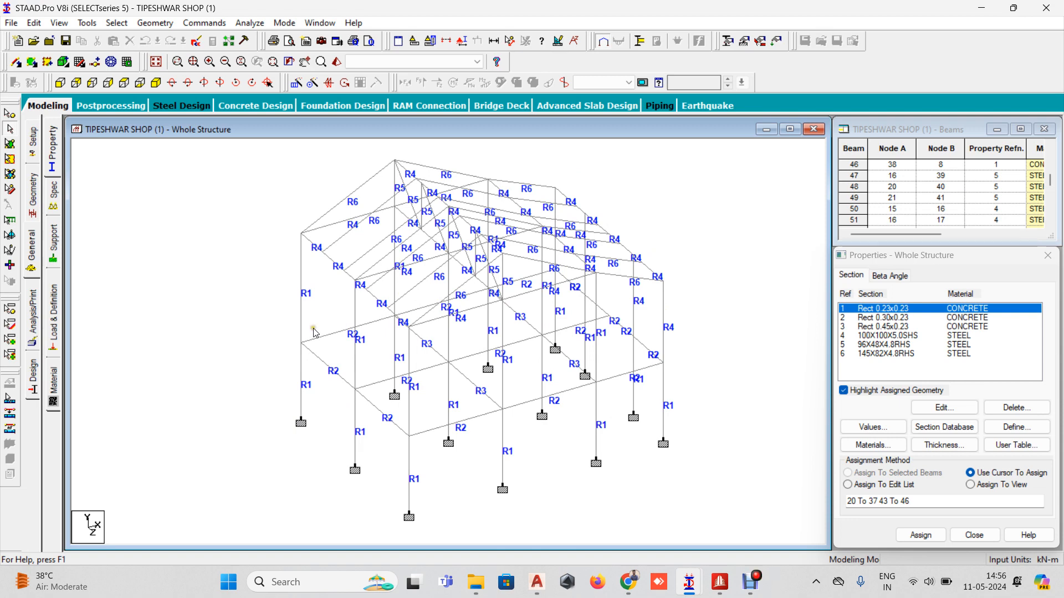
Pick individual column segments to check how the concrete columns are divided, and clear the selection
{"action": "left_click", "coordinate": [301, 289]}
{"action": "left_click", "coordinate": [357, 355]}
{"action": "left_click", "coordinate": [410, 397]}
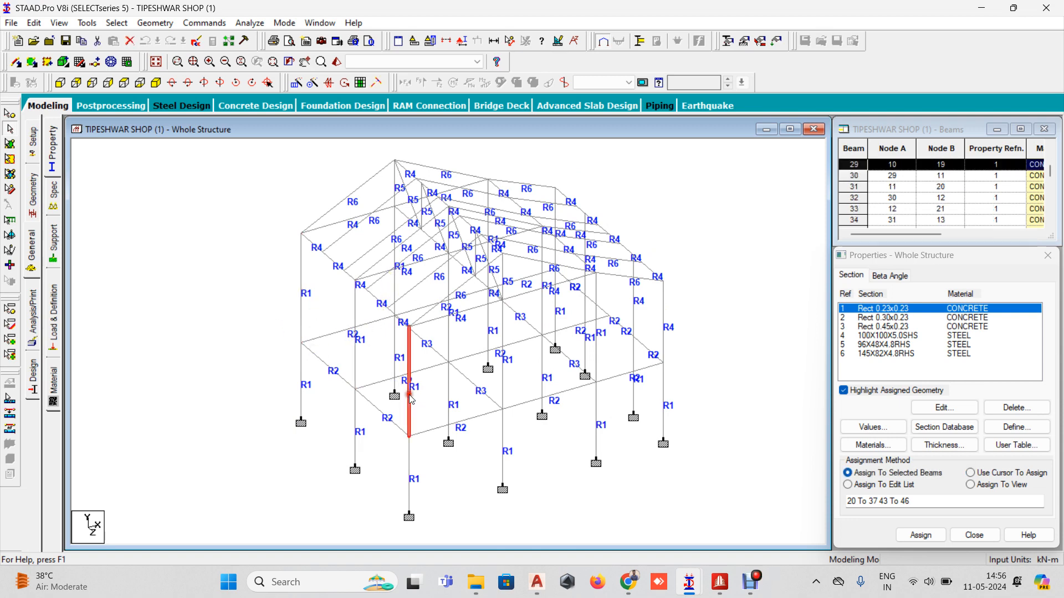
{"action": "middle_click_drag", "start_coordinate": [451, 352], "coordinate": [389, 394]}
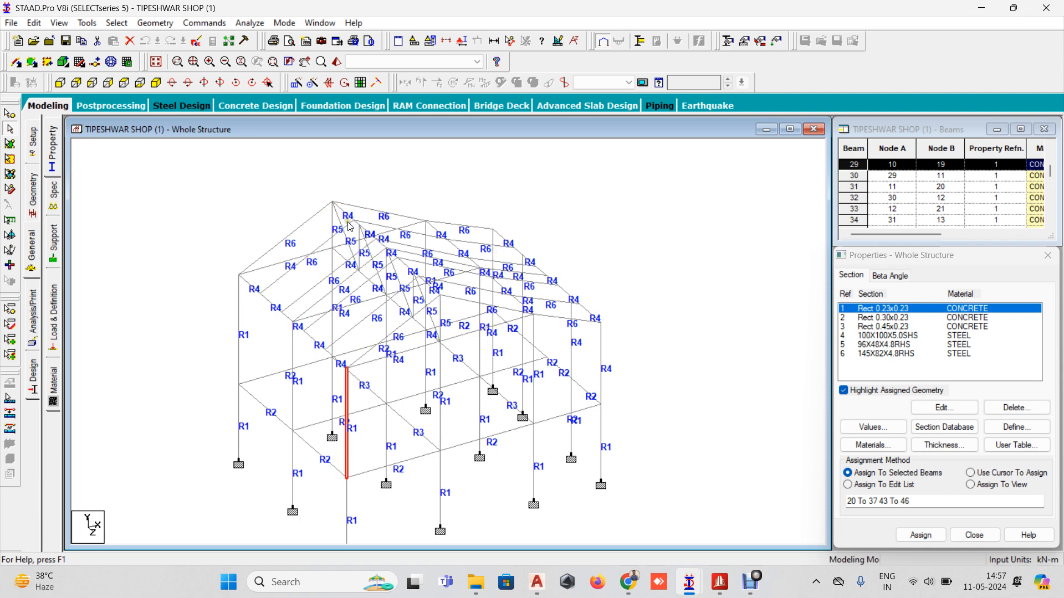
{"action": "left_click", "coordinate": [516, 151]}
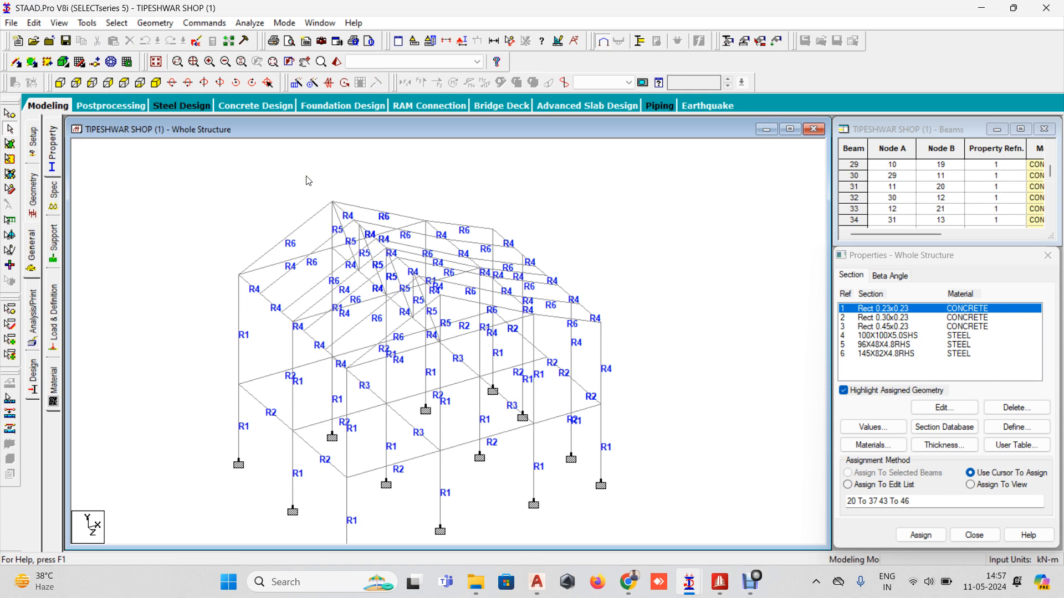
Display only the members parallel to the Y axis and pick out a short R5 vertical in the roof
{"action": "left_click", "coordinate": [117, 22]}
{"action": "mouse_move", "coordinate": [185, 271]}
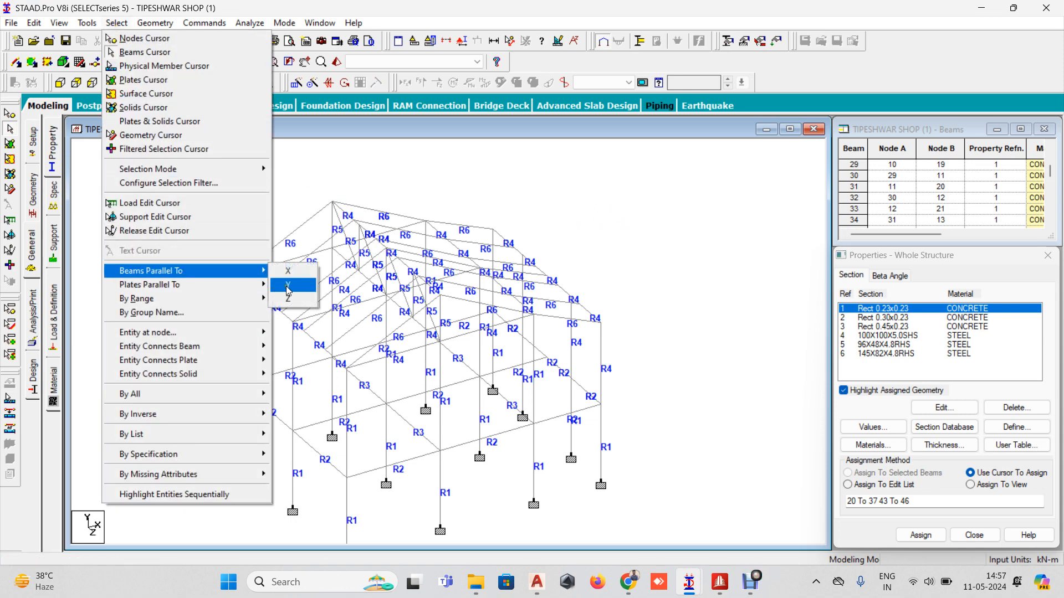
{"action": "left_click", "coordinate": [289, 285]}
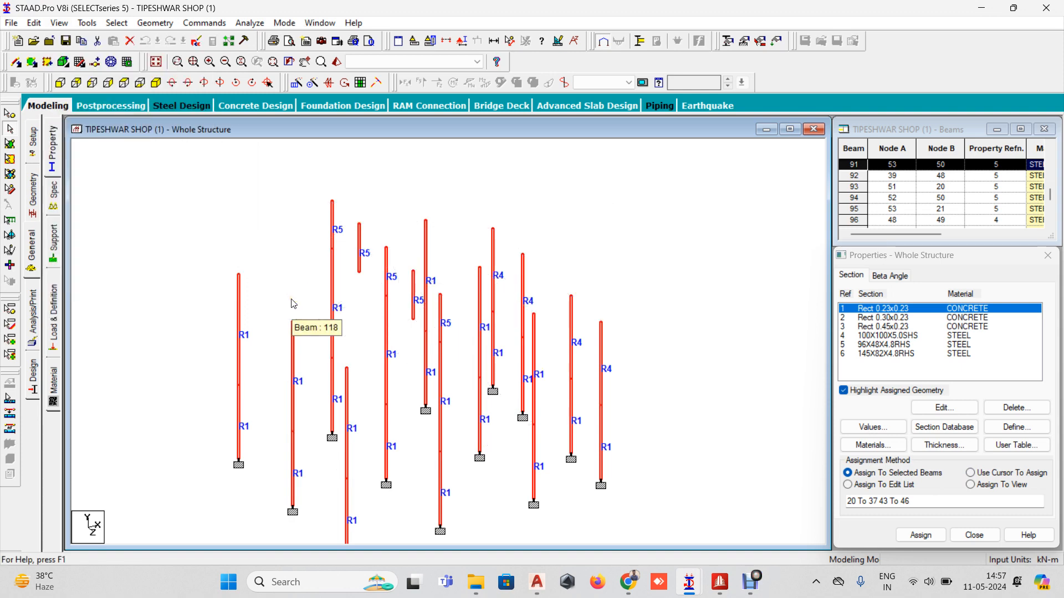
{"action": "left_click", "coordinate": [359, 256]}
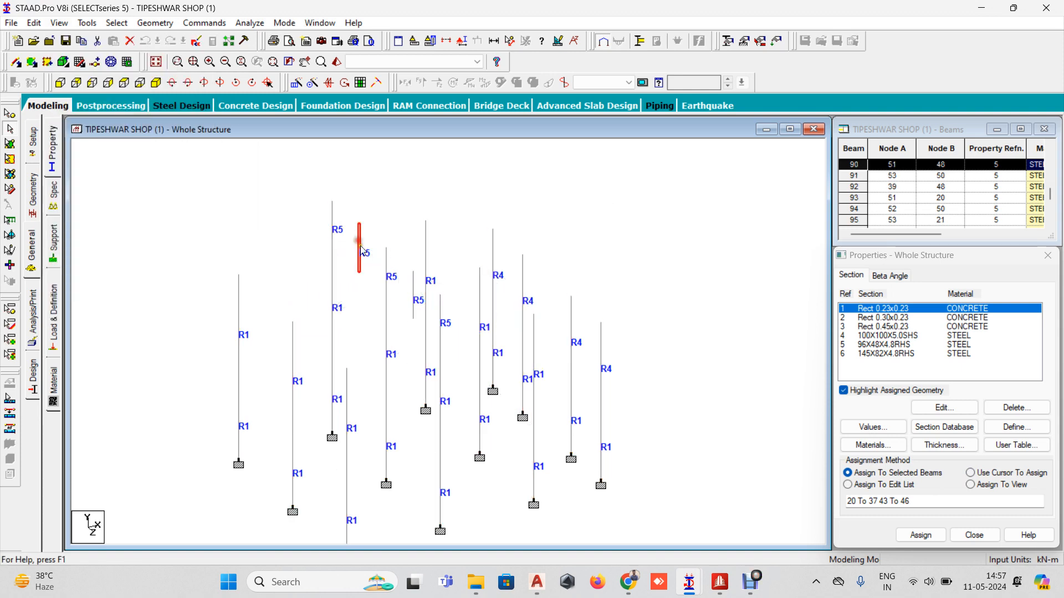
{"action": "left_click", "coordinate": [392, 265]}
In the plan view, select all columns except the two short R5 verticals, display only these in isometric, and clear the selection
{"action": "left_click", "coordinate": [155, 85]}
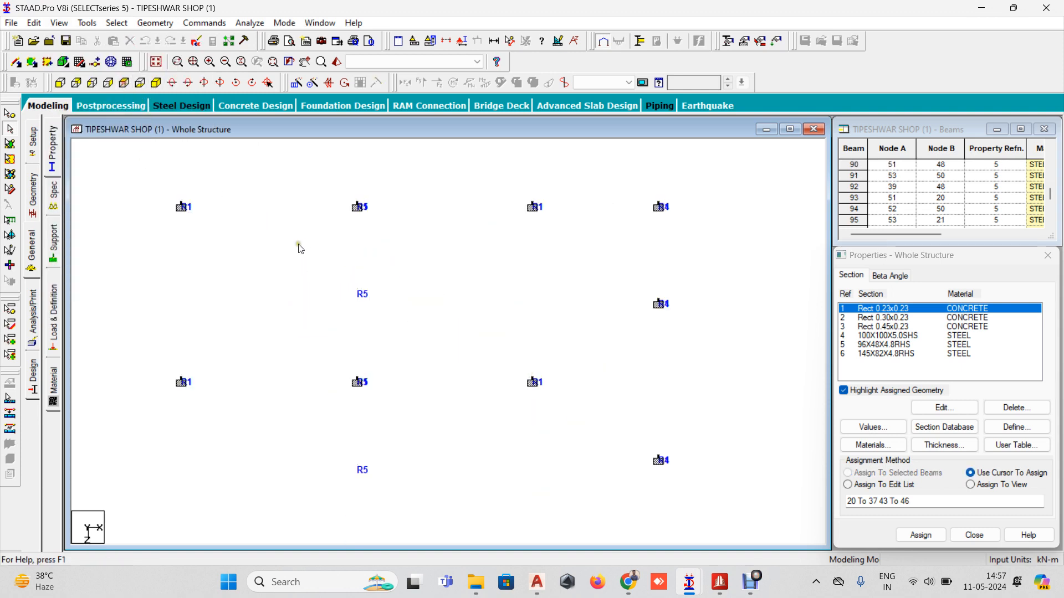
{"action": "left_click_drag", "start_coordinate": [256, 287], "coordinate": [643, 305]}
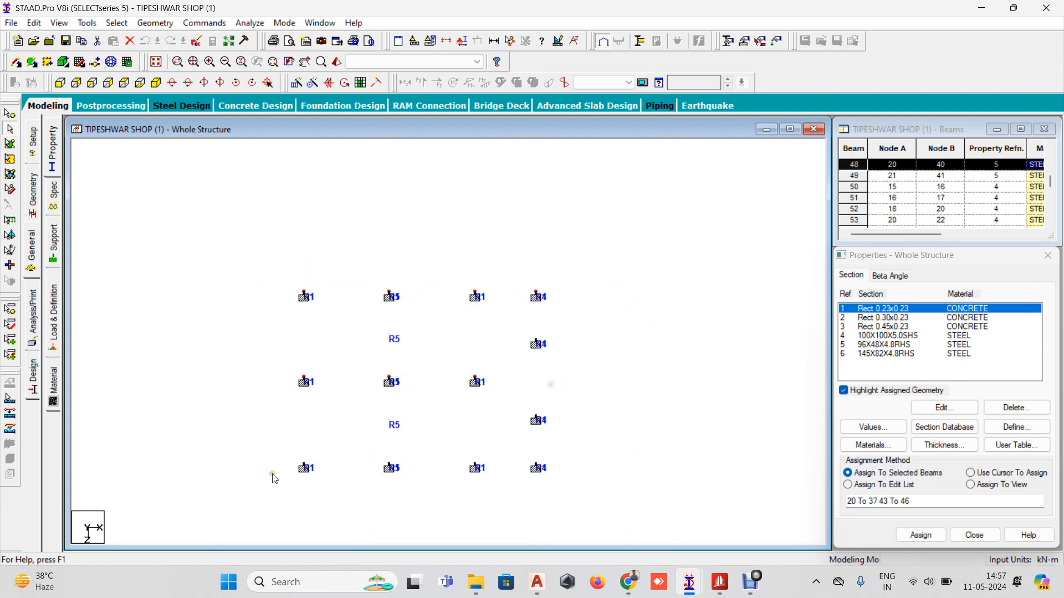
{"action": "left_click_drag", "start_coordinate": [246, 455], "coordinate": [666, 483]}
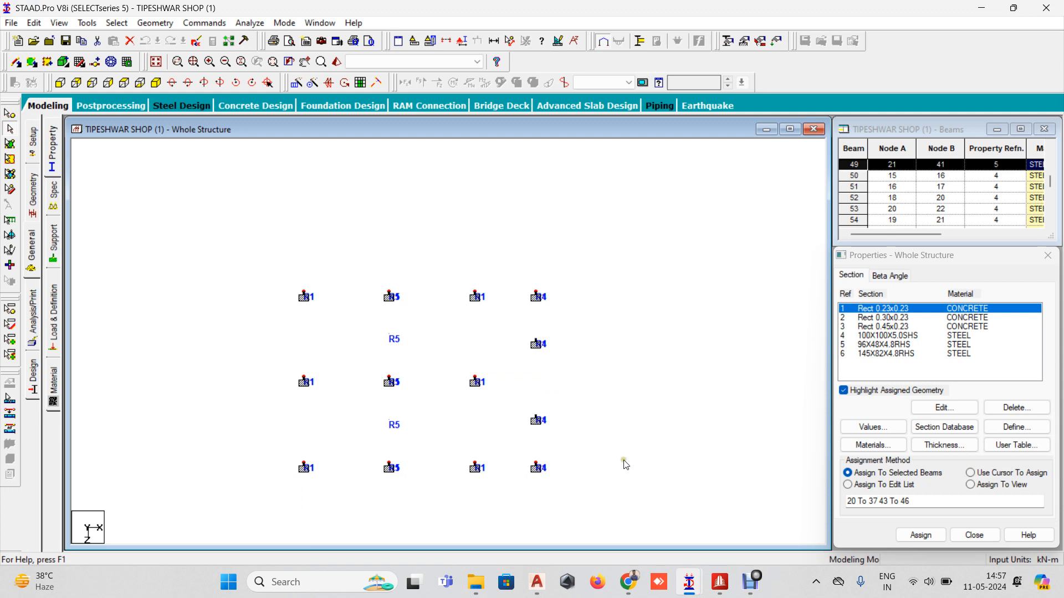
{"action": "left_click_drag", "start_coordinate": [523, 322], "coordinate": [556, 341]}
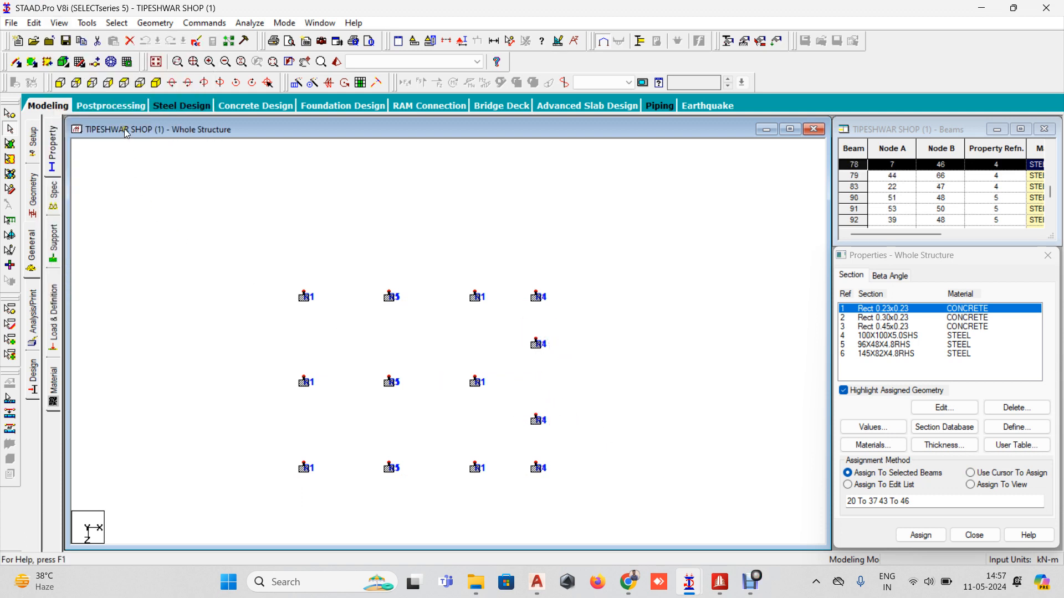
{"action": "left_click", "coordinate": [156, 82]}
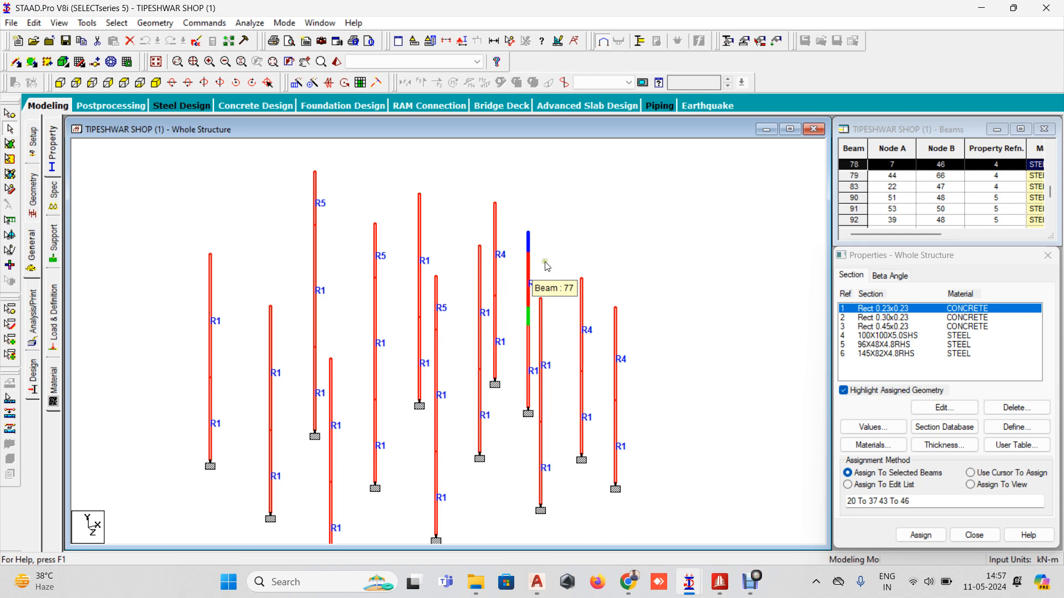
{"action": "left_click", "coordinate": [609, 294]}
{"action": "middle_click_drag", "start_coordinate": [609, 293], "coordinate": [474, 370]}
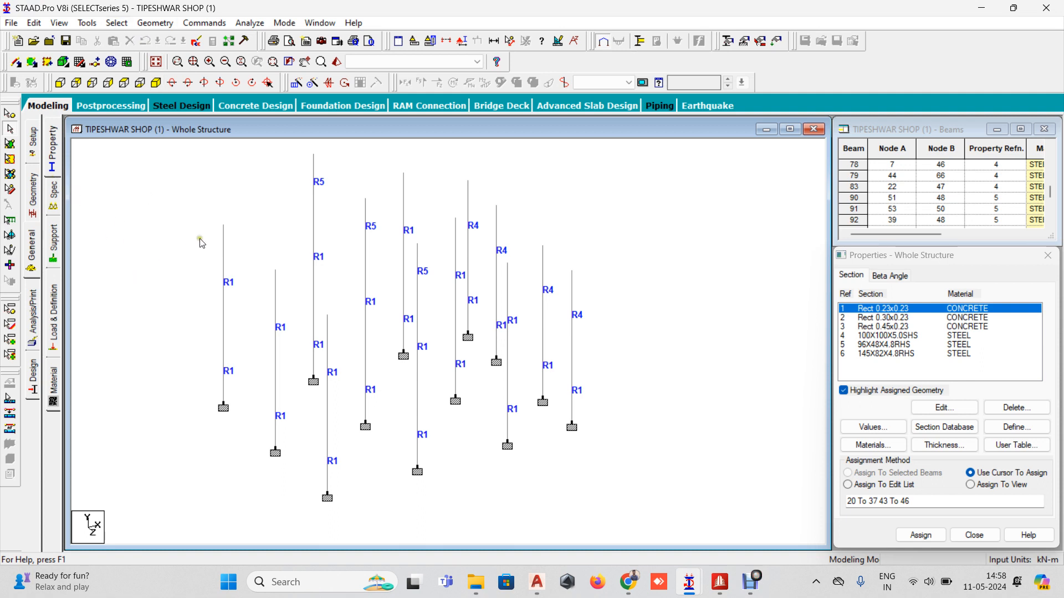
In the plan view, select the columns of the first two lines along X, and check the selection in isometric
{"action": "scroll", "coordinate": [290, 293], "scroll_direction": "down", "scroll_amount": 2}
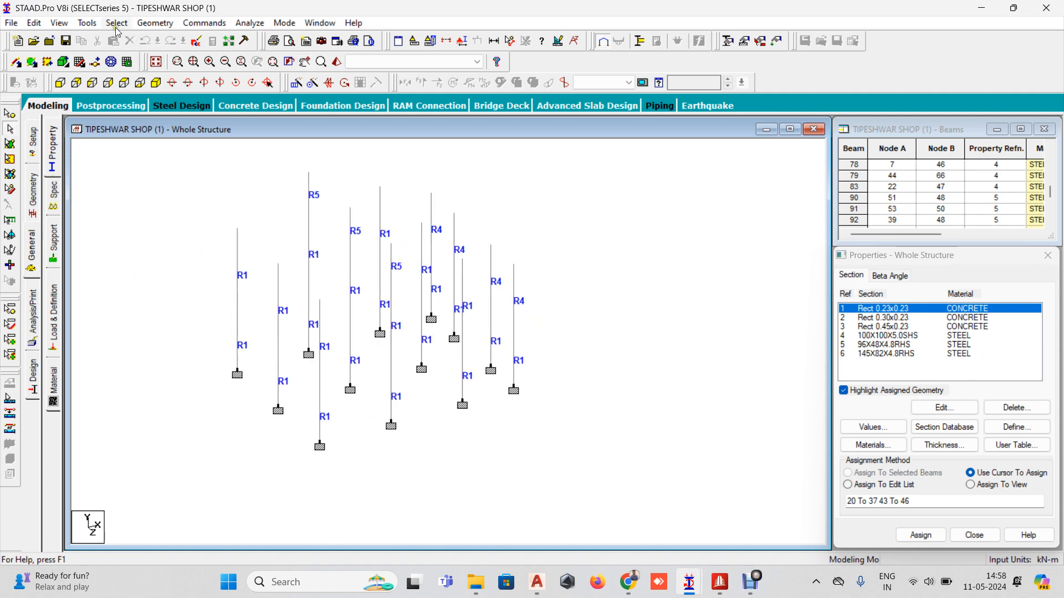
{"action": "left_click", "coordinate": [116, 22]}
{"action": "left_click", "coordinate": [423, 146]}
{"action": "left_click", "coordinate": [126, 83]}
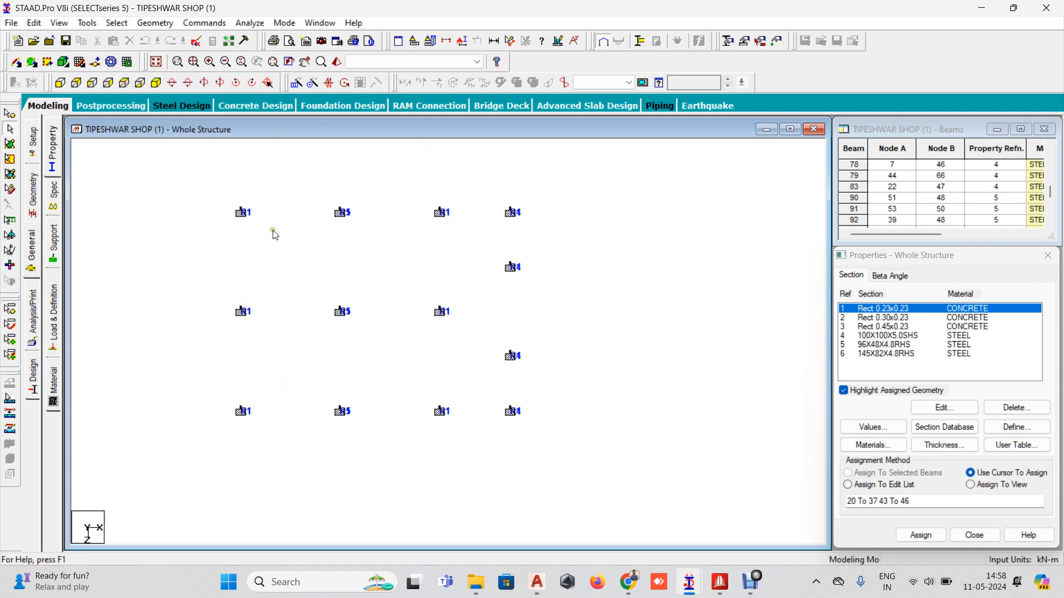
{"action": "left_click_drag", "start_coordinate": [212, 182], "coordinate": [385, 470]}
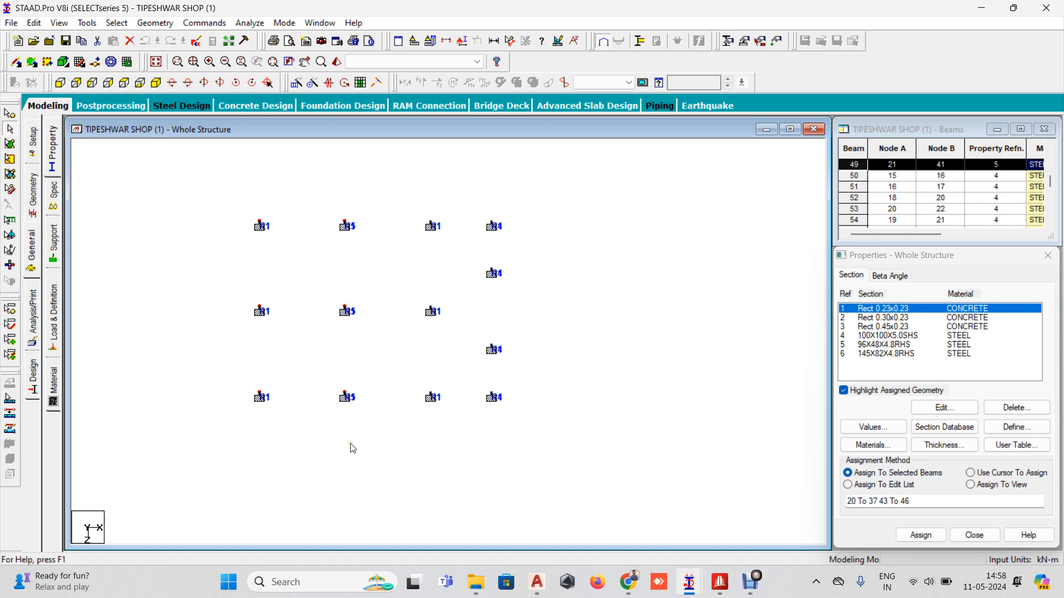
{"action": "left_click", "coordinate": [156, 83]}
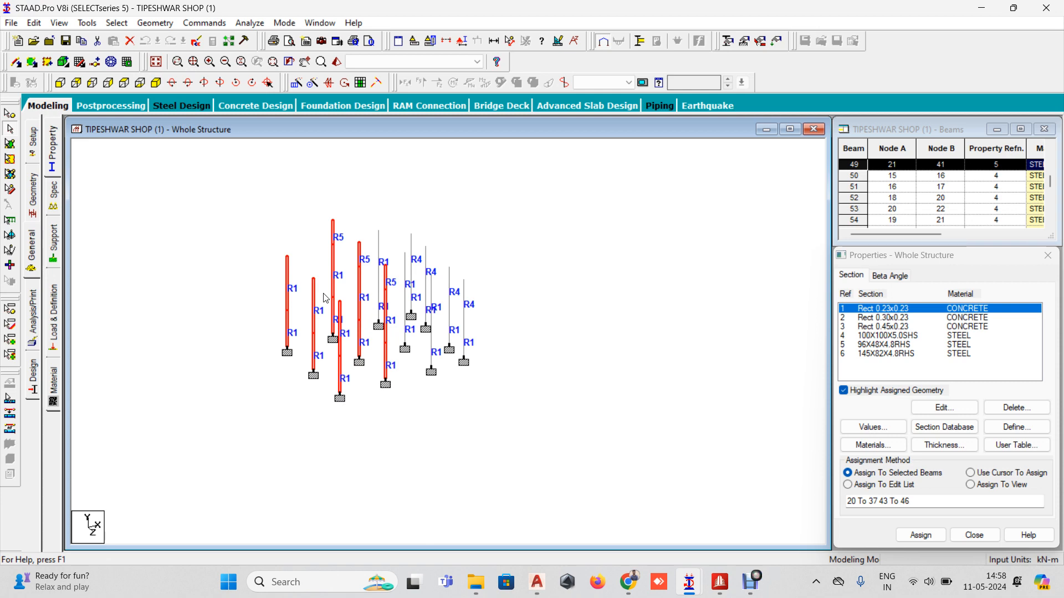
{"action": "scroll", "coordinate": [355, 331], "scroll_direction": "up", "scroll_amount": 1}
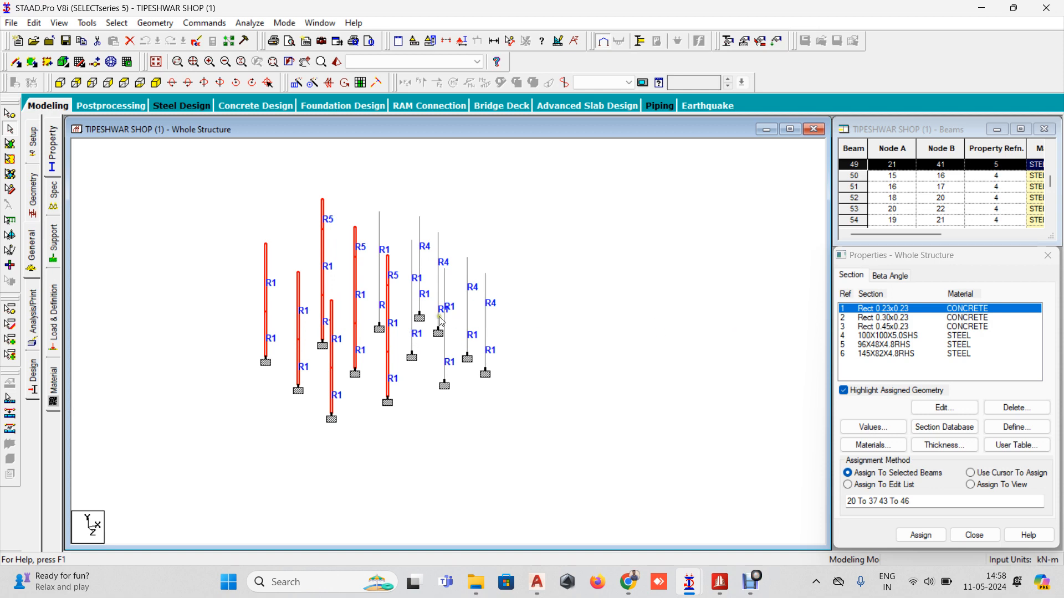
Highlight the members assigned the Rect 0.23x0.23 concrete section, examine the column segments, and clear the highlight
{"action": "left_click", "coordinate": [893, 312]}
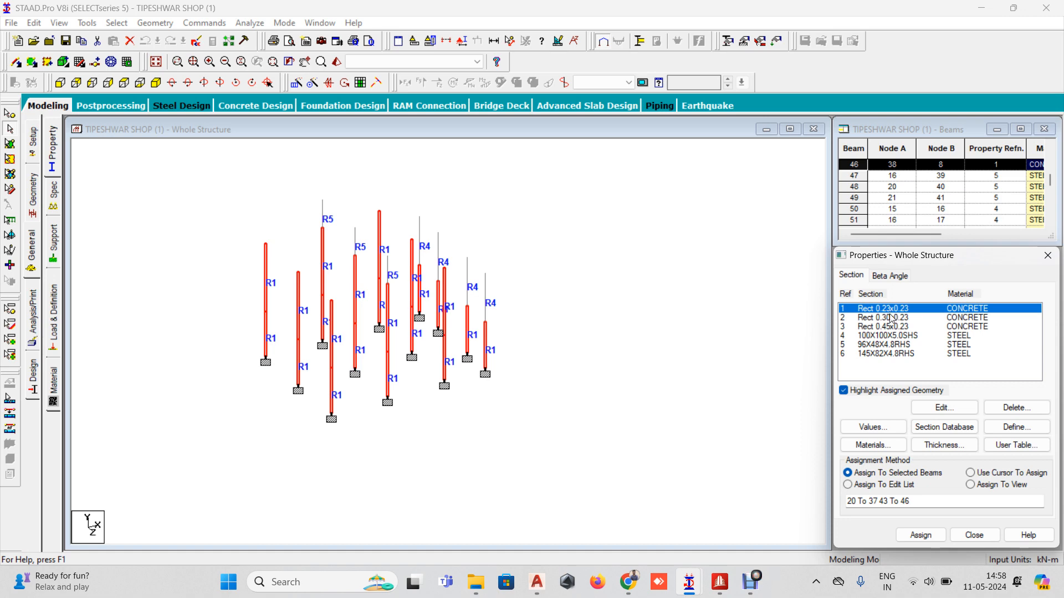
{"action": "scroll", "coordinate": [313, 347], "scroll_direction": "up", "scroll_amount": 2}
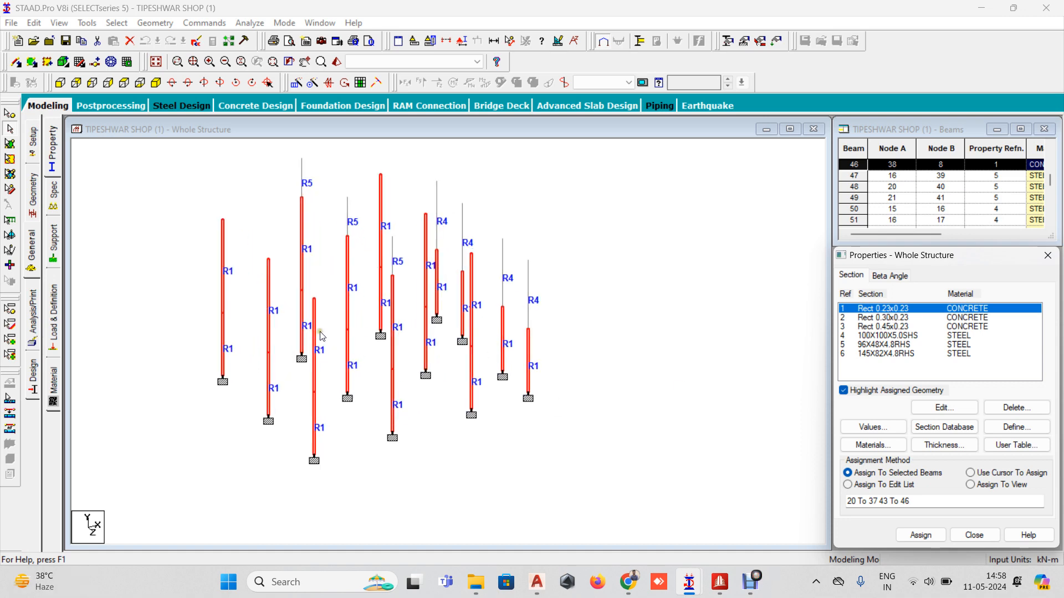
{"action": "scroll", "coordinate": [424, 327], "scroll_direction": "up", "scroll_amount": 2}
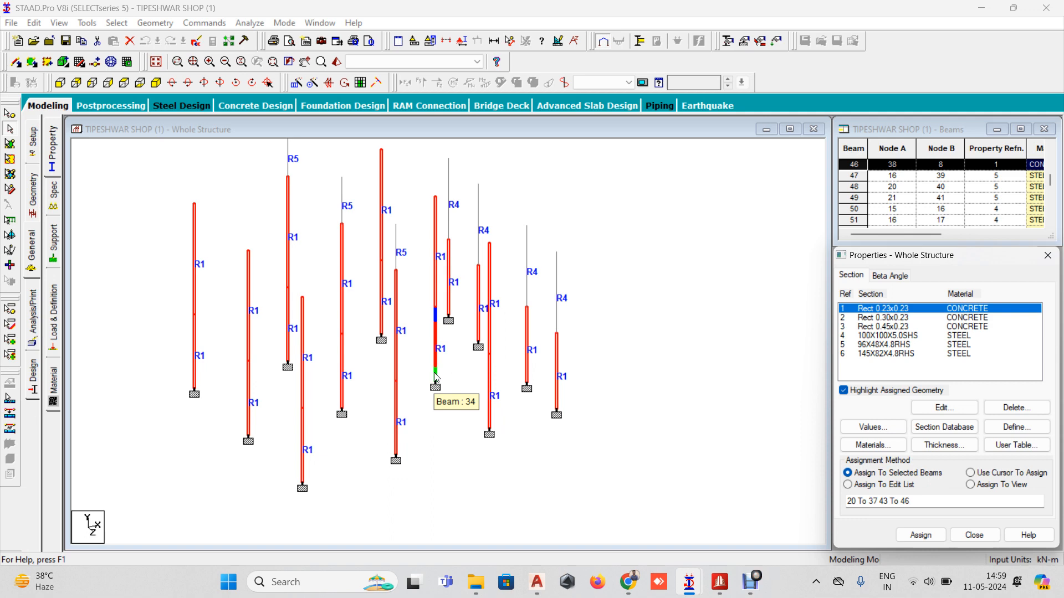
{"action": "left_click", "coordinate": [618, 250]}
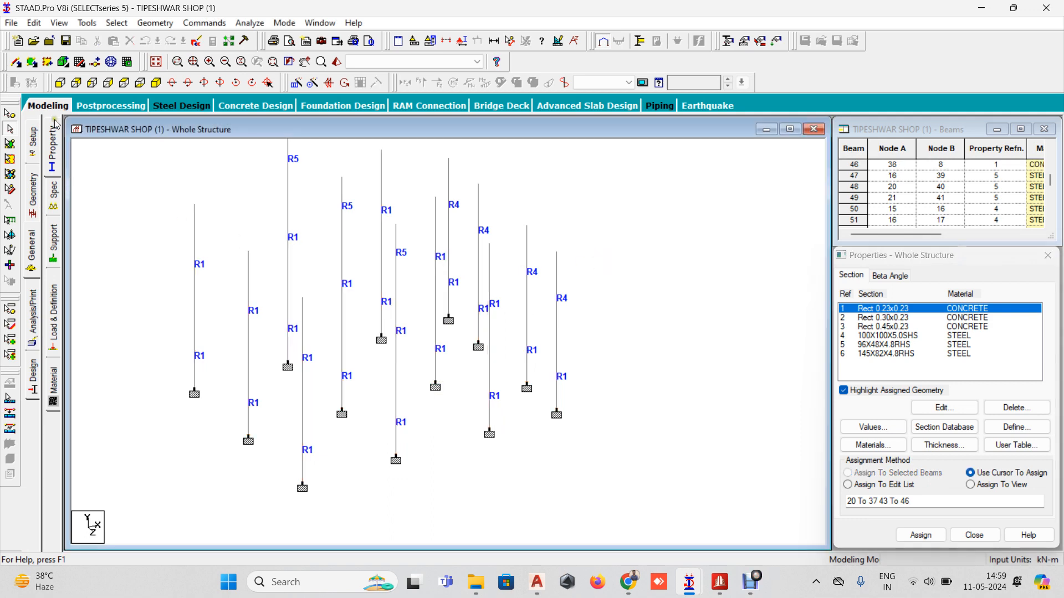
In the front view, select the columns of the first two lines along X and show them in isometric
{"action": "left_click", "coordinate": [73, 83]}
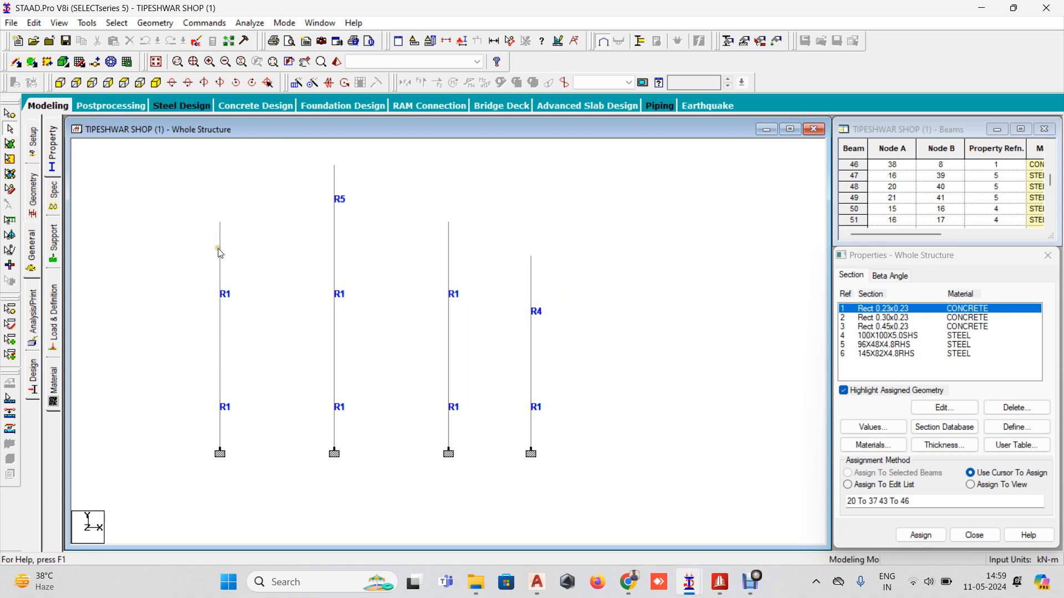
{"action": "left_click_drag", "start_coordinate": [172, 157], "coordinate": [371, 499]}
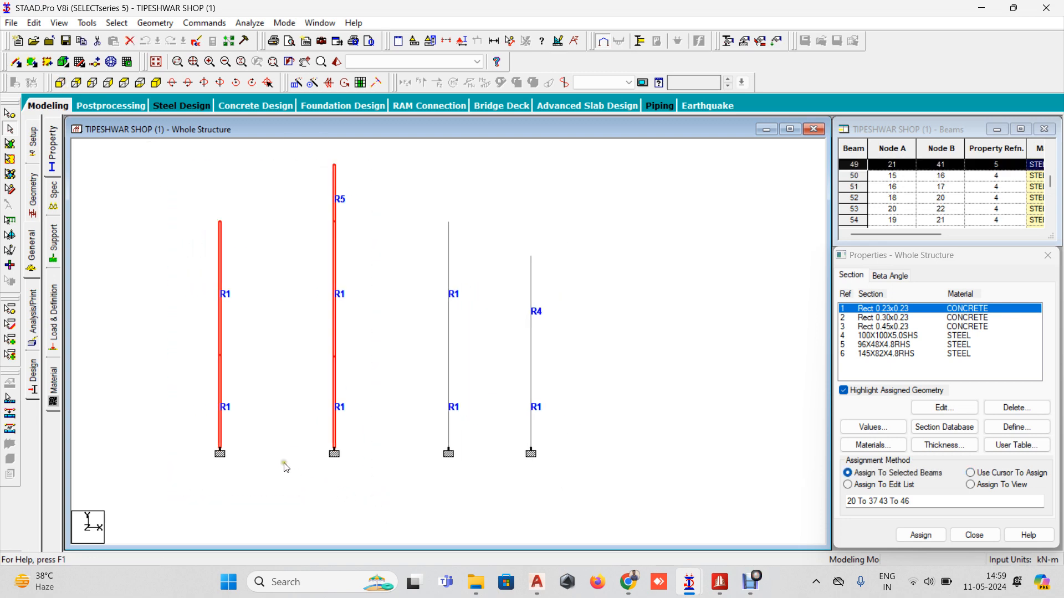
{"action": "left_click", "coordinate": [156, 83]}
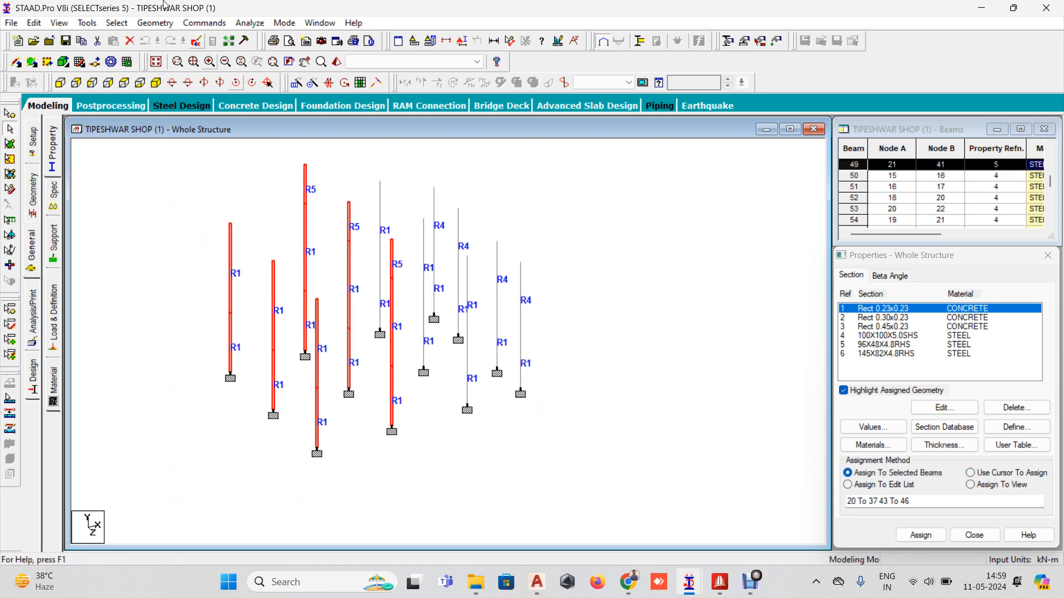
Renumber the selected column members starting from 1001 in ascending order, sorted by Y coordinate
{"action": "left_click", "coordinate": [155, 23]}
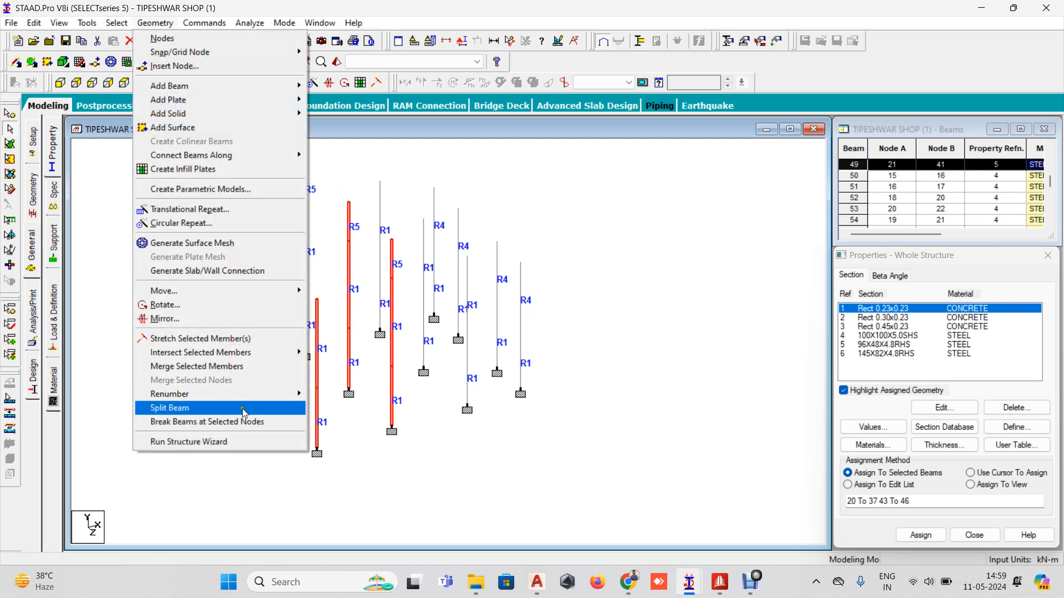
{"action": "mouse_move", "coordinate": [222, 394]}
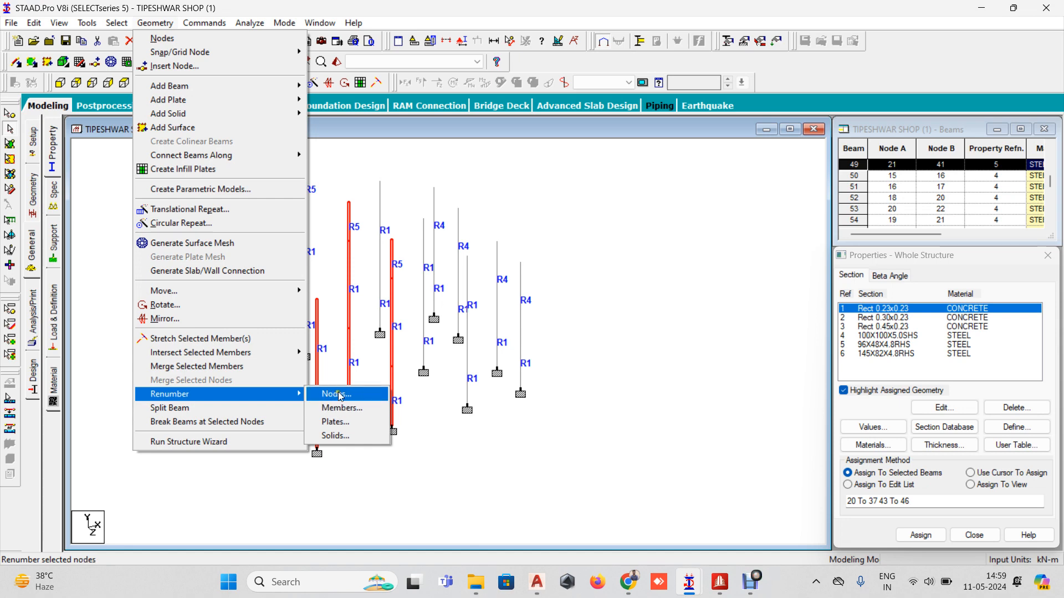
{"action": "left_click", "coordinate": [341, 408]}
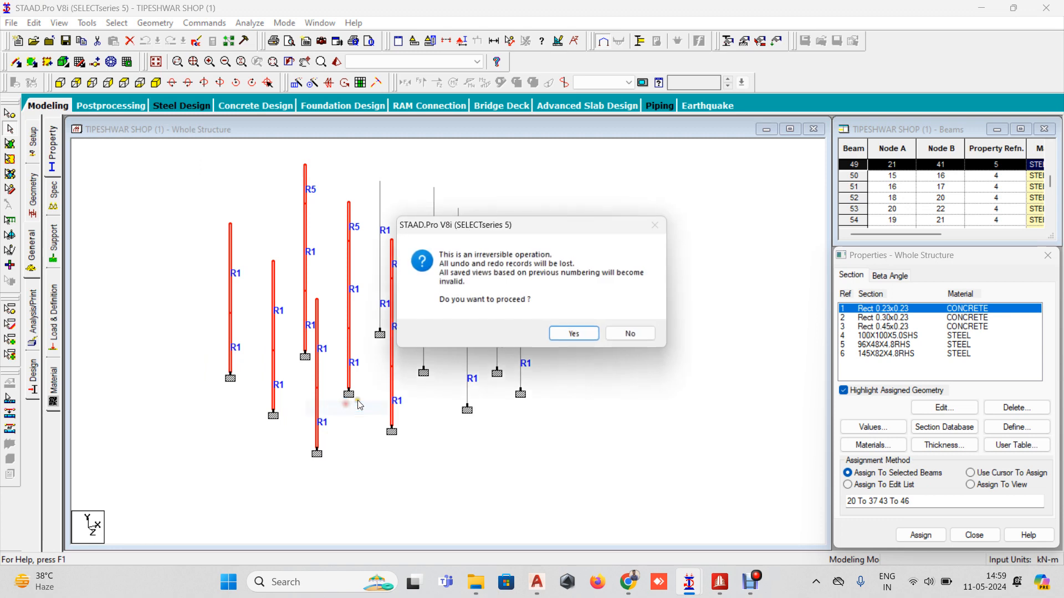
{"action": "left_click", "coordinate": [573, 334]}
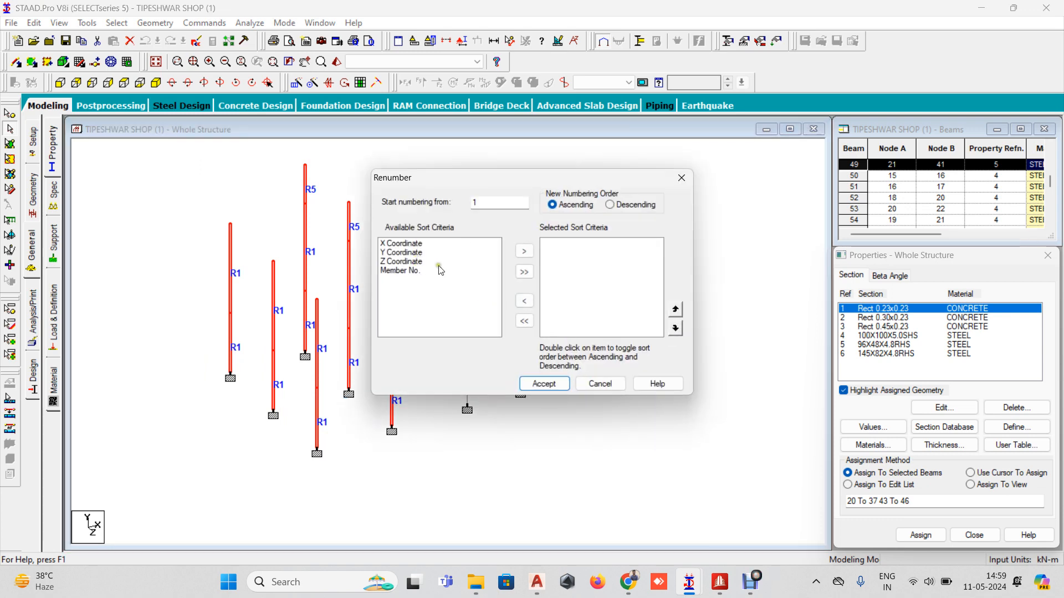
{"action": "left_click_drag", "start_coordinate": [545, 179], "coordinate": [695, 158]}
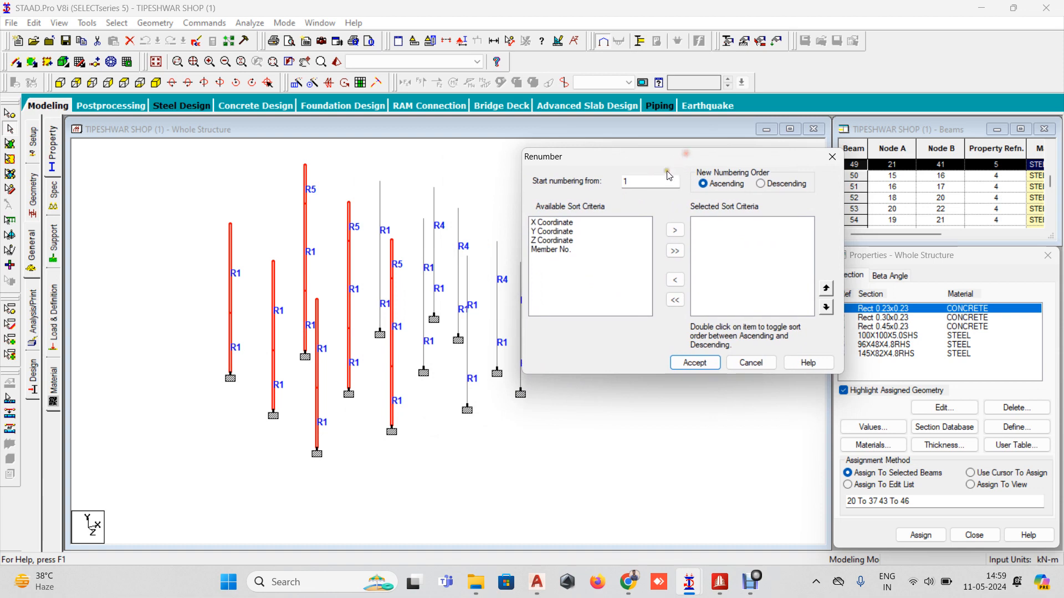
{"action": "left_click", "coordinate": [566, 233]}
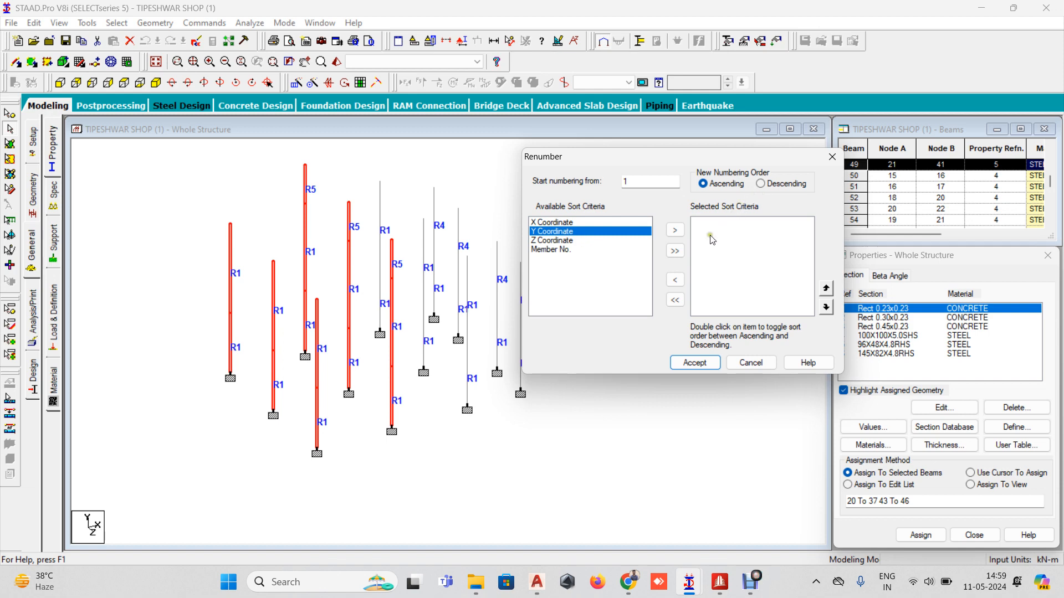
{"action": "double_click", "coordinate": [643, 183]}
{"action": "left_click", "coordinate": [674, 230]}
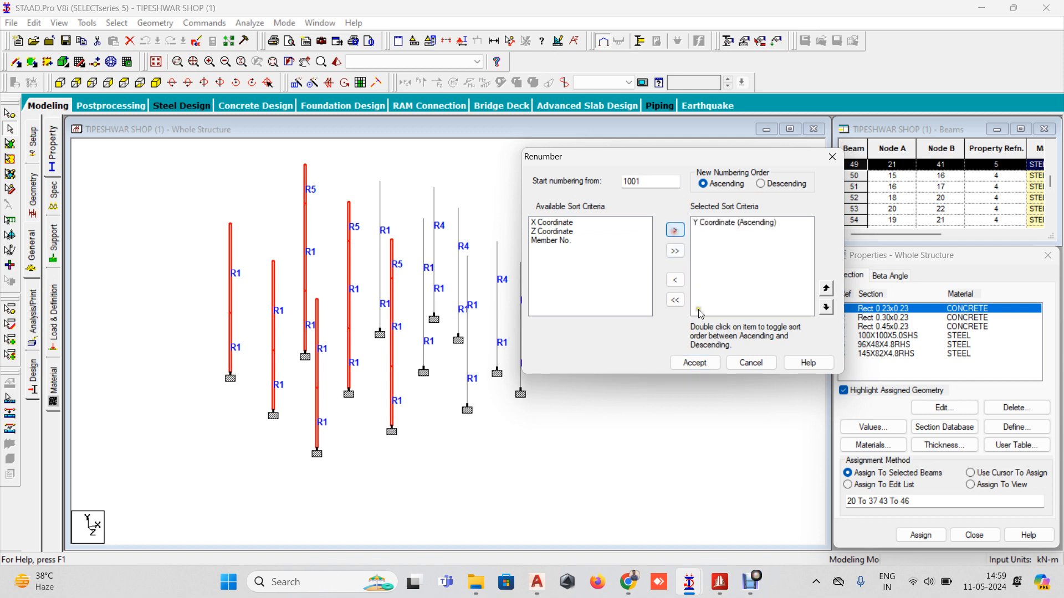
{"action": "left_click", "coordinate": [696, 366]}
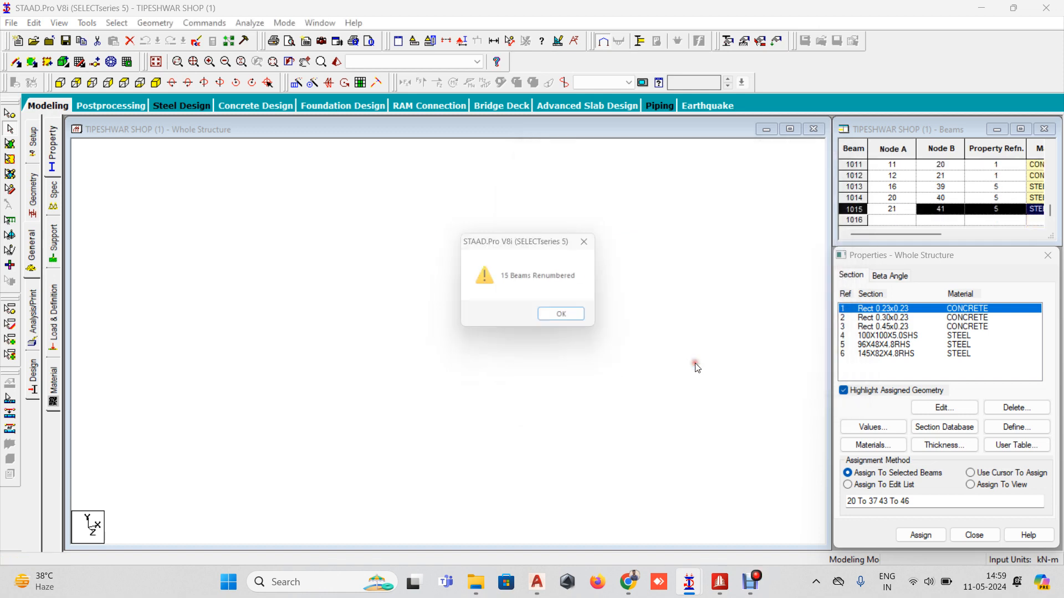
{"action": "left_click", "coordinate": [585, 320]}
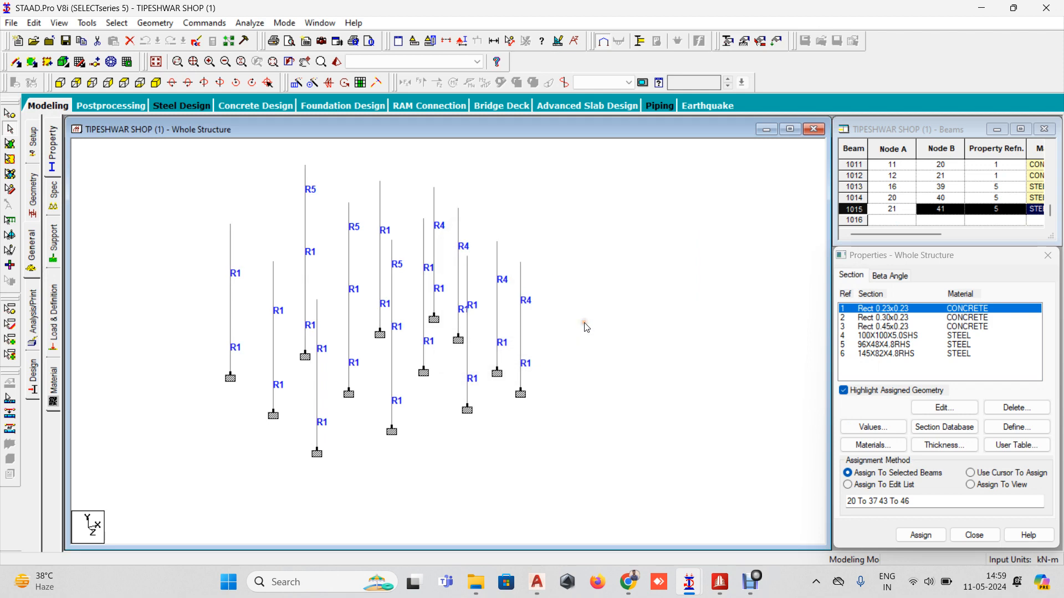
Examine the beam numbers of the renumbered column segments and of an R1 segment in the third column line
{"action": "double_click", "coordinate": [229, 249]}
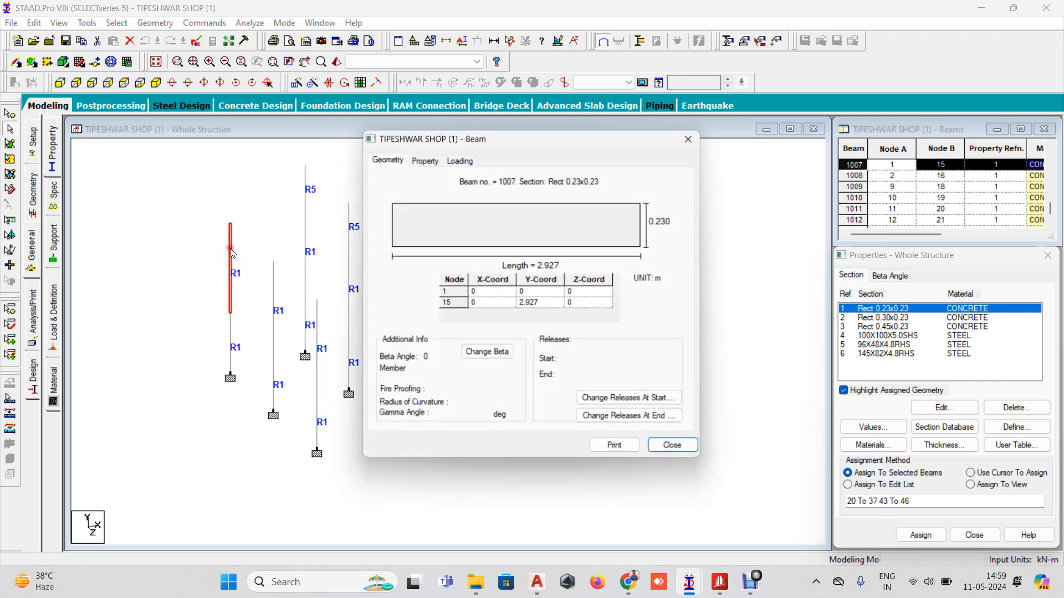
{"action": "double_click", "coordinate": [231, 328]}
{"action": "double_click", "coordinate": [275, 280]}
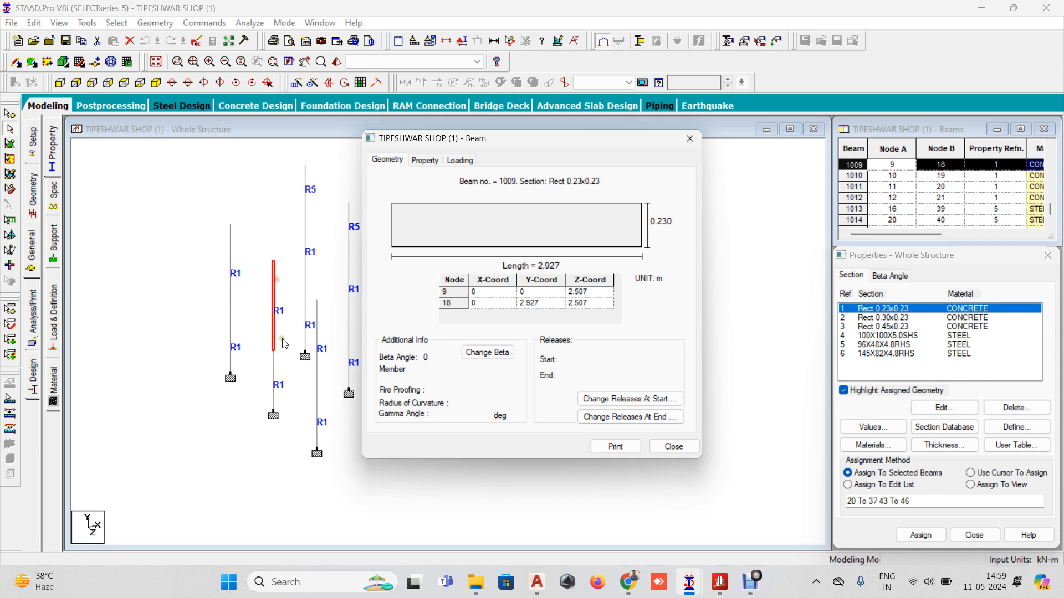
{"action": "double_click", "coordinate": [275, 340]}
{"action": "middle_click_drag", "start_coordinate": [287, 304], "coordinate": [173, 336]}
{"action": "double_click", "coordinate": [192, 228]}
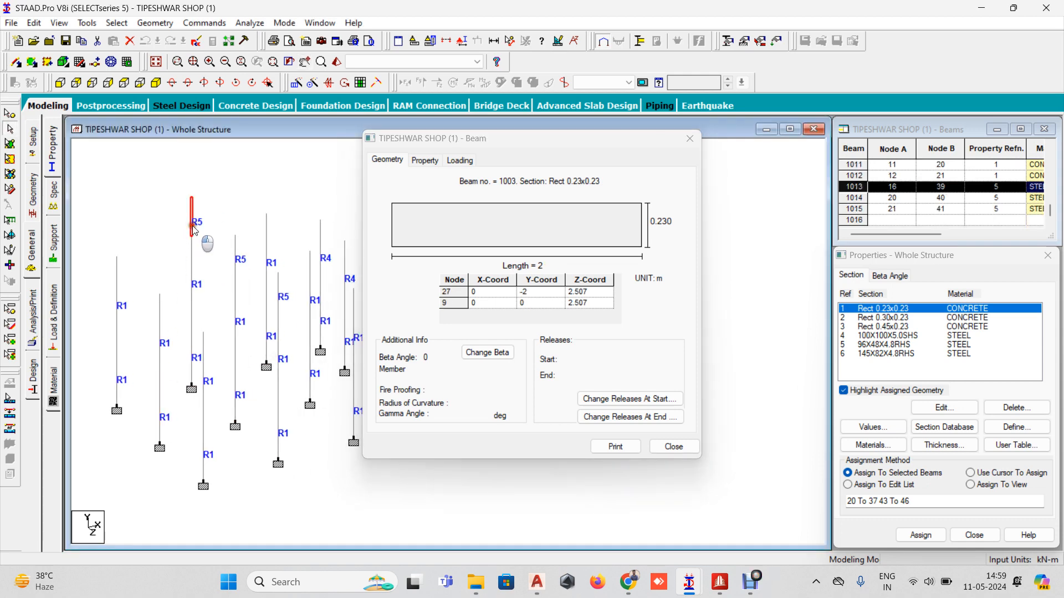
{"action": "double_click", "coordinate": [192, 310]}
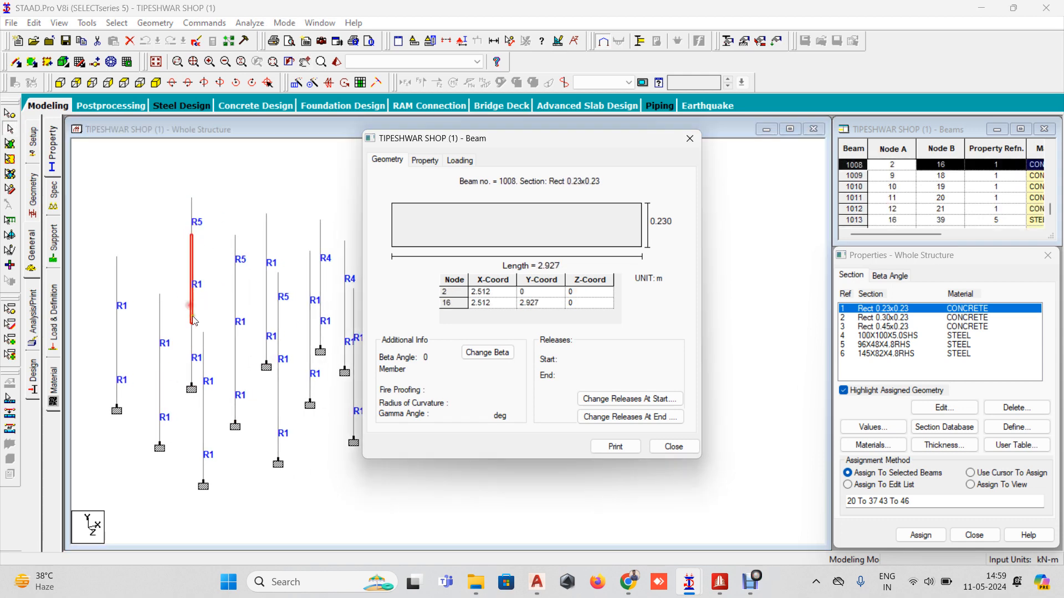
{"action": "left_click", "coordinate": [198, 337]}
{"action": "double_click", "coordinate": [236, 271]}
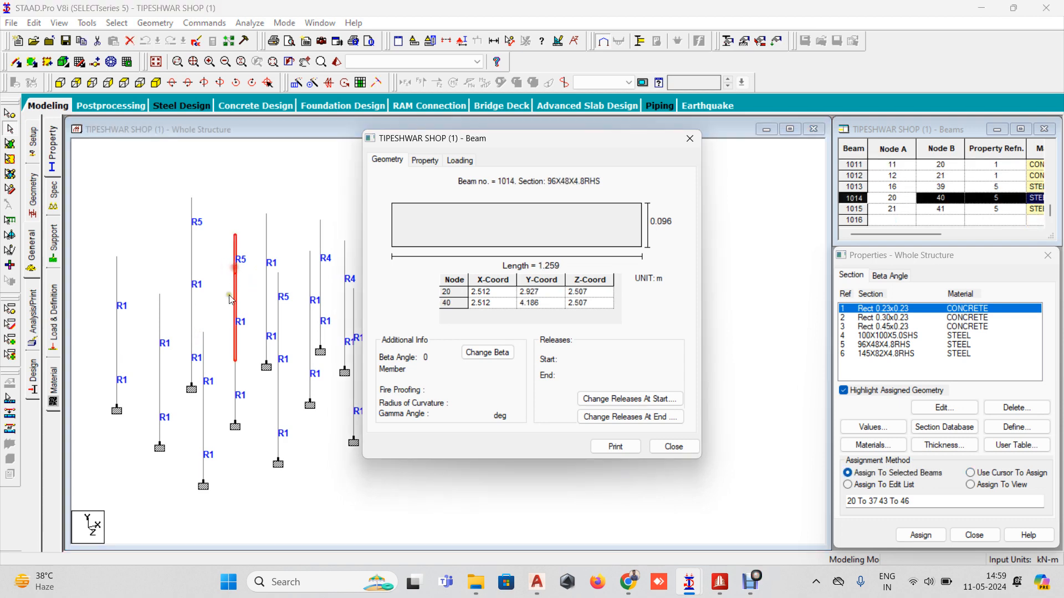
{"action": "scroll", "coordinate": [264, 392], "scroll_direction": "down", "scroll_amount": 1}
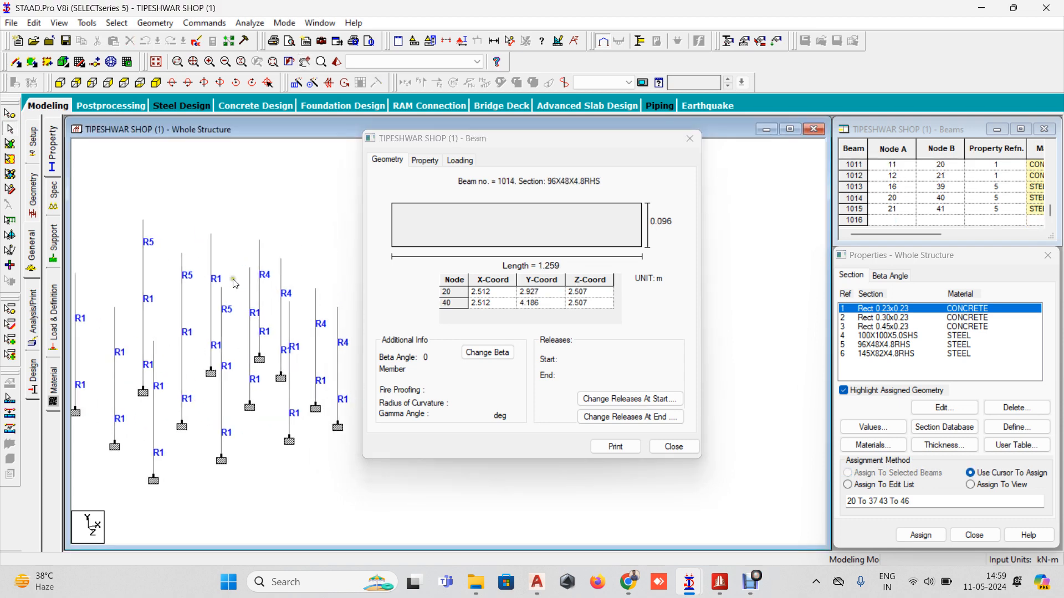
{"action": "double_click", "coordinate": [212, 261]}
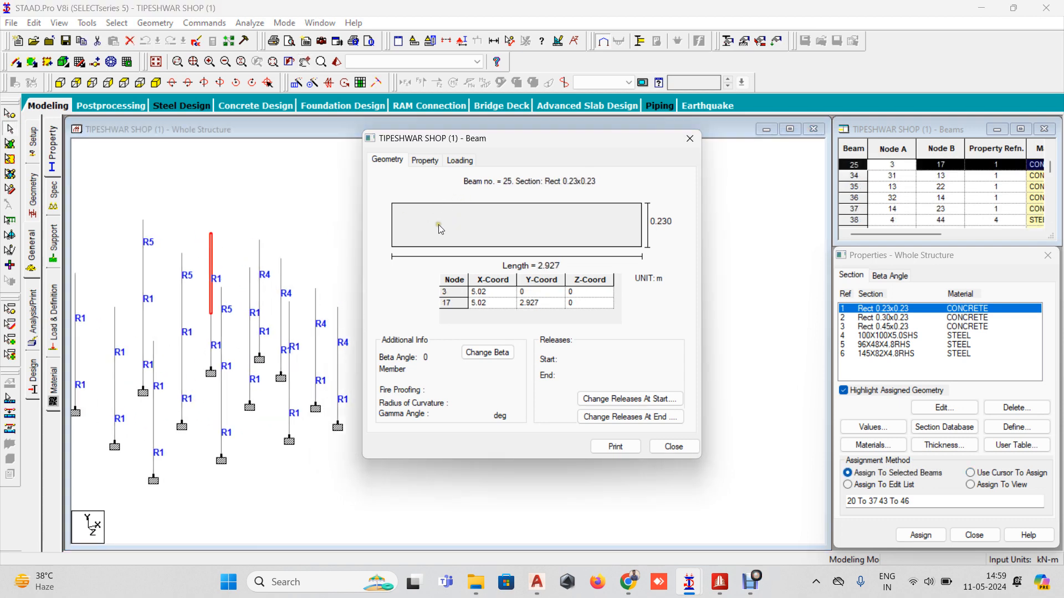
{"action": "scroll", "coordinate": [228, 252], "scroll_direction": "down", "scroll_amount": 1}
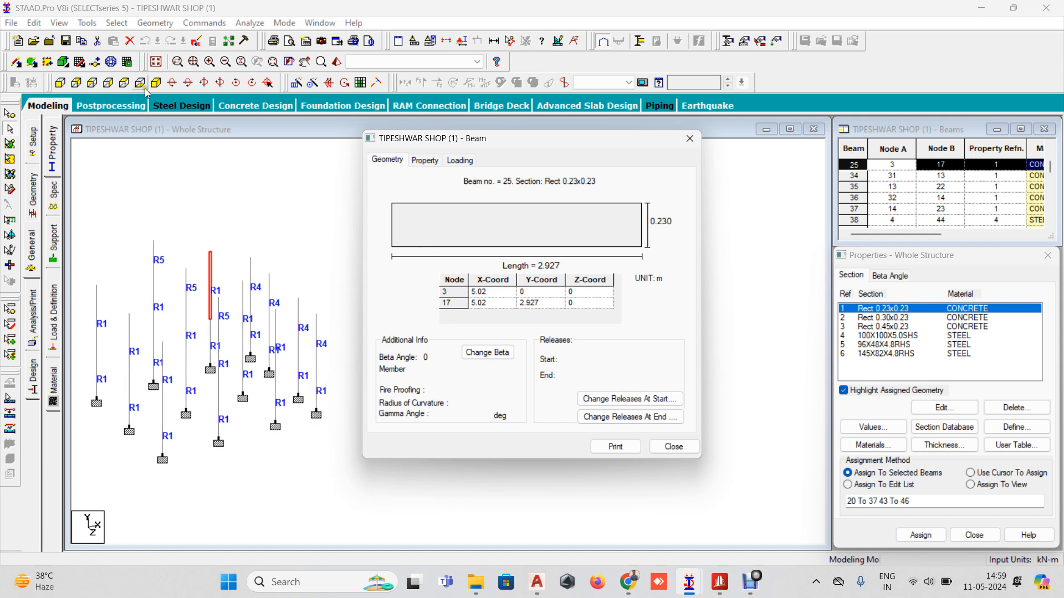
In the plan view, select the columns of the last two lines along X and show them in isometric
{"action": "left_click", "coordinate": [125, 82]}
{"action": "scroll", "coordinate": [256, 304], "scroll_direction": "down", "scroll_amount": 1}
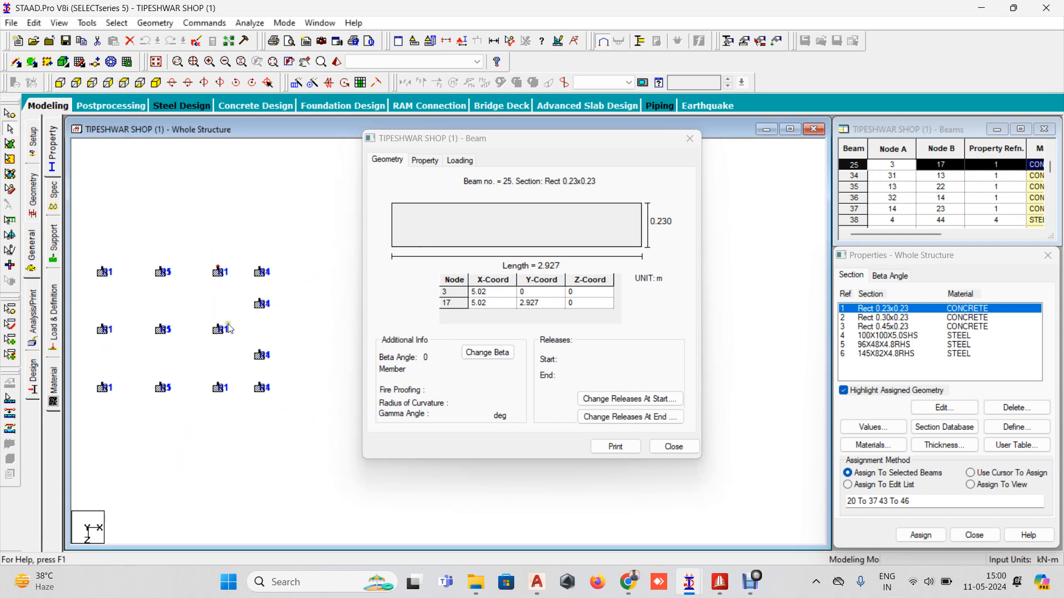
{"action": "left_click", "coordinate": [261, 238]}
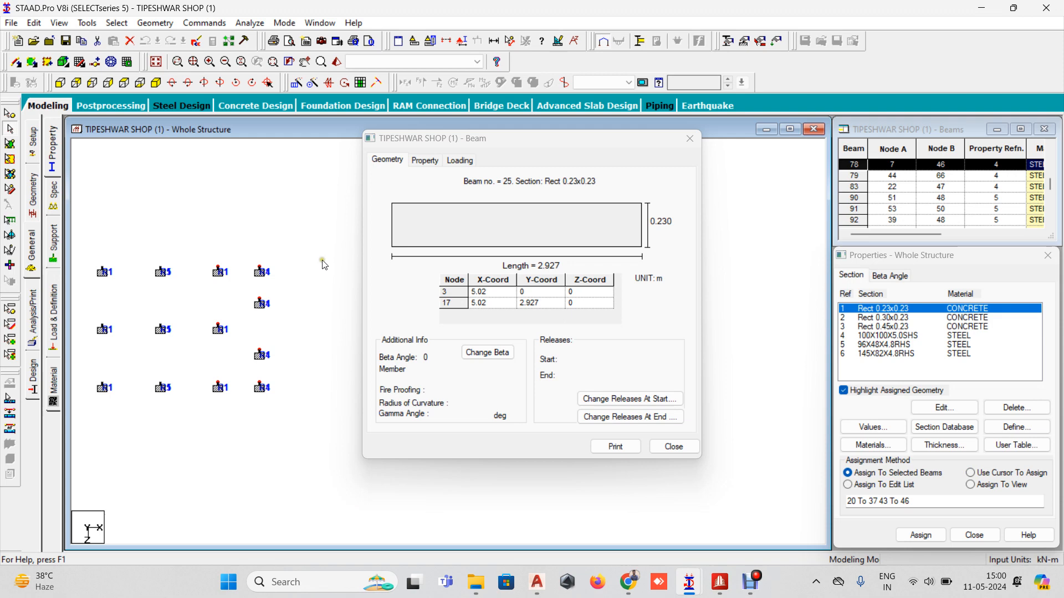
{"action": "left_click", "coordinate": [689, 139]}
{"action": "left_click", "coordinate": [156, 82]}
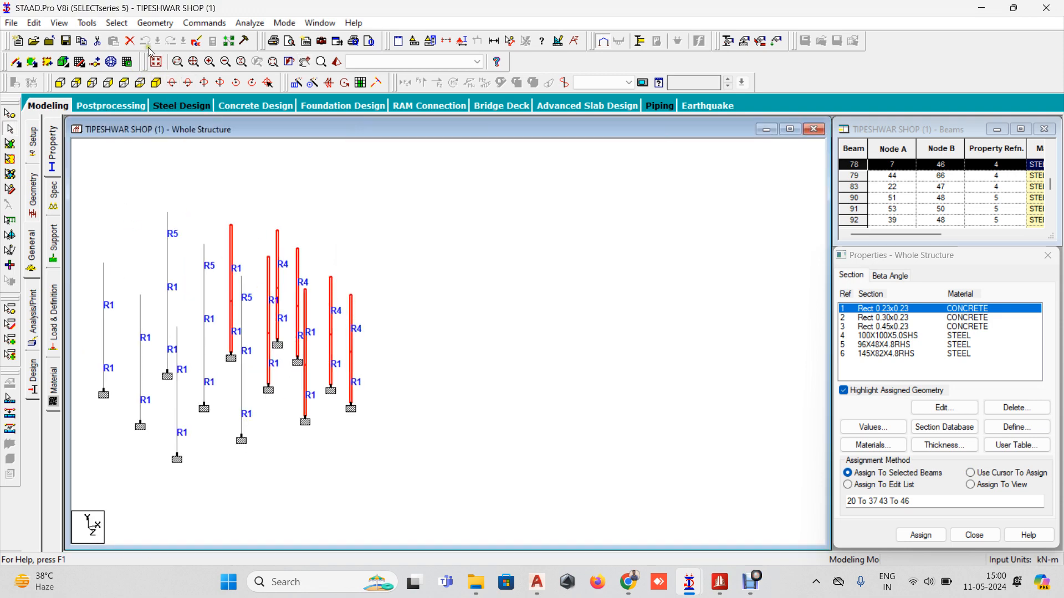
Renumber the selected columns from 2001 in ascending order, sorted by Y coordinate, and check the beam number of one upper segment
{"action": "left_click", "coordinate": [156, 22]}
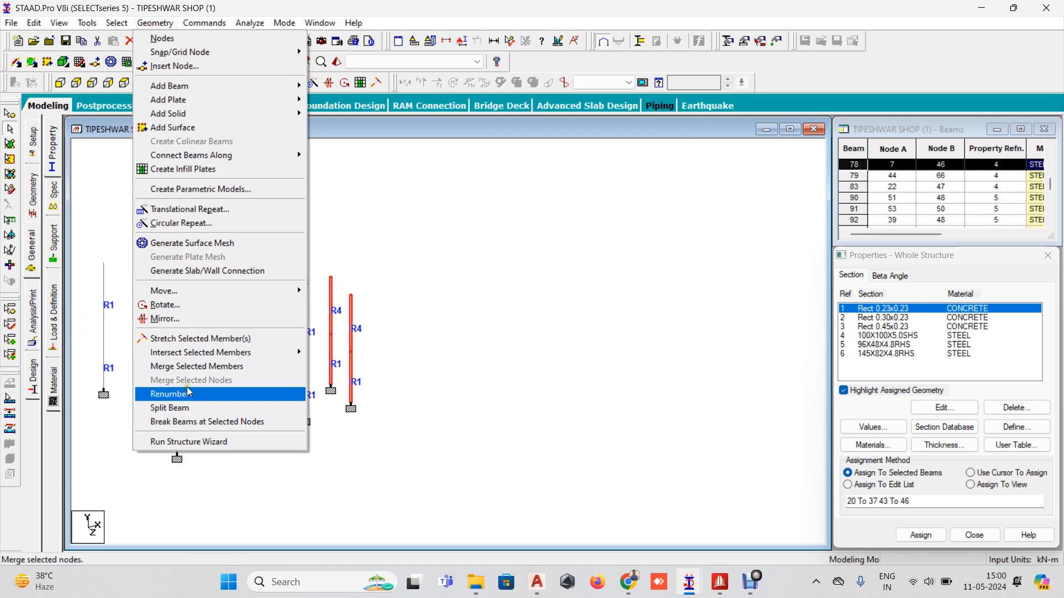
{"action": "mouse_move", "coordinate": [277, 394]}
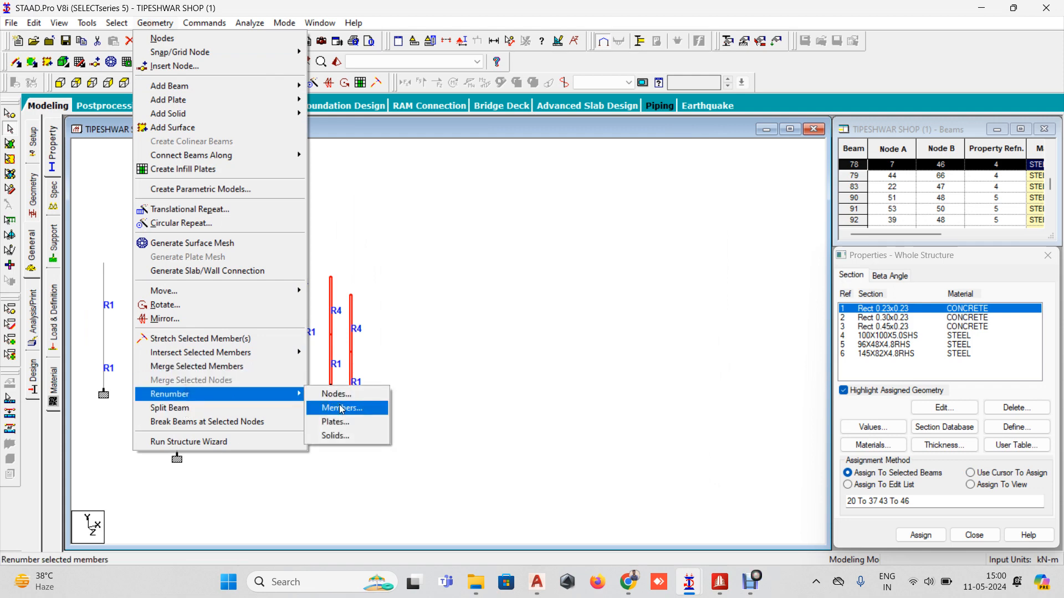
{"action": "left_click", "coordinate": [342, 409]}
{"action": "left_click", "coordinate": [573, 335]}
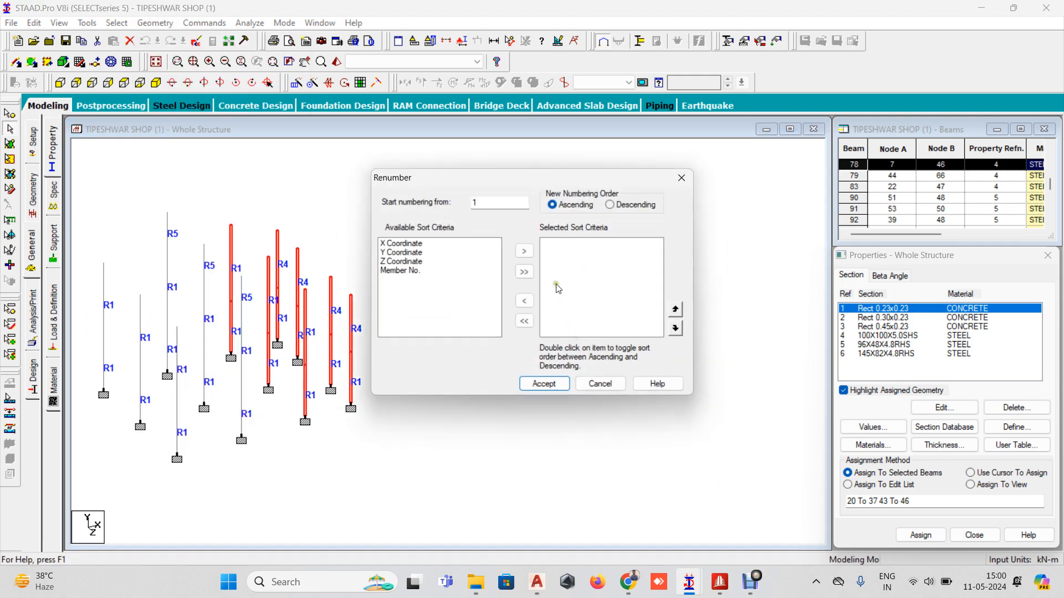
{"action": "double_click", "coordinate": [478, 203]}
{"action": "type", "text": "2001"}
{"action": "left_click", "coordinate": [407, 253]}
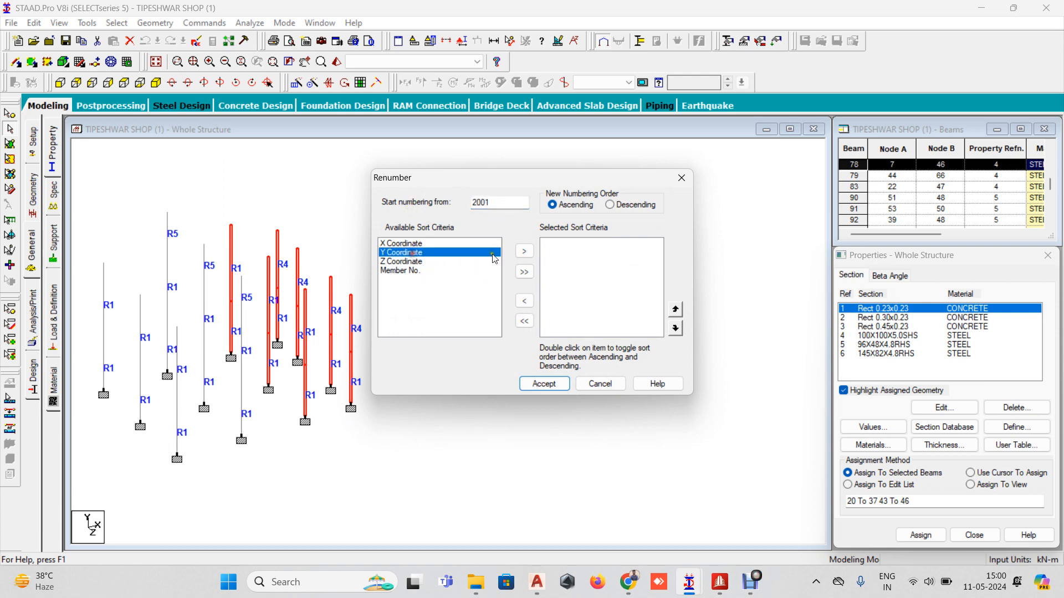
{"action": "left_click", "coordinate": [524, 251]}
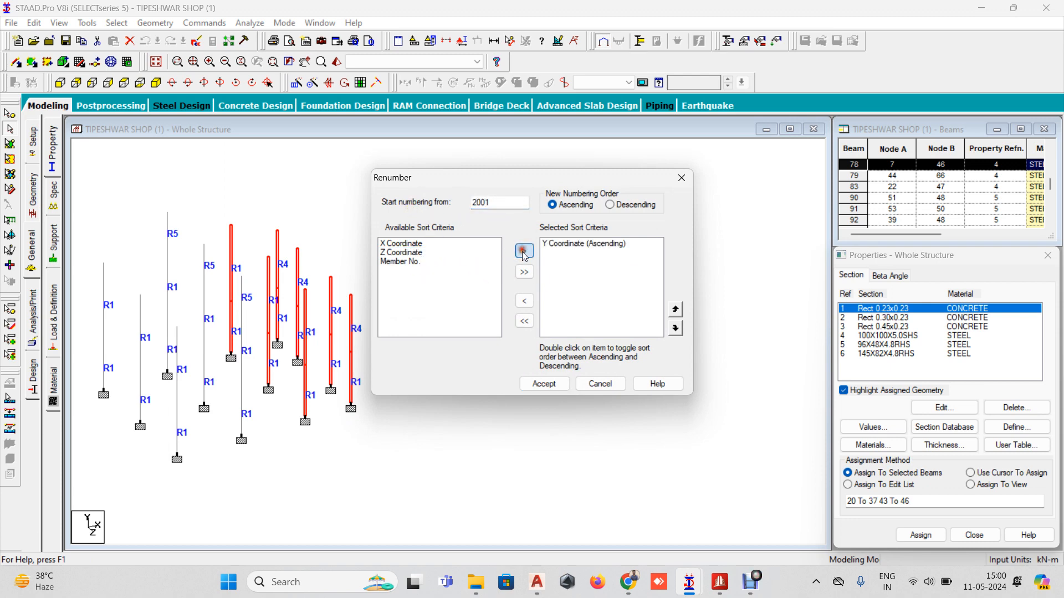
{"action": "left_click", "coordinate": [549, 385]}
{"action": "left_click", "coordinate": [567, 321]}
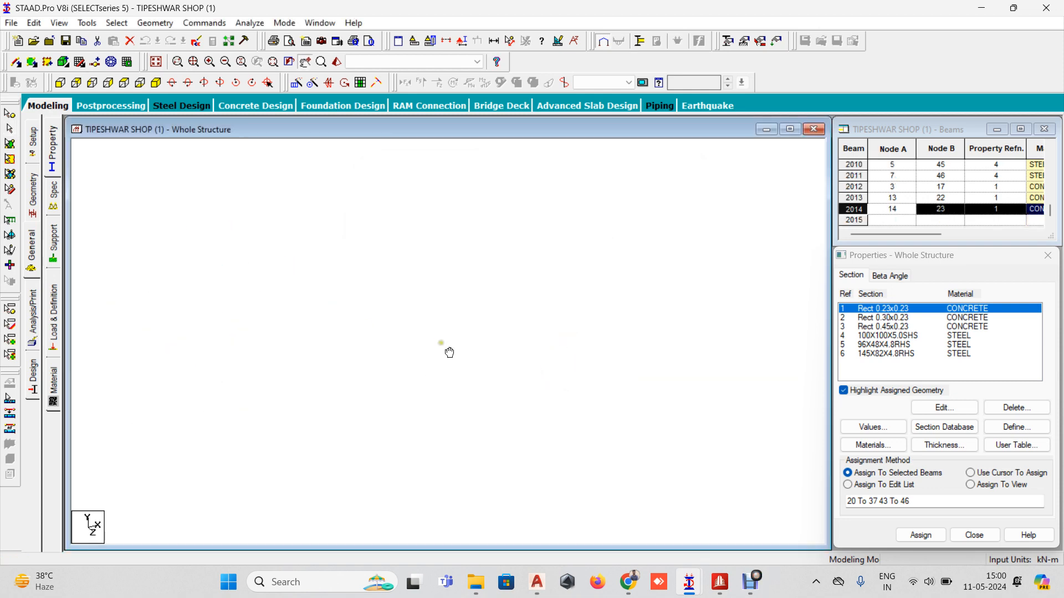
{"action": "double_click", "coordinate": [338, 227]}
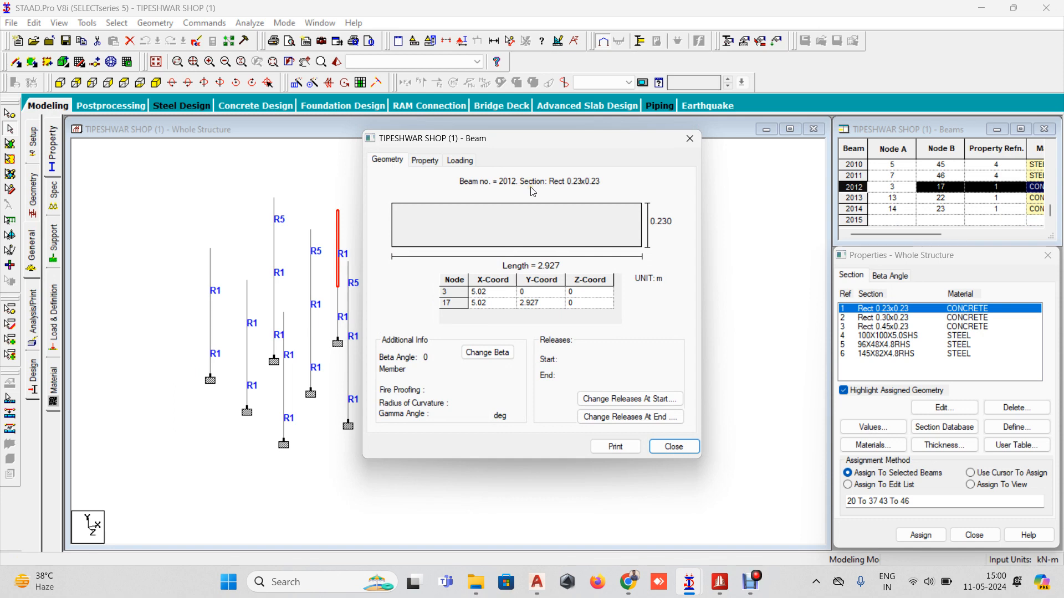
{"action": "left_click", "coordinate": [690, 138]}
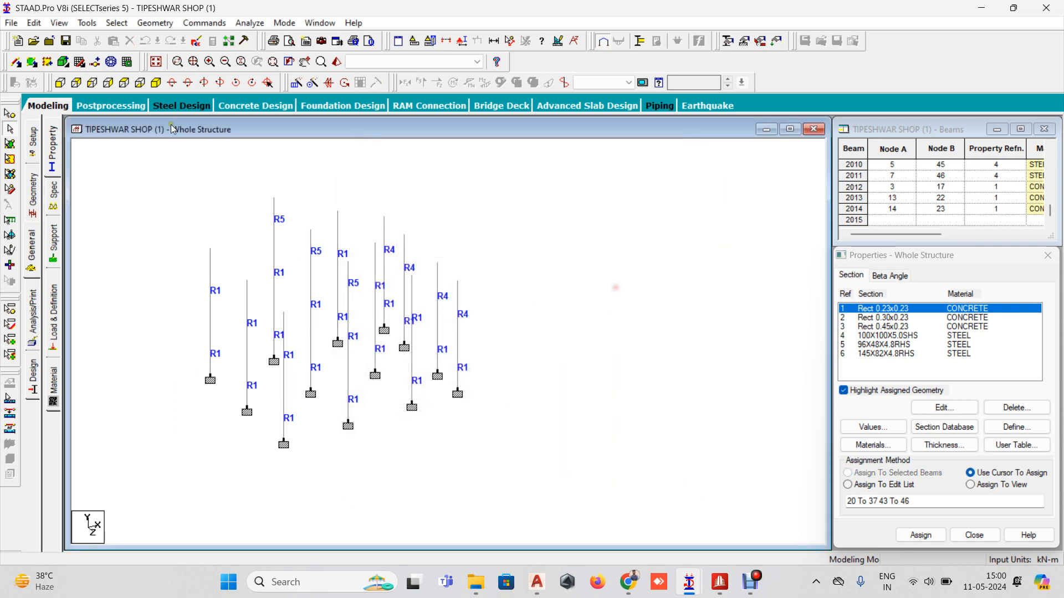
Display the whole structure again and accept the automatic save of the file
{"action": "left_click", "coordinate": [156, 61]}
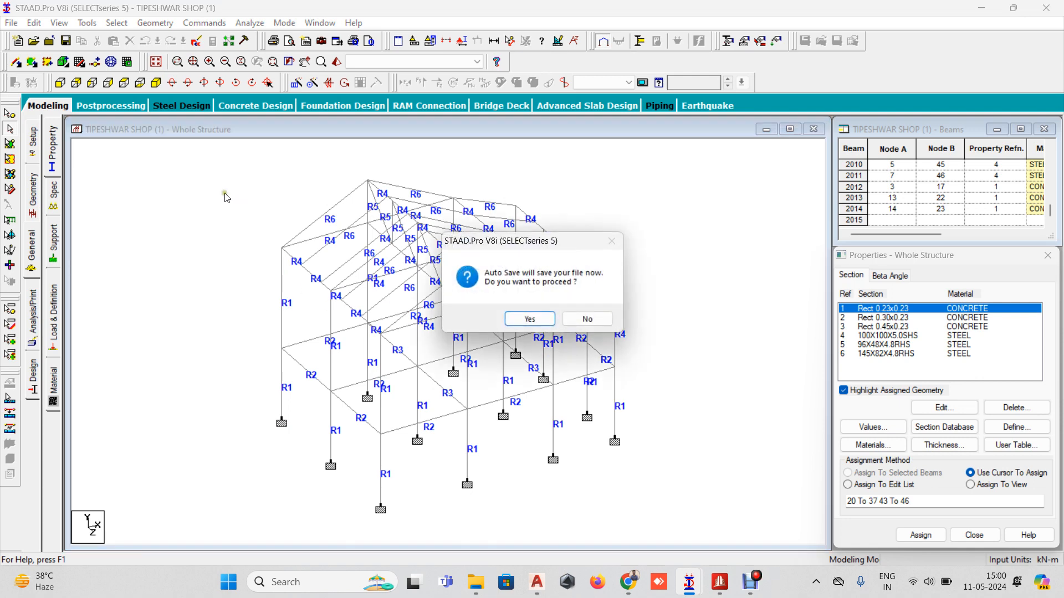
{"action": "left_click", "coordinate": [498, 314]}
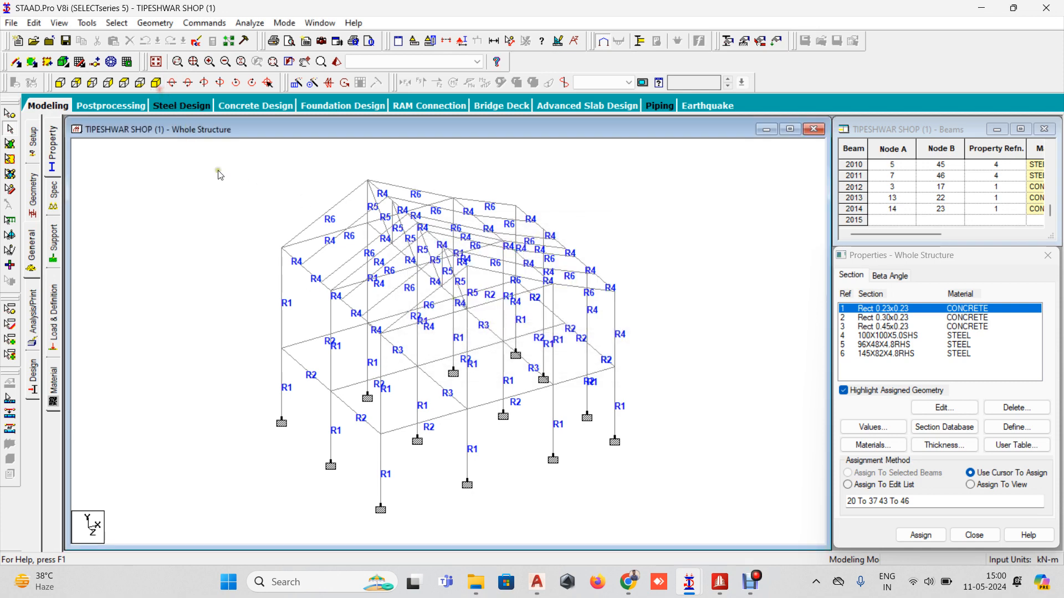
{"action": "scroll", "coordinate": [219, 169], "scroll_direction": "down", "scroll_amount": 1}
In the front view, select one sloping R6 roof member on each of the three roof slopes
{"action": "left_click", "coordinate": [60, 82]}
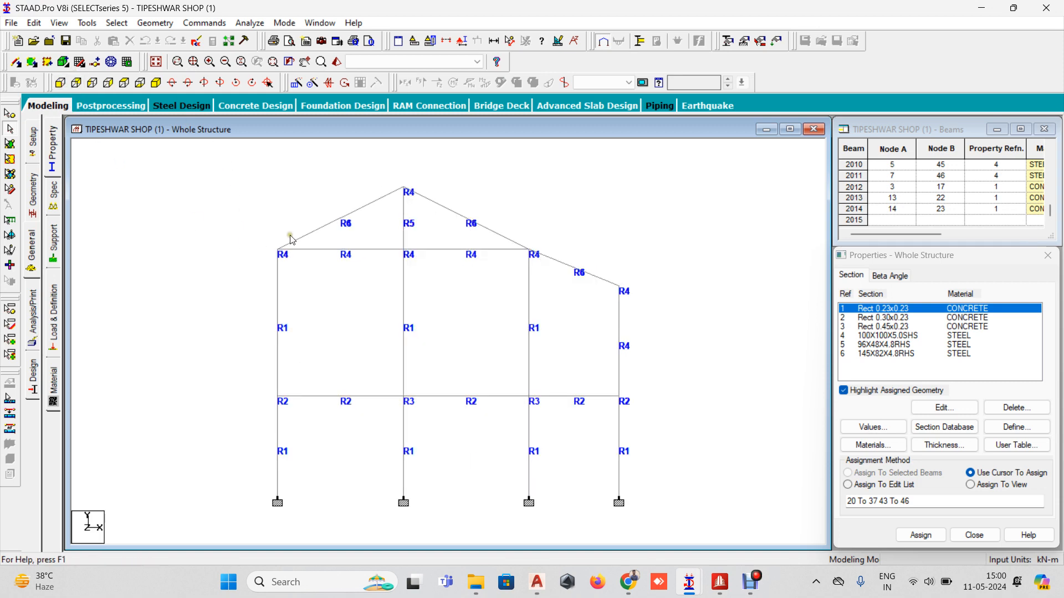
{"action": "left_click", "coordinate": [317, 227]}
{"action": "left_click", "coordinate": [436, 207], "text": "ctrl"}
{"action": "left_click", "coordinate": [548, 256], "text": "ctrl"}
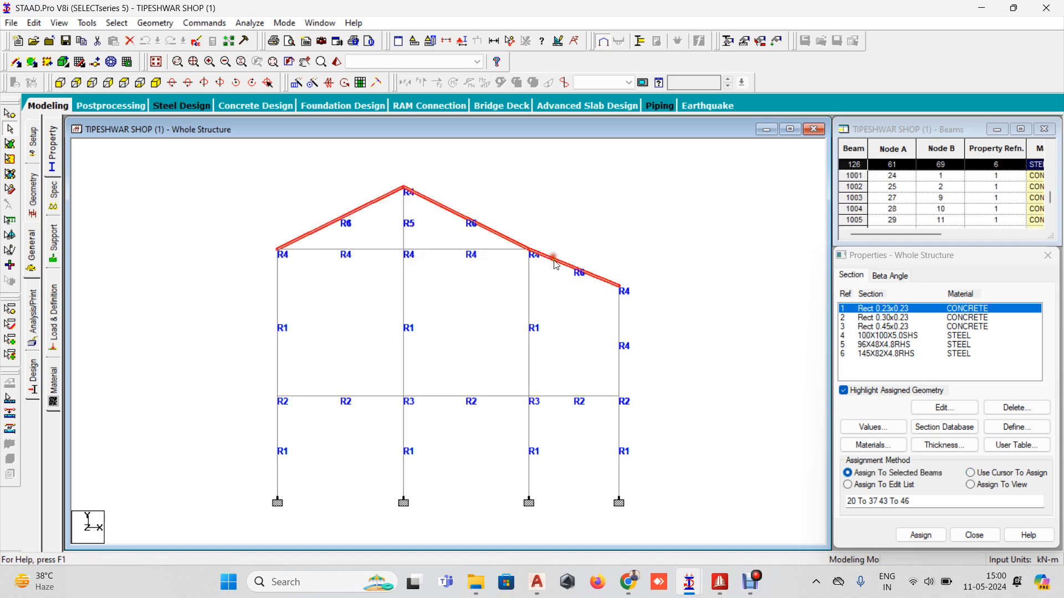
Show only the selected sloping roof members in the isometric view, and clear the selection
{"action": "left_click", "coordinate": [156, 82]}
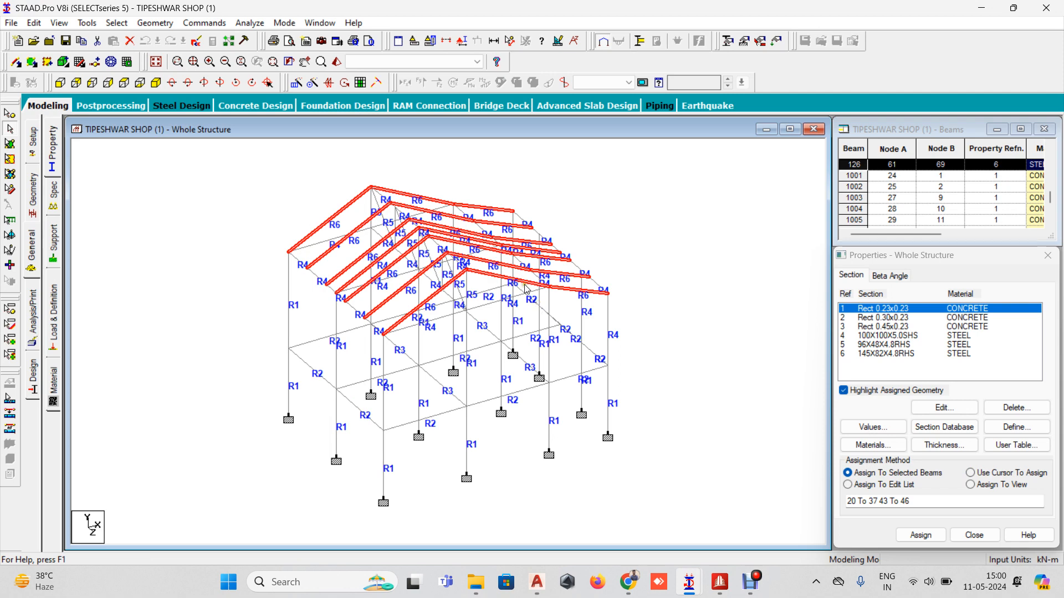
{"action": "key", "text": "alt+v"}
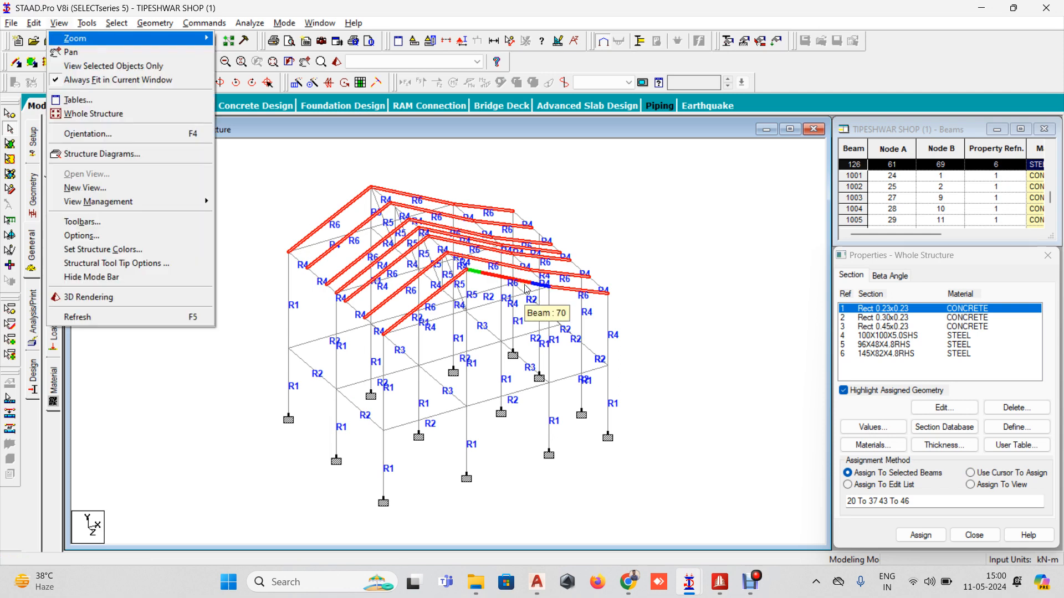
{"action": "key", "text": "Down"}
{"action": "key", "text": "Down"}
{"action": "key", "text": "Return"}
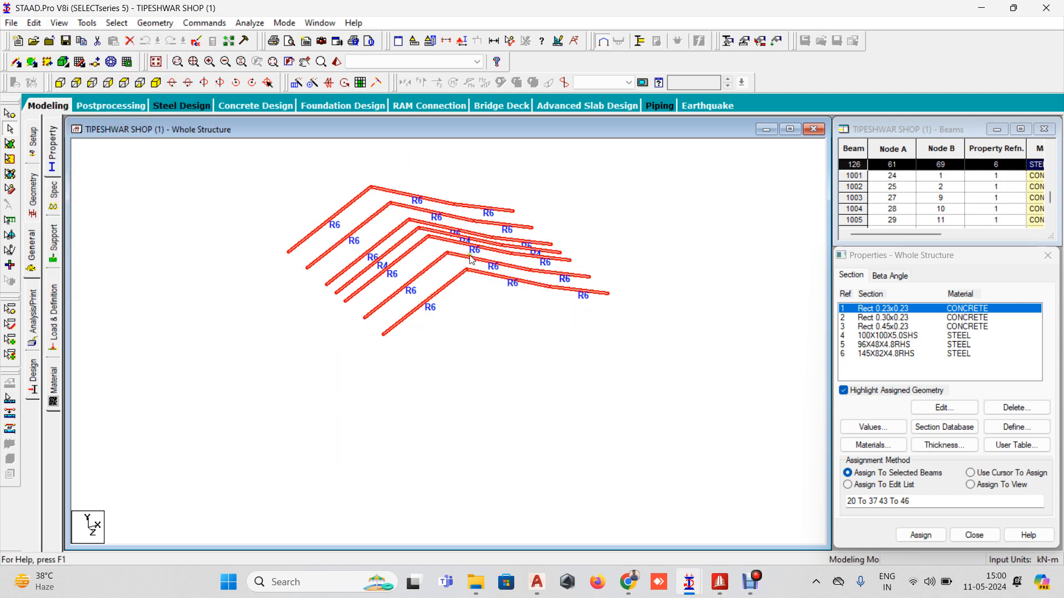
{"action": "left_click", "coordinate": [637, 221]}
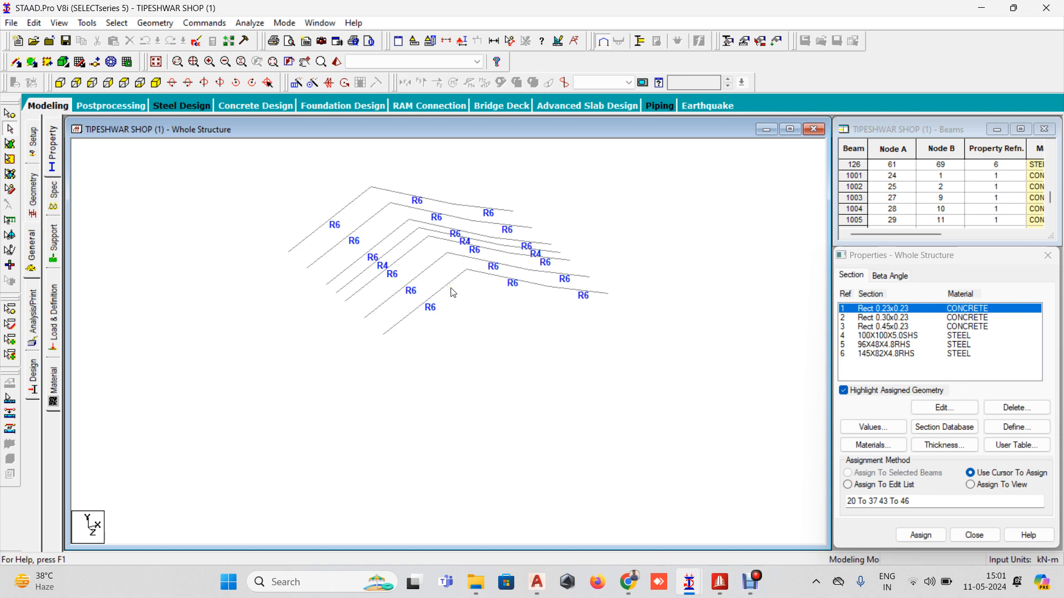
Leave STAAD.Pro V8i and open the TIPESHWAR SHOP (1) model from the staad folder in STAAD.Pro CONNECT Edition, skipping sign-in and keeping the Assign Dialog enabled
{"action": "left_click", "coordinate": [1045, 12]}
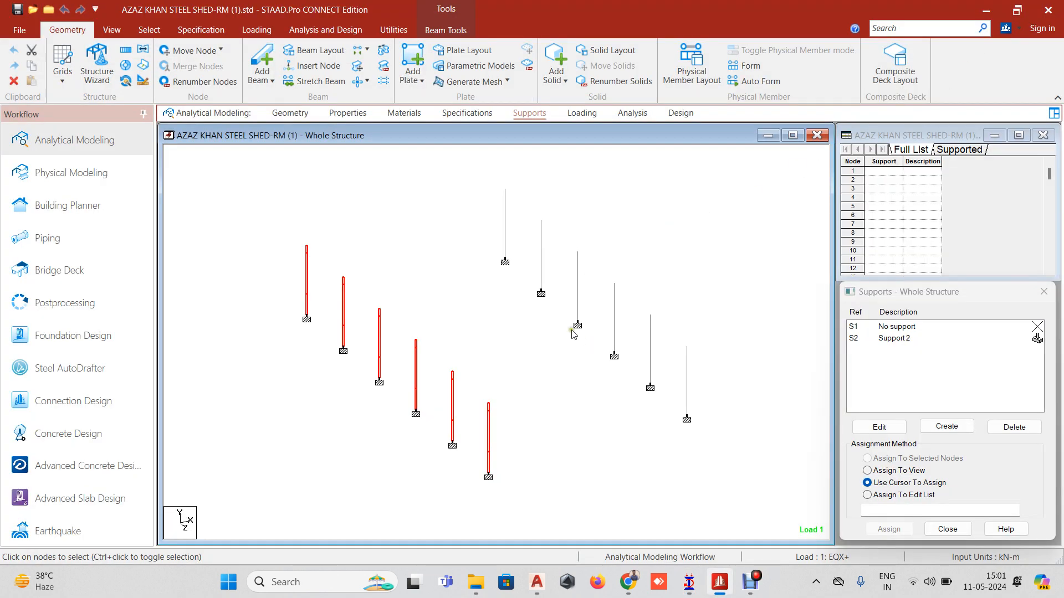
{"action": "mouse_move", "coordinate": [476, 580]}
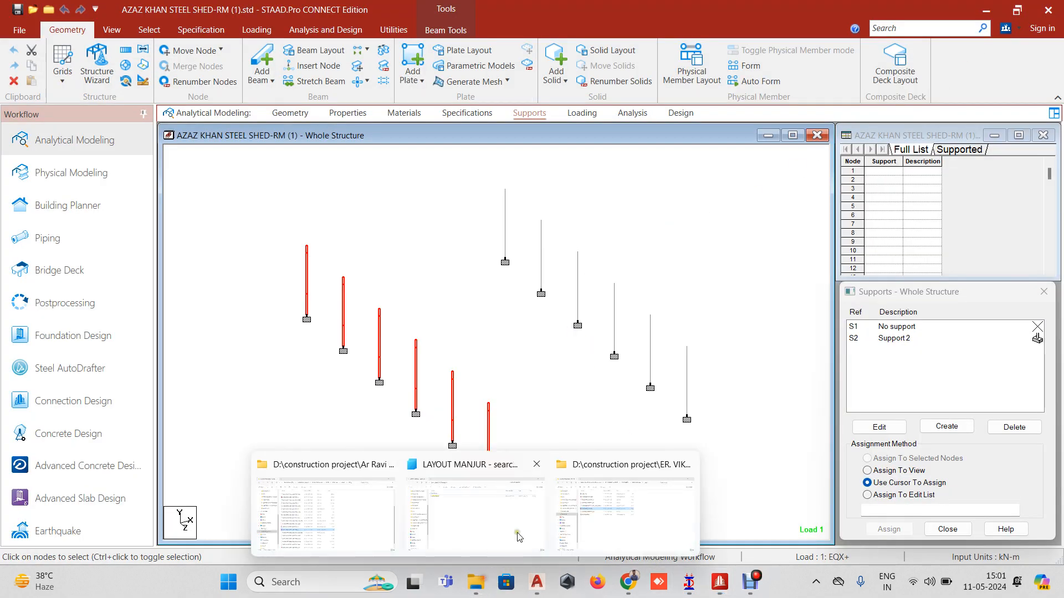
{"action": "left_click", "coordinate": [622, 515]}
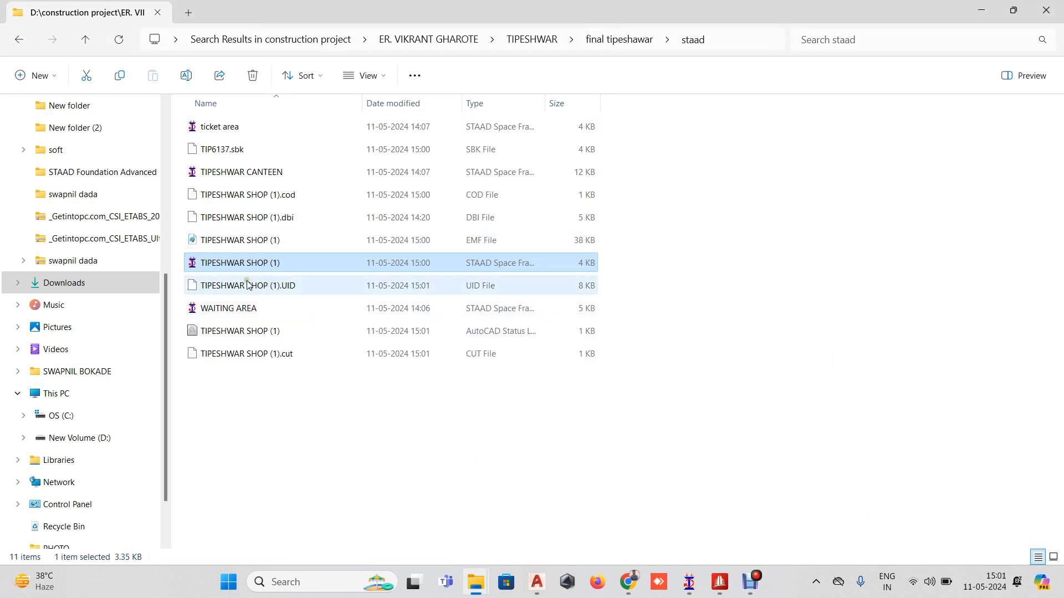
{"action": "right_click", "coordinate": [232, 268]}
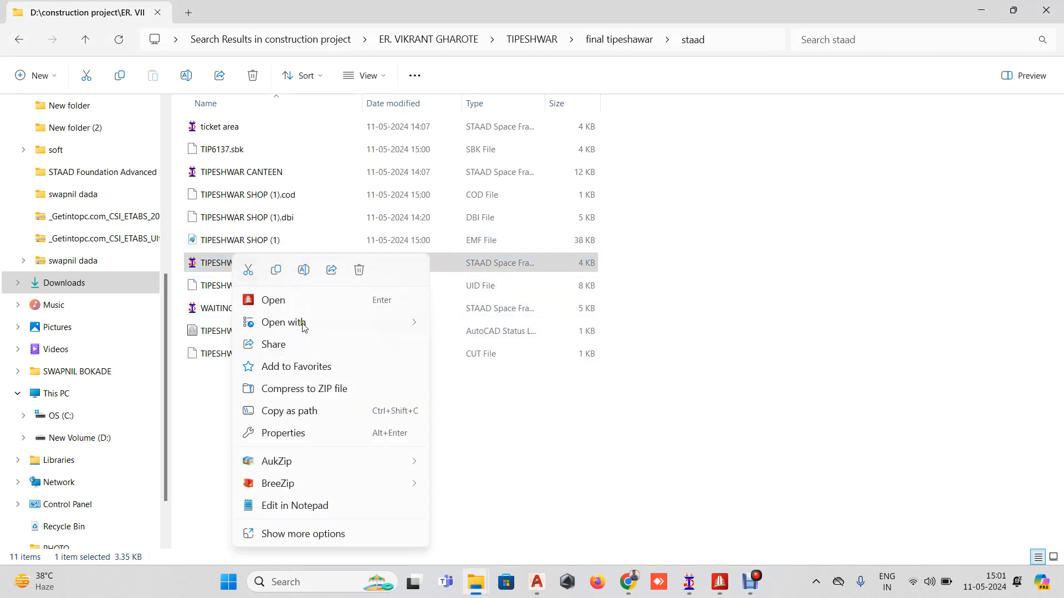
{"action": "mouse_move", "coordinate": [304, 327]}
{"action": "left_click", "coordinate": [449, 326]}
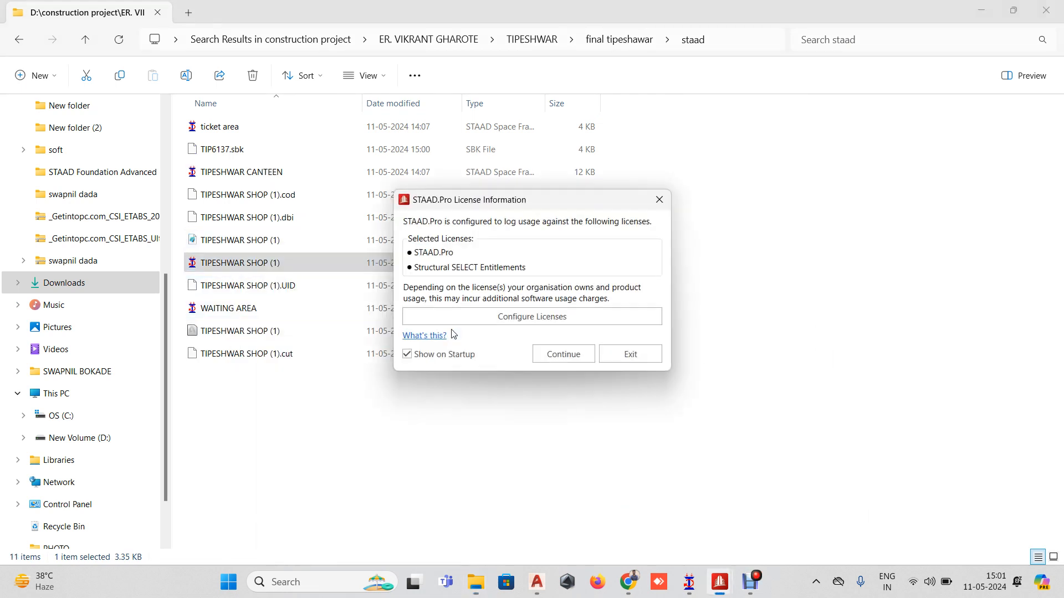
{"action": "left_click", "coordinate": [551, 355]}
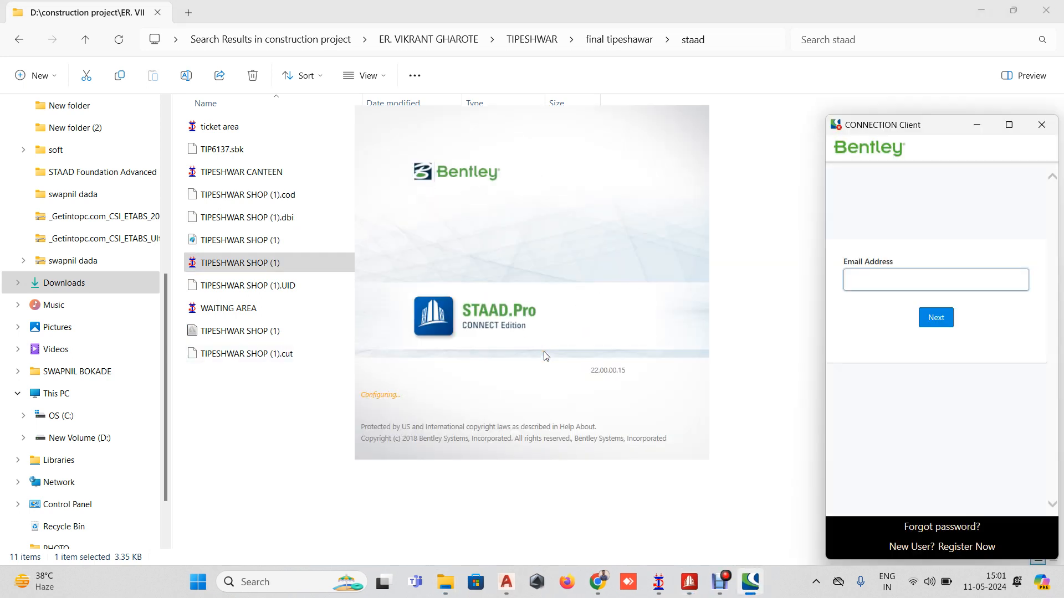
{"action": "left_click", "coordinate": [1043, 129]}
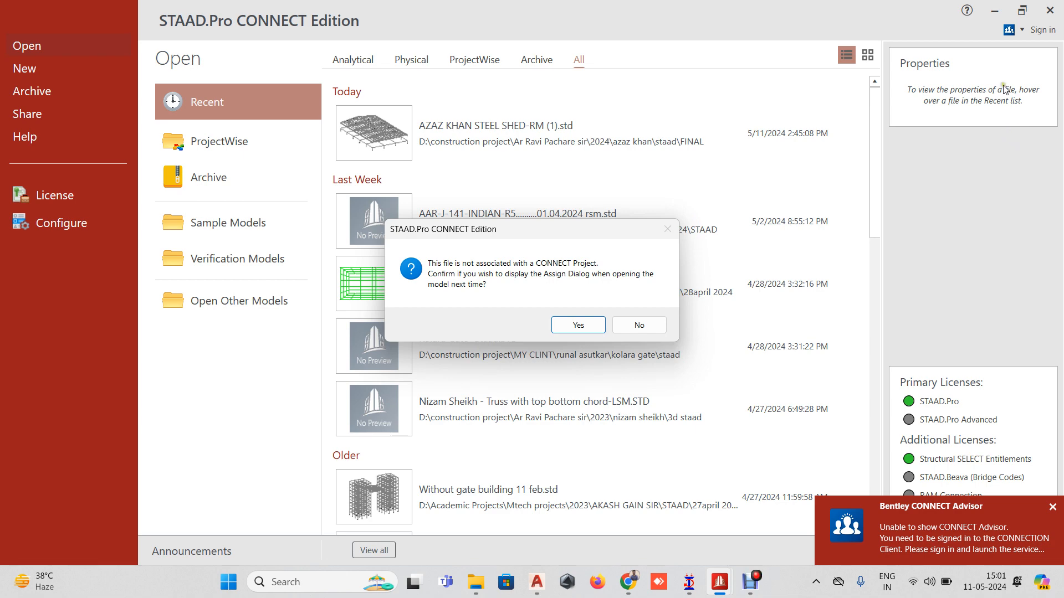
{"action": "left_click", "coordinate": [589, 325]}
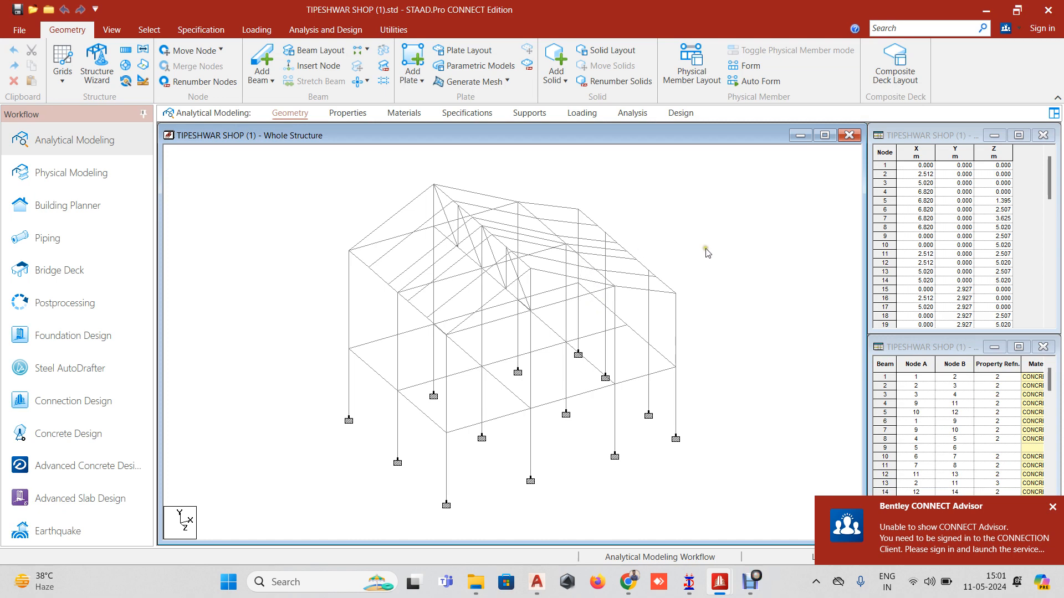
In the front view, select the sloping roof members on all three roof slopes
{"action": "left_click", "coordinate": [32, 32]}
{"action": "left_click", "coordinate": [15, 15]}
{"action": "left_click", "coordinate": [145, 31]}
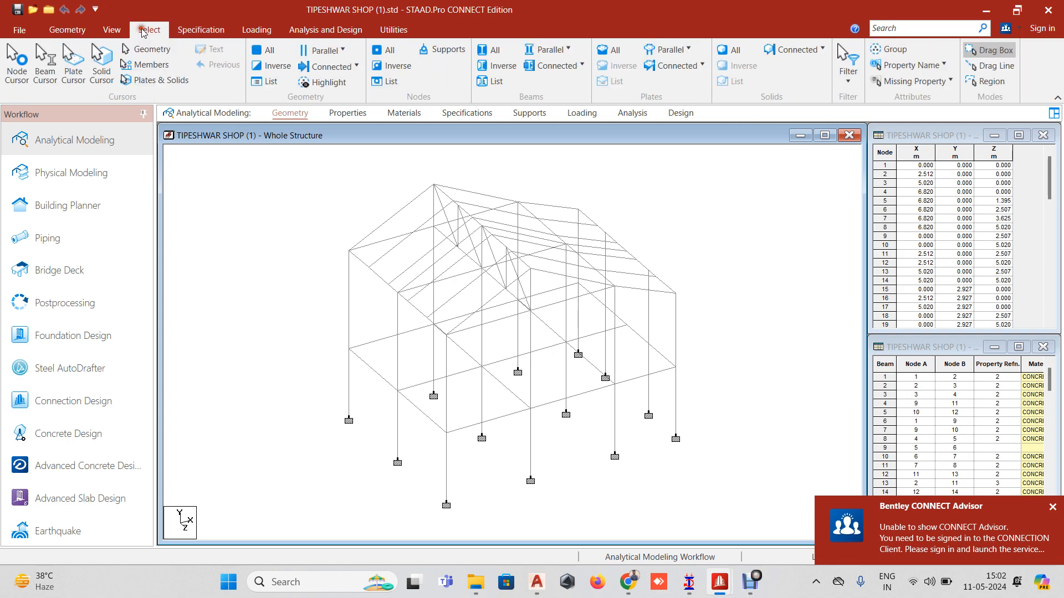
{"action": "left_click", "coordinate": [111, 30]}
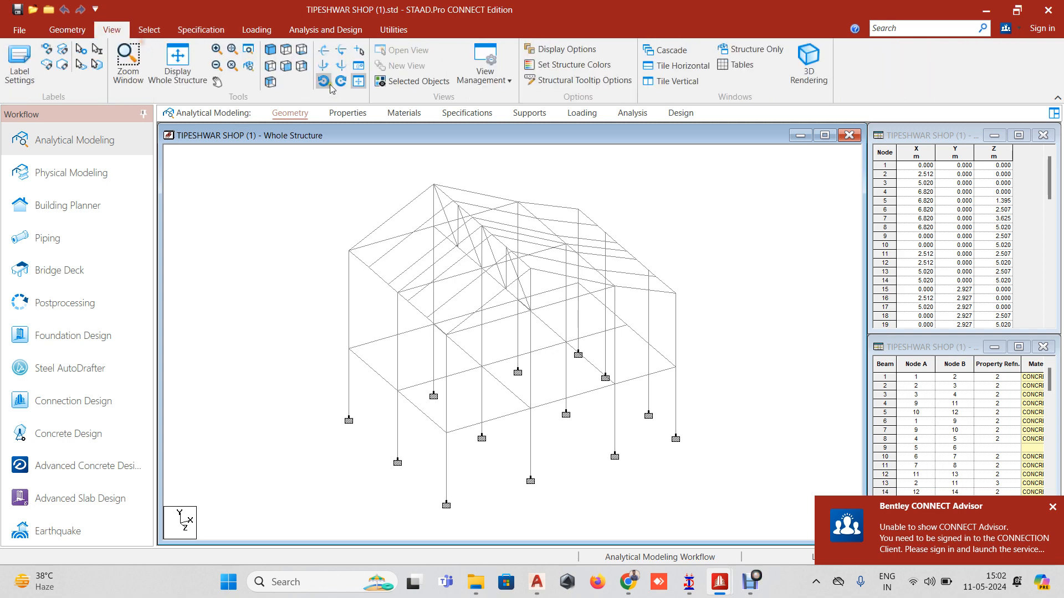
{"action": "left_click", "coordinate": [284, 52]}
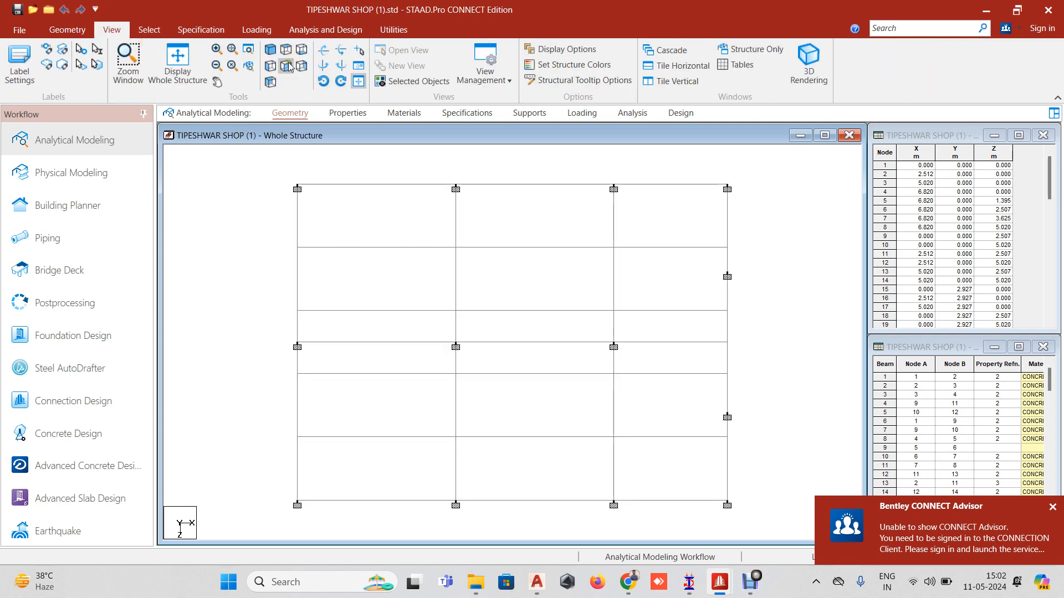
{"action": "left_click", "coordinate": [285, 66]}
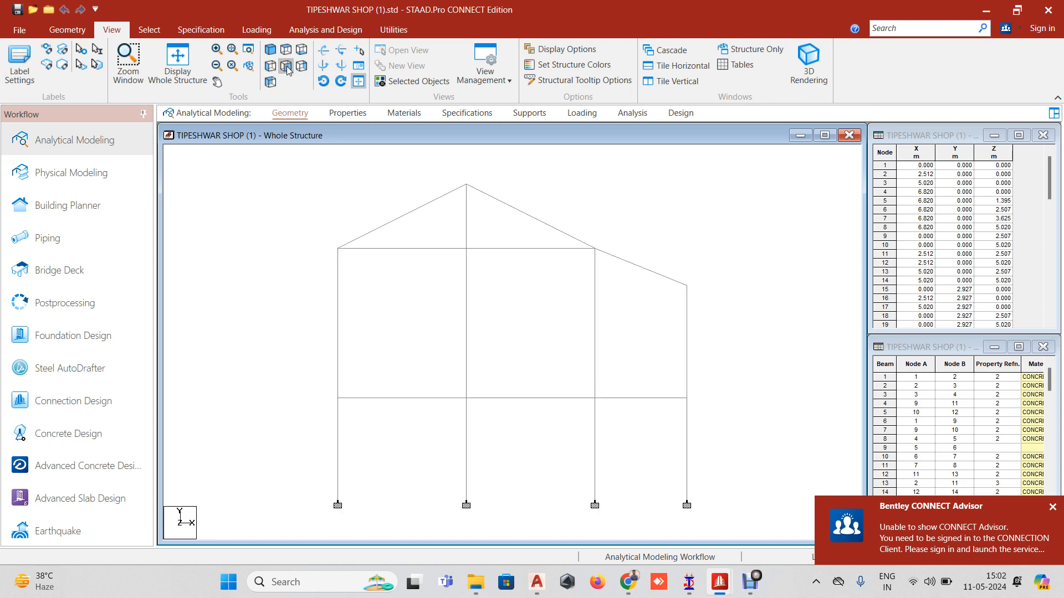
{"action": "left_click", "coordinate": [419, 215]}
{"action": "left_click", "coordinate": [502, 202], "text": "ctrl"}
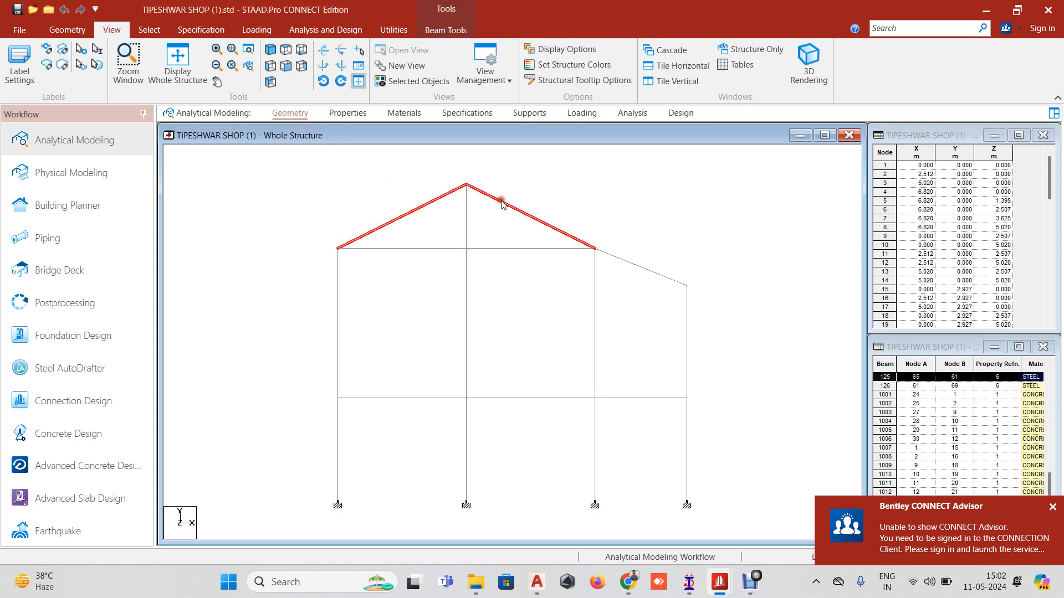
{"action": "left_click", "coordinate": [630, 260], "text": "ctrl"}
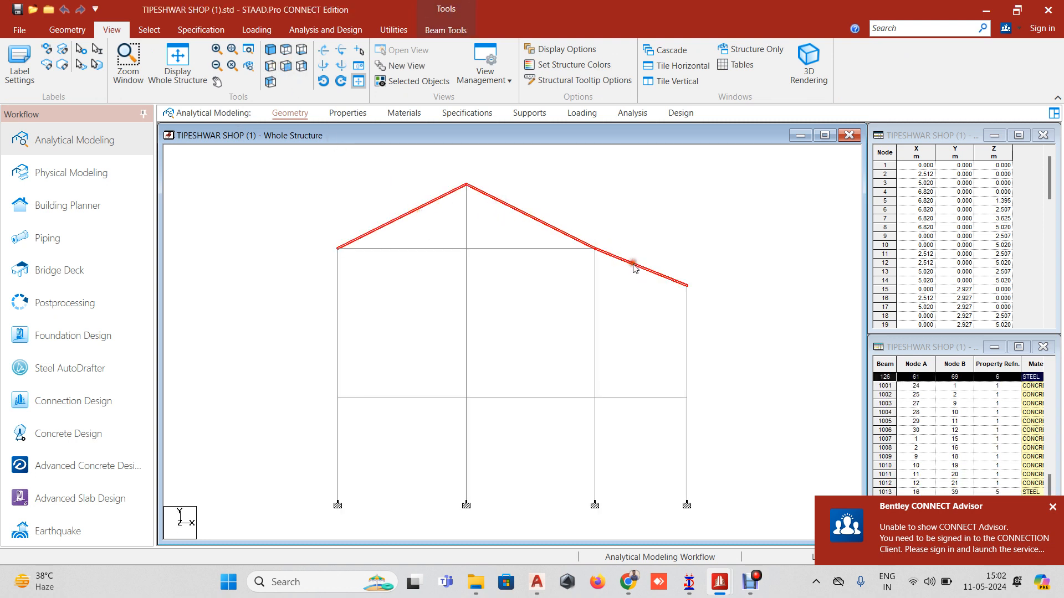
Isolate the selected roof members in the isometric view and clear the selection
{"action": "left_click", "coordinate": [271, 51]}
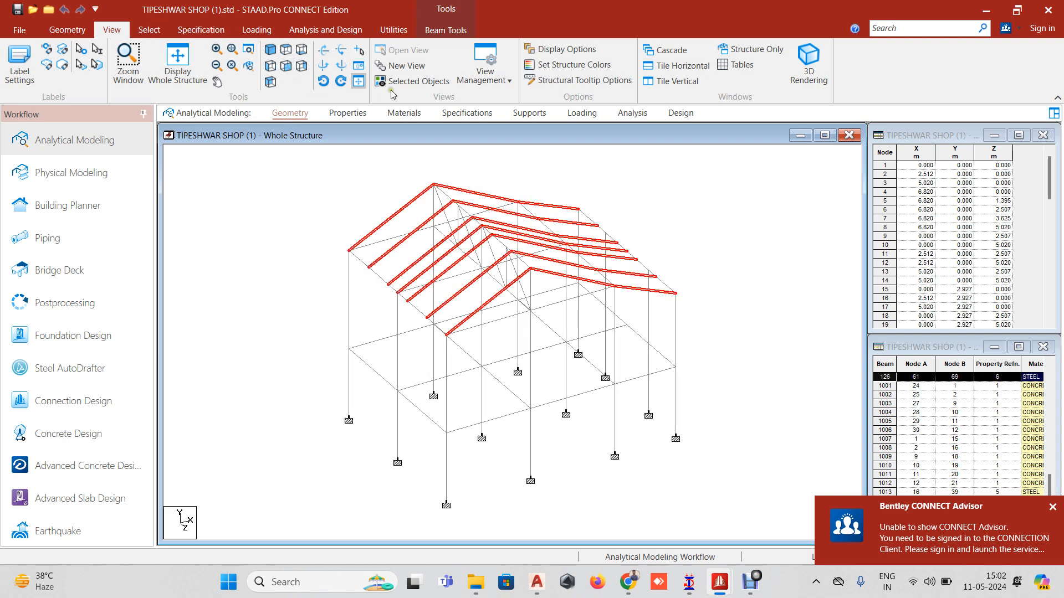
{"action": "left_click", "coordinate": [419, 85]}
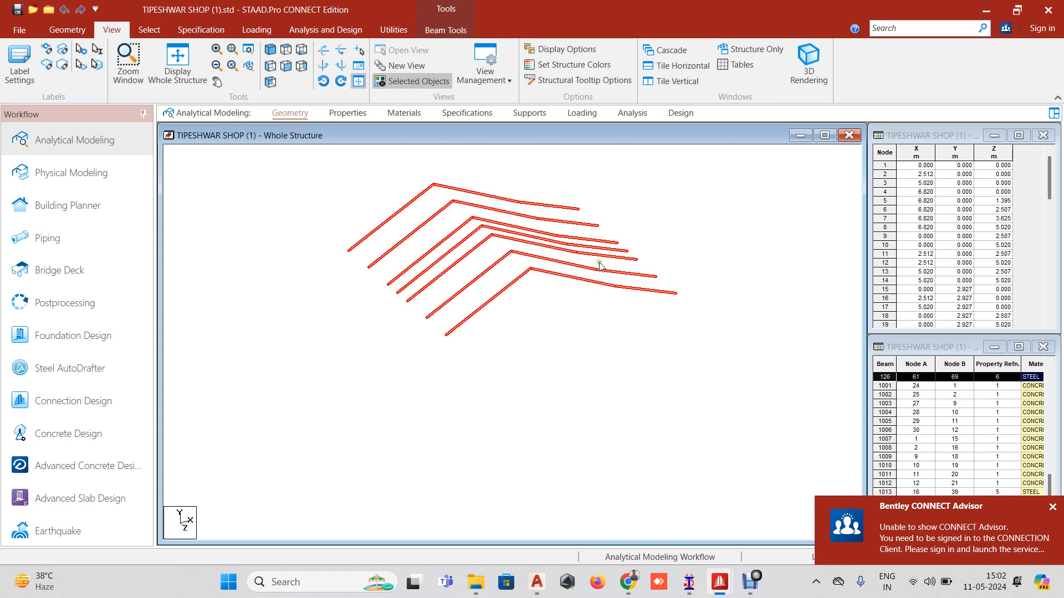
{"action": "left_click", "coordinate": [659, 218]}
{"action": "left_click_drag", "start_coordinate": [365, 199], "coordinate": [537, 380]}
{"action": "left_click", "coordinate": [449, 333]}
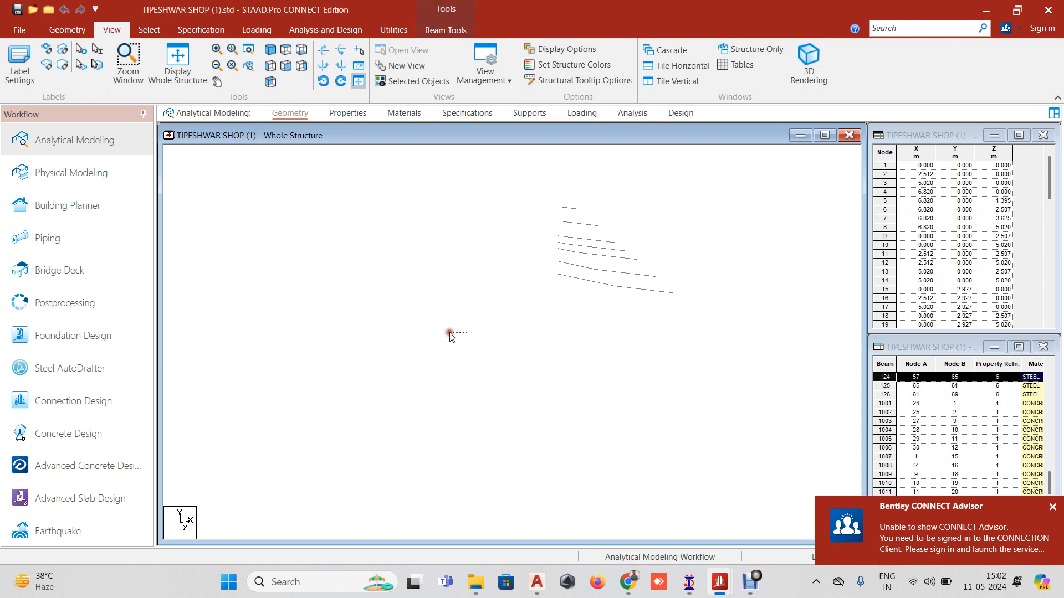
{"action": "left_click", "coordinate": [479, 222]}
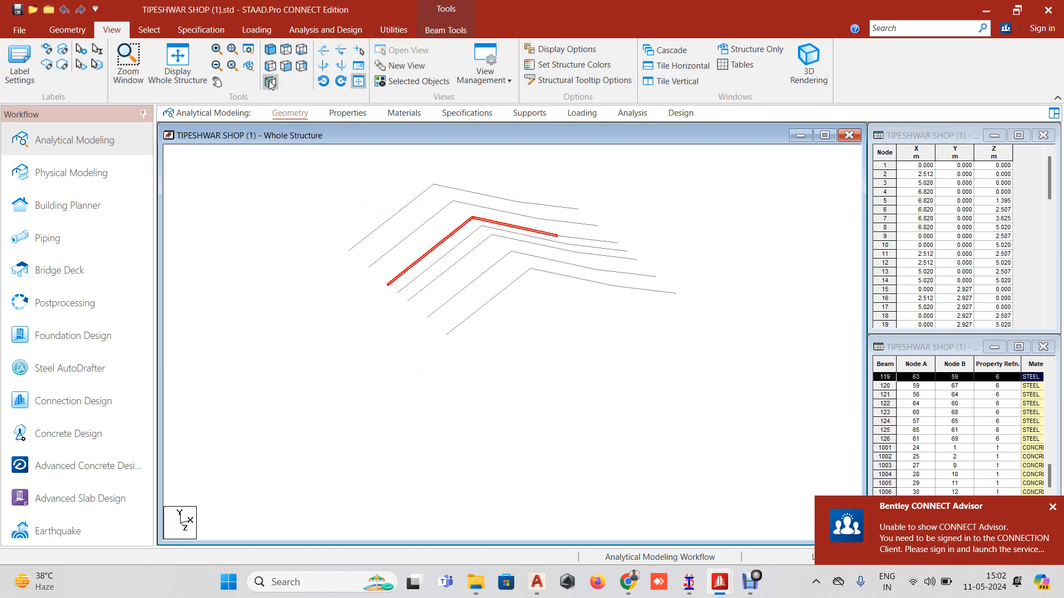
{"action": "left_click", "coordinate": [377, 175]}
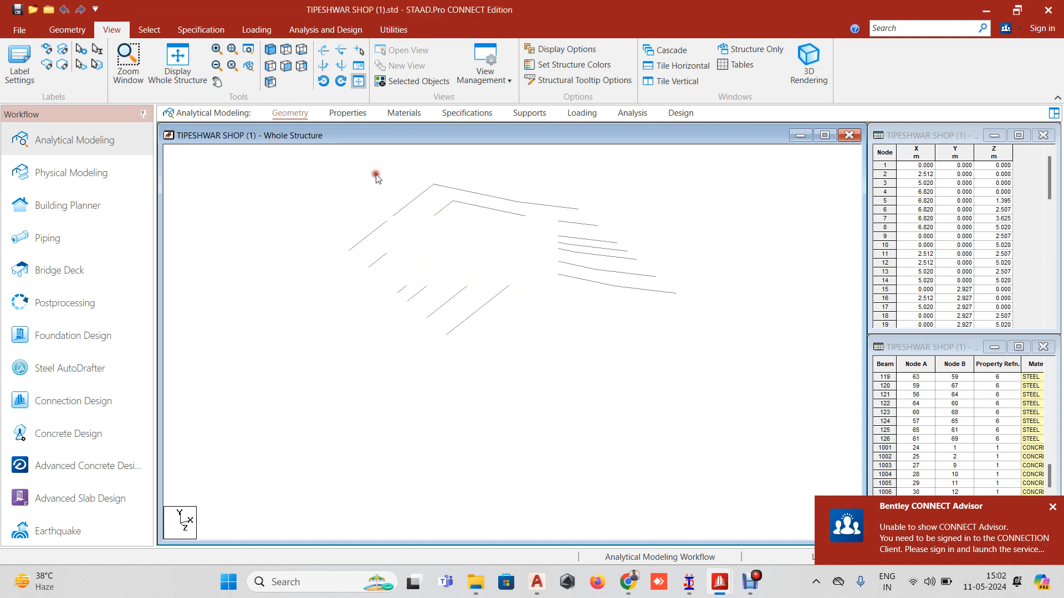
In the front view, select the roof members rising from the X = 0 eave to the ridge, and show them in isometric
{"action": "left_click", "coordinate": [284, 67]}
{"action": "left_click", "coordinate": [409, 215]}
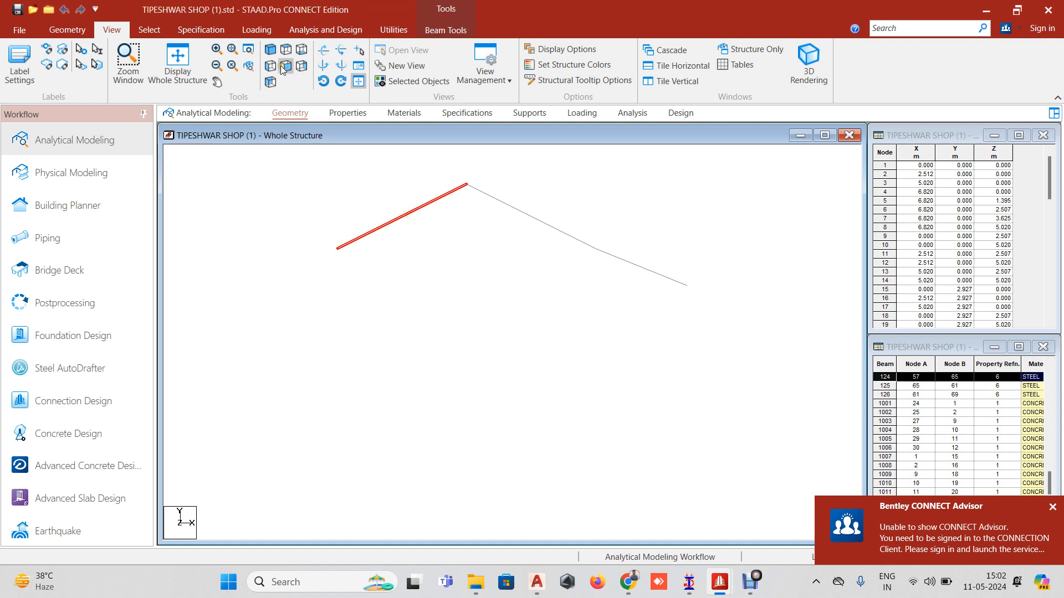
{"action": "left_click", "coordinate": [270, 50]}
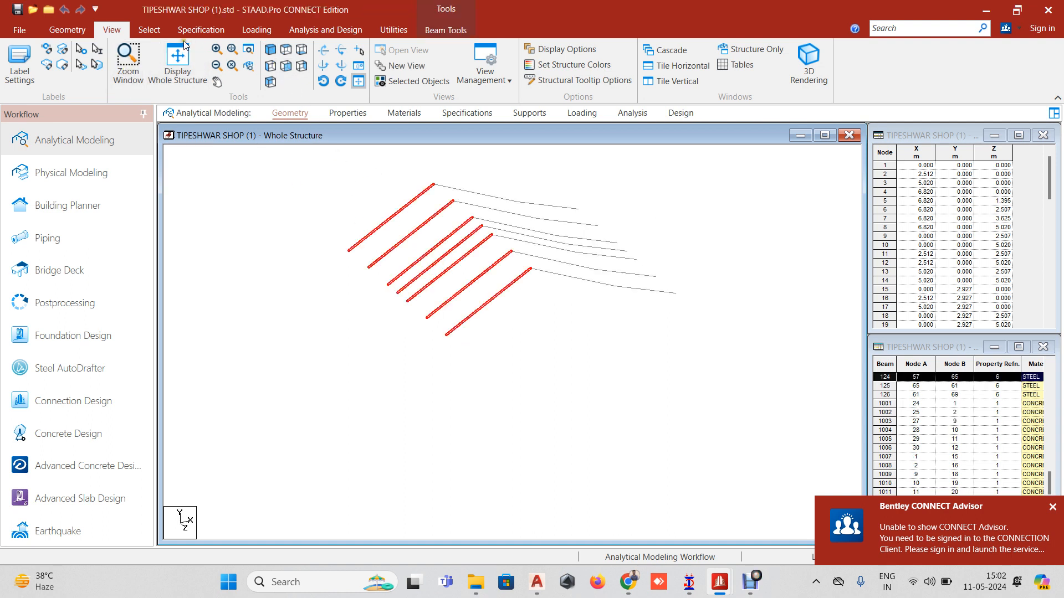
Try twice to renumber the selected slope members with Renumber Solids, agreeing to the irreversible operation each time
{"action": "left_click", "coordinate": [82, 30]}
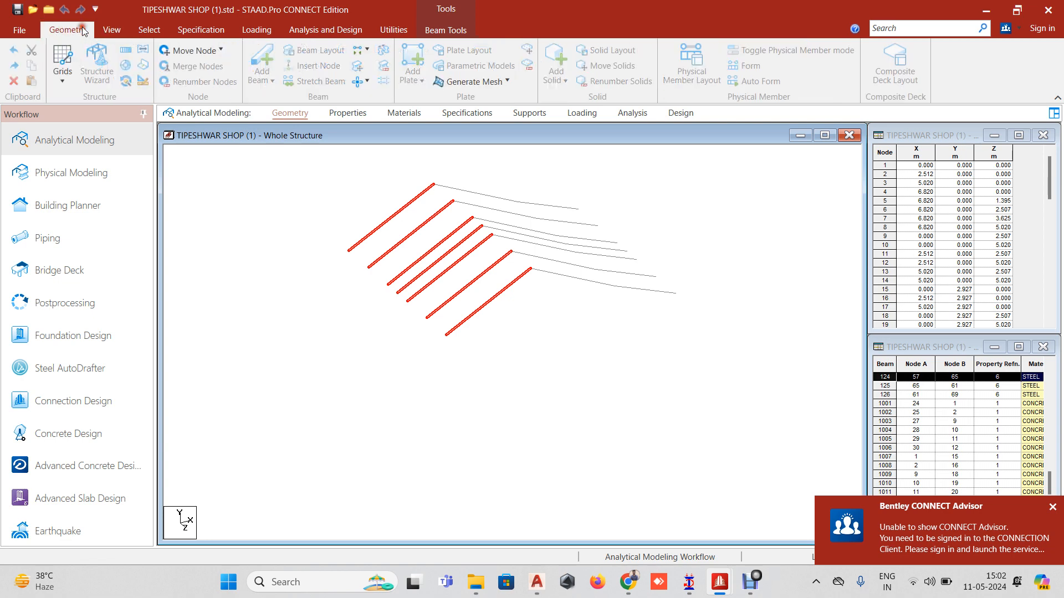
{"action": "left_click", "coordinate": [620, 81]}
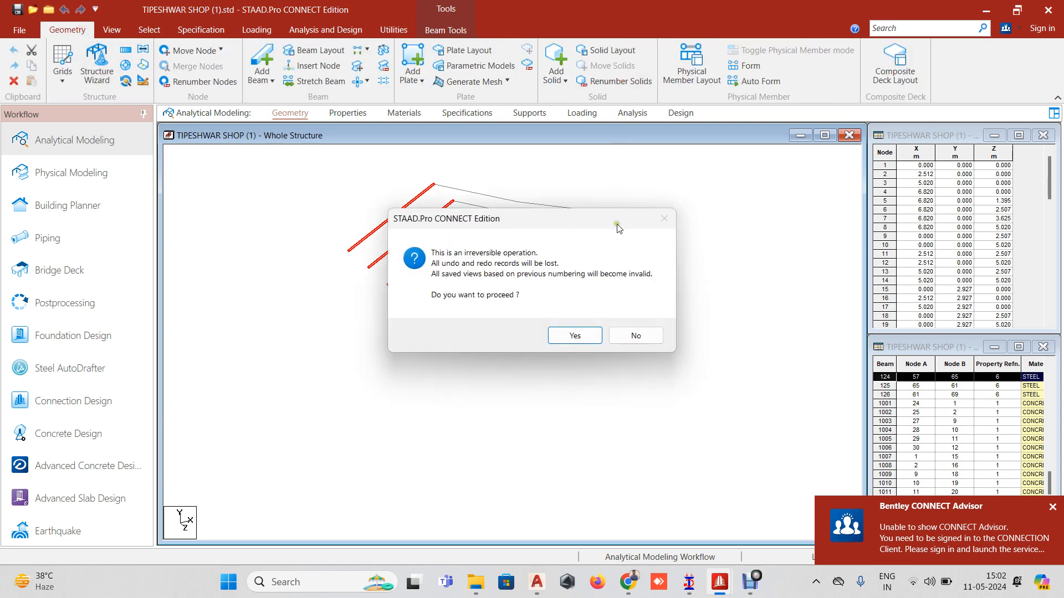
{"action": "left_click", "coordinate": [576, 336]}
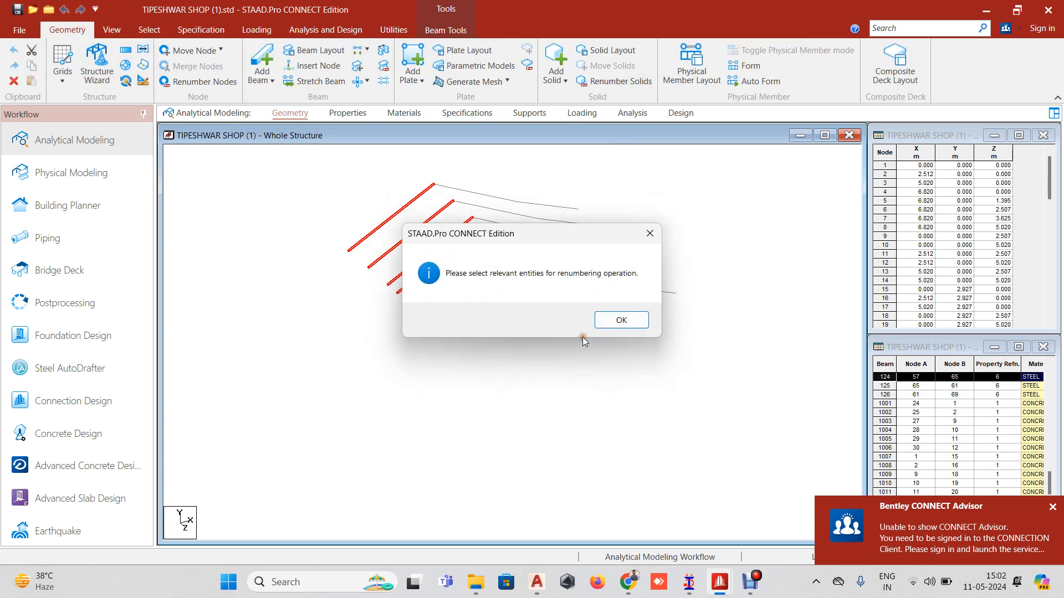
{"action": "left_click", "coordinate": [621, 320]}
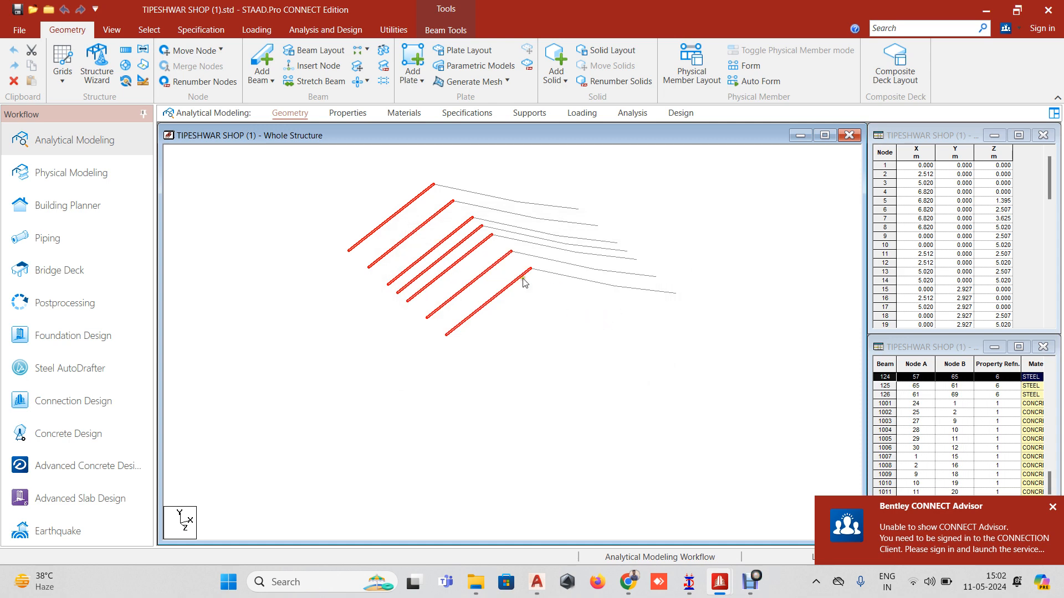
{"action": "left_click", "coordinate": [623, 81]}
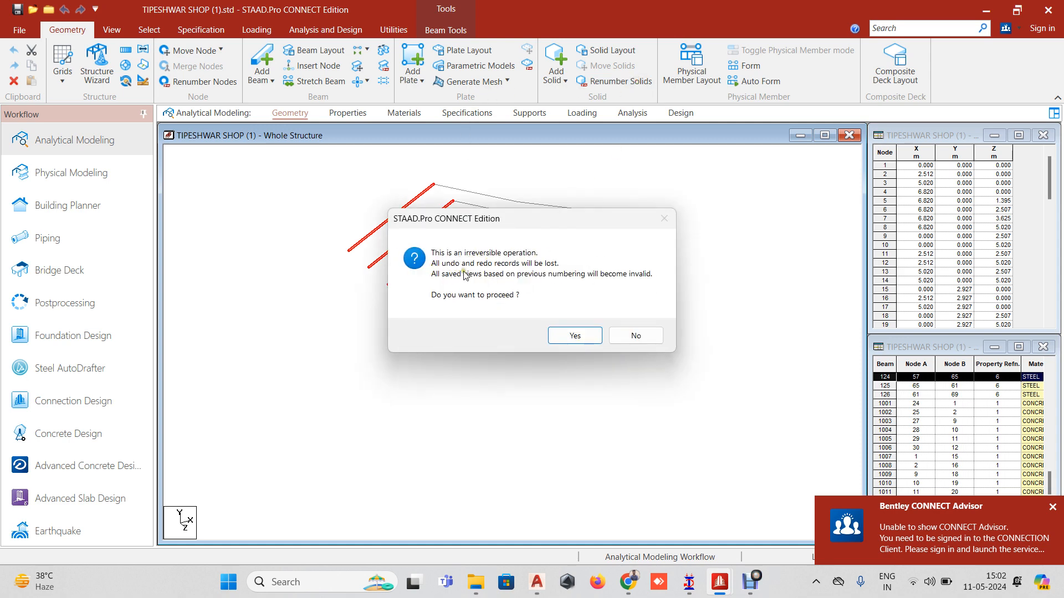
{"action": "left_click", "coordinate": [569, 338]}
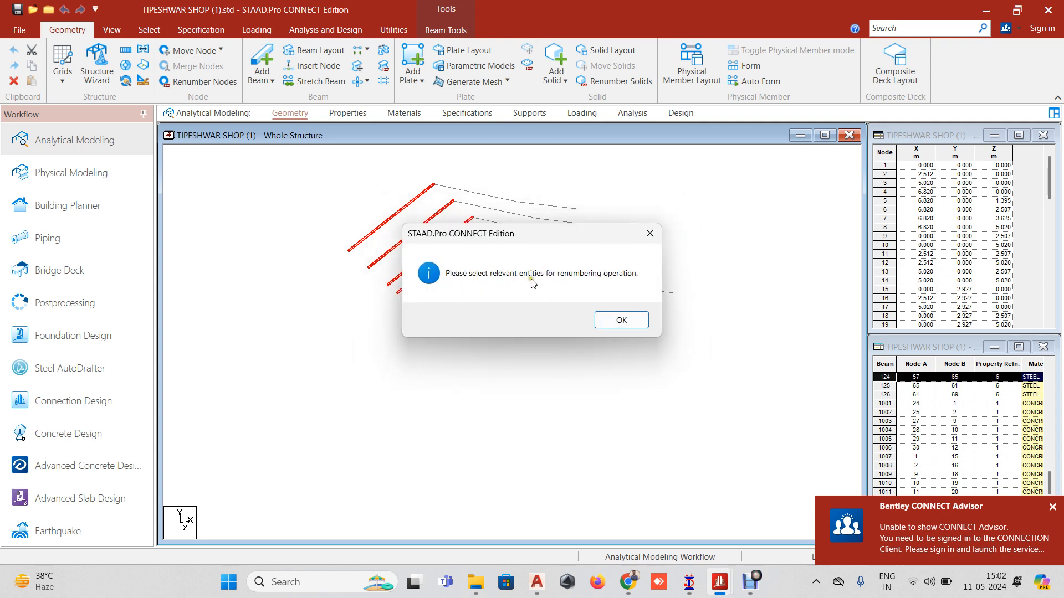
{"action": "left_click", "coordinate": [621, 319]}
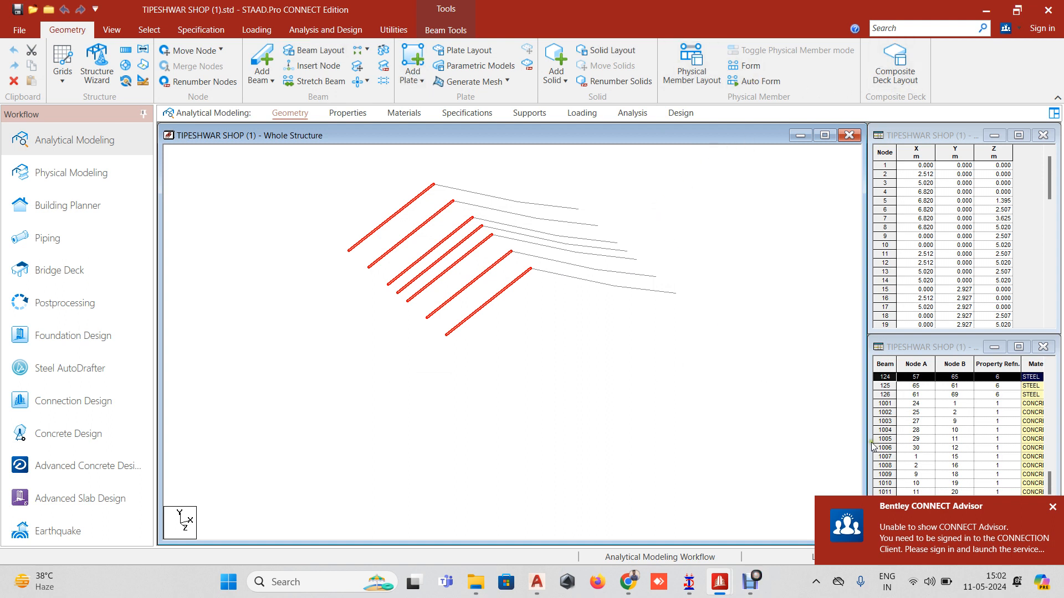
Dismiss the CONNECT Advisor notification and examine the beam tools for a command that renumbers beams
{"action": "left_click", "coordinate": [1052, 507]}
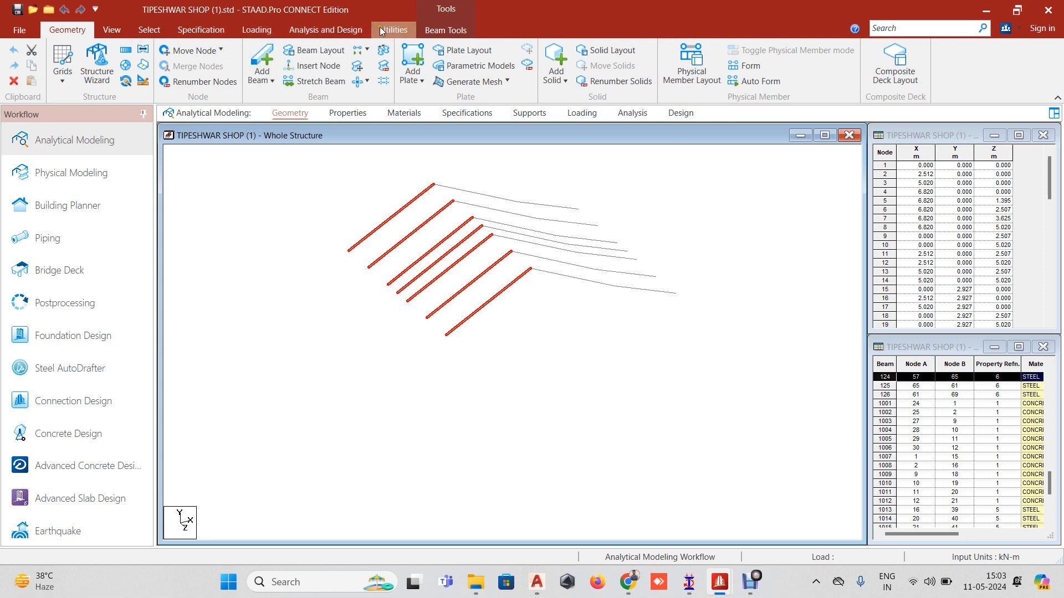
{"action": "left_click", "coordinate": [434, 31]}
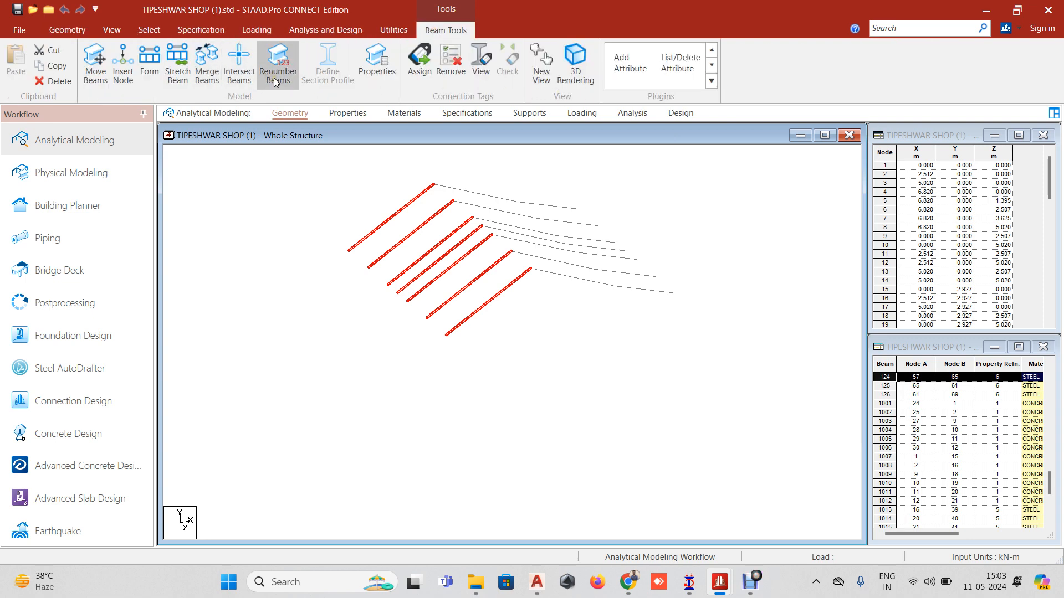
{"action": "left_click", "coordinate": [82, 34]}
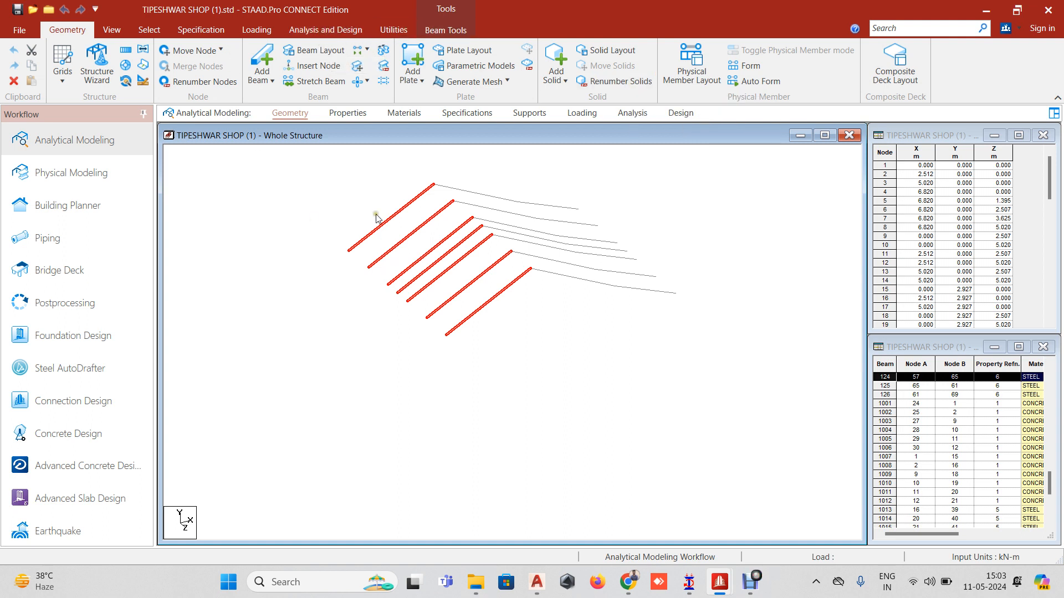
Renumber the selected roof slope members with Renumber Beams, starting from 3001 and sorted by ascending X coordinate
{"action": "left_click", "coordinate": [443, 30]}
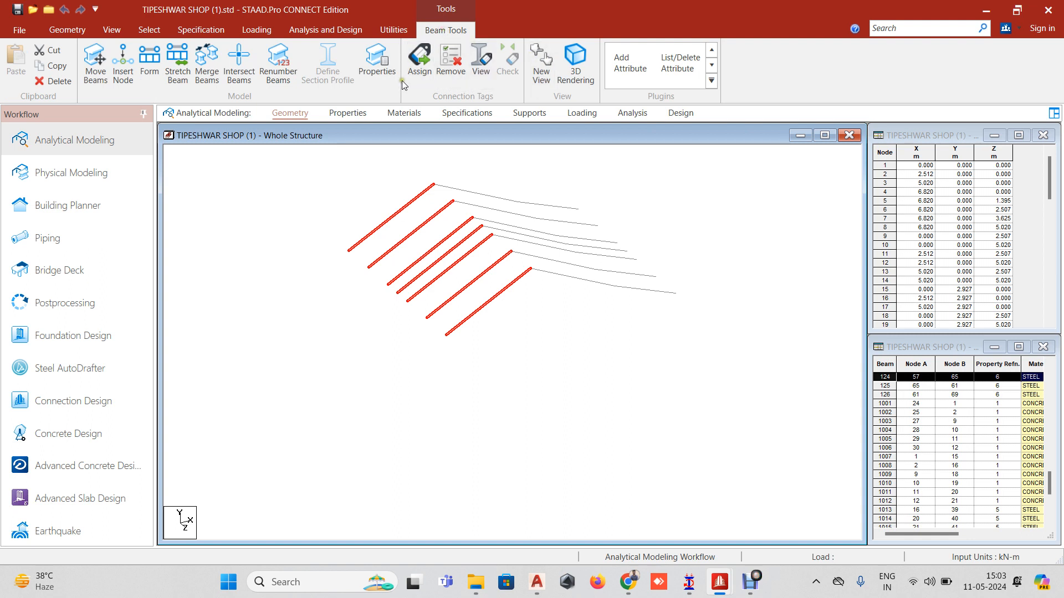
{"action": "left_click", "coordinate": [288, 75]}
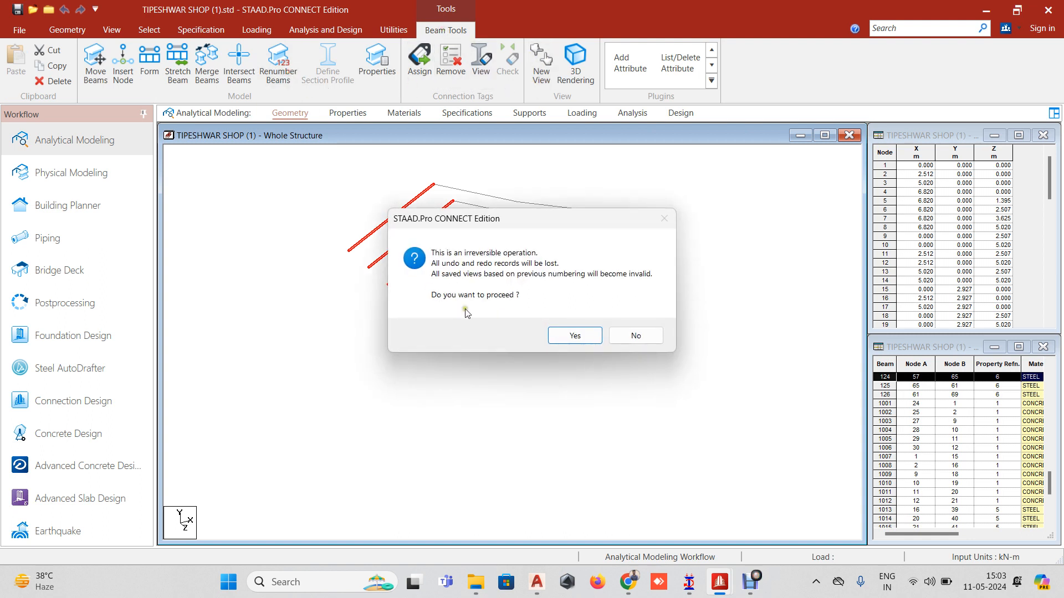
{"action": "left_click", "coordinate": [574, 335]}
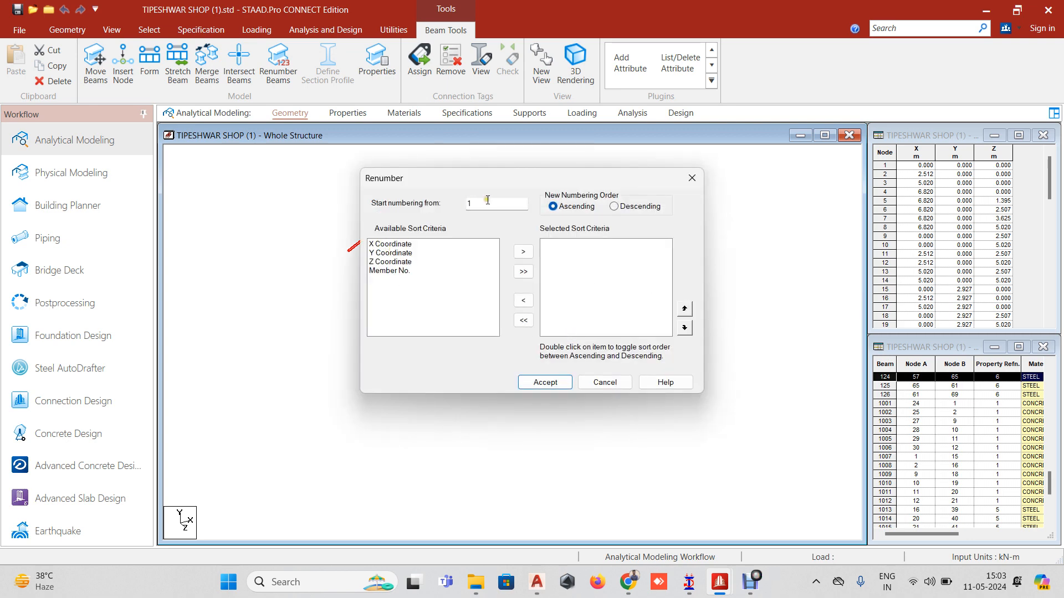
{"action": "left_click", "coordinate": [433, 203]}
{"action": "left_click", "coordinate": [407, 245]}
{"action": "left_click", "coordinate": [523, 252]}
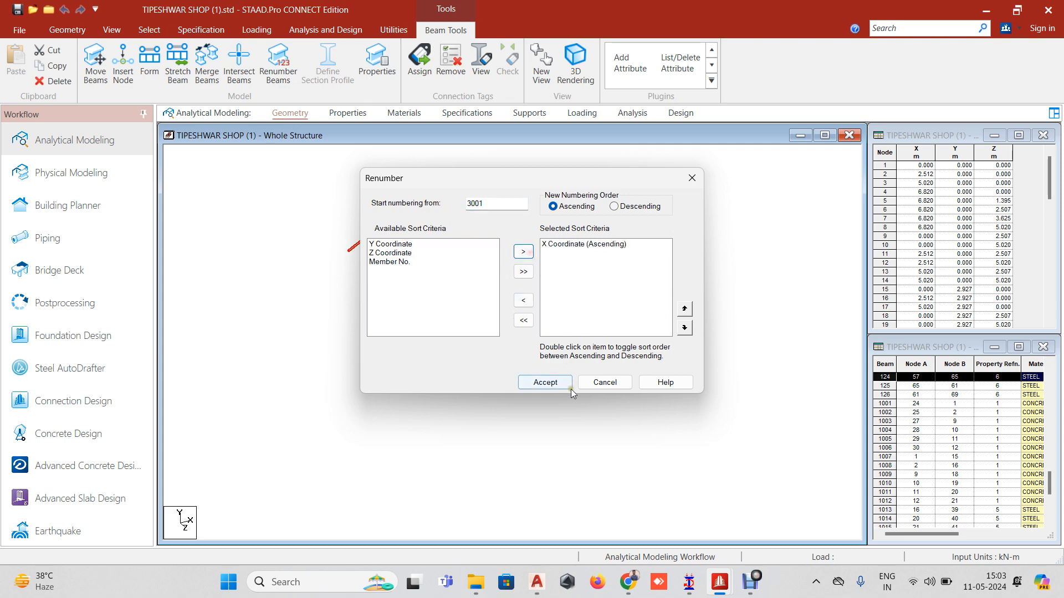
{"action": "left_click", "coordinate": [560, 382]}
{"action": "left_click", "coordinate": [556, 320]}
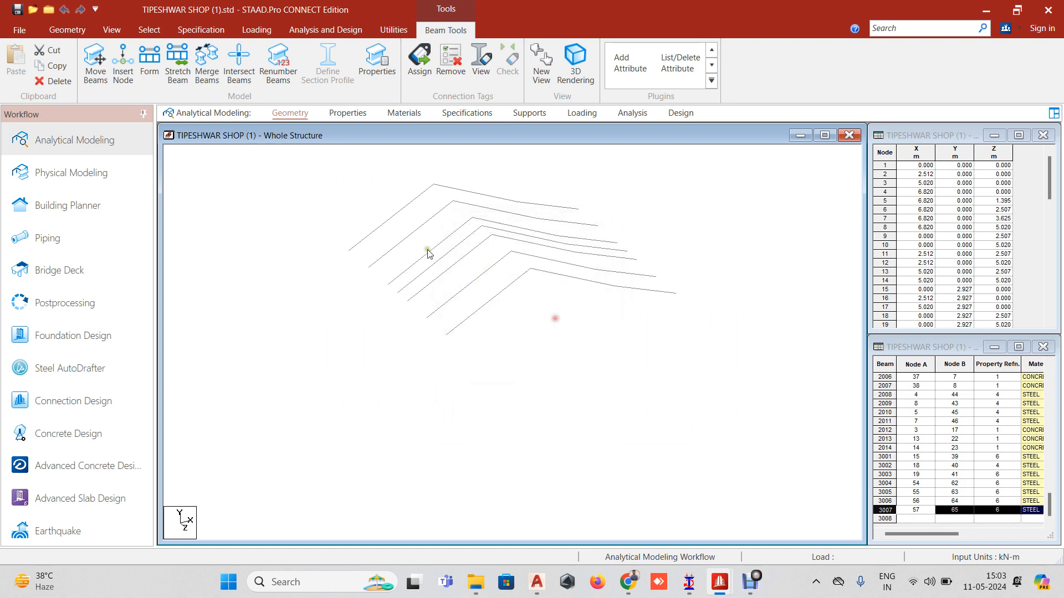
Check the beam numbers of the individual roof members on the X = 0 slope in their property details
{"action": "double_click", "coordinate": [390, 221]}
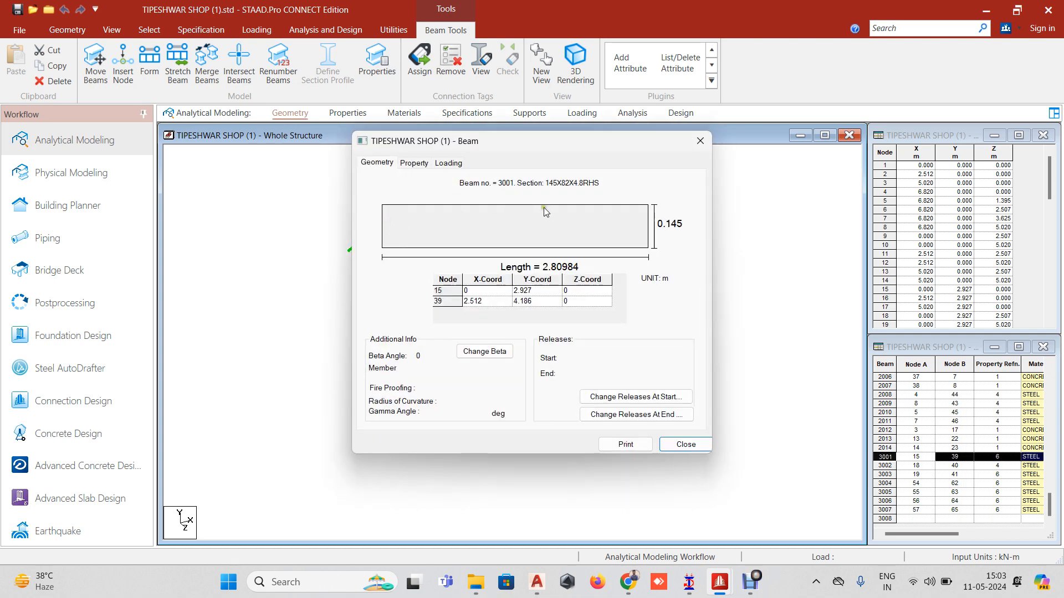
{"action": "left_click_drag", "start_coordinate": [397, 142], "coordinate": [635, 122]}
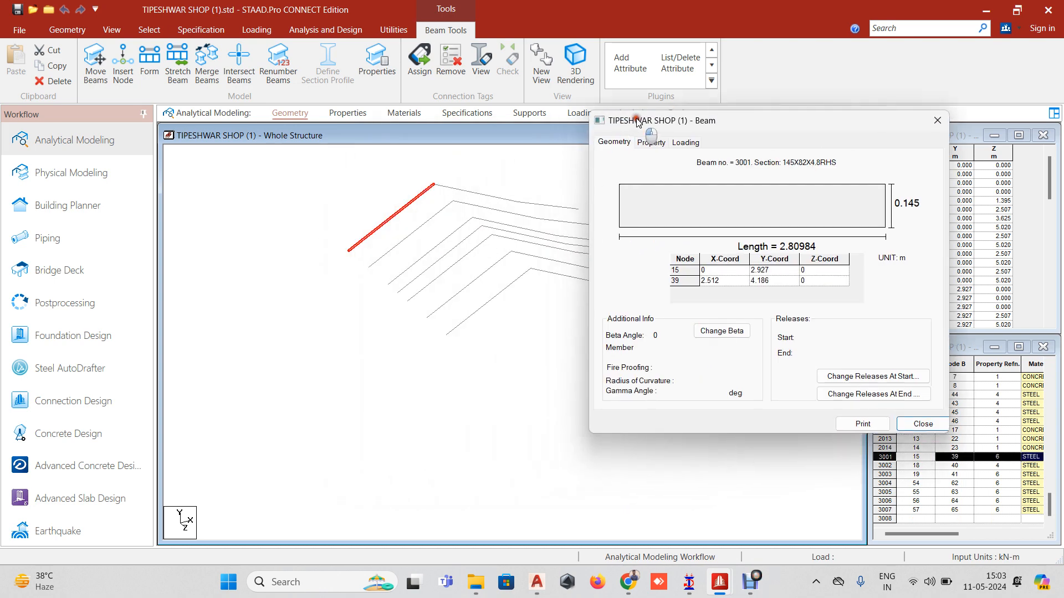
{"action": "double_click", "coordinate": [469, 312]}
{"action": "double_click", "coordinate": [467, 283]}
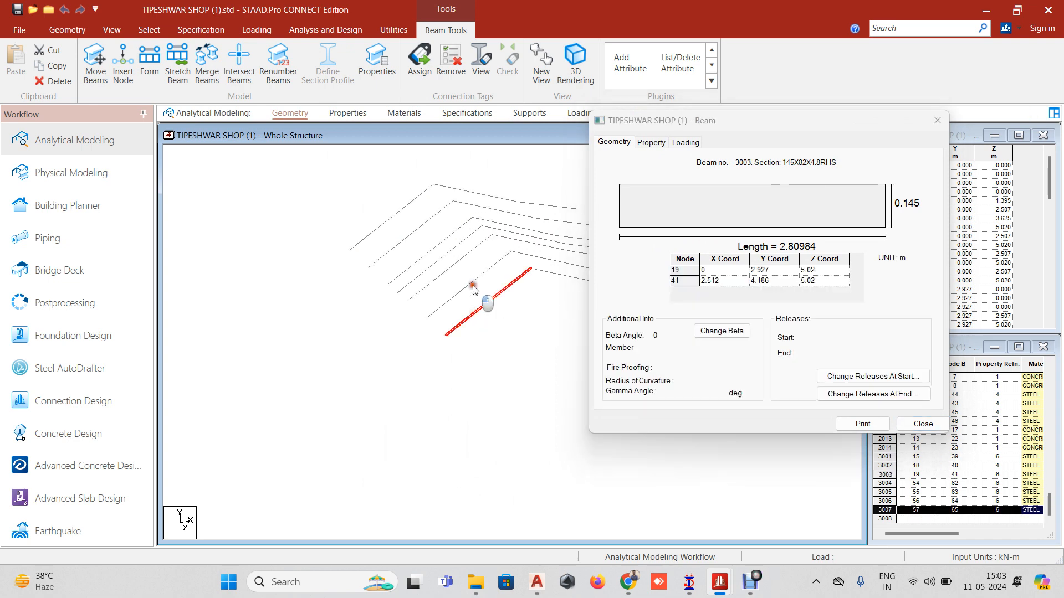
{"action": "double_click", "coordinate": [453, 267]}
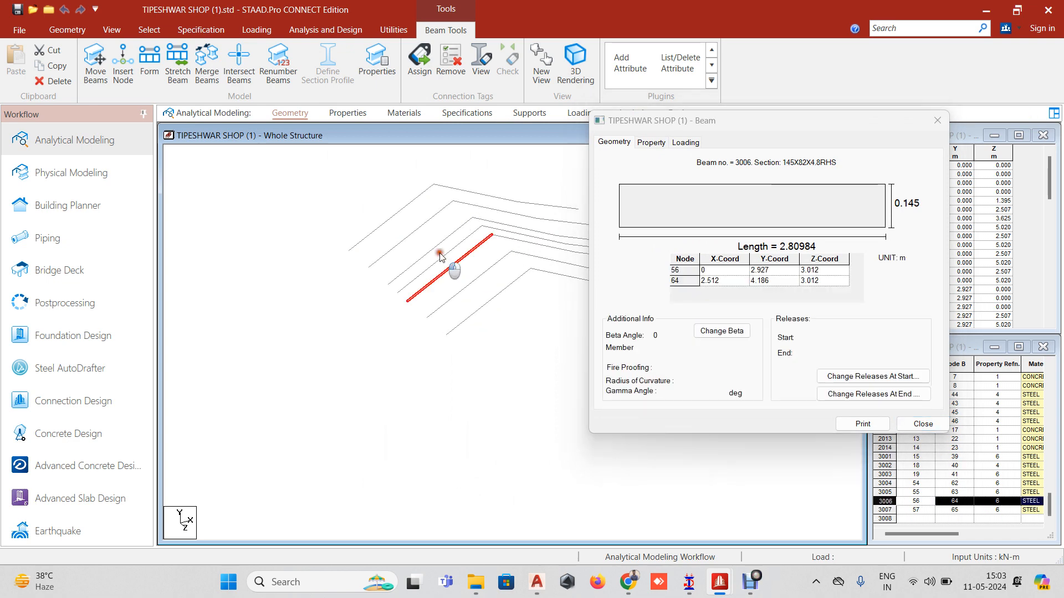
{"action": "double_click", "coordinate": [435, 251]}
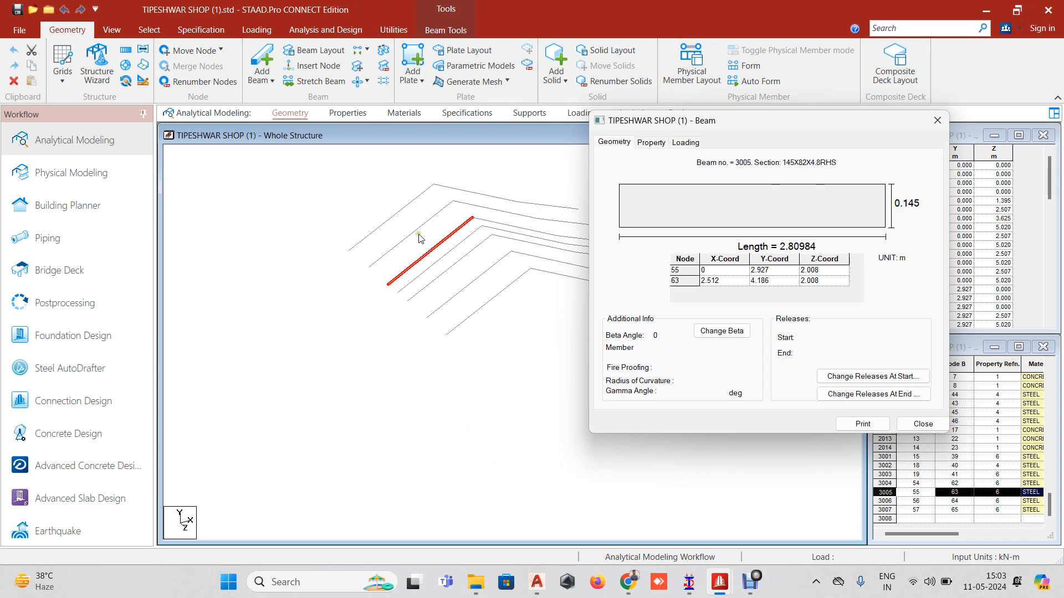
{"action": "double_click", "coordinate": [419, 231]}
In the plan view, select the roof members running from the ridge to the X = 6.82 eave, and show them in isometric
{"action": "middle_click_drag", "start_coordinate": [434, 232], "coordinate": [266, 257]}
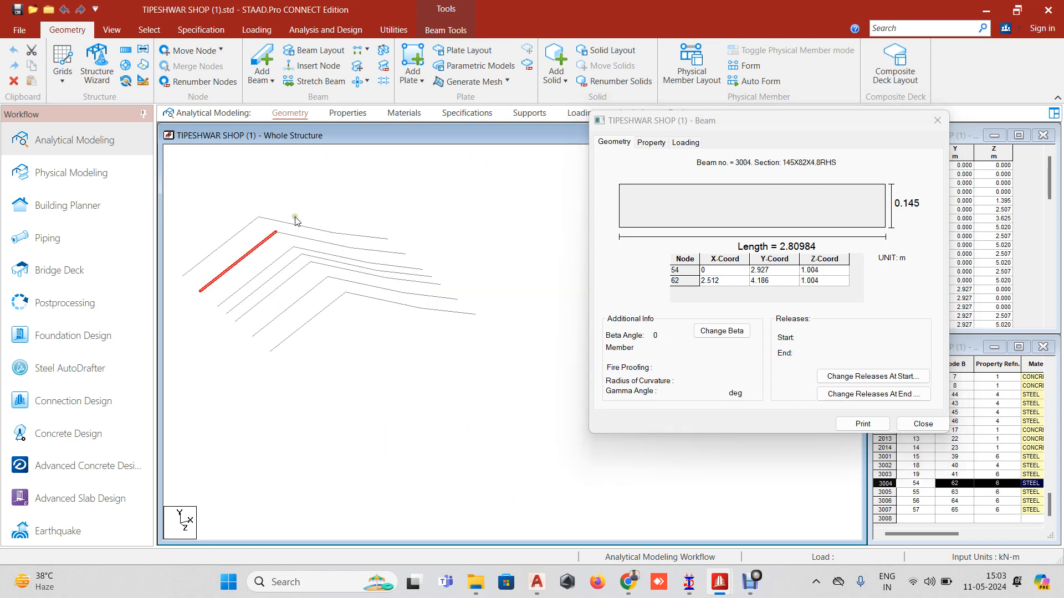
{"action": "left_click", "coordinate": [116, 33]}
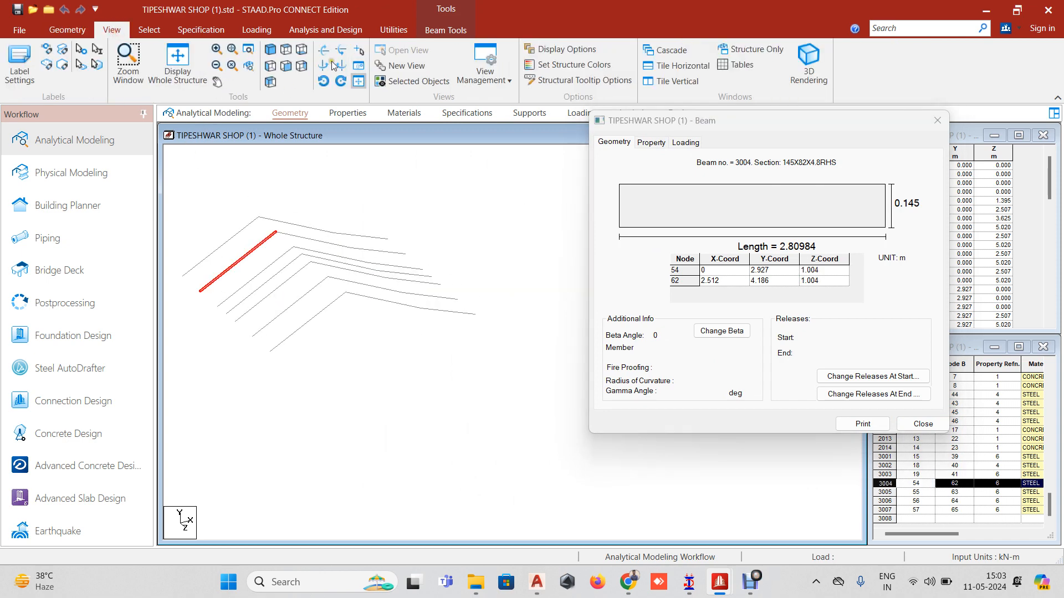
{"action": "left_click", "coordinate": [280, 50]}
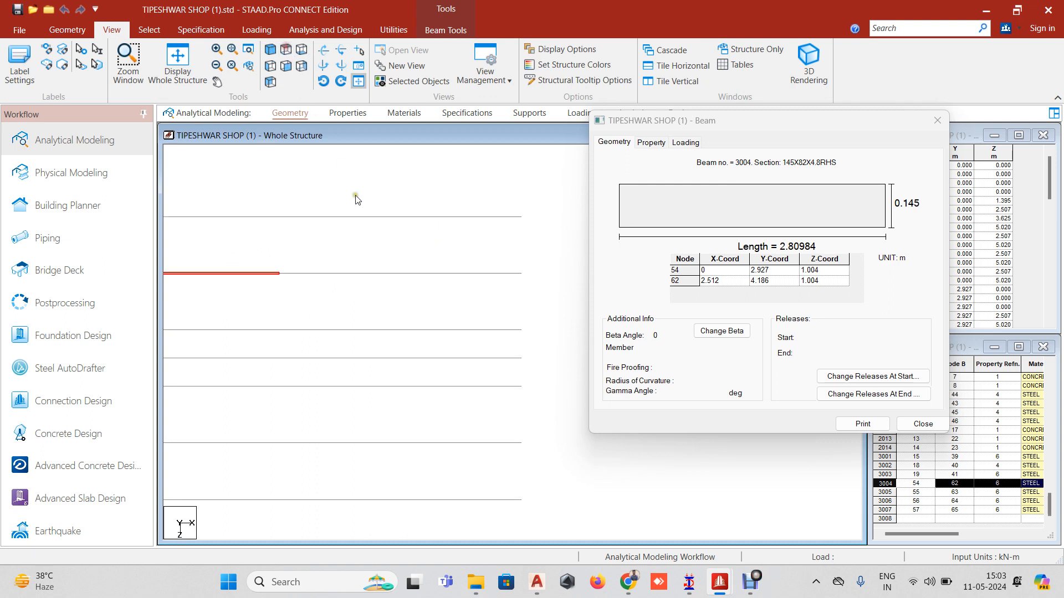
{"action": "left_click_drag", "start_coordinate": [315, 248], "coordinate": [486, 496]}
{"action": "left_click", "coordinate": [271, 65]}
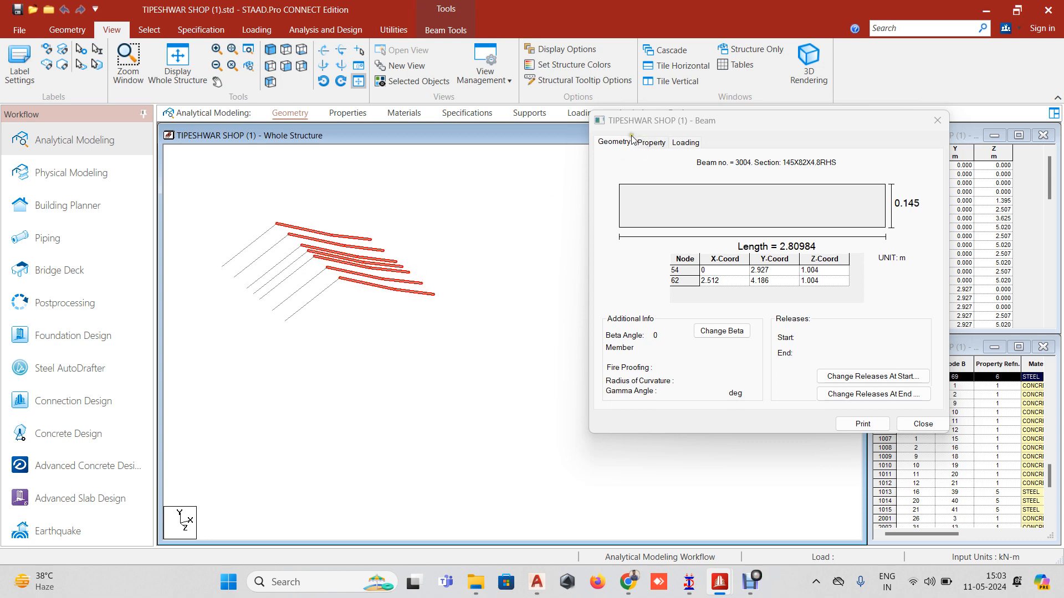
Renumber the selected members of the opposite roof slope starting from 4001, sorted by ascending X coordinate
{"action": "left_click", "coordinate": [443, 30]}
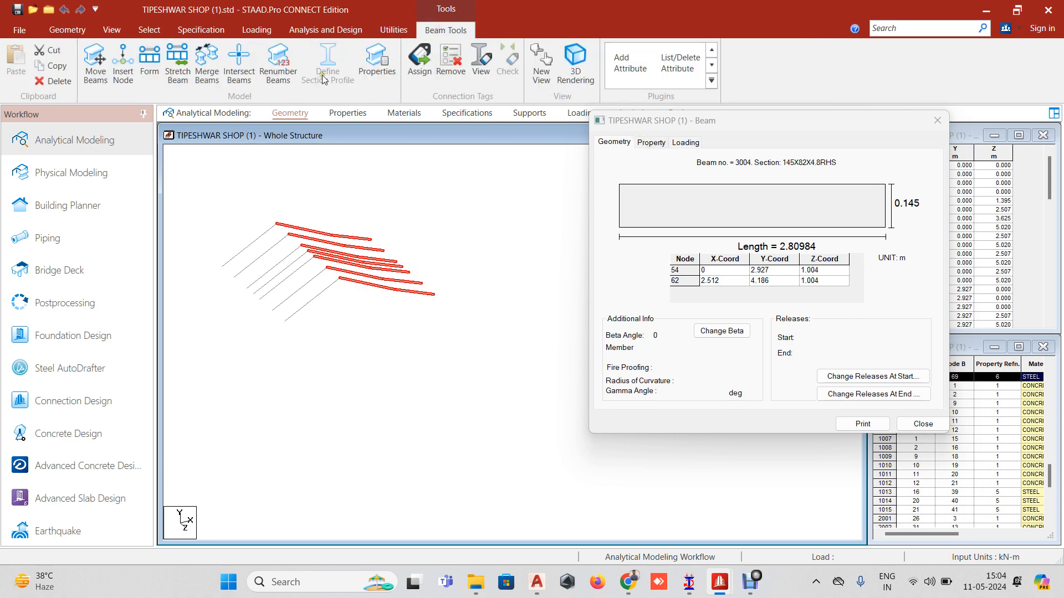
{"action": "left_click", "coordinate": [283, 76]}
{"action": "left_click", "coordinate": [571, 334]}
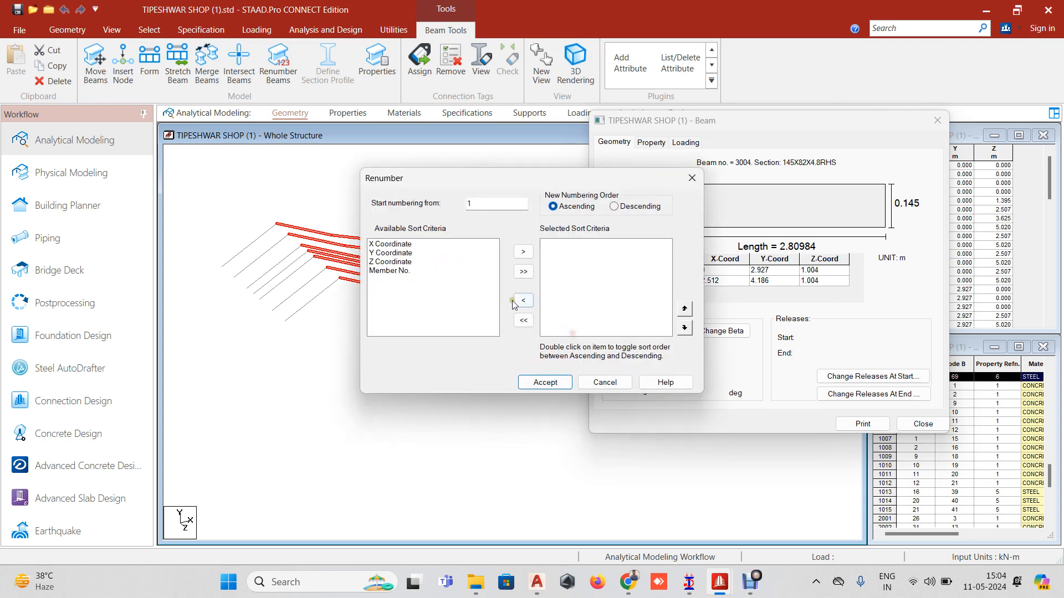
{"action": "left_click", "coordinate": [391, 253]}
{"action": "left_click", "coordinate": [323, 204]}
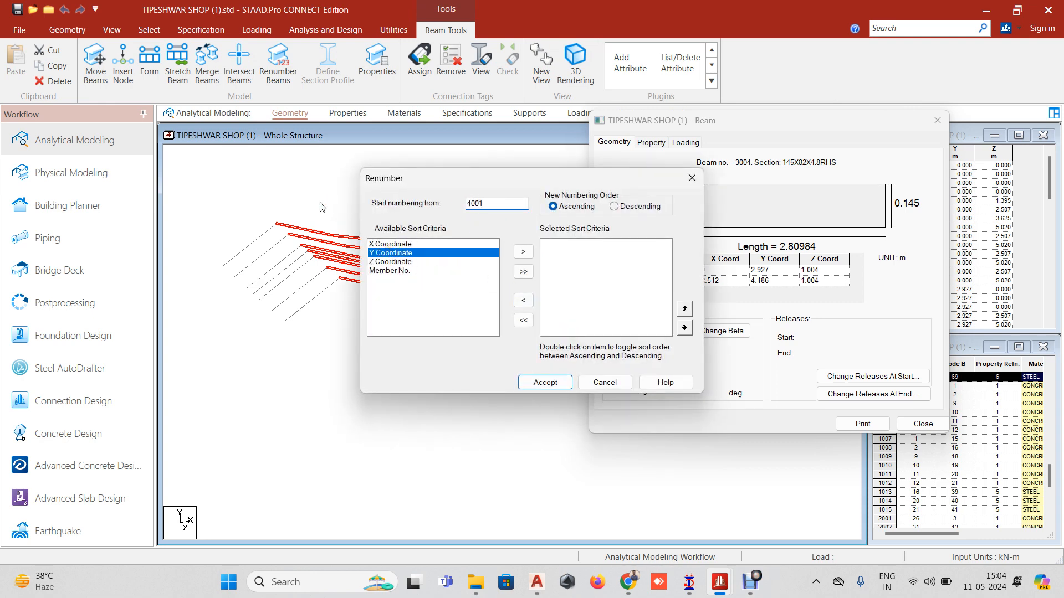
{"action": "left_click", "coordinate": [554, 381]}
{"action": "left_click", "coordinate": [419, 245]}
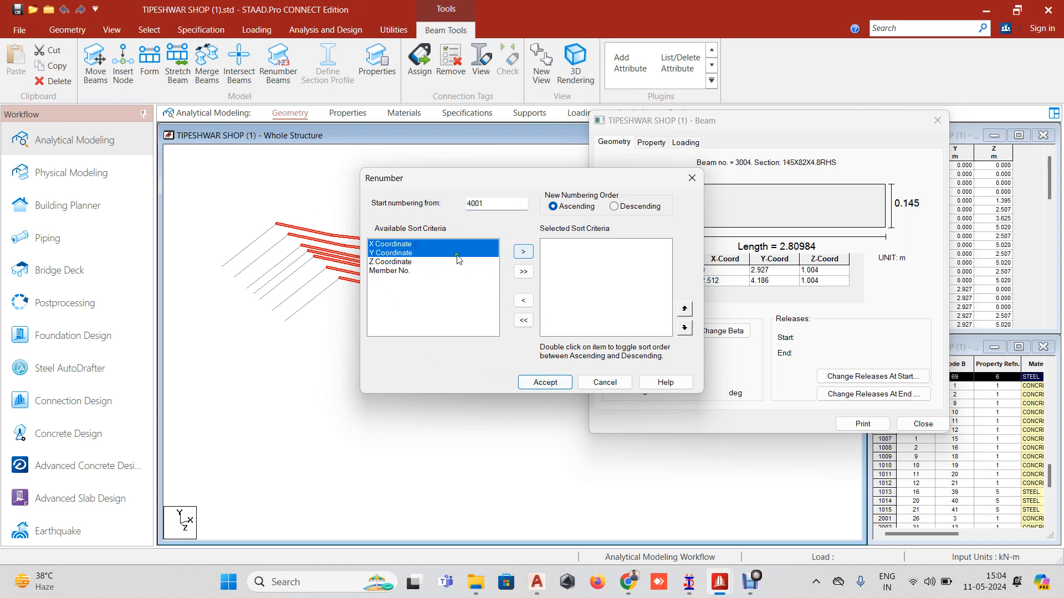
{"action": "left_click", "coordinate": [438, 255]}
{"action": "left_click", "coordinate": [523, 251]}
{"action": "left_click", "coordinate": [554, 384]}
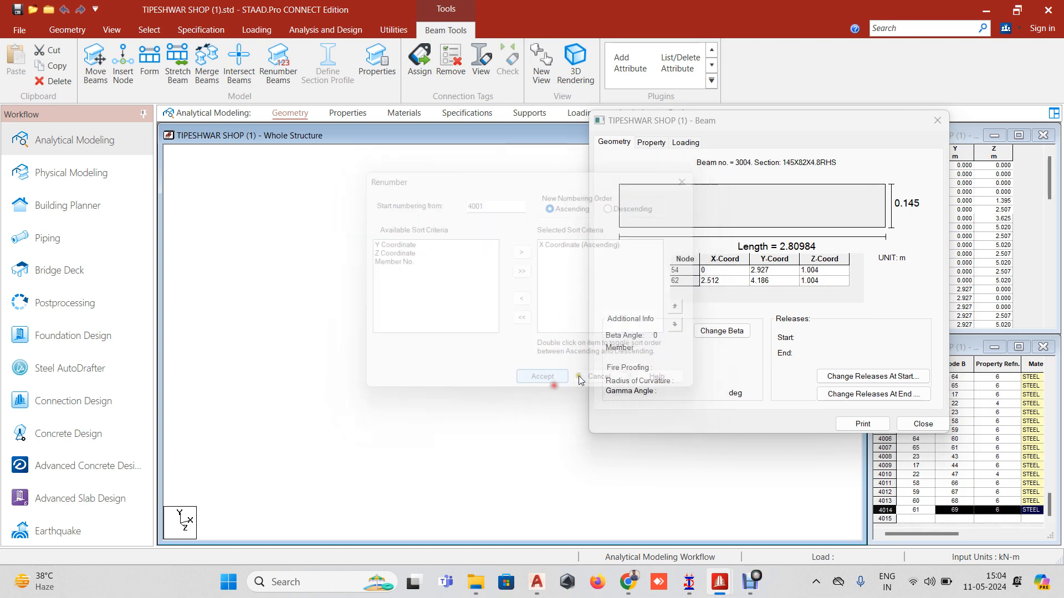
{"action": "left_click", "coordinate": [557, 320]}
Check the beam numbers of several members on the slope between the ridge and the X = 6.82 eave
{"action": "left_click", "coordinate": [340, 235]}
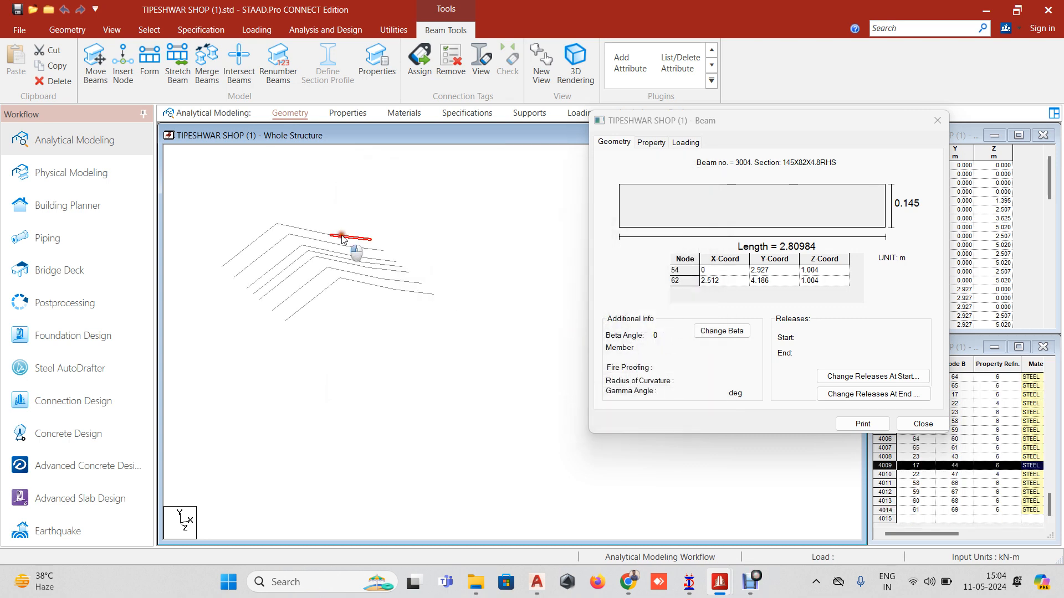
{"action": "left_click", "coordinate": [308, 230]}
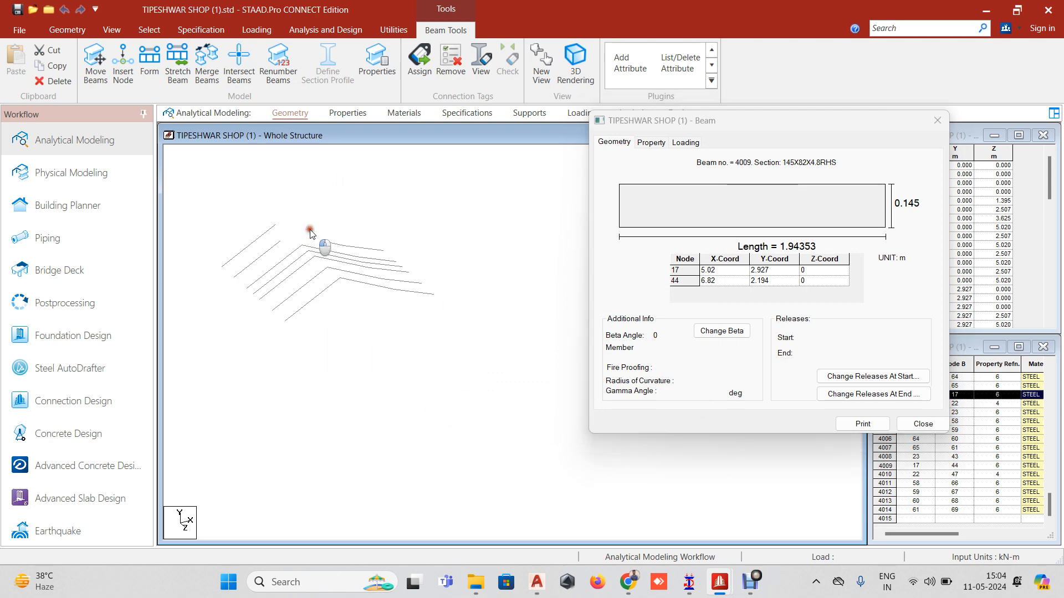
{"action": "left_click", "coordinate": [309, 240]}
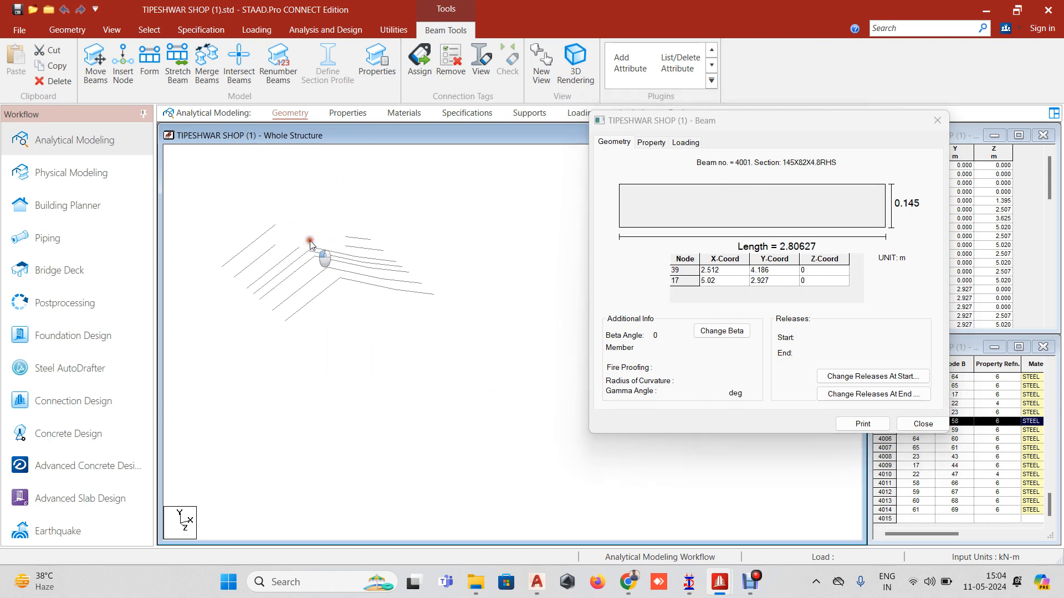
{"action": "left_click", "coordinate": [362, 244]}
{"action": "left_click", "coordinate": [338, 257]}
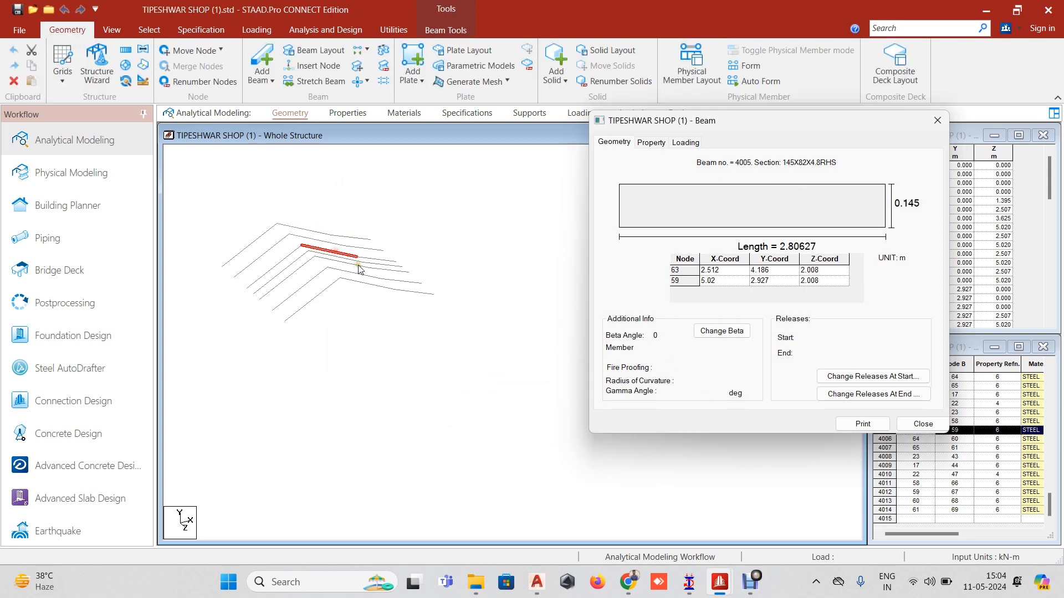
{"action": "left_click", "coordinate": [374, 290]}
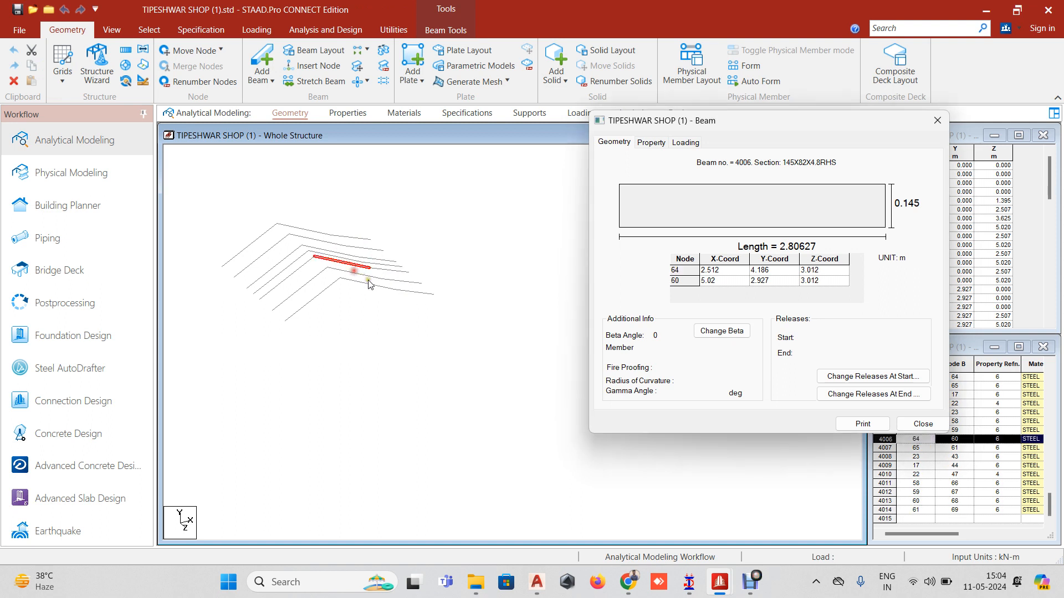
{"action": "left_click", "coordinate": [419, 291]}
{"action": "left_click", "coordinate": [430, 267]}
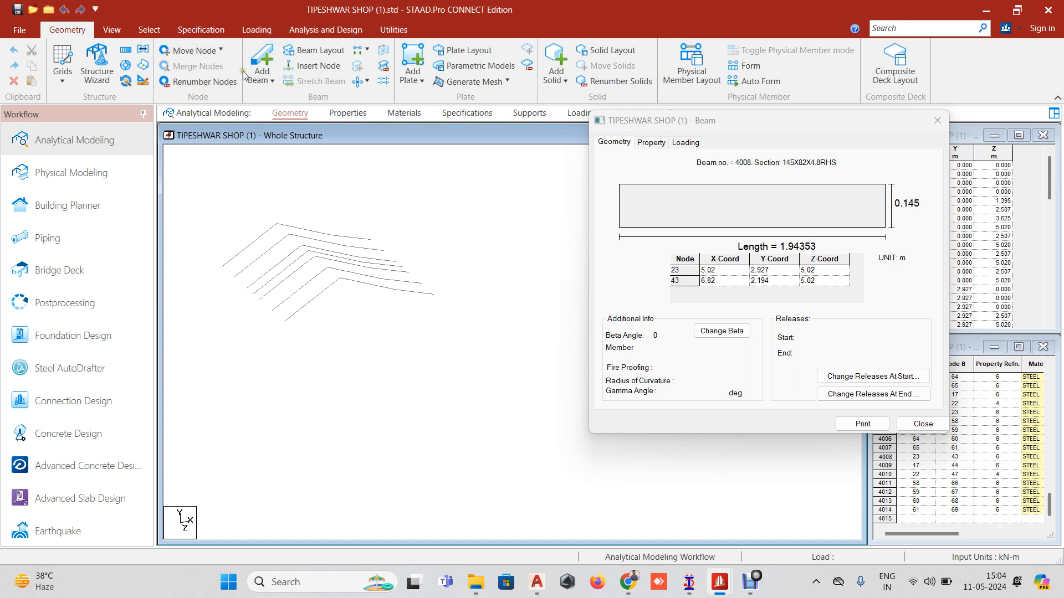
Display the whole structure again and check the numbers of the columns along the X = 0 side
{"action": "left_click", "coordinate": [111, 29]}
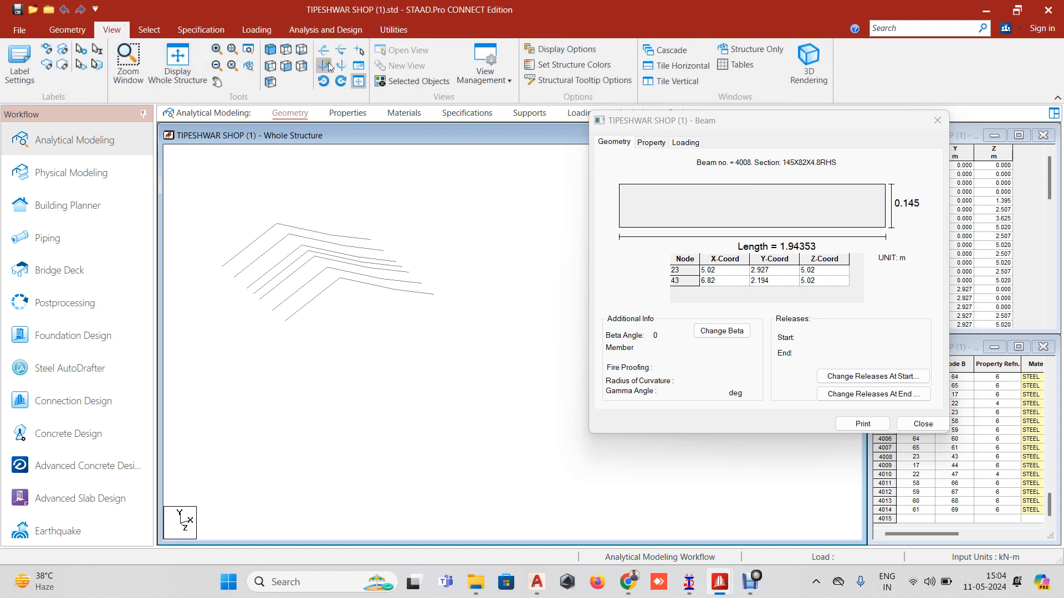
{"action": "left_click", "coordinate": [195, 65]}
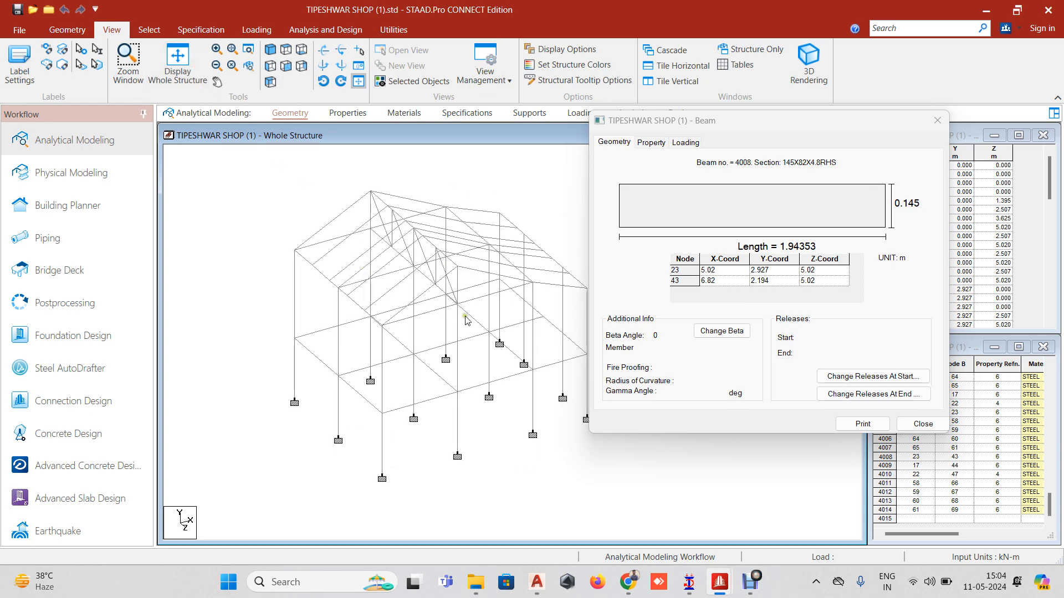
{"action": "double_click", "coordinate": [293, 294]}
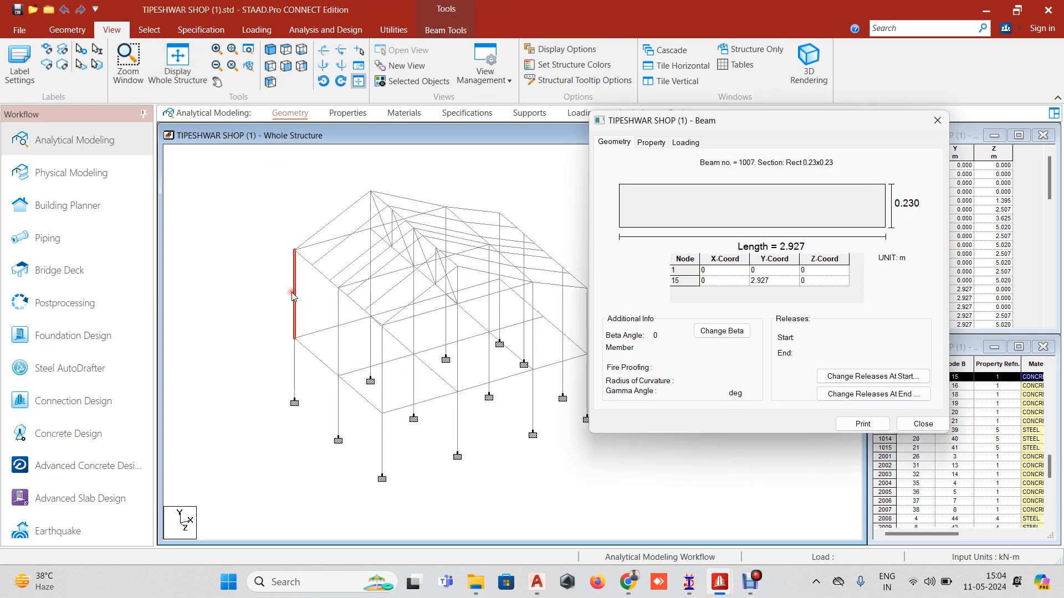
{"action": "left_click", "coordinate": [339, 328]}
{"action": "left_click", "coordinate": [338, 346]}
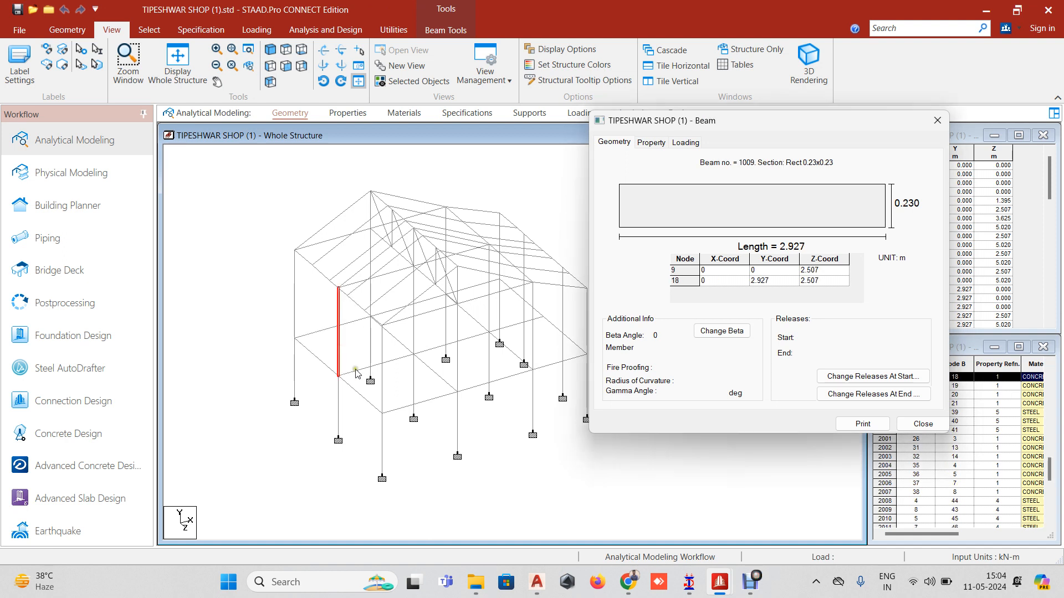
{"action": "left_click", "coordinate": [382, 395]}
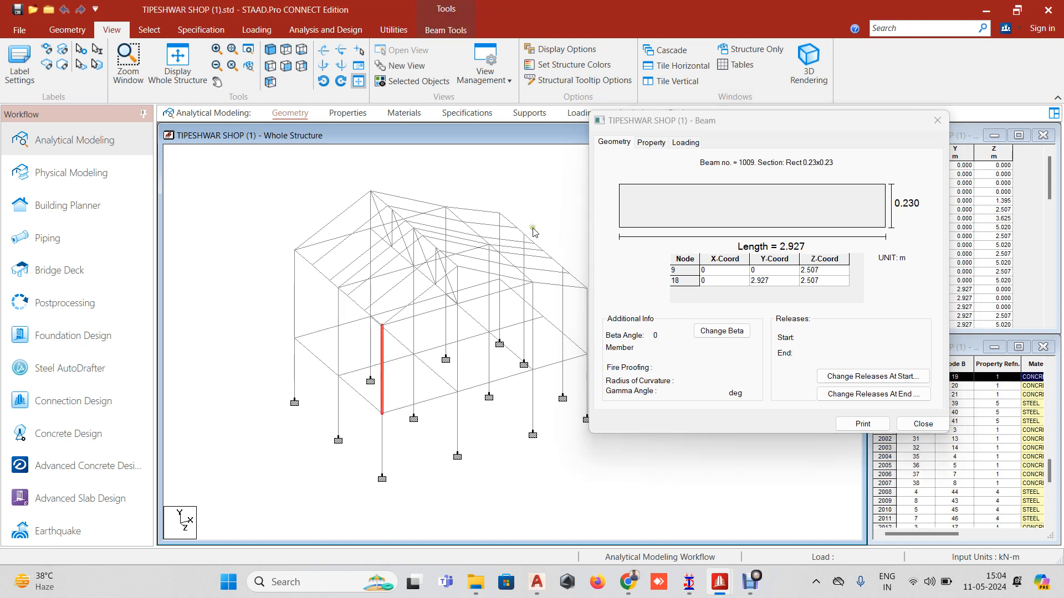
{"action": "scroll", "coordinate": [499, 269], "scroll_direction": "down", "scroll_amount": 2}
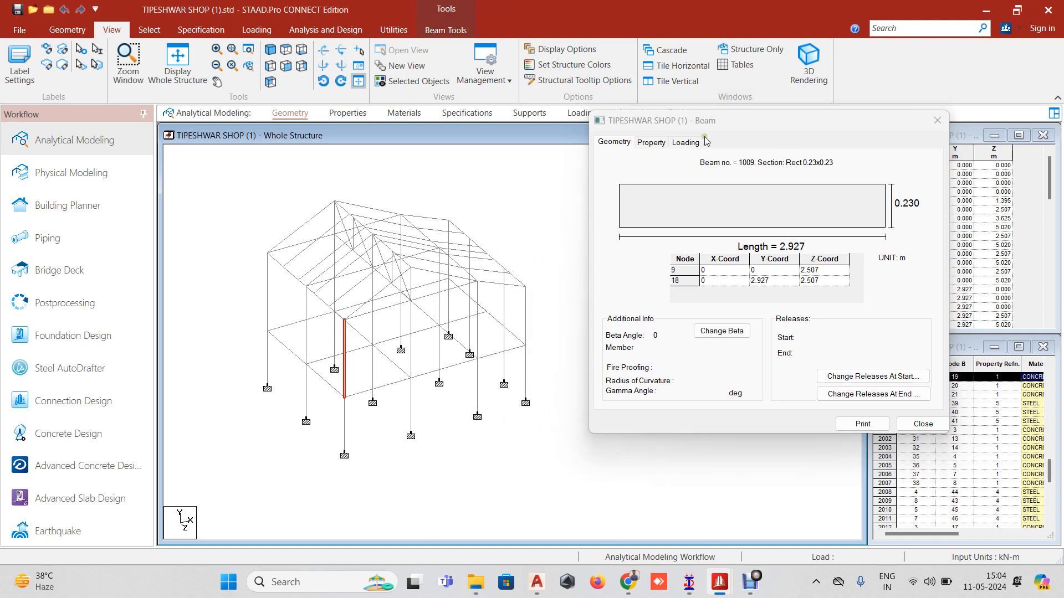
{"action": "left_click", "coordinate": [937, 120]}
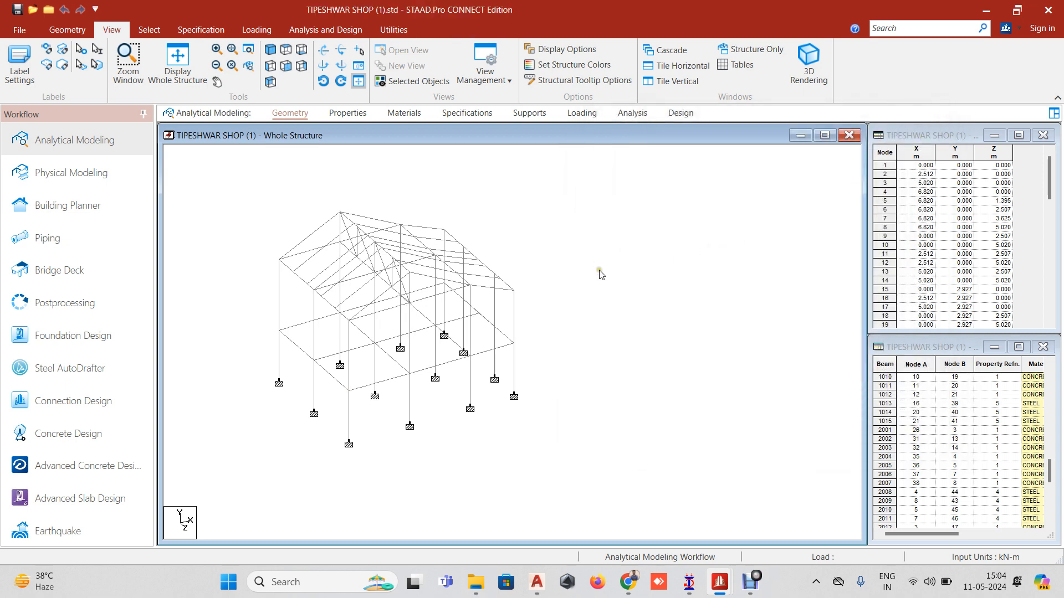
Open the Loading page for the shop model, and switch to the BARRACK TYPE PLAN model in STAAD.Pro V8i
{"action": "middle_click_drag", "start_coordinate": [600, 275], "coordinate": [644, 275]}
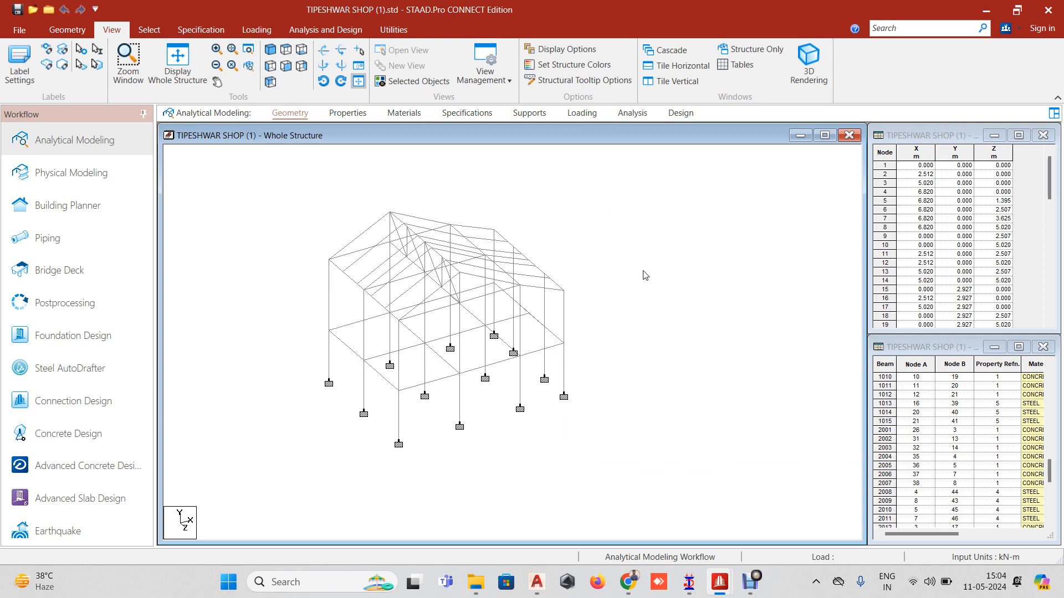
{"action": "left_click", "coordinate": [582, 113]}
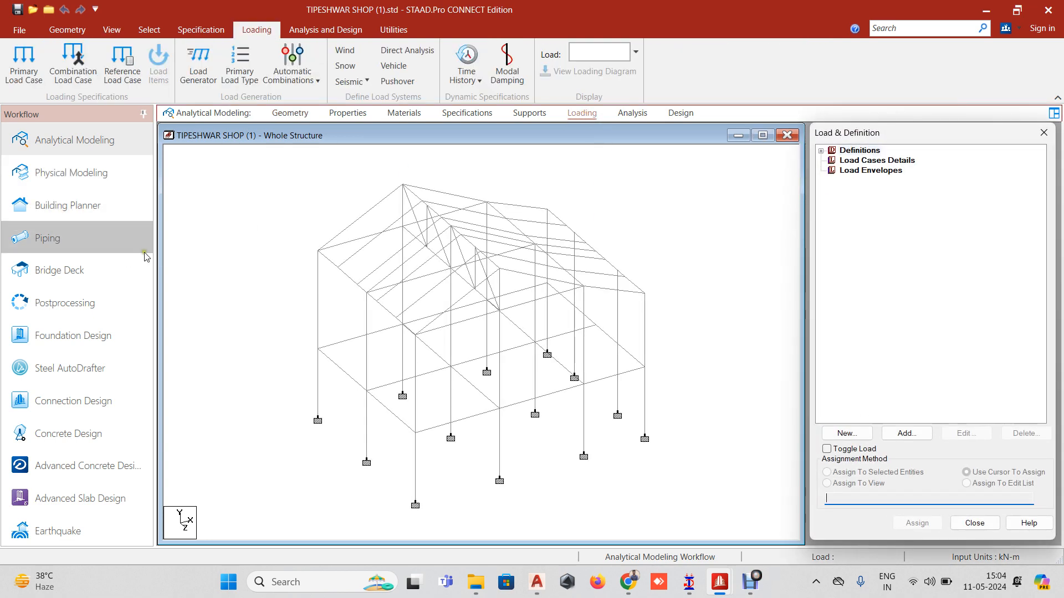
{"action": "left_click", "coordinate": [686, 588]}
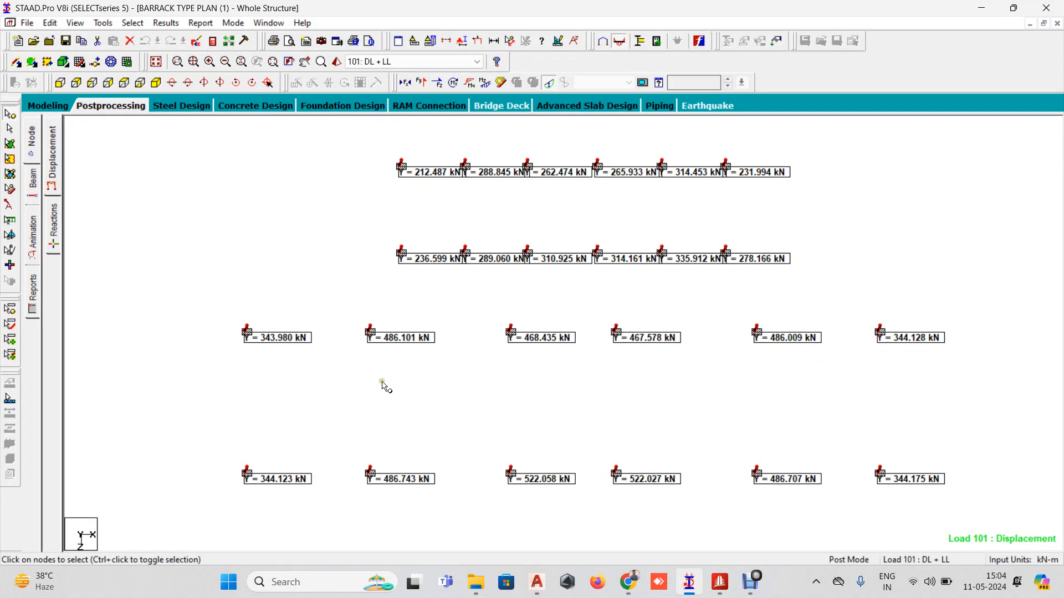
Check the section properties of the BARRACK TYPE PLAN model, and switch back to the TIPESHWAR SHOP model in STAAD.Pro CONNECT Edition
{"action": "left_click", "coordinate": [54, 111]}
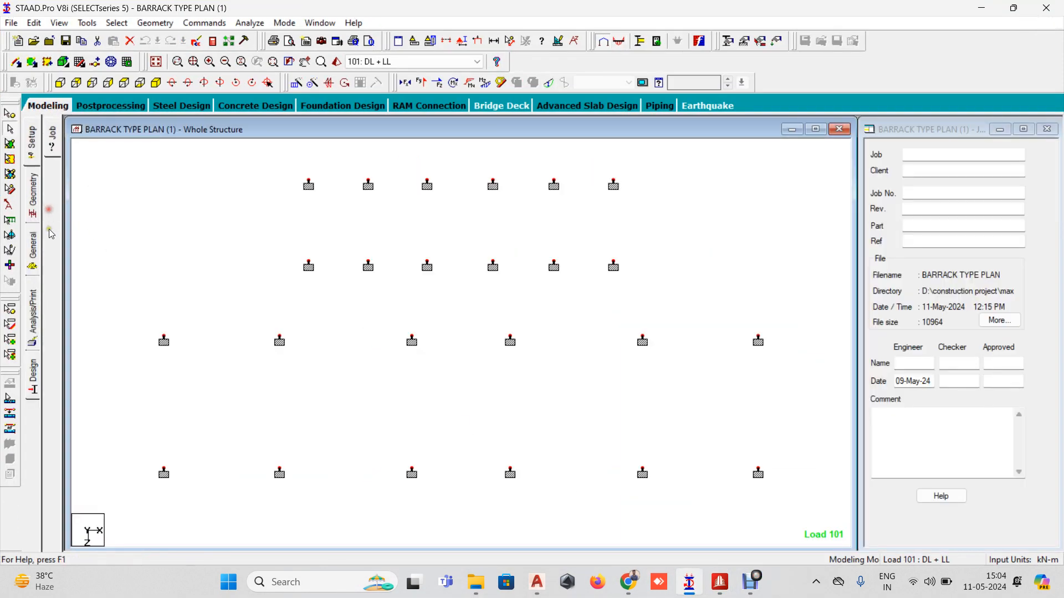
{"action": "left_click", "coordinate": [34, 252]}
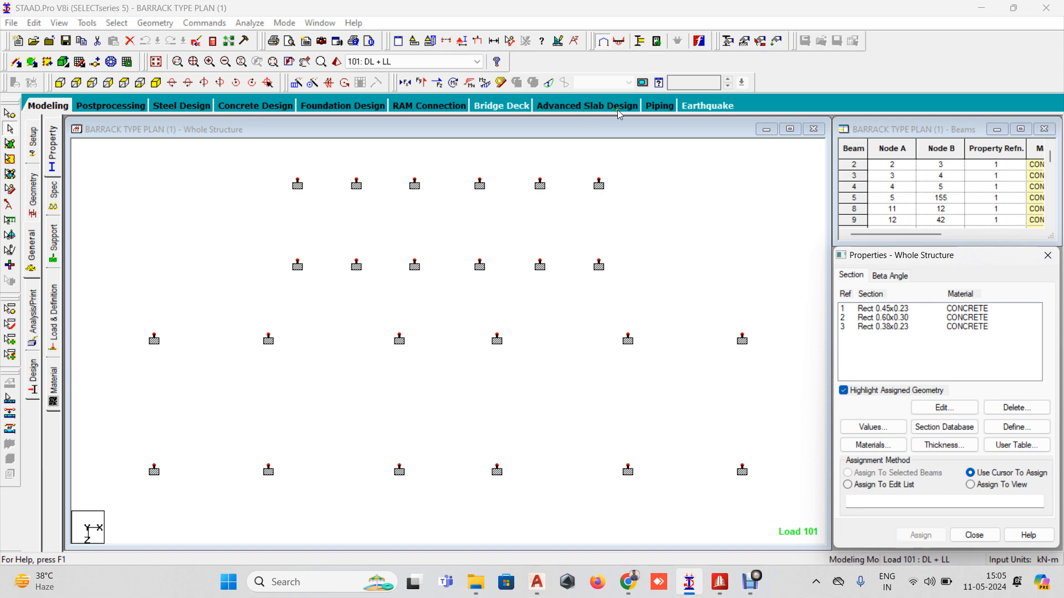
{"action": "mouse_move", "coordinate": [726, 583]}
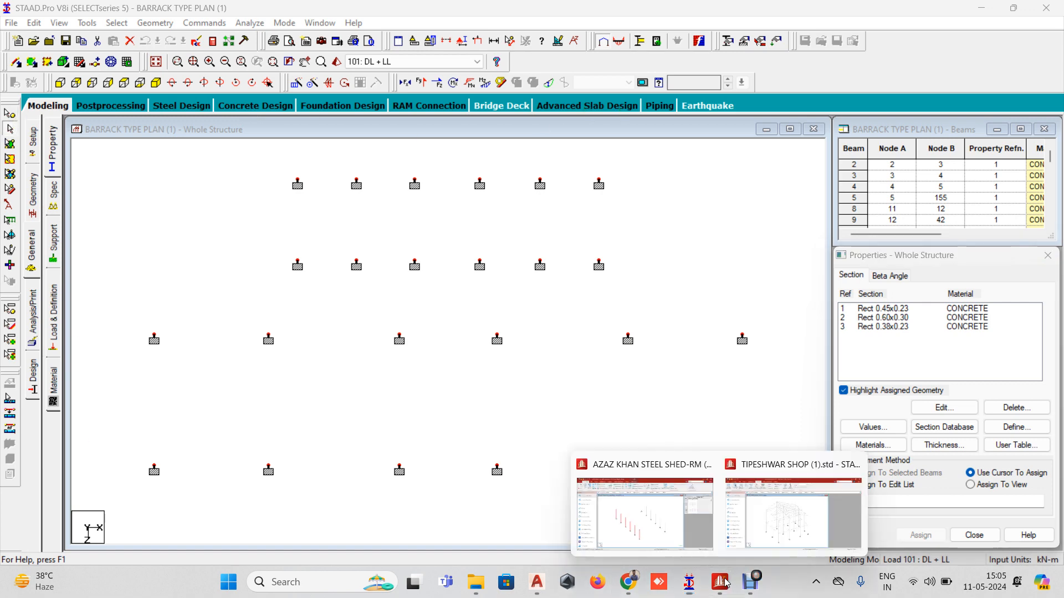
{"action": "left_click", "coordinate": [771, 527]}
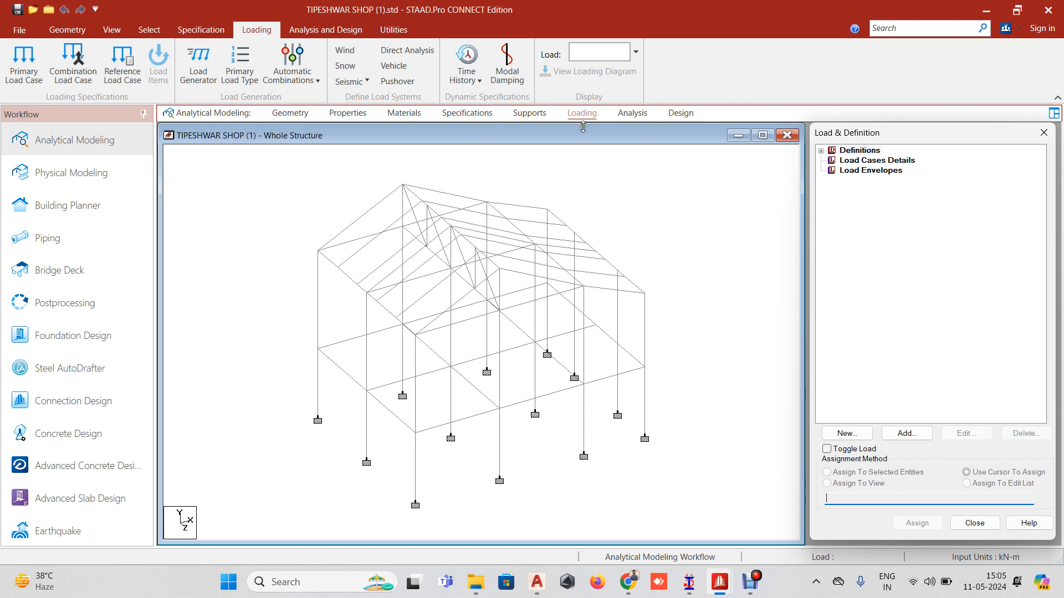
Start a new seismic definition for the shop model and set its code type to Indian:IS 1893-2016
{"action": "left_click", "coordinate": [820, 150]}
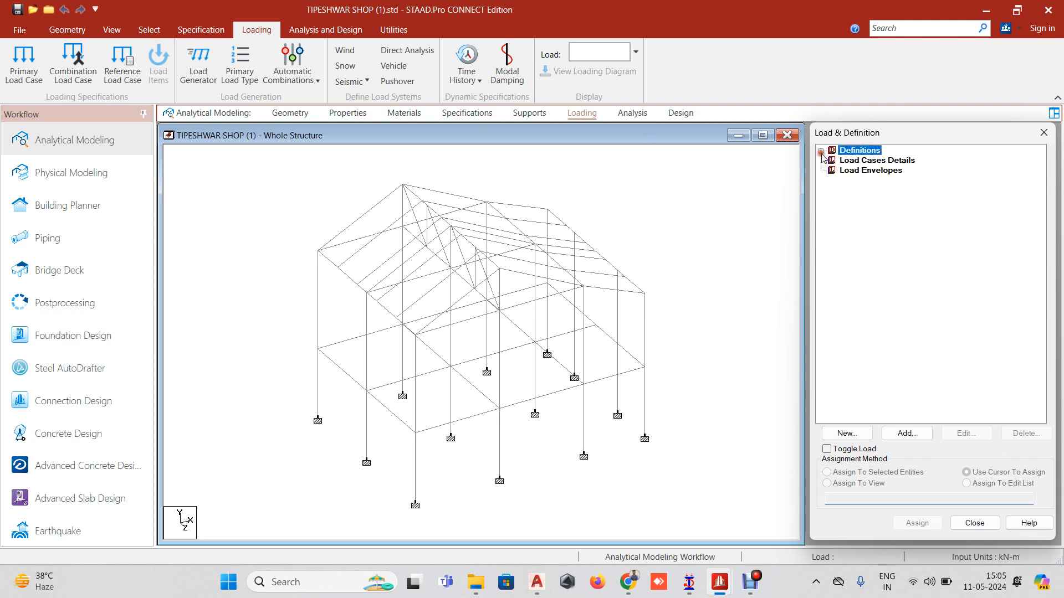
{"action": "left_click", "coordinate": [821, 150]}
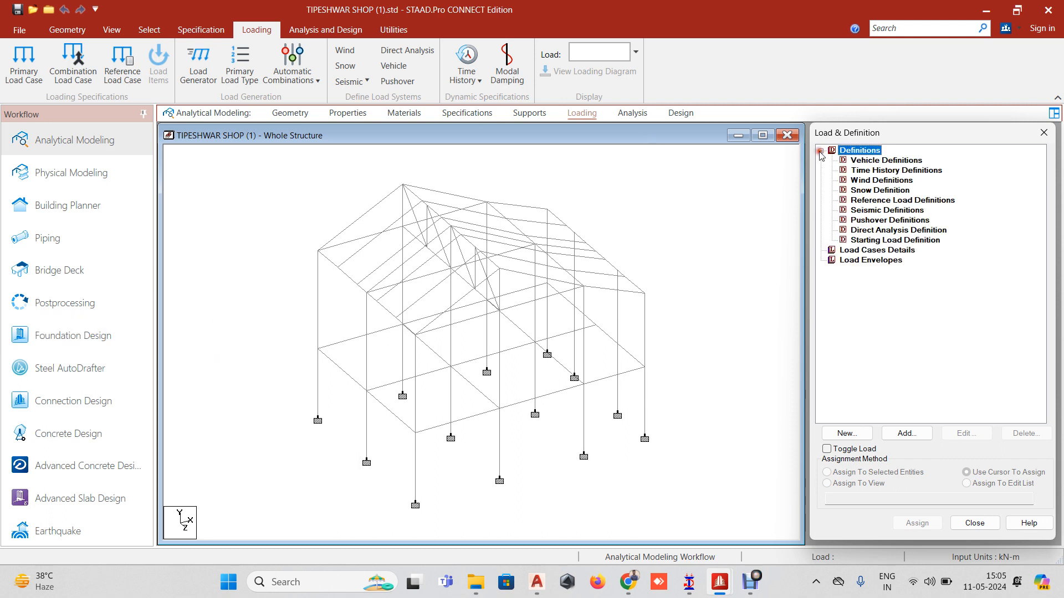
{"action": "left_click", "coordinate": [867, 211]}
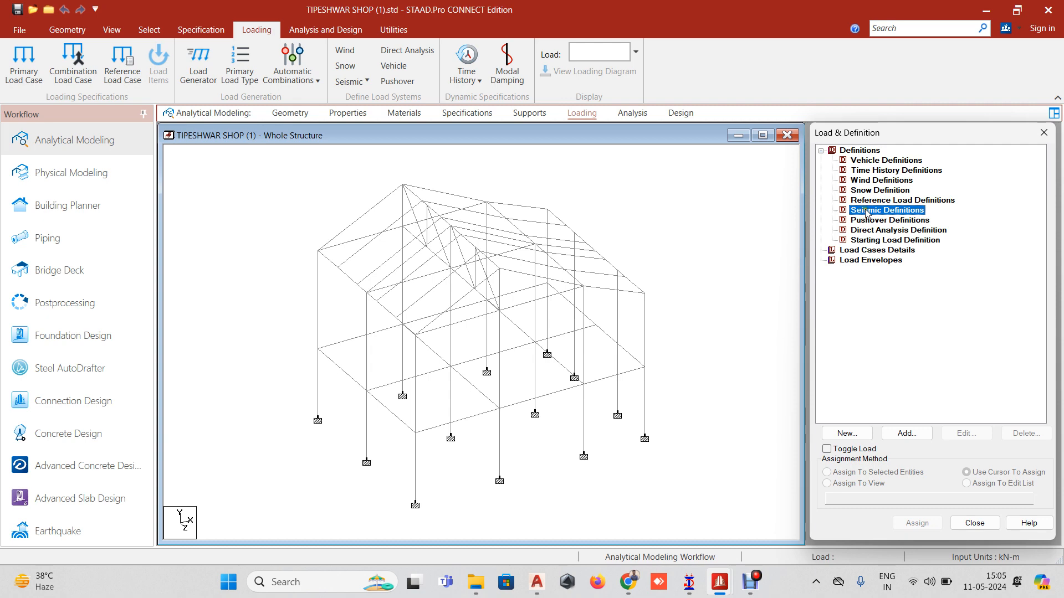
{"action": "left_click", "coordinate": [906, 434]}
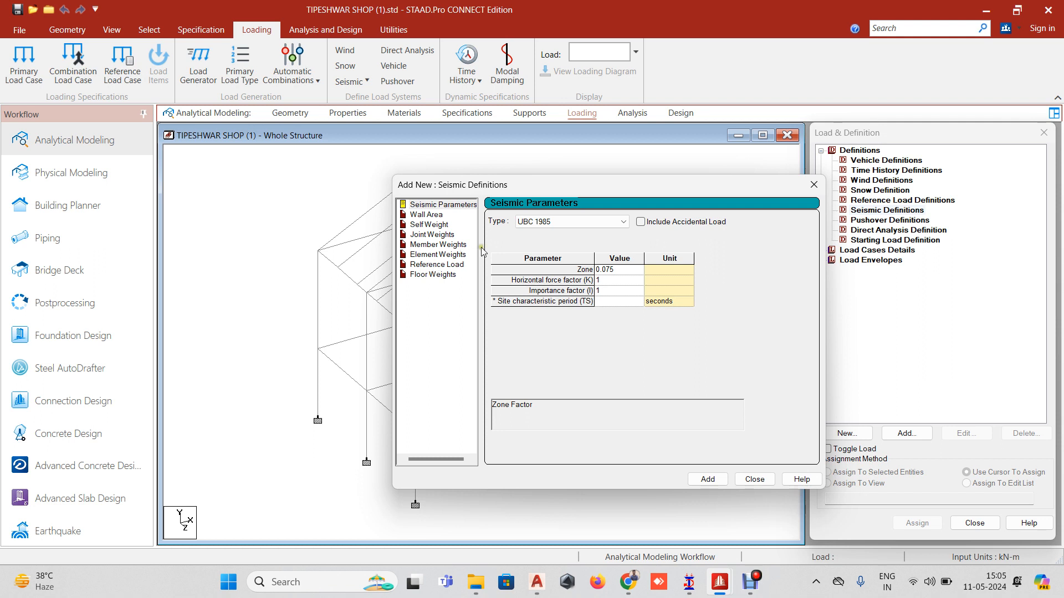
{"action": "left_click", "coordinate": [565, 221]}
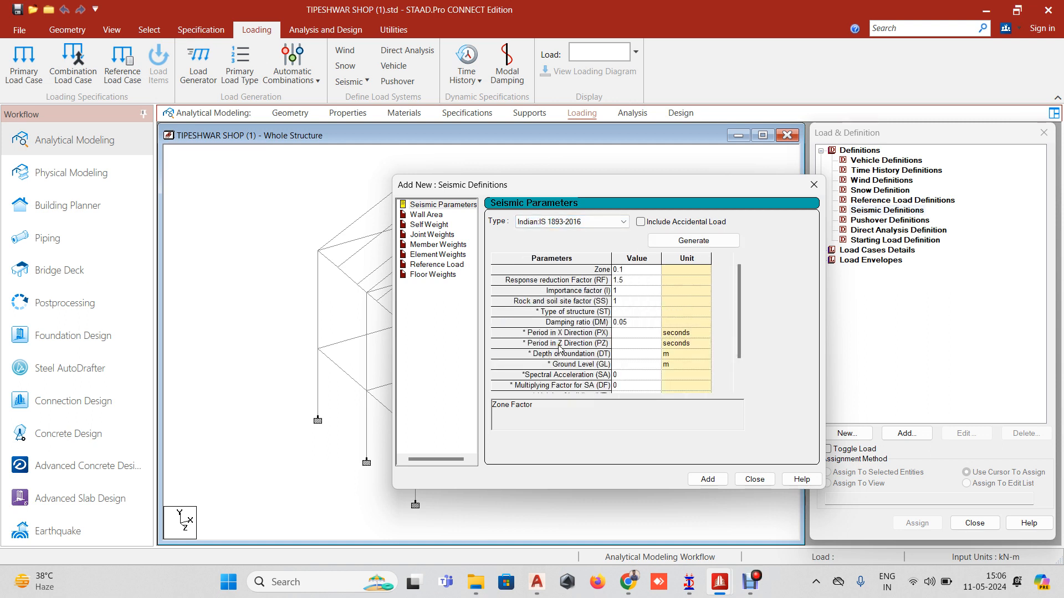
Open the IS:1893 seismic parameter generator and define the zone factor by zone, choosing zone III
{"action": "left_click", "coordinate": [693, 240]}
{"action": "left_click", "coordinate": [535, 248]}
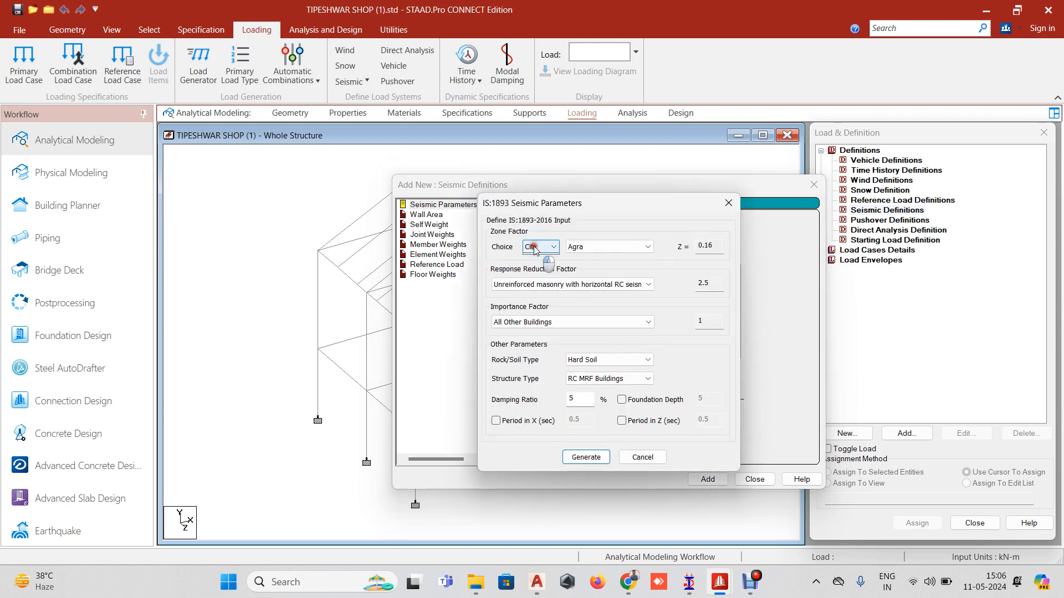
{"action": "left_click", "coordinate": [535, 264]}
{"action": "left_click", "coordinate": [620, 250]}
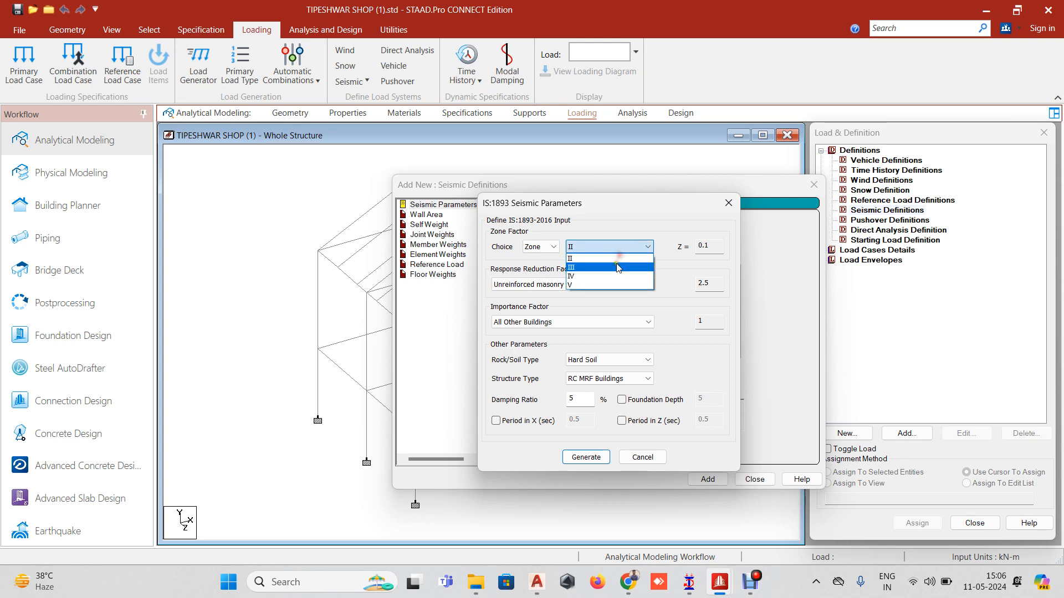
{"action": "left_click", "coordinate": [619, 267]}
Set the response reduction factor to RC buildings with Special Moment Resisting Frame, and open the list of structural system options again
{"action": "left_click", "coordinate": [604, 285]}
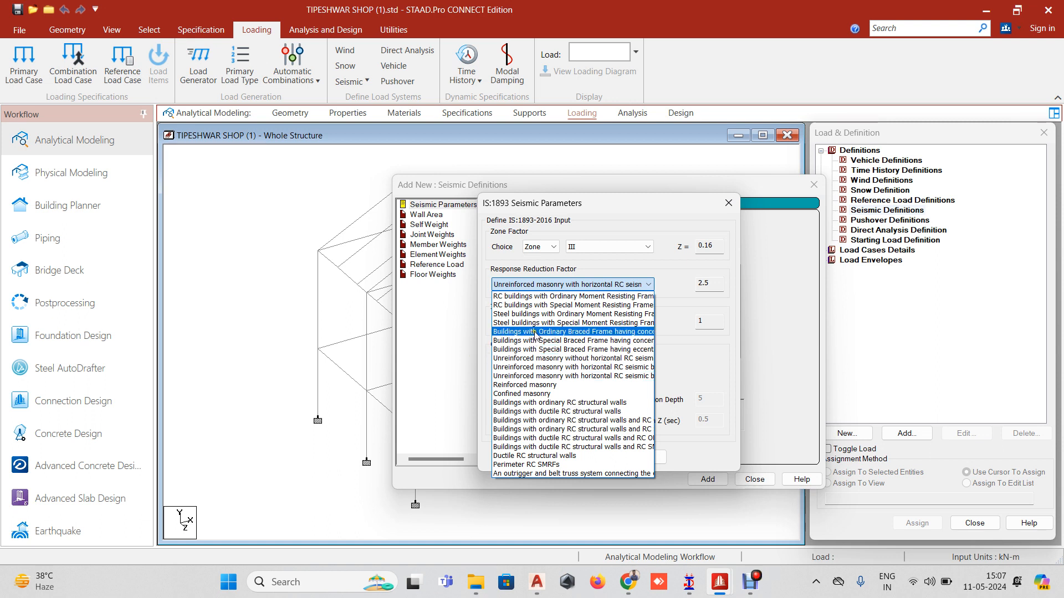
{"action": "left_click", "coordinate": [522, 300]}
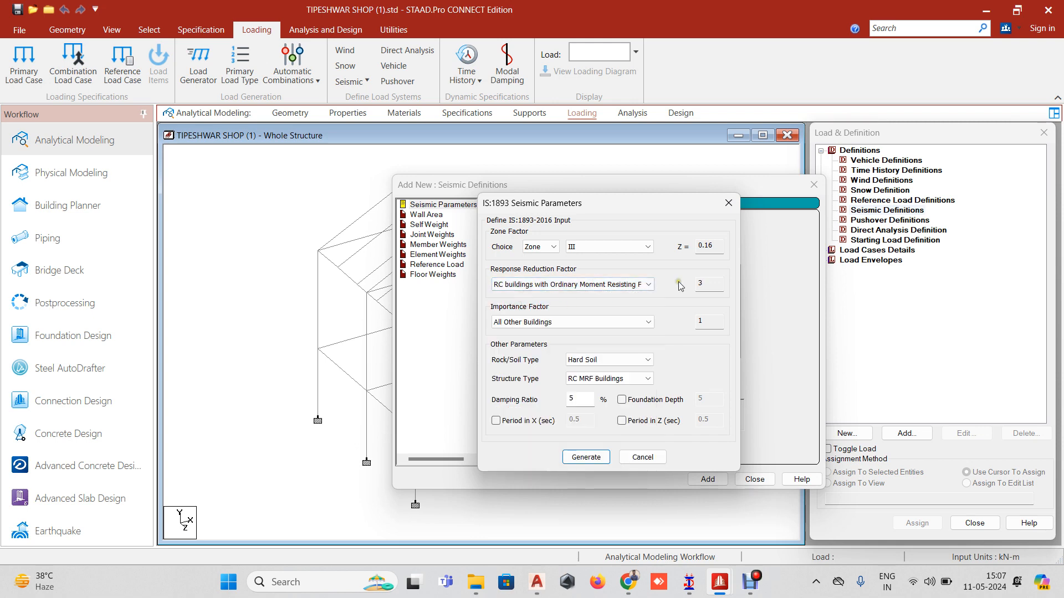
{"action": "left_click", "coordinate": [623, 283]}
{"action": "left_click", "coordinate": [580, 305]}
{"action": "left_click", "coordinate": [618, 285]}
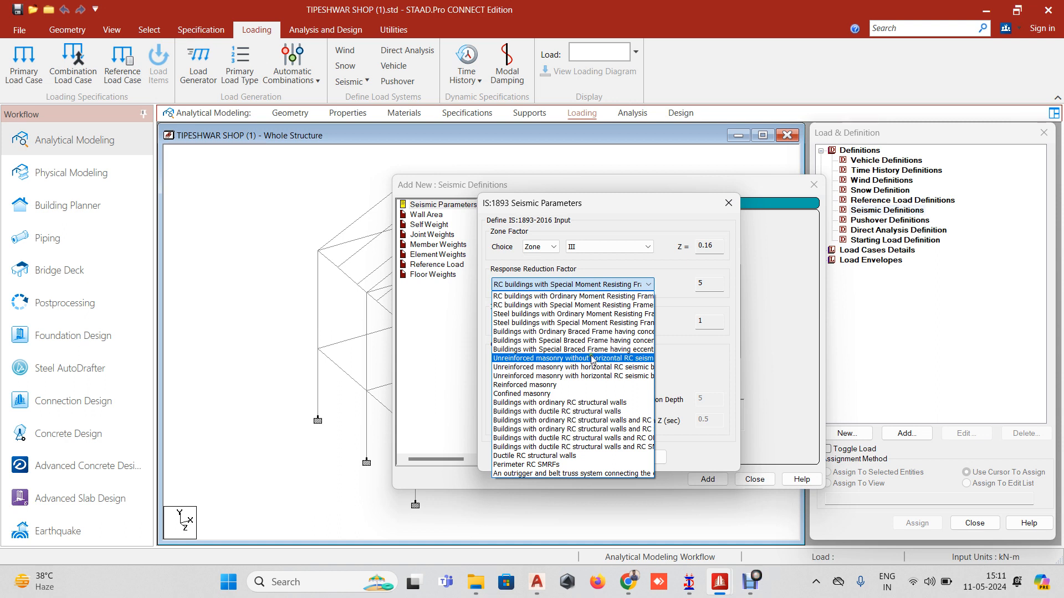
Switch to the STEEL SHED-RM model and check the response reduction factor in its IS 1893-2016 seismic definition
{"action": "mouse_move", "coordinate": [719, 582]}
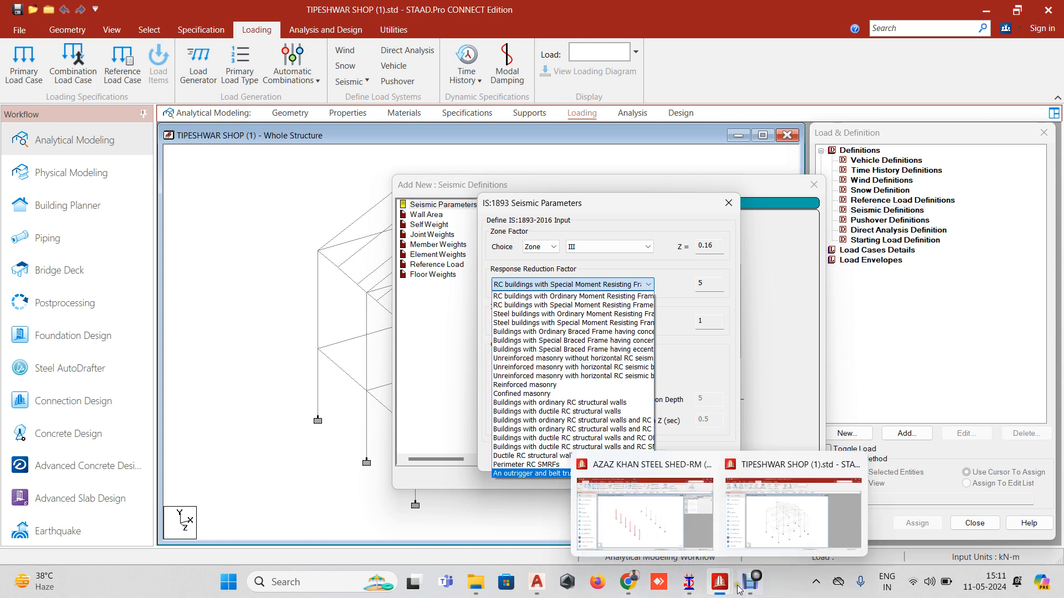
{"action": "left_click", "coordinate": [656, 543]}
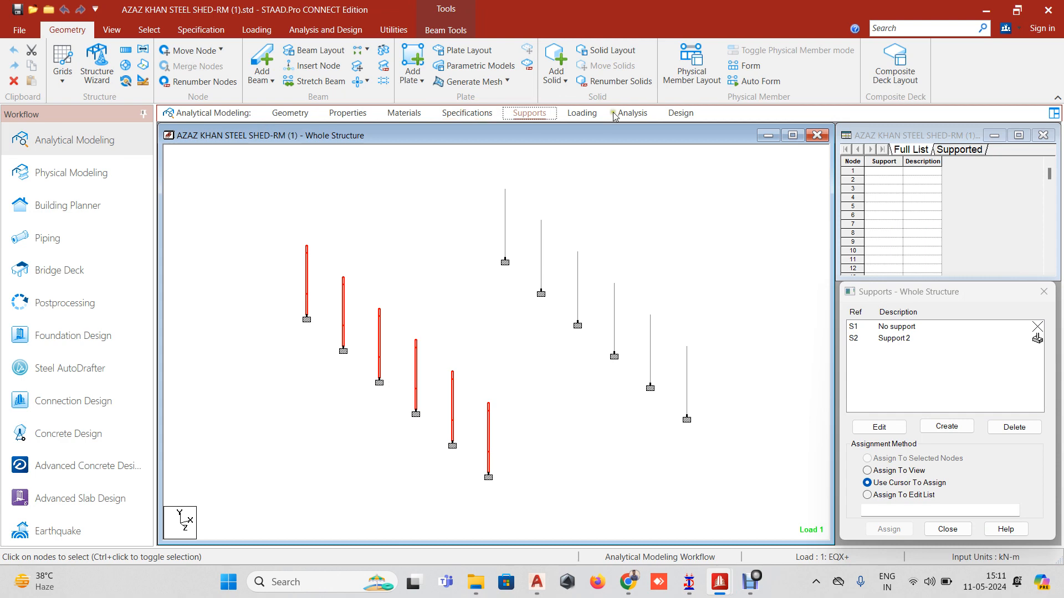
{"action": "left_click", "coordinate": [583, 112]}
{"action": "left_click", "coordinate": [821, 151]}
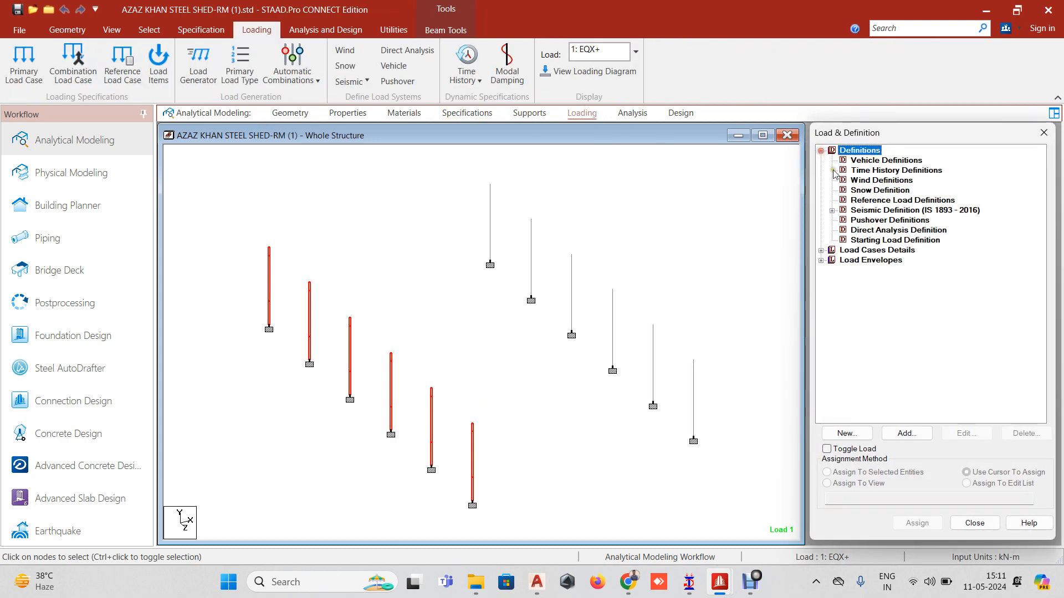
{"action": "left_click", "coordinate": [831, 211]}
{"action": "double_click", "coordinate": [864, 220]}
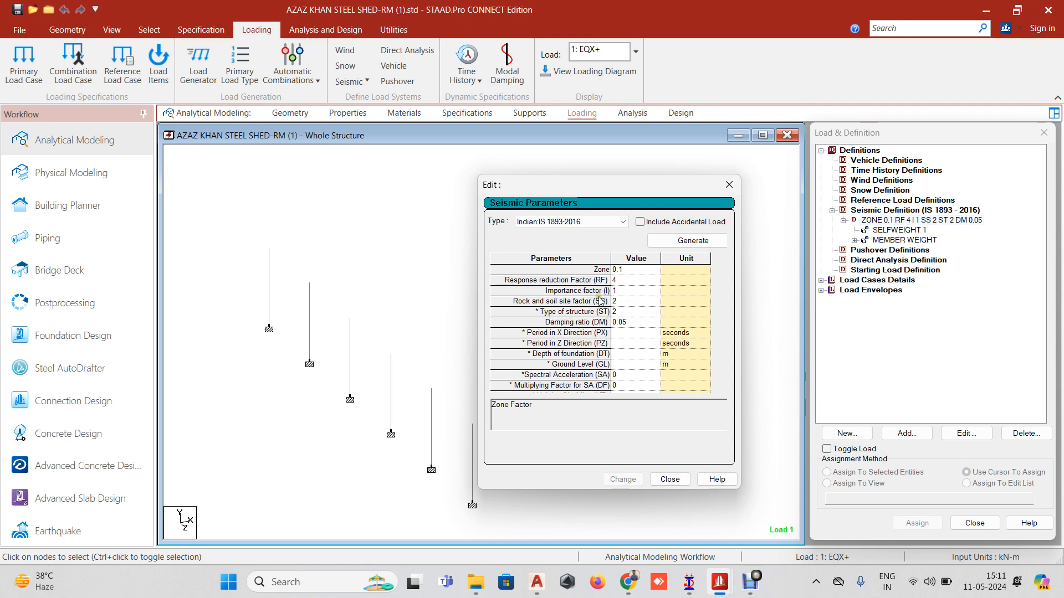
{"action": "left_click", "coordinate": [564, 280]}
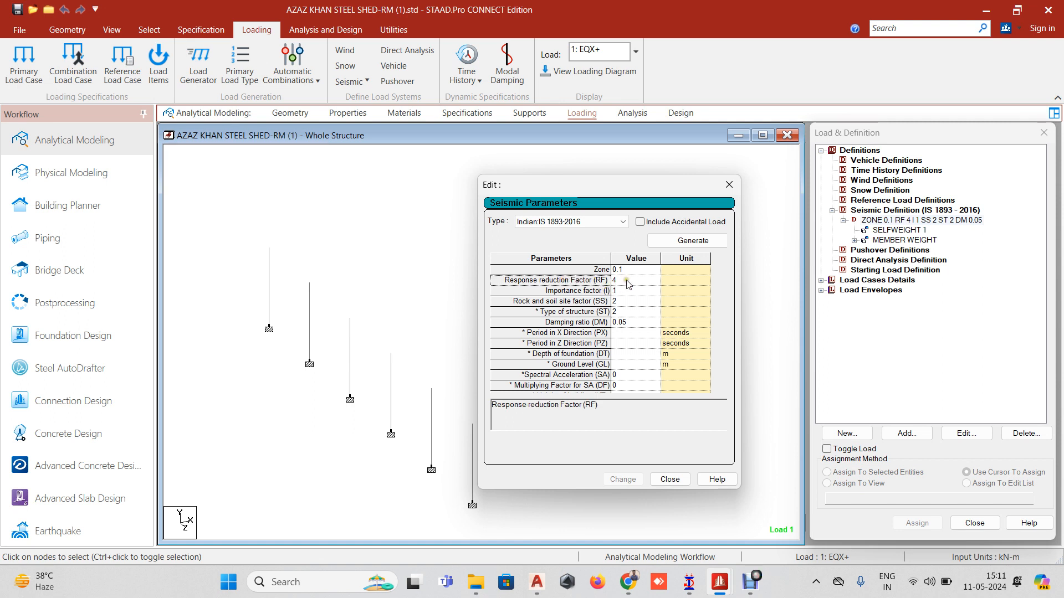
{"action": "left_click", "coordinate": [626, 280]}
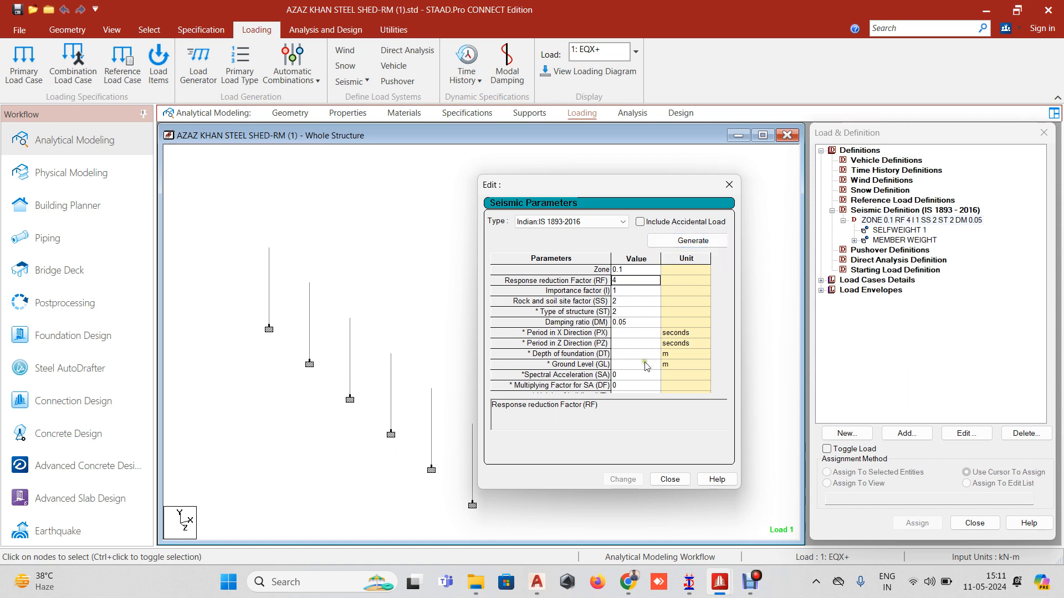
Switch to File Explorer and search the construction project folder on drive D: for 1893
{"action": "left_click", "coordinate": [486, 580]}
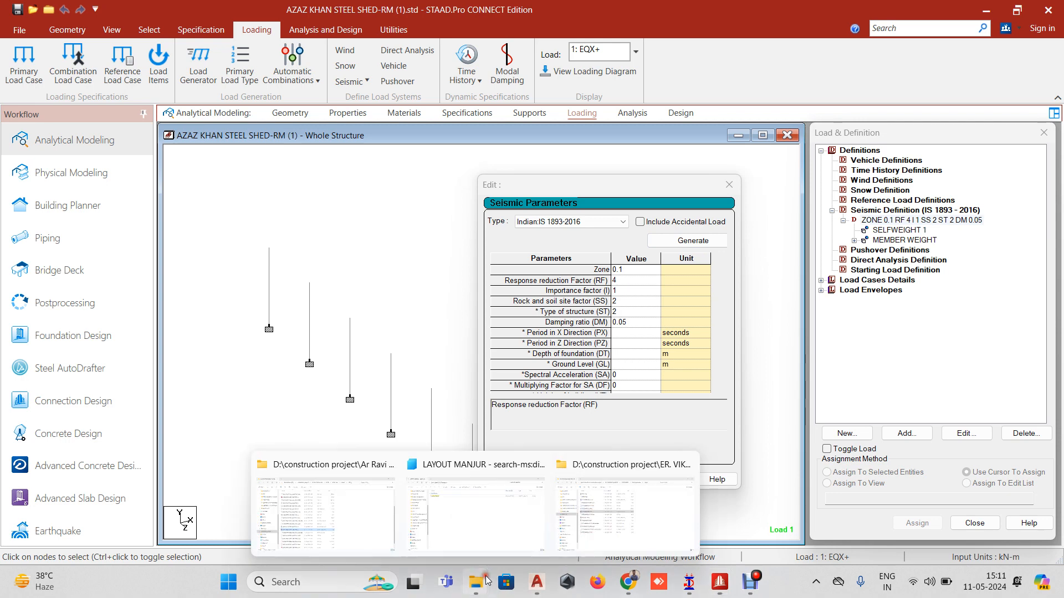
{"action": "left_click", "coordinate": [332, 515]}
{"action": "left_click", "coordinate": [89, 415]}
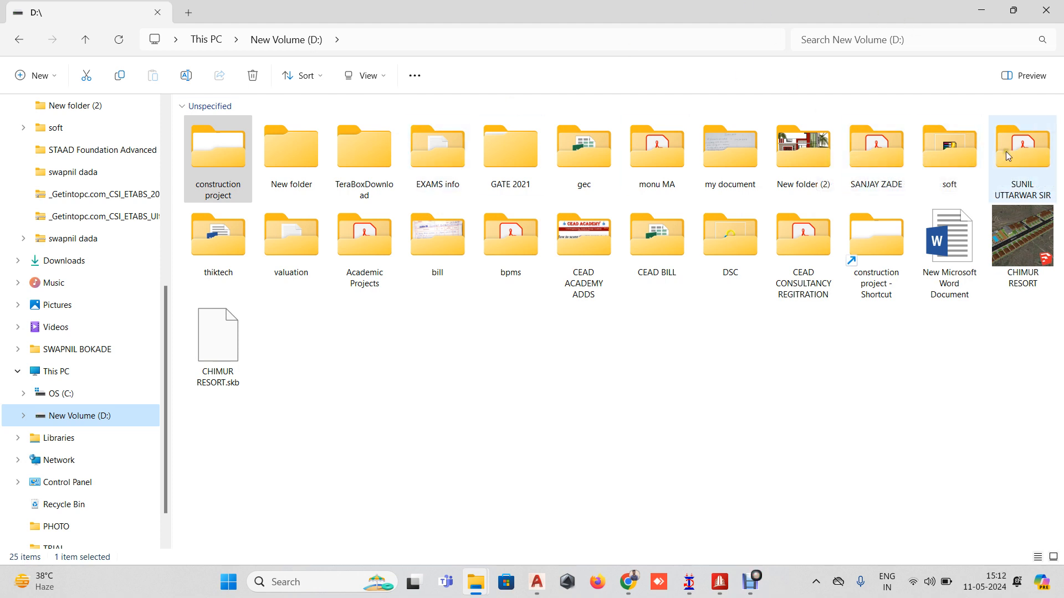
{"action": "left_click", "coordinate": [866, 260]}
{"action": "double_click", "coordinate": [866, 261]}
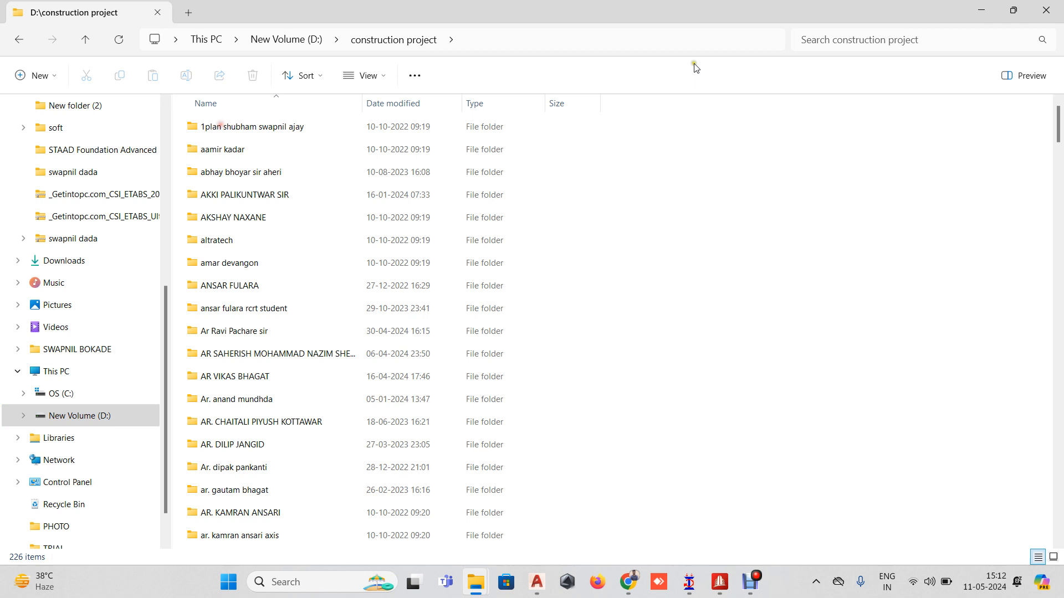
{"action": "left_click", "coordinate": [836, 35]}
{"action": "type", "text": "1"}
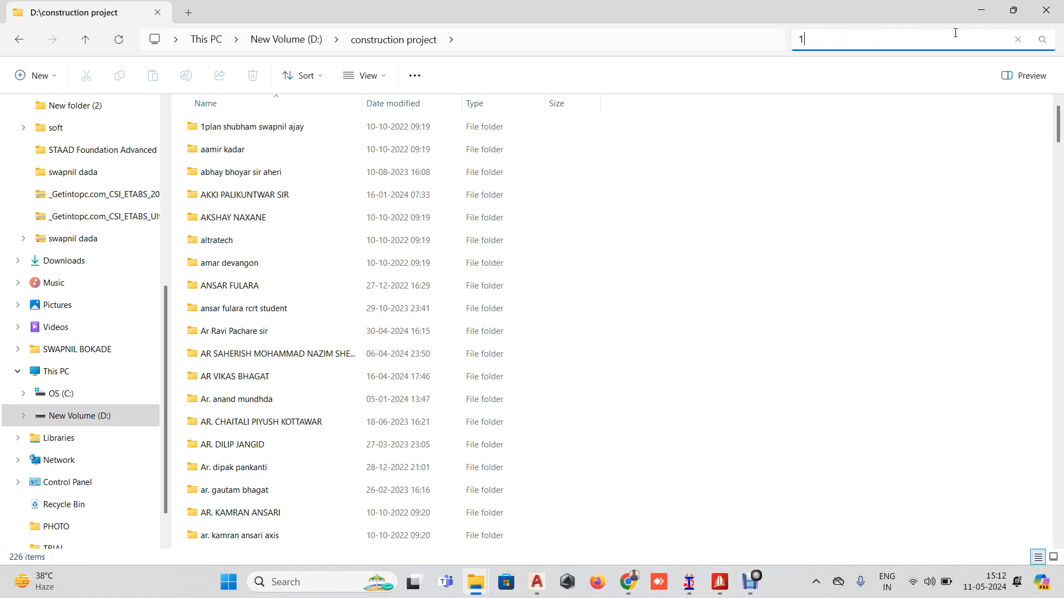
{"action": "type", "text": "893"}
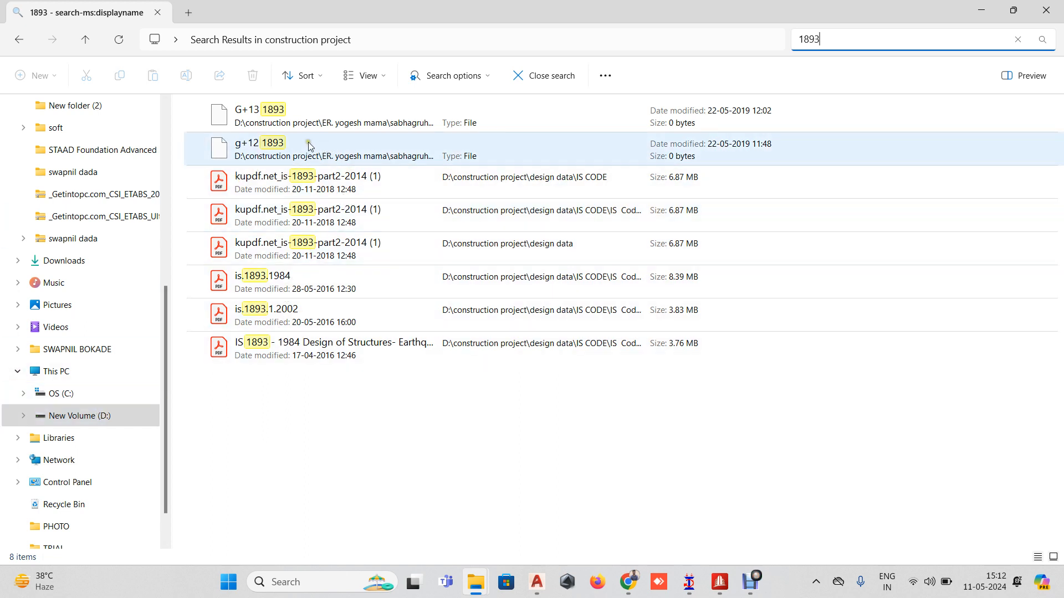
{"action": "left_click", "coordinate": [105, 416]}
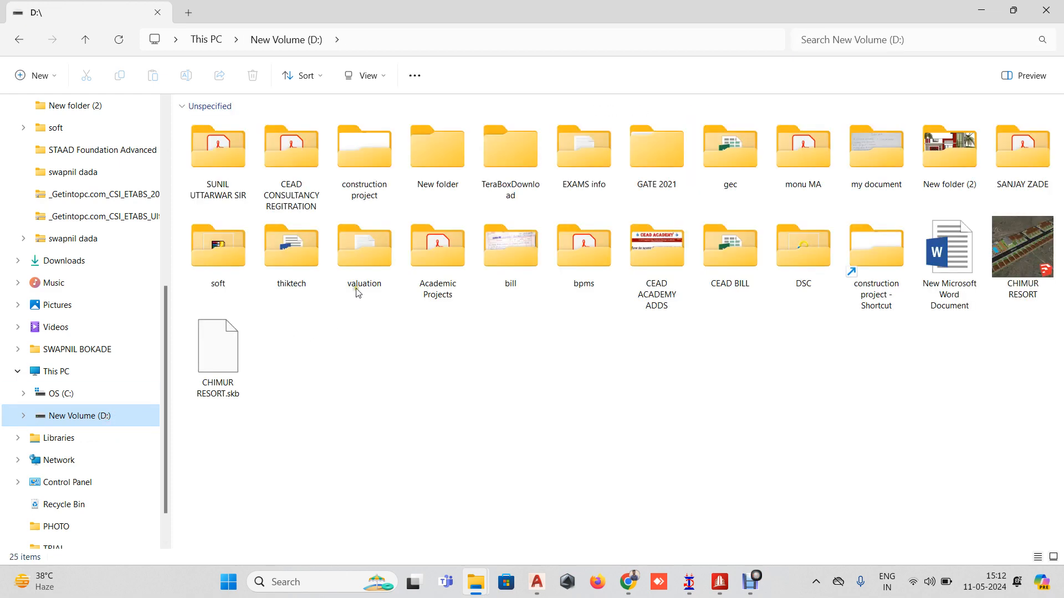
{"action": "double_click", "coordinate": [887, 270]}
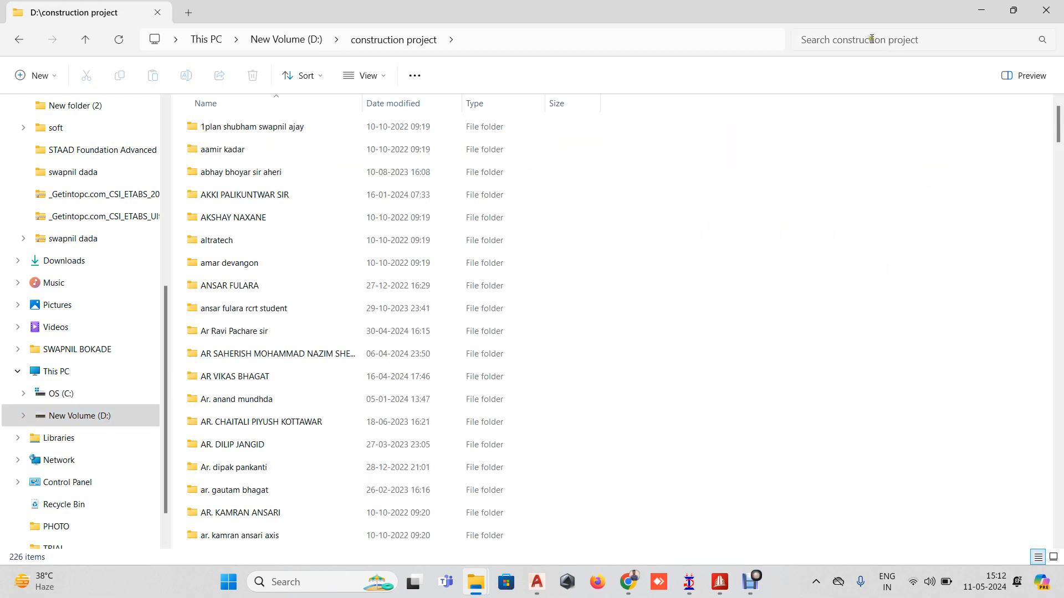
{"action": "left_click", "coordinate": [221, 262]}
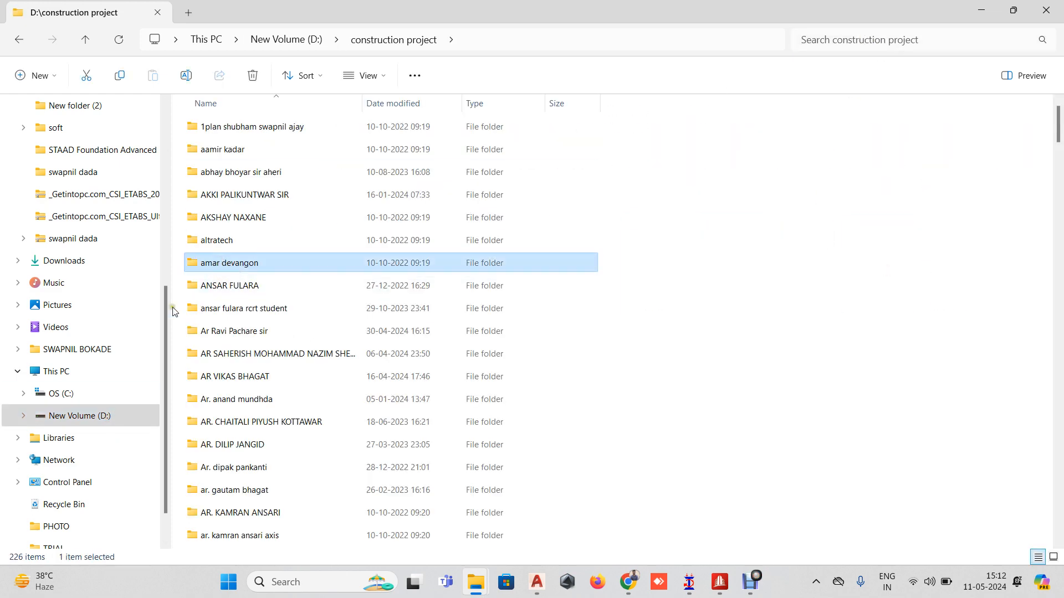
Look through the IS Codes folder inside Academic Projects on drive D: for the seismic code, and return to Academic Projects
{"action": "left_click", "coordinate": [106, 415]}
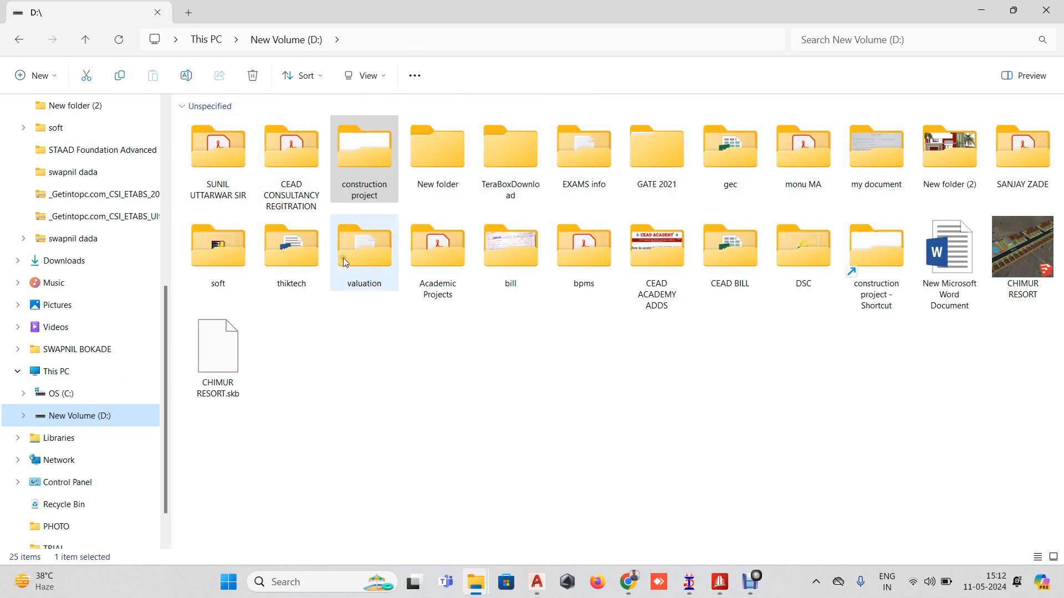
{"action": "left_click", "coordinate": [455, 268]}
{"action": "double_click", "coordinate": [455, 267]}
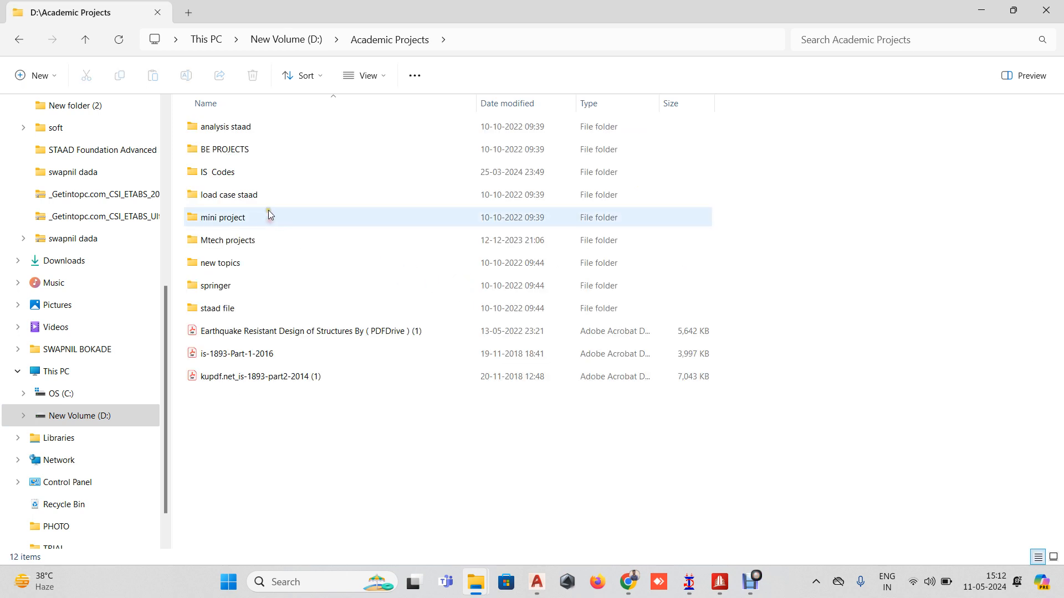
{"action": "double_click", "coordinate": [254, 173]}
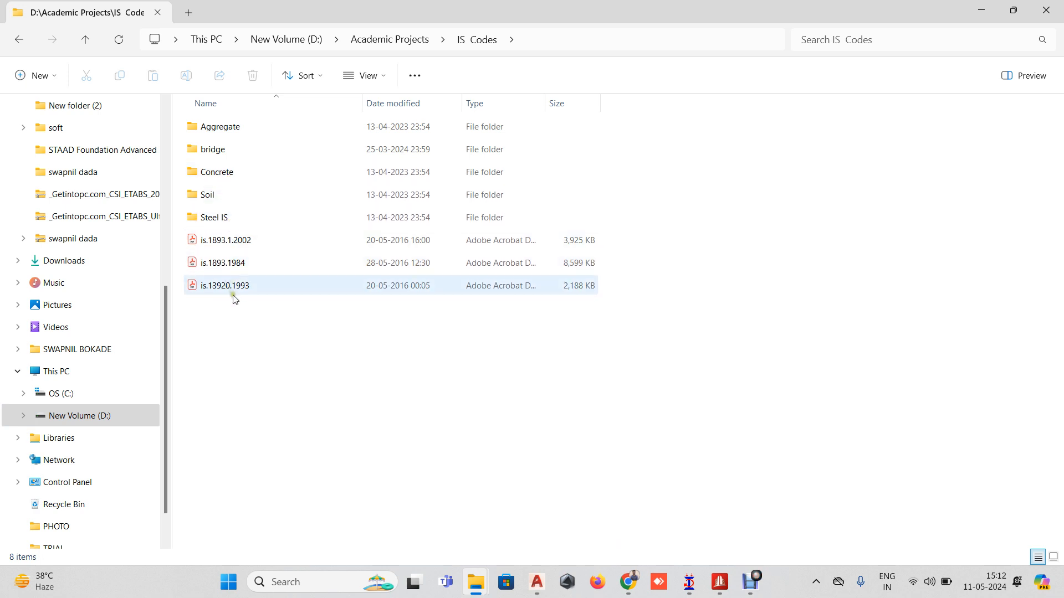
{"action": "left_click", "coordinate": [19, 39]}
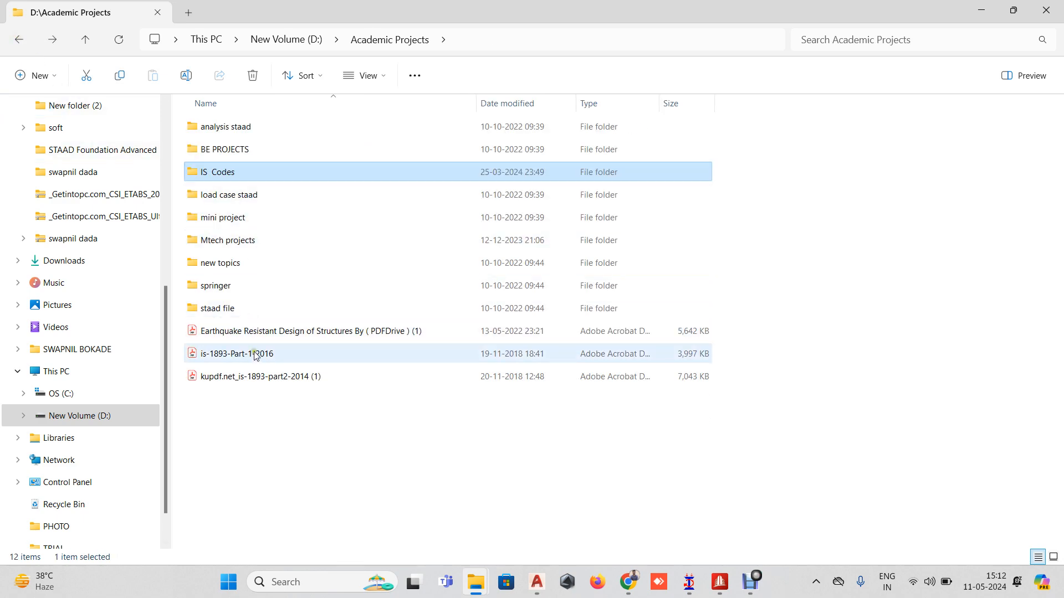
Open is-1893-Part-1-2016.pdf from Academic Projects, close the tools pane, and go to the seismic zone map of India on page 14
{"action": "double_click", "coordinate": [254, 355]}
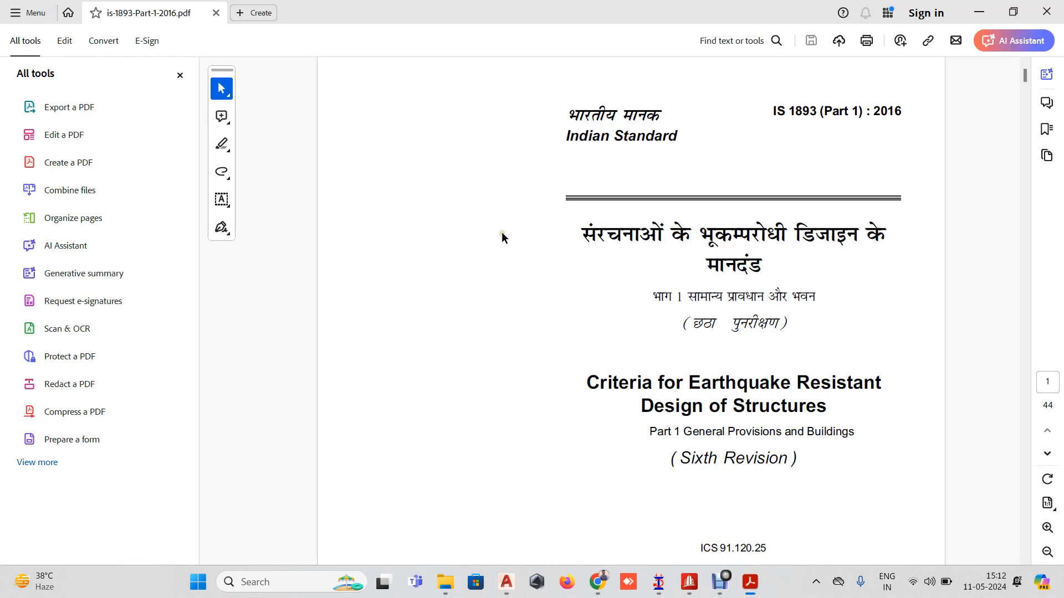
{"action": "scroll", "coordinate": [503, 243], "scroll_direction": "down", "scroll_amount": 15}
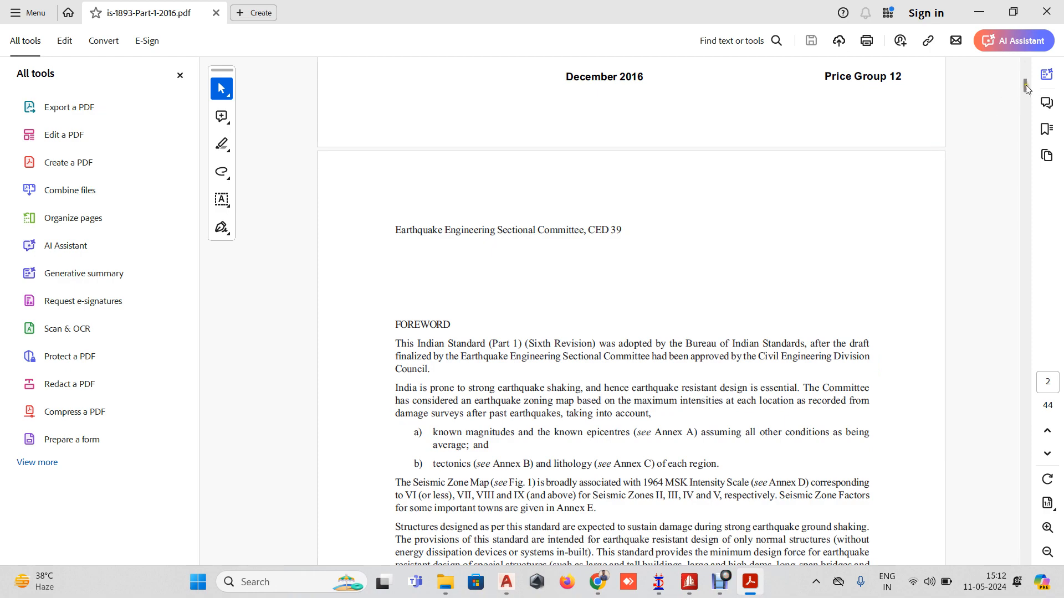
{"action": "left_click_drag", "start_coordinate": [1025, 87], "coordinate": [1026, 154]}
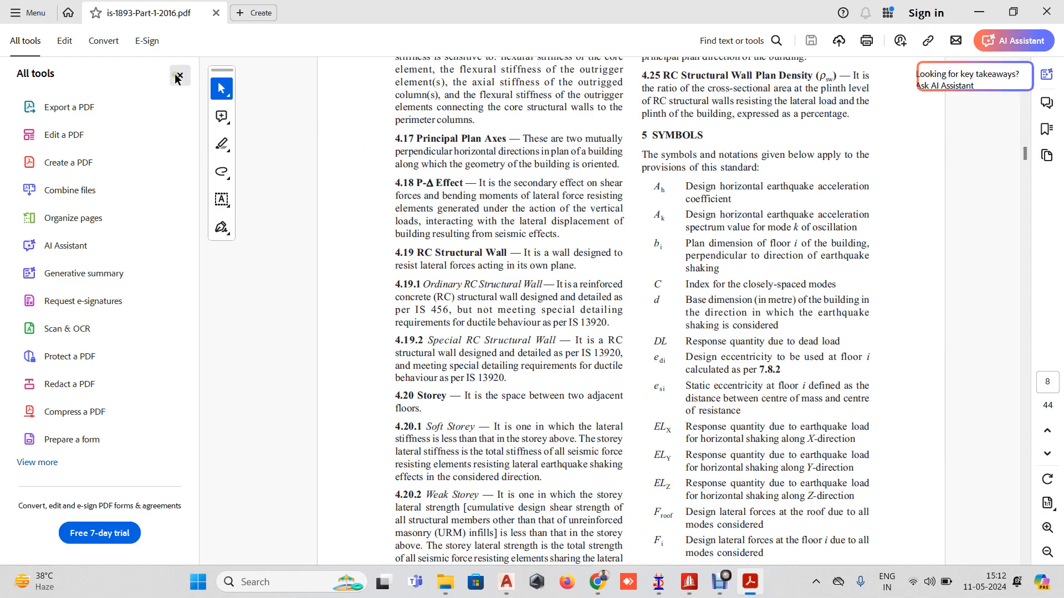
{"action": "left_click", "coordinate": [178, 75]}
{"action": "scroll", "coordinate": [538, 285], "scroll_direction": "up", "scroll_amount": 5, "text": "ctrl"}
{"action": "scroll", "coordinate": [537, 285], "scroll_direction": "down", "scroll_amount": 5, "text": "ctrl"}
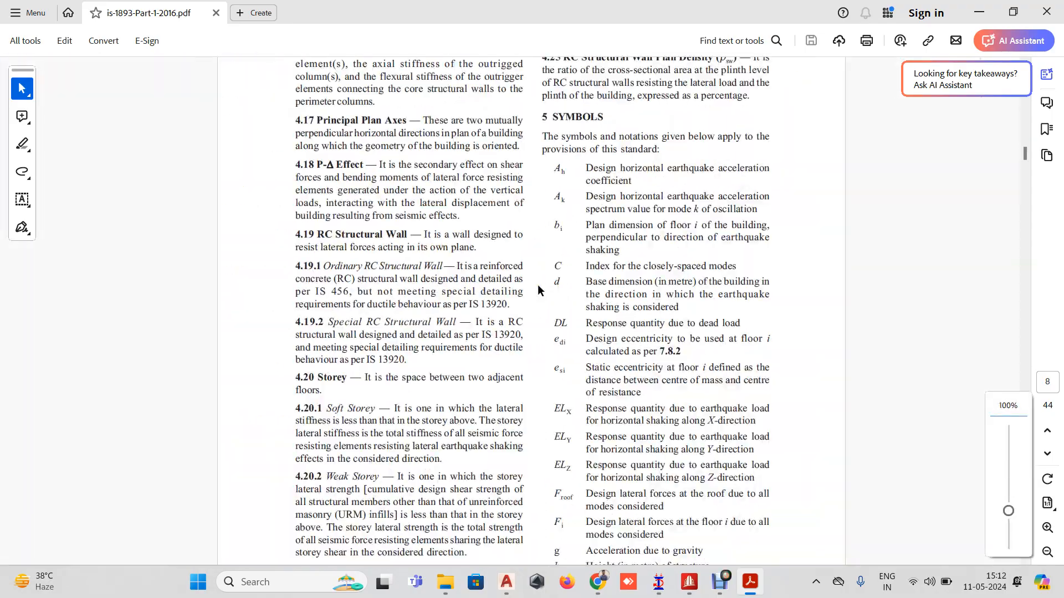
{"action": "scroll", "coordinate": [538, 284], "scroll_direction": "down", "scroll_amount": 6}
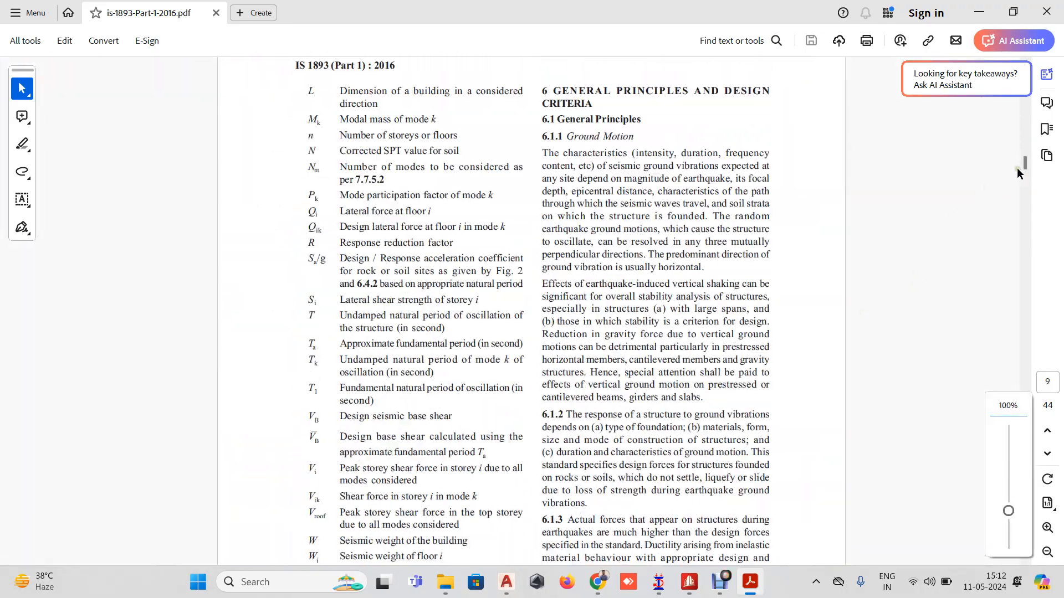
{"action": "left_click_drag", "start_coordinate": [1025, 164], "coordinate": [1026, 221]}
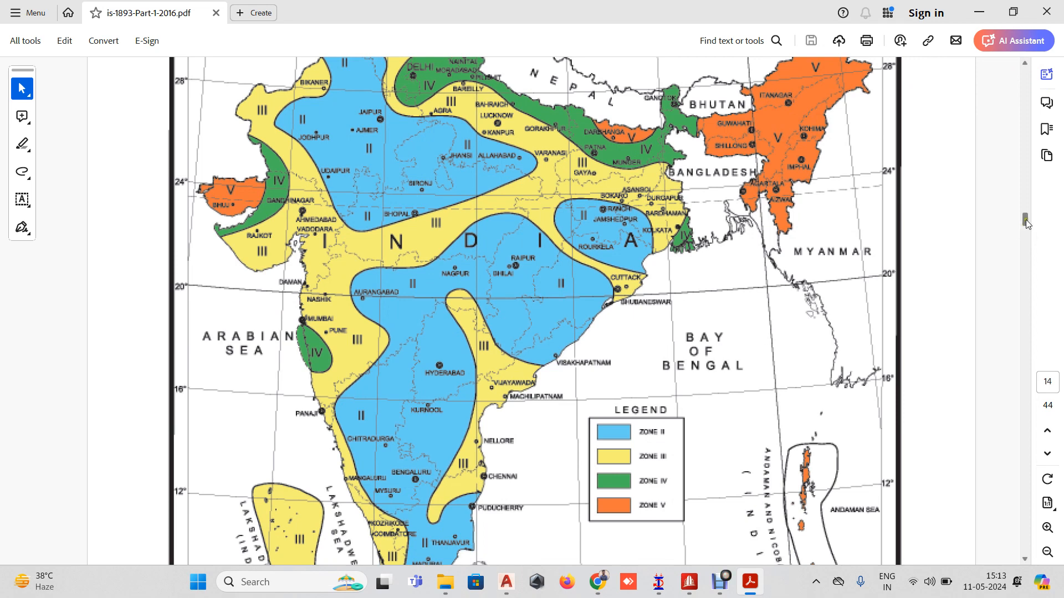
Go past the Table 4 soil classification to Table 8 Importance Factor on page 21, and read the important service and community buildings category
{"action": "left_click_drag", "start_coordinate": [1025, 222], "coordinate": [1029, 239]}
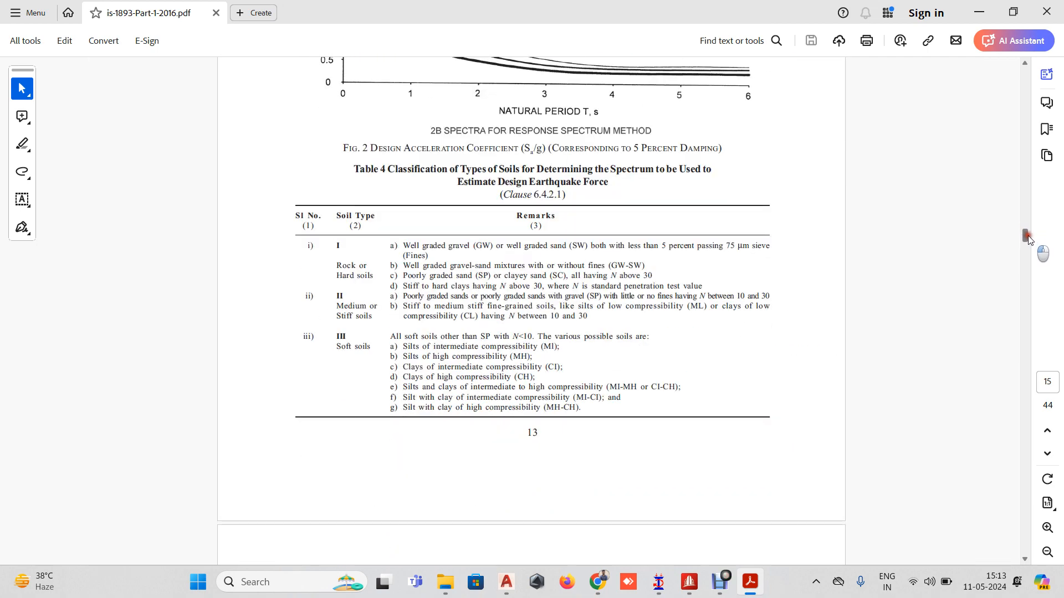
{"action": "left_click_drag", "start_coordinate": [1028, 239], "coordinate": [1024, 298]}
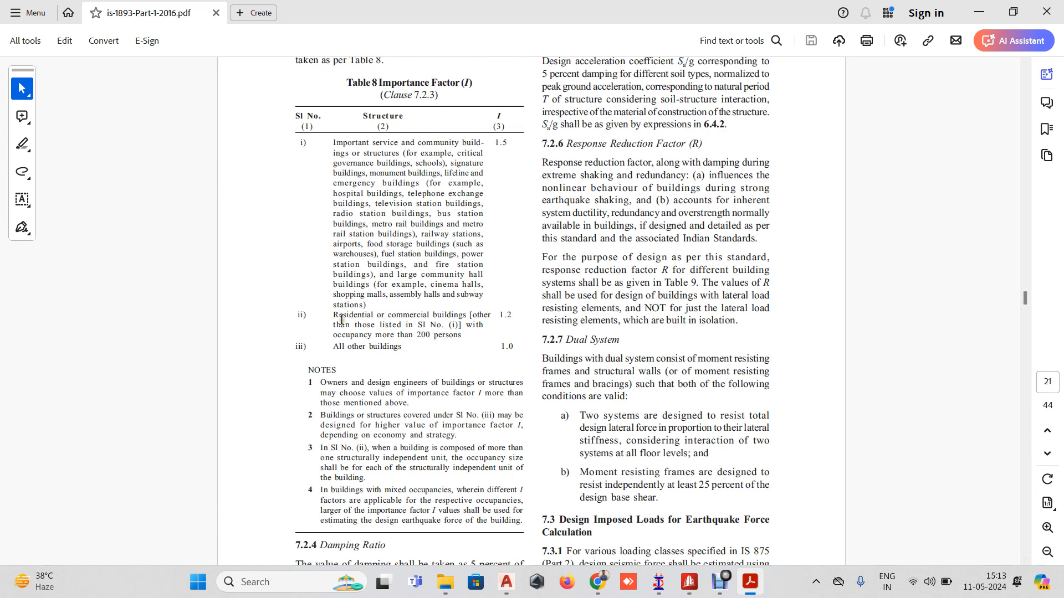
{"action": "left_click_drag", "start_coordinate": [336, 143], "coordinate": [446, 298]}
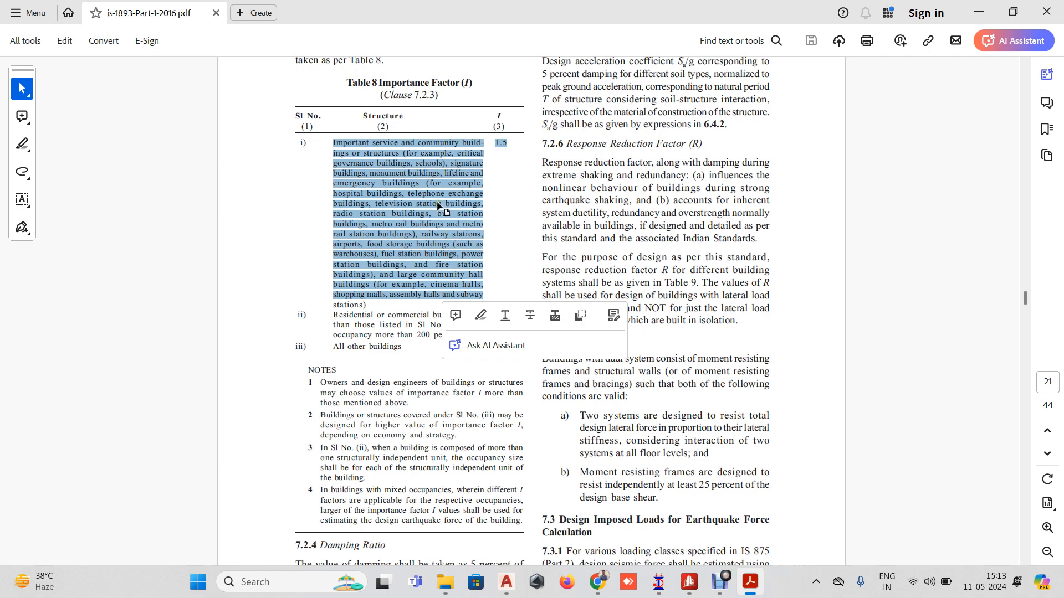
{"action": "scroll", "coordinate": [441, 205], "scroll_direction": "up", "scroll_amount": 5, "text": "ctrl"}
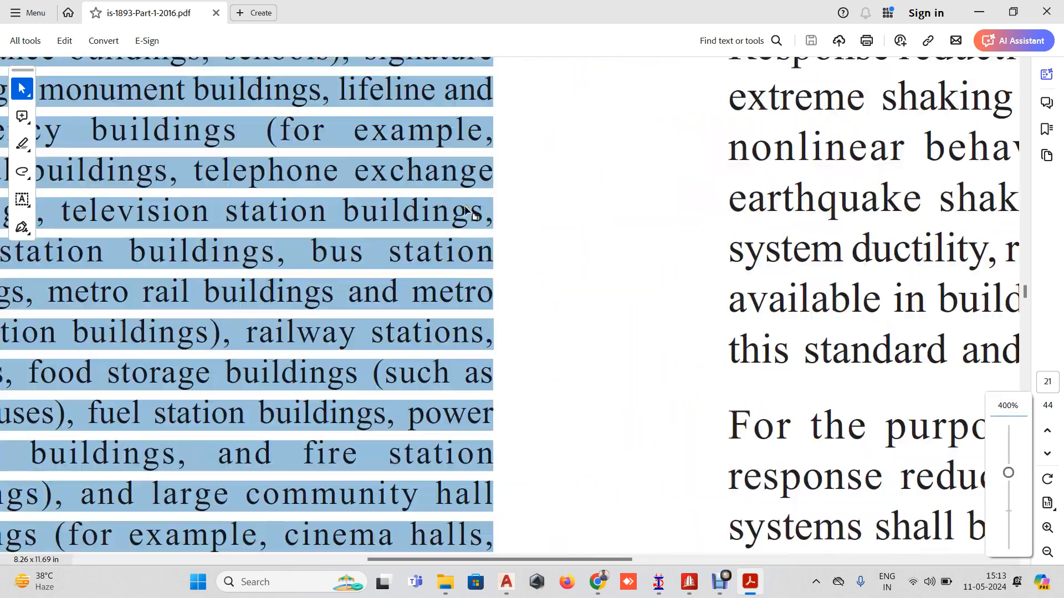
{"action": "scroll", "coordinate": [503, 207], "scroll_direction": "up", "scroll_amount": 3}
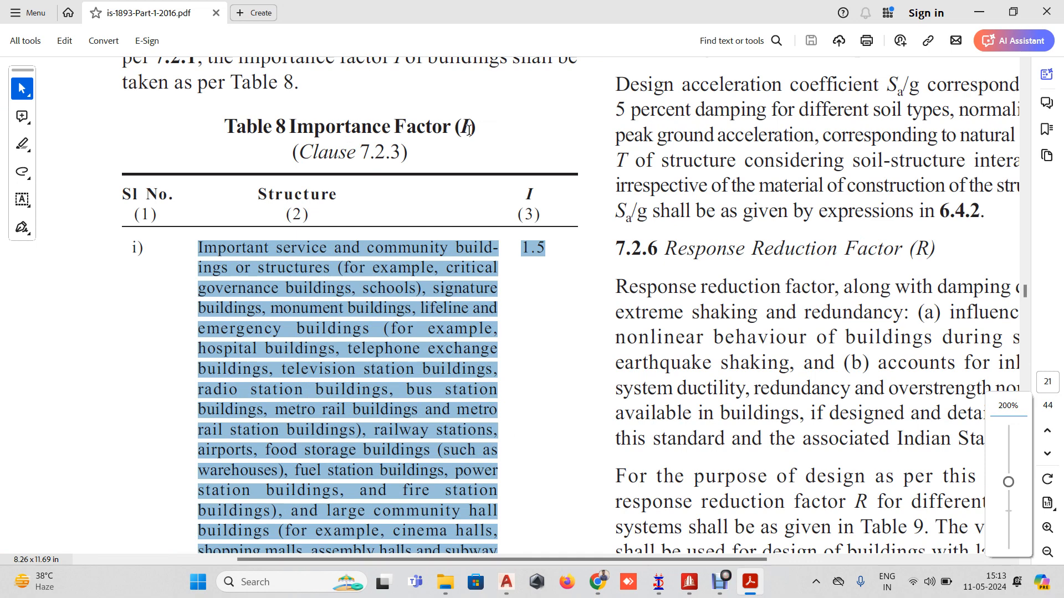
{"action": "scroll", "coordinate": [377, 319], "scroll_direction": "up", "scroll_amount": 2, "text": "ctrl"}
{"action": "left_click", "coordinate": [391, 291]}
{"action": "scroll", "coordinate": [391, 291], "scroll_direction": "down", "scroll_amount": 2}
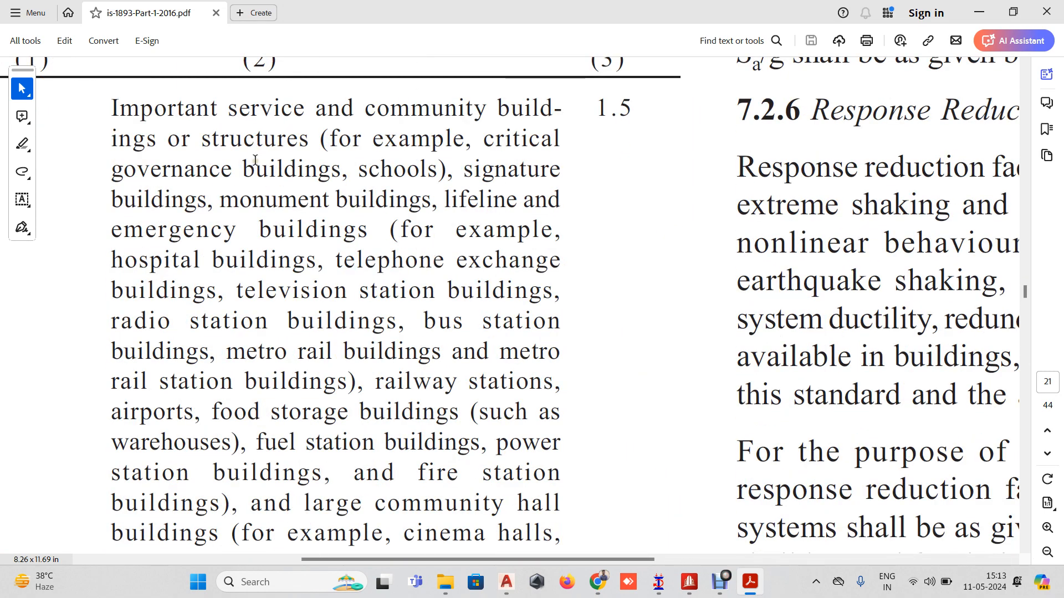
{"action": "scroll", "coordinate": [394, 203], "scroll_direction": "down", "scroll_amount": 1}
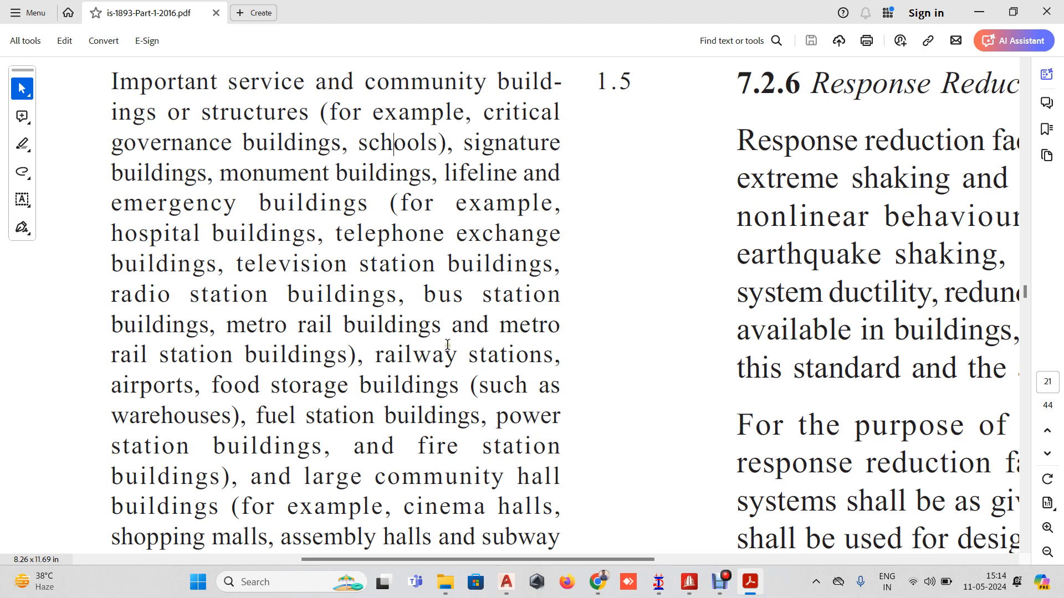
Examine the residential or commercial and all other buildings categories of Table 8, and highlight the residential or commercial entry
{"action": "scroll", "coordinate": [445, 356], "scroll_direction": "down", "scroll_amount": 5, "text": "ctrl"}
{"action": "scroll", "coordinate": [426, 439], "scroll_direction": "up", "scroll_amount": 5, "text": "ctrl"}
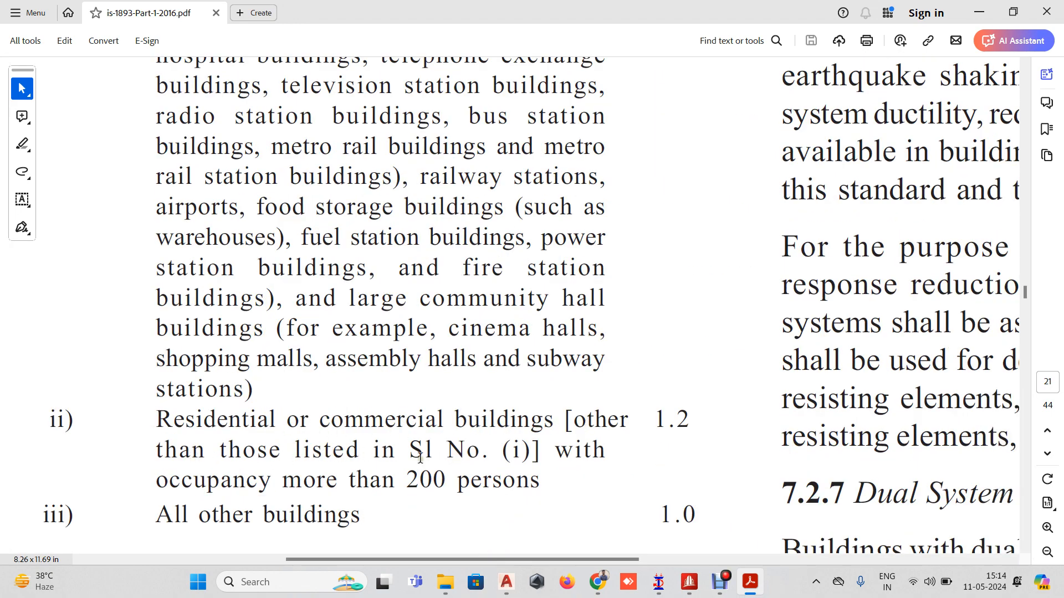
{"action": "scroll", "coordinate": [497, 443], "scroll_direction": "down", "scroll_amount": 1}
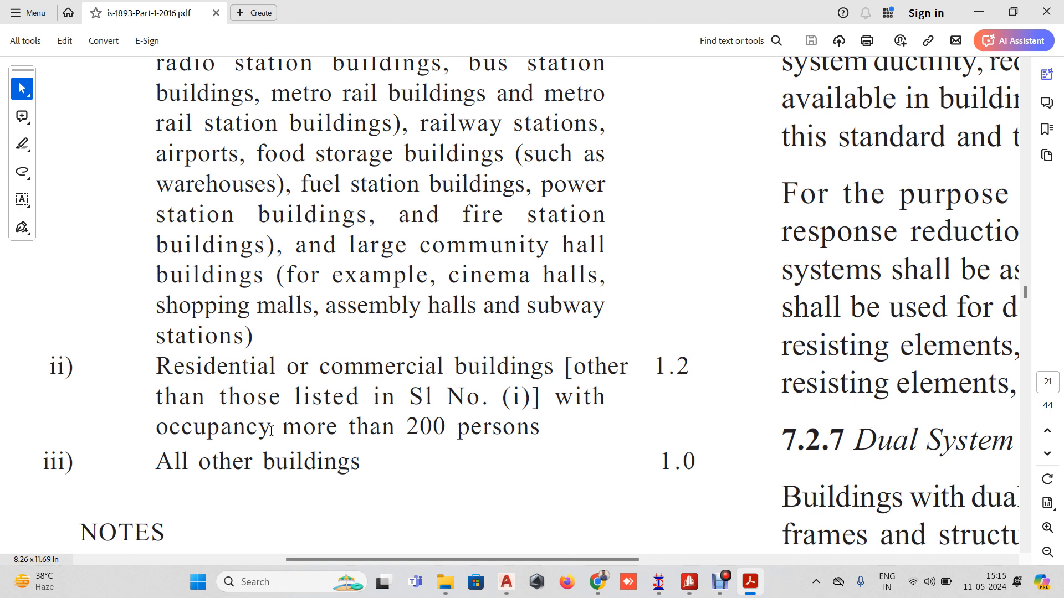
{"action": "scroll", "coordinate": [271, 429], "scroll_direction": "up", "scroll_amount": 5}
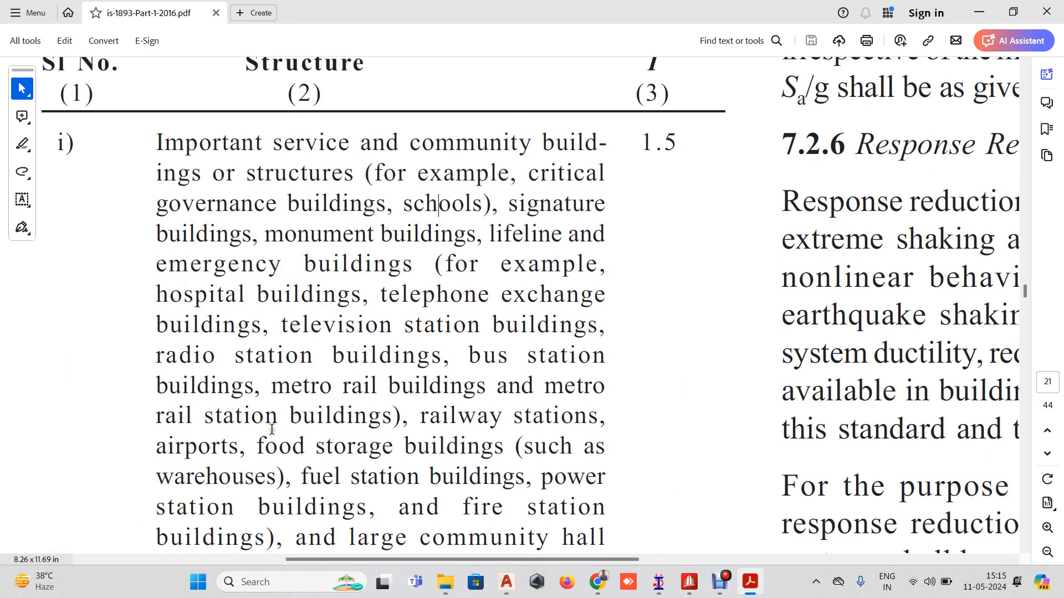
{"action": "scroll", "coordinate": [340, 244], "scroll_direction": "down", "scroll_amount": 4}
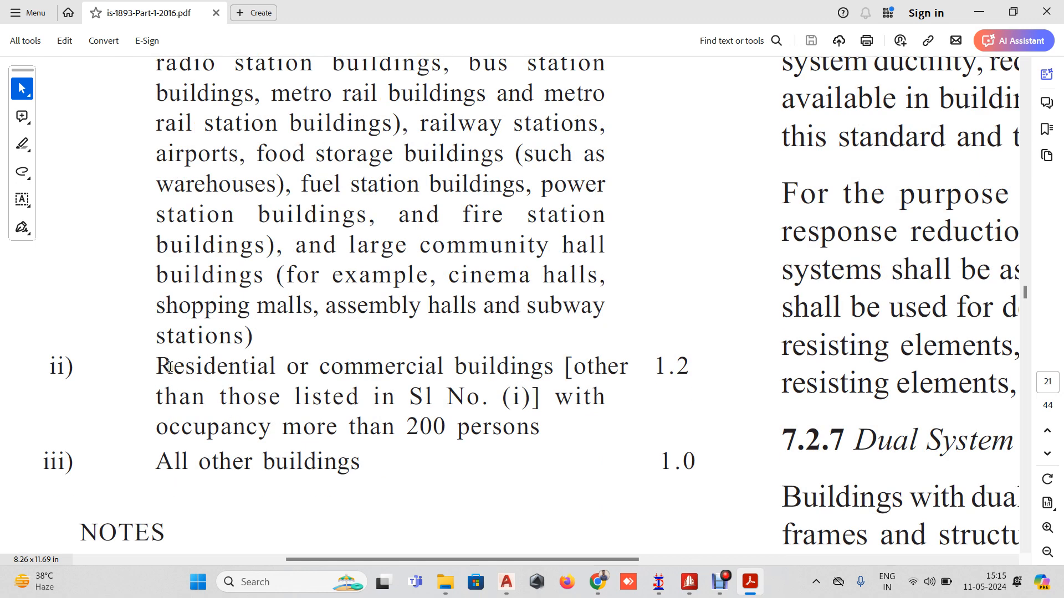
{"action": "left_click_drag", "start_coordinate": [167, 367], "coordinate": [565, 418]}
{"action": "scroll", "coordinate": [303, 216], "scroll_direction": "up", "scroll_amount": 3}
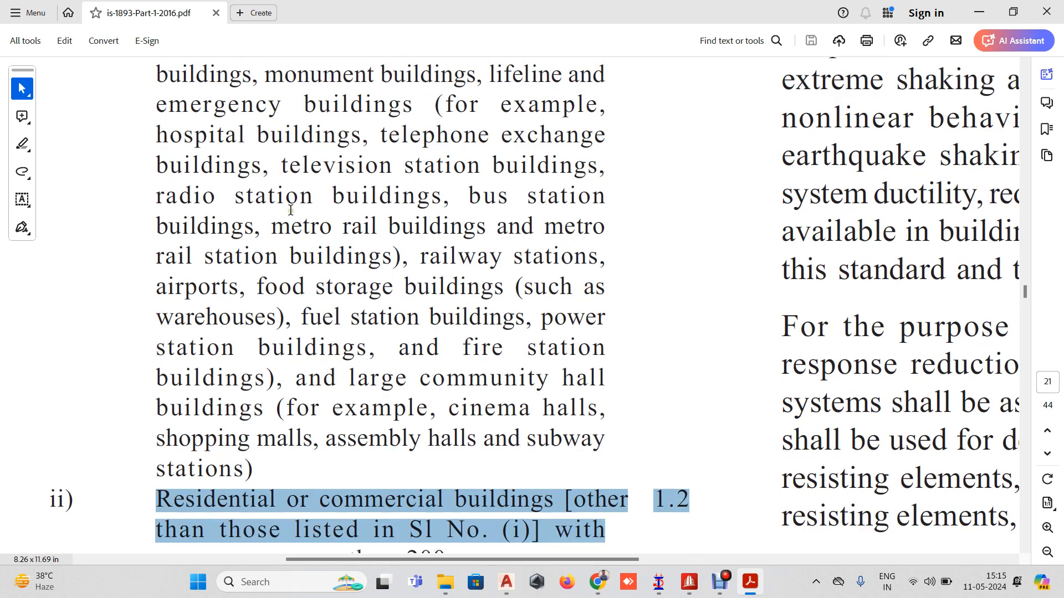
Reread the Table 8 examples of important buildings, highlighting critical governance buildings and comparing them with the residential category below
{"action": "scroll", "coordinate": [304, 217], "scroll_direction": "up", "scroll_amount": 1}
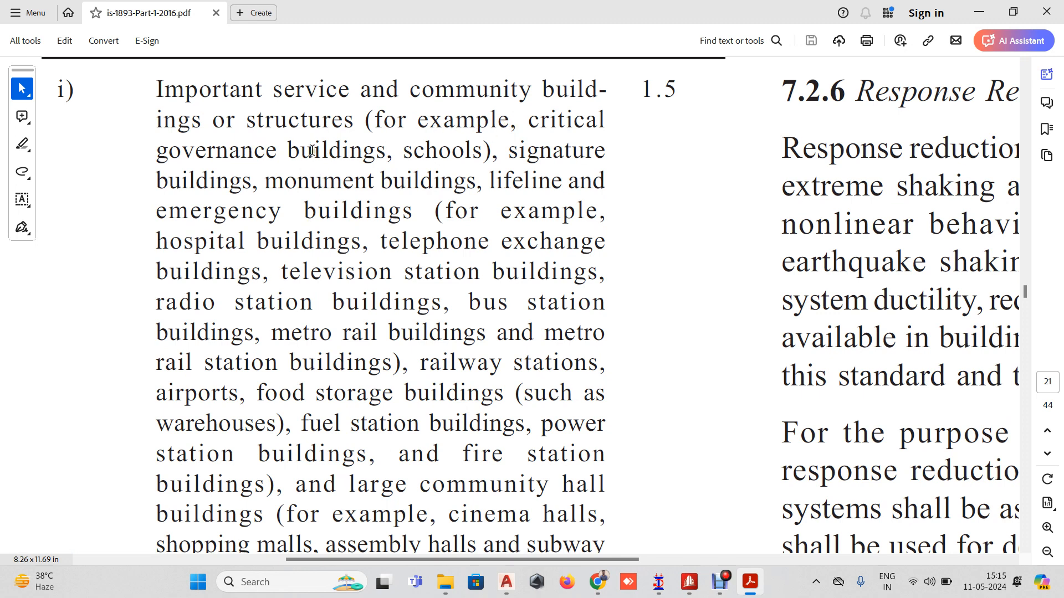
{"action": "left_click_drag", "start_coordinate": [525, 117], "coordinate": [394, 166]}
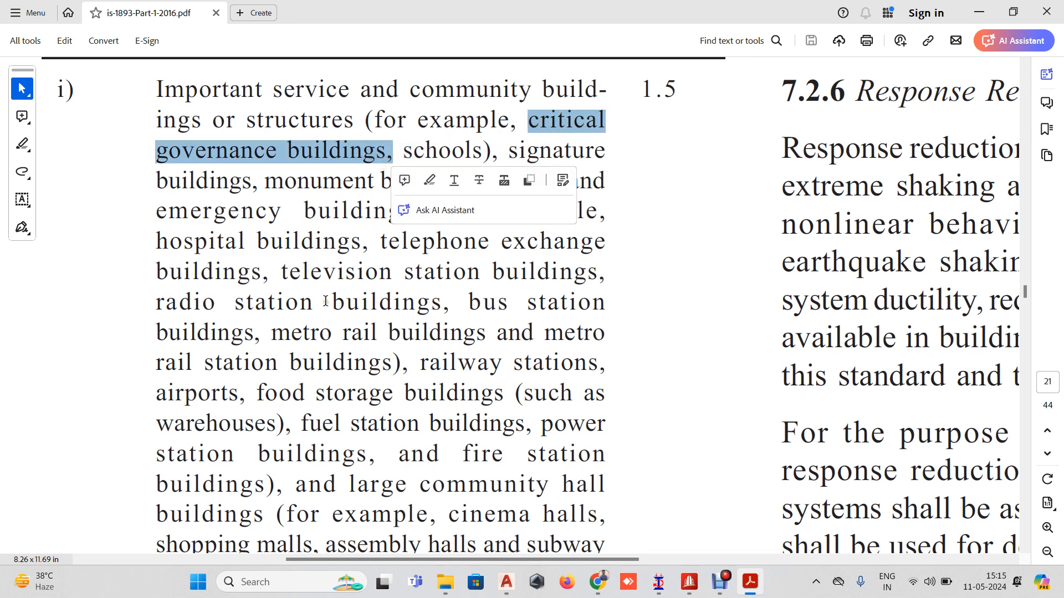
{"action": "left_click", "coordinate": [493, 280]}
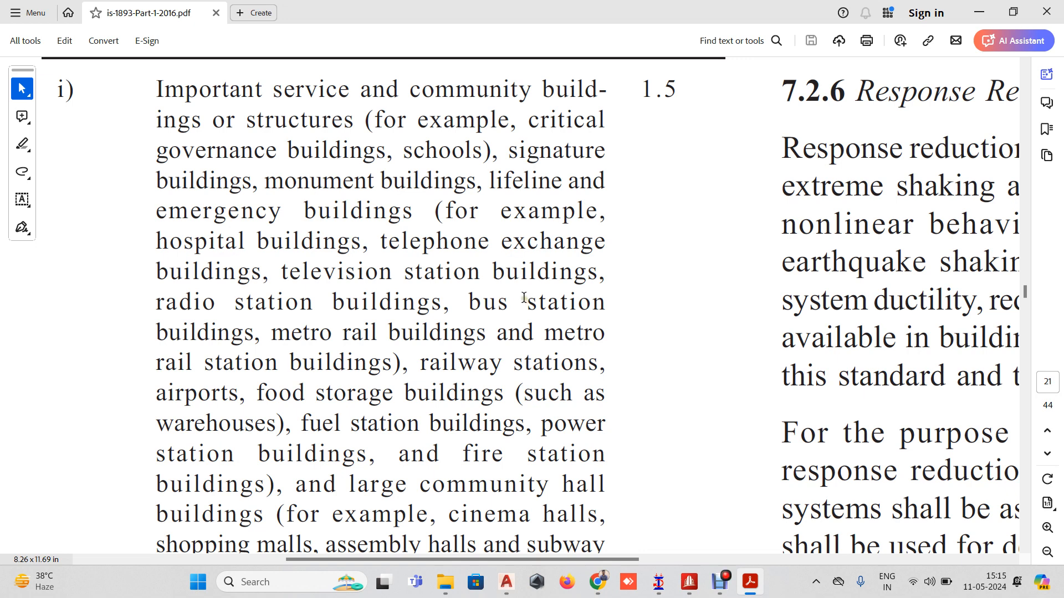
{"action": "scroll", "coordinate": [523, 294], "scroll_direction": "up", "scroll_amount": 1}
{"action": "scroll", "coordinate": [523, 294], "scroll_direction": "up", "scroll_amount": 2}
{"action": "scroll", "coordinate": [523, 295], "scroll_direction": "down", "scroll_amount": 1}
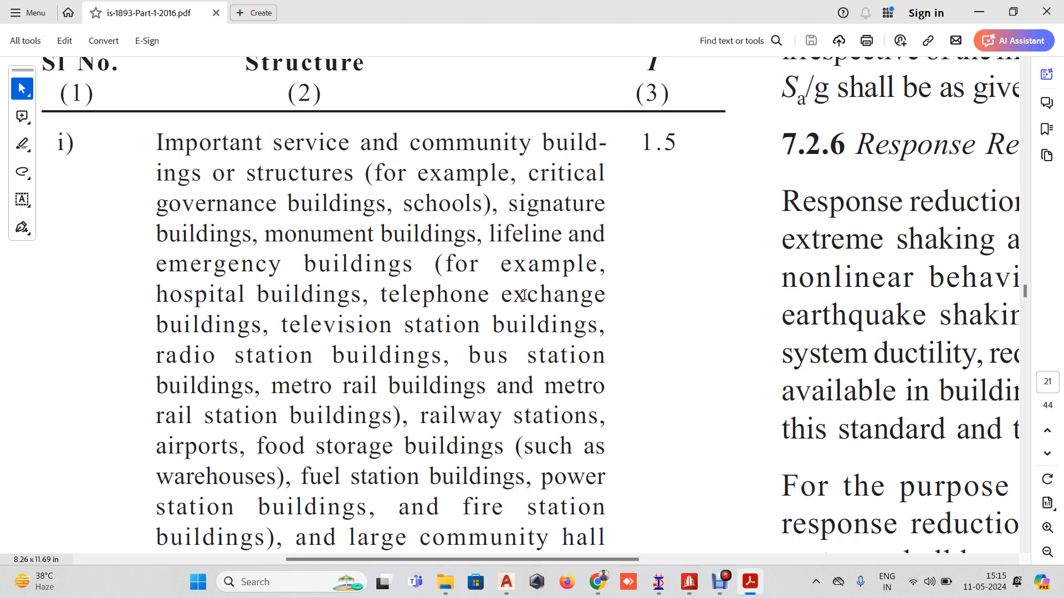
{"action": "scroll", "coordinate": [523, 294], "scroll_direction": "down", "scroll_amount": 6}
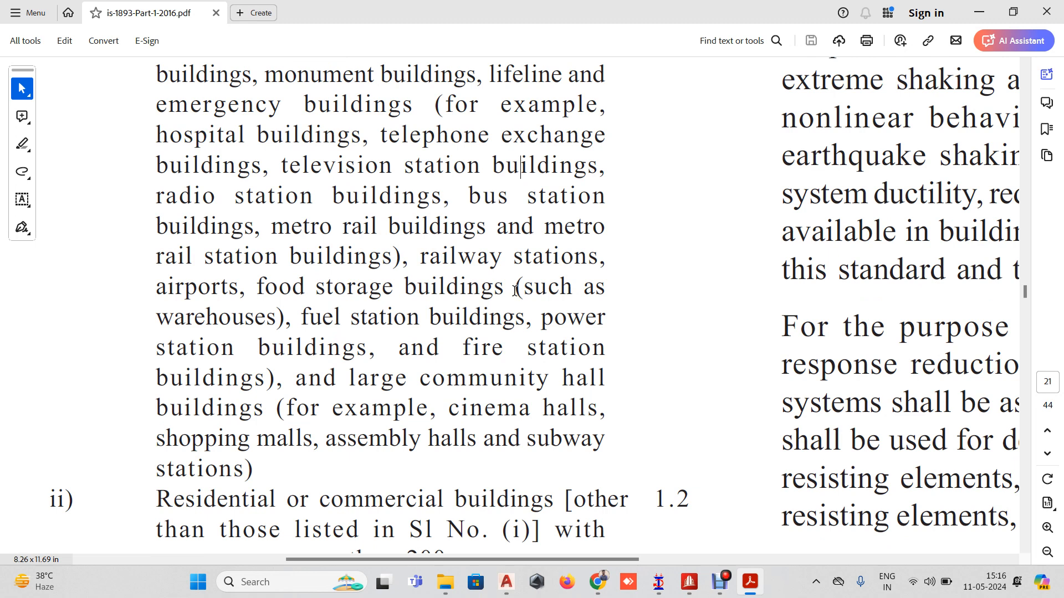
{"action": "scroll", "coordinate": [516, 291], "scroll_direction": "up", "scroll_amount": 1}
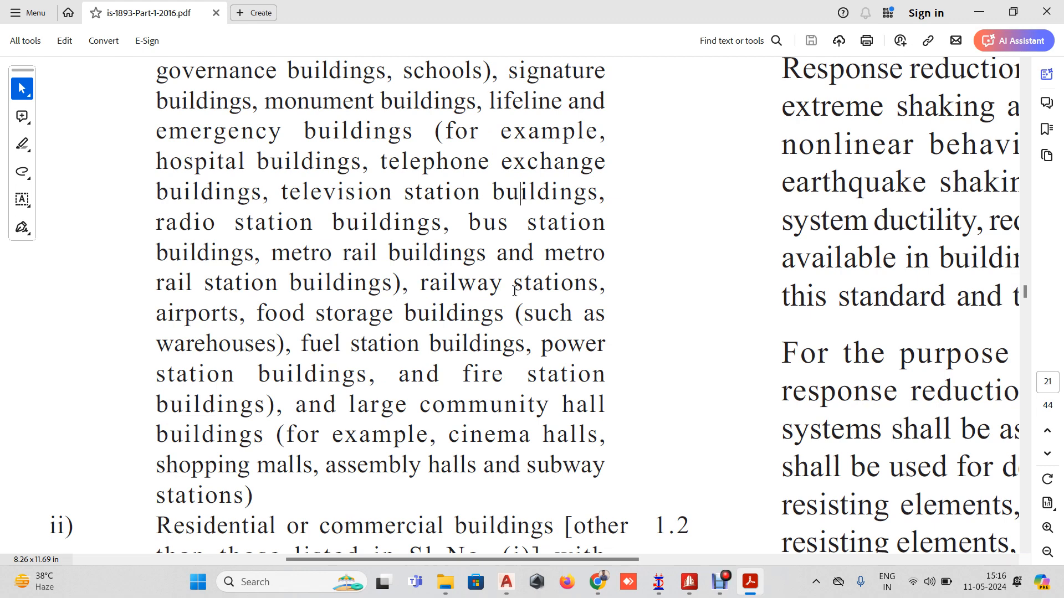
Go back through the irregular building figures and tables to clause 6.4.6 on page 16, and examine the vertical seismic acceleration expressions
{"action": "scroll", "coordinate": [515, 290], "scroll_direction": "down", "scroll_amount": 5, "text": "ctrl"}
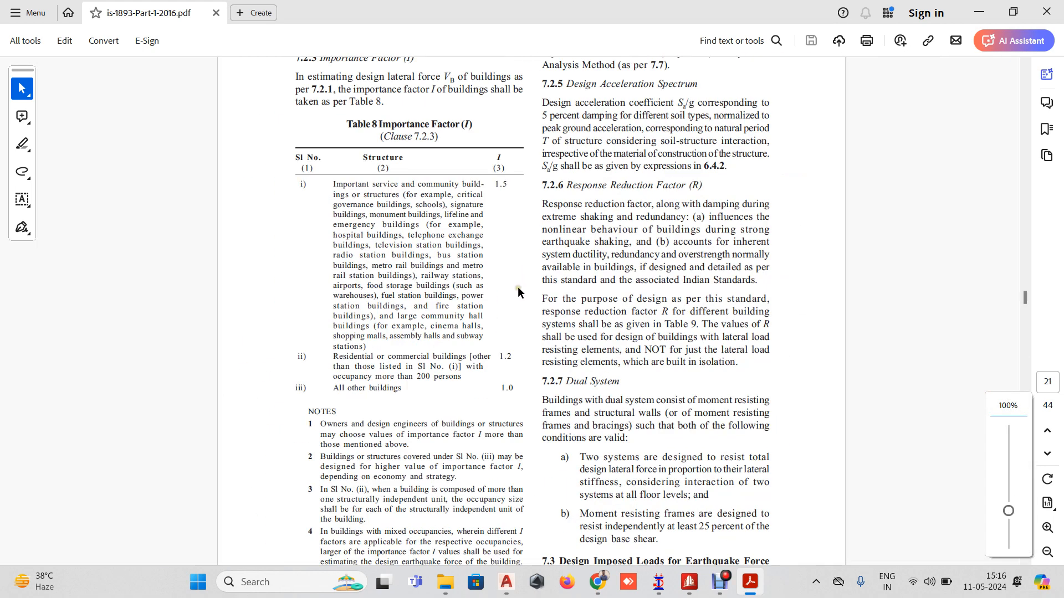
{"action": "scroll", "coordinate": [514, 296], "scroll_direction": "up", "scroll_amount": 15}
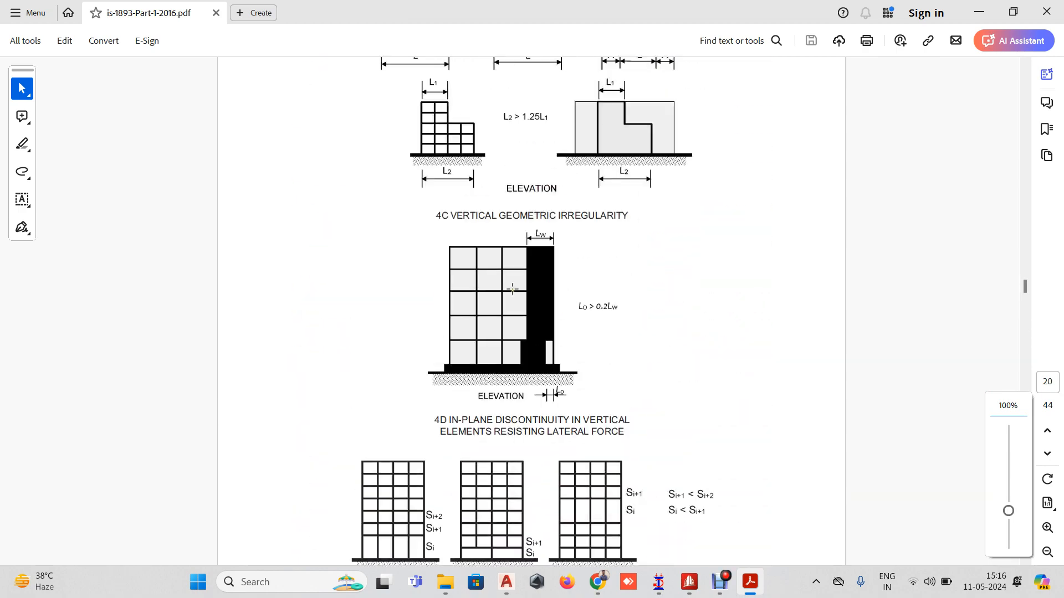
{"action": "scroll", "coordinate": [511, 289], "scroll_direction": "up", "scroll_amount": 20}
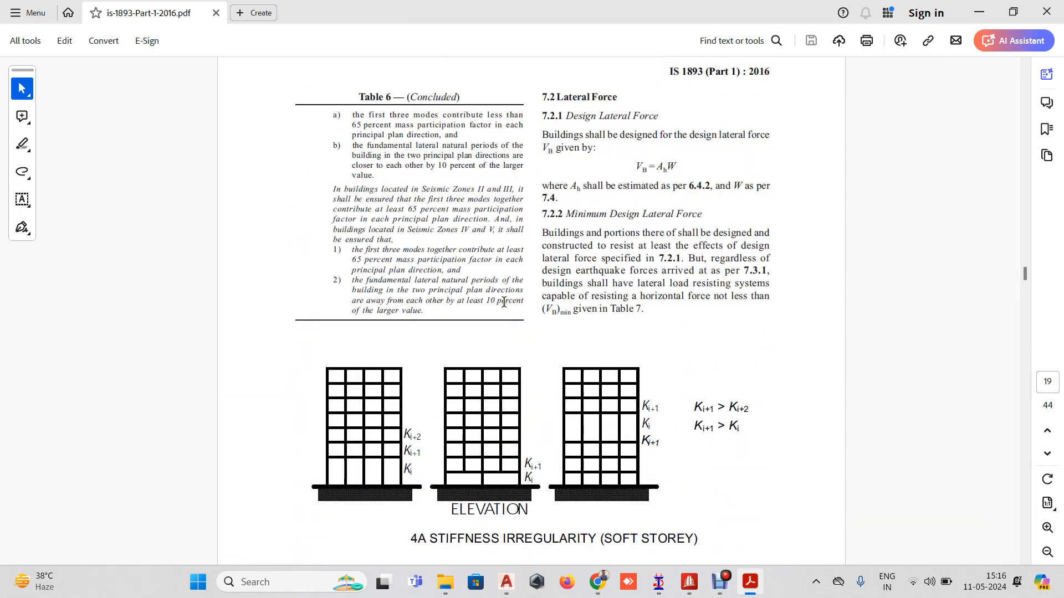
{"action": "scroll", "coordinate": [503, 301], "scroll_direction": "up", "scroll_amount": 5}
{"action": "scroll", "coordinate": [501, 300], "scroll_direction": "up", "scroll_amount": 10}
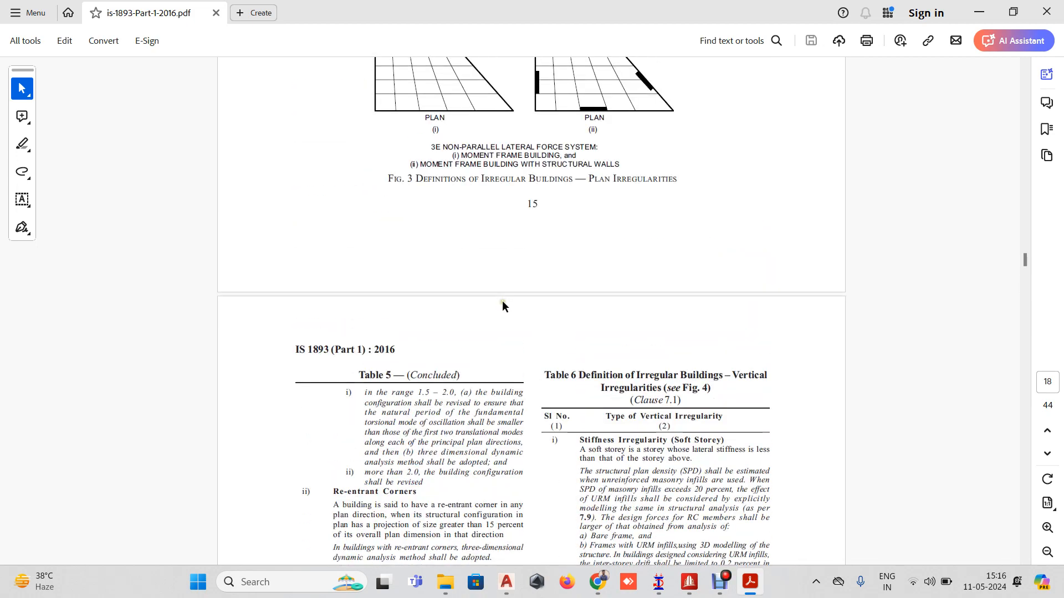
{"action": "scroll", "coordinate": [502, 299], "scroll_direction": "up", "scroll_amount": 10}
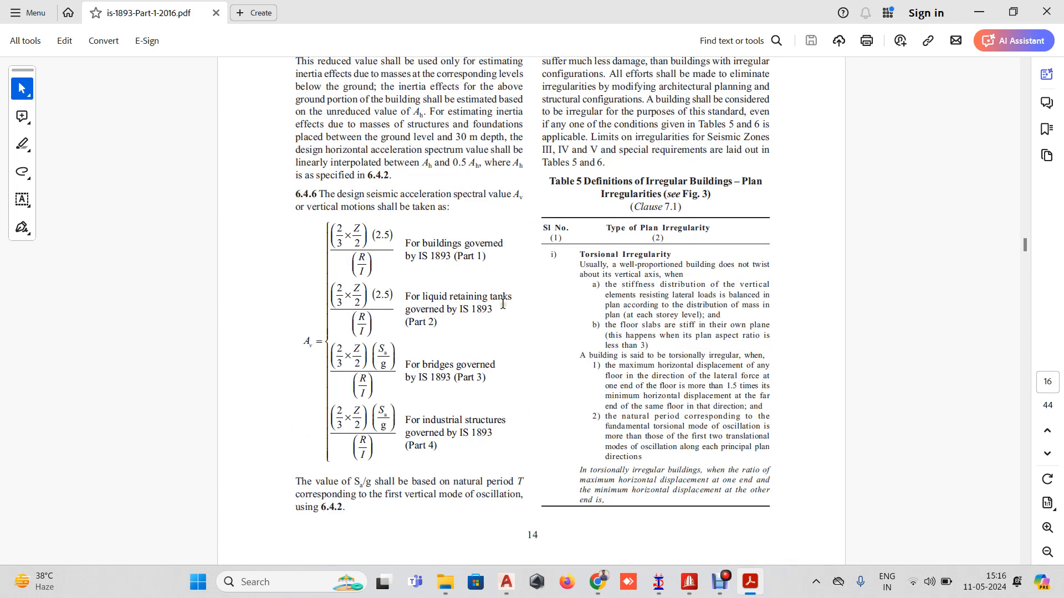
{"action": "scroll", "coordinate": [503, 304], "scroll_direction": "up", "scroll_amount": 3}
{"action": "scroll", "coordinate": [489, 319], "scroll_direction": "down", "scroll_amount": 2}
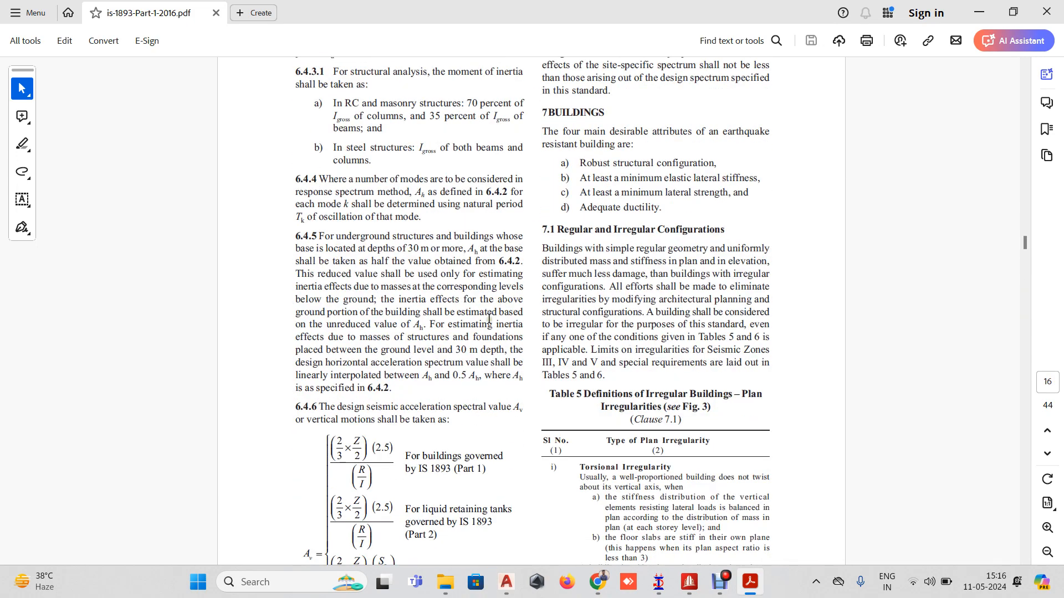
{"action": "scroll", "coordinate": [399, 443], "scroll_direction": "up", "scroll_amount": 3, "text": "ctrl"}
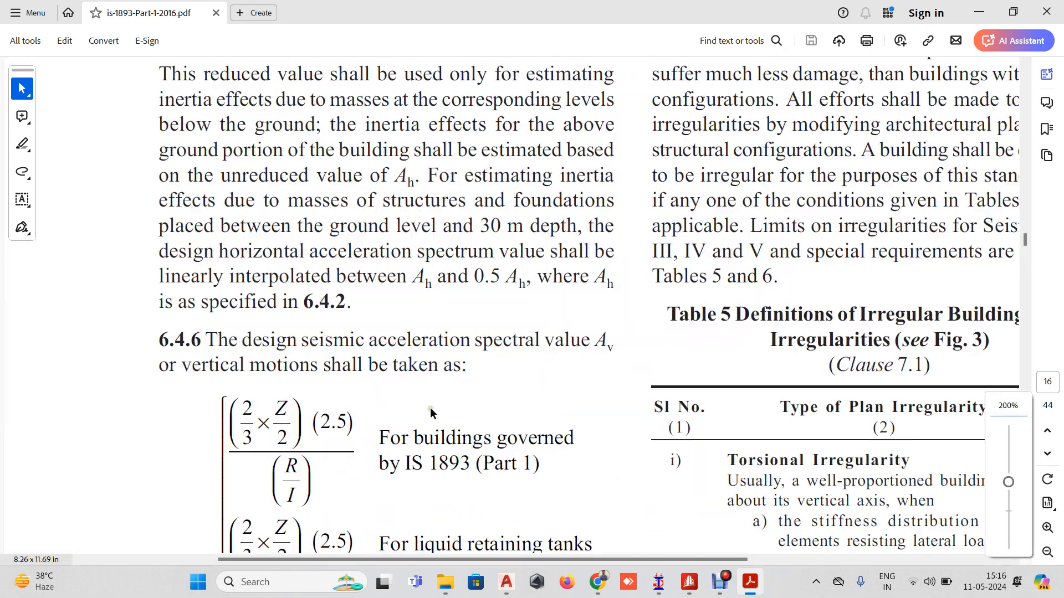
{"action": "scroll", "coordinate": [432, 404], "scroll_direction": "down", "scroll_amount": 3, "text": "ctrl"}
{"action": "scroll", "coordinate": [444, 405], "scroll_direction": "up", "scroll_amount": 1, "text": "ctrl"}
Go back past the zone map and Table 3 to clause 6.4.2 on page 12 for the design horizontal seismic coefficient formula
{"action": "scroll", "coordinate": [446, 410], "scroll_direction": "up", "scroll_amount": 15}
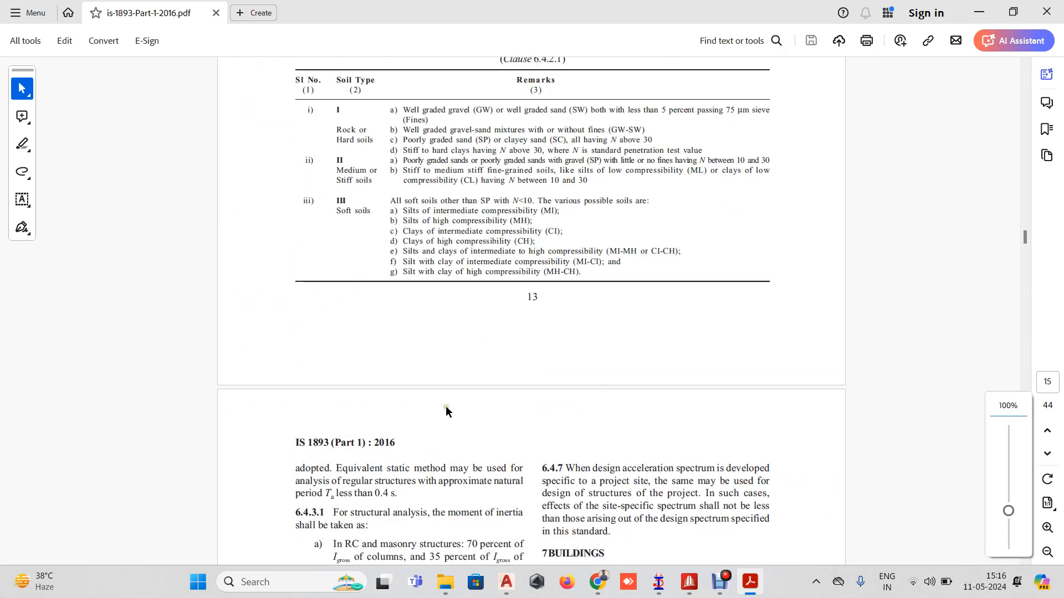
{"action": "scroll", "coordinate": [440, 399], "scroll_direction": "up", "scroll_amount": 20}
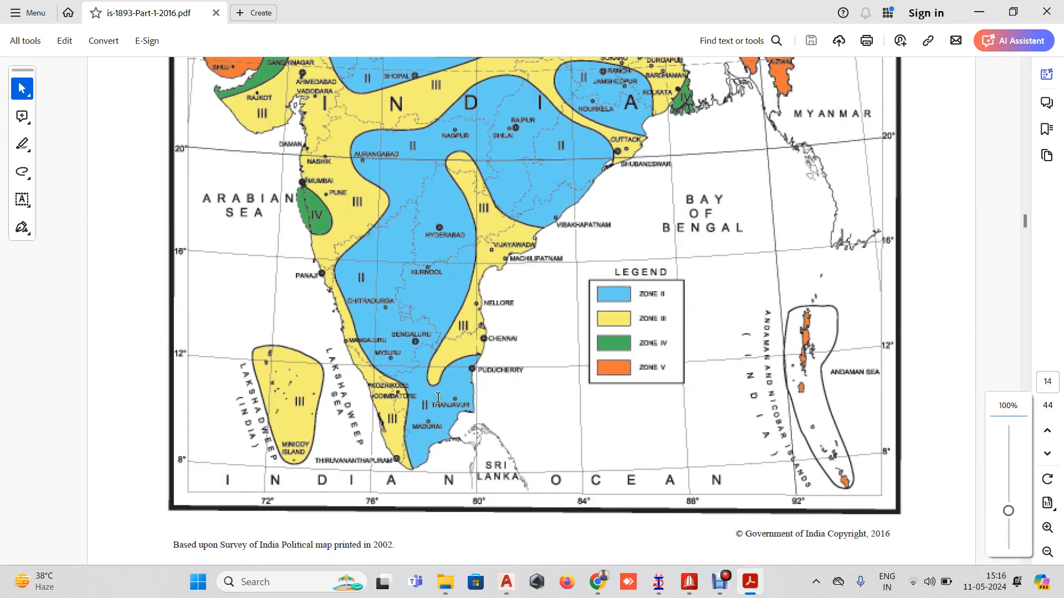
{"action": "scroll", "coordinate": [437, 395], "scroll_direction": "up", "scroll_amount": 20}
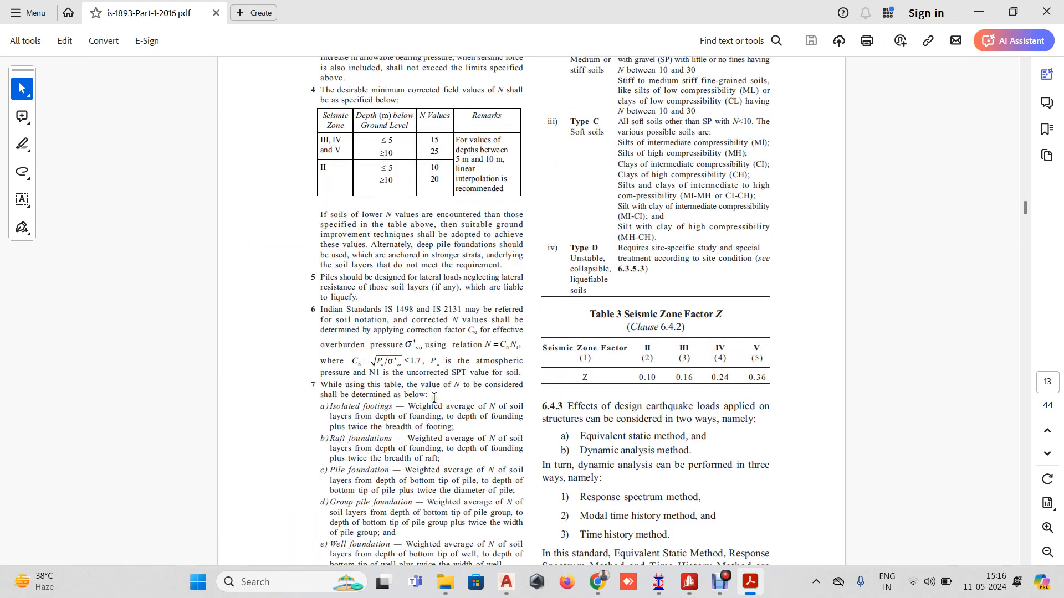
{"action": "scroll", "coordinate": [434, 392], "scroll_direction": "up", "scroll_amount": 15}
{"action": "scroll", "coordinate": [416, 382], "scroll_direction": "up", "scroll_amount": 1, "text": "ctrl"}
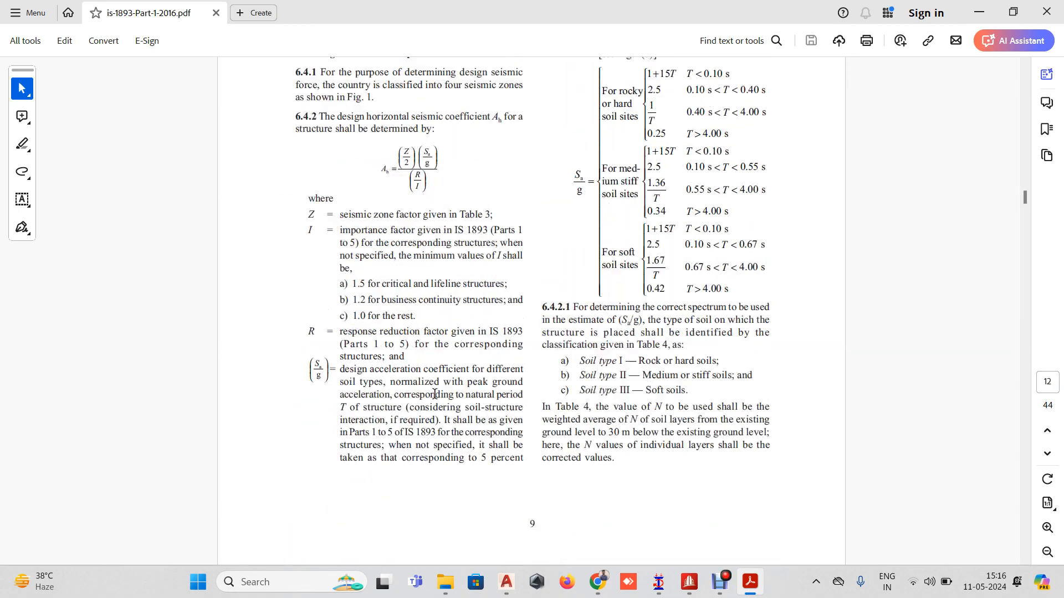
Examine the design horizontal seismic coefficient formula in clause 6.4.2, and find Table 9 for response reduction factors on page 22
{"action": "scroll", "coordinate": [400, 373], "scroll_direction": "up", "scroll_amount": 3, "text": "ctrl"}
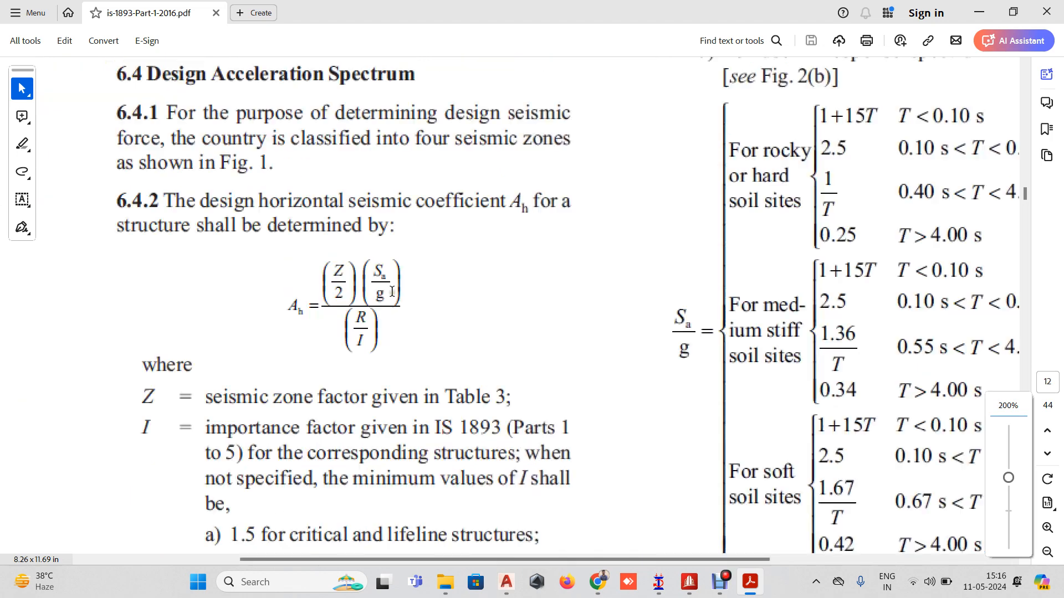
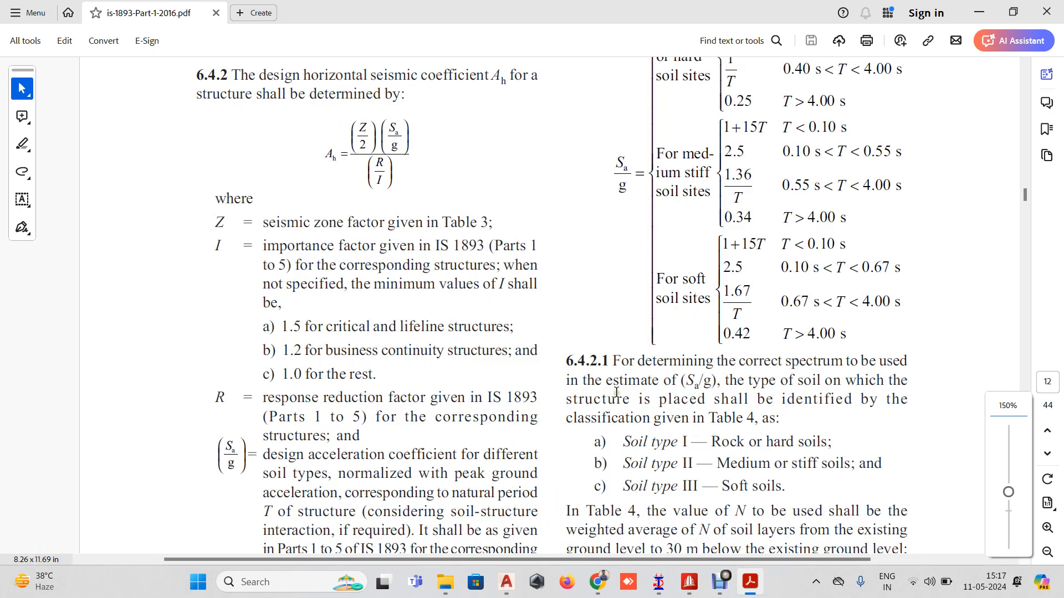
{"action": "left_click_drag", "start_coordinate": [1022, 194], "coordinate": [703, 405]}
{"action": "scroll", "coordinate": [704, 406], "scroll_direction": "up", "scroll_amount": 10}
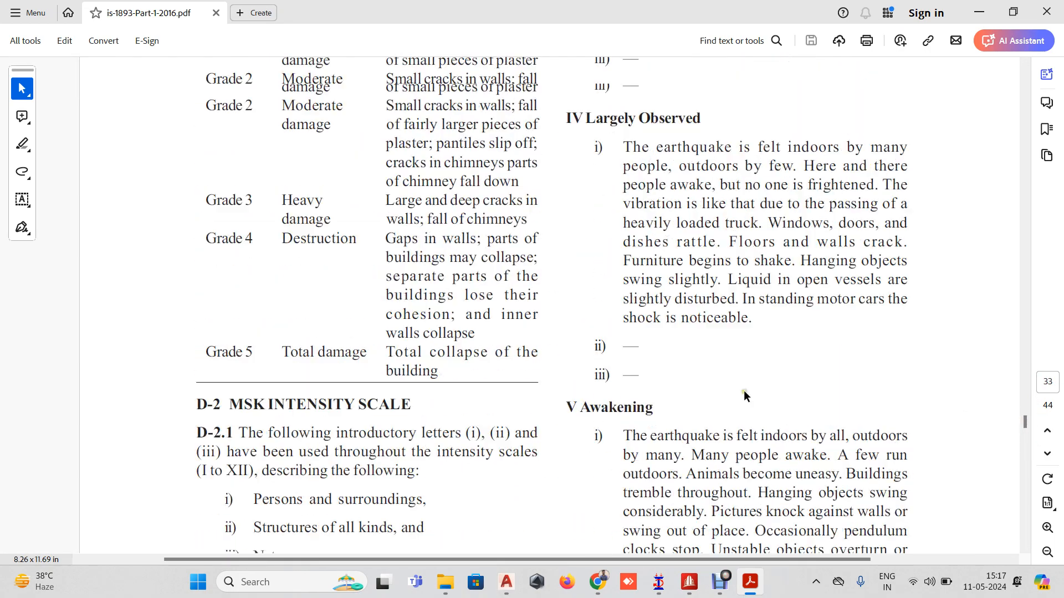
{"action": "scroll", "coordinate": [735, 391], "scroll_direction": "down", "scroll_amount": 5, "text": "ctrl"}
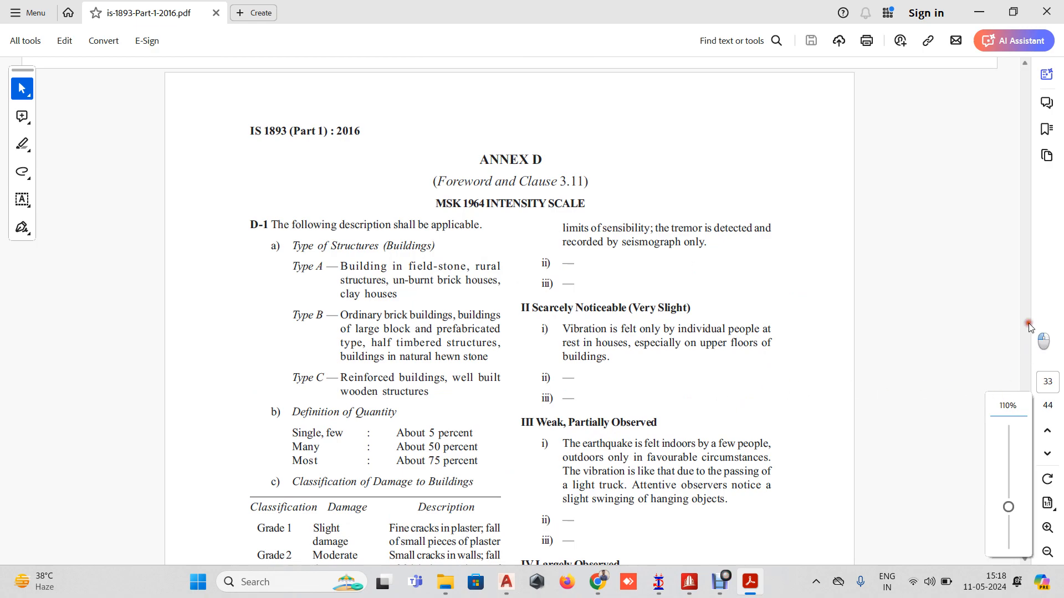
{"action": "left_click_drag", "start_coordinate": [1028, 323], "coordinate": [1022, 218]}
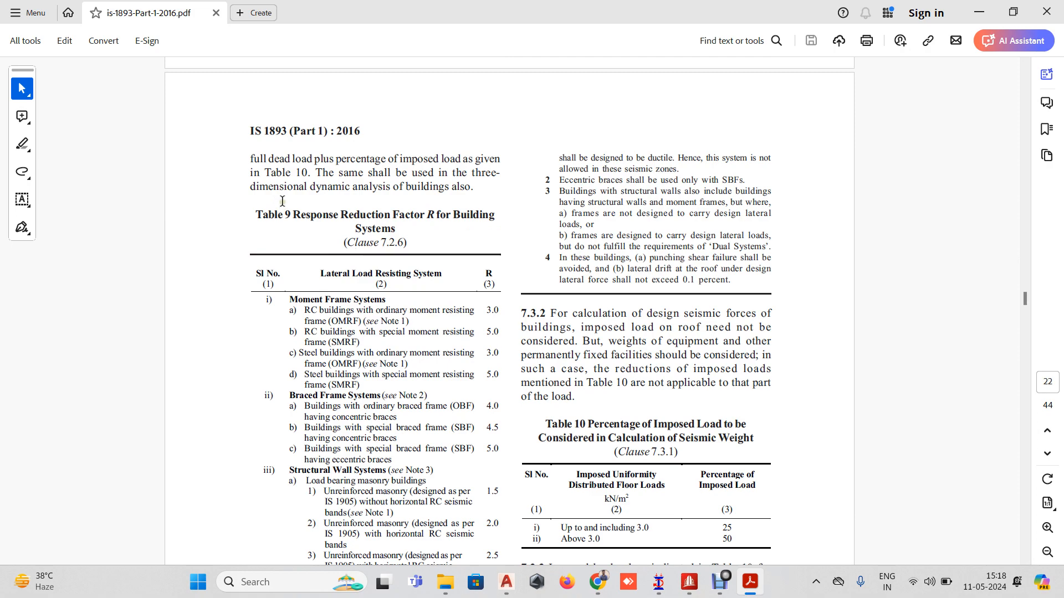
Read the Table 9 response reduction factors for RC and steel moment frame systems
{"action": "scroll", "coordinate": [274, 256], "scroll_direction": "up", "scroll_amount": 1, "text": "ctrl"}
{"action": "scroll", "coordinate": [274, 253], "scroll_direction": "up", "scroll_amount": 3, "text": "ctrl"}
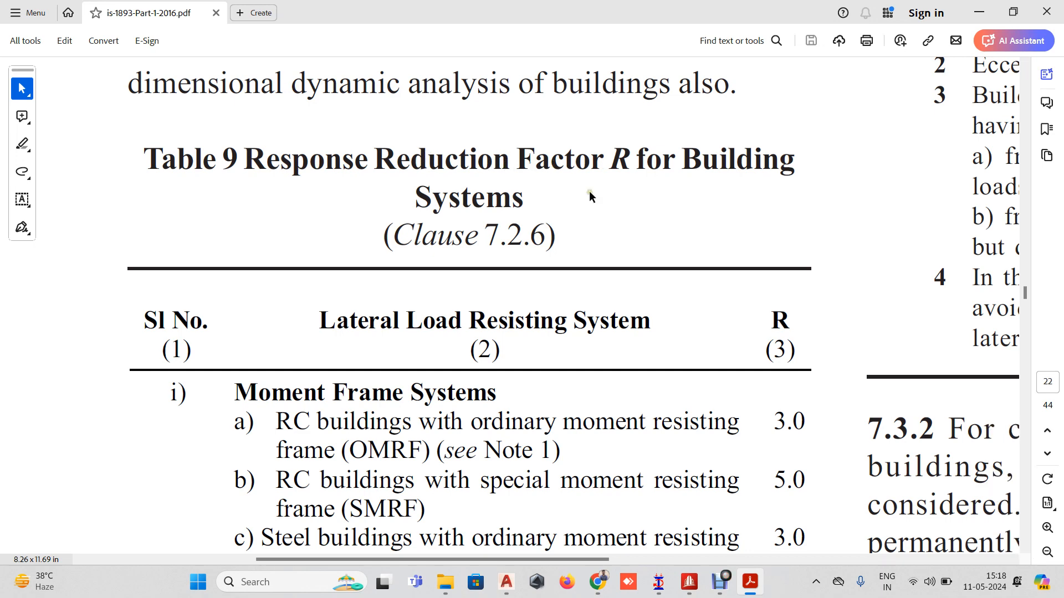
{"action": "scroll", "coordinate": [530, 237], "scroll_direction": "down", "scroll_amount": 4}
{"action": "scroll", "coordinate": [434, 249], "scroll_direction": "down", "scroll_amount": 1}
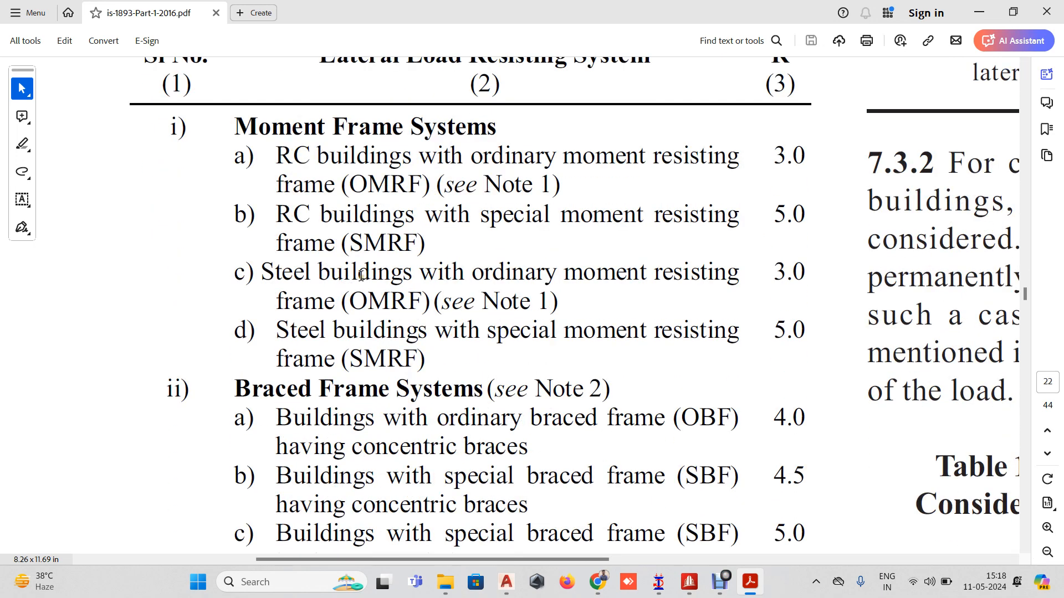
{"action": "scroll", "coordinate": [584, 344], "scroll_direction": "down", "scroll_amount": 1}
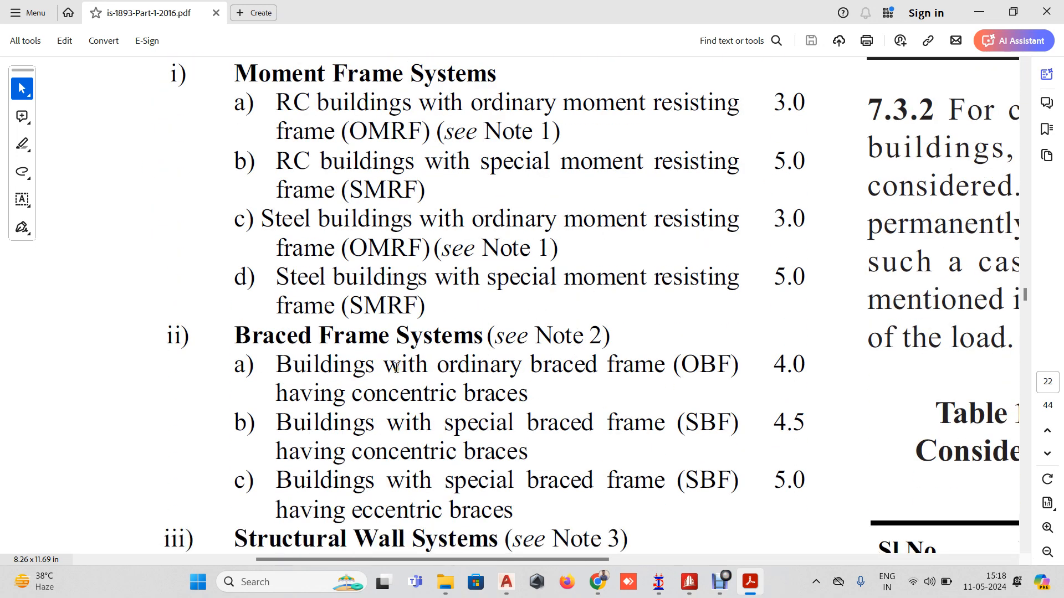
Highlight the Braced Frame Systems heading in Table 9, and the entry for ordinary braced frames having concentric braces
{"action": "left_click_drag", "start_coordinate": [235, 338], "coordinate": [496, 343]}
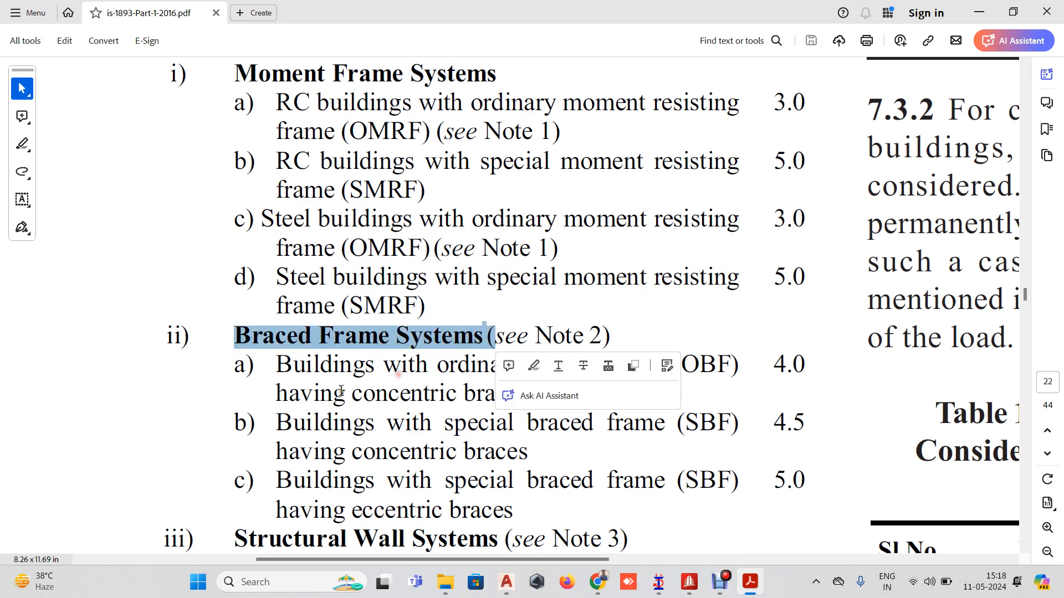
{"action": "left_click", "coordinate": [702, 306]}
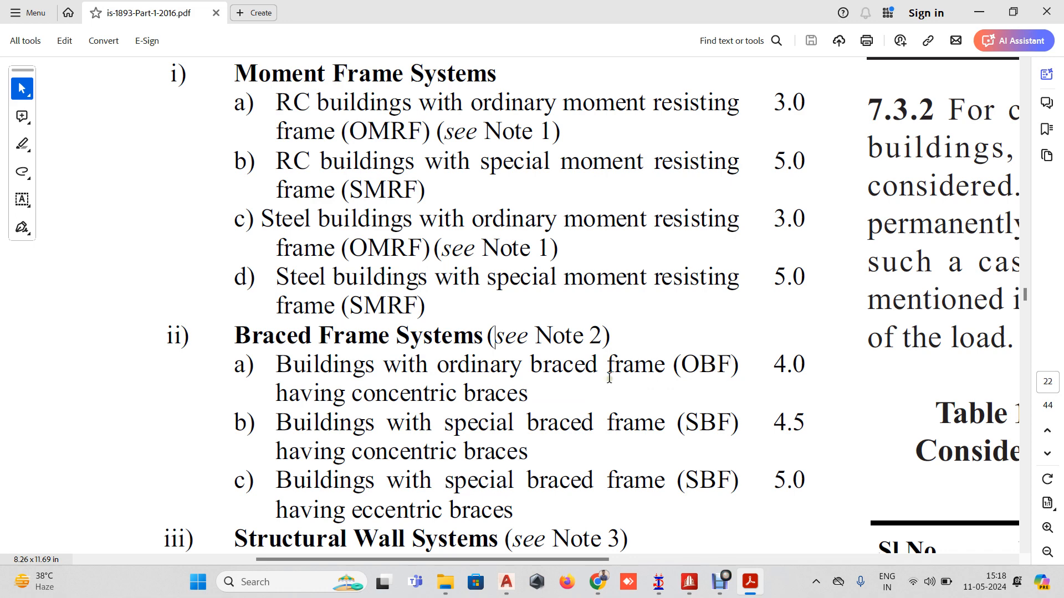
{"action": "left_click_drag", "start_coordinate": [292, 364], "coordinate": [793, 381]}
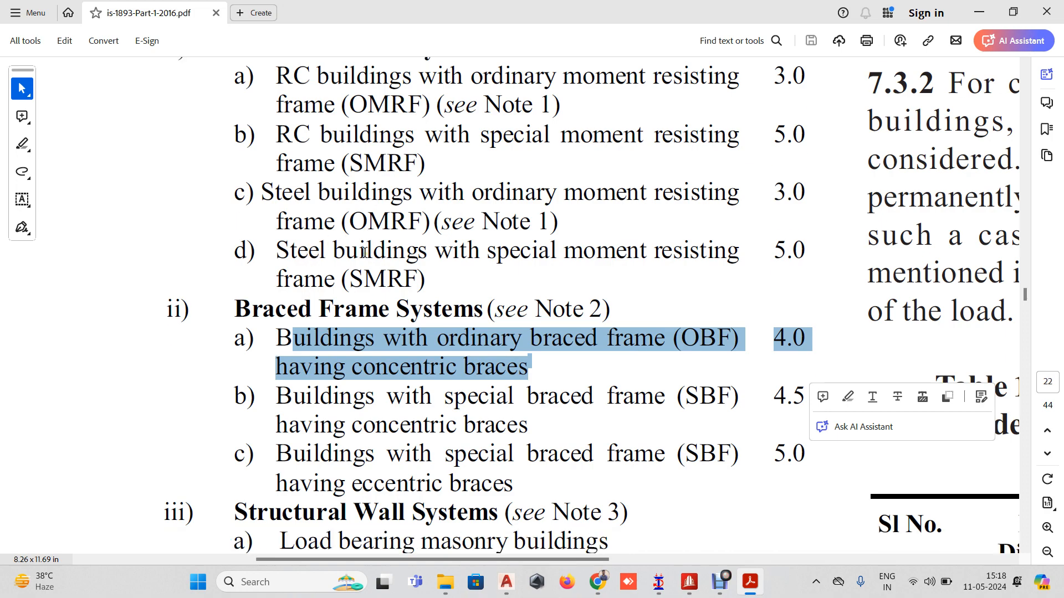
Read the structural wall and dual system entries of Table 9, highlighting buildings with ordinary RC structural walls and RC SMRFs
{"action": "scroll", "coordinate": [364, 253], "scroll_direction": "down", "scroll_amount": 1}
{"action": "scroll", "coordinate": [584, 308], "scroll_direction": "down", "scroll_amount": 5}
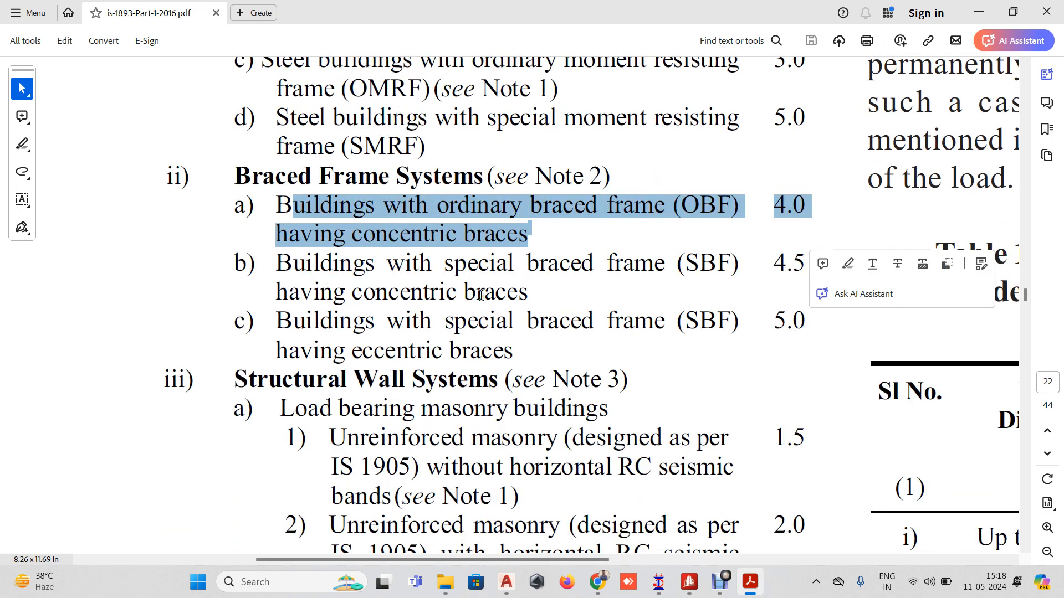
{"action": "scroll", "coordinate": [483, 298], "scroll_direction": "down", "scroll_amount": 2}
{"action": "scroll", "coordinate": [483, 298], "scroll_direction": "down", "scroll_amount": 15}
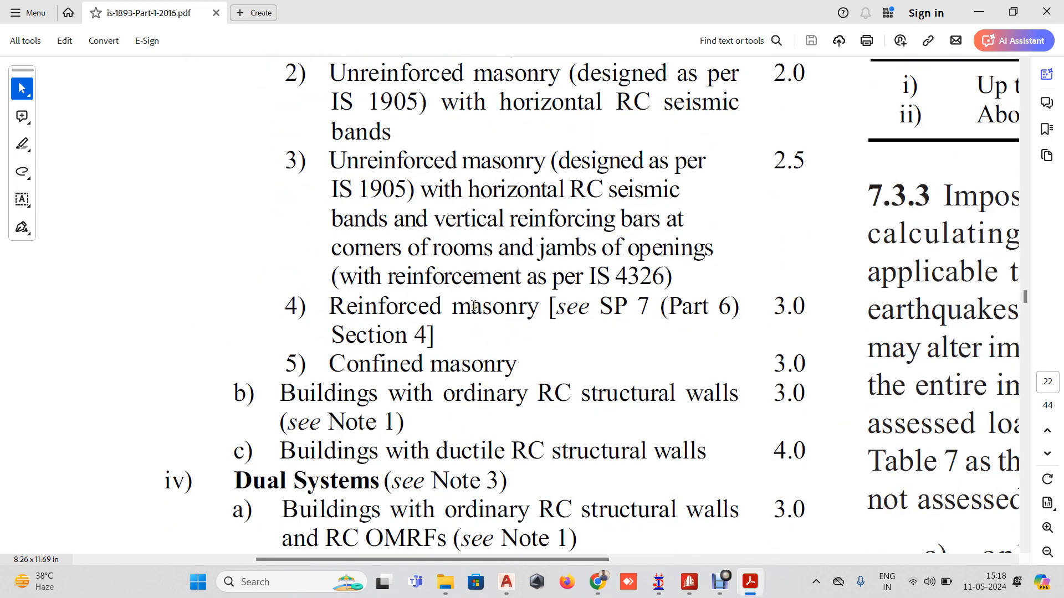
{"action": "scroll", "coordinate": [472, 306], "scroll_direction": "down", "scroll_amount": 7}
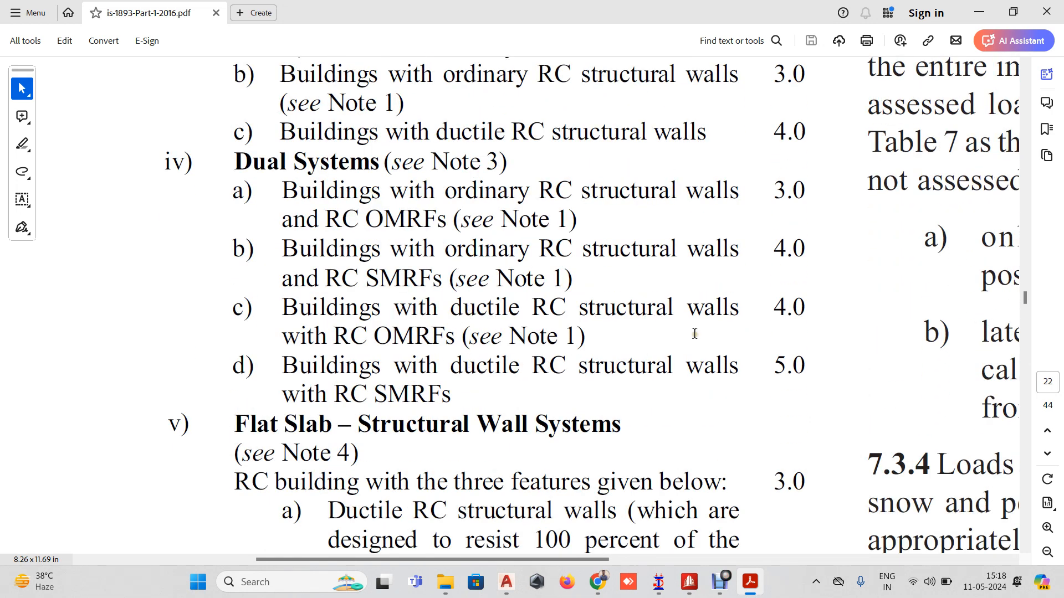
{"action": "left_click", "coordinate": [299, 252]}
{"action": "triple_click", "coordinate": [317, 260]}
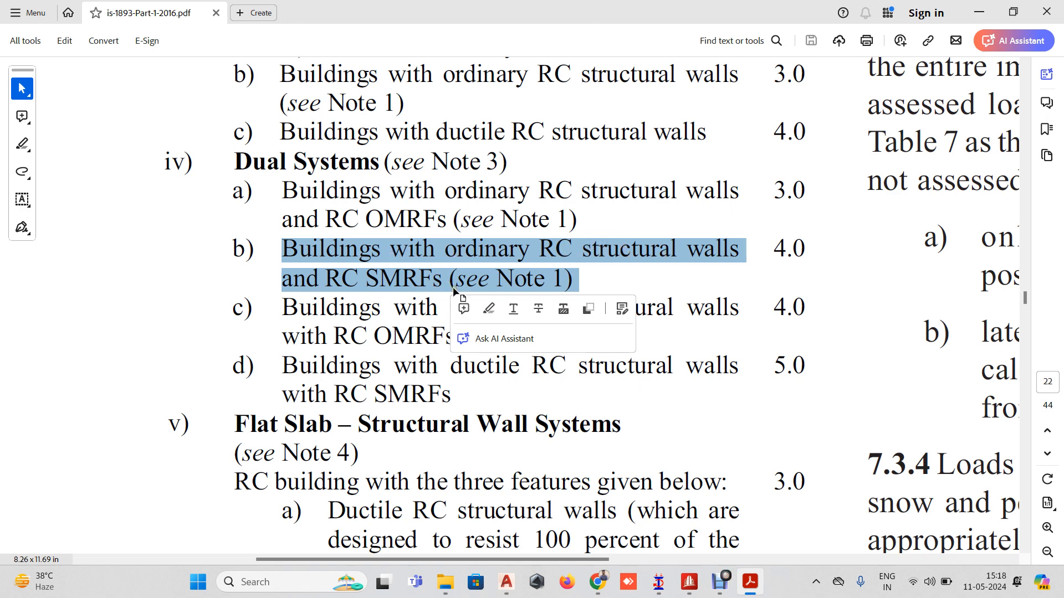
{"action": "scroll", "coordinate": [456, 288], "scroll_direction": "up", "scroll_amount": 1}
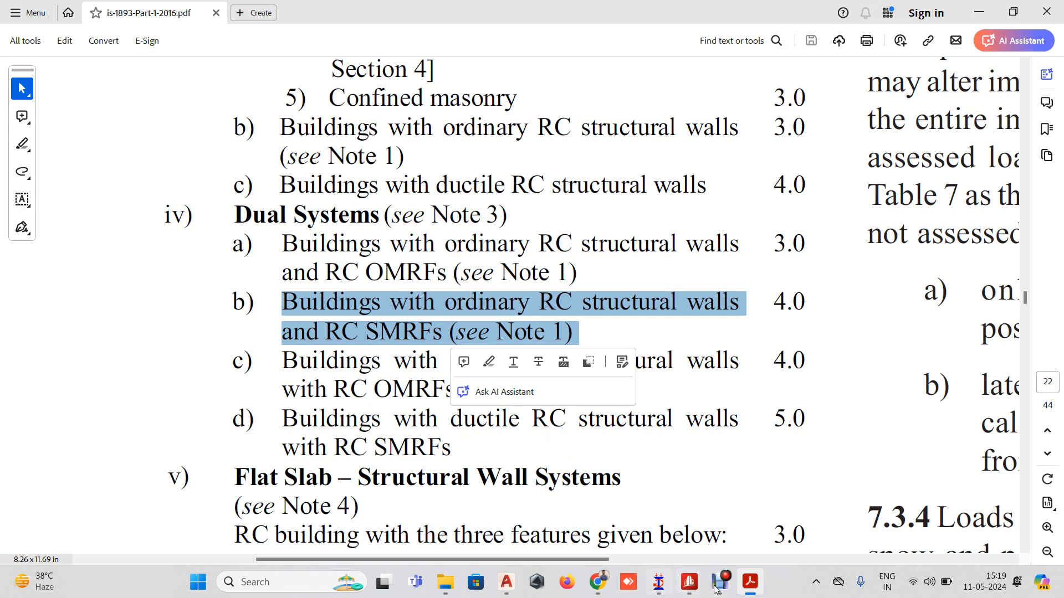
Switch to the TIPESHWAR SHOP model in STAAD.Pro and try steel buildings with special moment resisting frame as the response reduction factor
{"action": "mouse_move", "coordinate": [687, 584]}
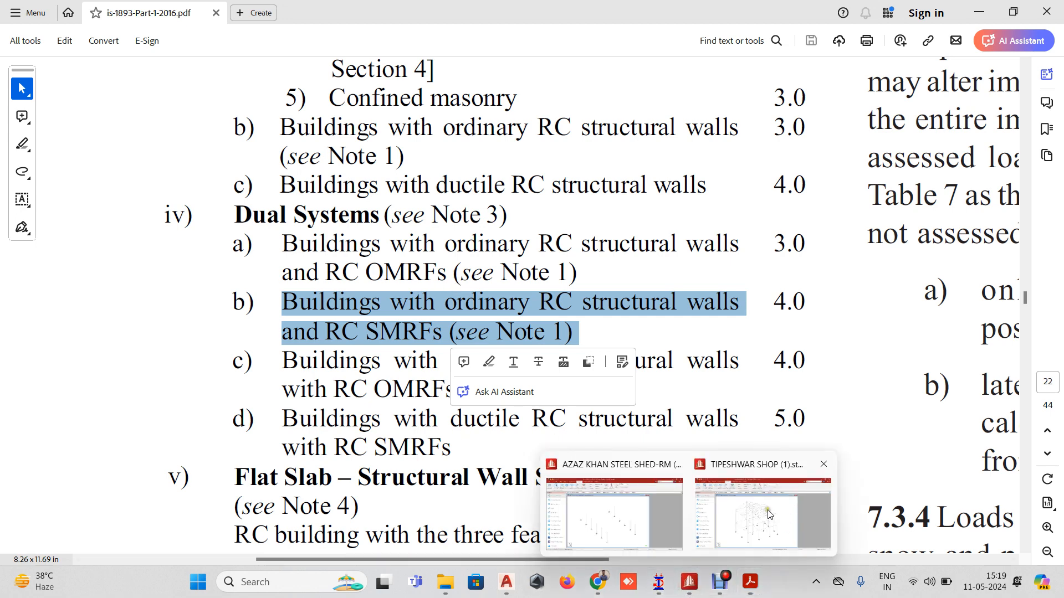
{"action": "left_click", "coordinate": [765, 531]}
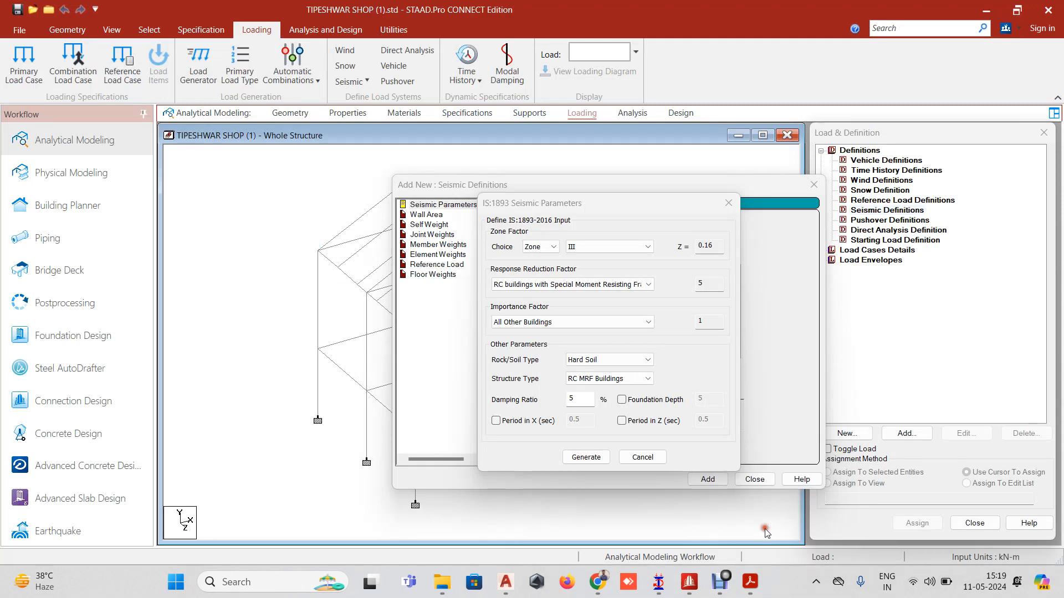
{"action": "left_click", "coordinate": [599, 285]}
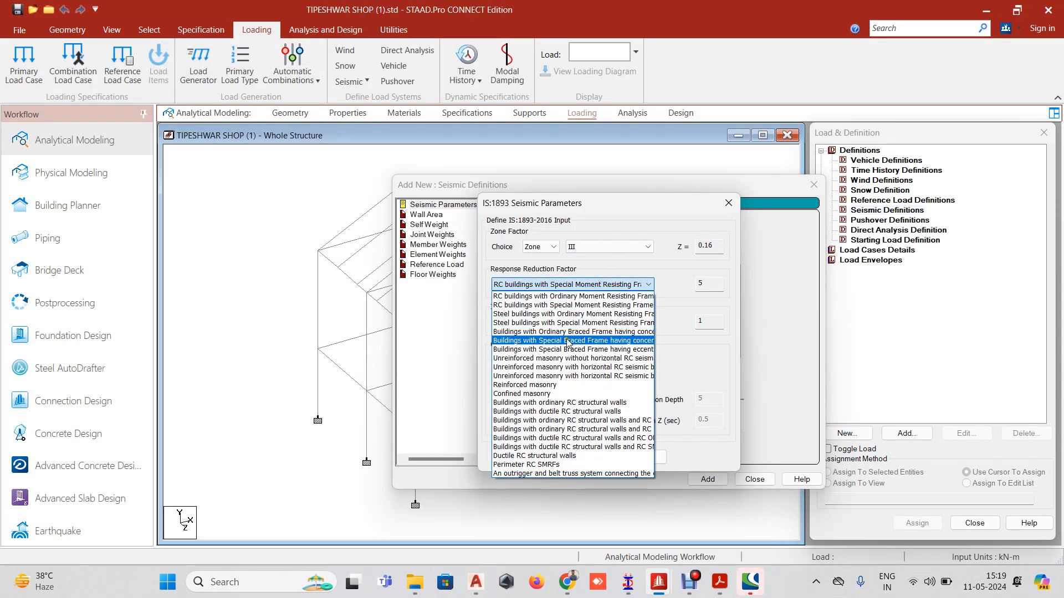
{"action": "left_click", "coordinate": [557, 305]}
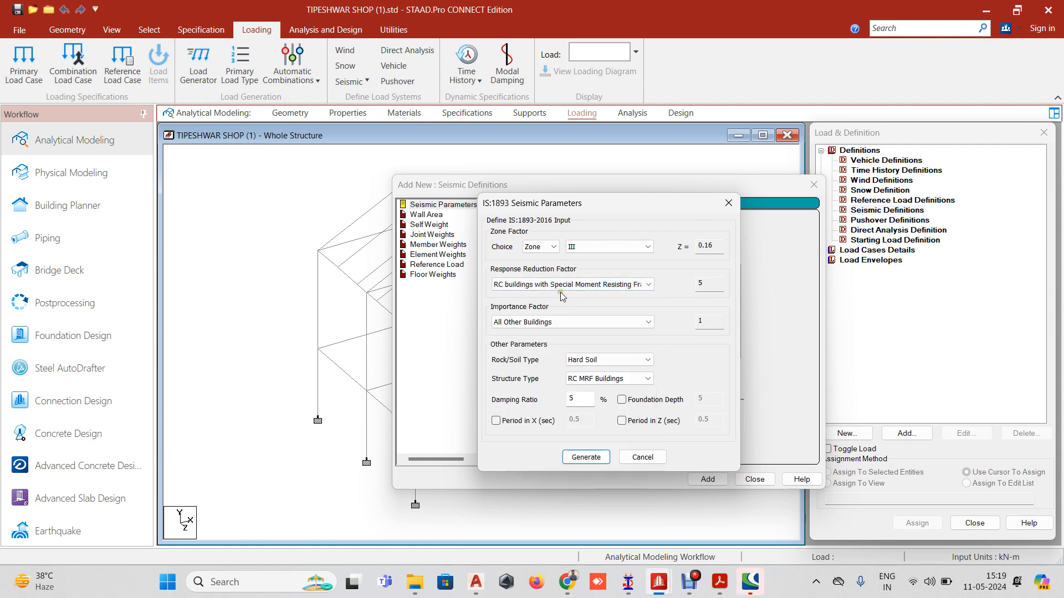
{"action": "left_click", "coordinate": [559, 286]}
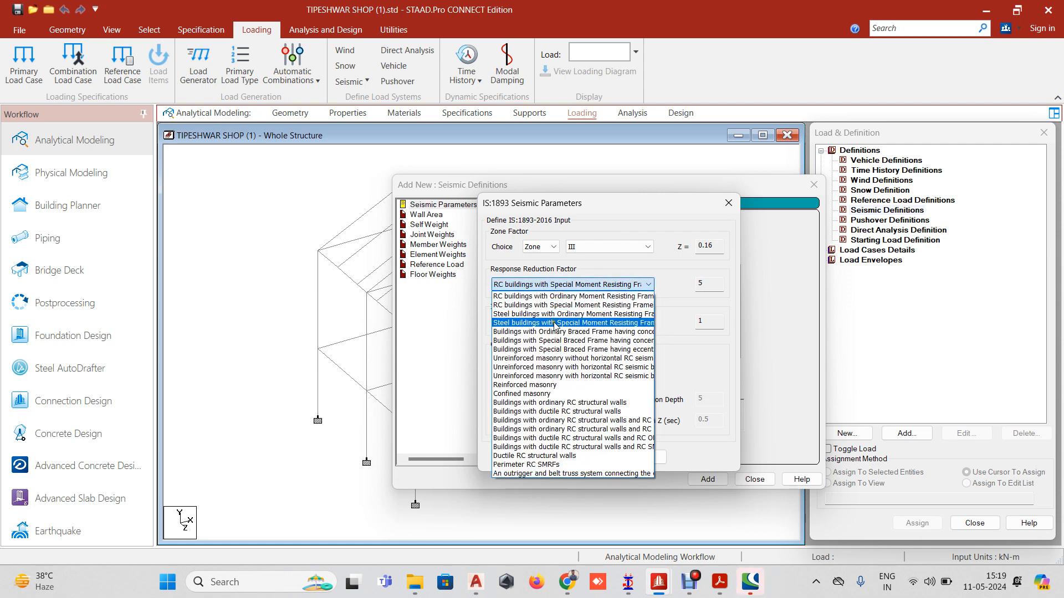
{"action": "left_click", "coordinate": [556, 322]}
{"action": "left_click", "coordinate": [558, 285]}
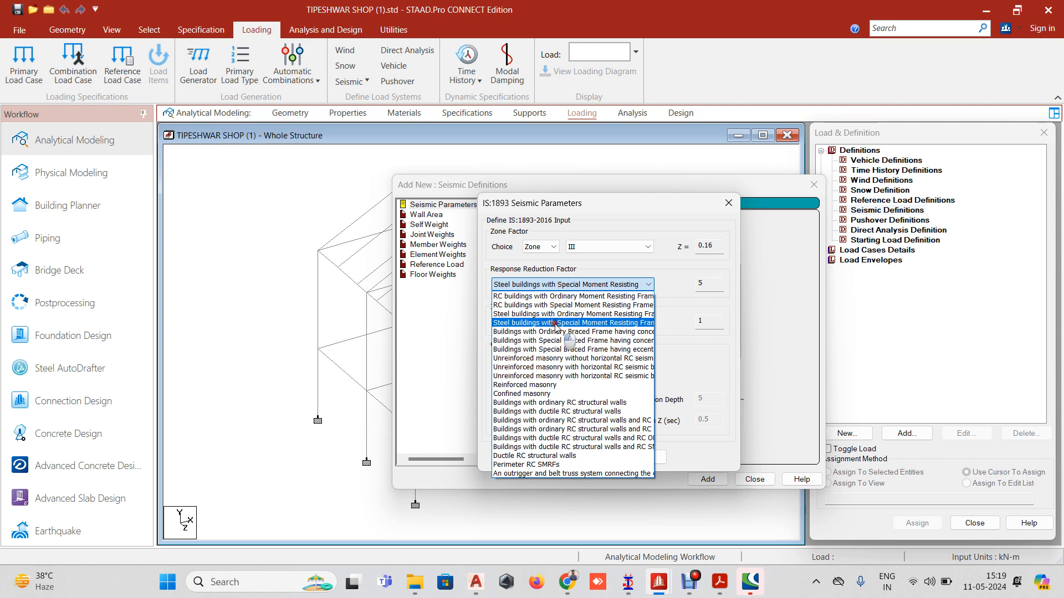
{"action": "left_click", "coordinate": [591, 284]}
{"action": "left_click", "coordinate": [591, 284]}
{"action": "left_click", "coordinate": [576, 284]}
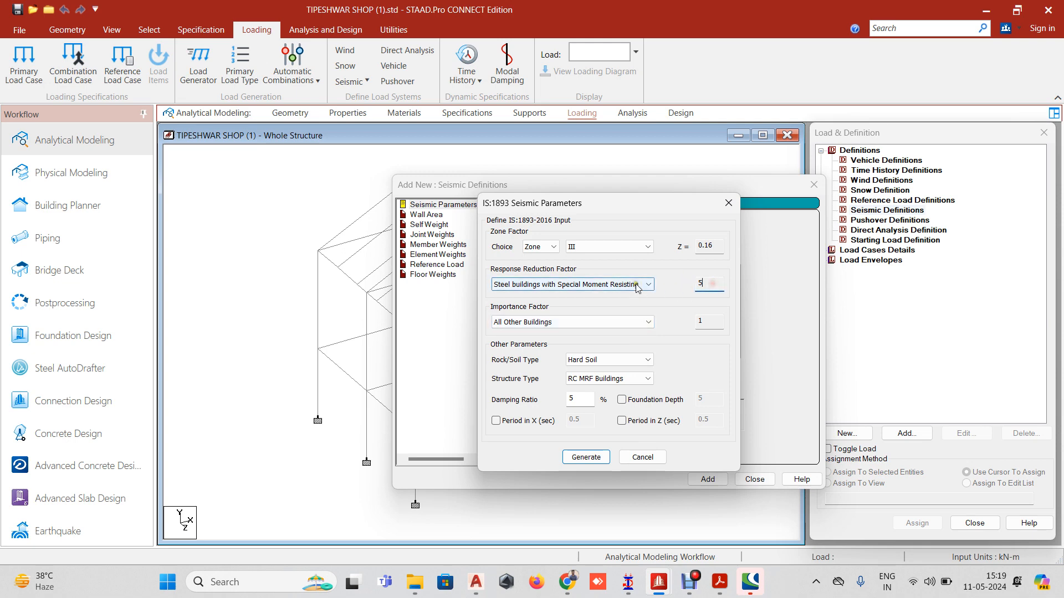
Try the ordinary moment resisting frame option for steel buildings, and return the response reduction factor to the special moment resisting frame
{"action": "left_click", "coordinate": [587, 284]}
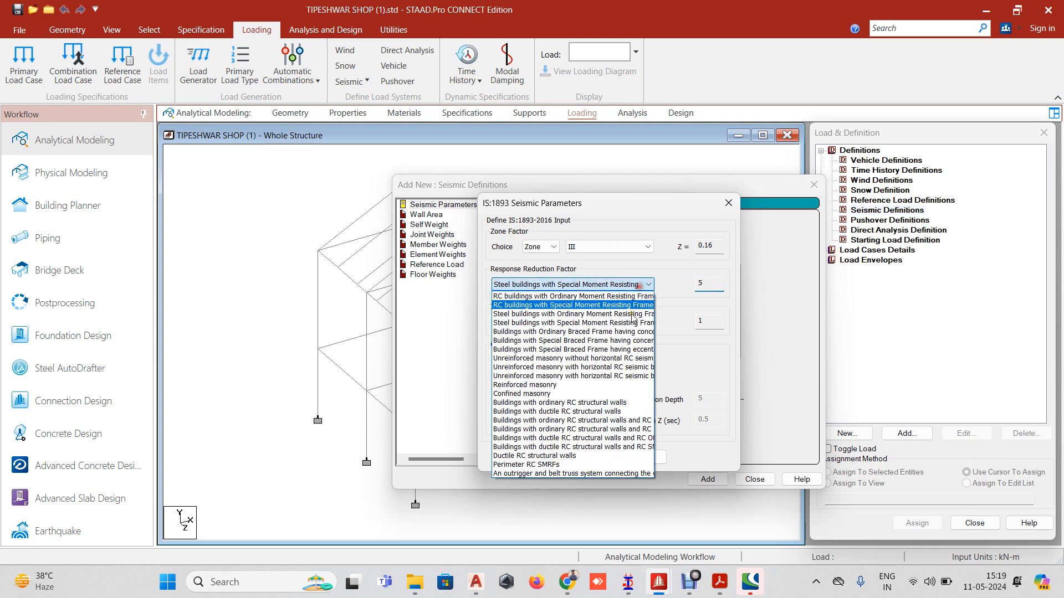
{"action": "left_click", "coordinate": [556, 314]}
{"action": "left_click", "coordinate": [568, 284]}
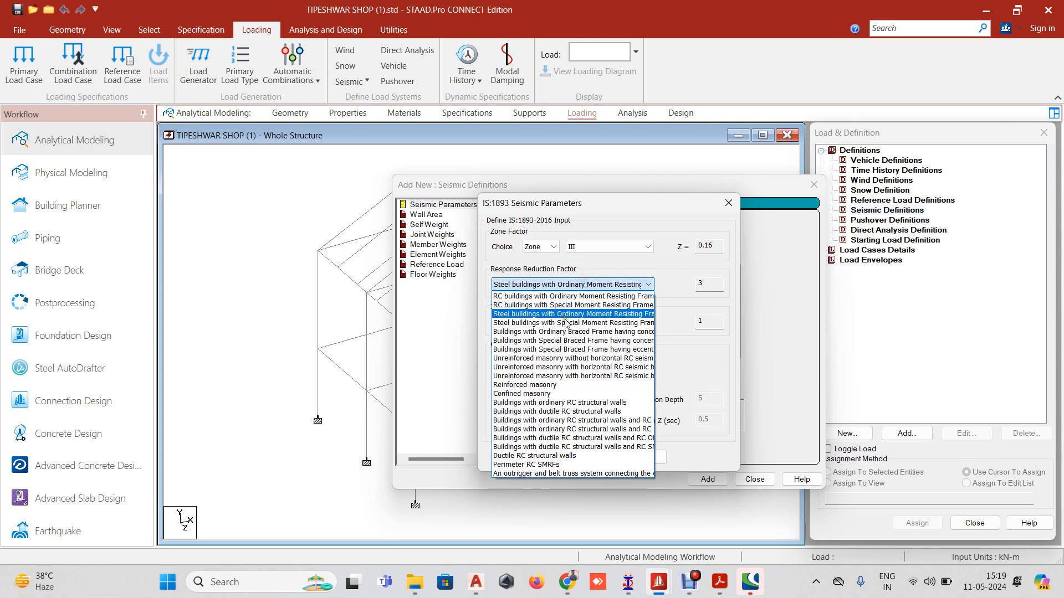
{"action": "left_click", "coordinate": [566, 322]}
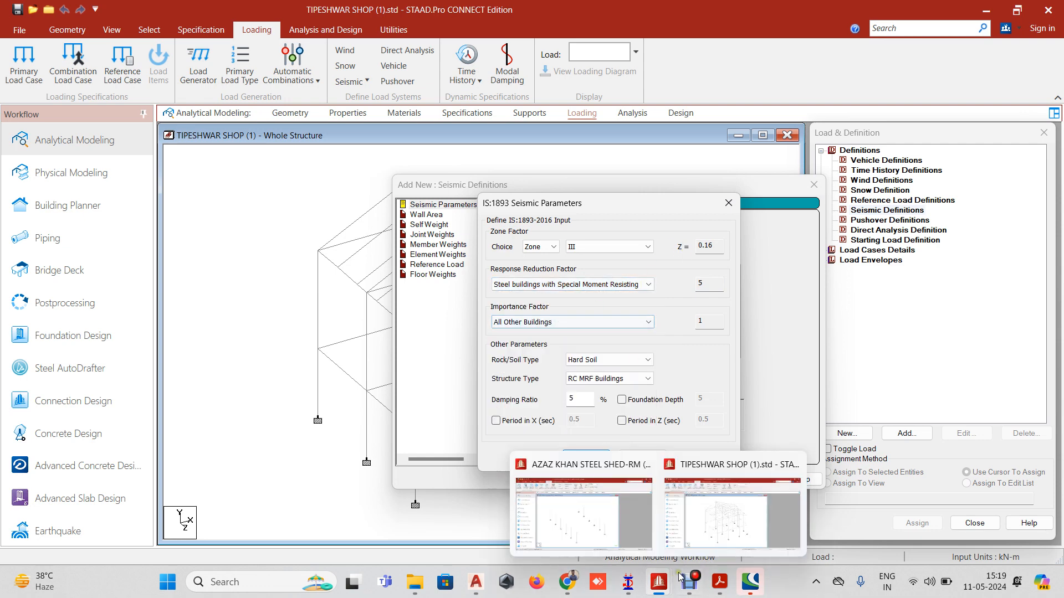
Switch back to the IS 1893 PDF in Acrobat and recheck the braced frame systems entries of Table 9
{"action": "left_click", "coordinate": [719, 582]}
{"action": "scroll", "coordinate": [401, 334], "scroll_direction": "up", "scroll_amount": 2}
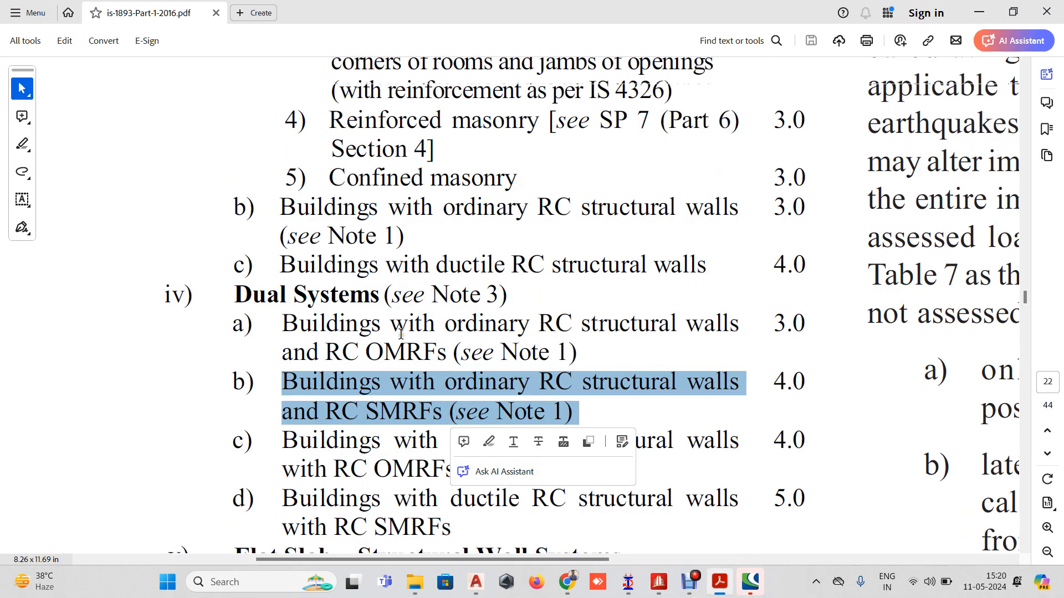
{"action": "scroll", "coordinate": [401, 334], "scroll_direction": "up", "scroll_amount": 10}
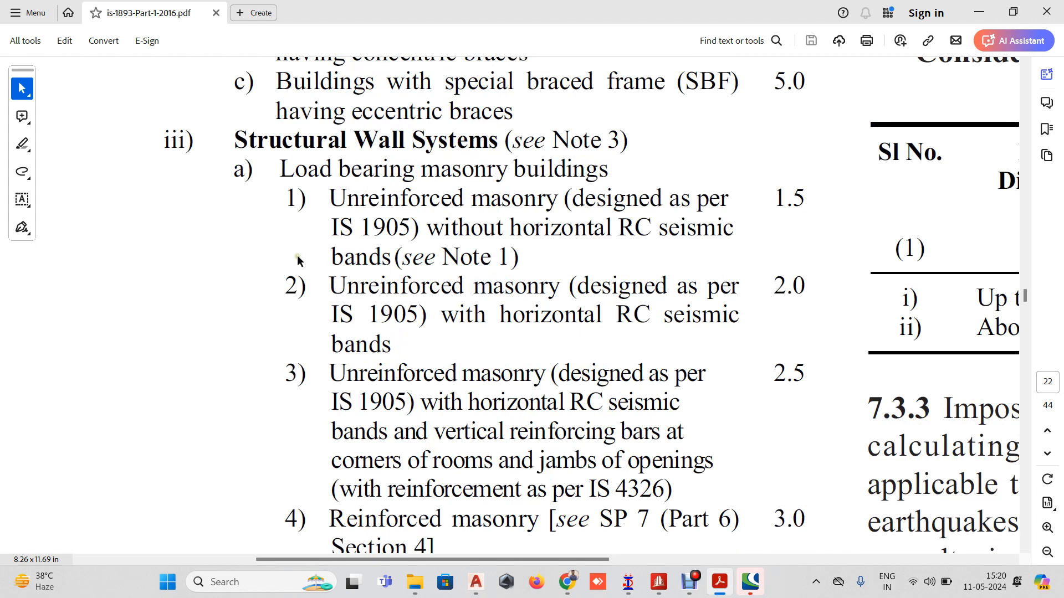
{"action": "scroll", "coordinate": [502, 280], "scroll_direction": "up", "scroll_amount": 6}
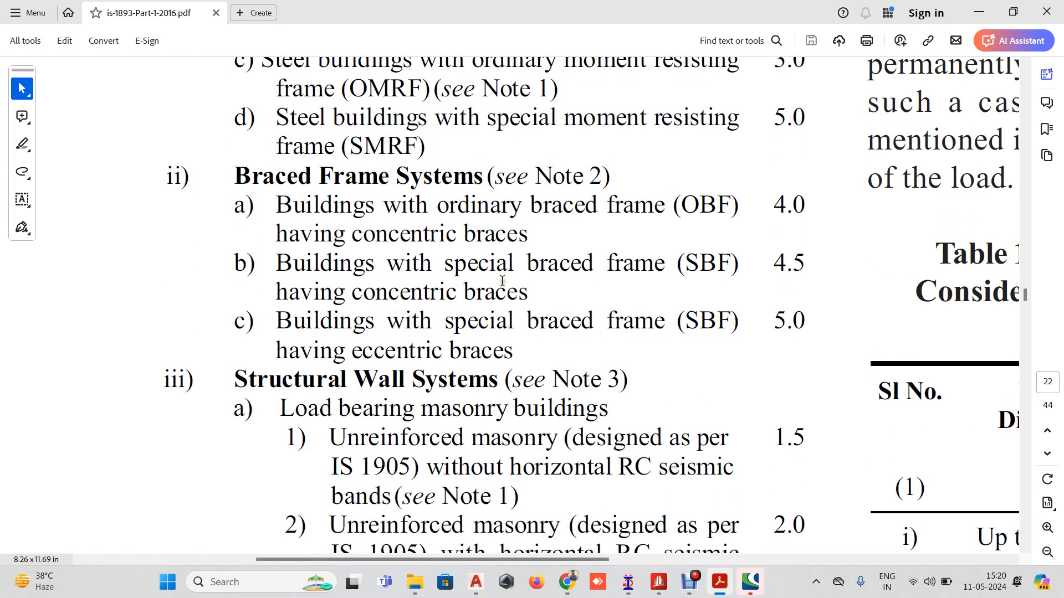
{"action": "mouse_move", "coordinate": [716, 590]}
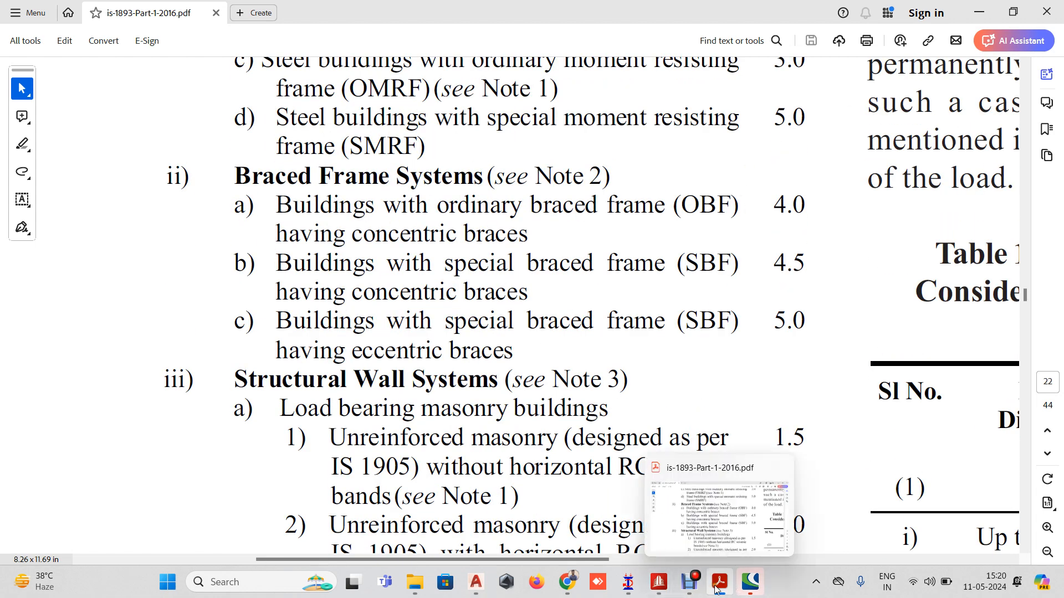
Return to STAAD.Pro and set the response reduction factor to buildings with ordinary braced frame having concentric braces
{"action": "left_click", "coordinate": [864, 524]}
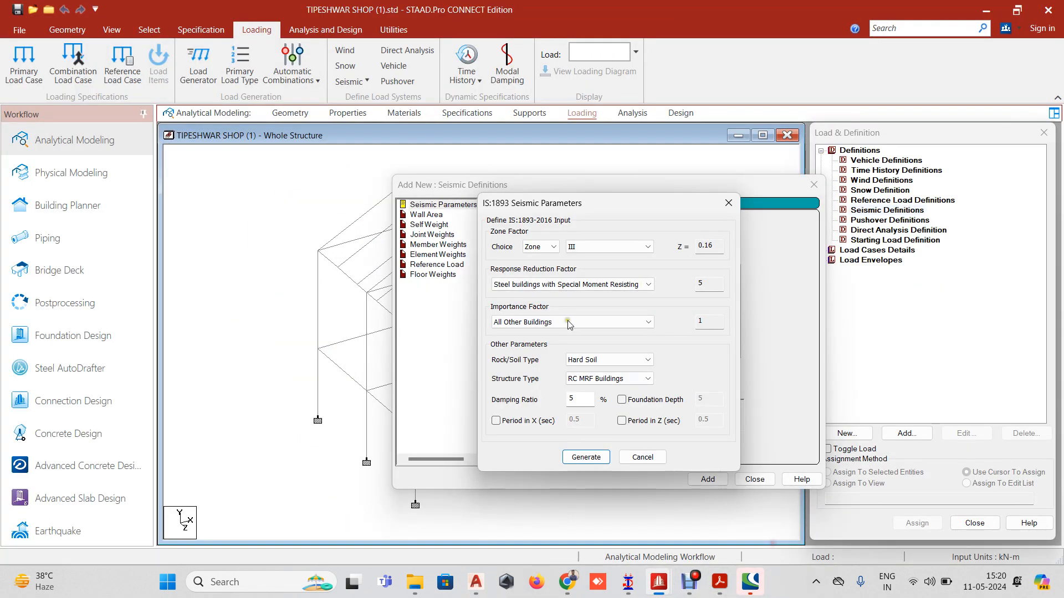
{"action": "left_click", "coordinate": [546, 284]}
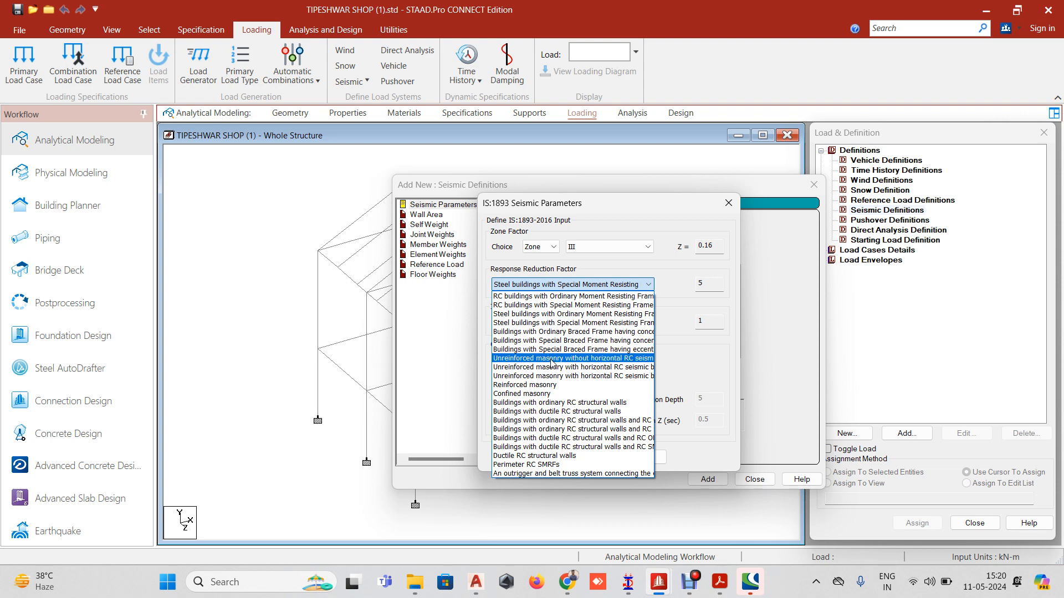
{"action": "left_click", "coordinate": [551, 358]}
{"action": "left_click", "coordinate": [560, 286]}
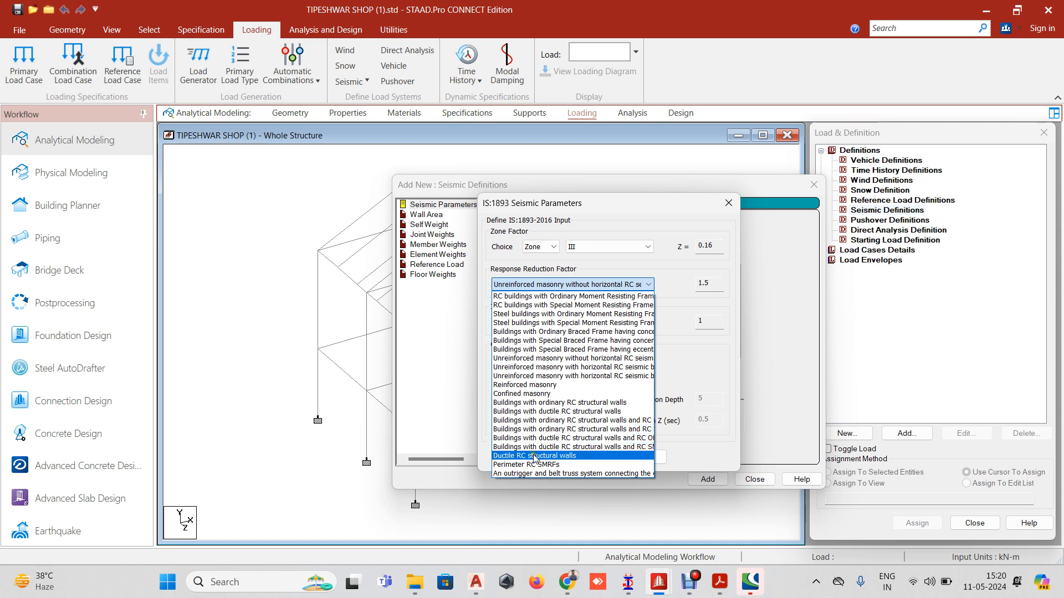
{"action": "left_click", "coordinate": [546, 331]}
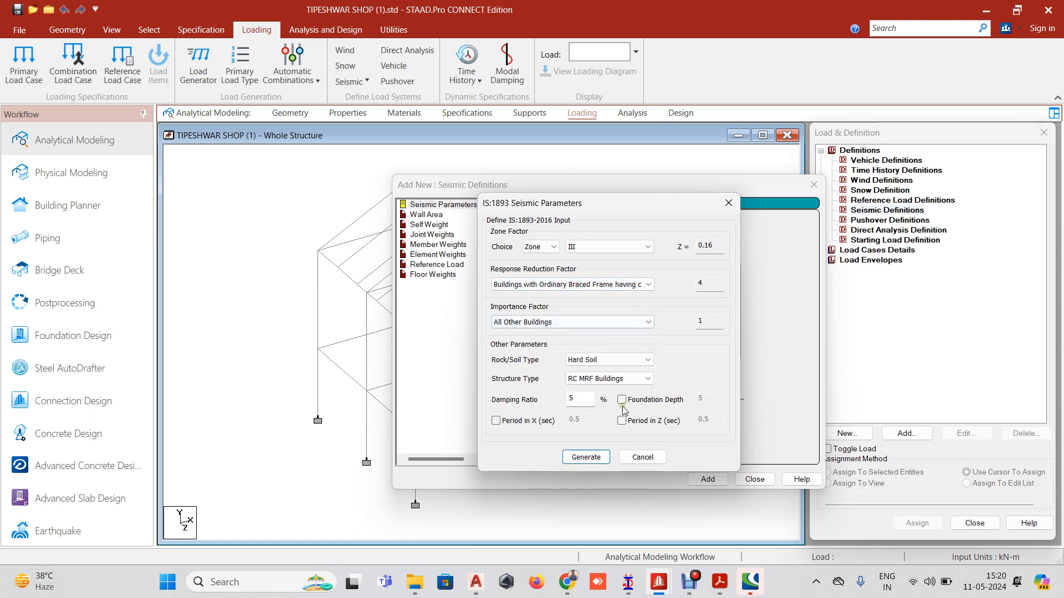
Try the Important Buildings importance factor, and set the importance factor to Residential or commercial Buildings
{"action": "left_click", "coordinate": [557, 324]}
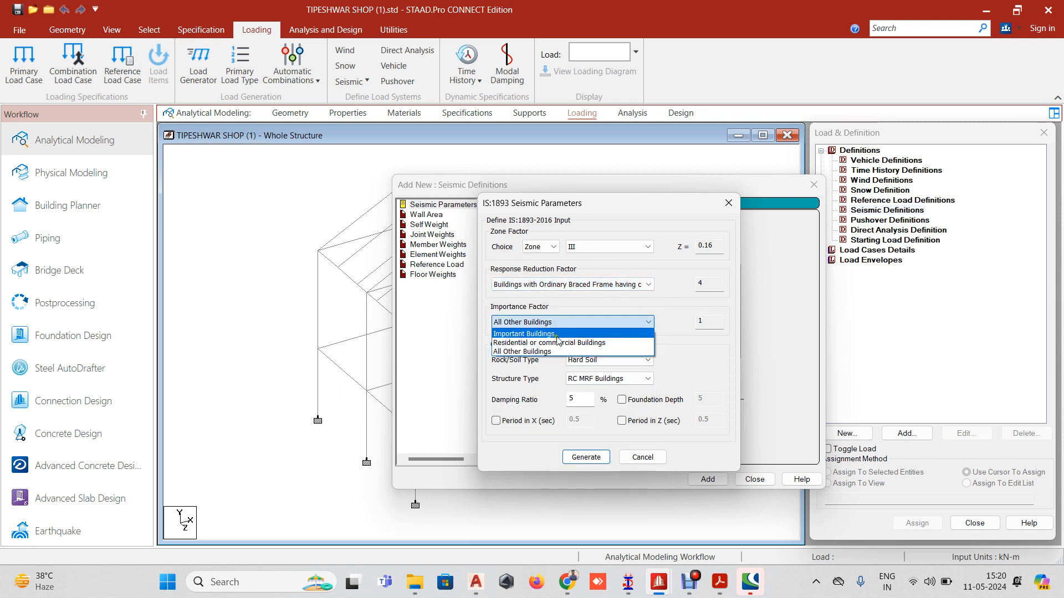
{"action": "left_click", "coordinate": [556, 334]}
{"action": "left_click", "coordinate": [587, 323]}
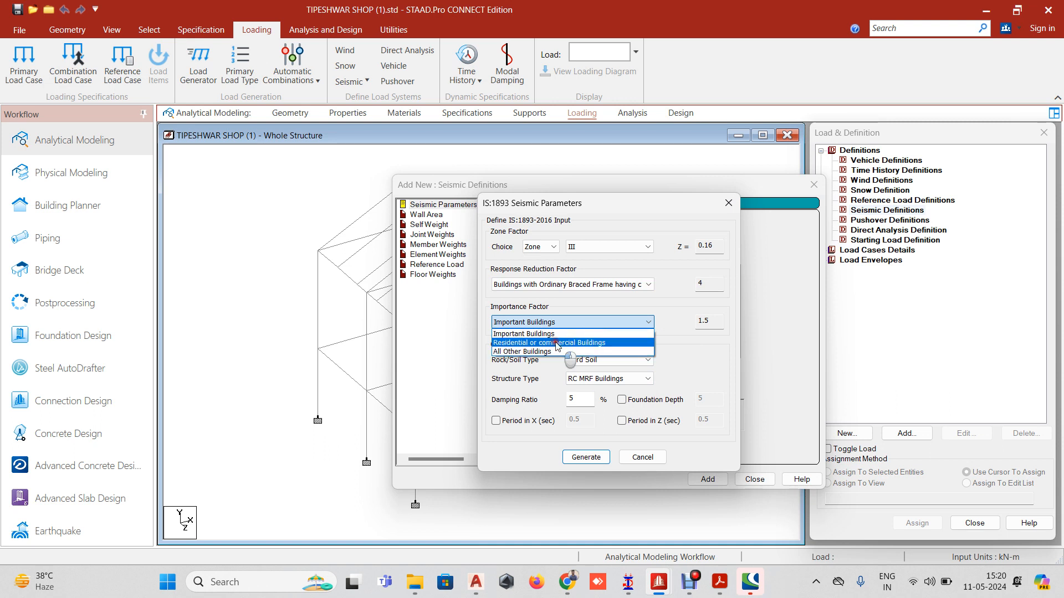
{"action": "left_click", "coordinate": [557, 344]}
{"action": "left_click", "coordinate": [576, 323]}
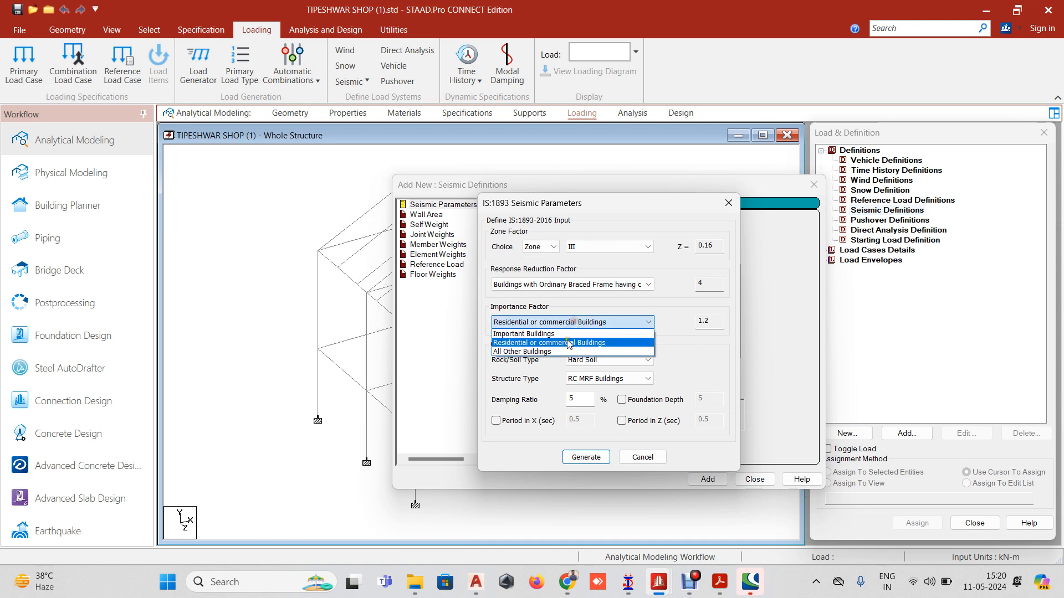
{"action": "left_click", "coordinate": [553, 334]}
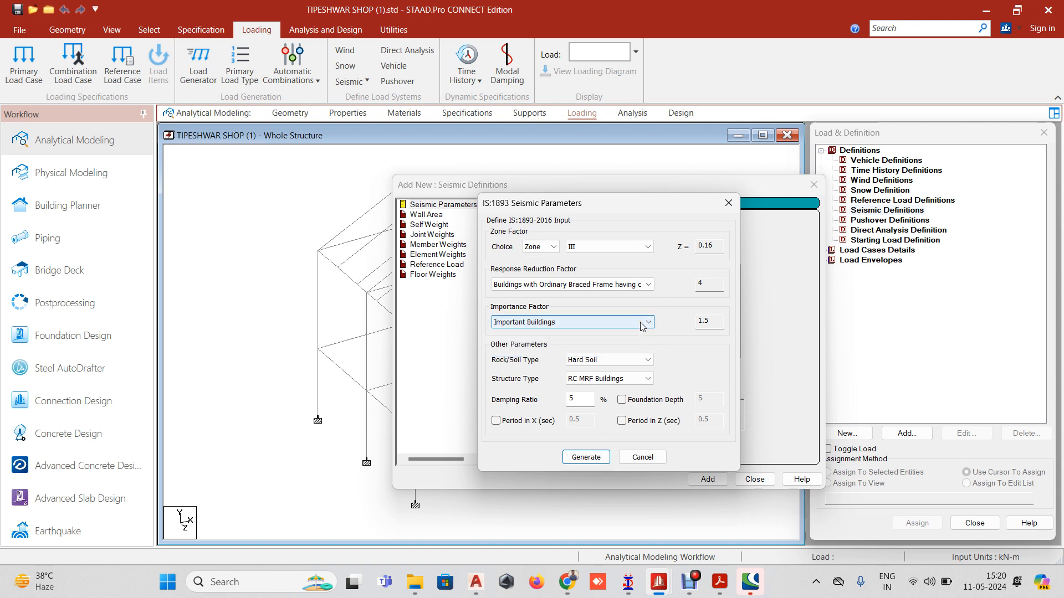
{"action": "left_click", "coordinate": [642, 325]}
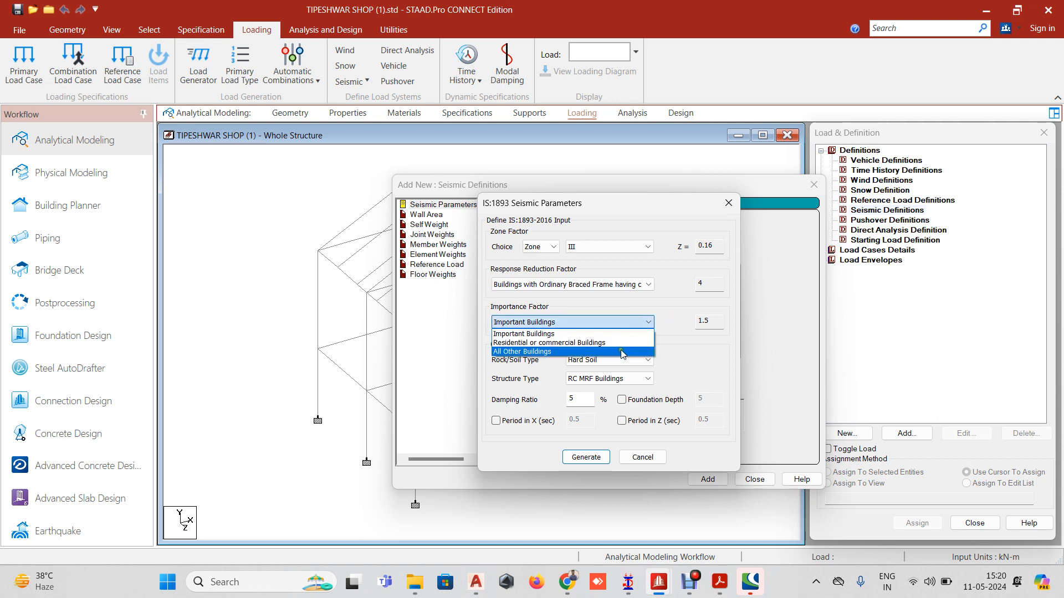
{"action": "left_click", "coordinate": [615, 343]}
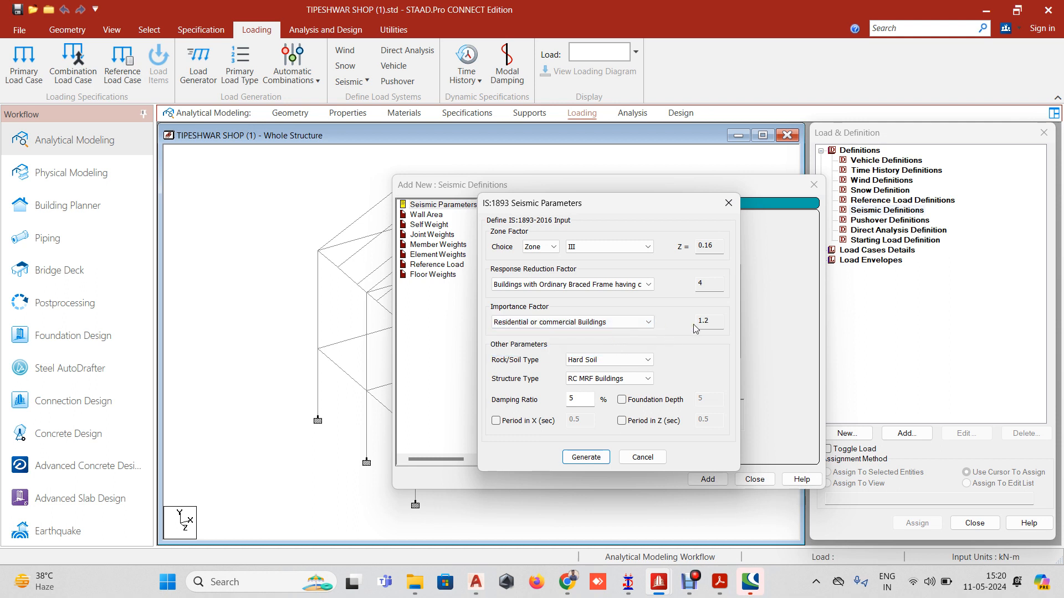
Set the structure type in the IS 1893 seismic parameters to RC-Steel Composite MRF Buildings
{"action": "left_click", "coordinate": [609, 378]}
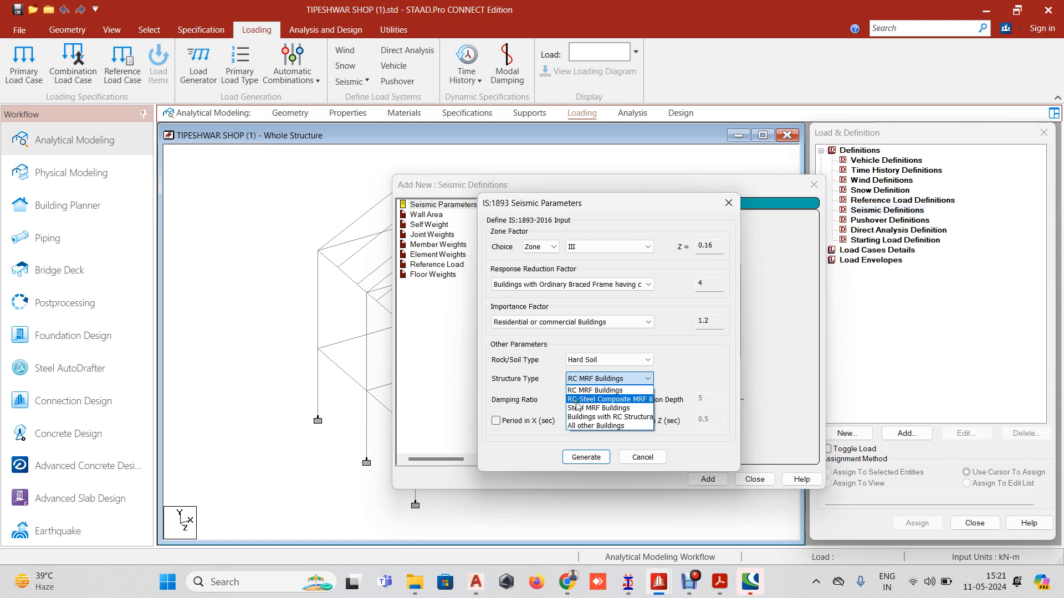
{"action": "left_click", "coordinate": [603, 399]}
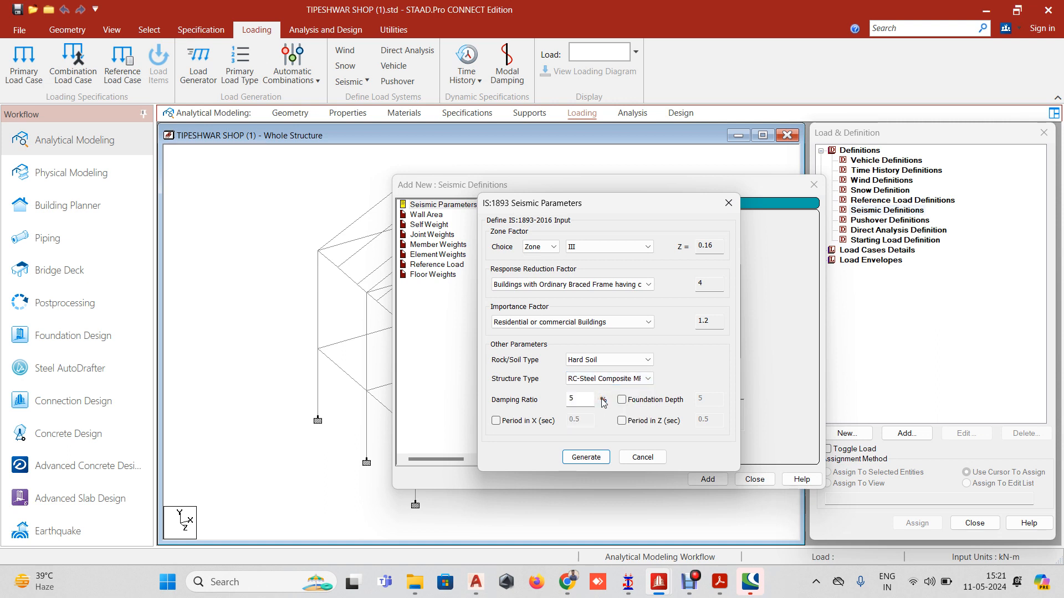
{"action": "left_click", "coordinate": [603, 379]}
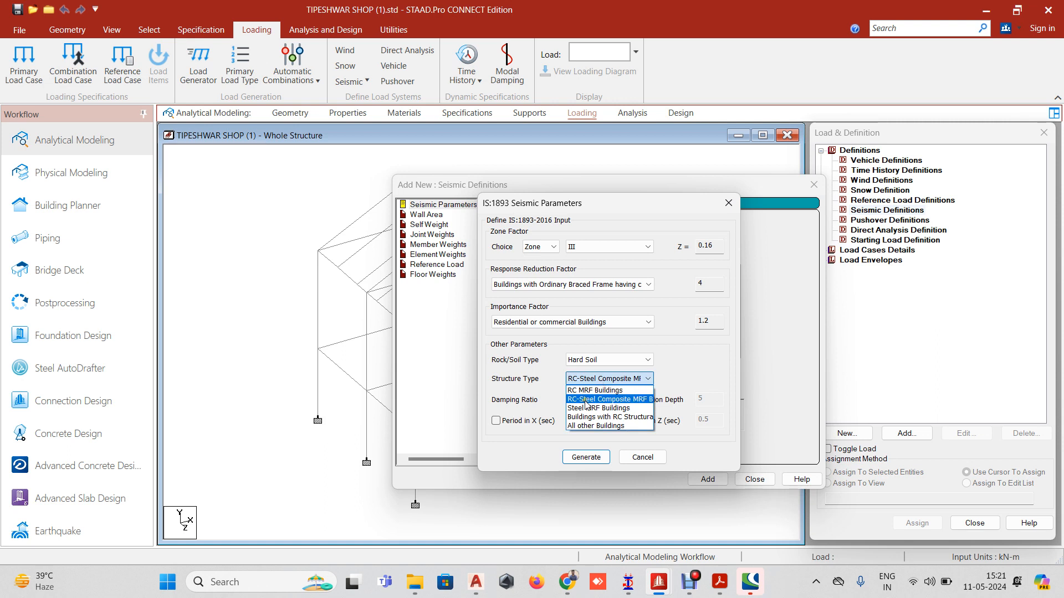
{"action": "left_click", "coordinate": [608, 397]}
Set the damping ratio to 0.05 % and the foundation depth to 1.5 m, and add the generated seismic parameters to the definitions
{"action": "left_click", "coordinate": [581, 399]}
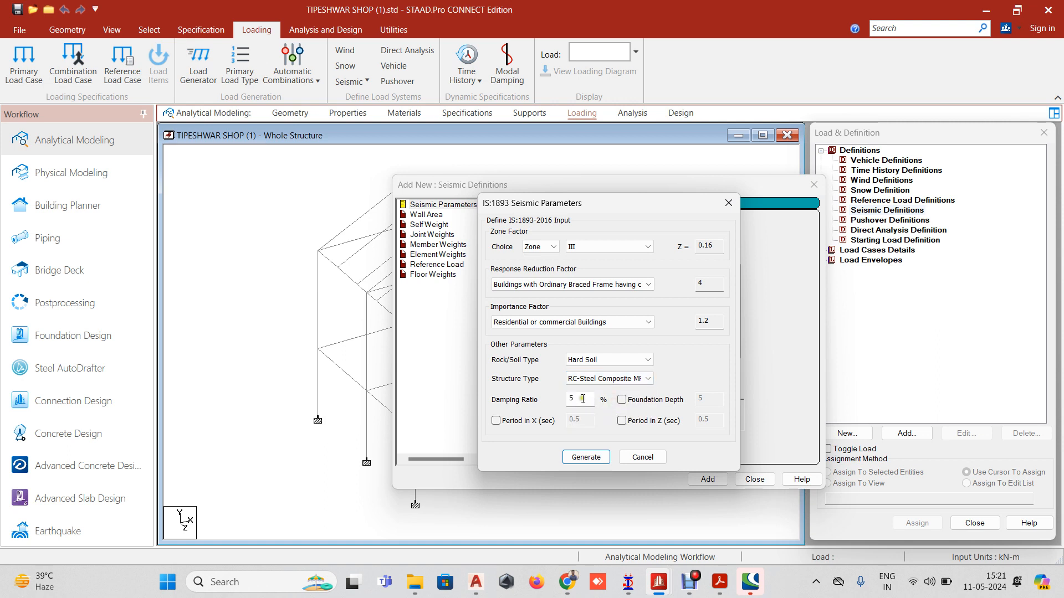
{"action": "left_click_drag", "start_coordinate": [583, 398], "coordinate": [492, 404]}
{"action": "type", "text": "0.05"}
{"action": "left_click", "coordinate": [663, 401]}
{"action": "left_click_drag", "start_coordinate": [703, 398], "coordinate": [685, 401]}
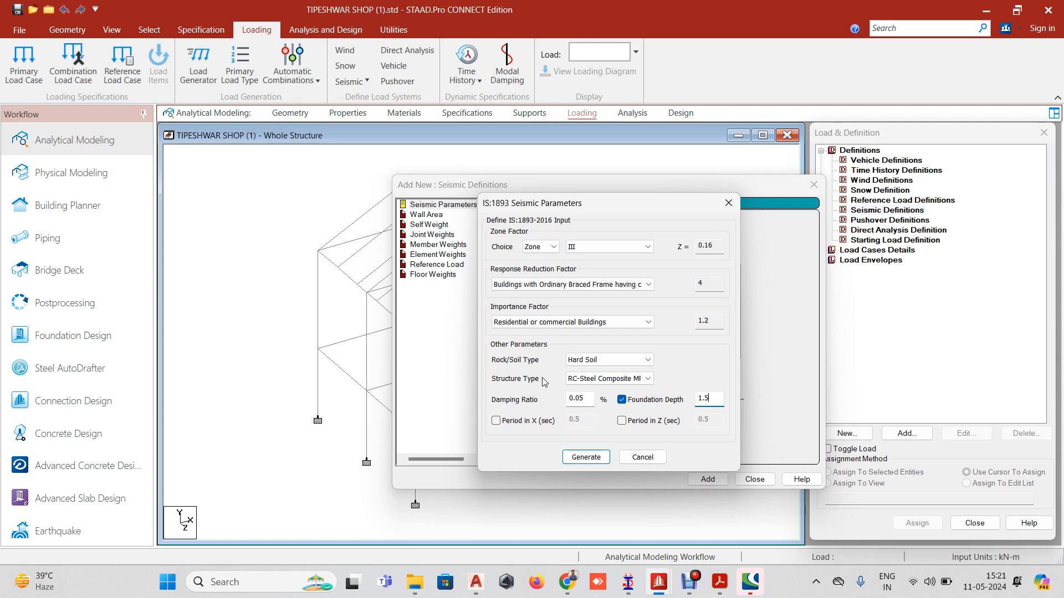
{"action": "left_click", "coordinate": [585, 457]}
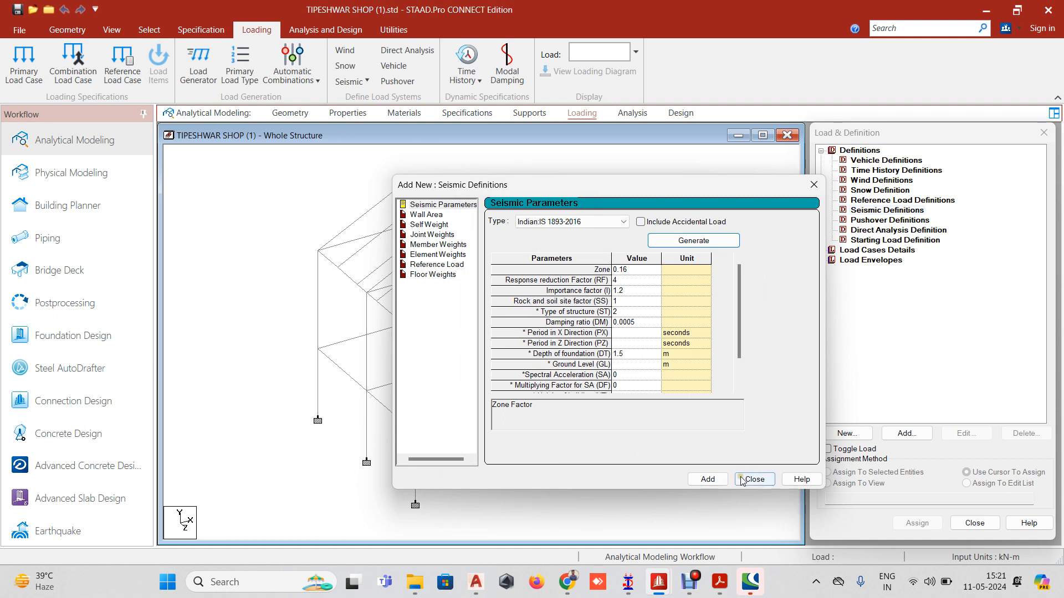
{"action": "left_click", "coordinate": [707, 479]}
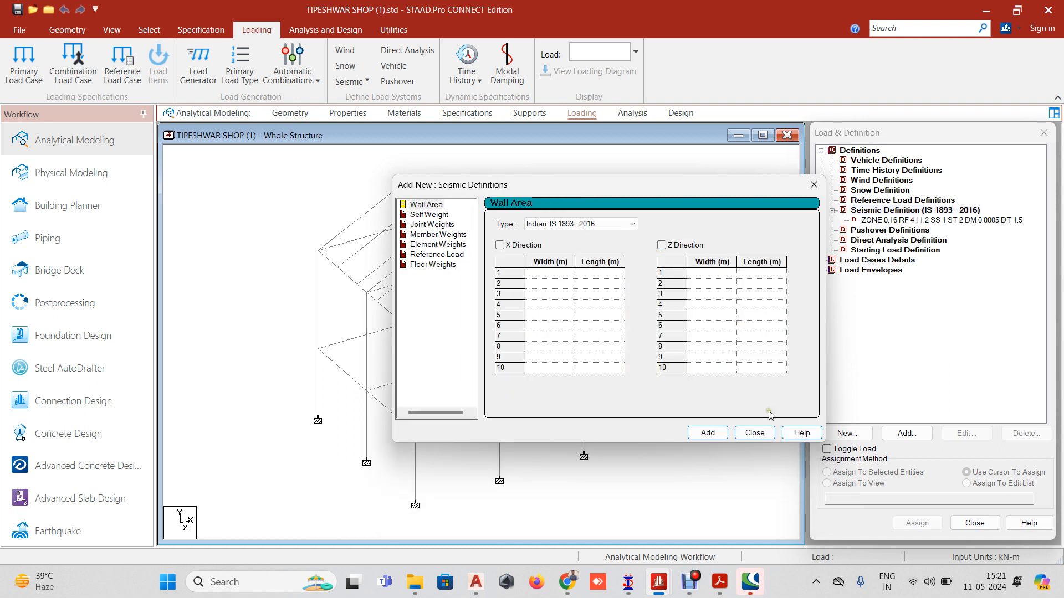
Add a self weight with factor 1 to the seismic definition and close the Seismic Definitions dialog
{"action": "left_click", "coordinate": [436, 216]}
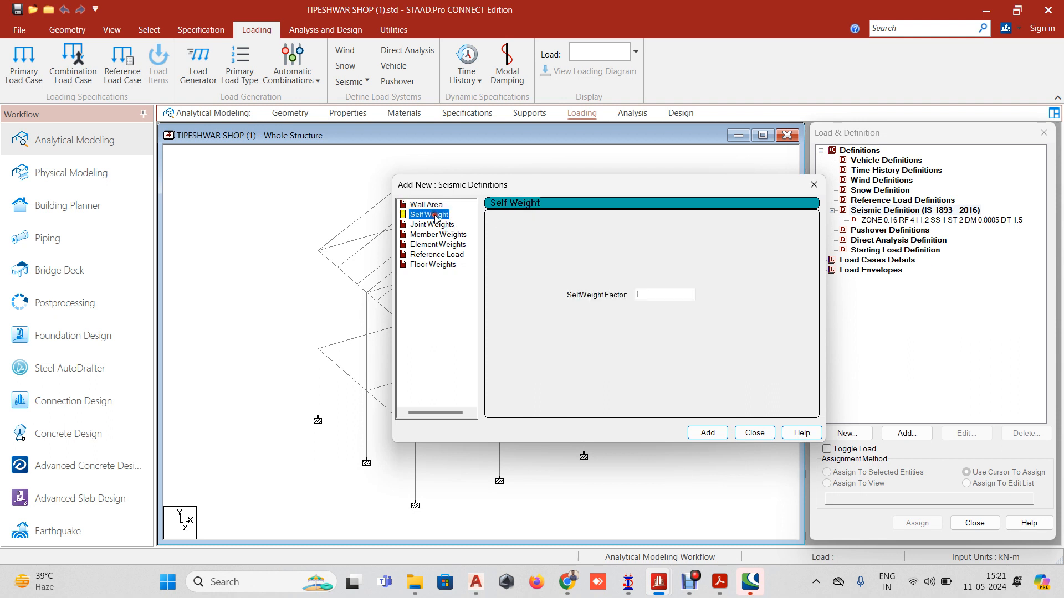
{"action": "left_click", "coordinate": [704, 433]}
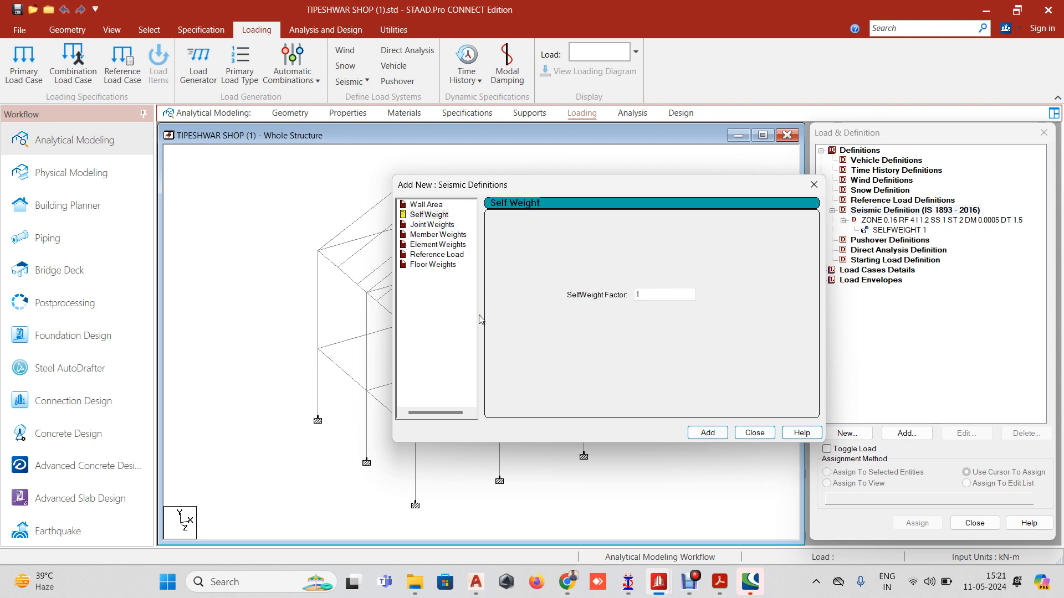
{"action": "left_click", "coordinate": [814, 185]}
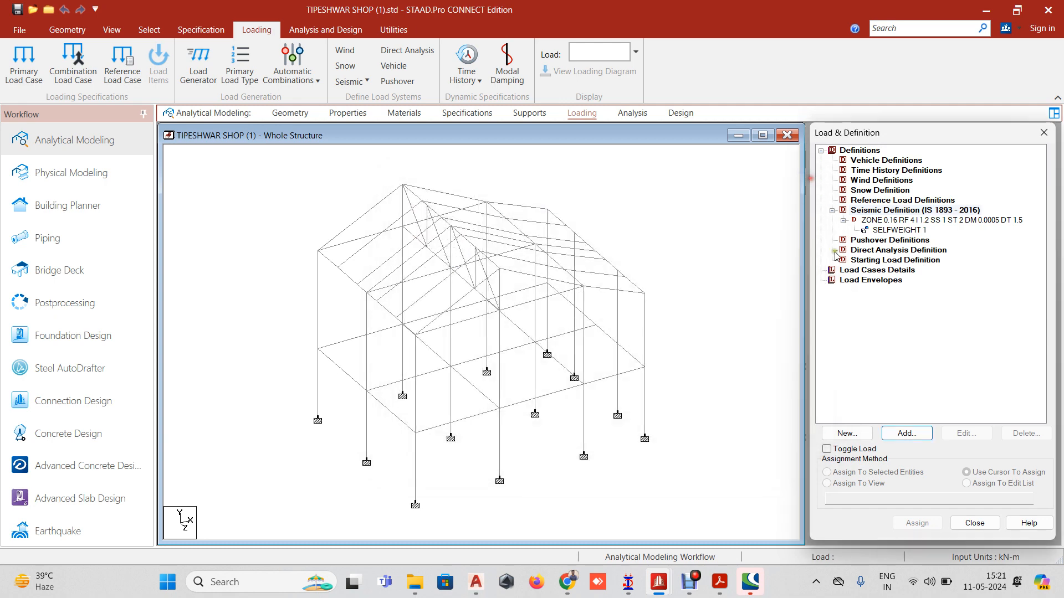
{"action": "left_click", "coordinate": [892, 220]}
{"action": "left_click", "coordinate": [897, 230]}
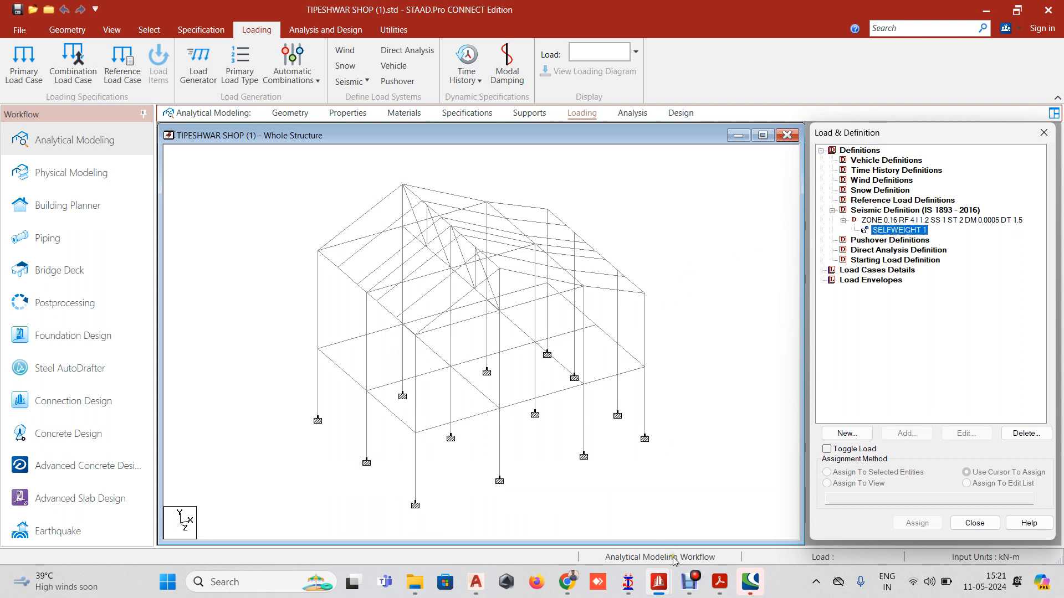
Switch to the steel shed model and review the UNI 0.25 member weight in its seismic definition
{"action": "mouse_move", "coordinate": [660, 581]}
{"action": "left_click", "coordinate": [611, 524]}
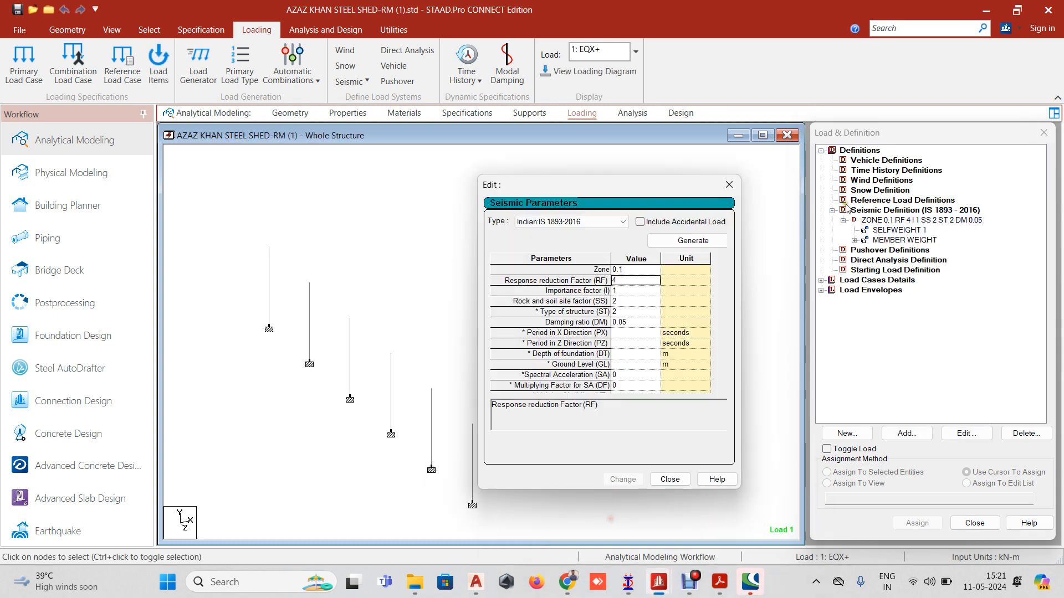
{"action": "left_click", "coordinate": [854, 239]}
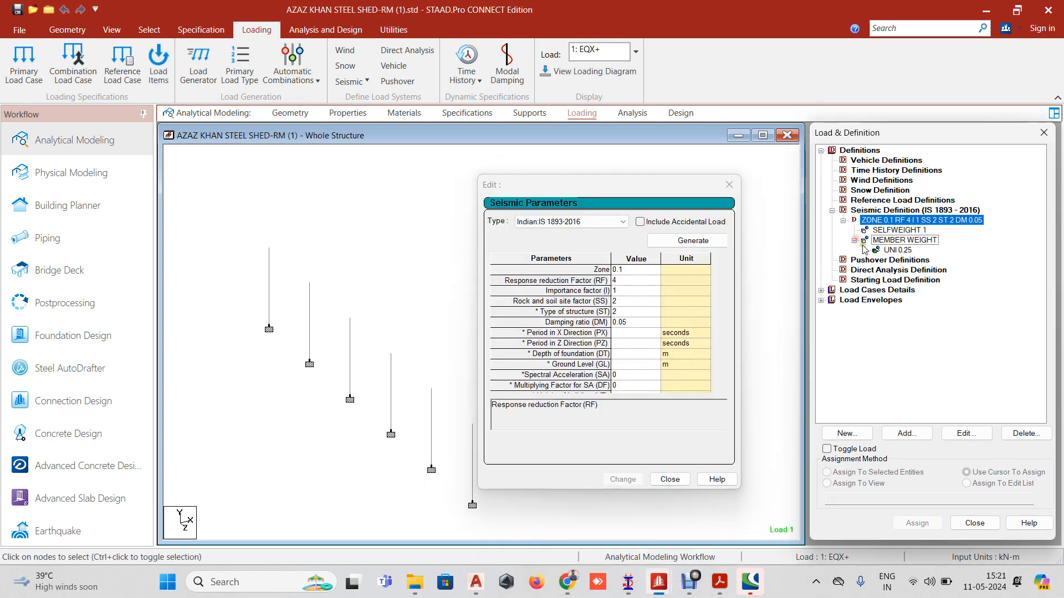
{"action": "left_click", "coordinate": [893, 250]}
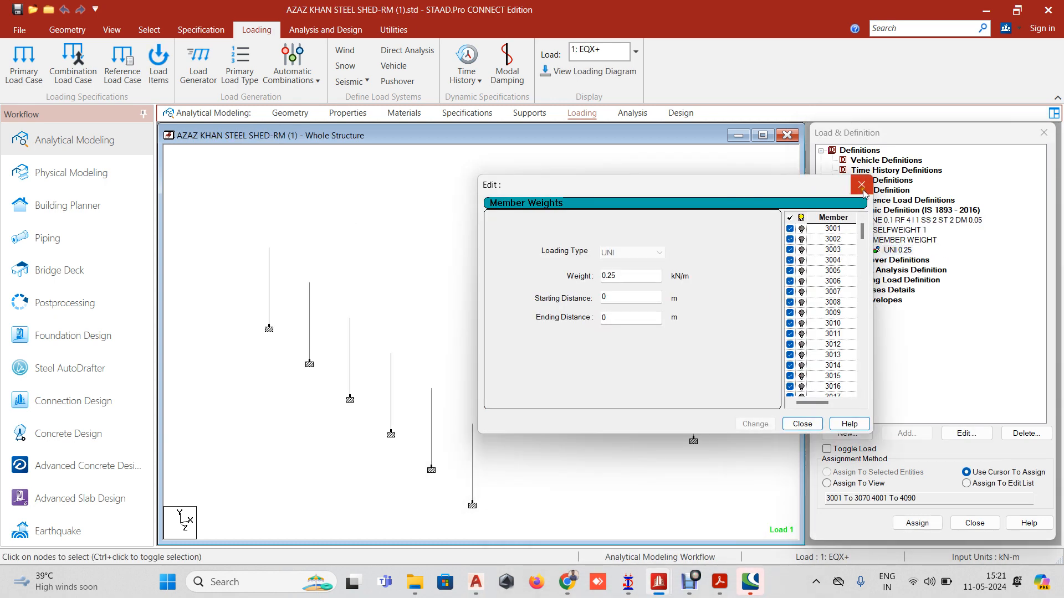
{"action": "left_click", "coordinate": [862, 186]}
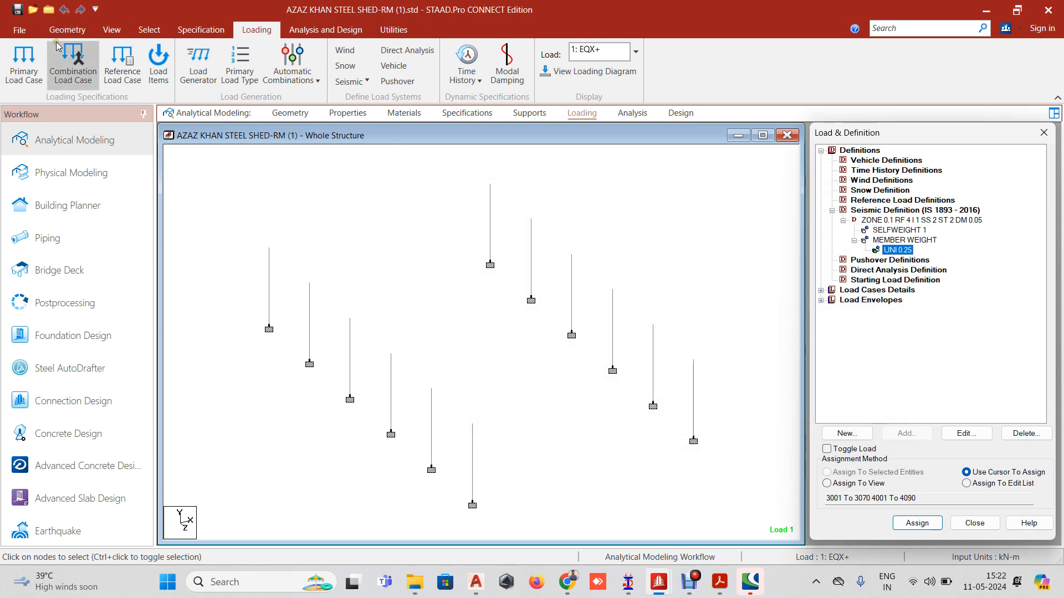
Display the steel shed's whole structure and highlight the members that carry the UNI 0.25 member weight
{"action": "left_click", "coordinate": [20, 30]}
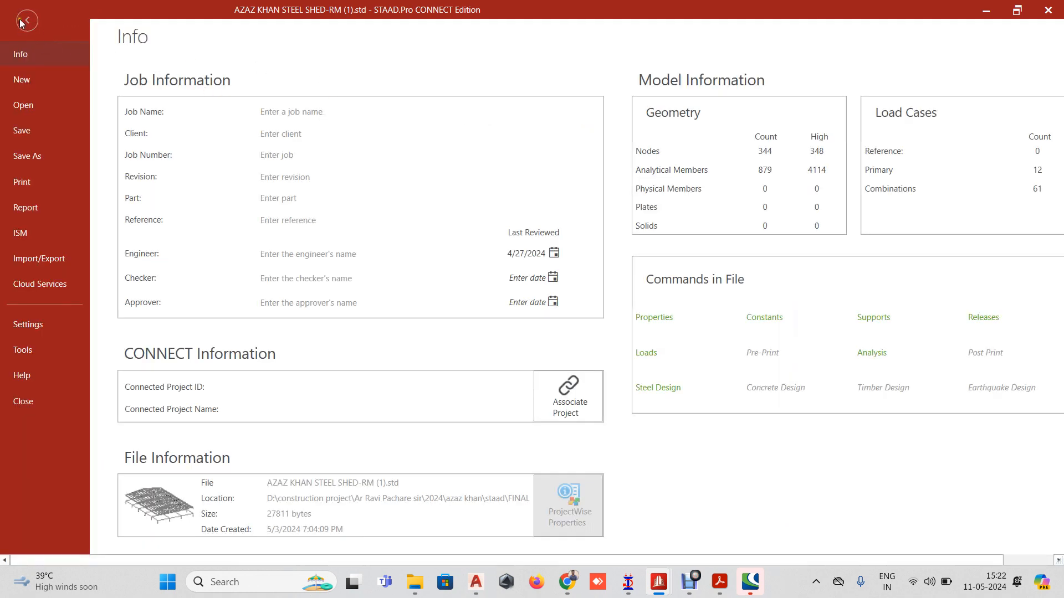
{"action": "left_click", "coordinate": [27, 21]}
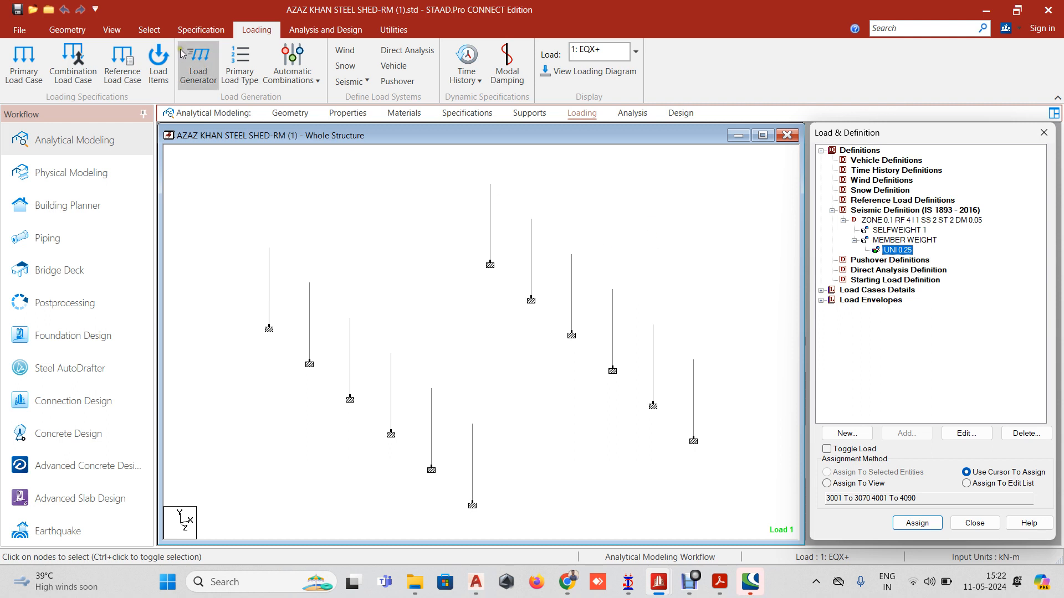
{"action": "left_click", "coordinate": [111, 29]}
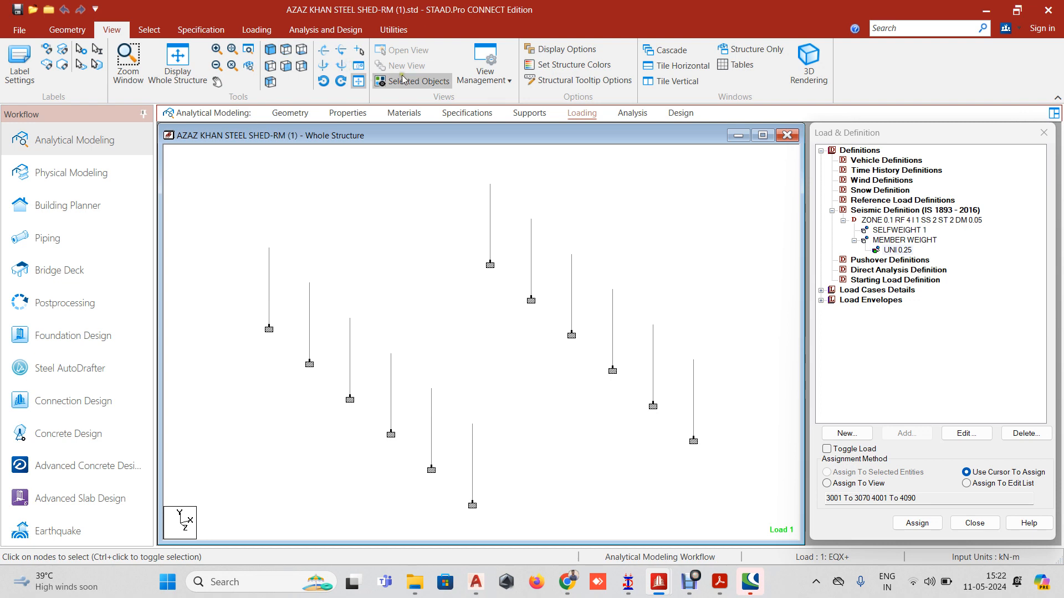
{"action": "left_click", "coordinate": [497, 78]}
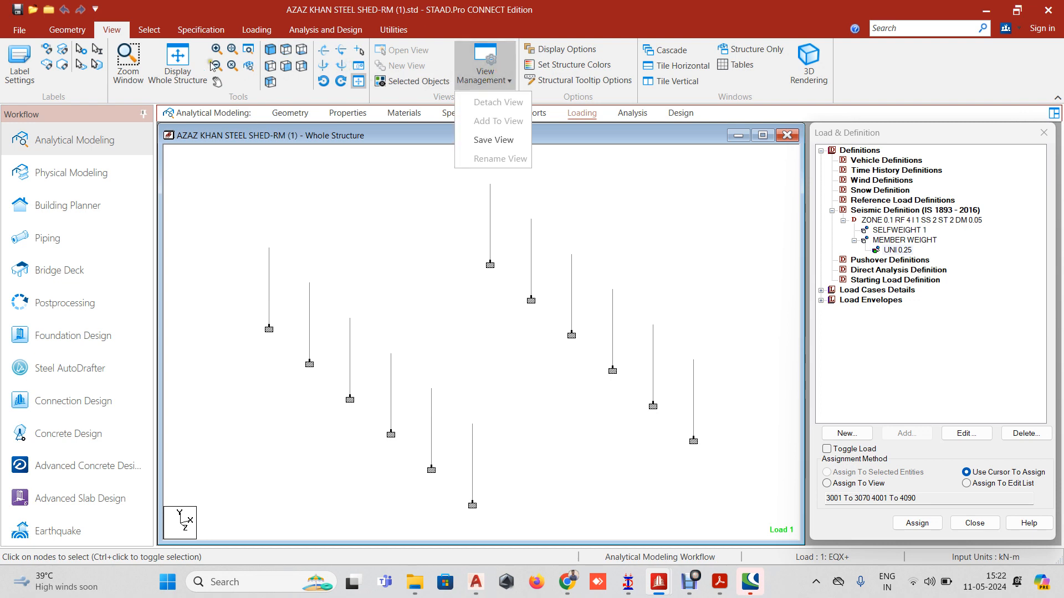
{"action": "left_click", "coordinate": [184, 62]}
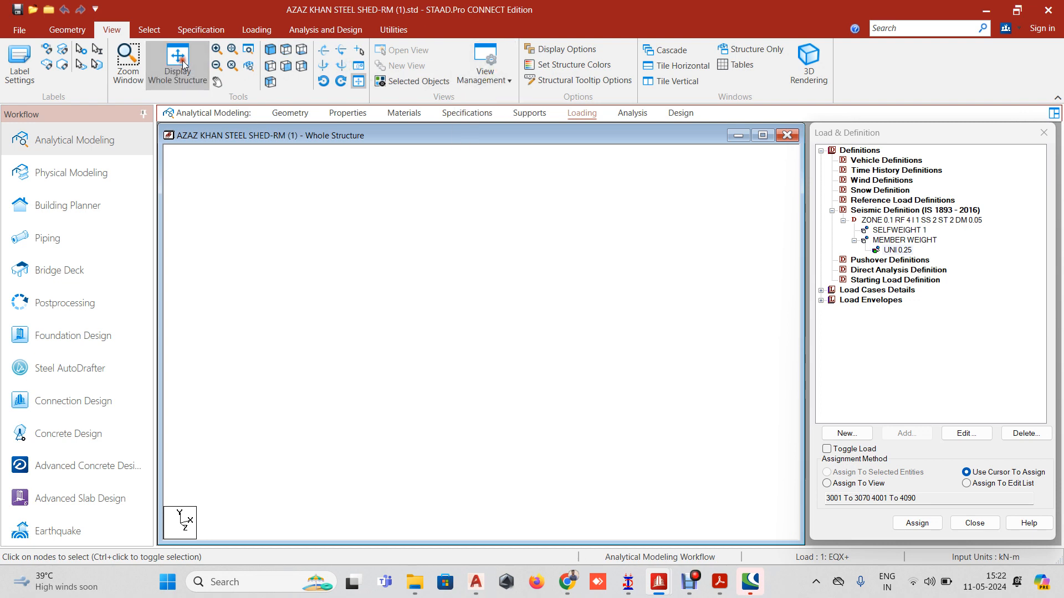
{"action": "left_click", "coordinate": [903, 240]}
{"action": "left_click", "coordinate": [897, 250]}
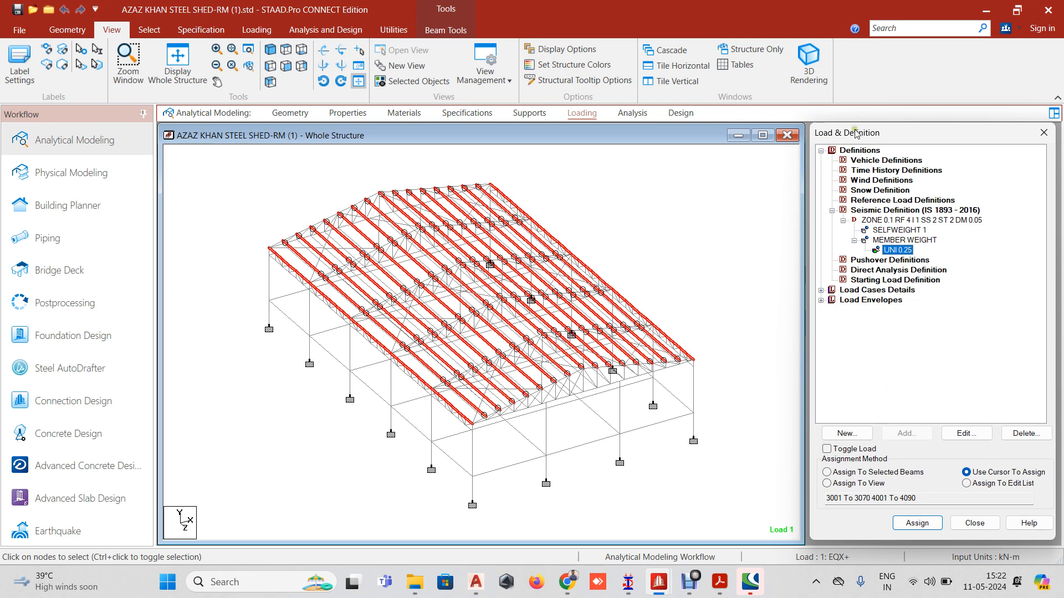
Switch back to the TIPESHWAR SHOP model and add a UNI member weight of 0.25 kN/m to its seismic definition
{"action": "mouse_move", "coordinate": [659, 581]}
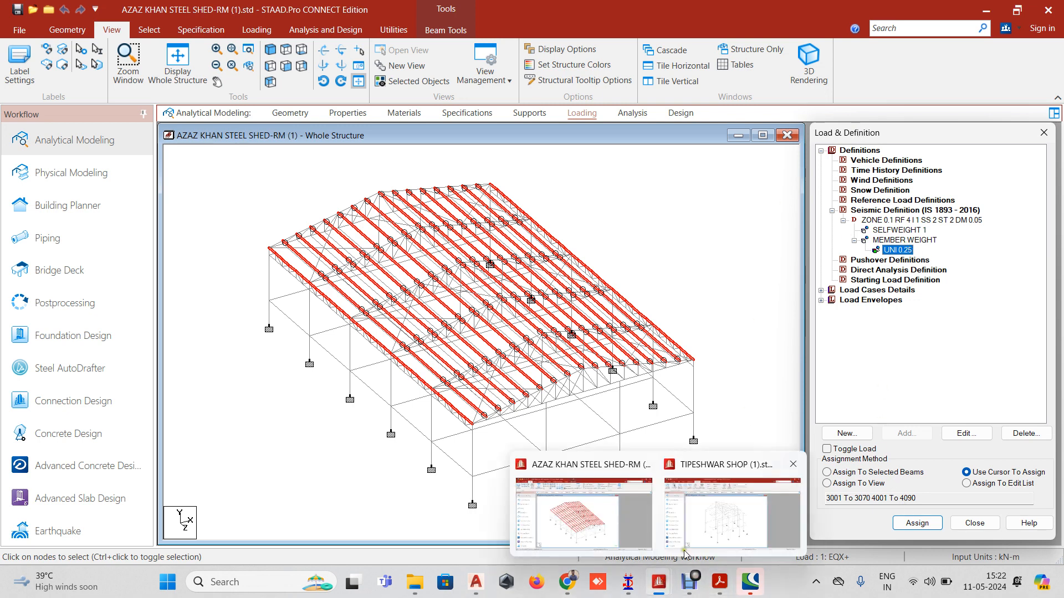
{"action": "left_click", "coordinate": [701, 519]}
{"action": "left_click", "coordinate": [885, 220]}
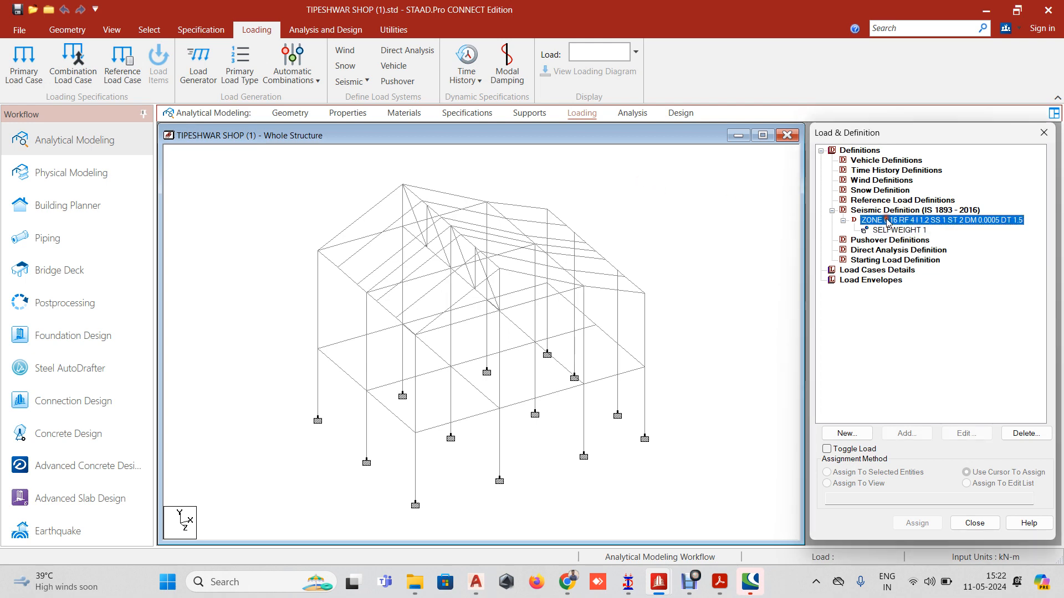
{"action": "left_click", "coordinate": [906, 433]}
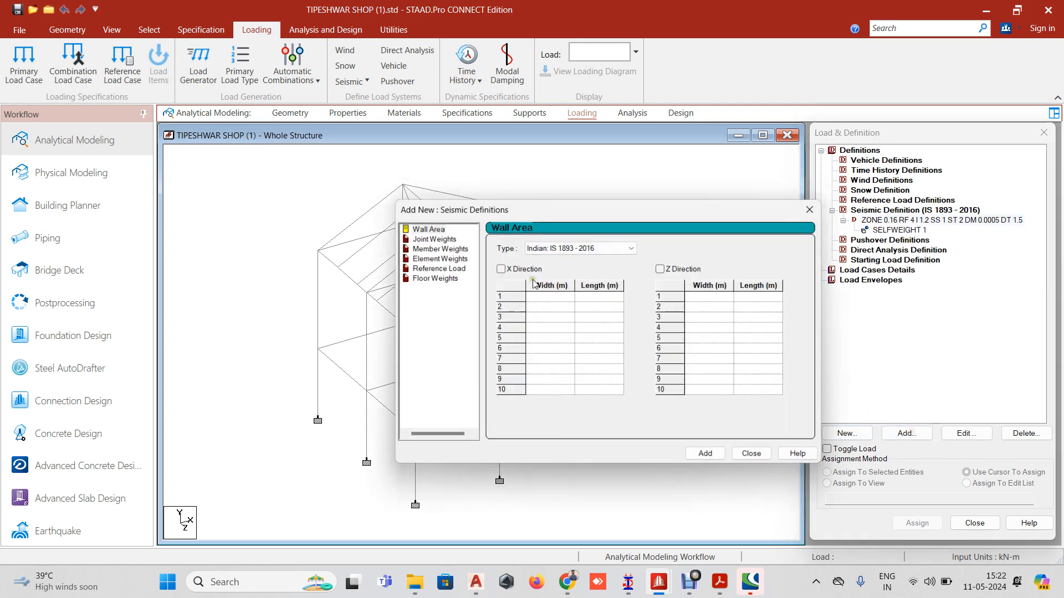
{"action": "left_click", "coordinate": [426, 248]}
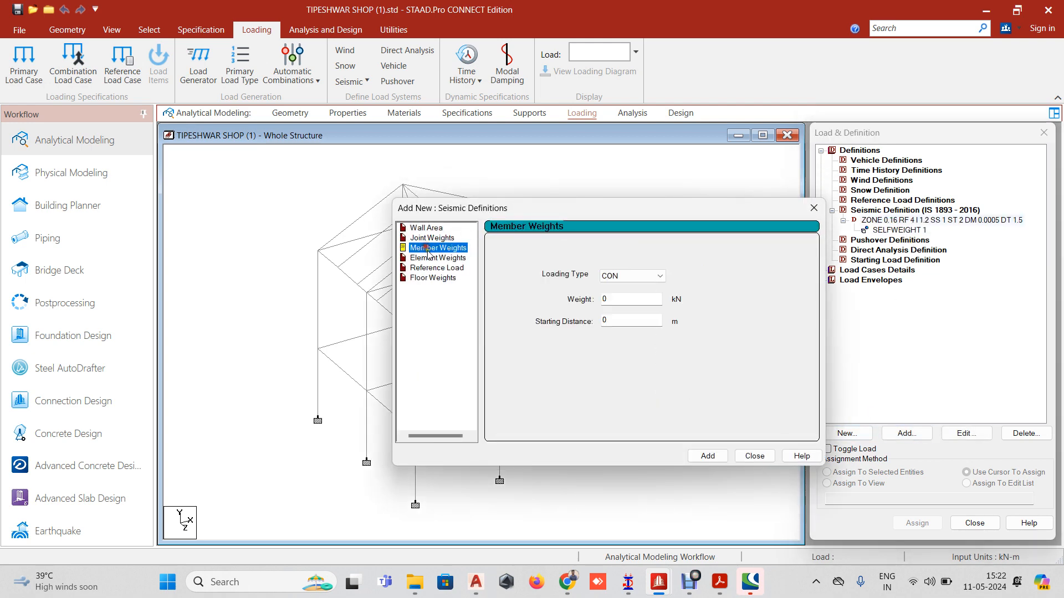
{"action": "left_click", "coordinate": [627, 276]}
{"action": "left_click", "coordinate": [629, 297]}
{"action": "left_click", "coordinate": [628, 300]}
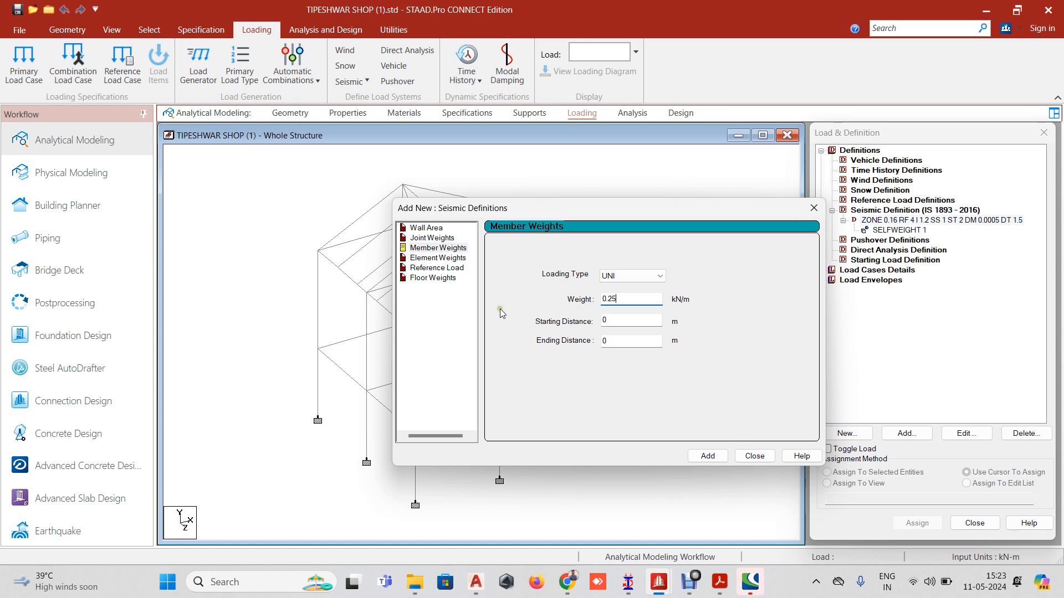
{"action": "left_click", "coordinate": [707, 456]}
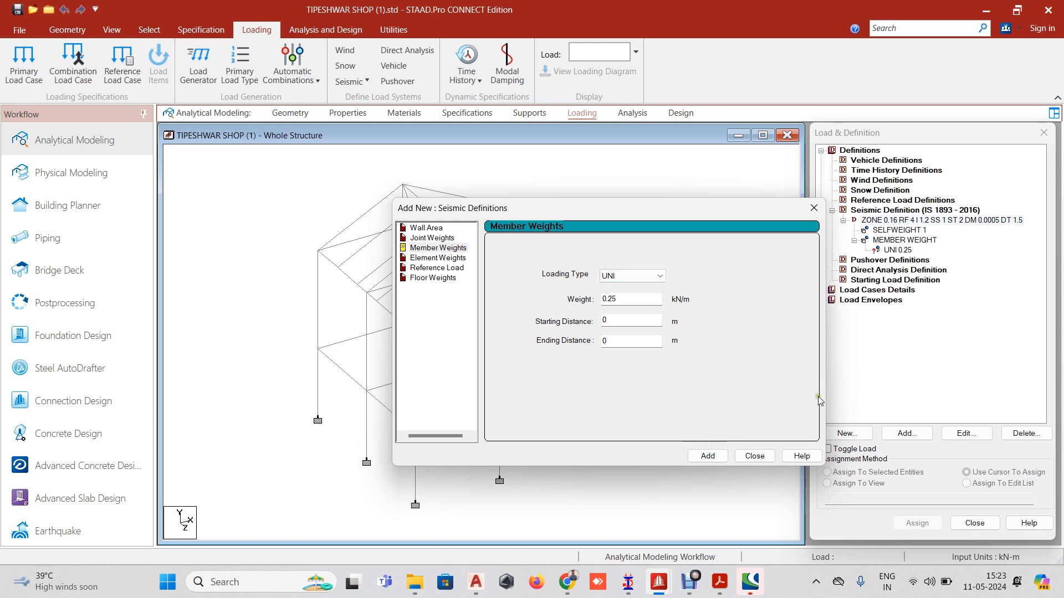
{"action": "left_click", "coordinate": [754, 455]}
Assign the UNI 0.25 member weight by cursor to the seven parallel roof beams in the first bay, 3001 to 3007
{"action": "left_click", "coordinate": [890, 249]}
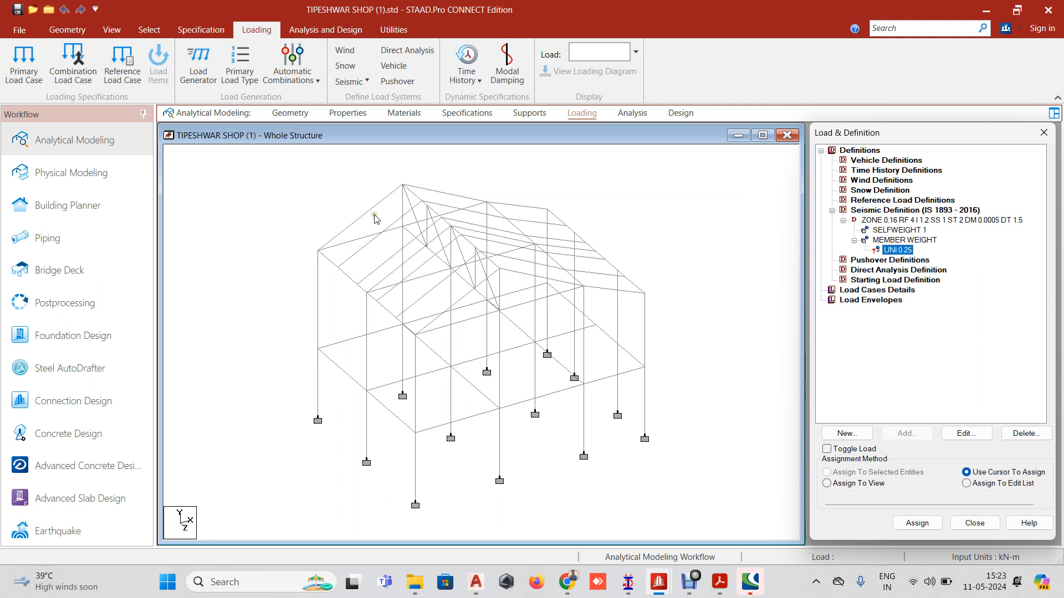
{"action": "left_click", "coordinate": [915, 523]}
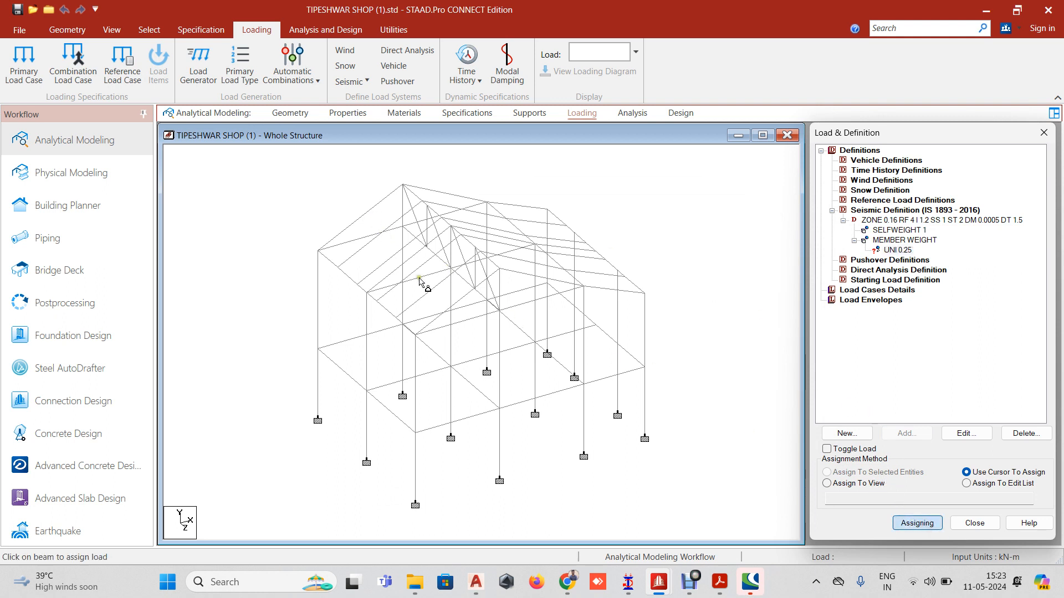
{"action": "left_click", "coordinate": [360, 227]}
{"action": "left_click", "coordinate": [377, 237]}
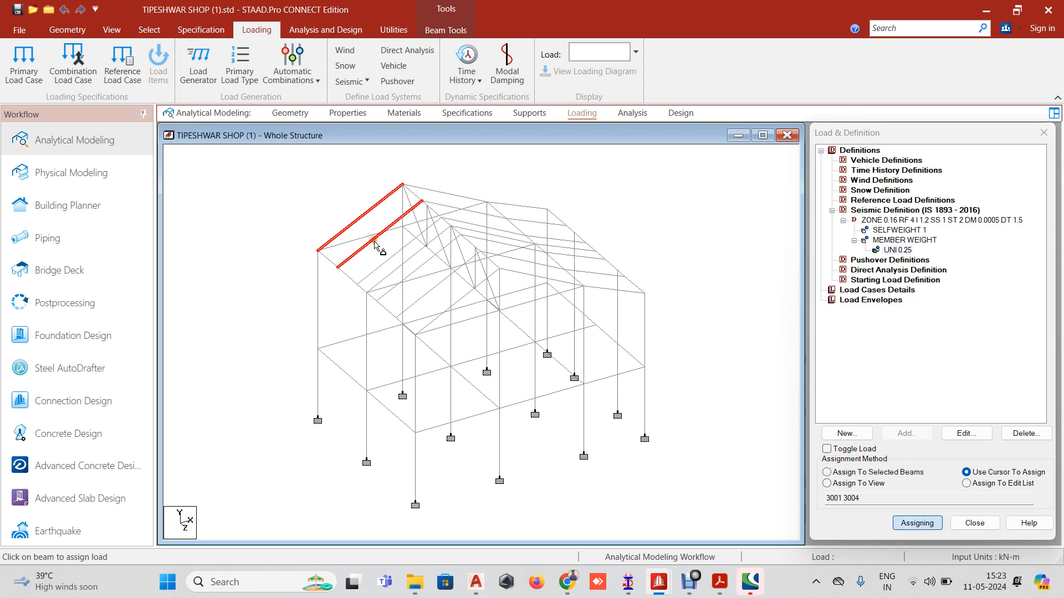
{"action": "left_click", "coordinate": [387, 262]}
{"action": "left_click", "coordinate": [409, 260]}
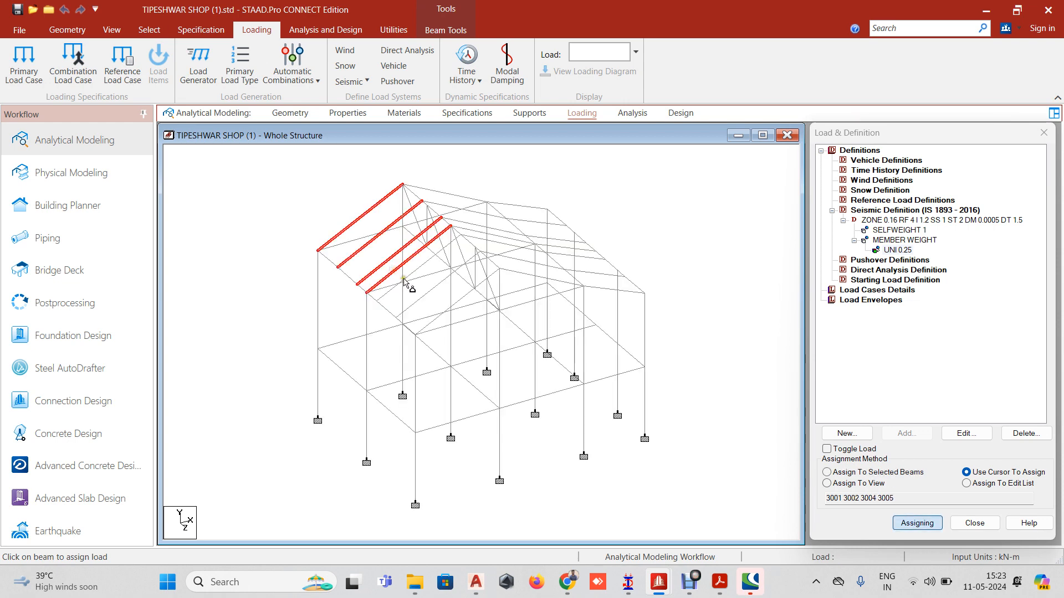
{"action": "left_click", "coordinate": [430, 273]}
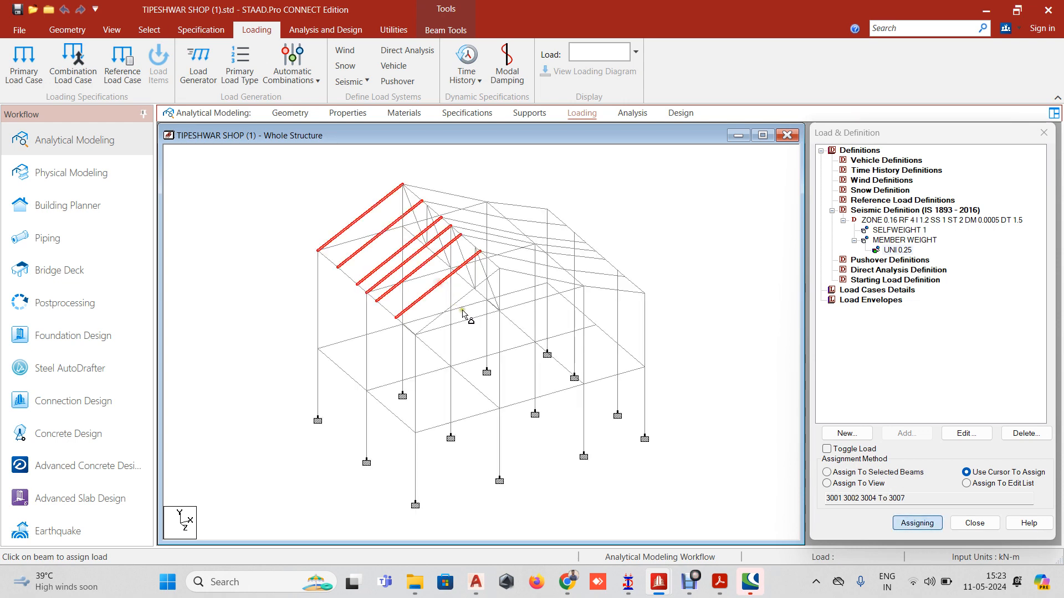
{"action": "left_click", "coordinate": [464, 296]}
Assign the UNI 0.25 member weight to the roof beams of the other two bays, 4001 to 4014
{"action": "left_click", "coordinate": [536, 275]}
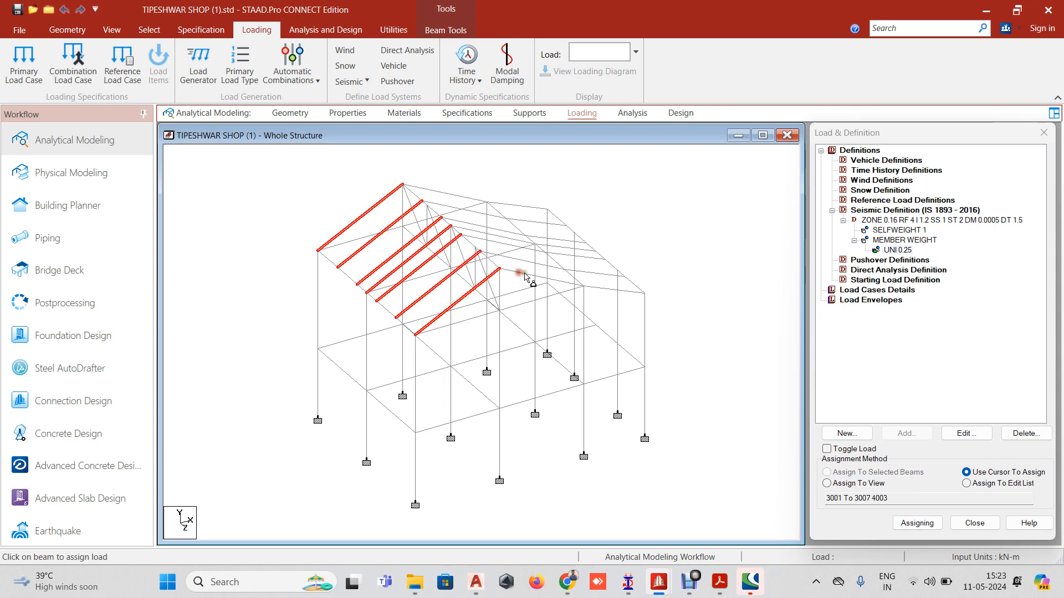
{"action": "left_click", "coordinate": [616, 281]}
{"action": "left_click", "coordinate": [604, 273]}
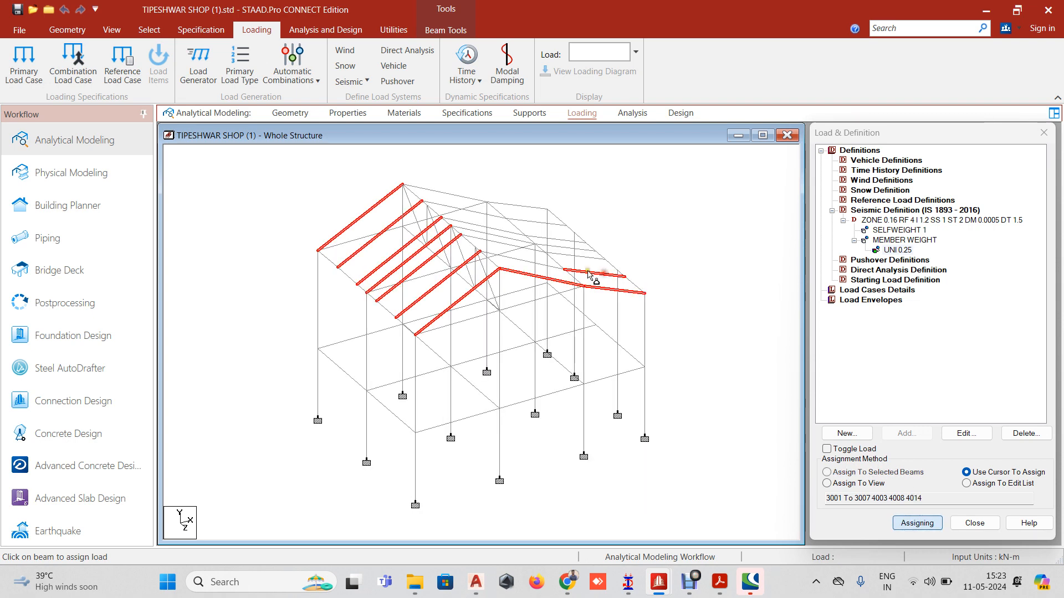
{"action": "left_click", "coordinate": [554, 265]}
{"action": "left_click", "coordinate": [494, 243]}
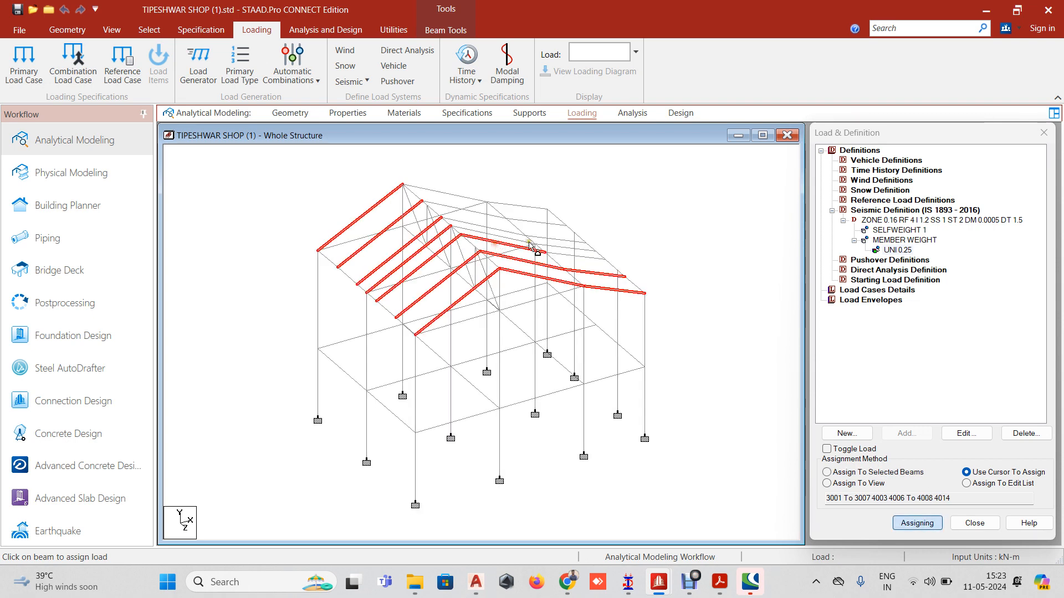
{"action": "left_click", "coordinate": [593, 261]}
{"action": "left_click", "coordinate": [603, 271]}
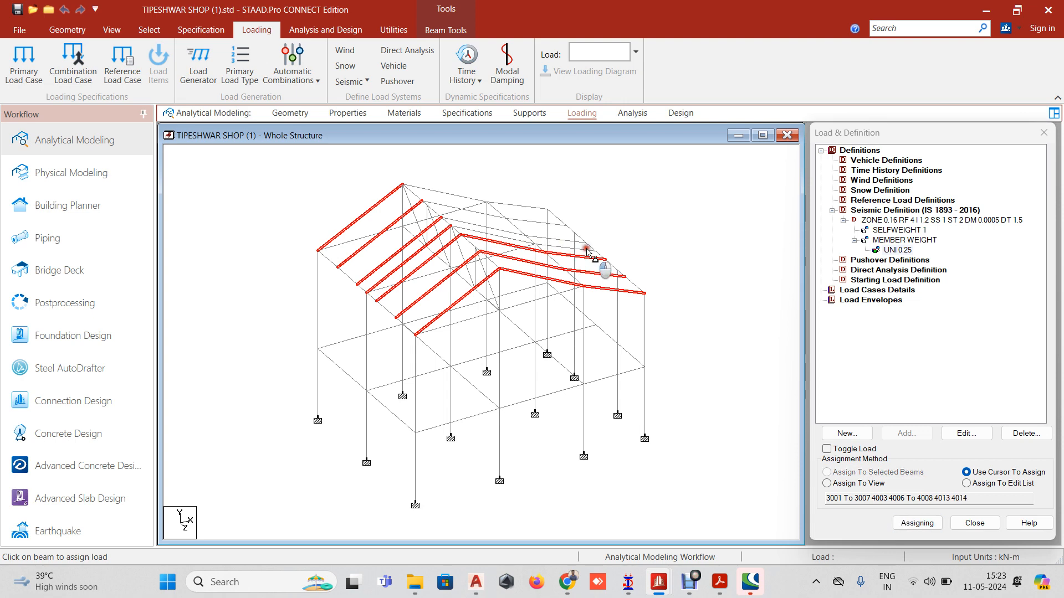
{"action": "left_click", "coordinate": [559, 242]}
{"action": "left_click", "coordinate": [533, 221]}
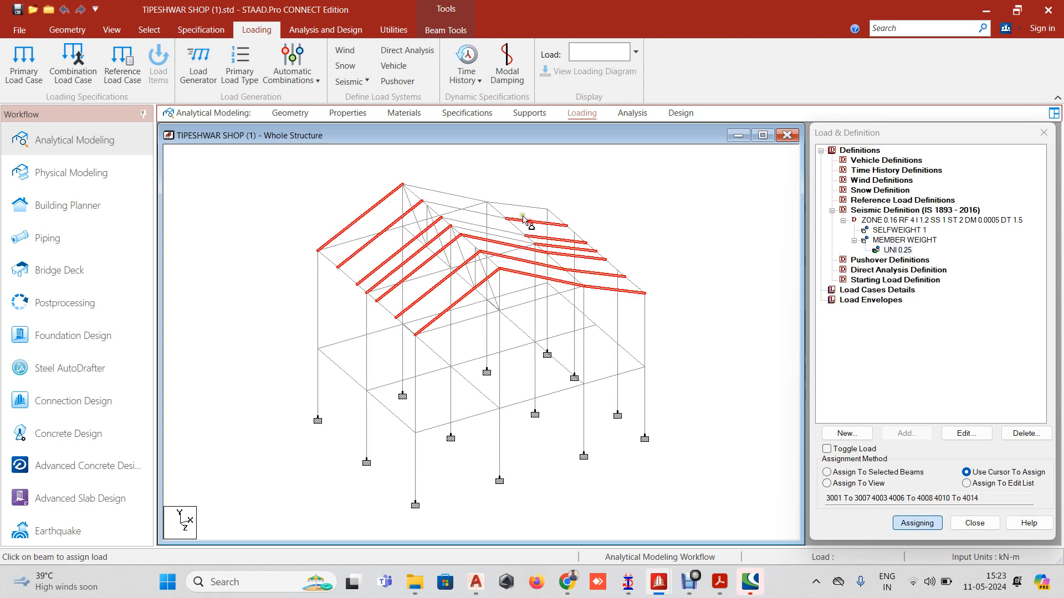
{"action": "left_click", "coordinate": [516, 205]}
{"action": "left_click", "coordinate": [461, 197]}
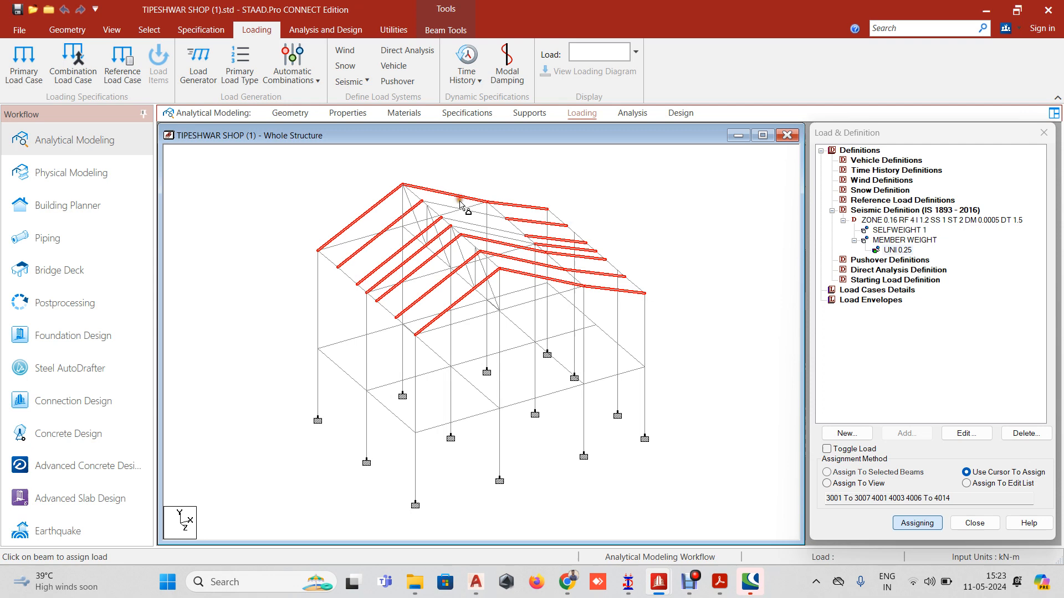
{"action": "left_click", "coordinate": [488, 215]}
{"action": "left_click", "coordinate": [500, 230]}
{"action": "left_click", "coordinate": [518, 241]}
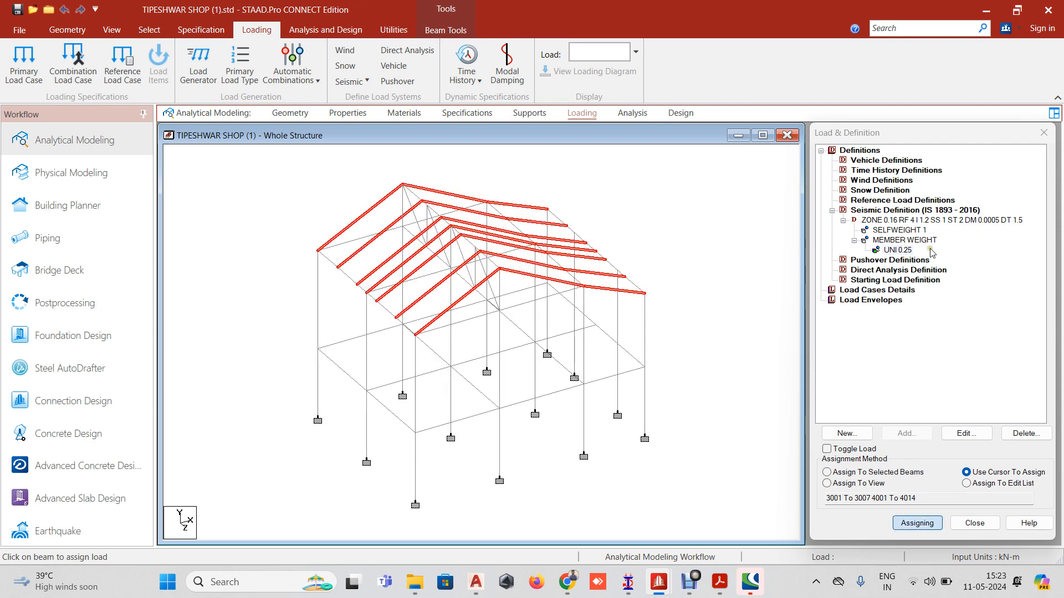
Leave the member weight assignment and select Load Cases Details in the load definitions
{"action": "left_click", "coordinate": [897, 220]}
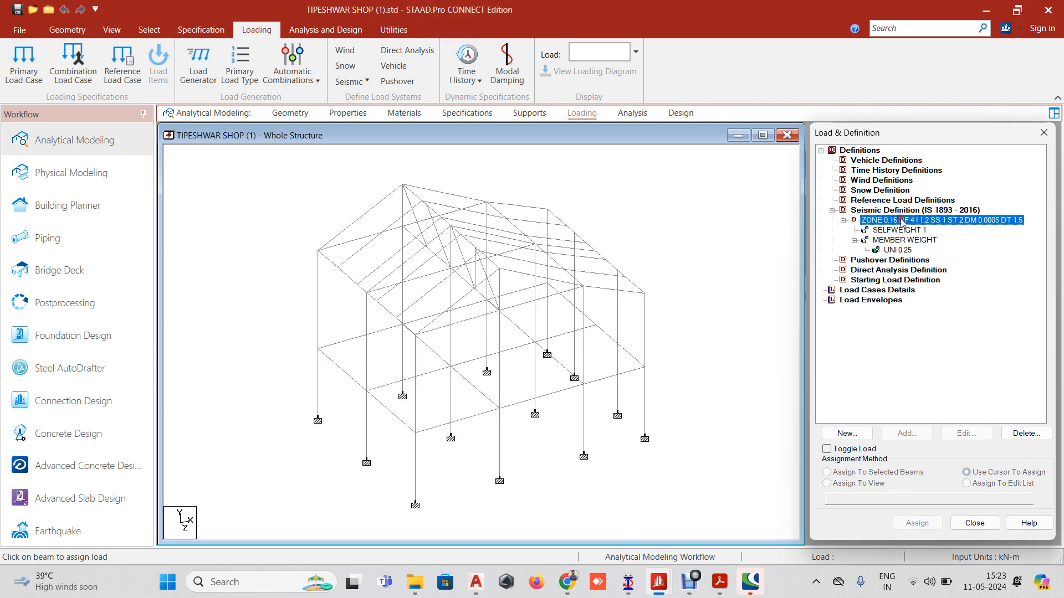
{"action": "left_click", "coordinate": [902, 240]}
{"action": "left_click", "coordinate": [917, 259]}
{"action": "left_click", "coordinate": [868, 290]}
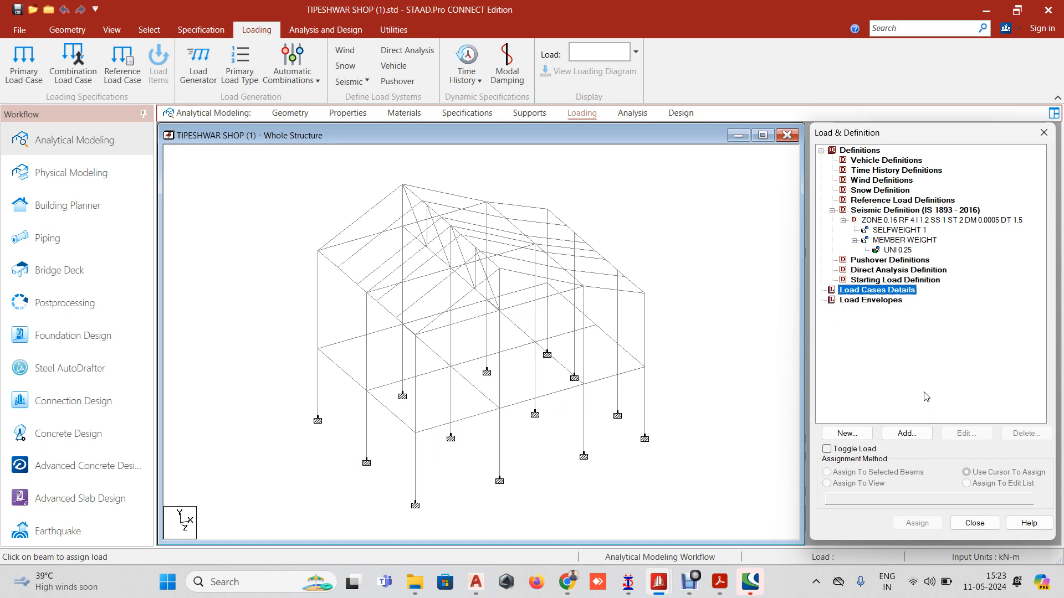
Switch to the steel shed model and open its command file in the editor
{"action": "mouse_move", "coordinate": [653, 581]}
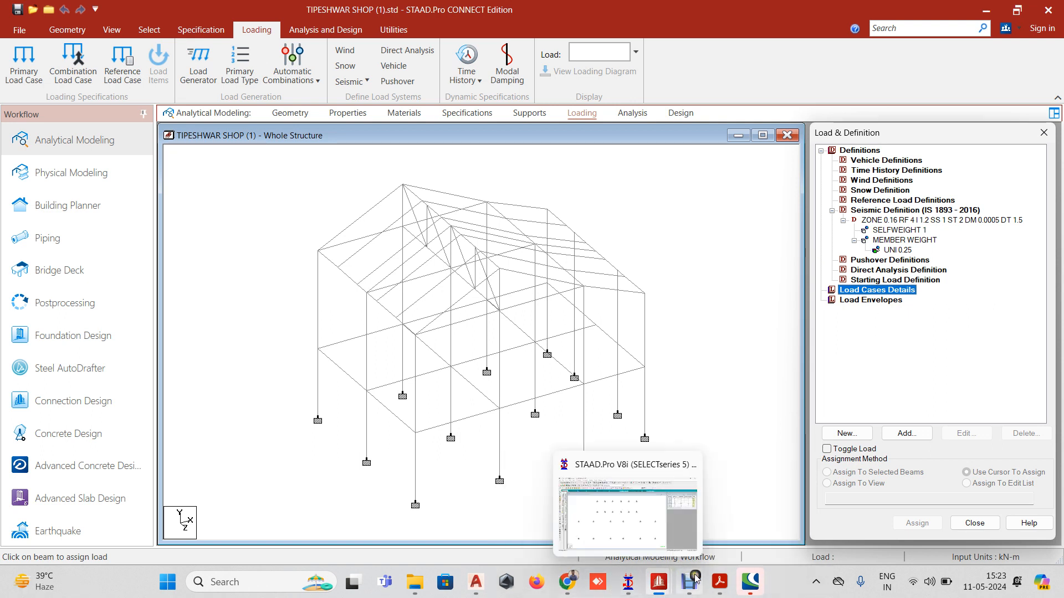
{"action": "left_click", "coordinate": [621, 487]}
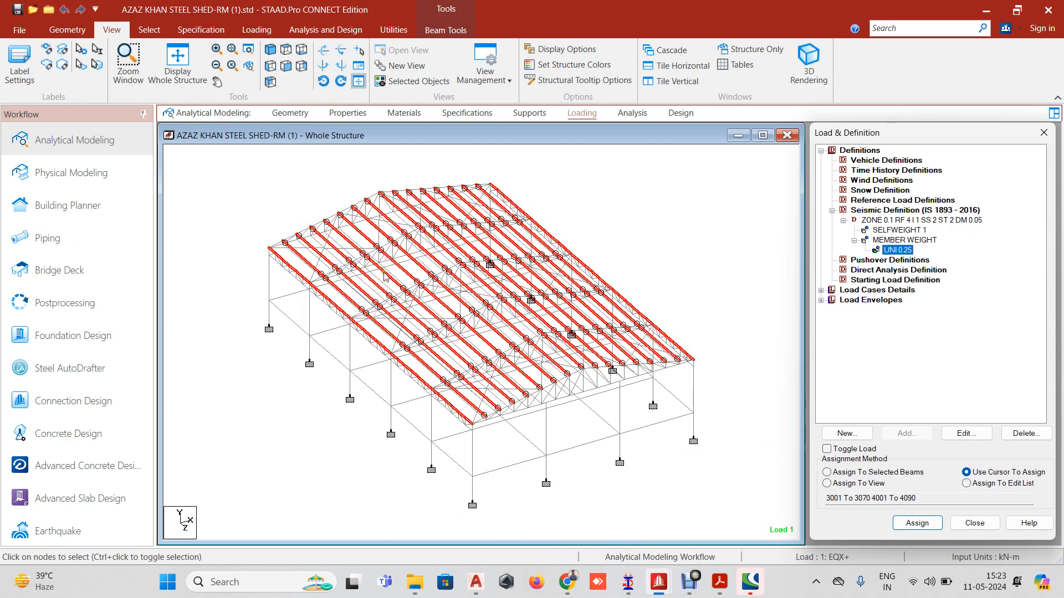
{"action": "left_click", "coordinate": [257, 31]}
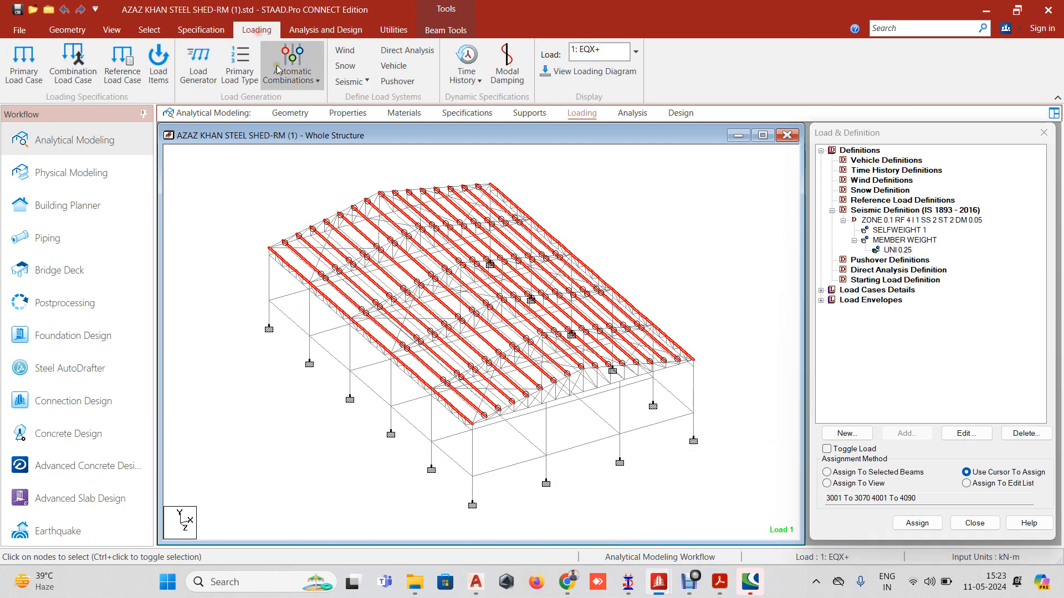
{"action": "left_click", "coordinate": [200, 29]}
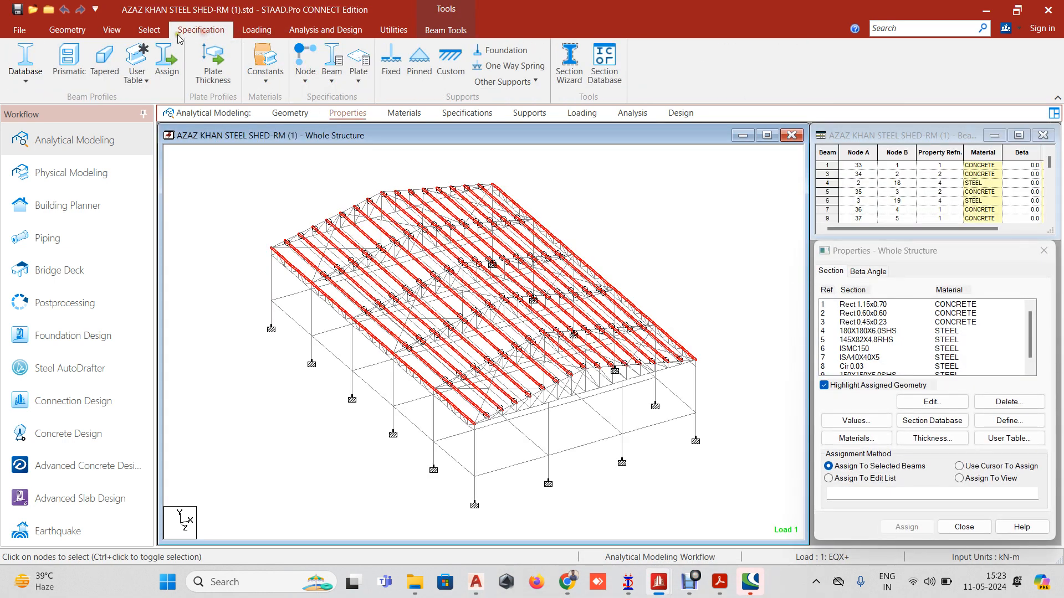
{"action": "left_click", "coordinate": [322, 30]}
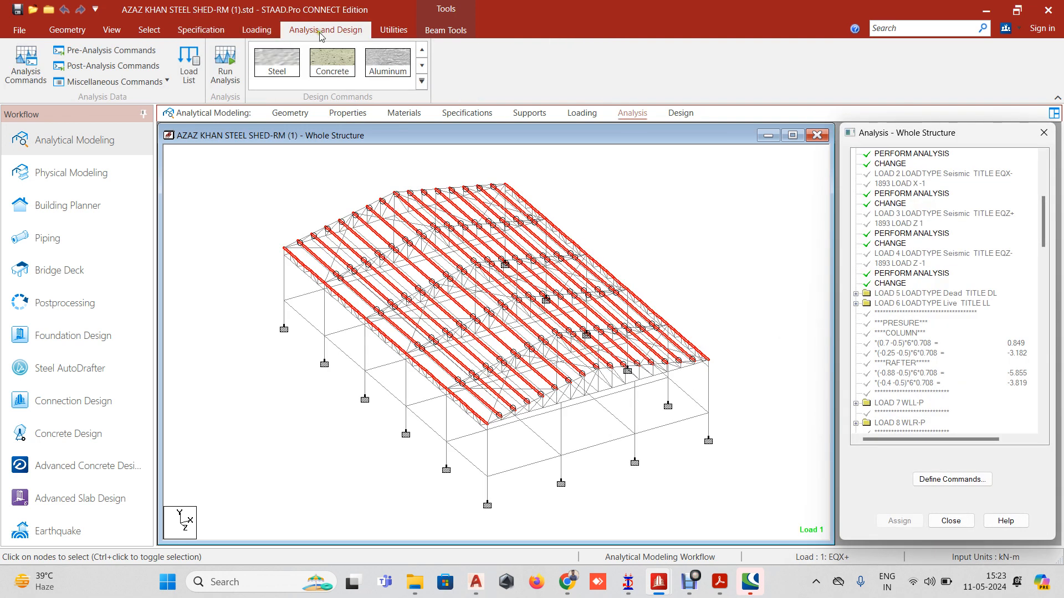
{"action": "left_click", "coordinate": [413, 31]}
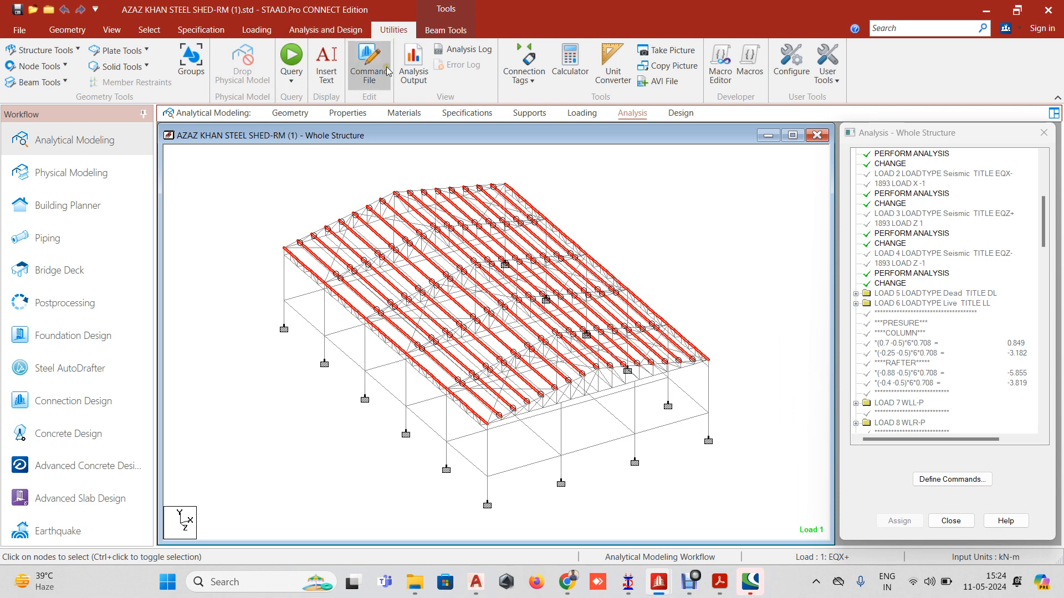
{"action": "left_click", "coordinate": [367, 75]}
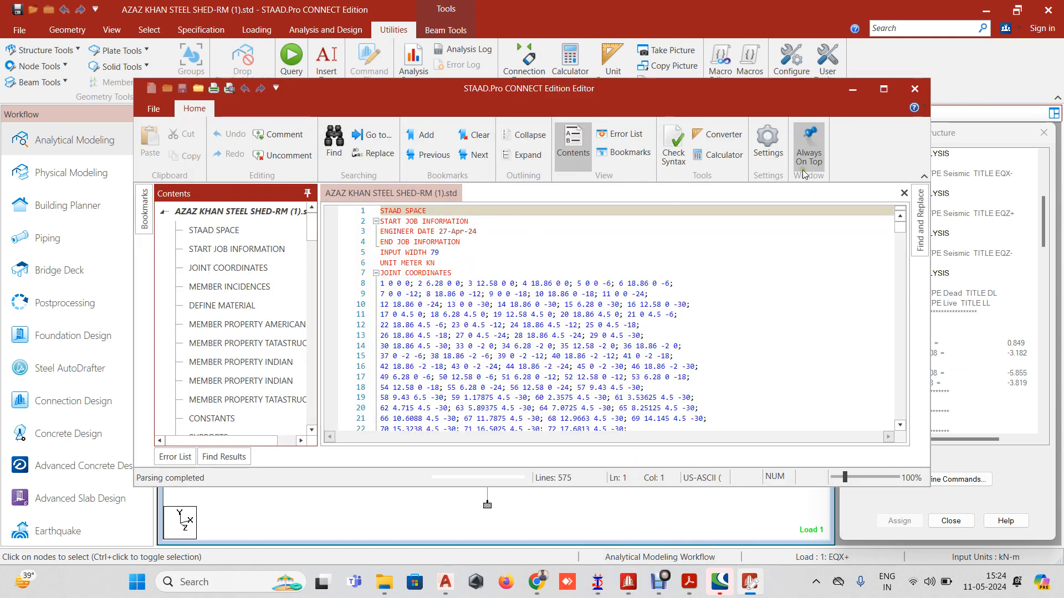
Maximize the editor and examine the steel shed's command file from joint coordinates through member properties, supports and load definitions
{"action": "left_click", "coordinate": [883, 89]}
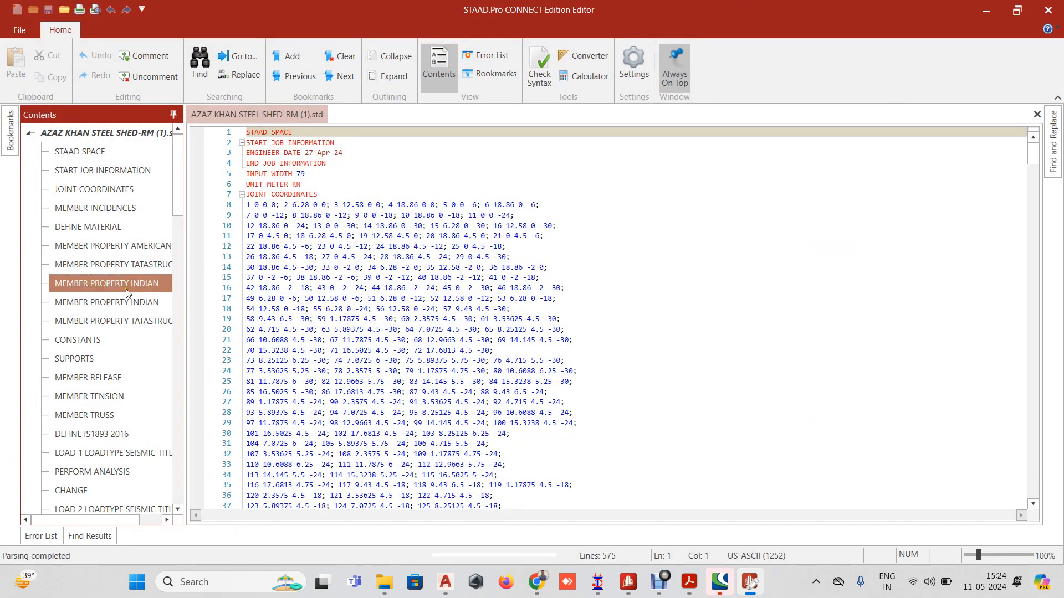
{"action": "scroll", "coordinate": [129, 300], "scroll_direction": "down", "scroll_amount": 5}
{"action": "scroll", "coordinate": [129, 301], "scroll_direction": "up", "scroll_amount": 5}
{"action": "scroll", "coordinate": [288, 284], "scroll_direction": "down", "scroll_amount": 20}
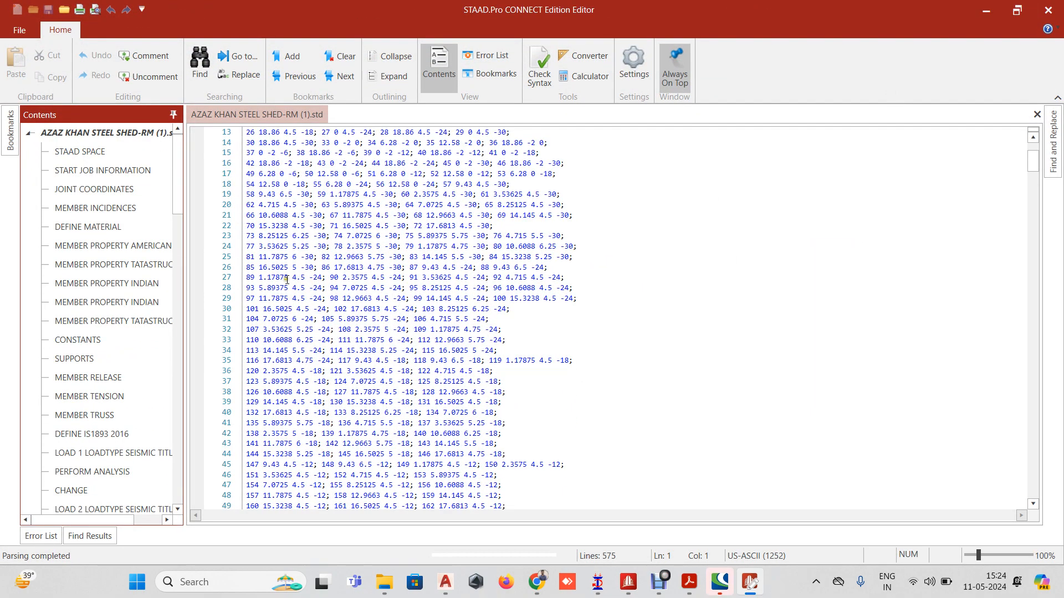
{"action": "scroll", "coordinate": [288, 289], "scroll_direction": "down", "scroll_amount": 20}
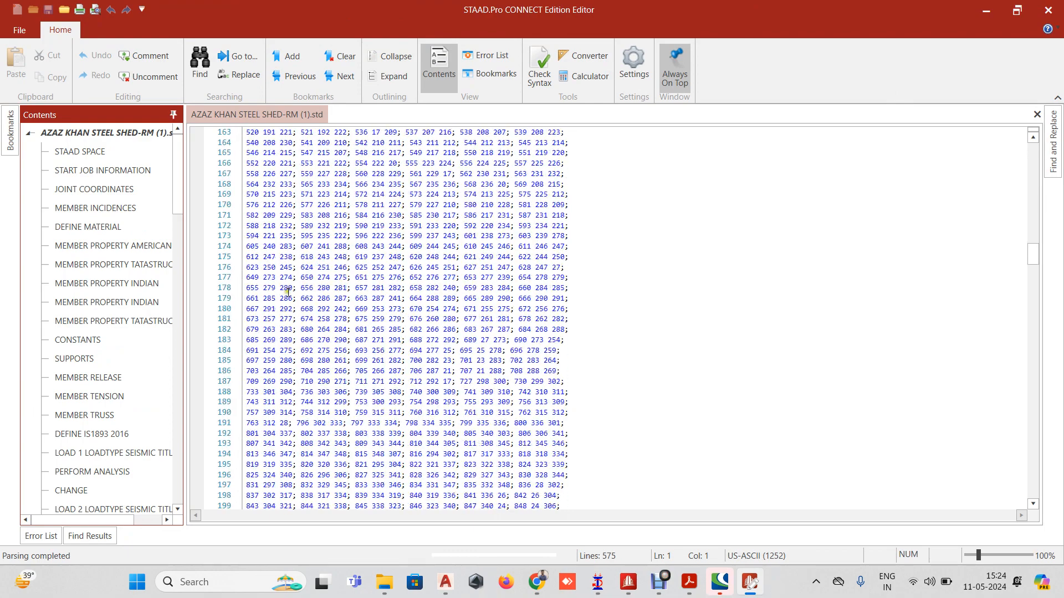
{"action": "scroll", "coordinate": [288, 301], "scroll_direction": "down", "scroll_amount": 19}
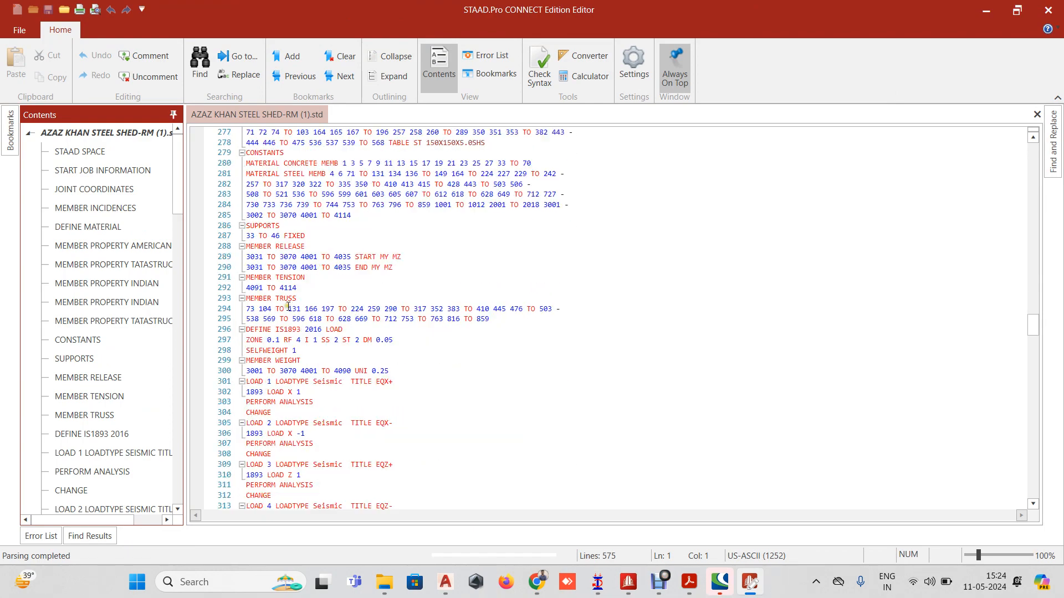
{"action": "scroll", "coordinate": [283, 344], "scroll_direction": "down", "scroll_amount": 4}
{"action": "scroll", "coordinate": [280, 332], "scroll_direction": "up", "scroll_amount": 19}
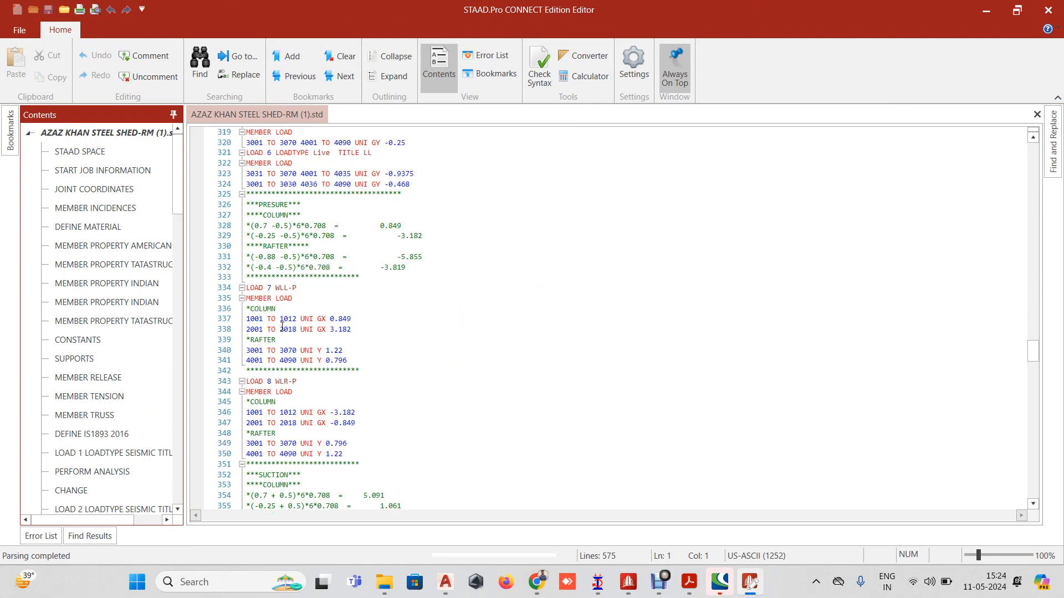
{"action": "scroll", "coordinate": [277, 323], "scroll_direction": "up", "scroll_amount": 14}
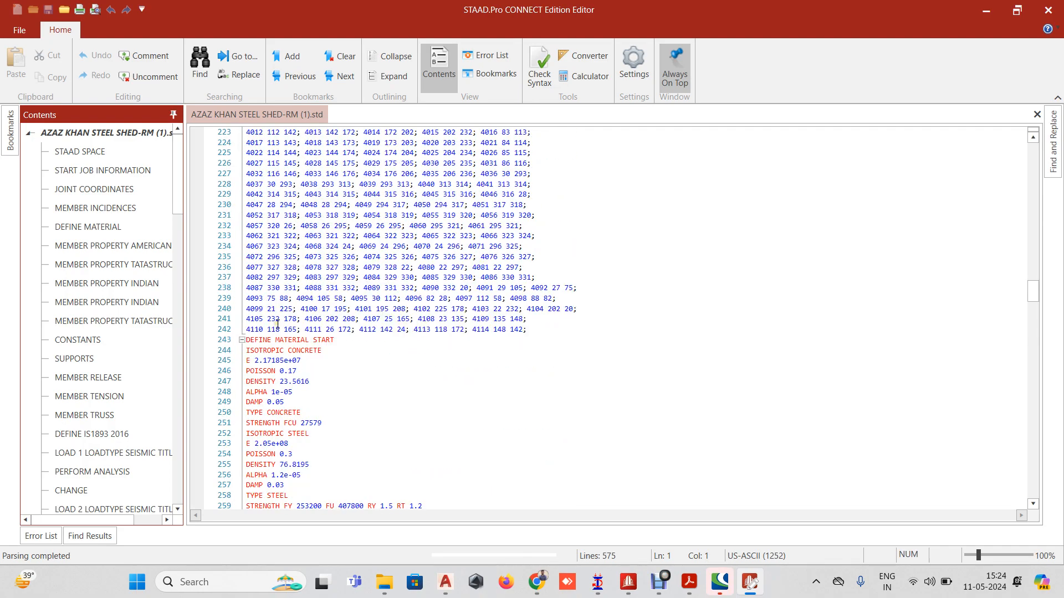
{"action": "scroll", "coordinate": [277, 323], "scroll_direction": "up", "scroll_amount": 7}
{"action": "scroll", "coordinate": [277, 324], "scroll_direction": "down", "scroll_amount": 14}
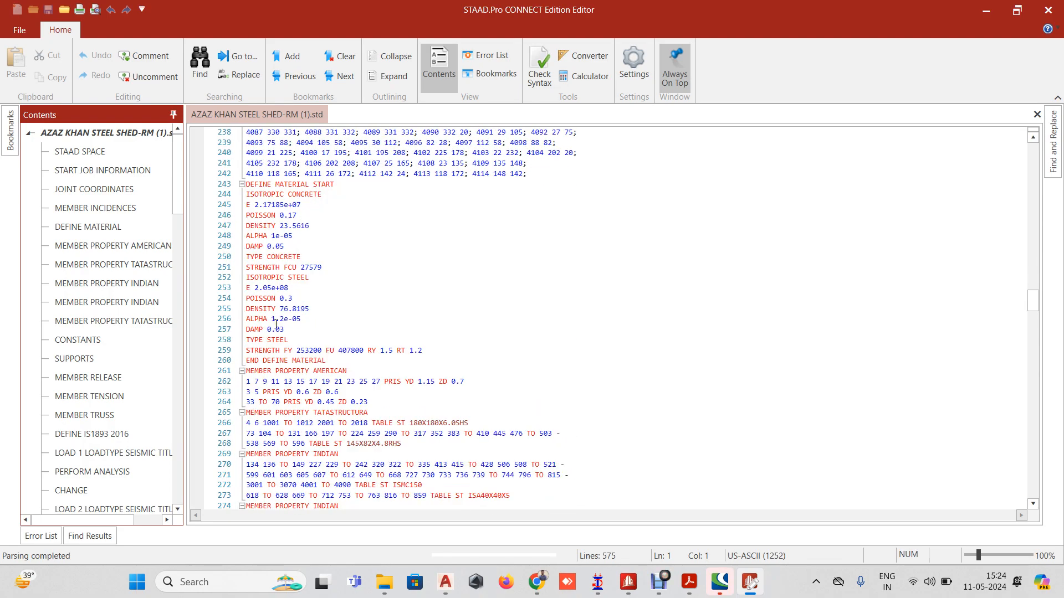
{"action": "scroll", "coordinate": [277, 324], "scroll_direction": "down", "scroll_amount": 7}
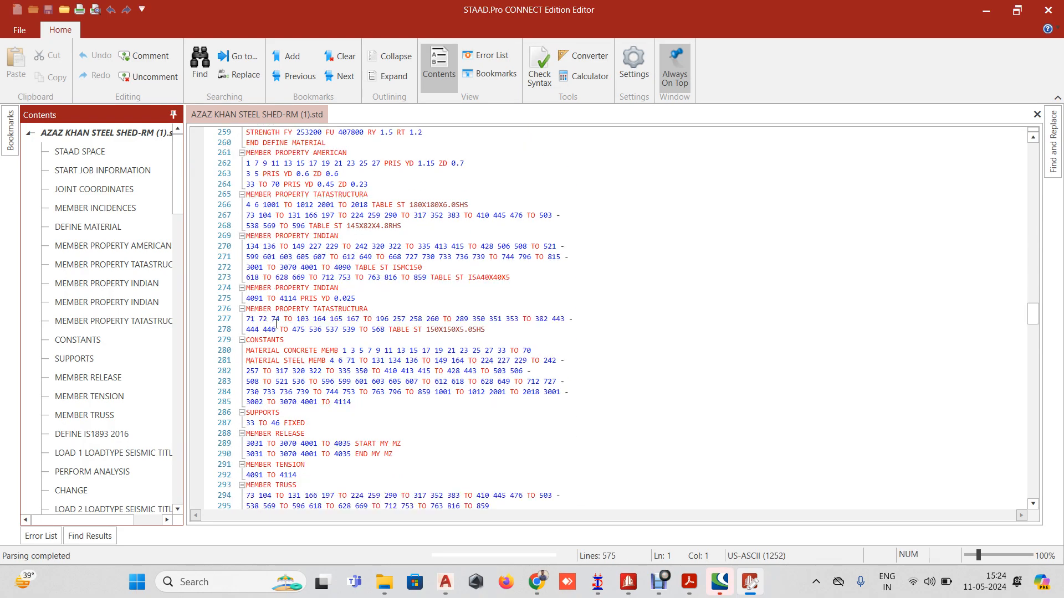
{"action": "scroll", "coordinate": [277, 324], "scroll_direction": "down", "scroll_amount": 4}
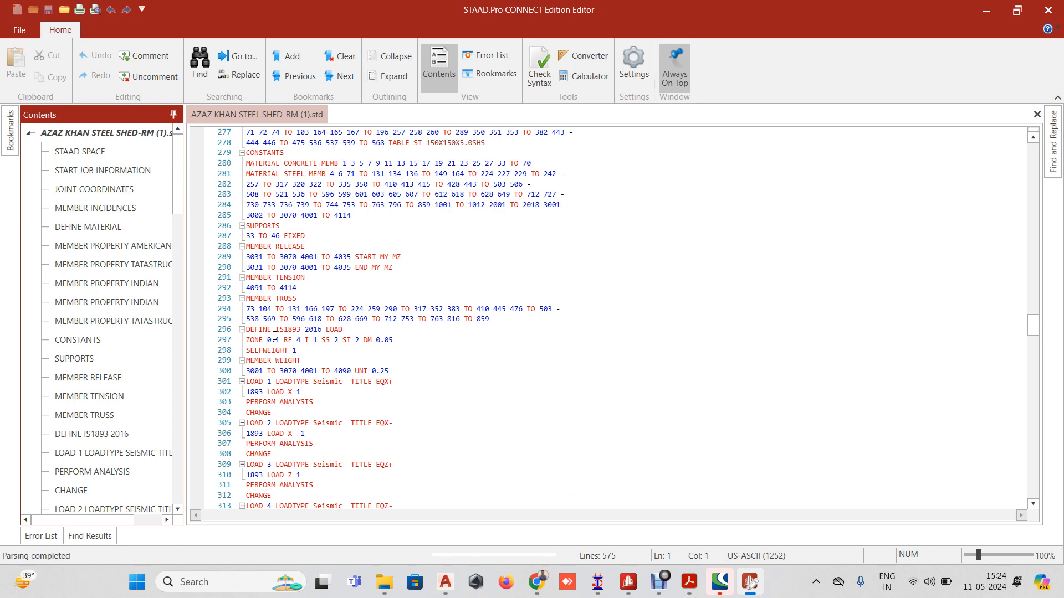
Copy the commands from LOAD 1 LOADTYPE Seismic TITLE EQX+ through LOAD LIST 101 TO 139
{"action": "scroll", "coordinate": [273, 334], "scroll_direction": "down", "scroll_amount": 1}
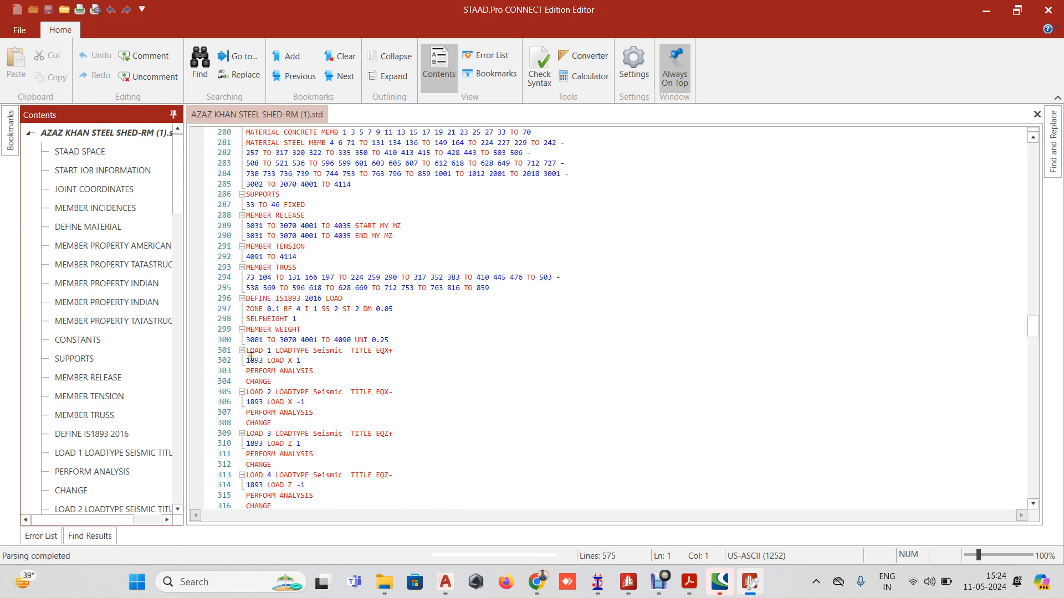
{"action": "left_click_drag", "start_coordinate": [247, 350], "coordinate": [335, 167]}
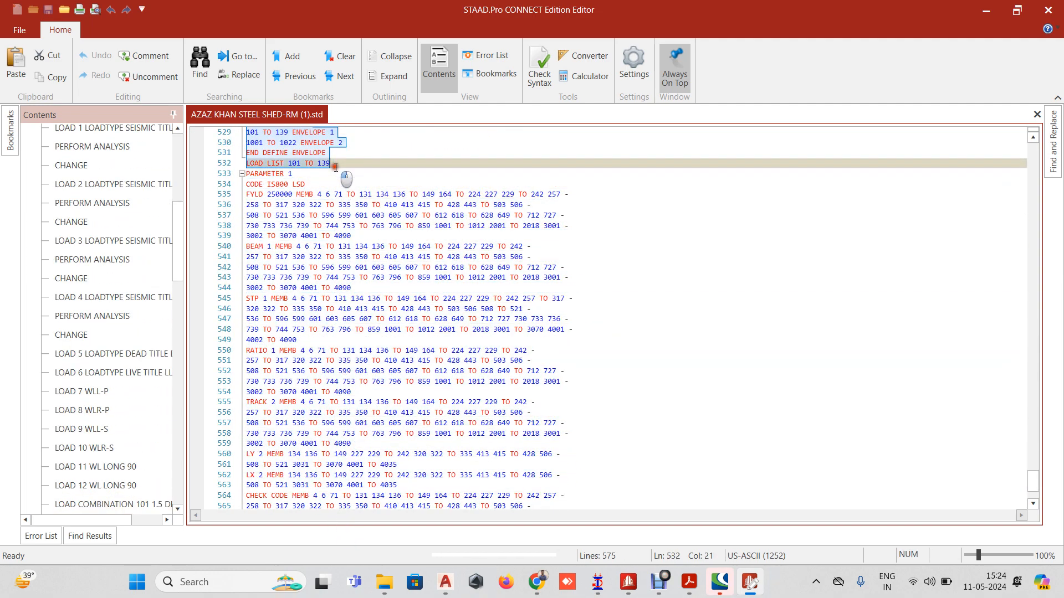
{"action": "scroll", "coordinate": [337, 232], "scroll_direction": "up", "scroll_amount": 4}
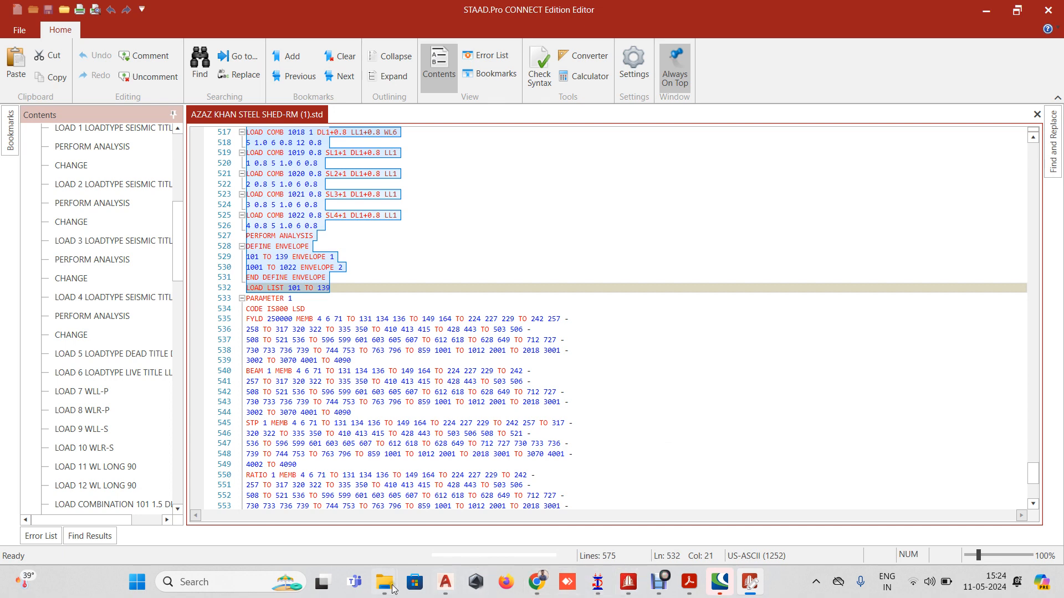
Switch to File Explorer and open the DL+LL LOAD COMBINATION text document from construction project\design data on drive D, in a maximized window
{"action": "mouse_move", "coordinate": [384, 582]}
{"action": "left_click", "coordinate": [531, 513]}
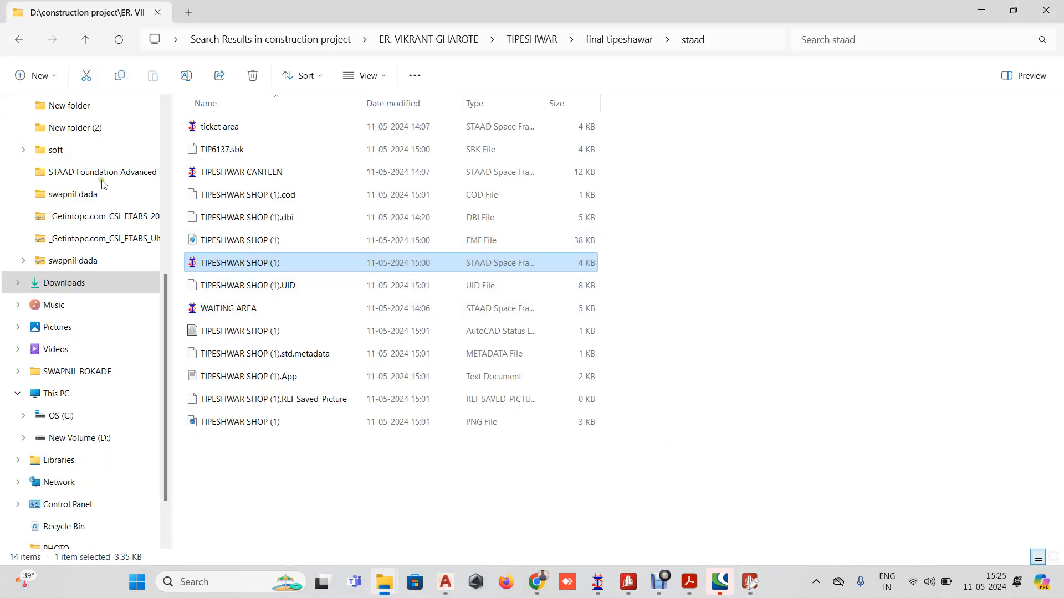
{"action": "left_click", "coordinate": [80, 438]}
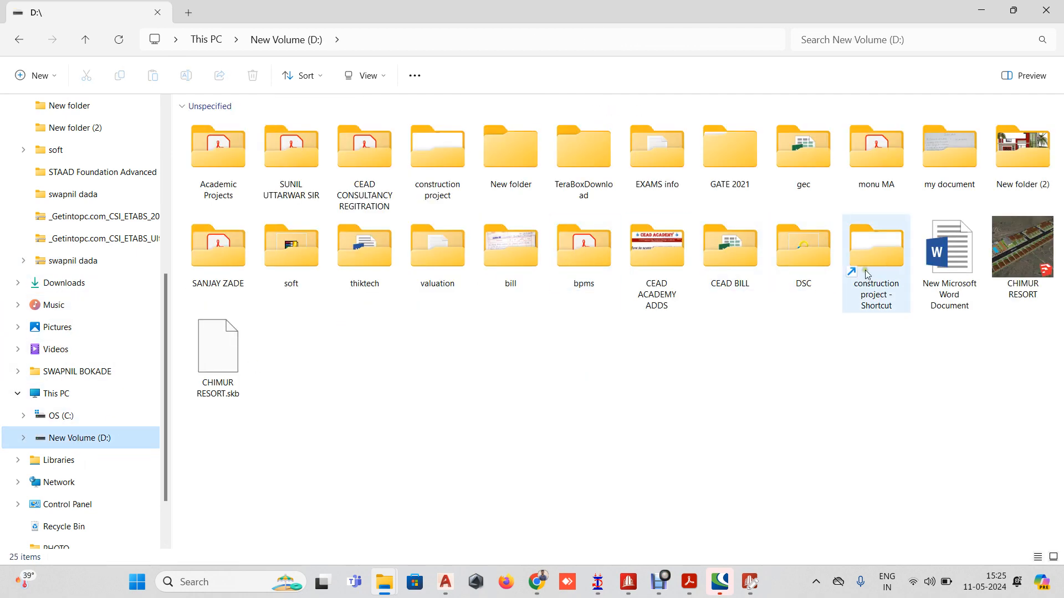
{"action": "double_click", "coordinate": [876, 252]}
{"action": "scroll", "coordinate": [301, 202], "scroll_direction": "down", "scroll_amount": 15}
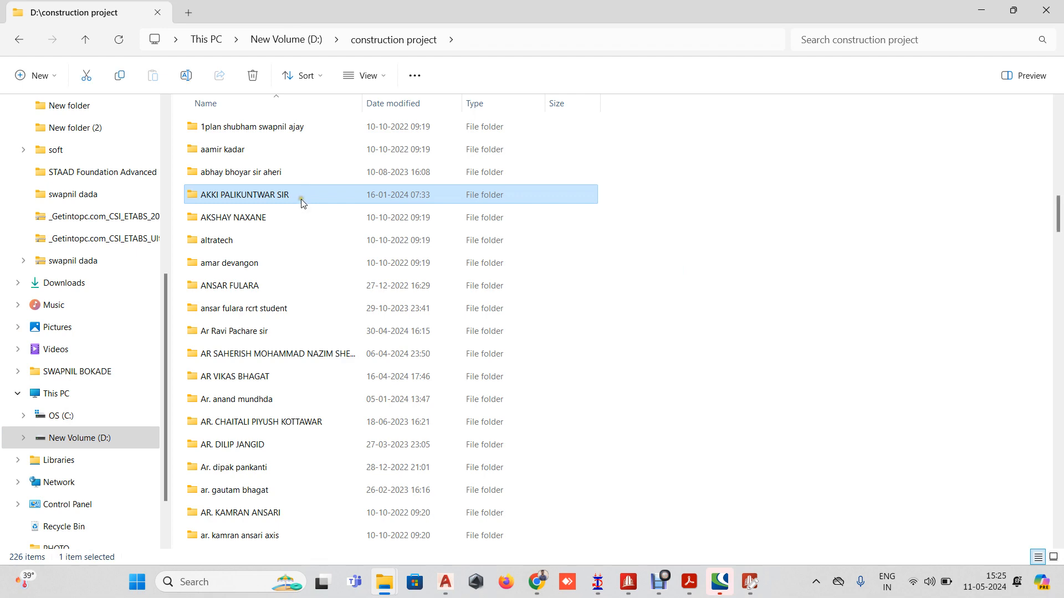
{"action": "double_click", "coordinate": [231, 150]}
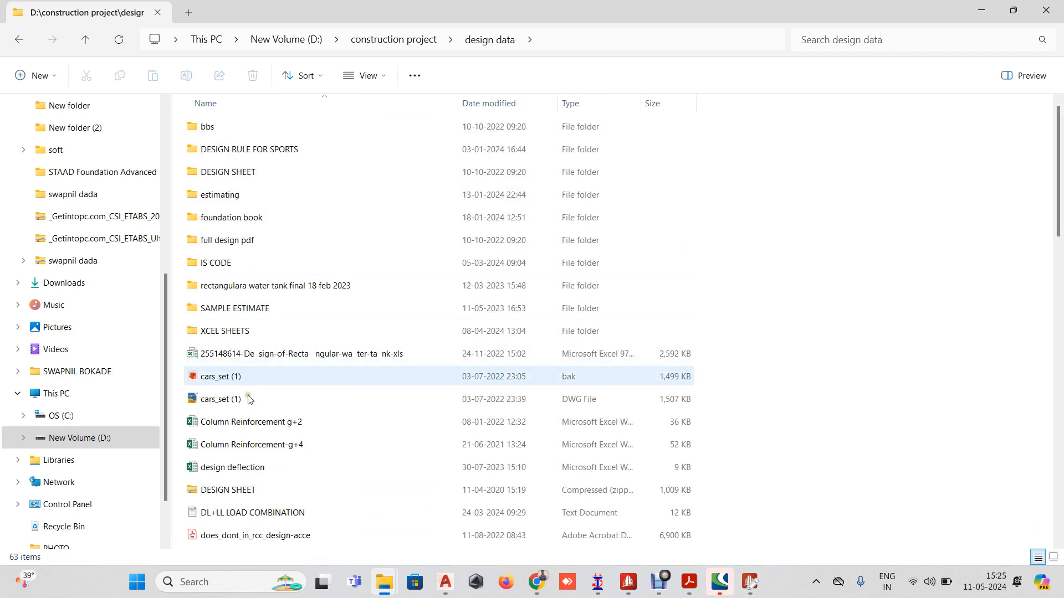
{"action": "scroll", "coordinate": [239, 435], "scroll_direction": "down", "scroll_amount": 2}
{"action": "double_click", "coordinate": [238, 380]}
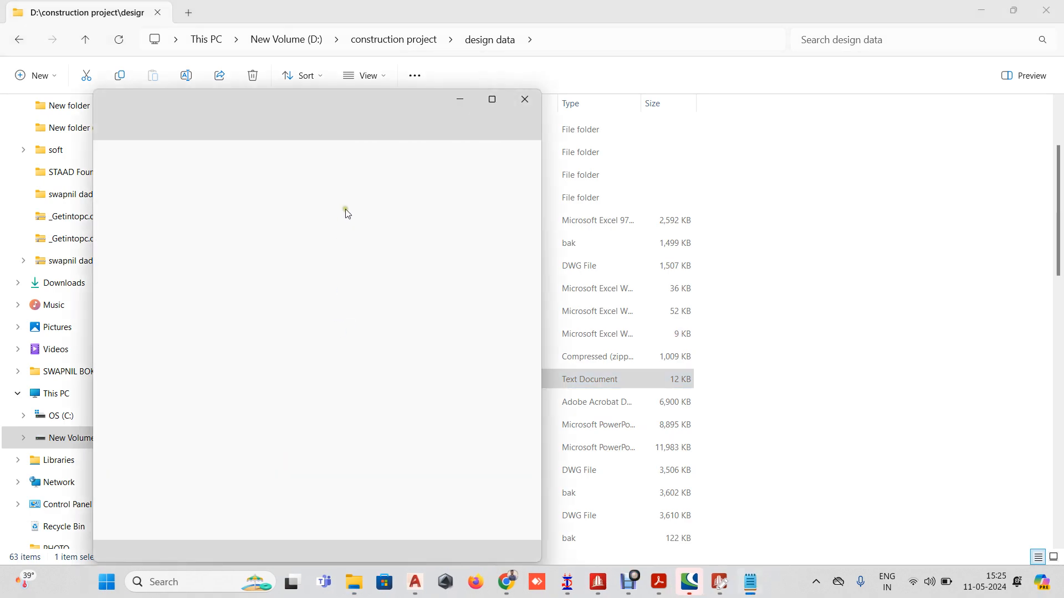
{"action": "left_click", "coordinate": [493, 100]}
Paste the copied load commands at the end of the text document, a few blank lines below LOAD COMB 213
{"action": "scroll", "coordinate": [498, 152], "scroll_direction": "down", "scroll_amount": 14}
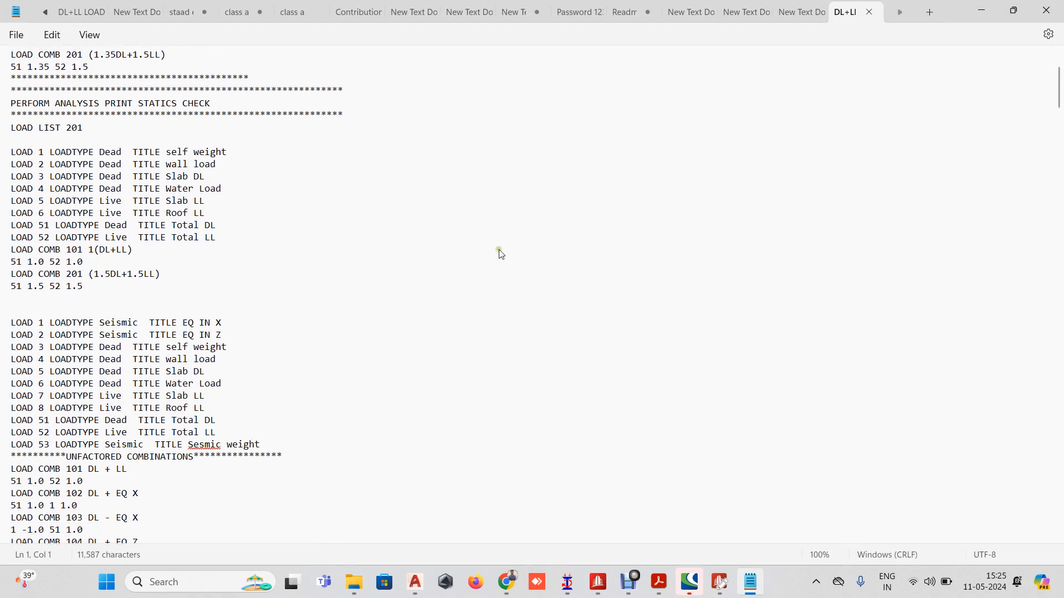
{"action": "scroll", "coordinate": [348, 318], "scroll_direction": "down", "scroll_amount": 20}
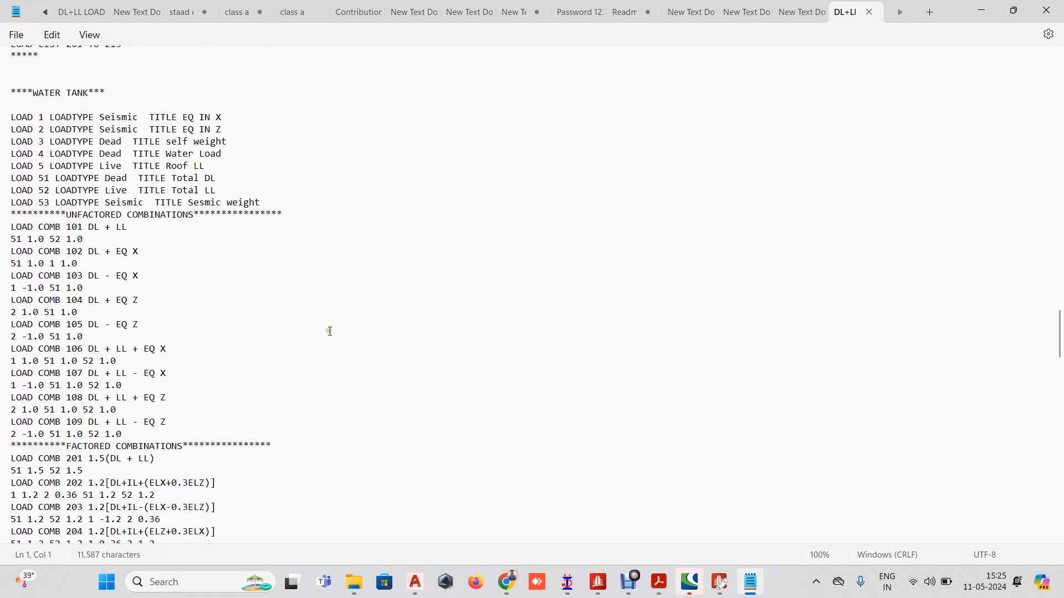
{"action": "scroll", "coordinate": [321, 333], "scroll_direction": "down", "scroll_amount": 6}
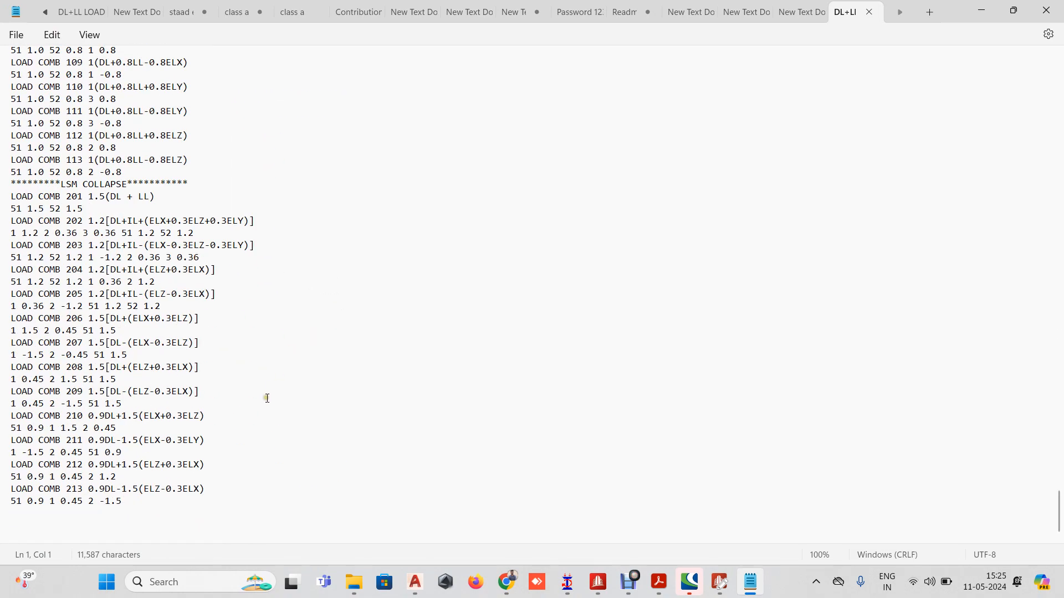
{"action": "left_click", "coordinate": [154, 504]}
{"action": "key", "text": "Return"}
{"action": "key", "text": "Return"}
{"action": "key", "text": "Return"}
{"action": "key", "text": "ctrl+v"}
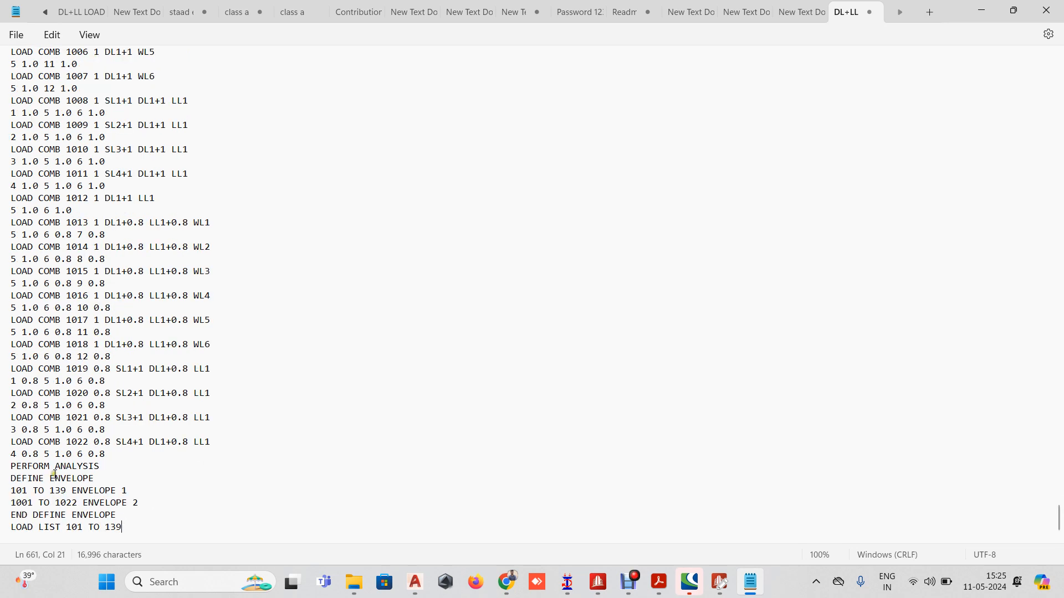
Review the pasted deflection and strength load combinations back up to the LOAD 12 WL LONG 90 block
{"action": "left_click_drag", "start_coordinate": [119, 455], "coordinate": [10, 457]}
{"action": "left_click", "coordinate": [61, 456]}
{"action": "scroll", "coordinate": [60, 388], "scroll_direction": "up", "scroll_amount": 10}
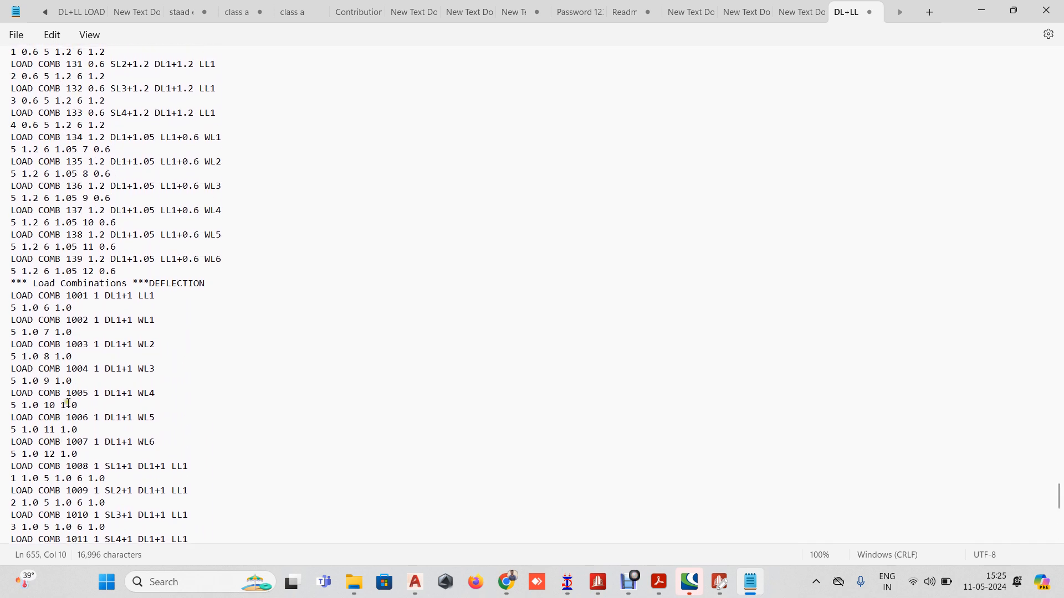
{"action": "scroll", "coordinate": [74, 439], "scroll_direction": "up", "scroll_amount": 1}
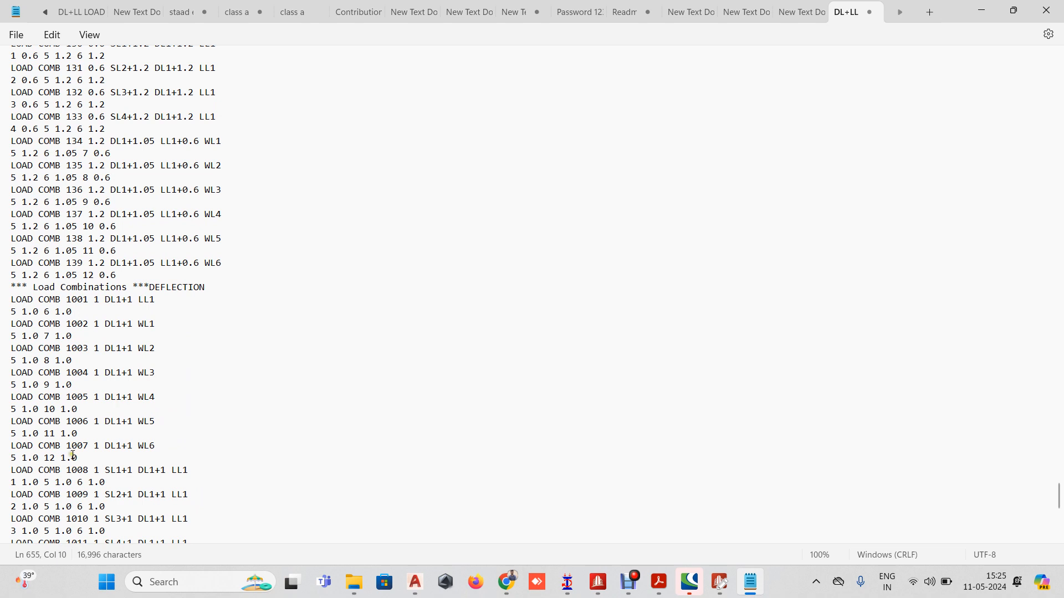
{"action": "scroll", "coordinate": [72, 455], "scroll_direction": "up", "scroll_amount": 8}
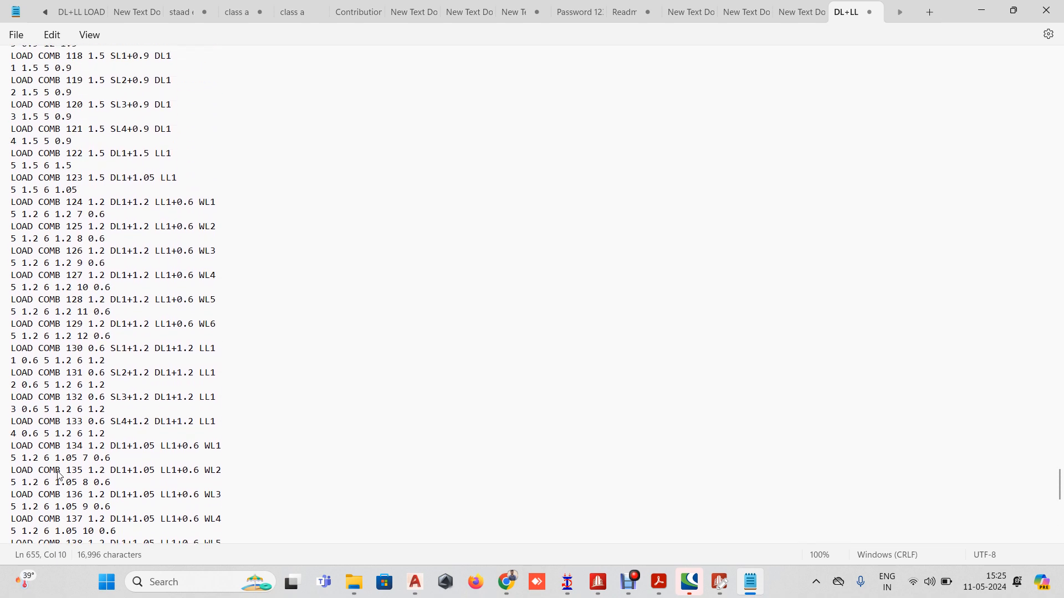
{"action": "scroll", "coordinate": [59, 475], "scroll_direction": "up", "scroll_amount": 12}
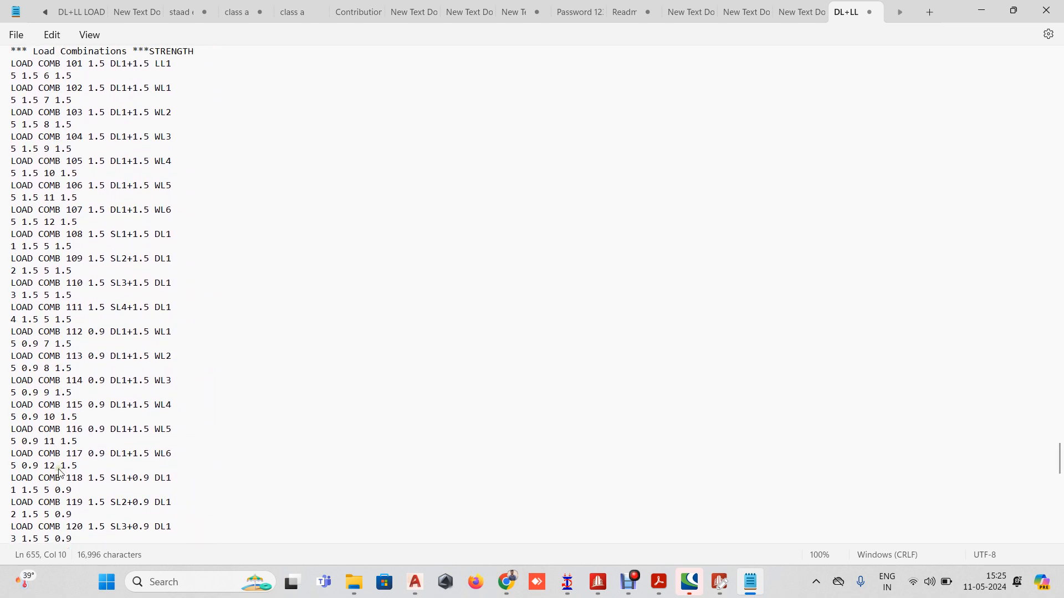
{"action": "scroll", "coordinate": [60, 473], "scroll_direction": "up", "scroll_amount": 5}
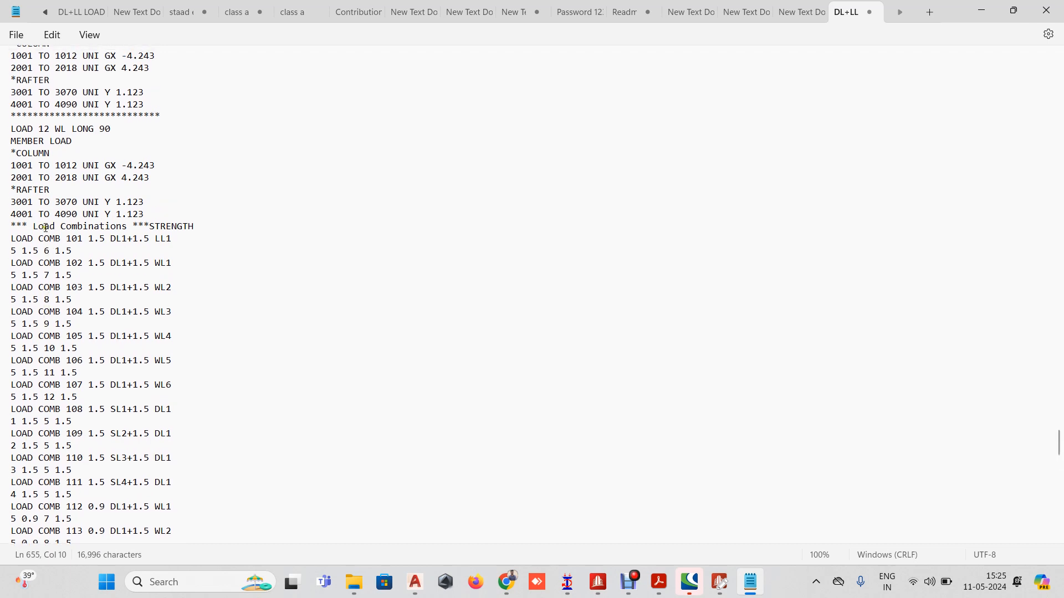
Delete the rafter and column member load lines under LOAD 12 WL LONG 90, keeping the comment headings
{"action": "left_click_drag", "start_coordinate": [13, 197], "coordinate": [166, 220]}
{"action": "left_click", "coordinate": [77, 204]}
{"action": "left_click_drag", "start_coordinate": [11, 203], "coordinate": [150, 218]}
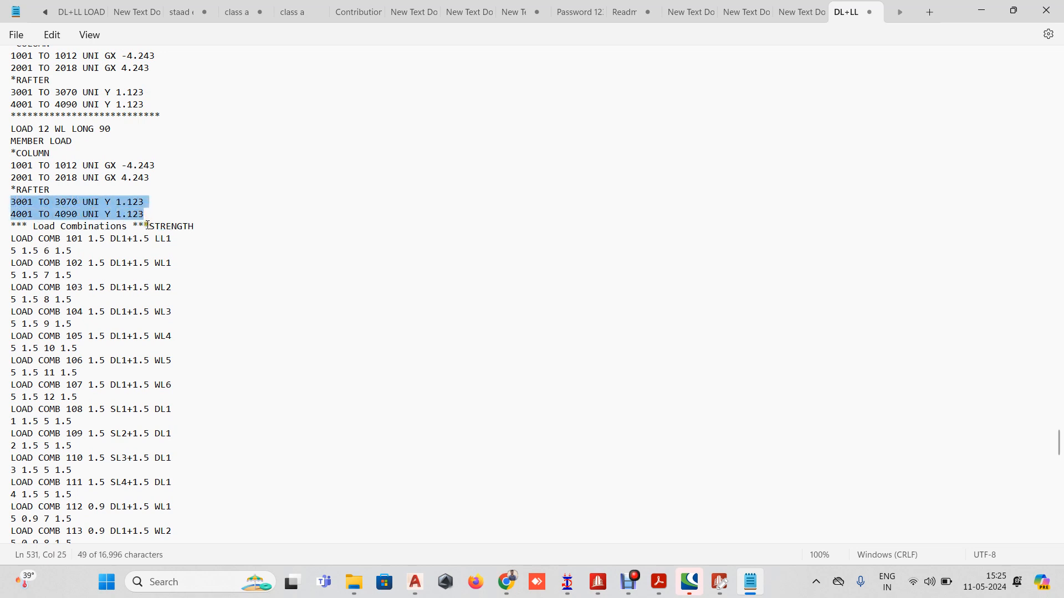
{"action": "key", "text": "Delete"}
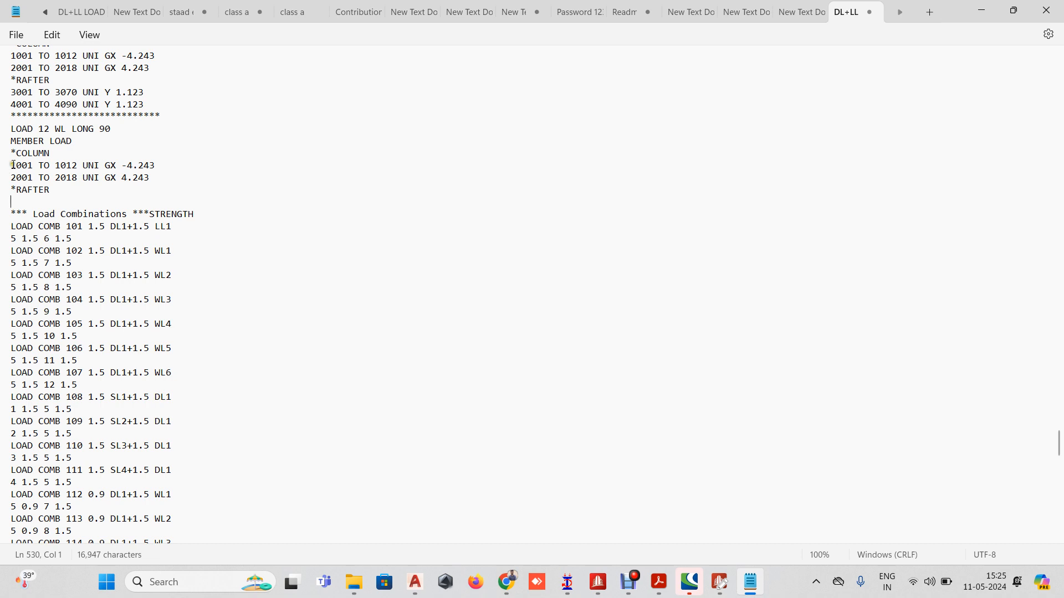
{"action": "left_click_drag", "start_coordinate": [12, 164], "coordinate": [156, 181]}
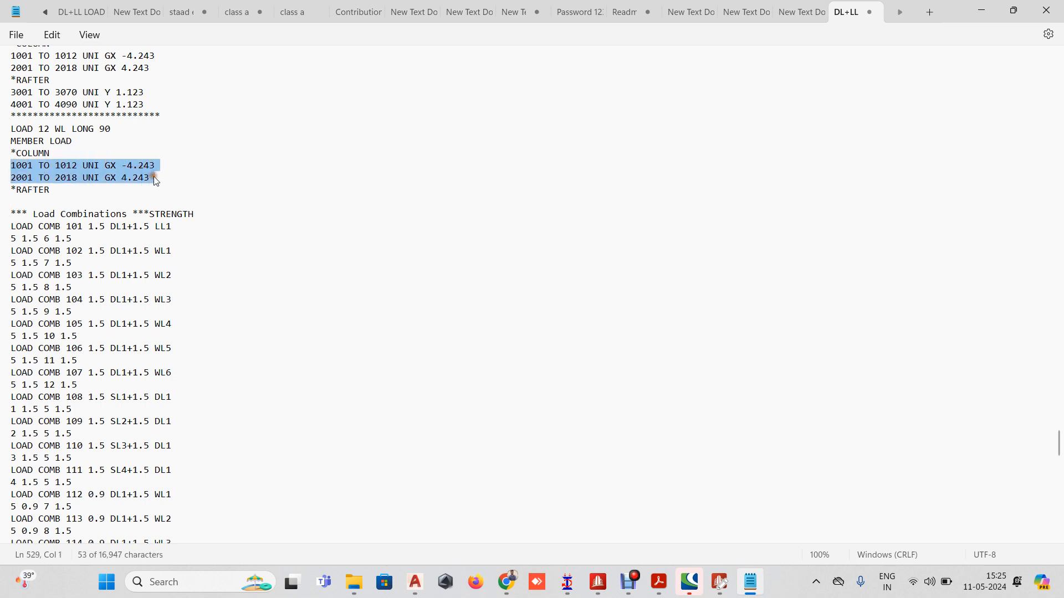
{"action": "key", "text": "Delete"}
Delete the rafter and column member load lines under LOAD 11 WL LONG 90, keeping the comment headings
{"action": "scroll", "coordinate": [61, 158], "scroll_direction": "up", "scroll_amount": 1}
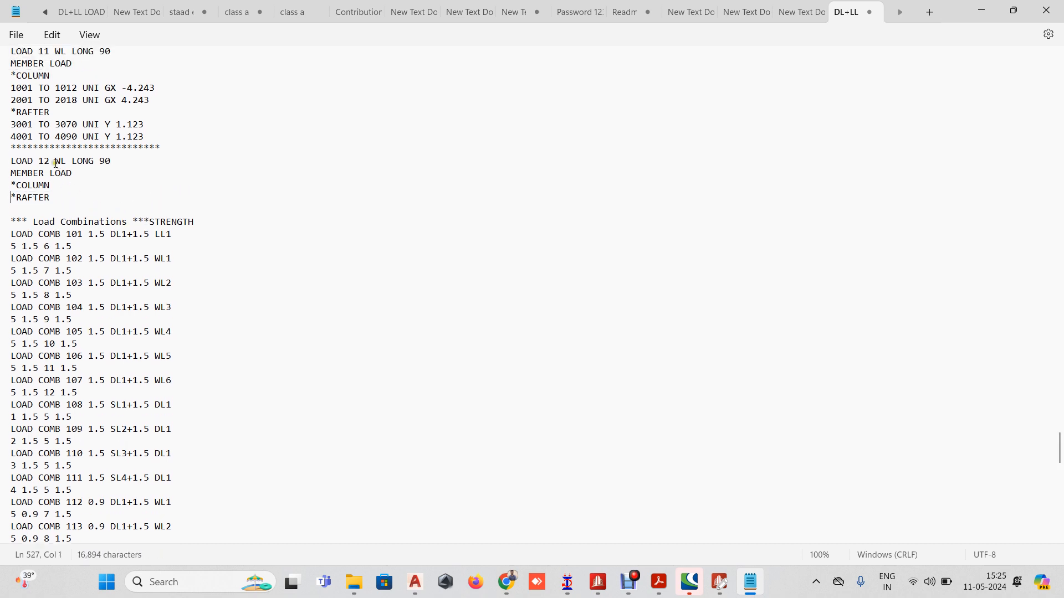
{"action": "scroll", "coordinate": [56, 164], "scroll_direction": "up", "scroll_amount": 1}
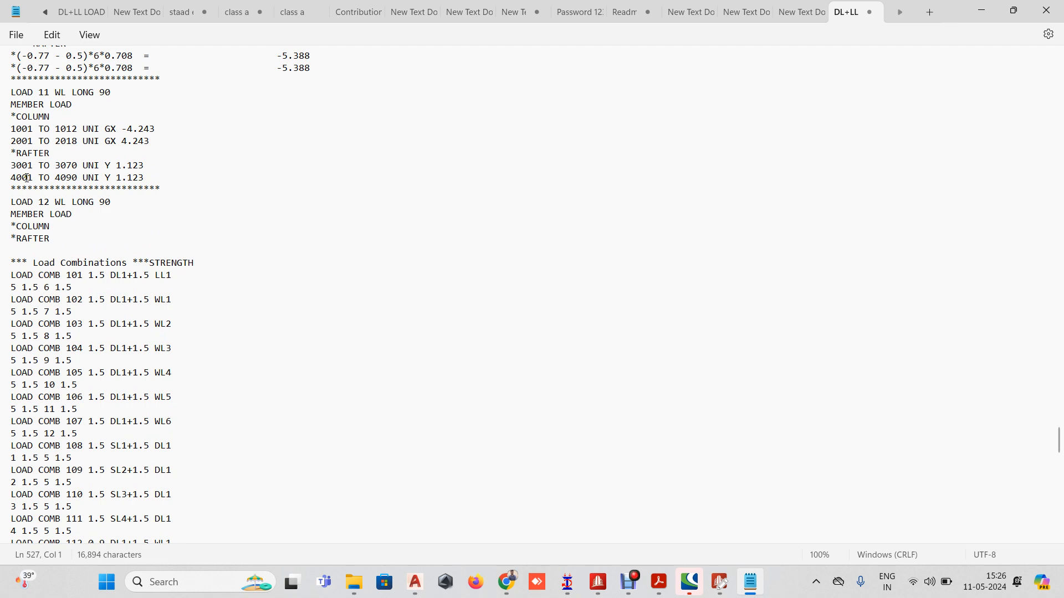
{"action": "left_click_drag", "start_coordinate": [11, 165], "coordinate": [157, 177]}
{"action": "key", "text": "Delete"}
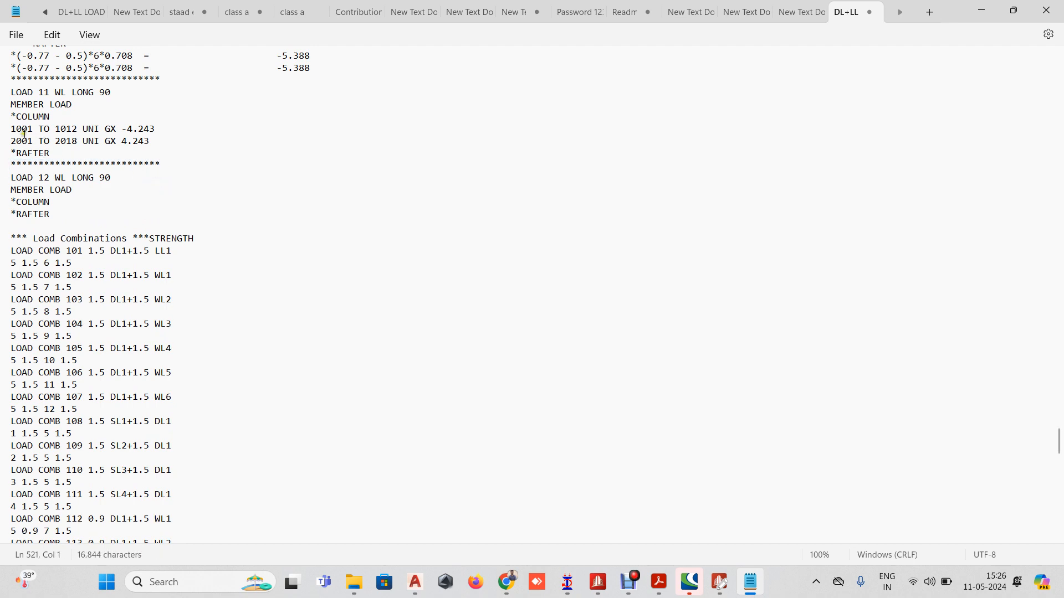
{"action": "left_click_drag", "start_coordinate": [13, 130], "coordinate": [155, 142]}
{"action": "key", "text": "Delete"}
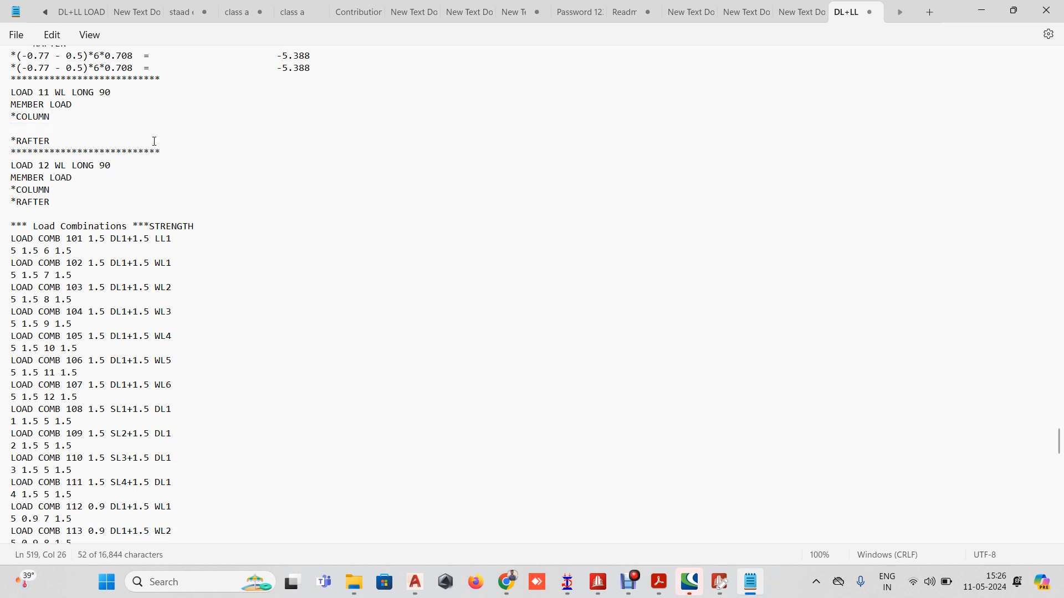
Delete the column and rafter member load lines under LOAD 10 WLR-S, keeping the comment headings
{"action": "scroll", "coordinate": [44, 172], "scroll_direction": "up", "scroll_amount": 3}
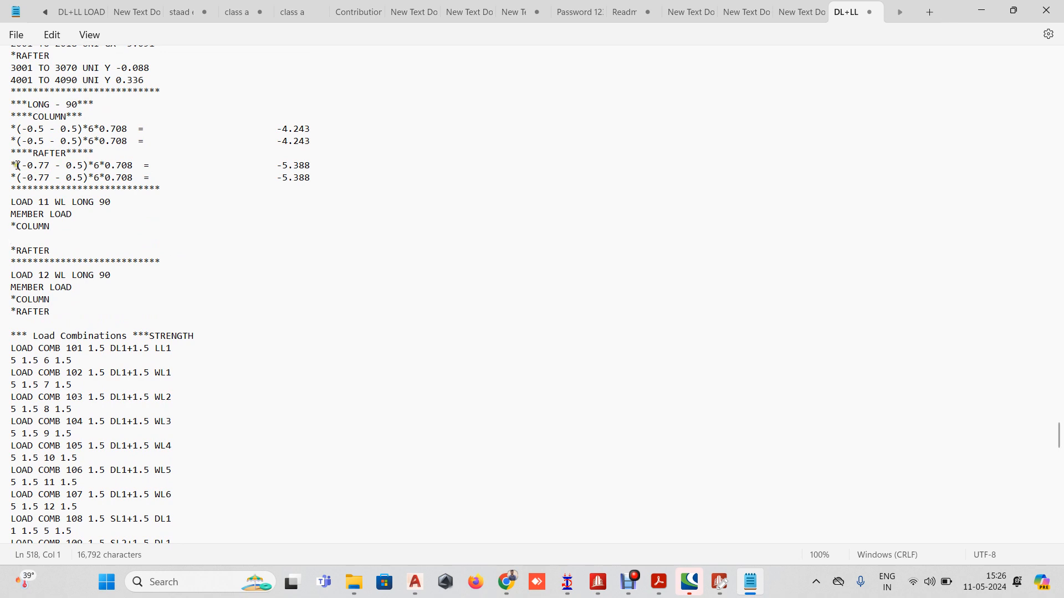
{"action": "scroll", "coordinate": [31, 164], "scroll_direction": "down", "scroll_amount": 1}
{"action": "scroll", "coordinate": [39, 178], "scroll_direction": "up", "scroll_amount": 5}
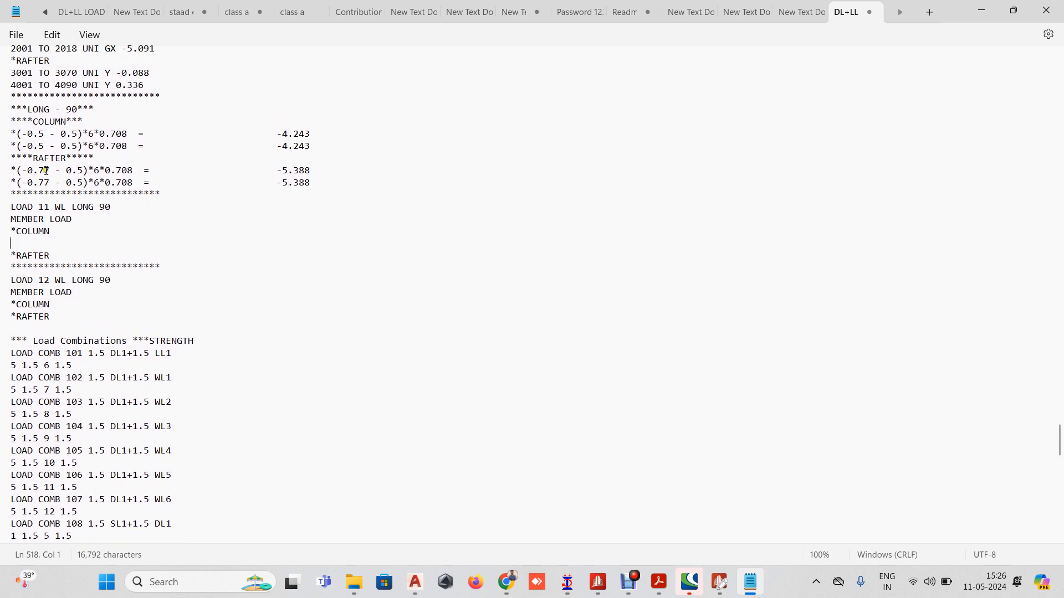
{"action": "scroll", "coordinate": [33, 199], "scroll_direction": "up", "scroll_amount": 1}
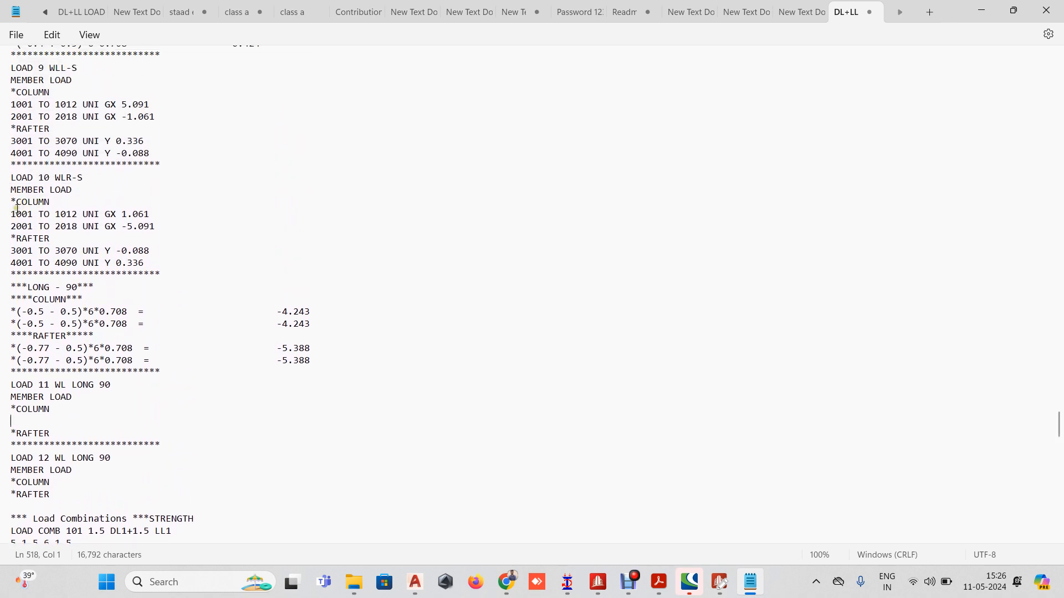
{"action": "left_click_drag", "start_coordinate": [14, 210], "coordinate": [161, 228]}
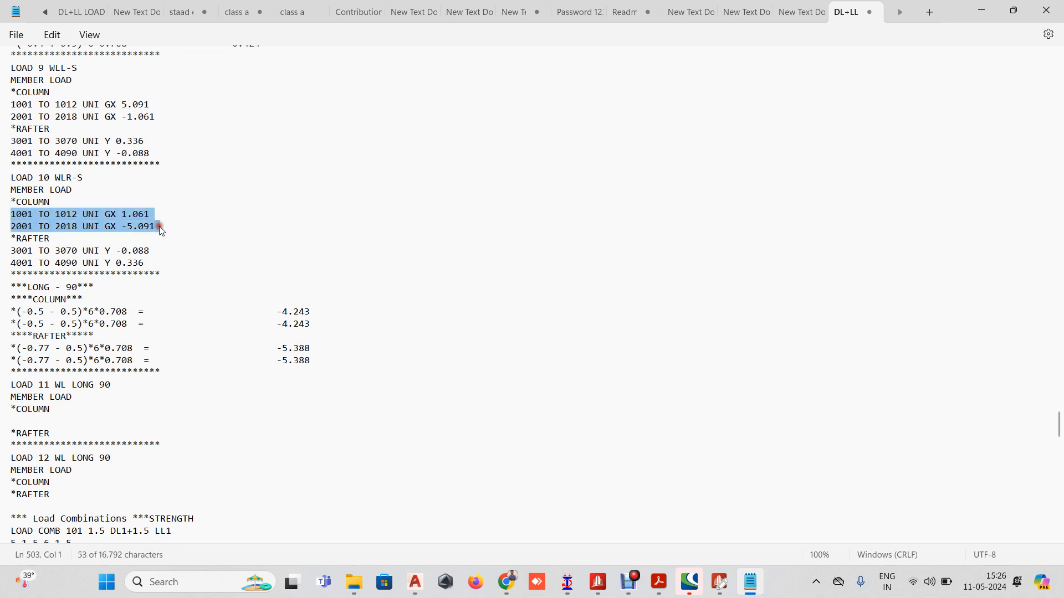
{"action": "key", "text": "Delete"}
{"action": "key", "text": "Delete"}
{"action": "left_click_drag", "start_coordinate": [10, 228], "coordinate": [149, 245]}
{"action": "key", "text": "Delete"}
Delete the rafter and column member load lines under LOAD 9 WLL-S, keeping the comment headings
{"action": "scroll", "coordinate": [32, 212], "scroll_direction": "up", "scroll_amount": 2}
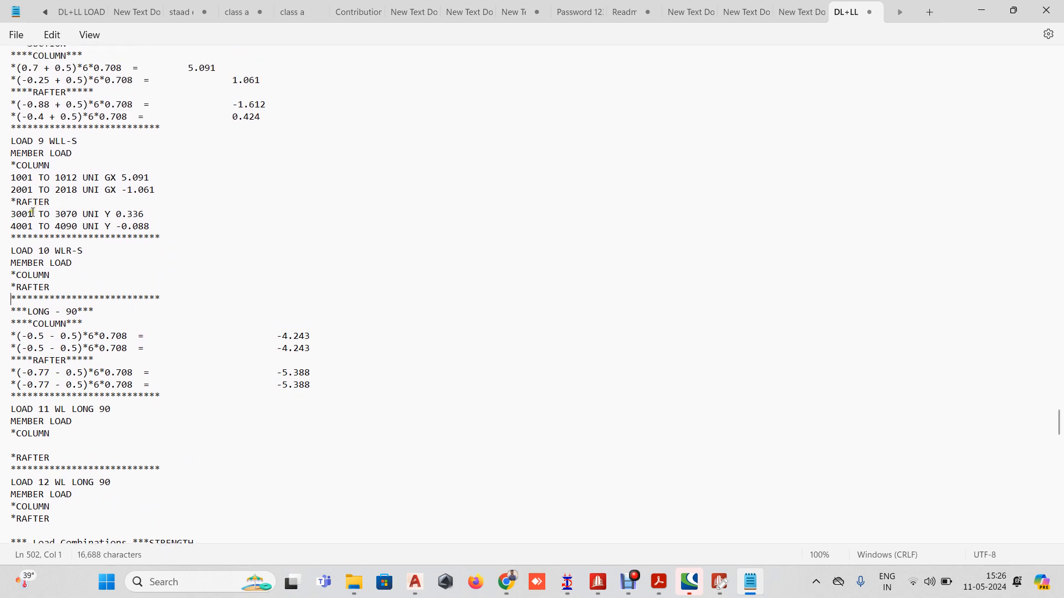
{"action": "left_click_drag", "start_coordinate": [14, 215], "coordinate": [162, 240]}
{"action": "key", "text": "Delete"}
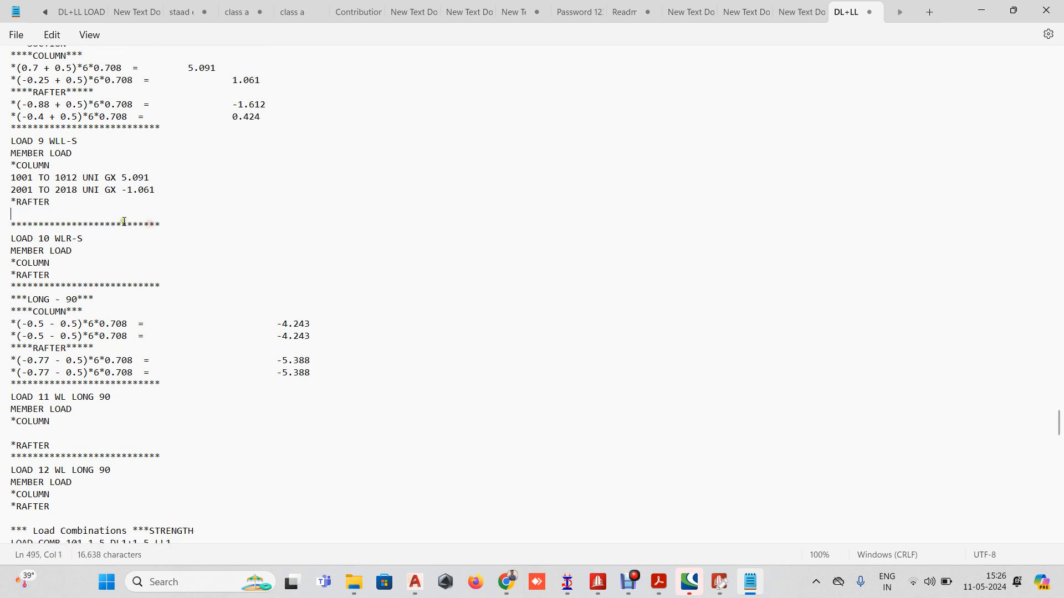
{"action": "left_click_drag", "start_coordinate": [11, 177], "coordinate": [174, 208]}
{"action": "key", "text": "Delete"}
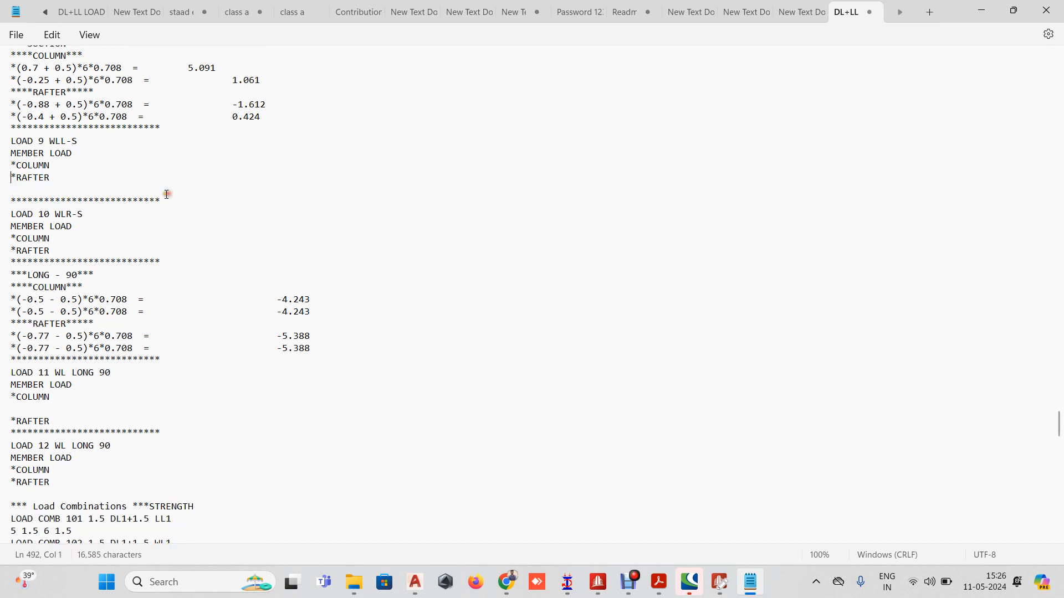
Delete the column and rafter member load lines under LOAD 8 WLR-P, keeping the comment headings
{"action": "scroll", "coordinate": [41, 155], "scroll_direction": "up", "scroll_amount": 2}
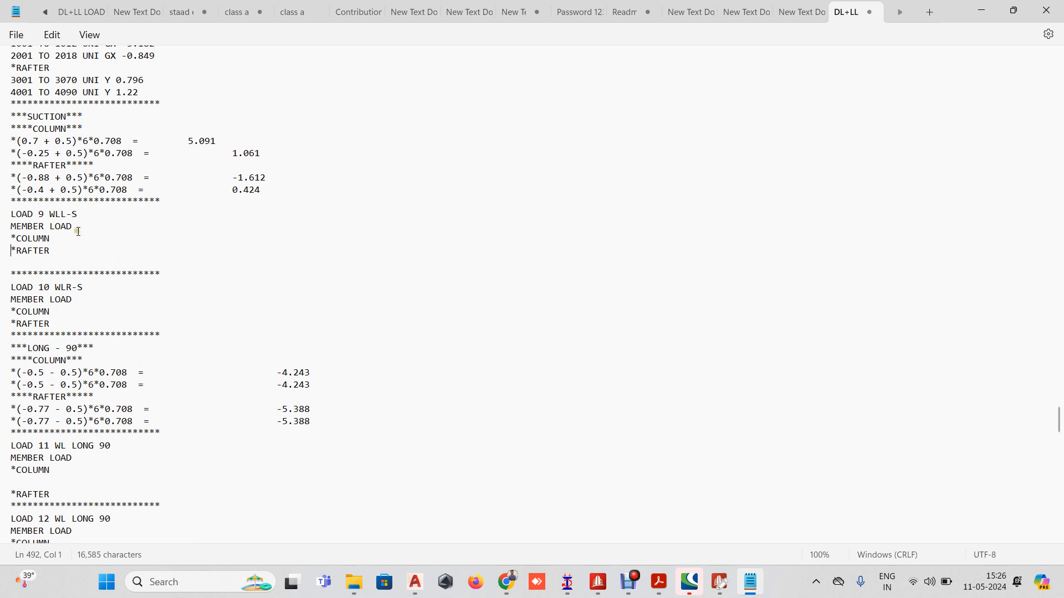
{"action": "scroll", "coordinate": [78, 232], "scroll_direction": "up", "scroll_amount": 3}
{"action": "scroll", "coordinate": [22, 215], "scroll_direction": "up", "scroll_amount": 2}
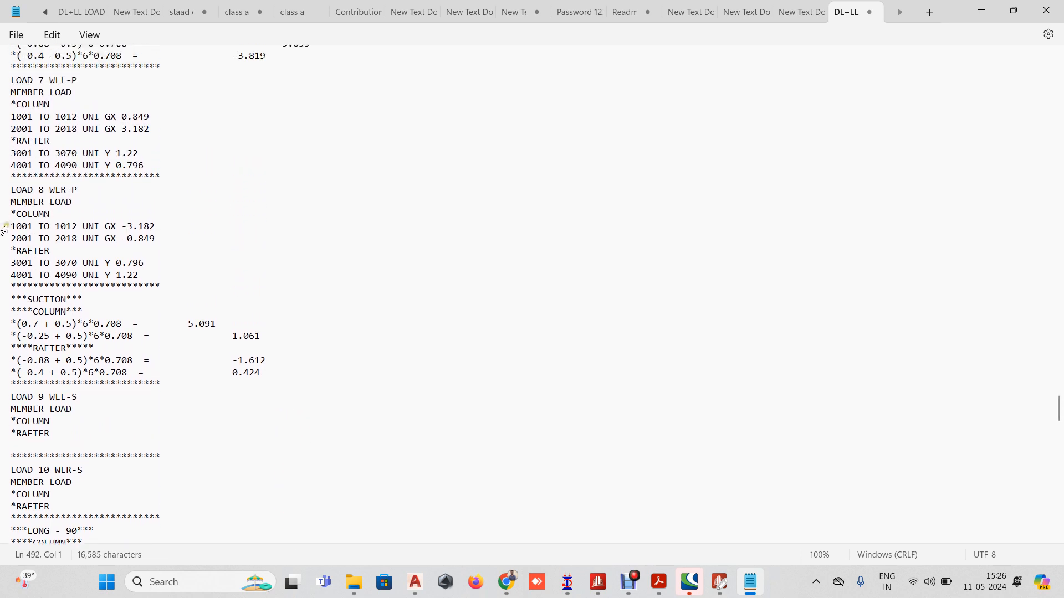
{"action": "left_click_drag", "start_coordinate": [13, 224], "coordinate": [149, 271]}
{"action": "key", "text": "Delete"}
{"action": "key", "text": "Delete"}
Delete the column and rafter member load lines under LOAD 7 WLL-P, keeping the comment headings
{"action": "scroll", "coordinate": [58, 196], "scroll_direction": "up", "scroll_amount": 2}
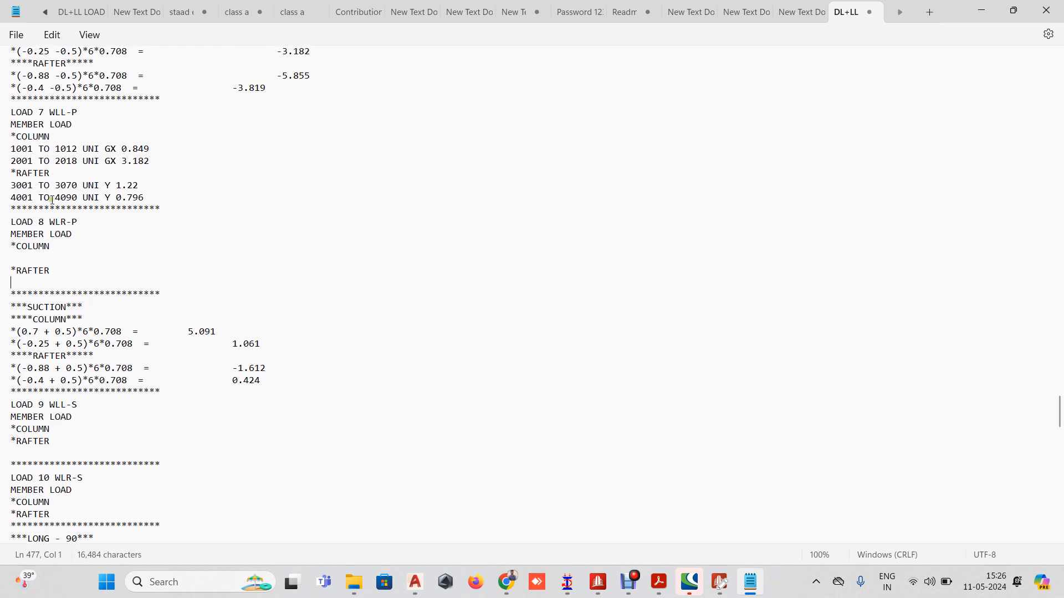
{"action": "left_click_drag", "start_coordinate": [12, 189], "coordinate": [161, 206]}
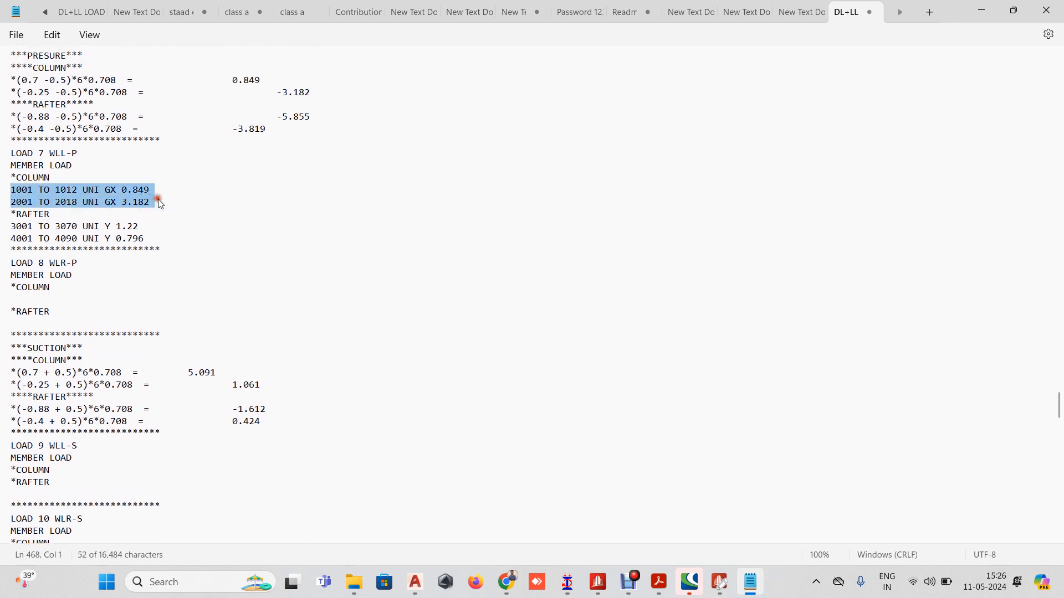
{"action": "key", "text": "Delete"}
{"action": "left_click_drag", "start_coordinate": [13, 202], "coordinate": [157, 222]}
{"action": "key", "text": "Delete"}
Delete both member load lines under LOAD 6 Live, leaving a blank line between MEMBER LOAD and the asterisk separator
{"action": "scroll", "coordinate": [65, 177], "scroll_direction": "up", "scroll_amount": 5}
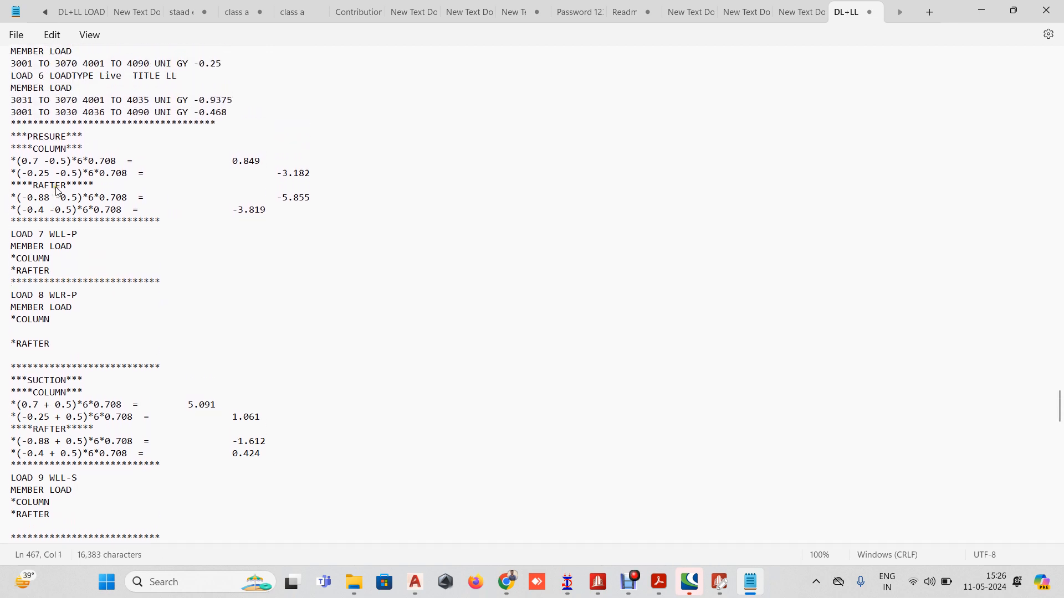
{"action": "scroll", "coordinate": [58, 224], "scroll_direction": "up", "scroll_amount": 1}
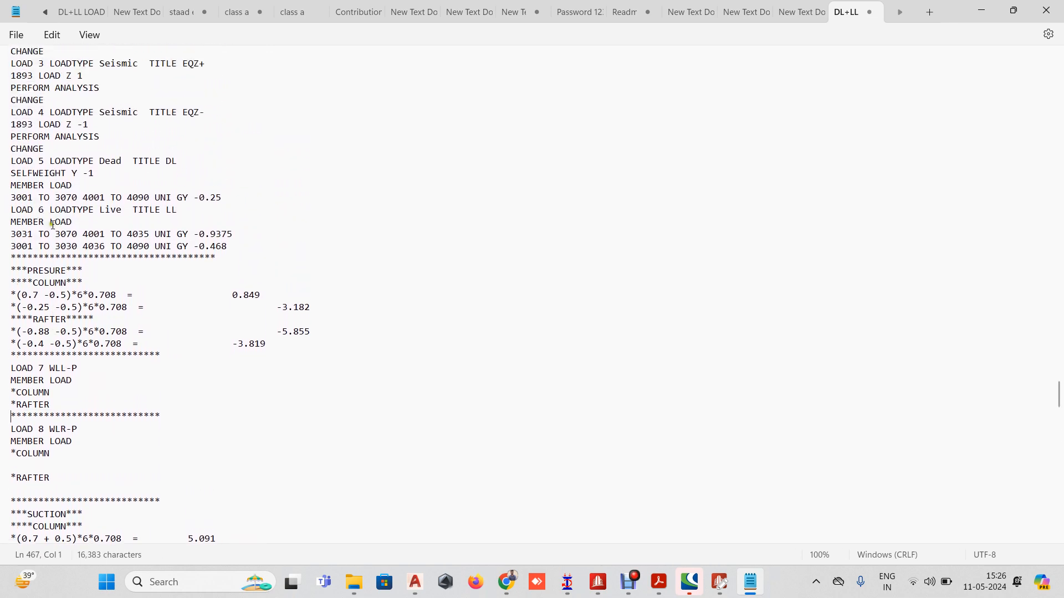
{"action": "left_click_drag", "start_coordinate": [12, 237], "coordinate": [231, 253]}
{"action": "left_click", "coordinate": [17, 227]}
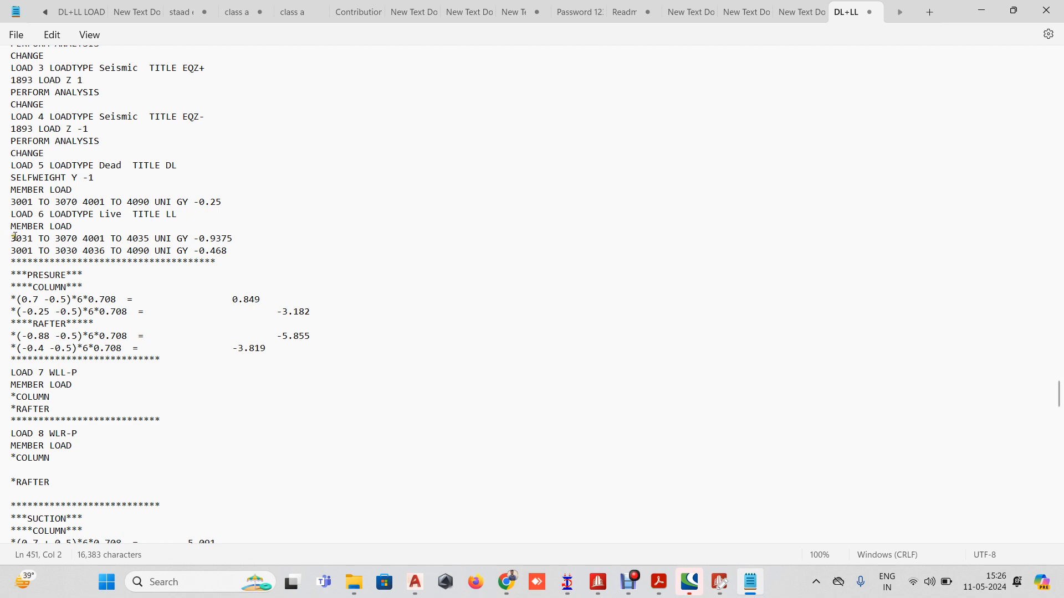
{"action": "left_click_drag", "start_coordinate": [12, 228], "coordinate": [221, 269]}
{"action": "left_click", "coordinate": [221, 268]}
{"action": "left_click", "coordinate": [210, 250]}
{"action": "left_click_drag", "start_coordinate": [19, 237], "coordinate": [227, 258]}
{"action": "key", "text": "Delete"}
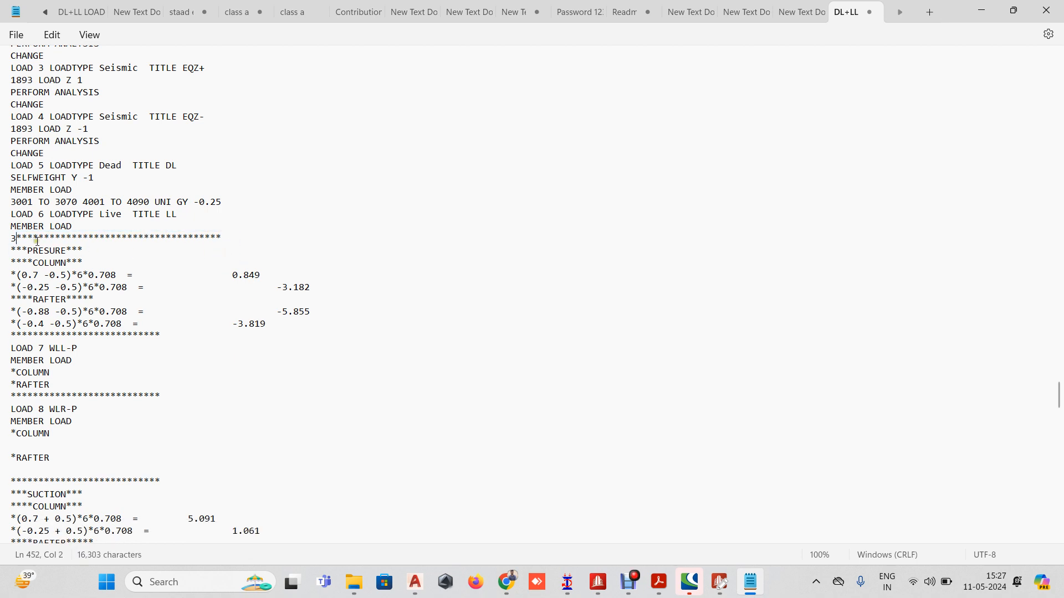
{"action": "left_click", "coordinate": [84, 230]}
{"action": "key", "text": "Return"}
Remove the 3001 TO 3070 4001 TO 4090 member load line under LOAD 5 Dead, leaving the line blank
{"action": "scroll", "coordinate": [5, 182], "scroll_direction": "up", "scroll_amount": 1}
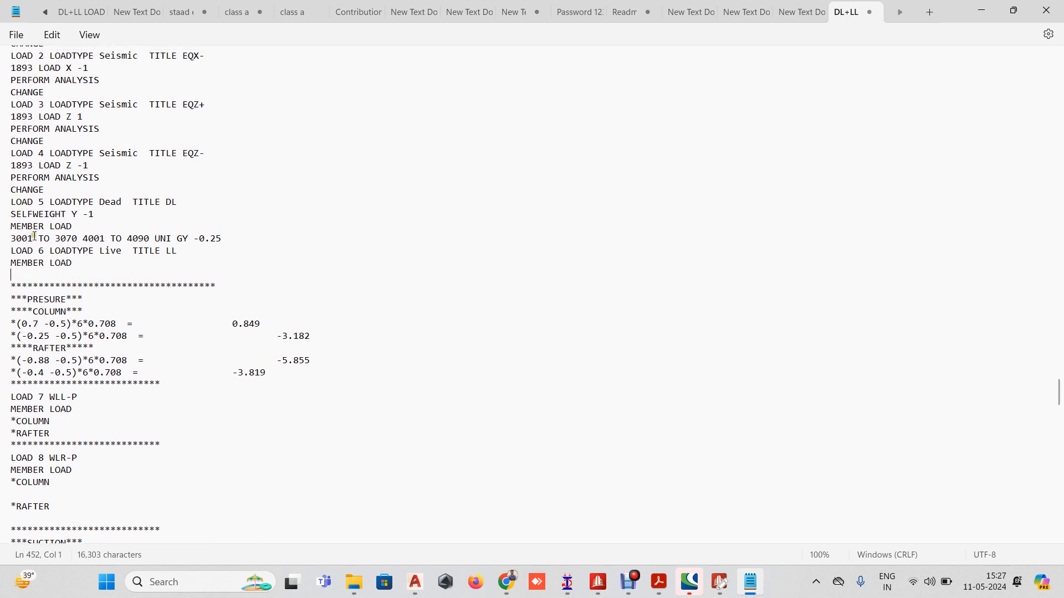
{"action": "left_click_drag", "start_coordinate": [12, 239], "coordinate": [225, 242]}
{"action": "key", "text": "ctrl+x"}
Copy the asterisk separator line from above the PRESURE heading into the blank space below LOAD COMB 213
{"action": "scroll", "coordinate": [15, 205], "scroll_direction": "up", "scroll_amount": 1}
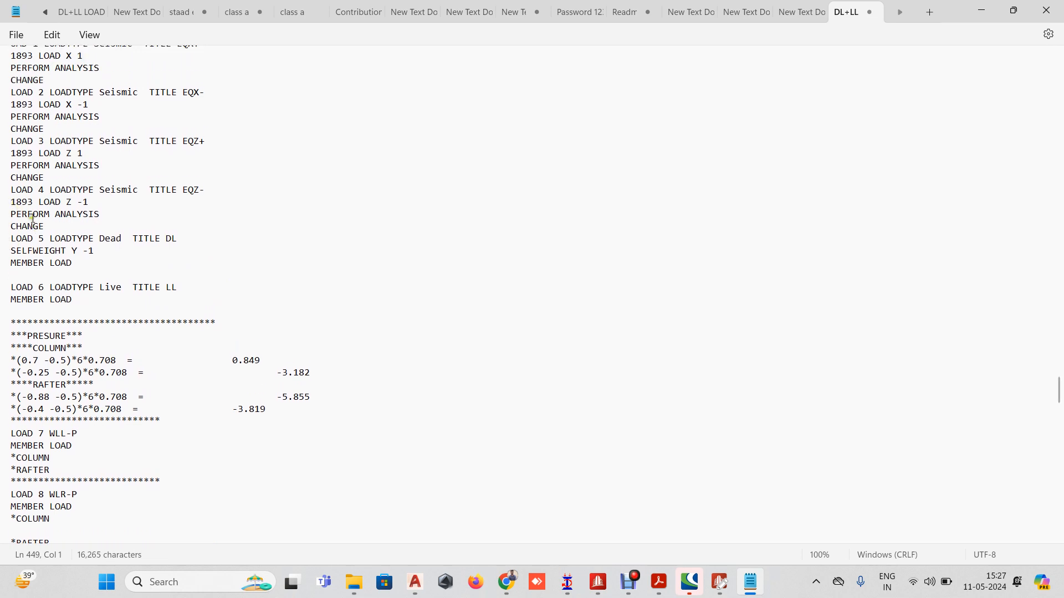
{"action": "scroll", "coordinate": [70, 215], "scroll_direction": "up", "scroll_amount": 2}
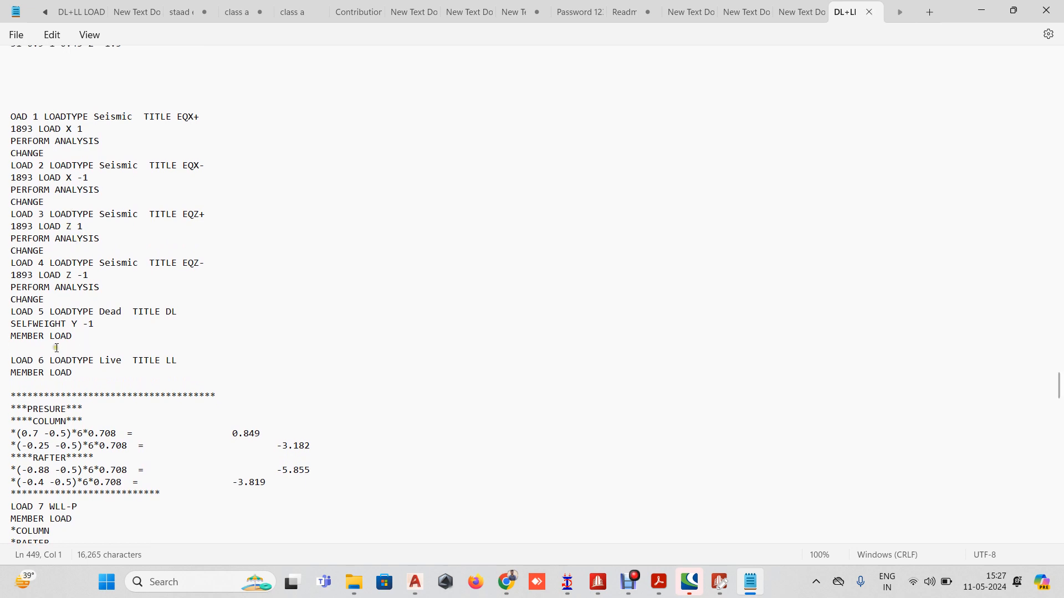
{"action": "scroll", "coordinate": [51, 325], "scroll_direction": "up", "scroll_amount": 3}
{"action": "left_click", "coordinate": [29, 191]}
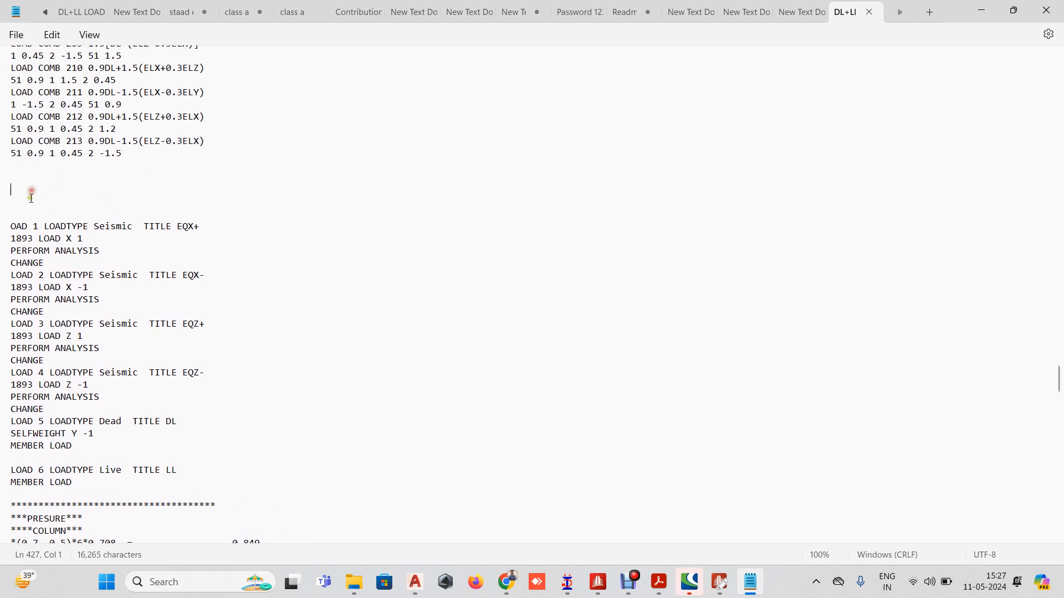
{"action": "left_click_drag", "start_coordinate": [211, 505], "coordinate": [11, 505]}
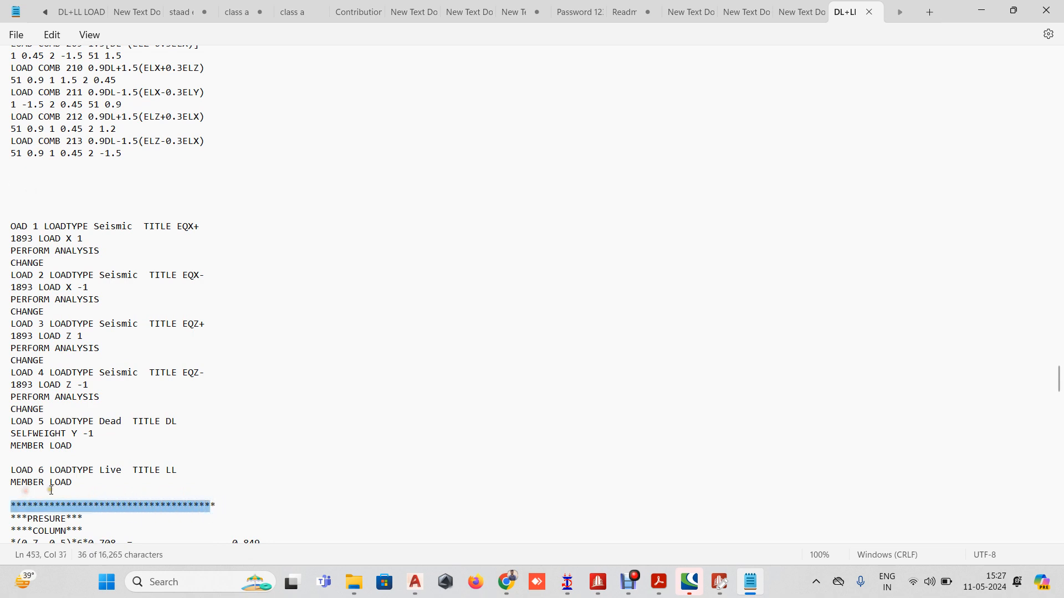
{"action": "left_click", "coordinate": [13, 178]}
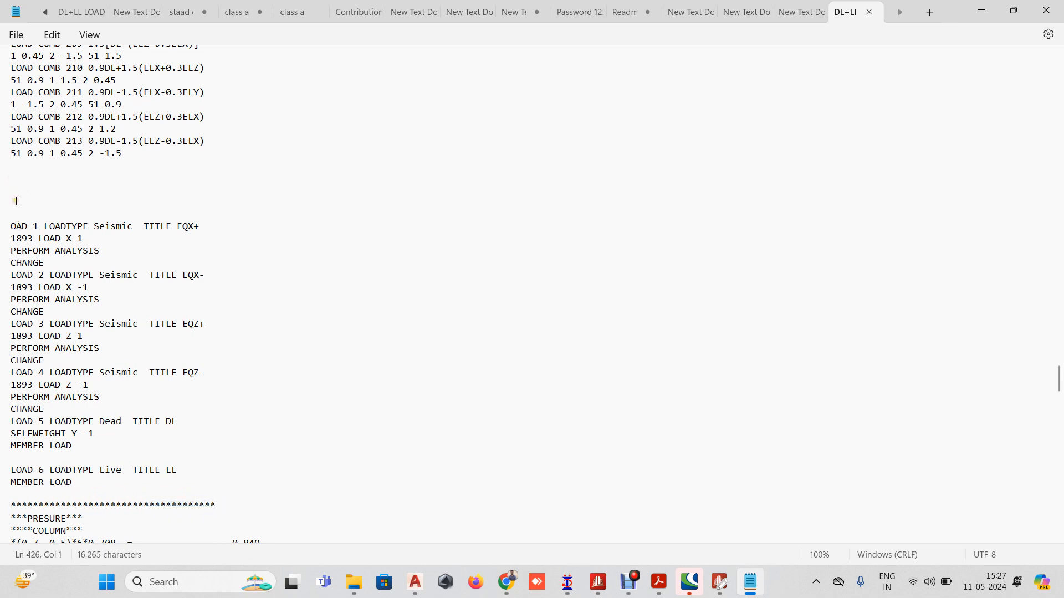
{"action": "key", "text": "ctrl+v"}
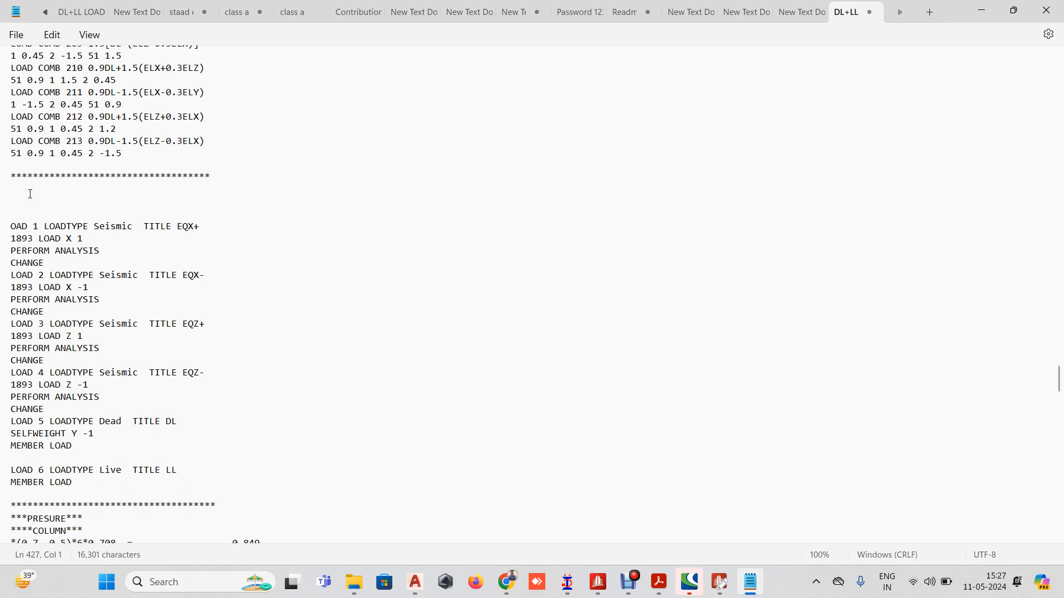
Add the heading "***steel combination*******" below the new separator and remove one extra blank line before the LOAD 1 block
{"action": "type", "text": "s"}
{"action": "key", "text": "BackSpace"}
{"action": "type", "text": "***"}
{"action": "type", "text": "steell"}
{"action": "type", "text": "l co"}
{"action": "type", "text": "mbination"}
{"action": "key", "text": "BackSpace"}
{"action": "type", "text": "****"}
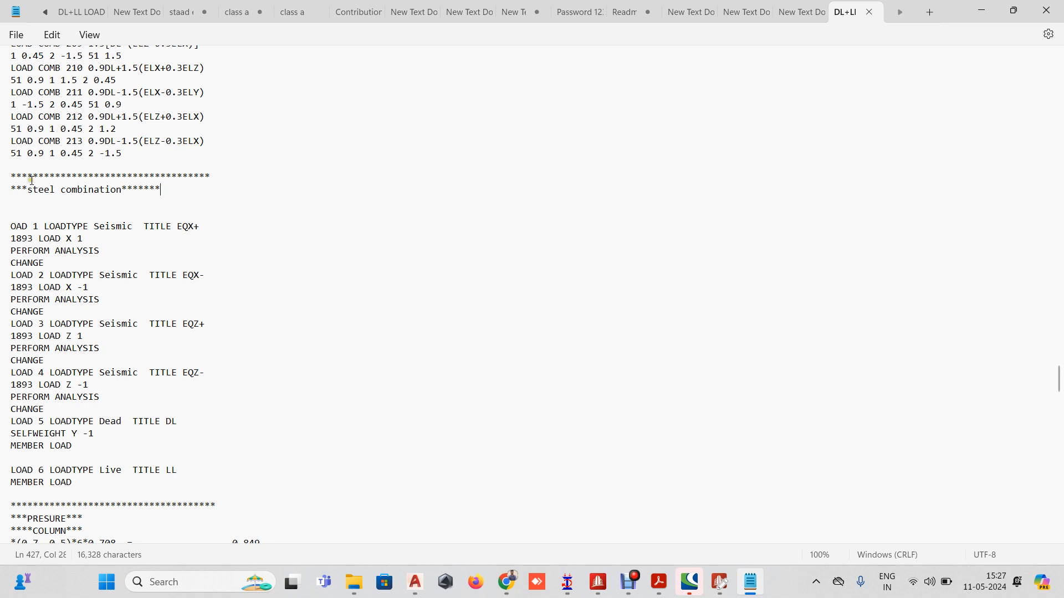
{"action": "left_click", "coordinate": [22, 208]}
{"action": "key", "text": "BackSpace"}
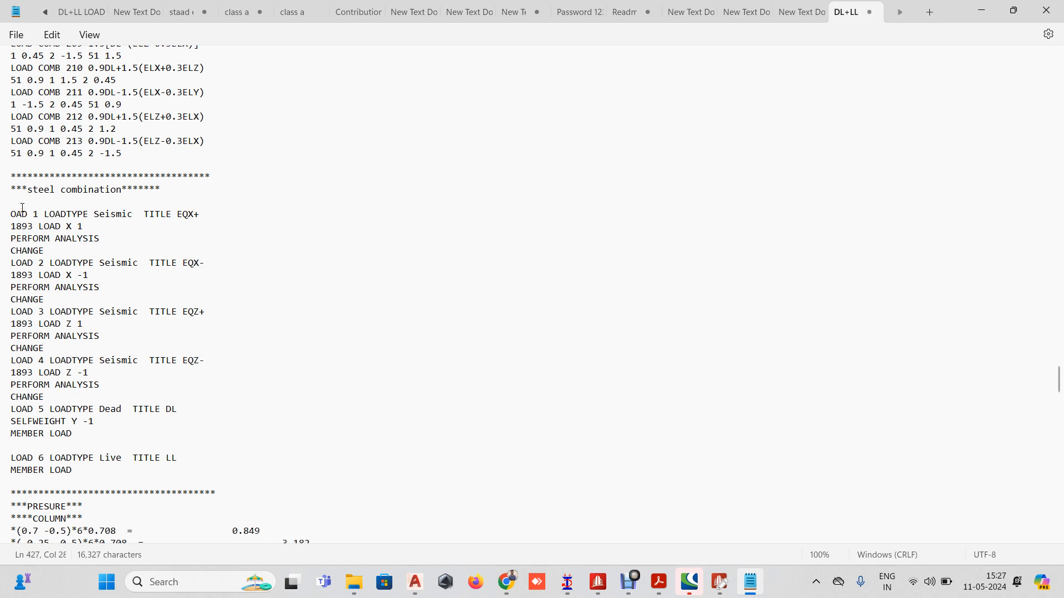
Restore the missing L at the start of the LOAD 1 line and select everything from there through LOAD LIST 101 TO 139
{"action": "left_click", "coordinate": [58, 259]}
{"action": "scroll", "coordinate": [59, 259], "scroll_direction": "down", "scroll_amount": 2}
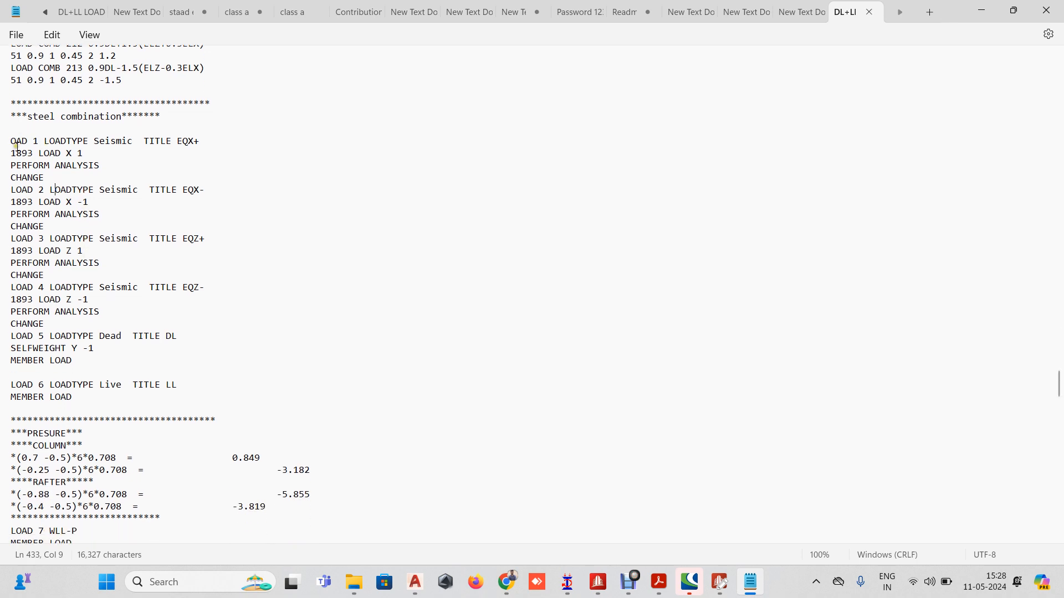
{"action": "left_click", "coordinate": [11, 142]}
{"action": "type", "text": "L"}
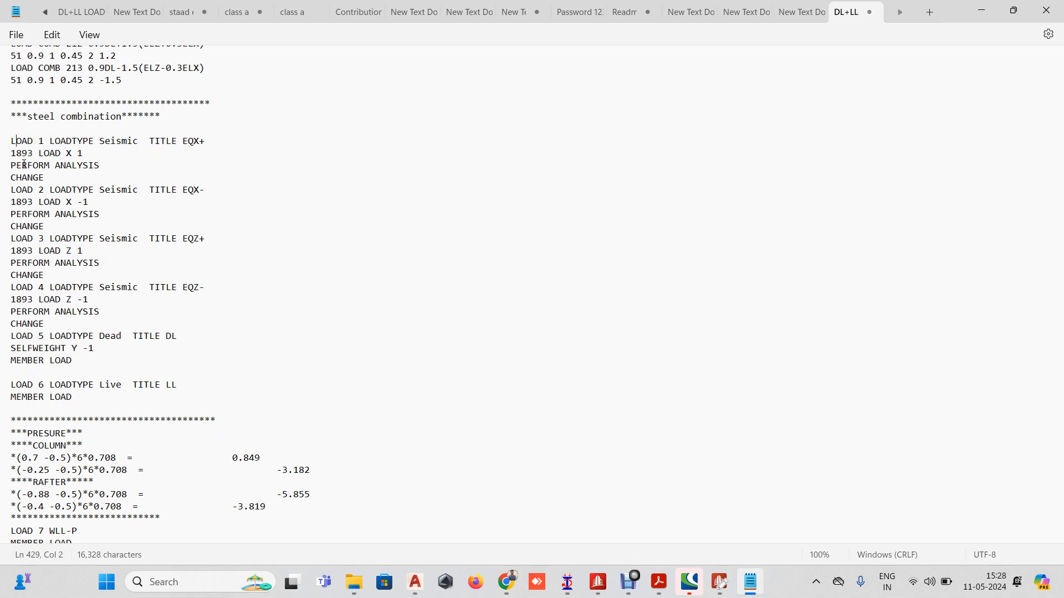
{"action": "left_click_drag", "start_coordinate": [10, 142], "coordinate": [253, 509]}
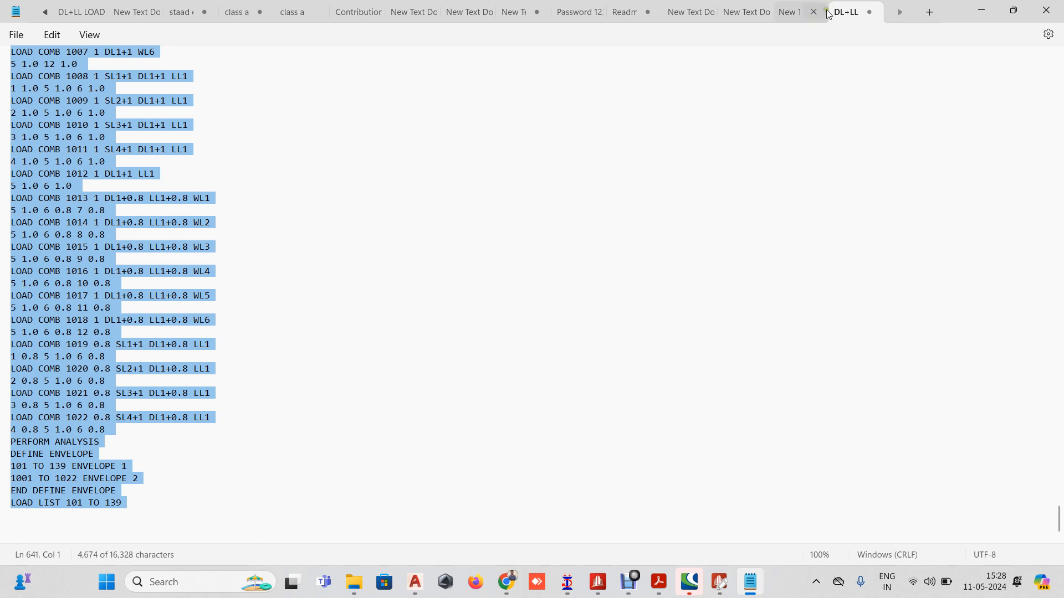
Switch to the STAAD.Pro editor and review the original load commands from LOAD LIST 101 TO 139 back up past LOAD 1
{"action": "left_click", "coordinate": [981, 10]}
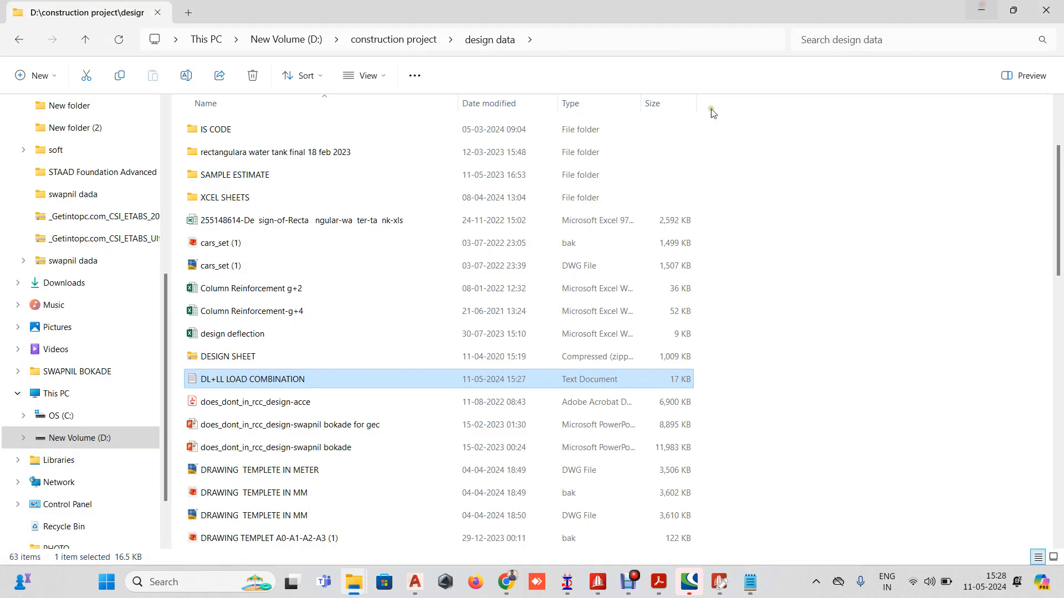
{"action": "left_click", "coordinate": [720, 583]}
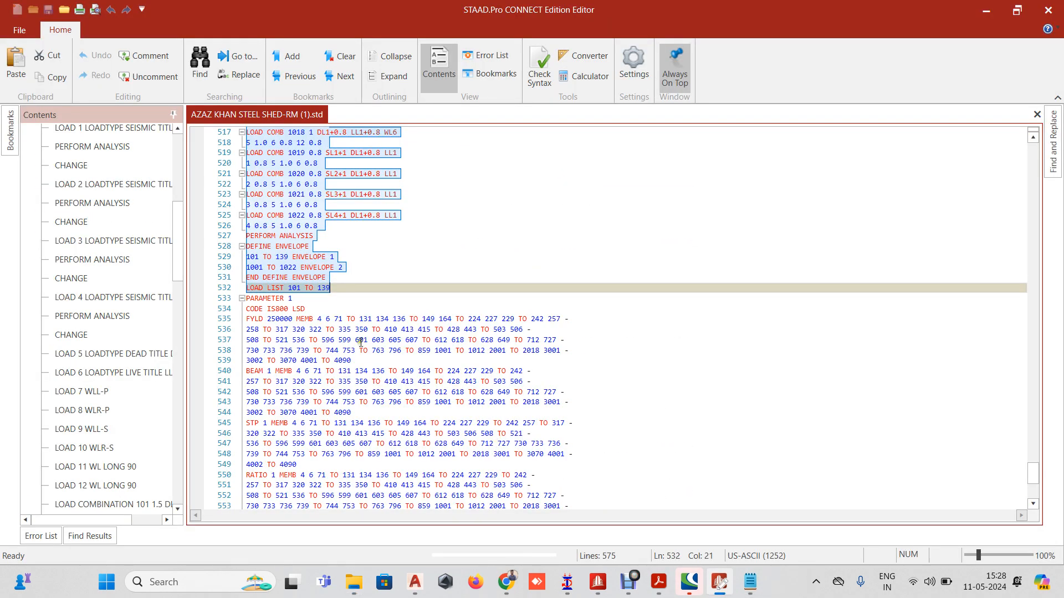
{"action": "scroll", "coordinate": [361, 342], "scroll_direction": "up", "scroll_amount": 16}
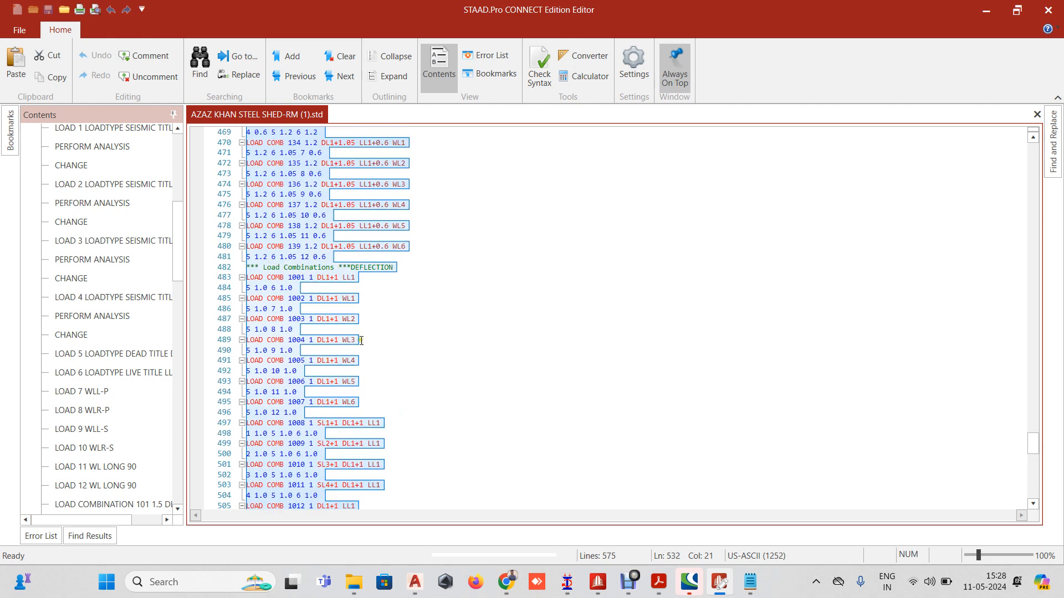
{"action": "scroll", "coordinate": [360, 340], "scroll_direction": "up", "scroll_amount": 20}
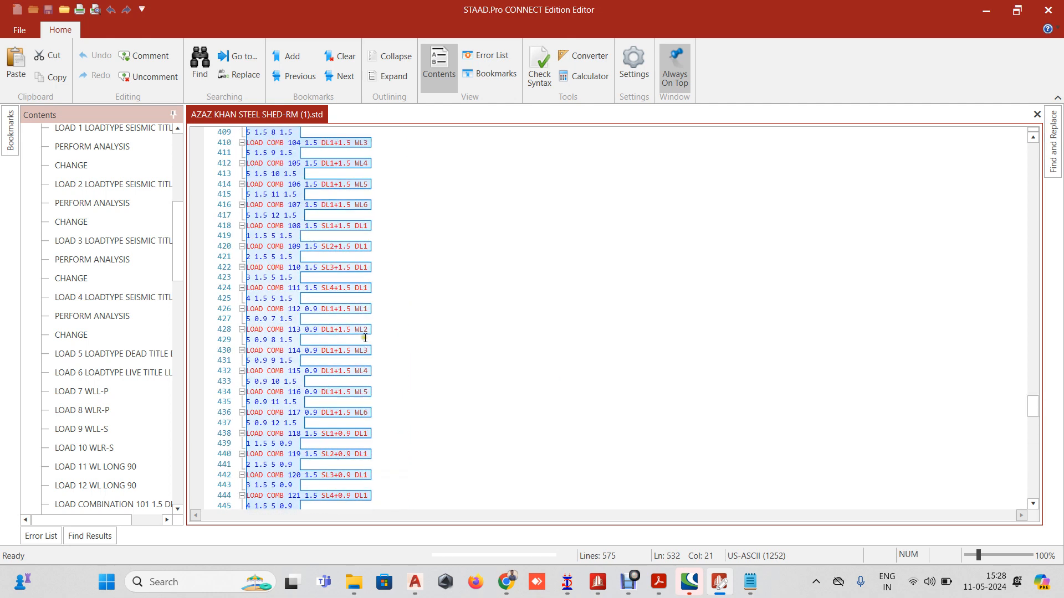
{"action": "scroll", "coordinate": [365, 338], "scroll_direction": "up", "scroll_amount": 13}
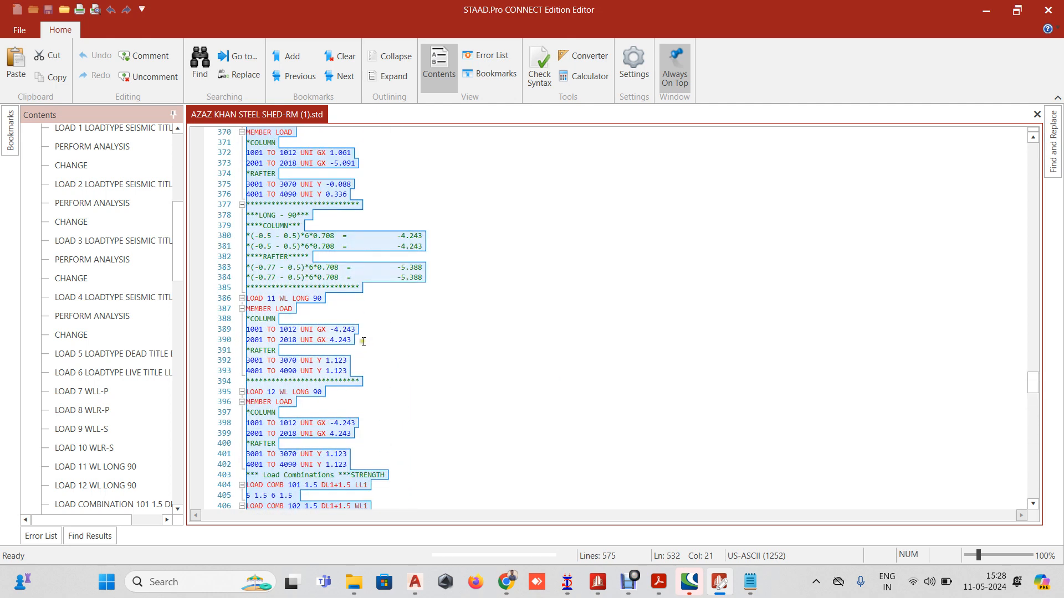
{"action": "scroll", "coordinate": [363, 342], "scroll_direction": "up", "scroll_amount": 20}
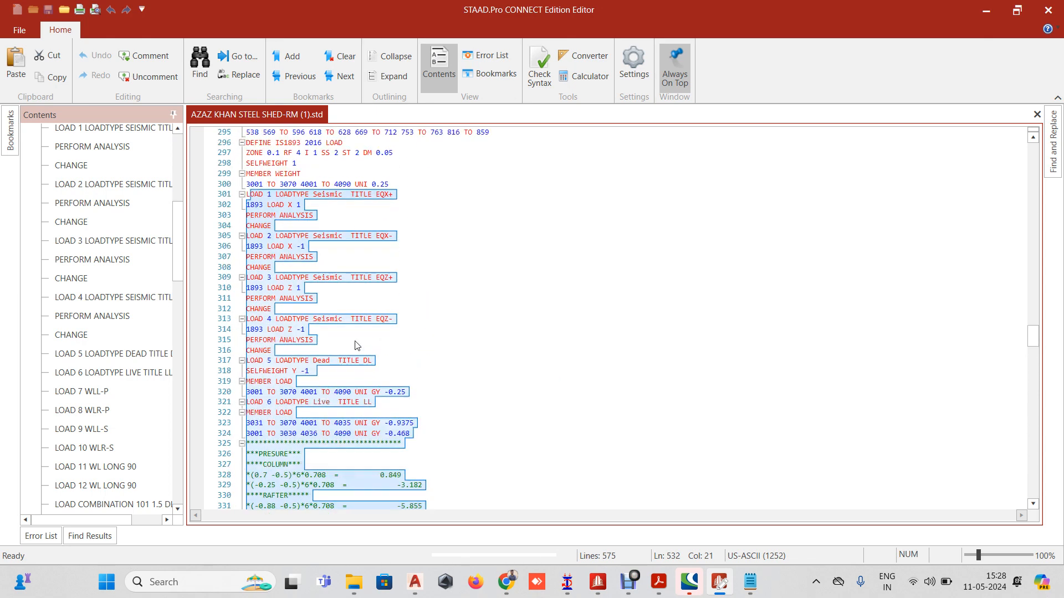
{"action": "scroll", "coordinate": [358, 346], "scroll_direction": "up", "scroll_amount": 4}
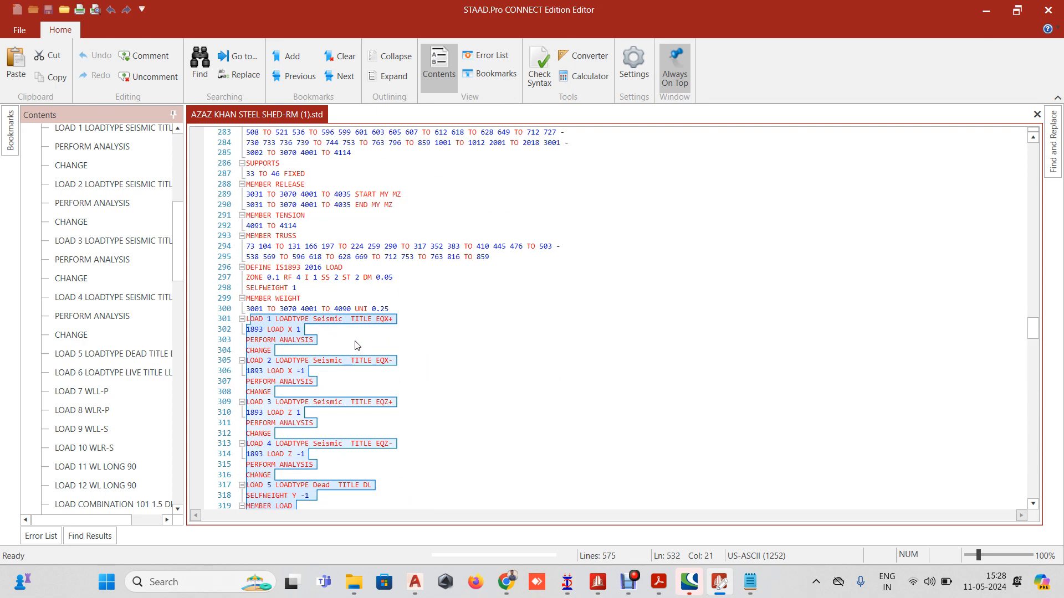
{"action": "left_click", "coordinate": [989, 11]}
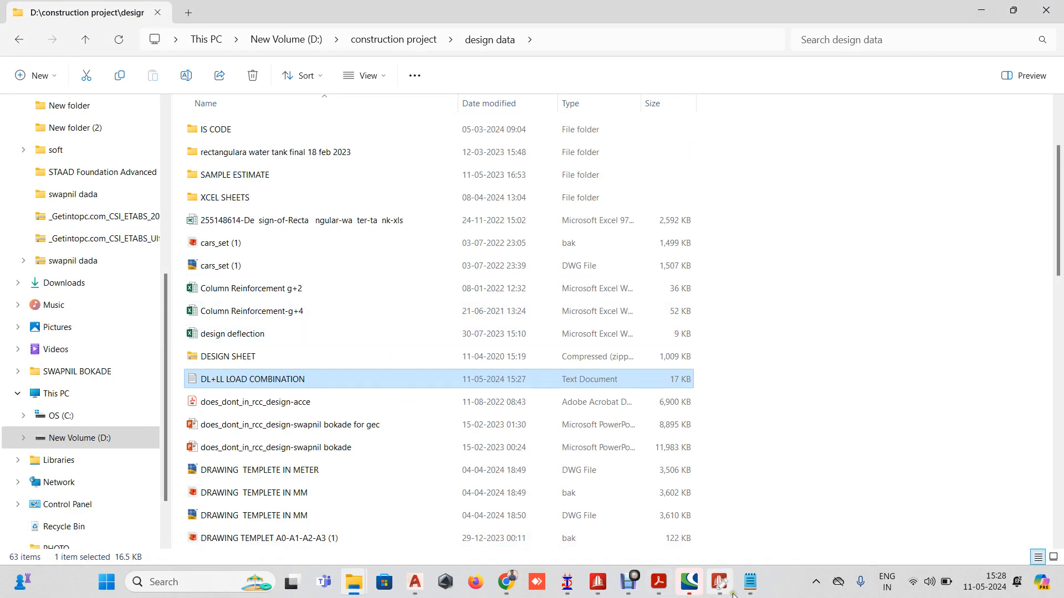
Switch to the TIPESHWAR SHOP (1) model in STAAD.Pro and open its command file for editing, saving the model when asked
{"action": "left_click", "coordinate": [723, 588]}
{"action": "mouse_move", "coordinate": [649, 588]}
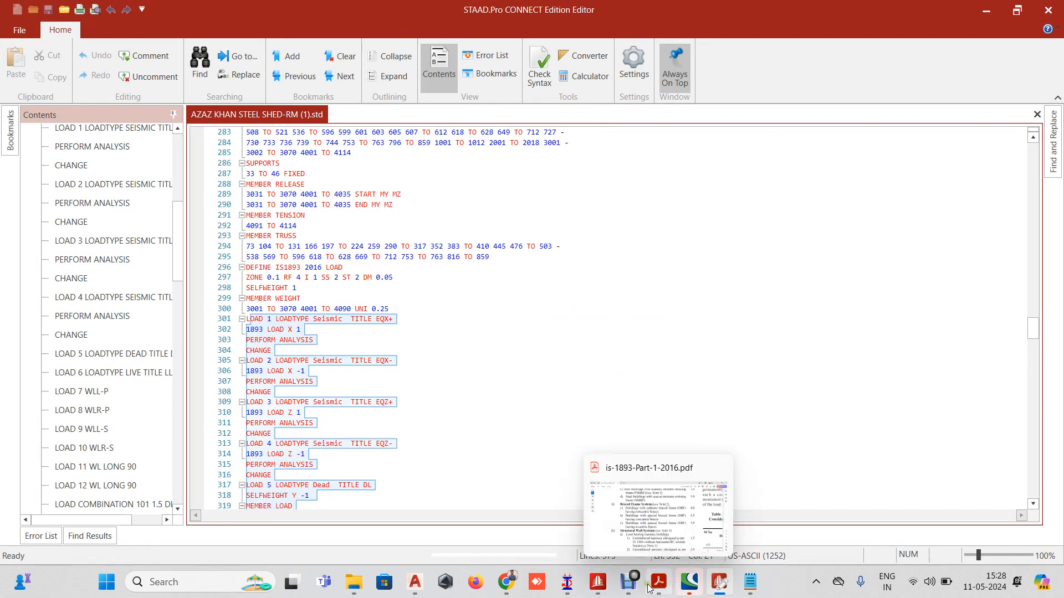
{"action": "mouse_move", "coordinate": [597, 585]}
{"action": "left_click", "coordinate": [634, 503]}
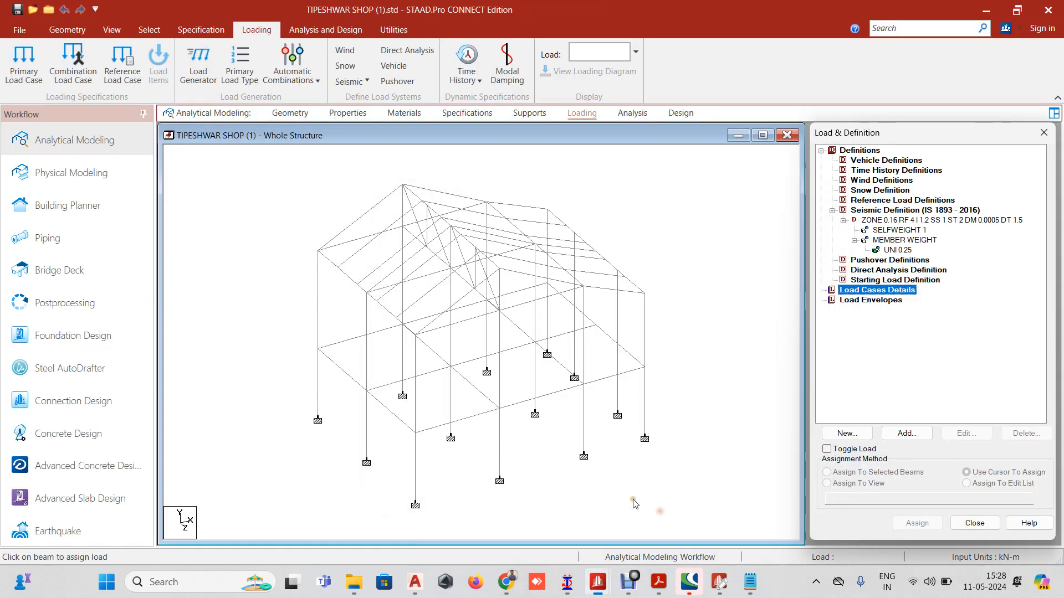
{"action": "left_click", "coordinate": [323, 30]}
{"action": "left_click", "coordinate": [394, 29]}
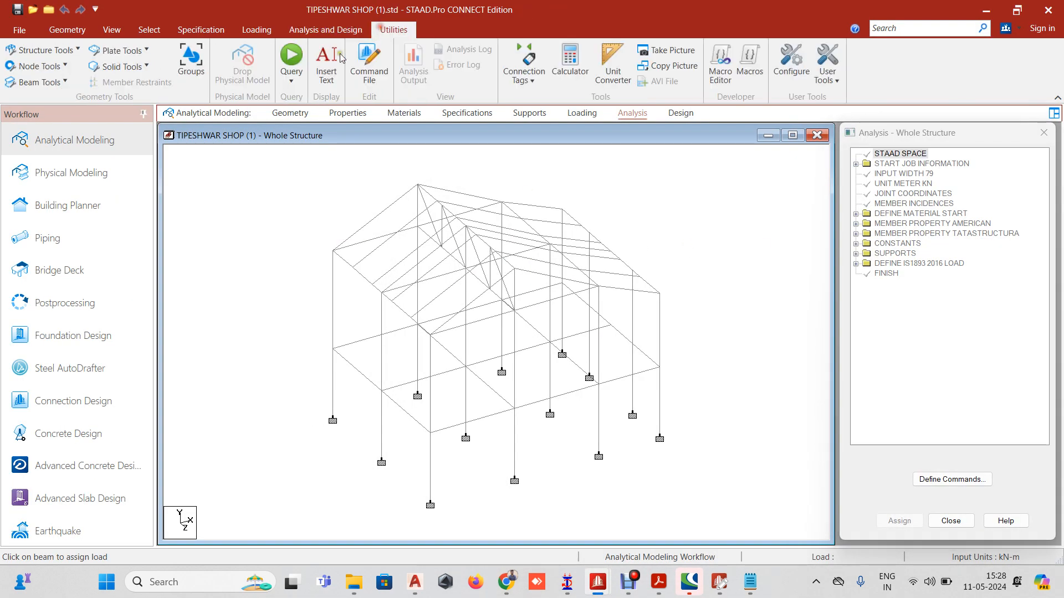
{"action": "left_click", "coordinate": [378, 75]}
{"action": "left_click", "coordinate": [517, 359]}
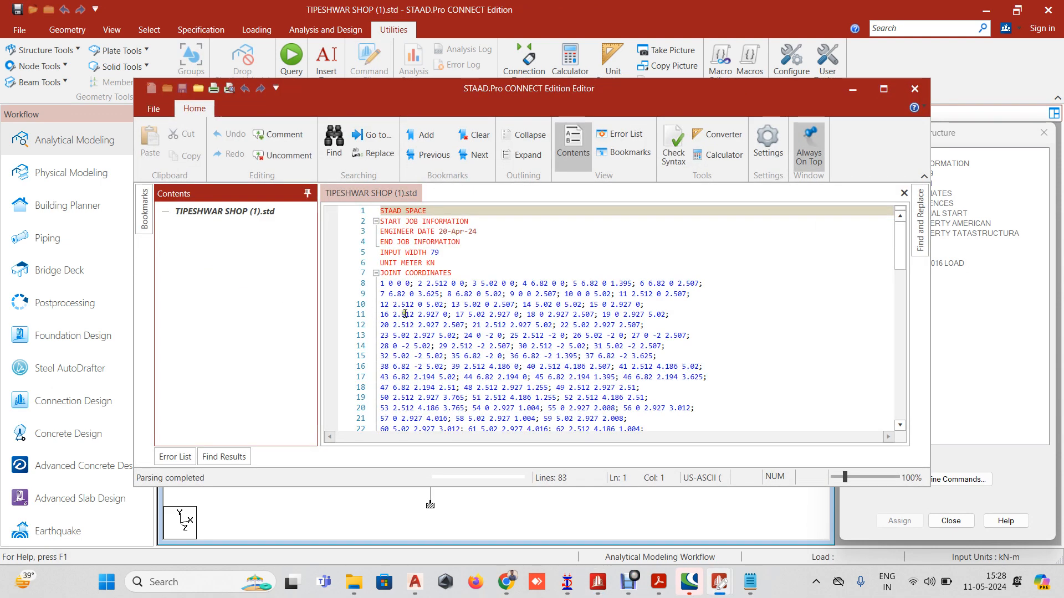
Paste the copied load cases and combinations on a new line between the MEMBER WEIGHT entry and FINISH, and save the command file
{"action": "scroll", "coordinate": [405, 314], "scroll_direction": "down", "scroll_amount": 20}
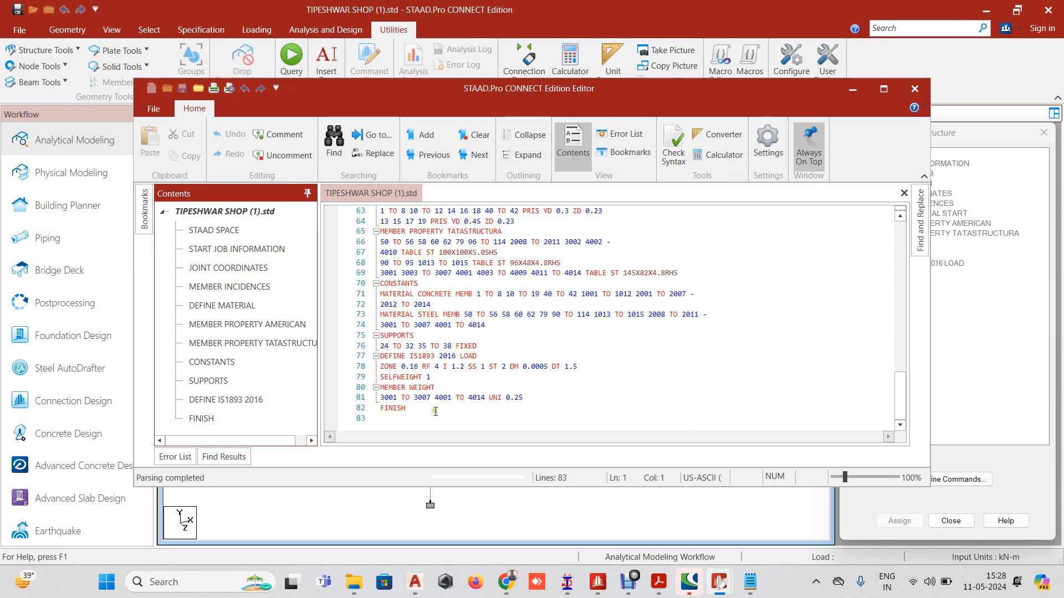
{"action": "left_click", "coordinate": [541, 397]}
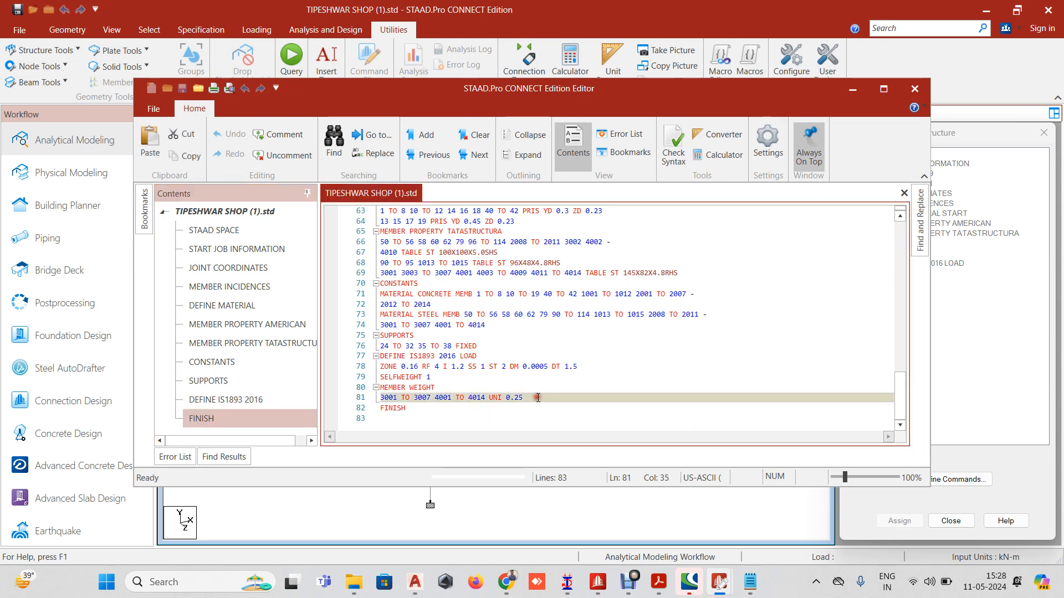
{"action": "key", "text": "Return"}
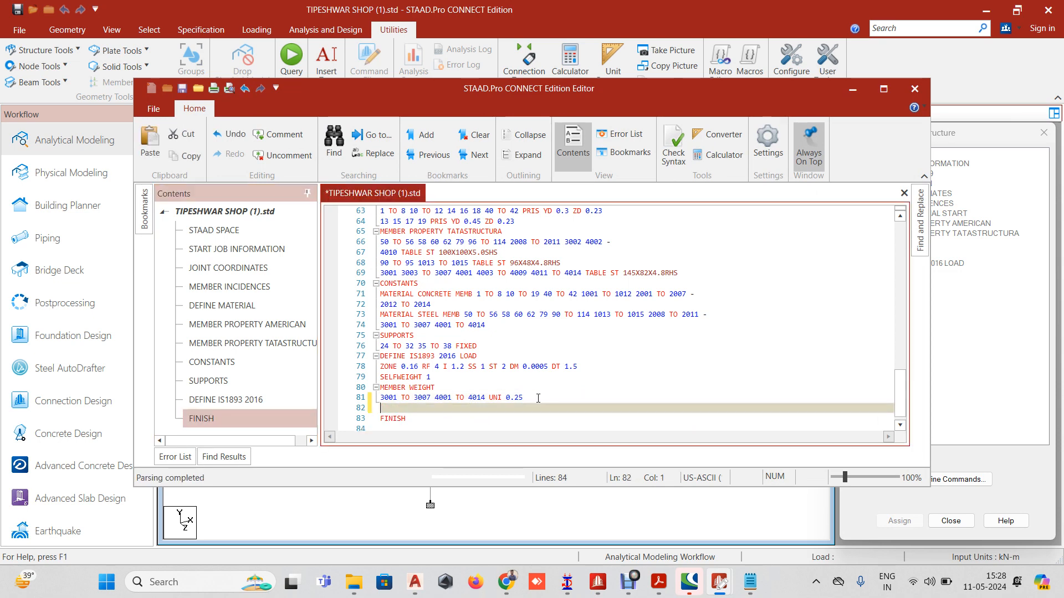
{"action": "key", "text": "ctrl+v"}
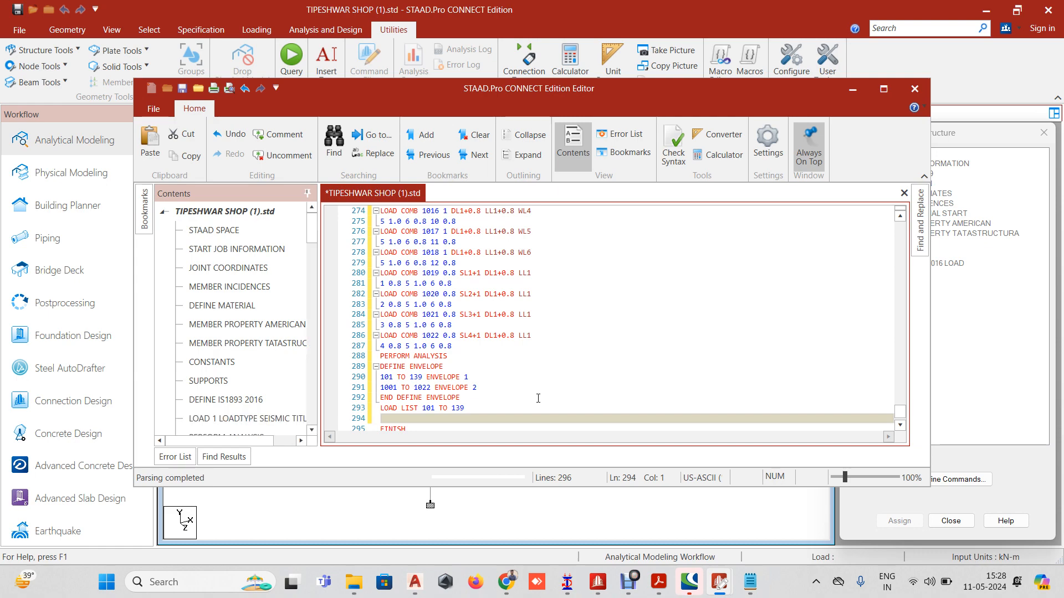
{"action": "key", "text": "ctrl+s"}
Maximize the editor and review the pasted commands from the deflection combinations back up to LOAD 1
{"action": "scroll", "coordinate": [500, 406], "scroll_direction": "up", "scroll_amount": 17}
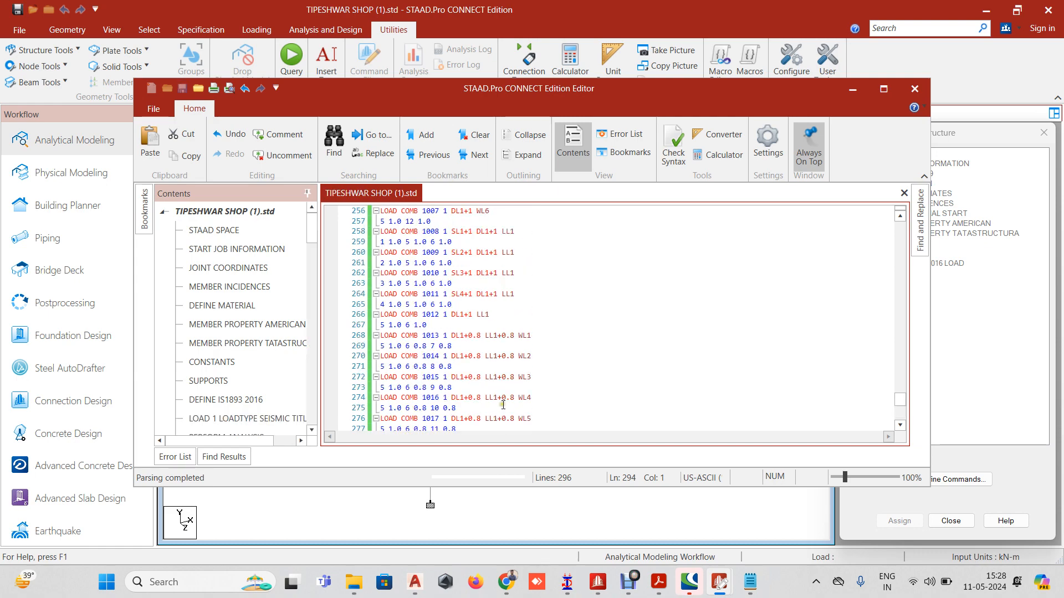
{"action": "left_click", "coordinate": [884, 89]}
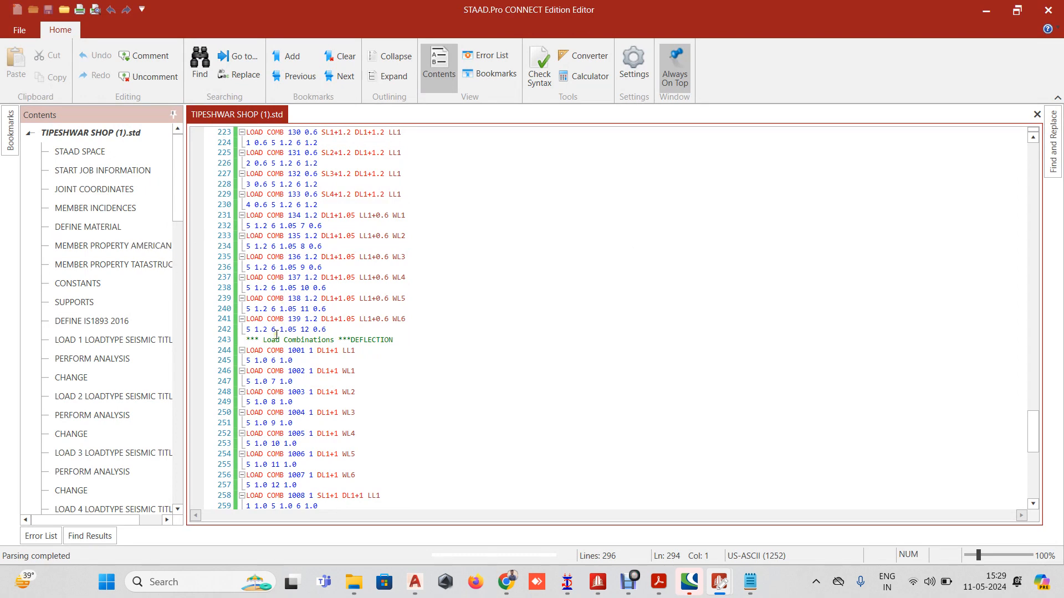
{"action": "scroll", "coordinate": [277, 335], "scroll_direction": "up", "scroll_amount": 20}
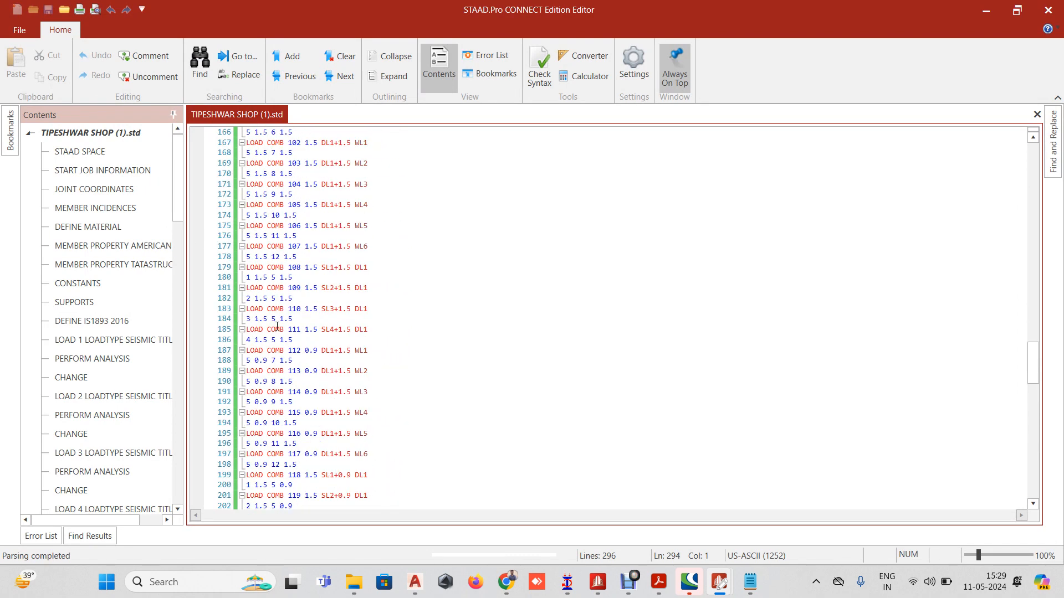
{"action": "scroll", "coordinate": [277, 326], "scroll_direction": "up", "scroll_amount": 18}
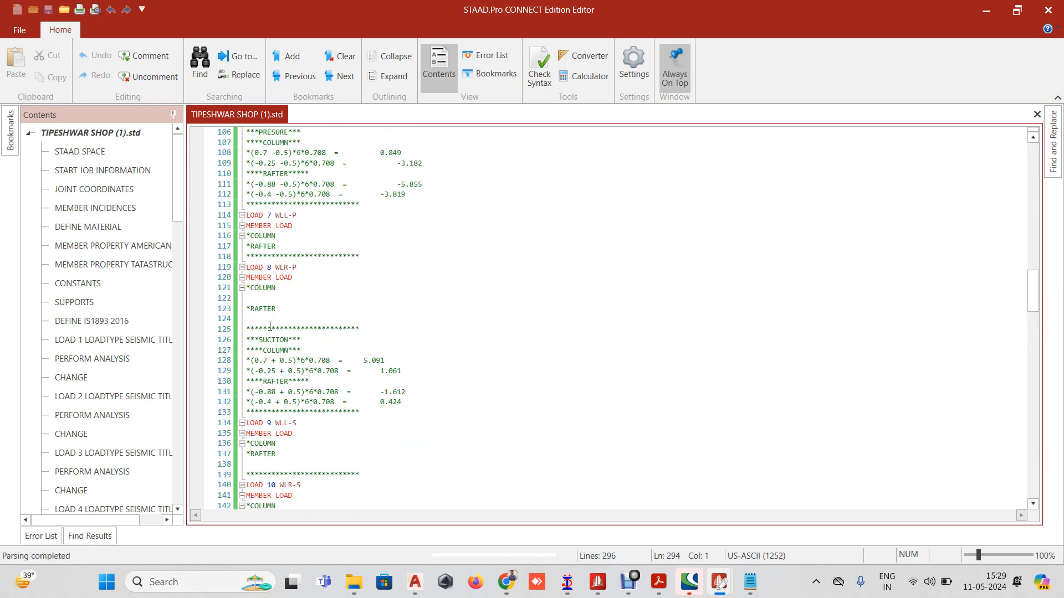
{"action": "scroll", "coordinate": [269, 326], "scroll_direction": "up", "scroll_amount": 8}
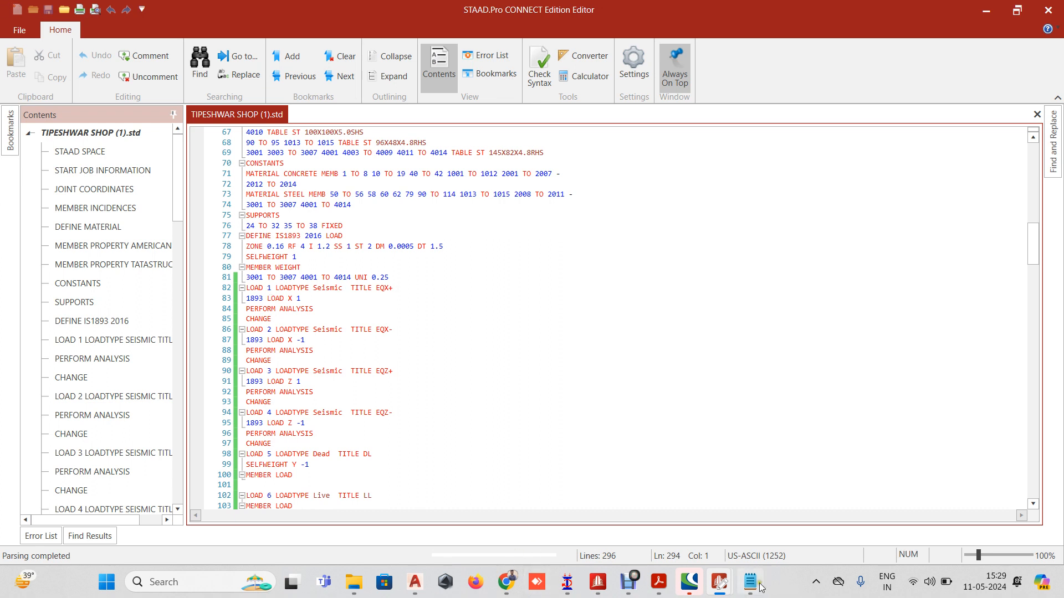
{"action": "left_click", "coordinate": [628, 582]}
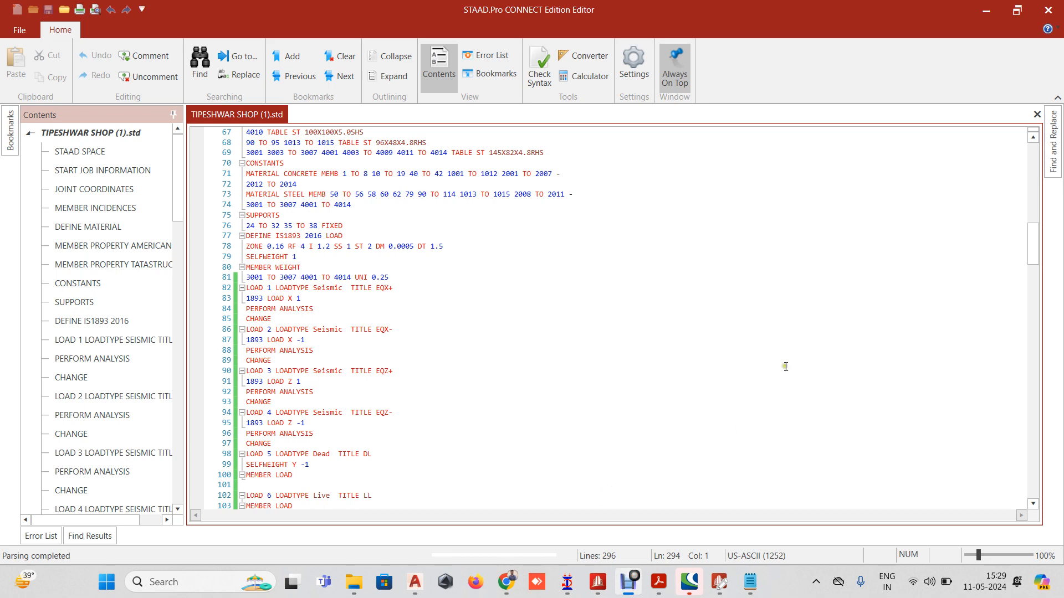
{"action": "left_click", "coordinate": [982, 11]}
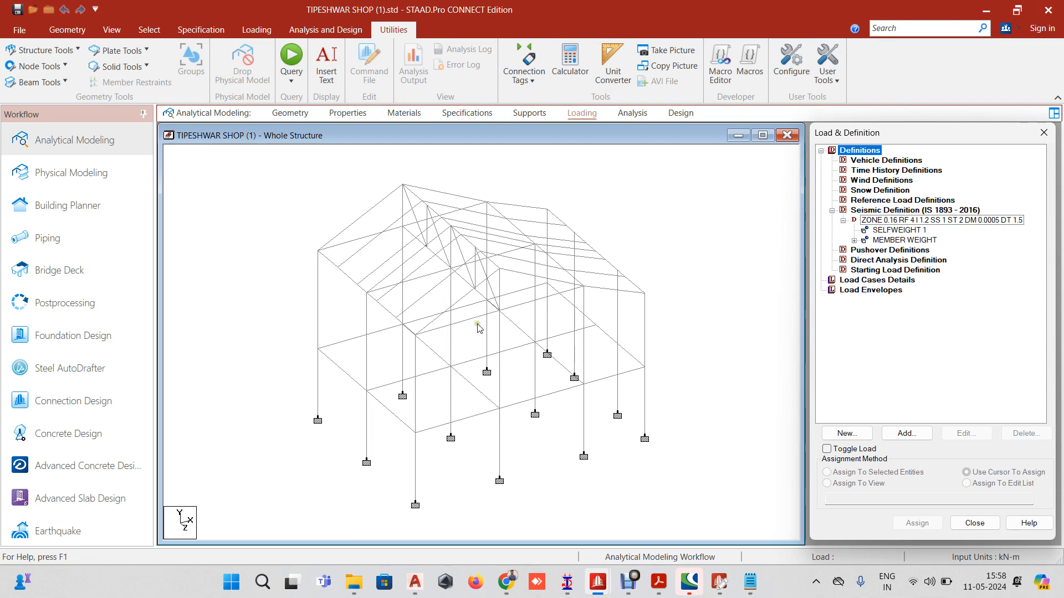
{"action": "left_click", "coordinate": [636, 593]}
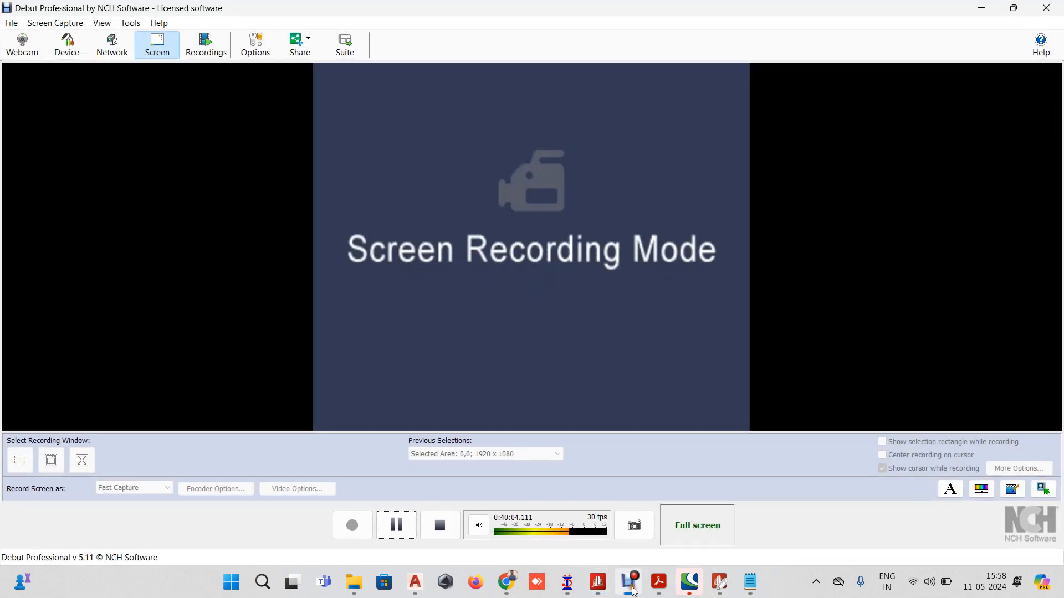
{"action": "left_click", "coordinate": [409, 527]}
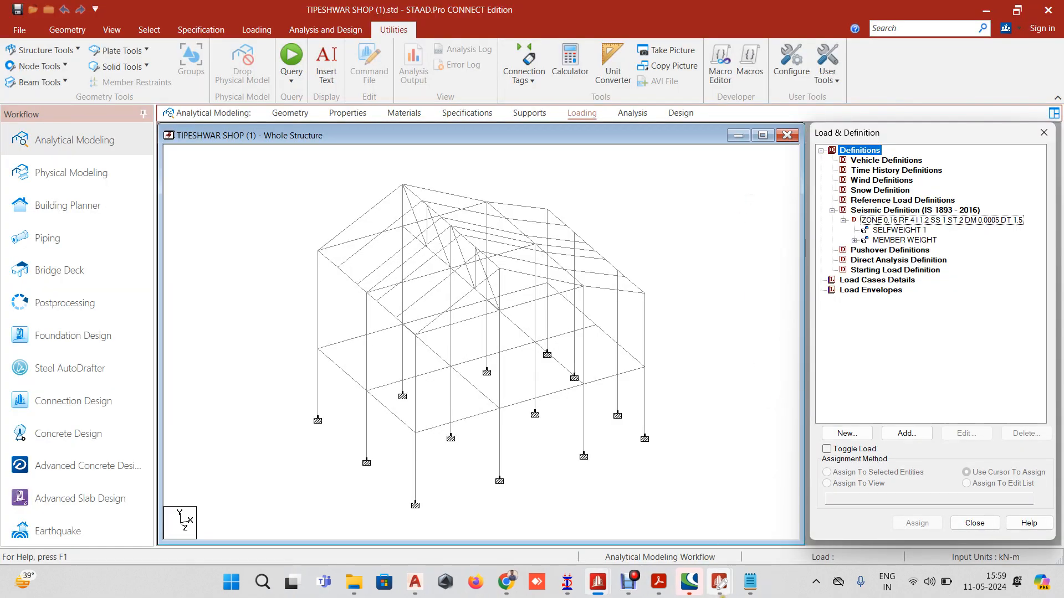
Return to the command file and examine the LOAD 1 seismic block directly below the MEMBER WEIGHT entry
{"action": "mouse_move", "coordinate": [719, 581]}
{"action": "left_click", "coordinate": [770, 533]}
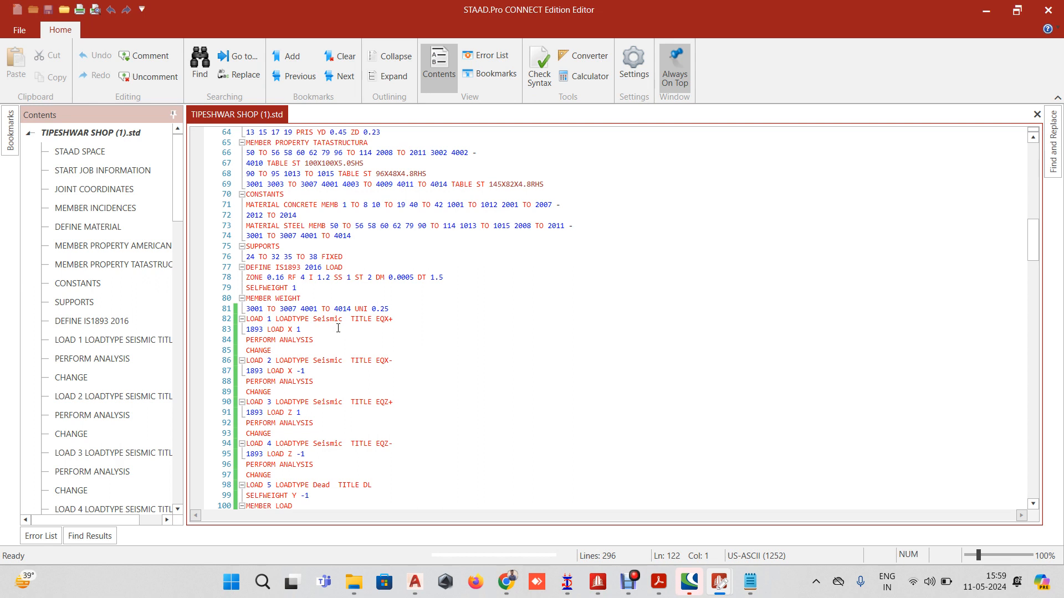
{"action": "left_click", "coordinate": [295, 319]}
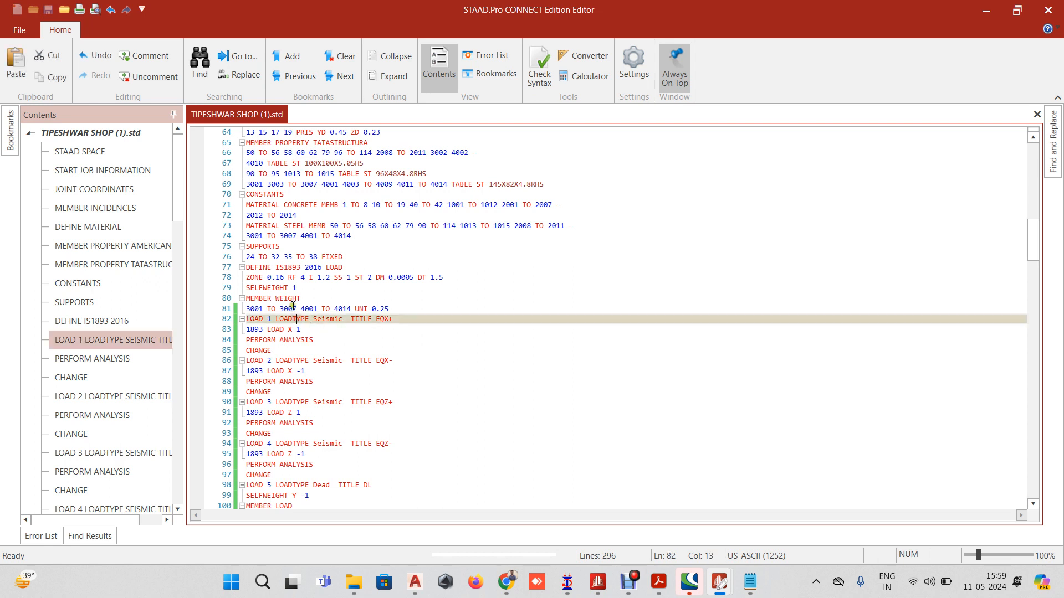
{"action": "left_click", "coordinate": [292, 308]}
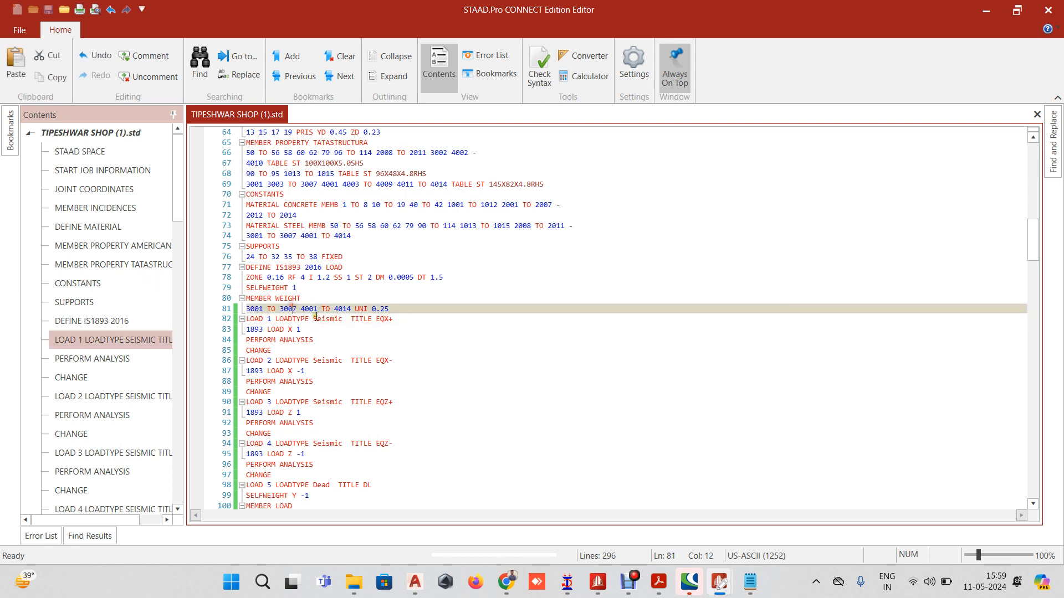
{"action": "left_click", "coordinate": [275, 320]}
{"action": "left_click", "coordinate": [399, 308]}
{"action": "left_click", "coordinate": [284, 330]}
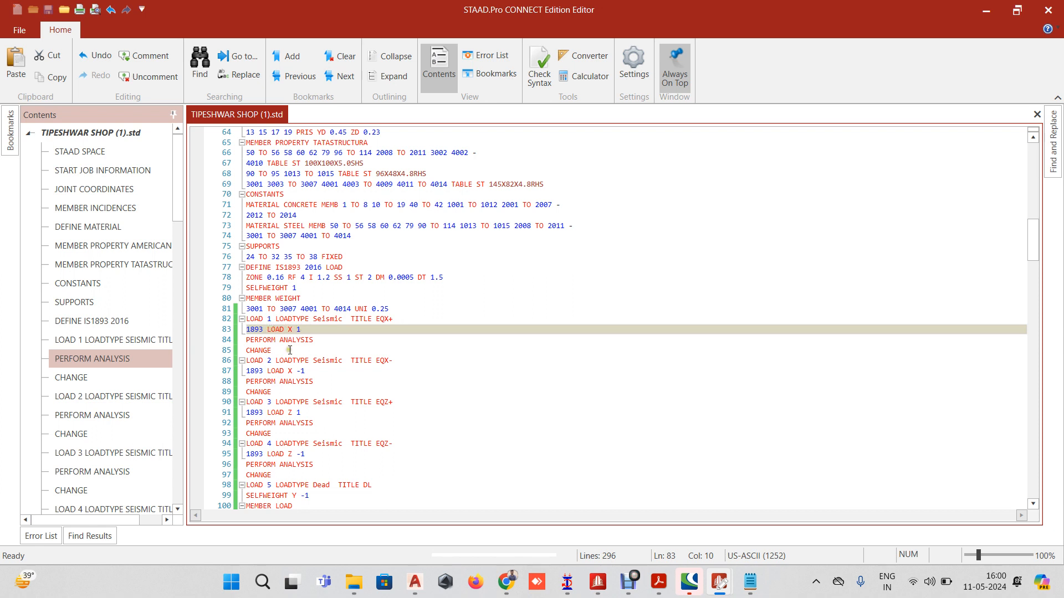
{"action": "left_click", "coordinate": [266, 342]}
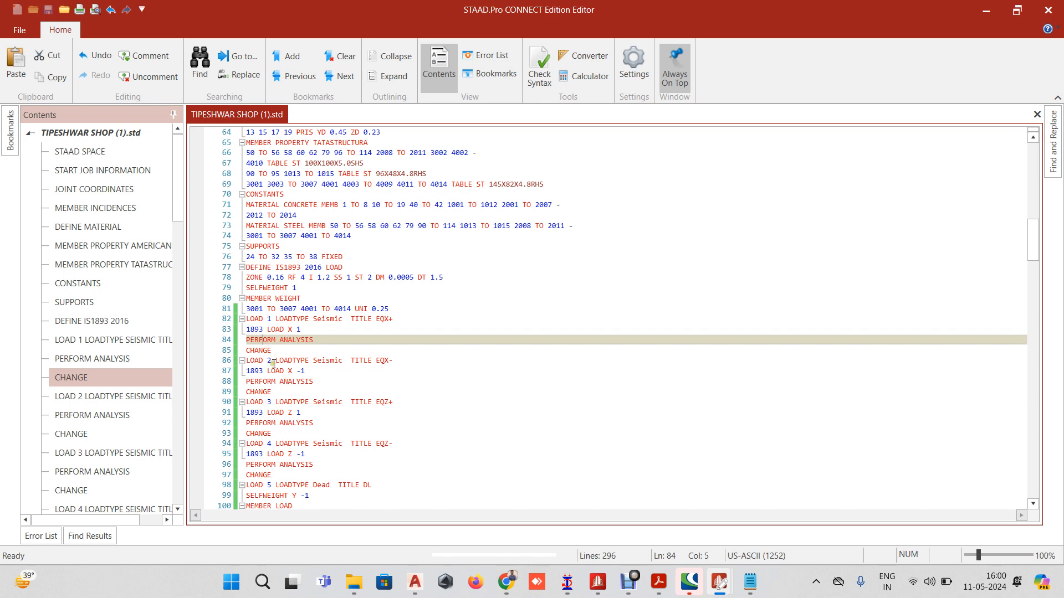
Examine the LOAD 2 seismic block, including the X-direction factor and its PERFORM ANALYSIS line
{"action": "left_click", "coordinate": [274, 364]}
{"action": "left_click", "coordinate": [276, 371]}
{"action": "left_click", "coordinate": [275, 341]}
{"action": "left_click", "coordinate": [274, 361]}
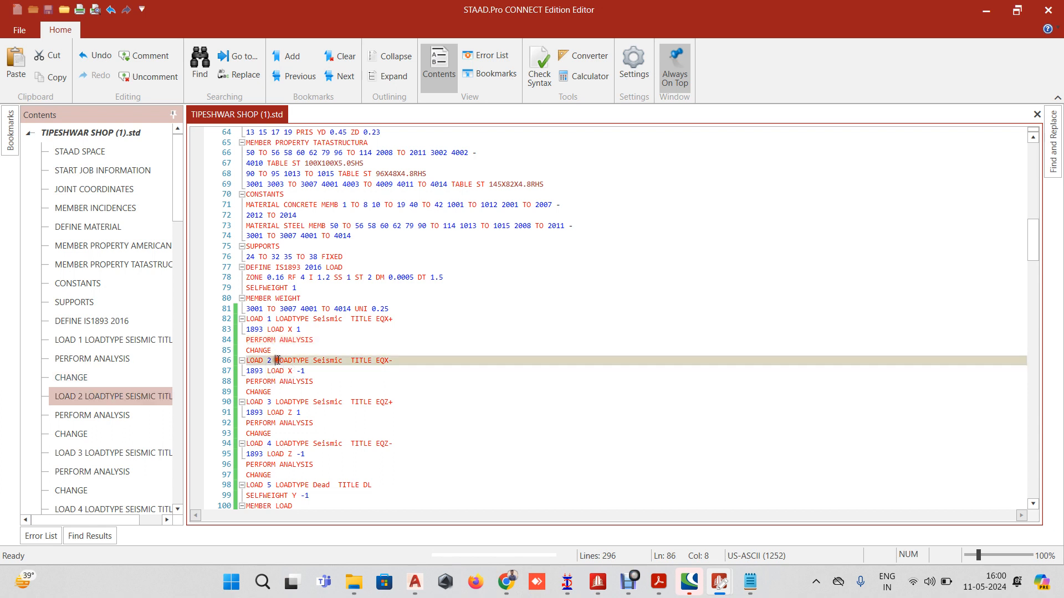
{"action": "left_click_drag", "start_coordinate": [246, 371], "coordinate": [297, 371]}
{"action": "type", "text": "-"}
{"action": "left_click", "coordinate": [311, 371]}
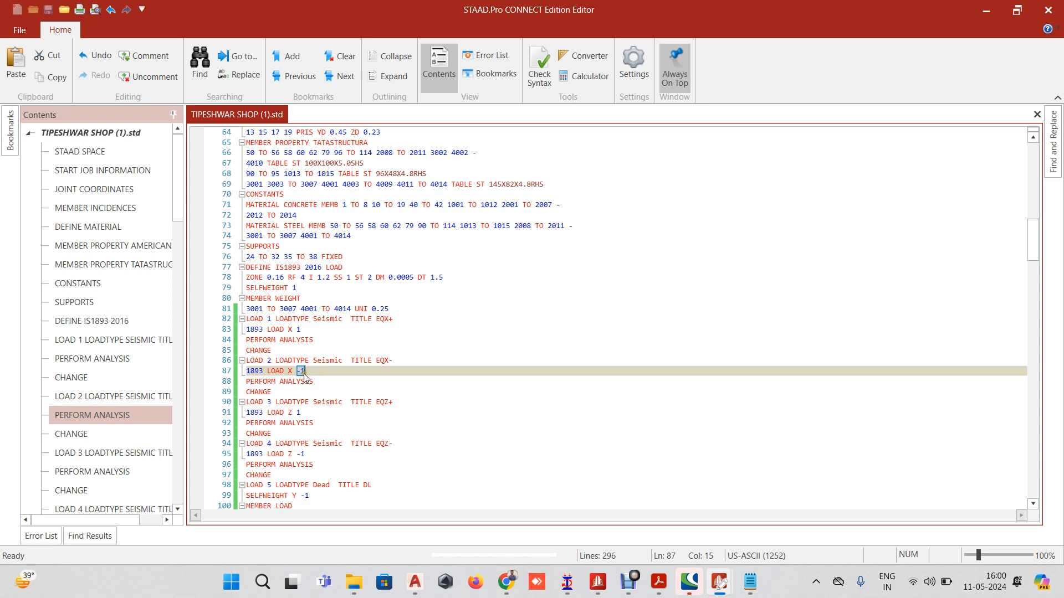
{"action": "left_click", "coordinate": [311, 382]}
Review the remaining pasted commands from LOAD 3 through the dead, live and wind load cases to the strength combinations
{"action": "scroll", "coordinate": [310, 383], "scroll_direction": "down", "scroll_amount": 1}
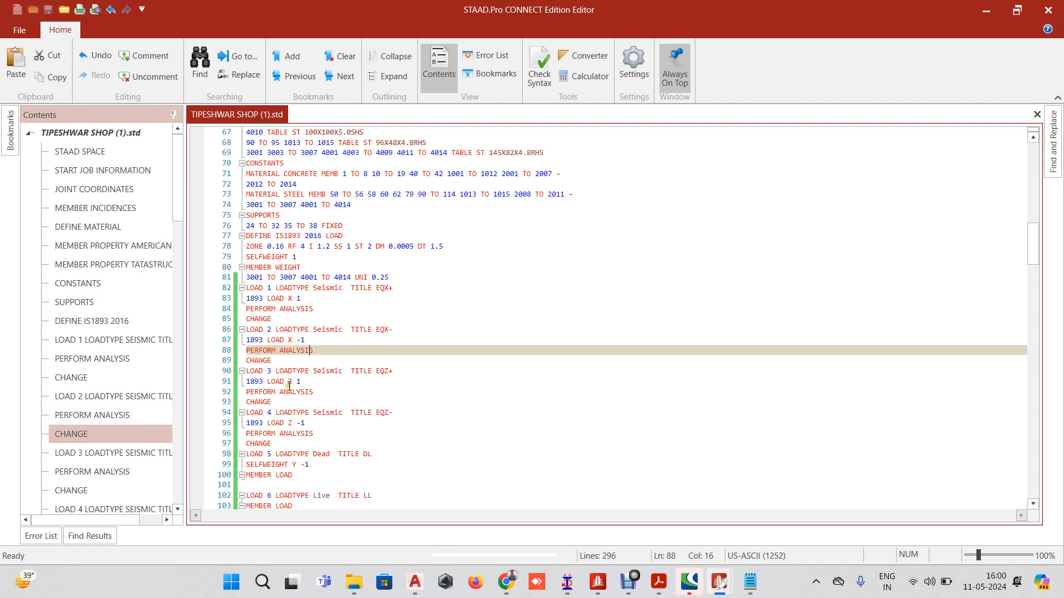
{"action": "scroll", "coordinate": [289, 383], "scroll_direction": "down", "scroll_amount": 2}
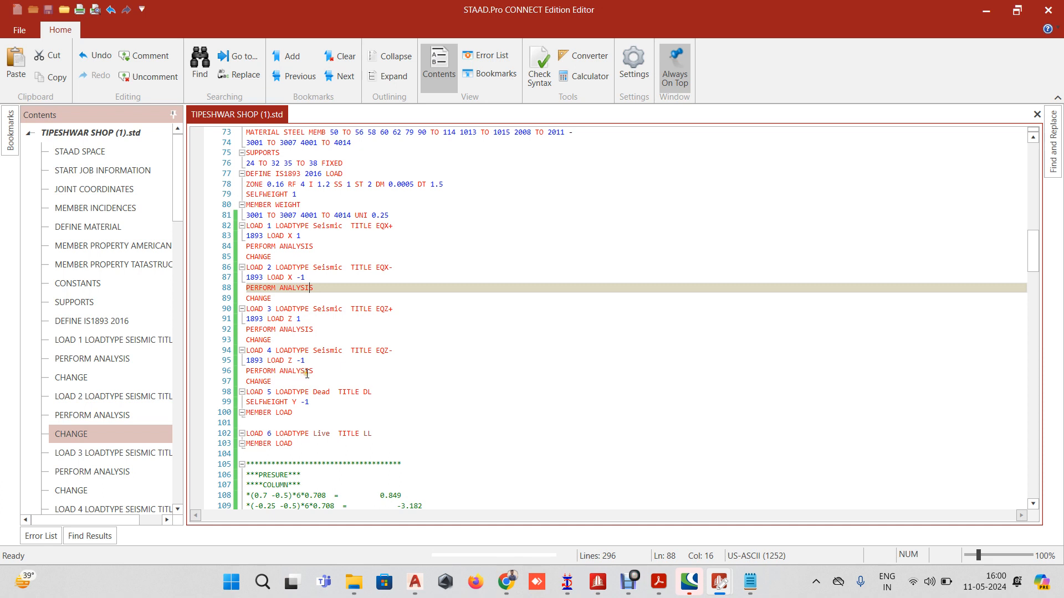
{"action": "scroll", "coordinate": [307, 373], "scroll_direction": "down", "scroll_amount": 2}
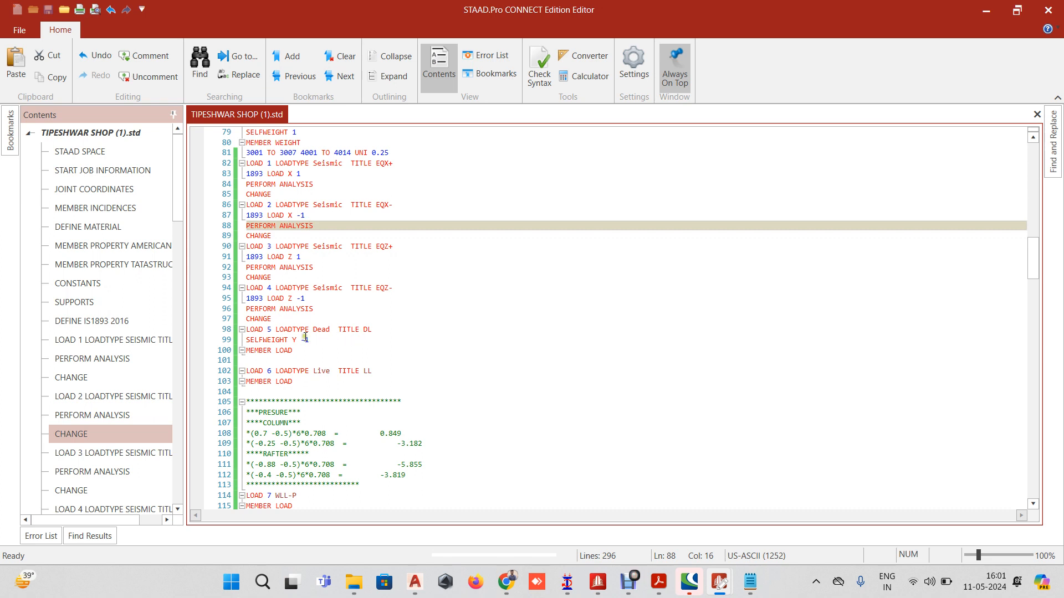
{"action": "scroll", "coordinate": [276, 360], "scroll_direction": "down", "scroll_amount": 2}
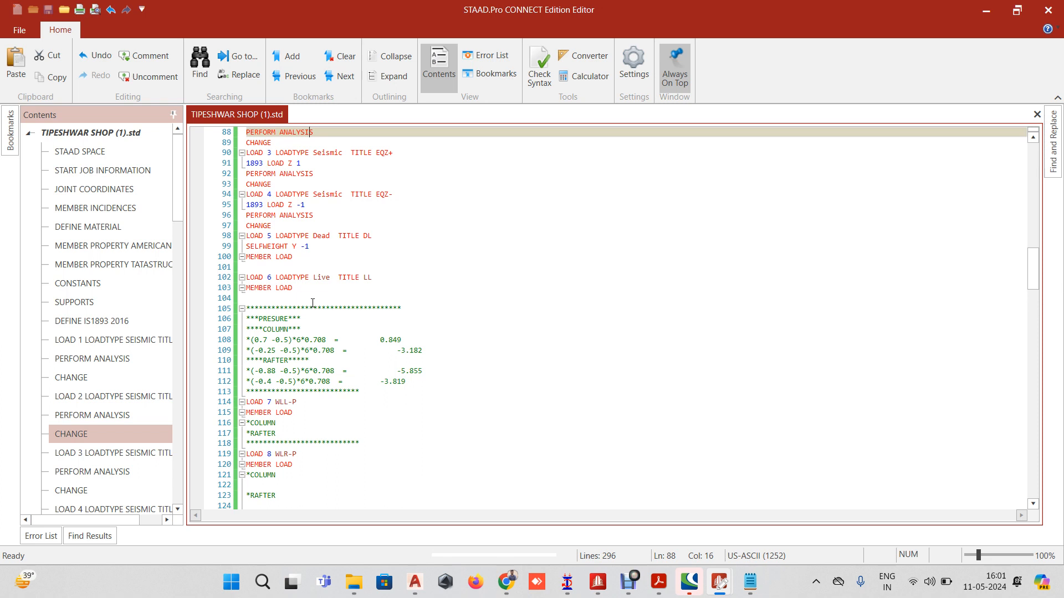
{"action": "scroll", "coordinate": [312, 303], "scroll_direction": "down", "scroll_amount": 3}
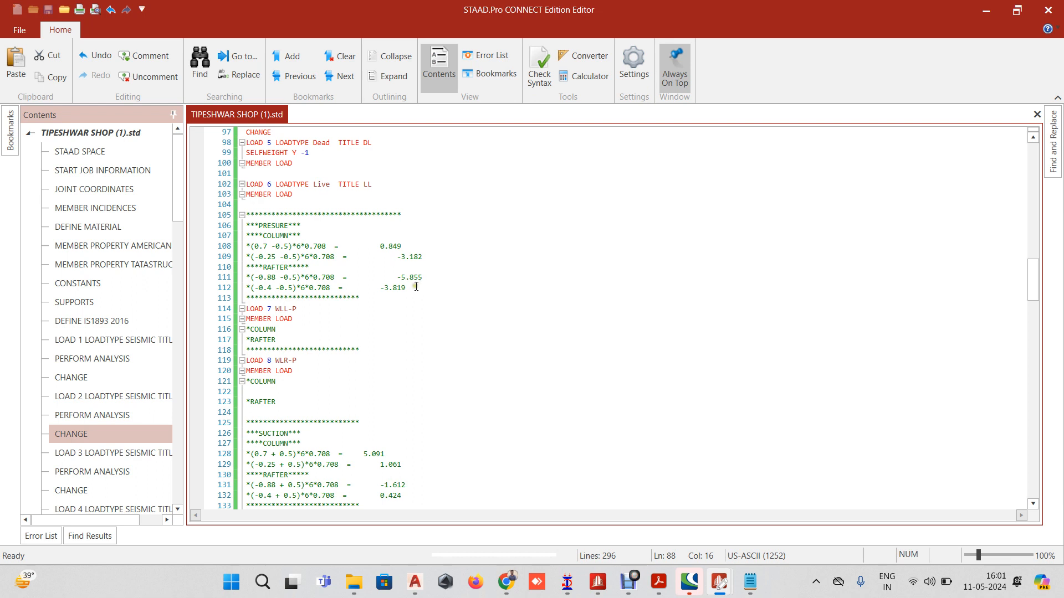
{"action": "scroll", "coordinate": [416, 286], "scroll_direction": "up", "scroll_amount": 2}
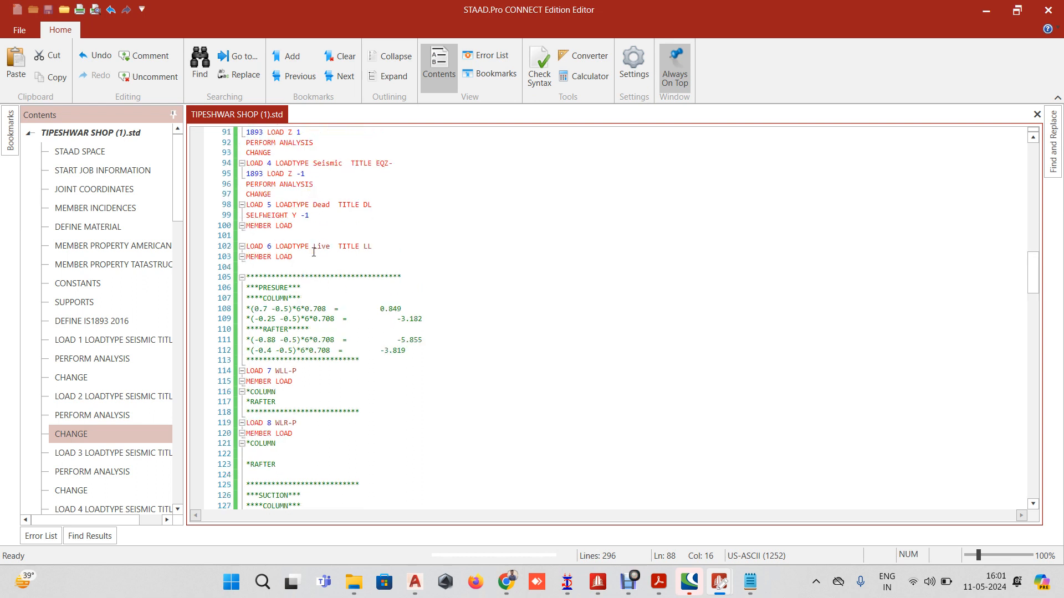
{"action": "scroll", "coordinate": [332, 290], "scroll_direction": "down", "scroll_amount": 1}
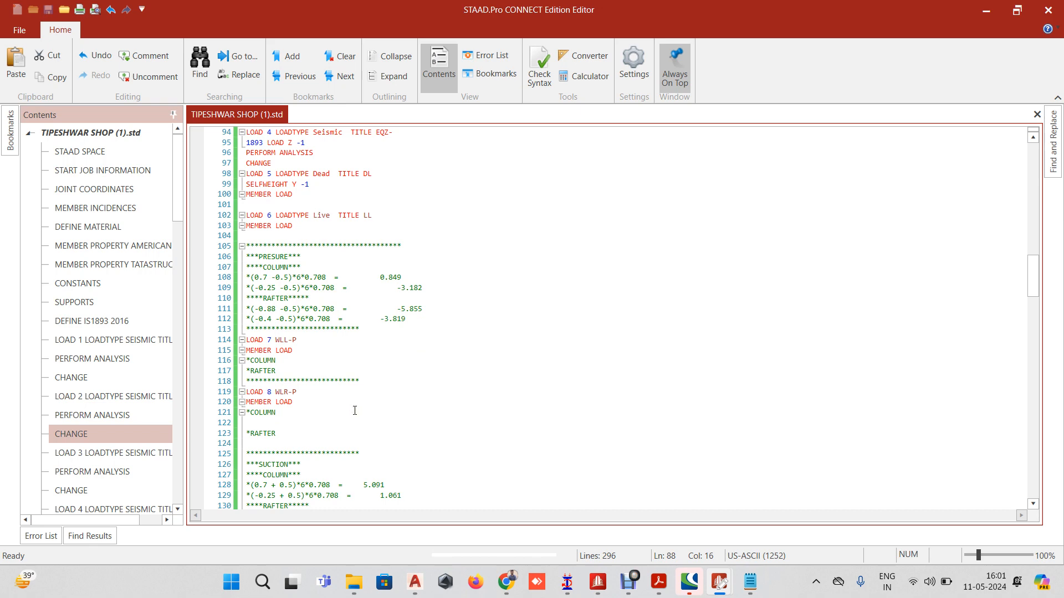
{"action": "scroll", "coordinate": [354, 410], "scroll_direction": "down", "scroll_amount": 12}
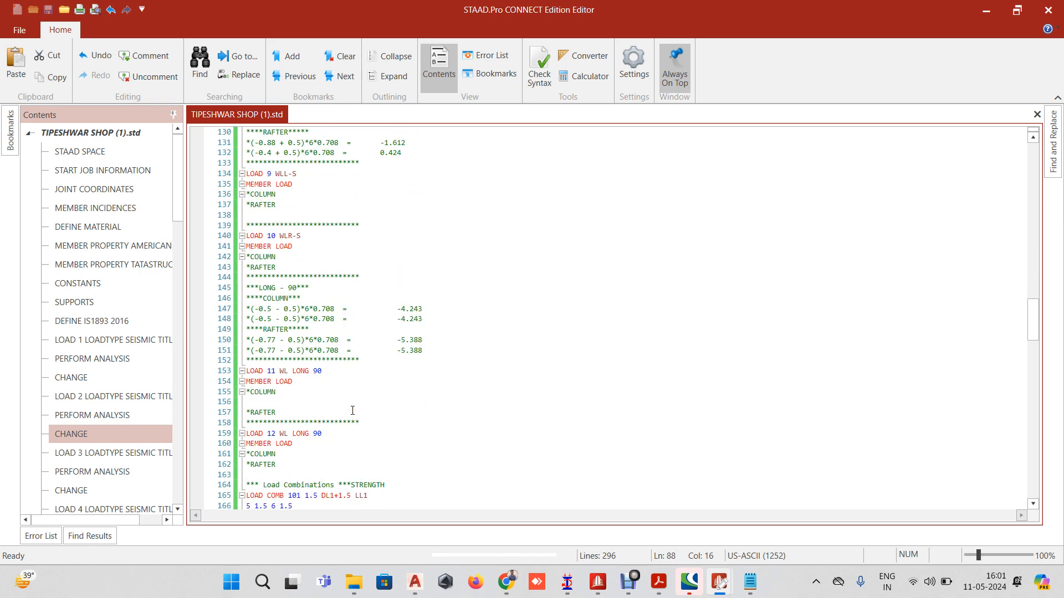
{"action": "scroll", "coordinate": [352, 411], "scroll_direction": "down", "scroll_amount": 10}
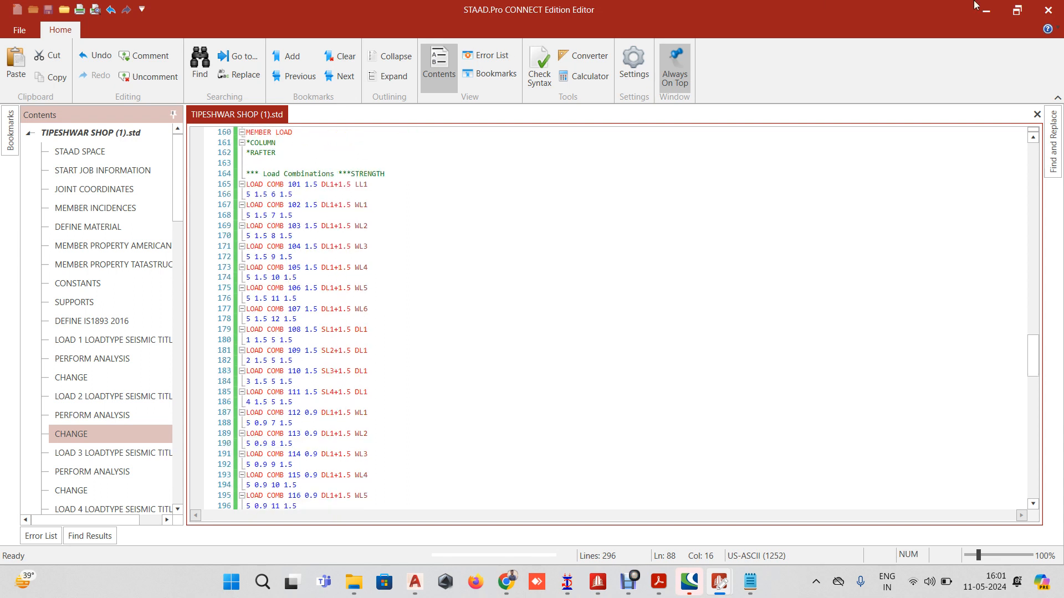
Close the command file editor and list the model's load cases in the load definitions
{"action": "left_click", "coordinate": [1045, 10]}
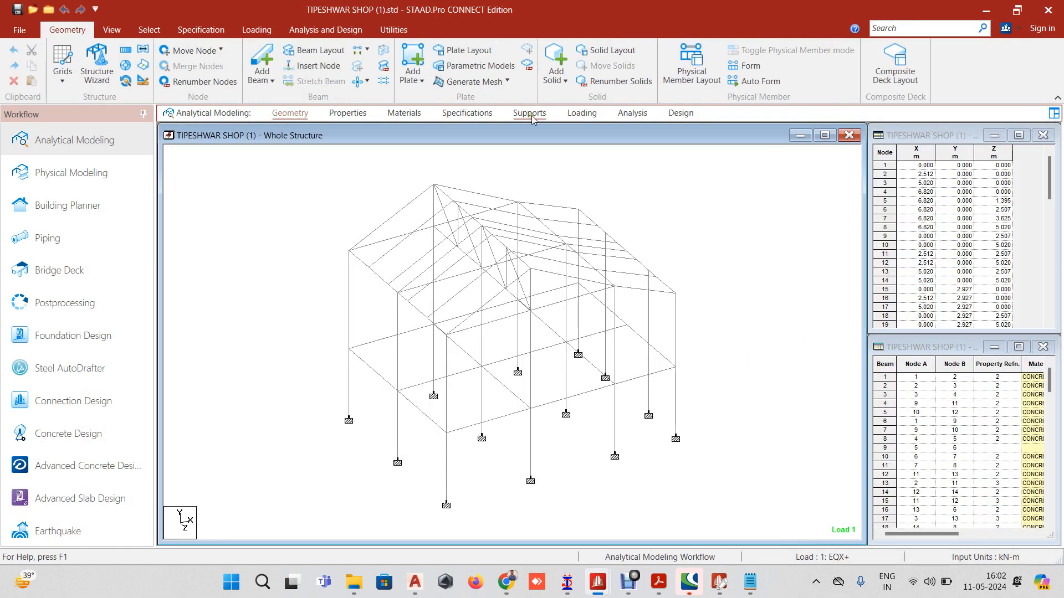
{"action": "left_click", "coordinate": [586, 116]}
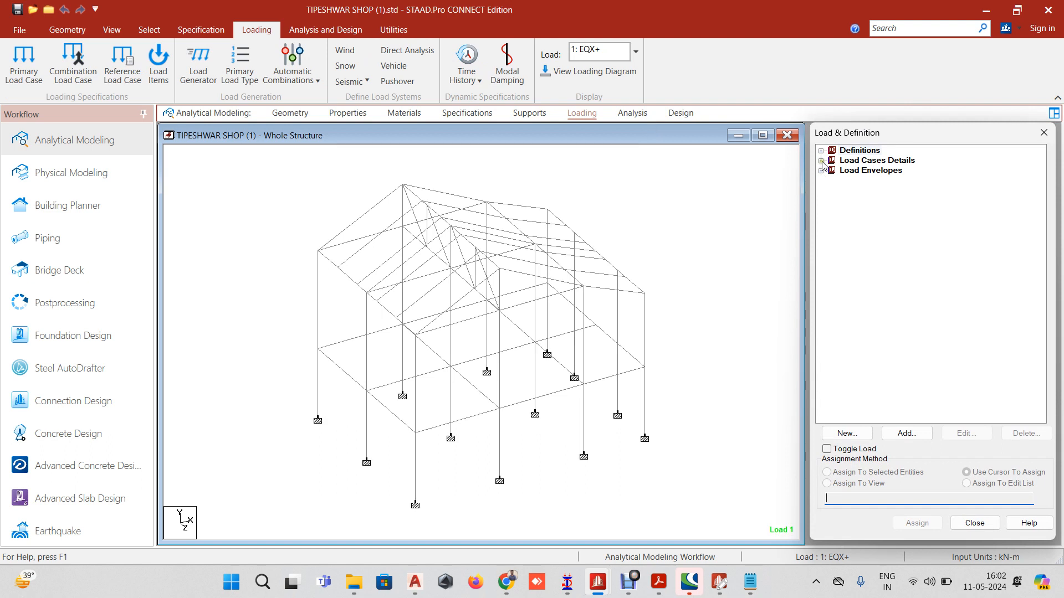
{"action": "left_click", "coordinate": [821, 161]}
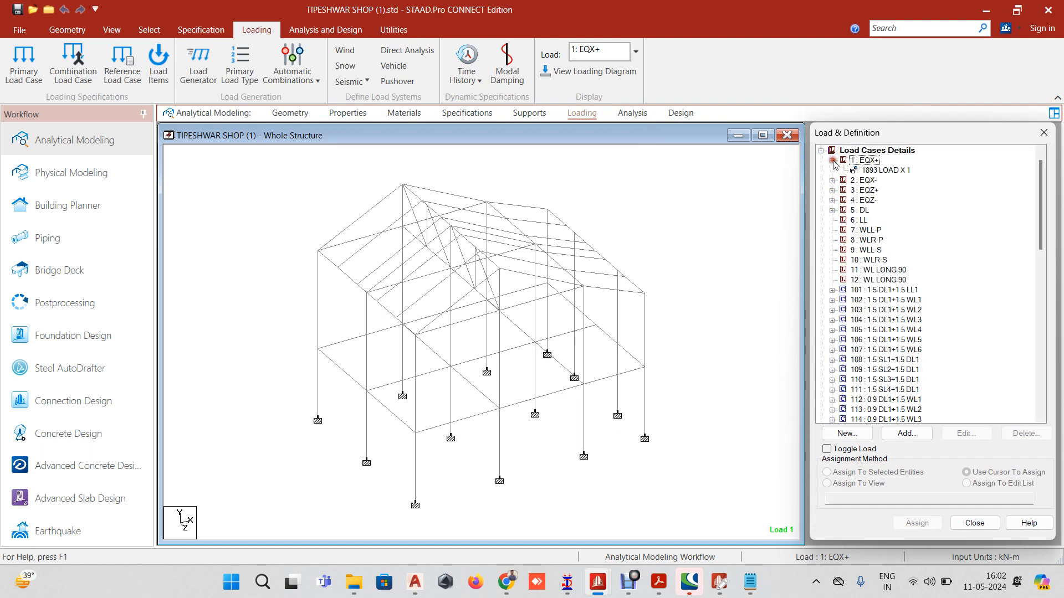
Check the load items under the four seismic cases EQX+, EQX-, EQZ+ and EQZ- and the selfweight under DL
{"action": "left_click", "coordinate": [832, 160]}
{"action": "left_click", "coordinate": [832, 181]}
{"action": "left_click", "coordinate": [832, 200]}
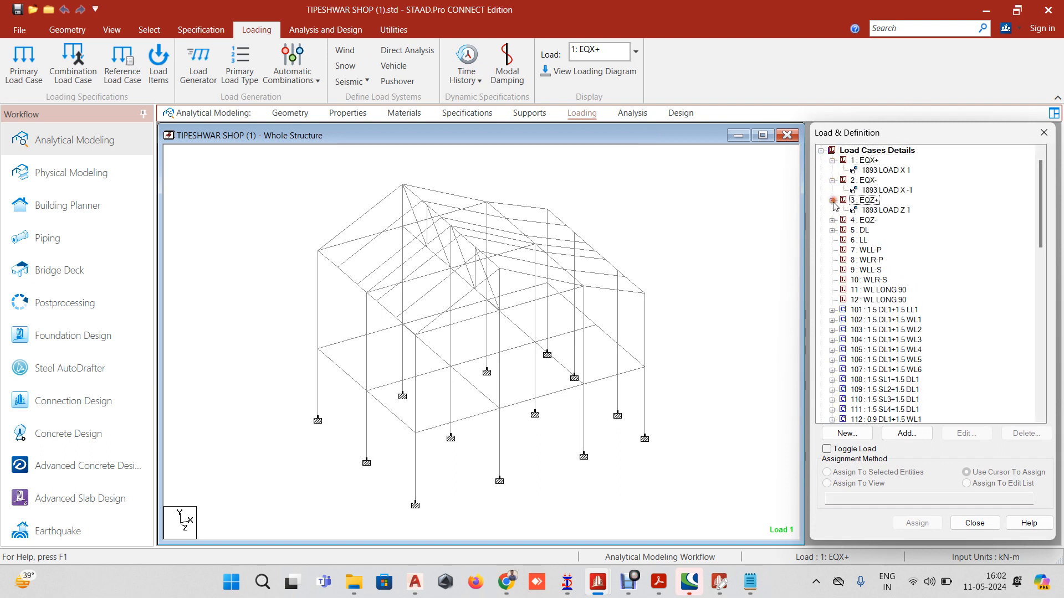
{"action": "left_click", "coordinate": [831, 221]}
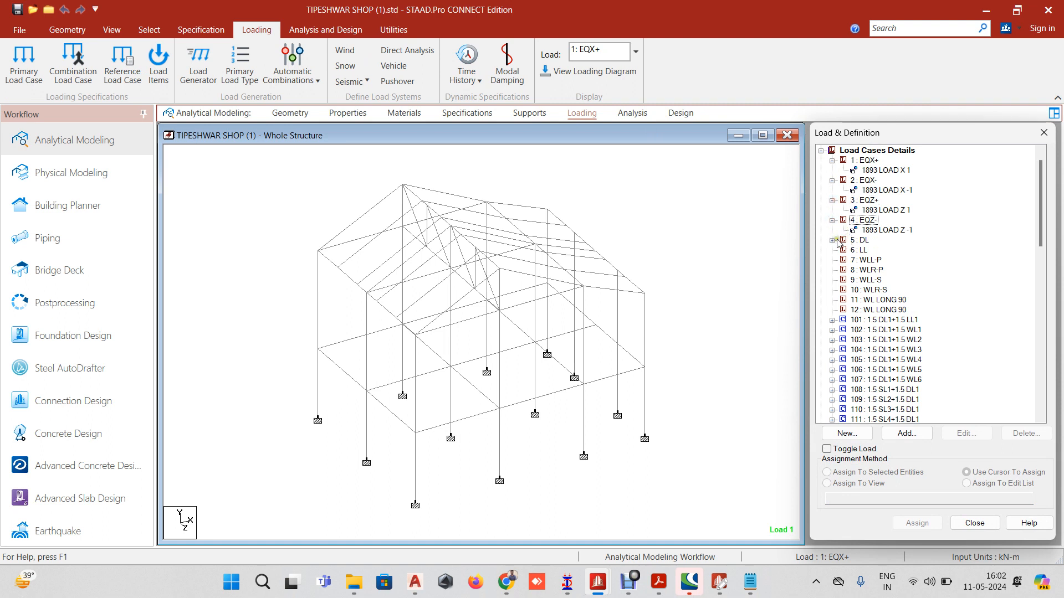
{"action": "left_click", "coordinate": [832, 241]}
{"action": "left_click", "coordinate": [878, 250]}
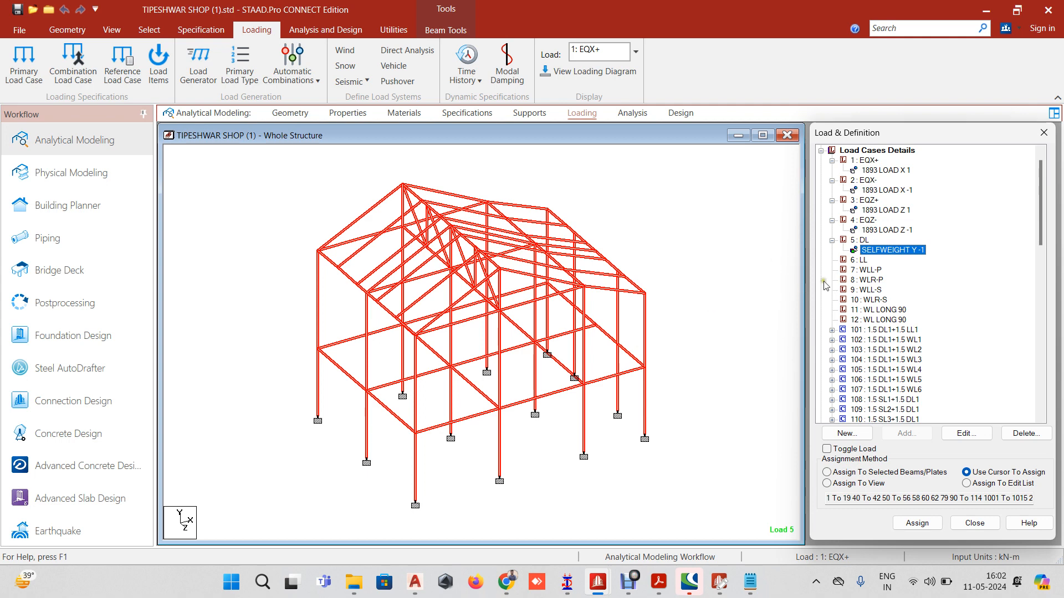
Start a new uniform force member load item for load case 5: DL
{"action": "left_click", "coordinate": [863, 240]}
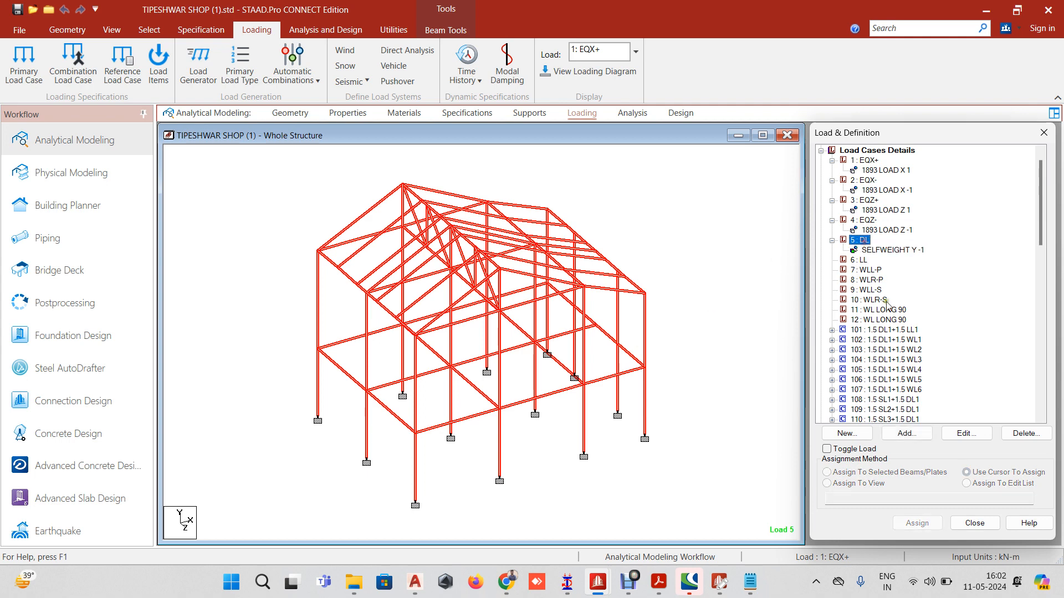
{"action": "key", "text": "Return"}
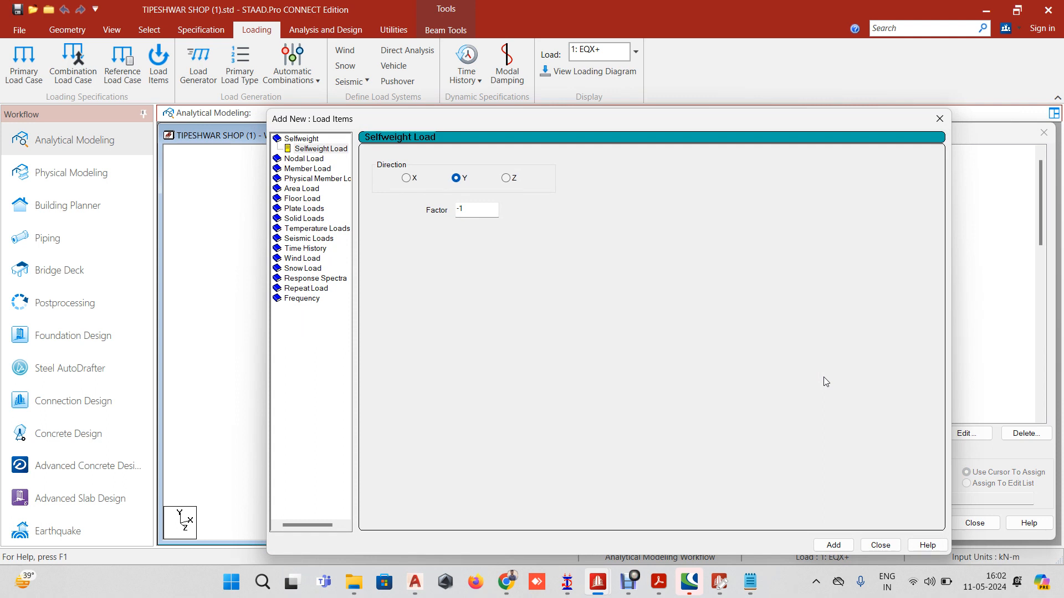
{"action": "left_click", "coordinate": [303, 169]}
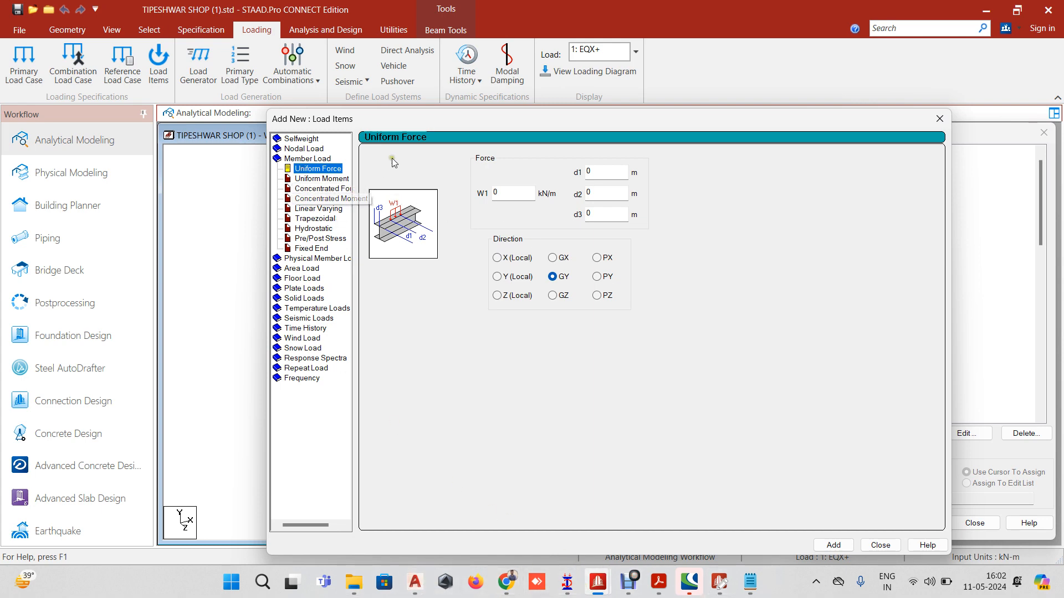
{"action": "left_click_drag", "start_coordinate": [287, 119], "coordinate": [603, 113]}
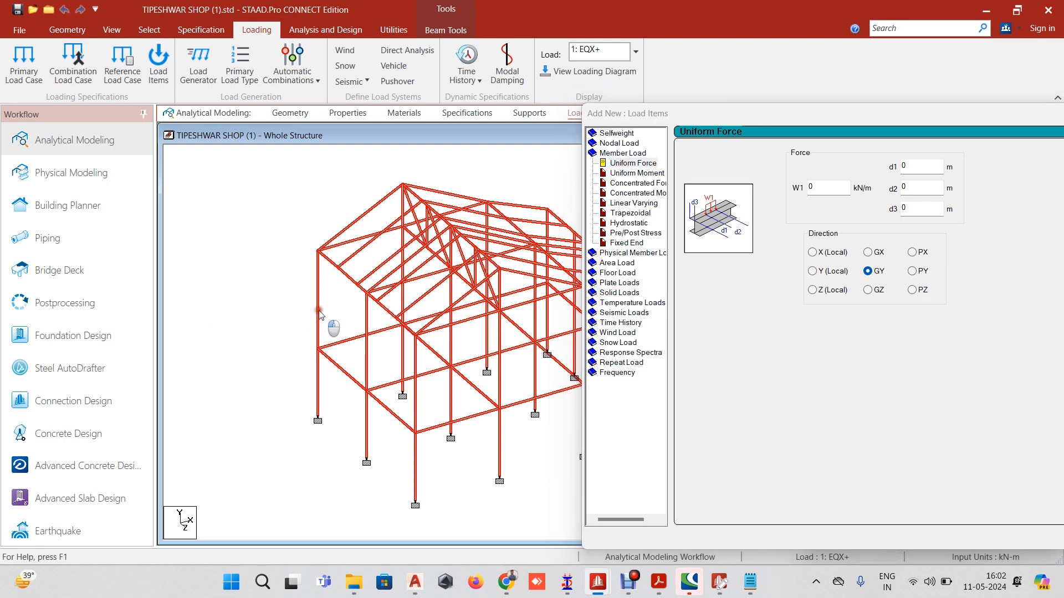
Look up the dimensions of the corner column's upper segment and set the uniform force W1 to -14 kN/m
{"action": "double_click", "coordinate": [317, 314]}
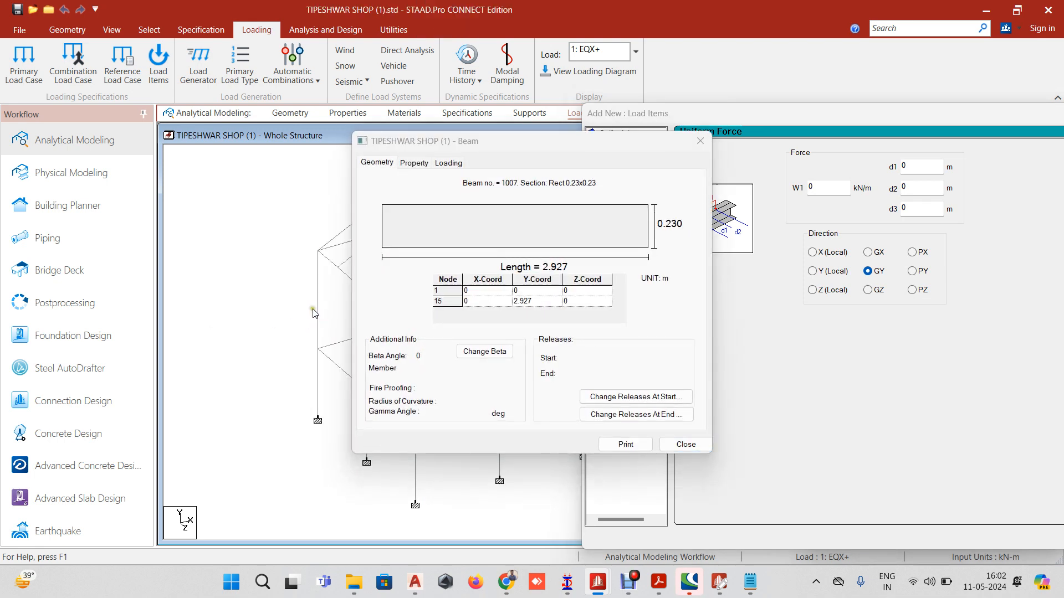
{"action": "left_click", "coordinate": [700, 140]}
{"action": "left_click_drag", "start_coordinate": [743, 116], "coordinate": [381, 55]}
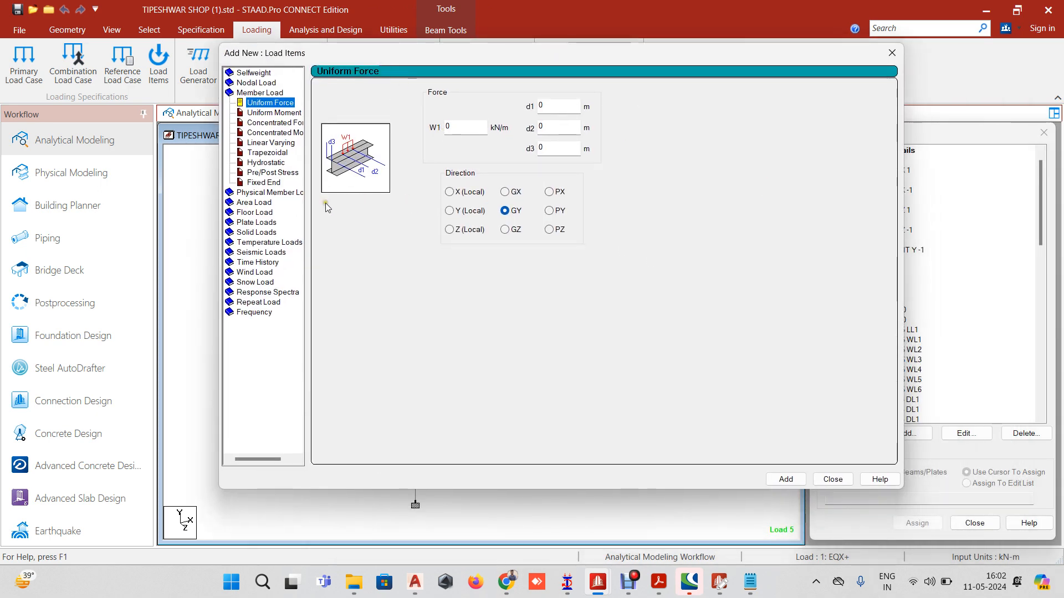
{"action": "left_click", "coordinate": [465, 126]}
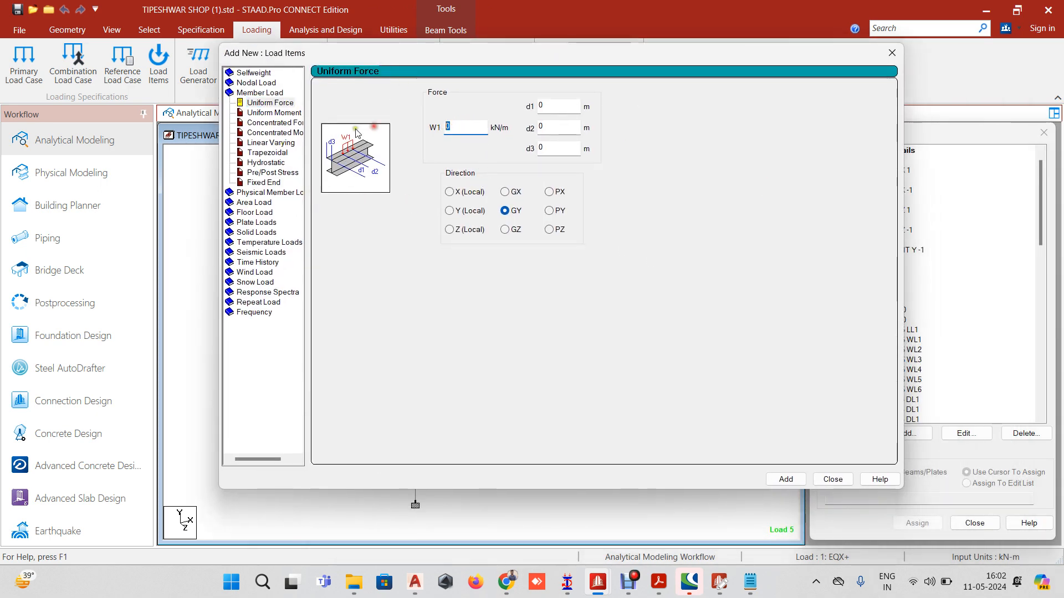
{"action": "type", "text": "-14"}
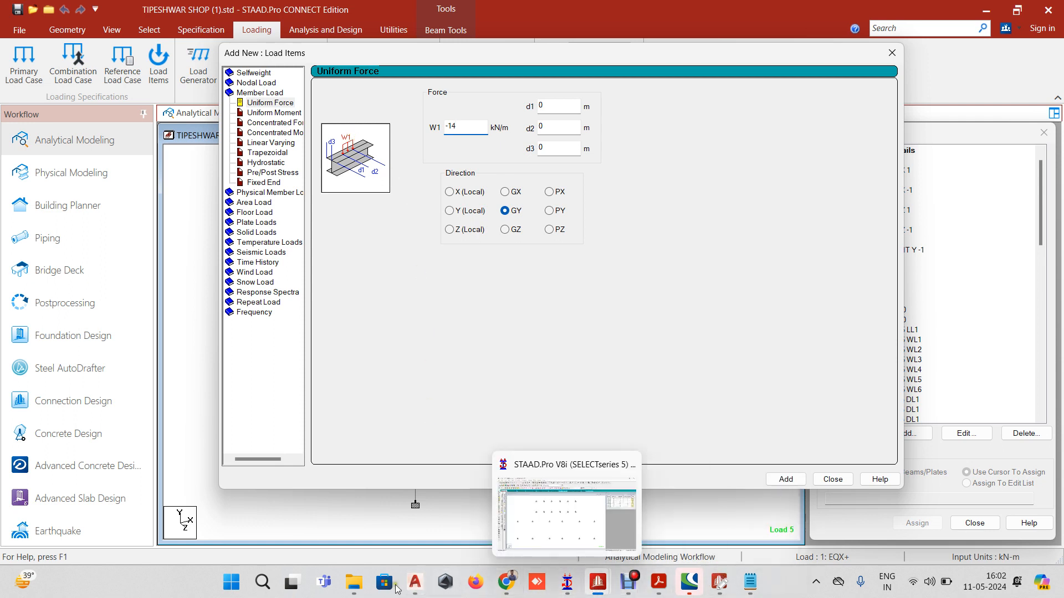
Switch to Calculator, compute 20 × 0.23 × 3 to check the load value, and return to the load item
{"action": "left_click", "coordinate": [261, 583]}
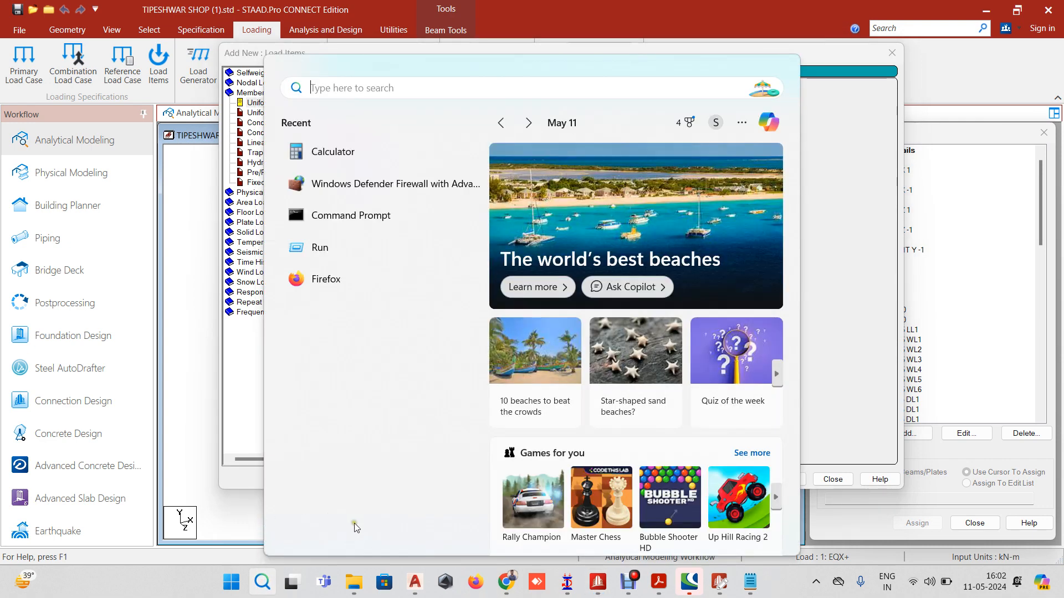
{"action": "left_click", "coordinate": [346, 151]}
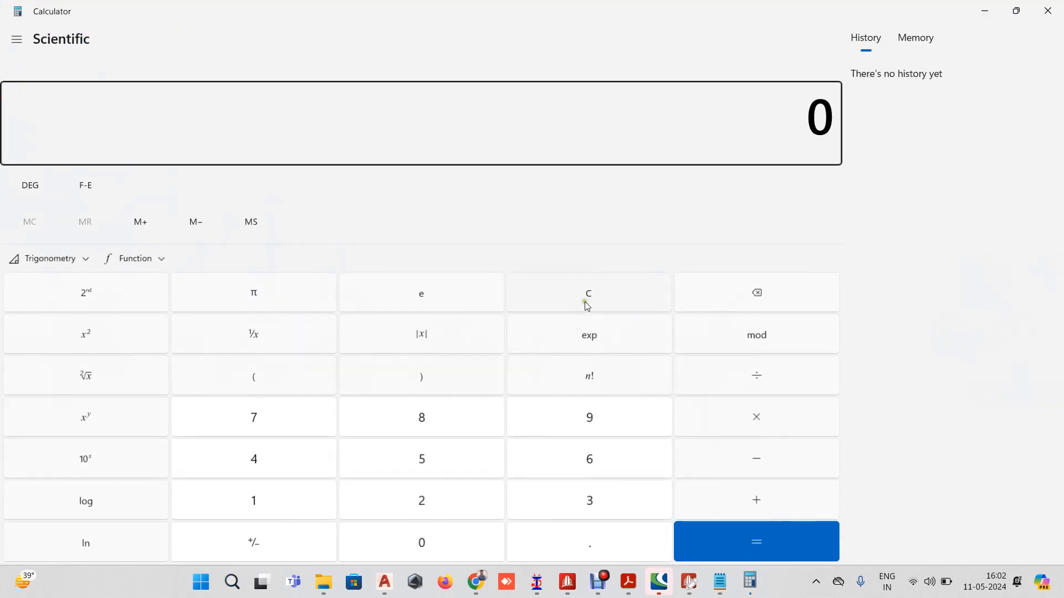
{"action": "left_click", "coordinate": [425, 505]}
{"action": "left_click", "coordinate": [428, 540]}
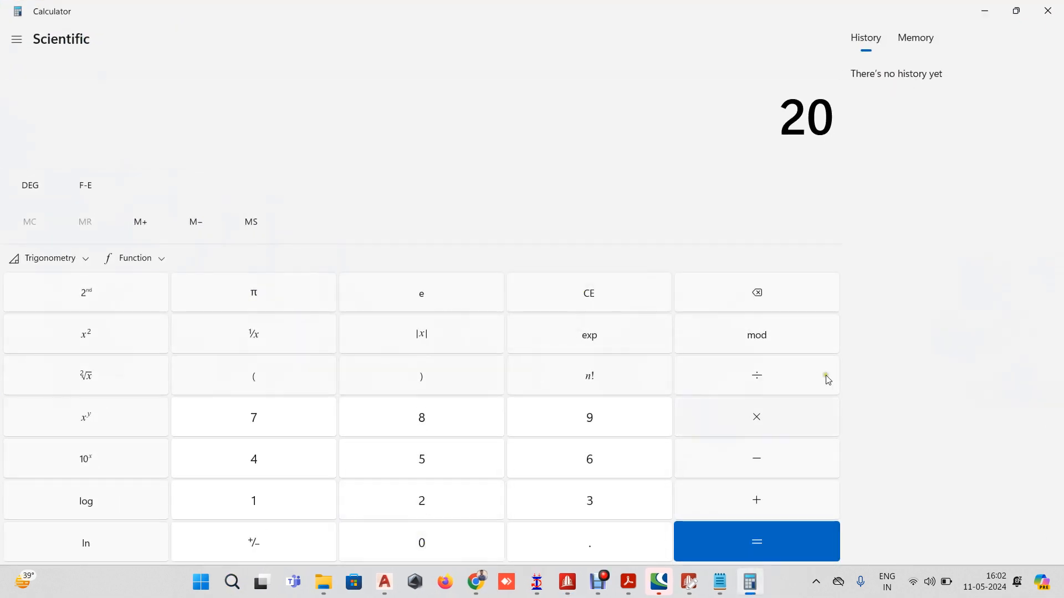
{"action": "left_click", "coordinate": [781, 410]}
{"action": "left_click", "coordinate": [622, 549]}
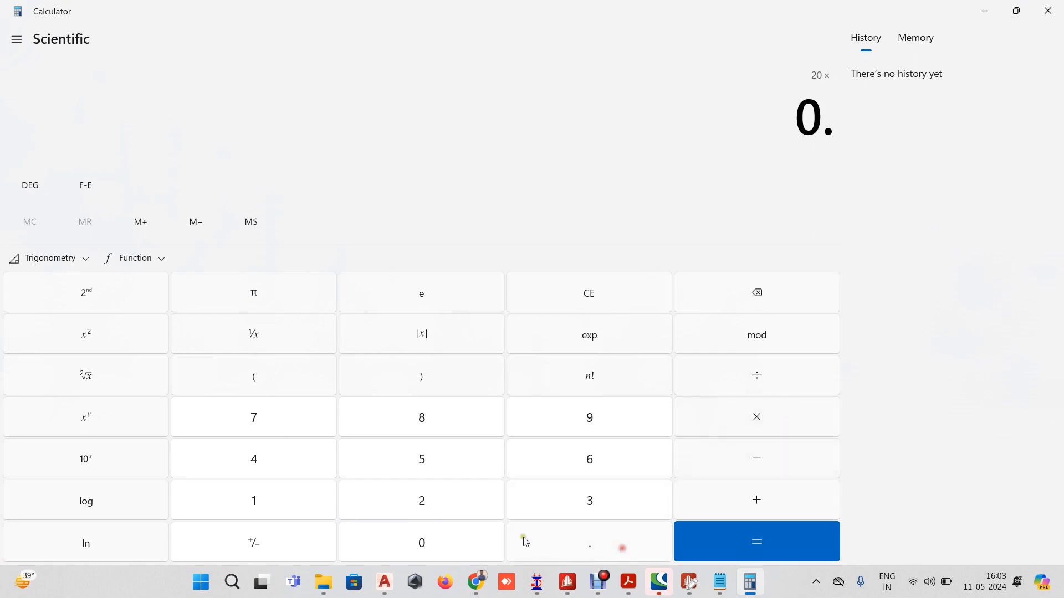
{"action": "left_click", "coordinate": [468, 502]}
{"action": "left_click", "coordinate": [563, 502]}
{"action": "left_click", "coordinate": [744, 420]}
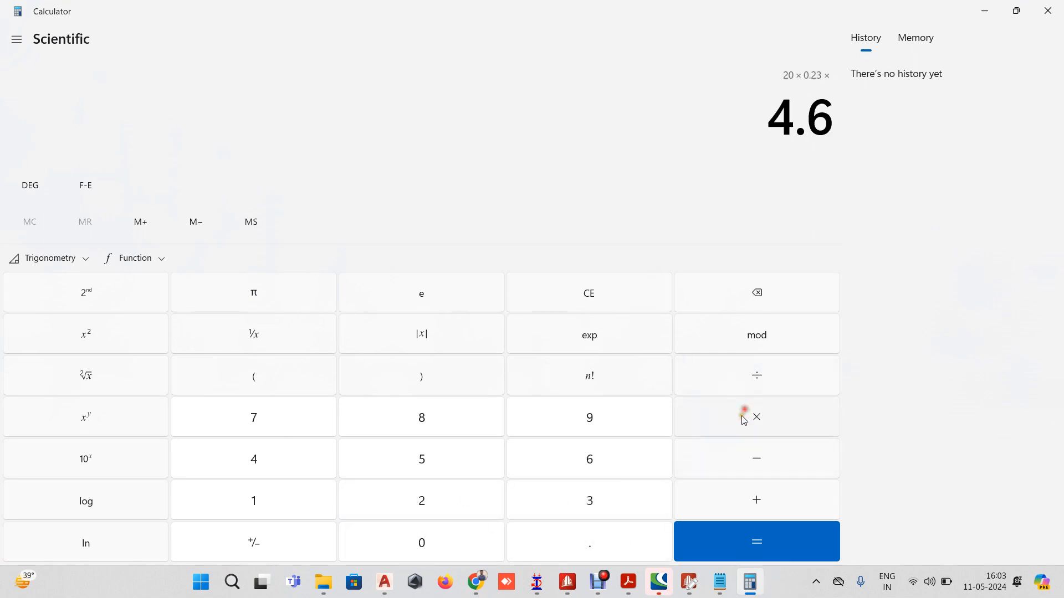
{"action": "left_click", "coordinate": [608, 506]}
{"action": "left_click", "coordinate": [751, 551]}
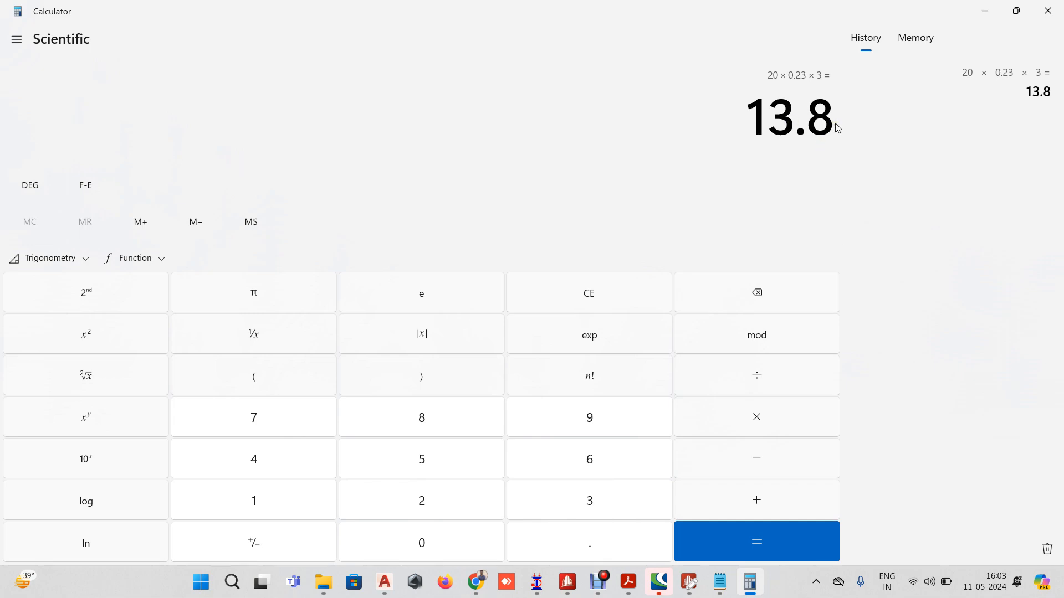
{"action": "left_click", "coordinate": [985, 11]}
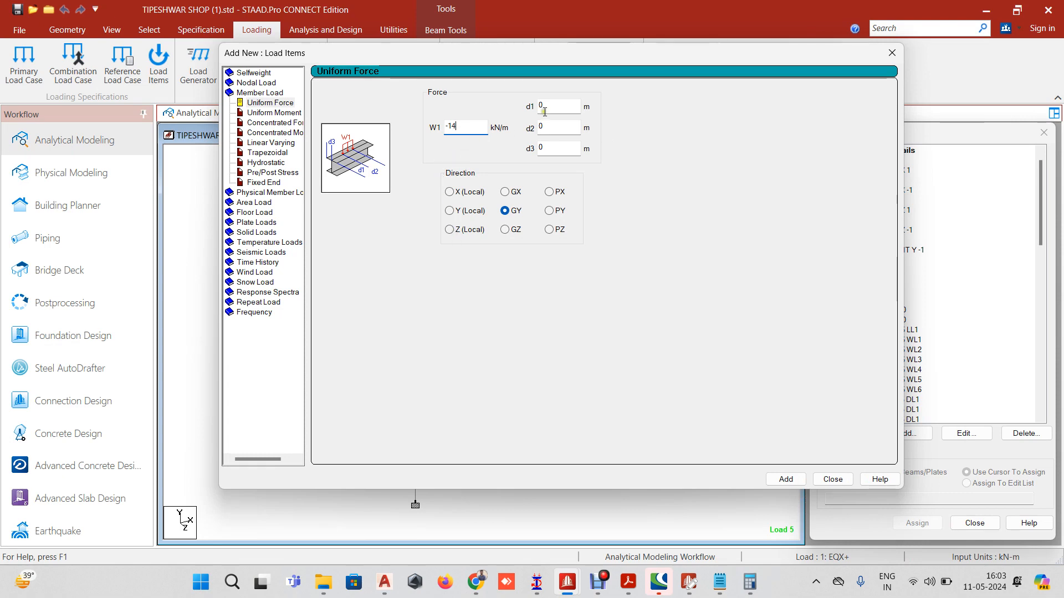
Add the -14 kN/m GY uniform force to load case 5: DL and select it for assignment
{"action": "left_click", "coordinate": [785, 479]}
{"action": "left_click", "coordinate": [832, 479]}
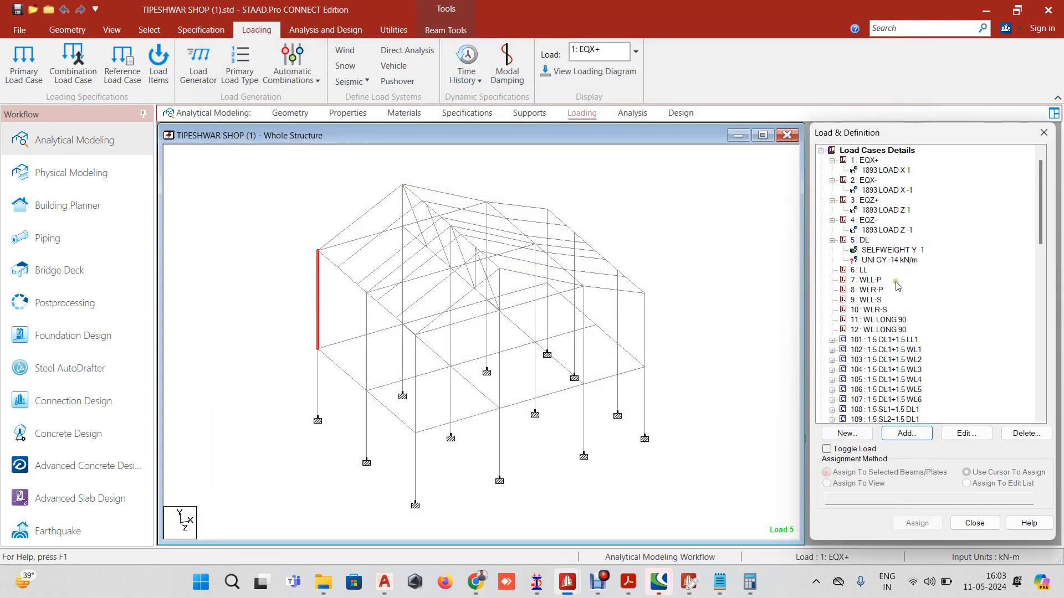
{"action": "left_click", "coordinate": [909, 260]}
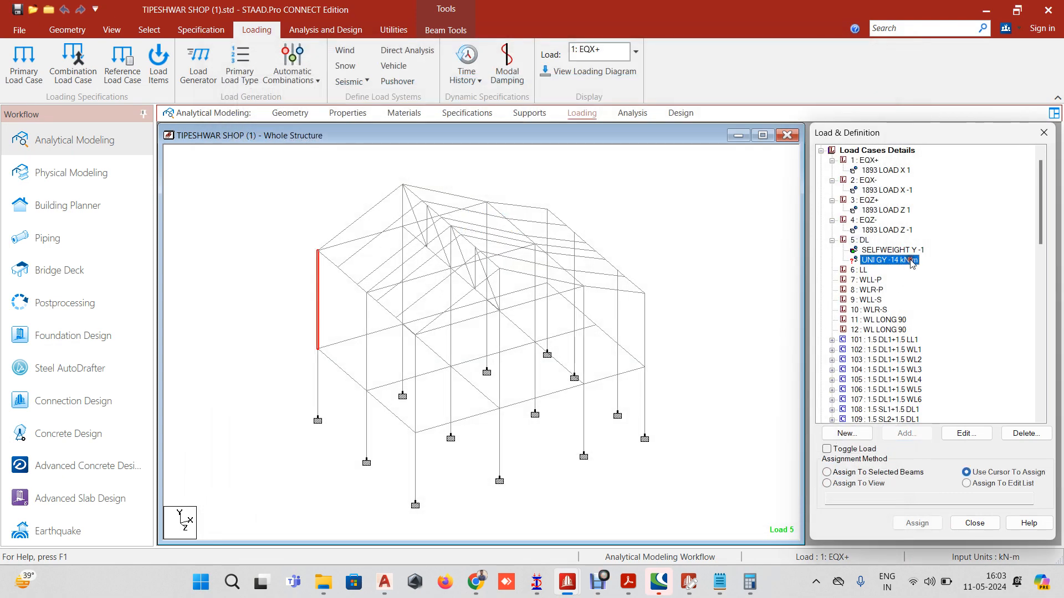
{"action": "left_click", "coordinate": [330, 361]}
{"action": "middle_click_drag", "start_coordinate": [458, 392], "coordinate": [437, 373]}
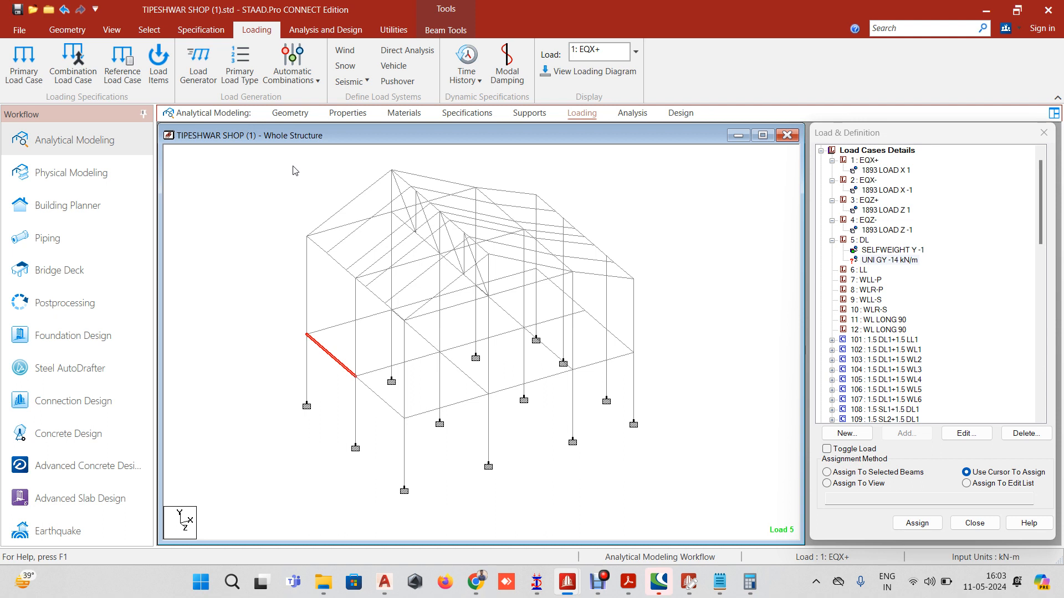
{"action": "left_click", "coordinate": [149, 30]}
{"action": "left_click", "coordinate": [111, 30]}
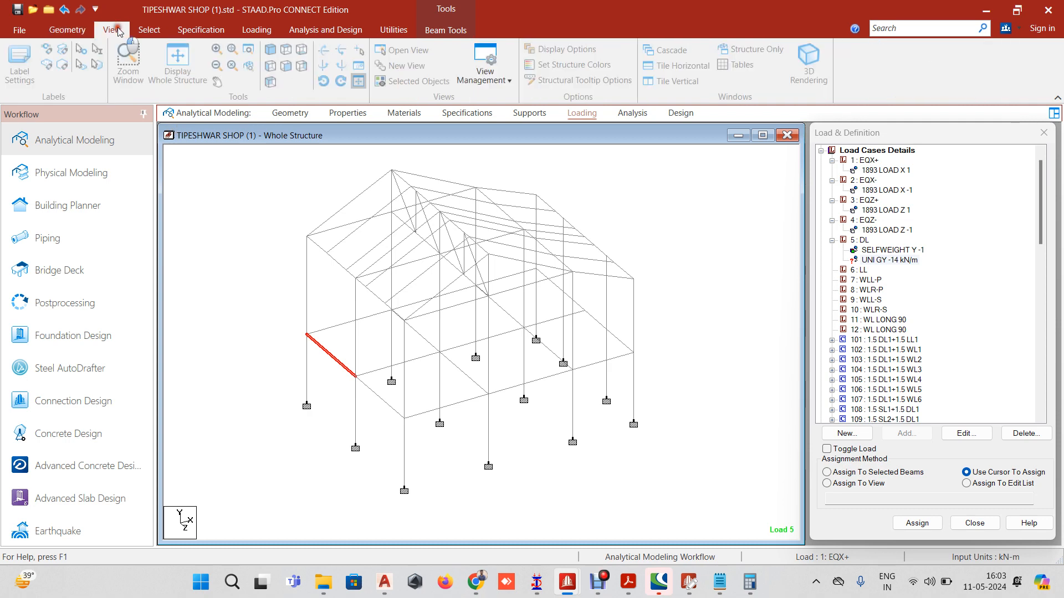
{"action": "left_click", "coordinate": [149, 30]}
{"action": "left_click", "coordinate": [333, 29]}
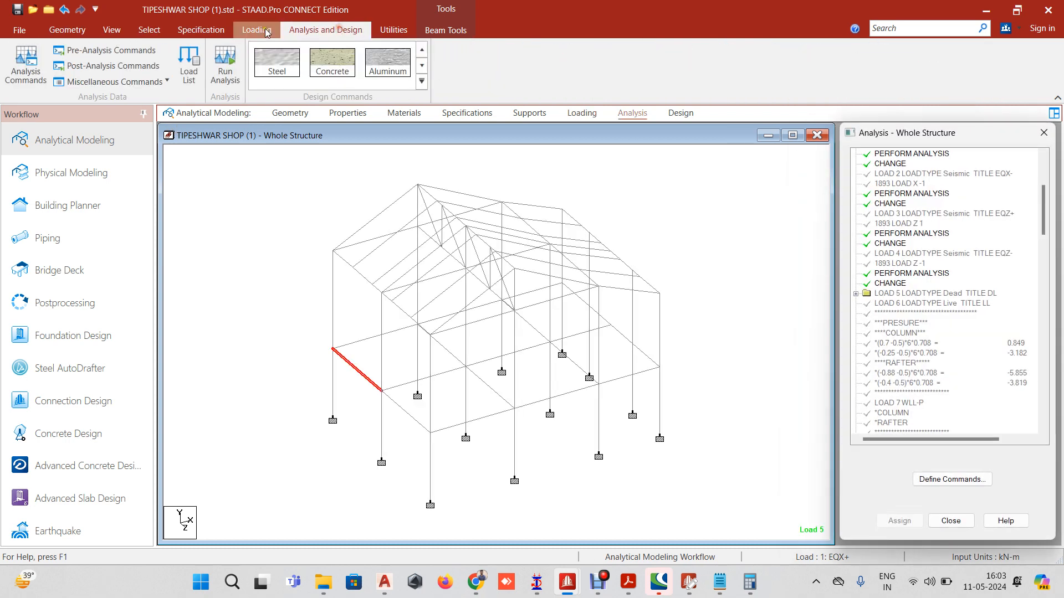
{"action": "left_click", "coordinate": [257, 29]}
{"action": "left_click", "coordinate": [206, 31]}
{"action": "left_click", "coordinate": [142, 30]}
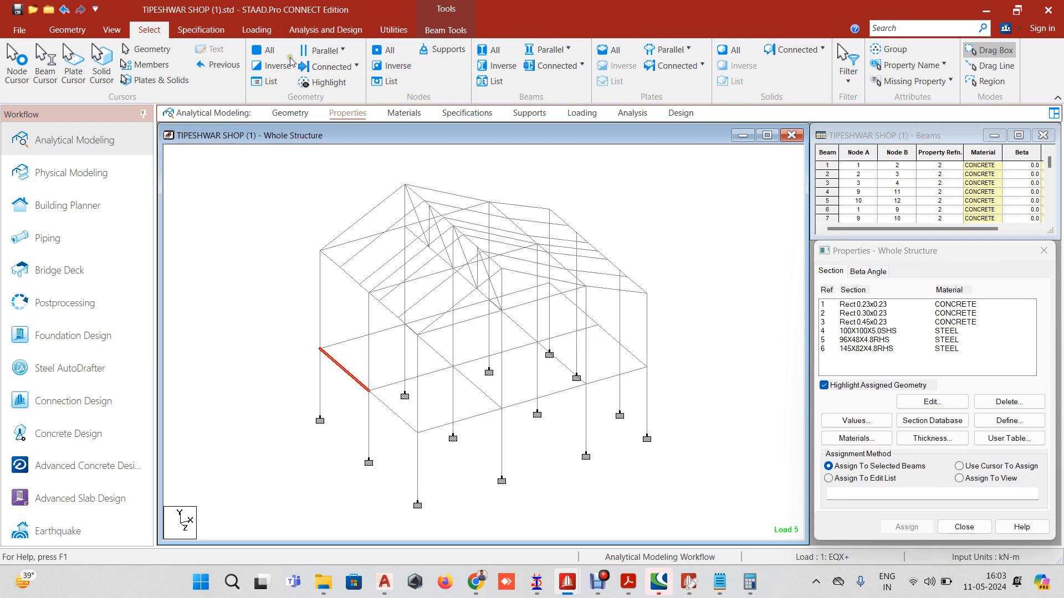
Select all beams of the horizontal grid directly above the supports, working in the side view
{"action": "left_click", "coordinate": [112, 29]}
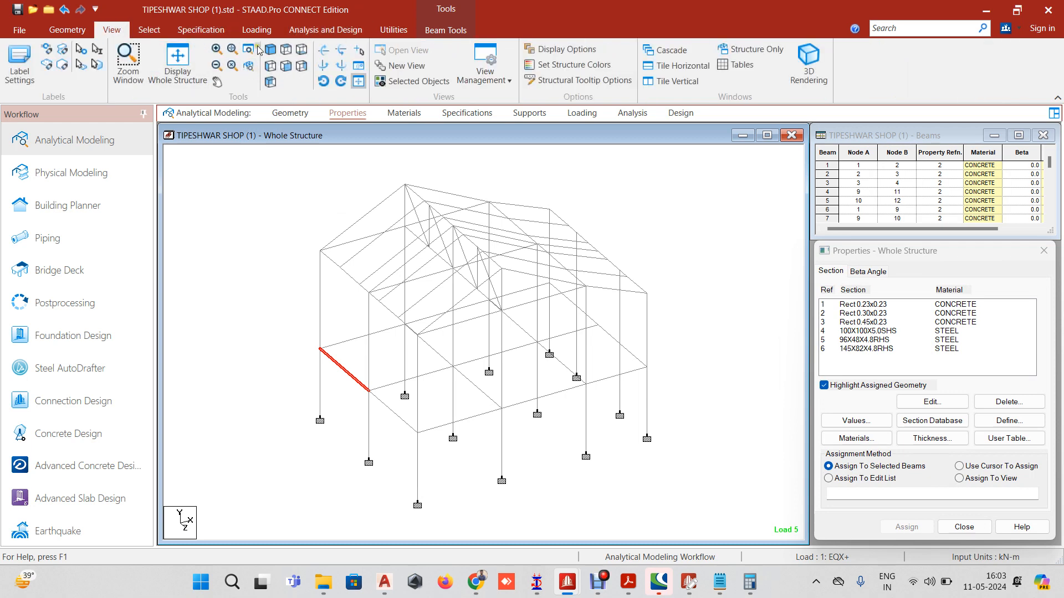
{"action": "left_click", "coordinate": [285, 50]}
{"action": "left_click", "coordinate": [270, 50]}
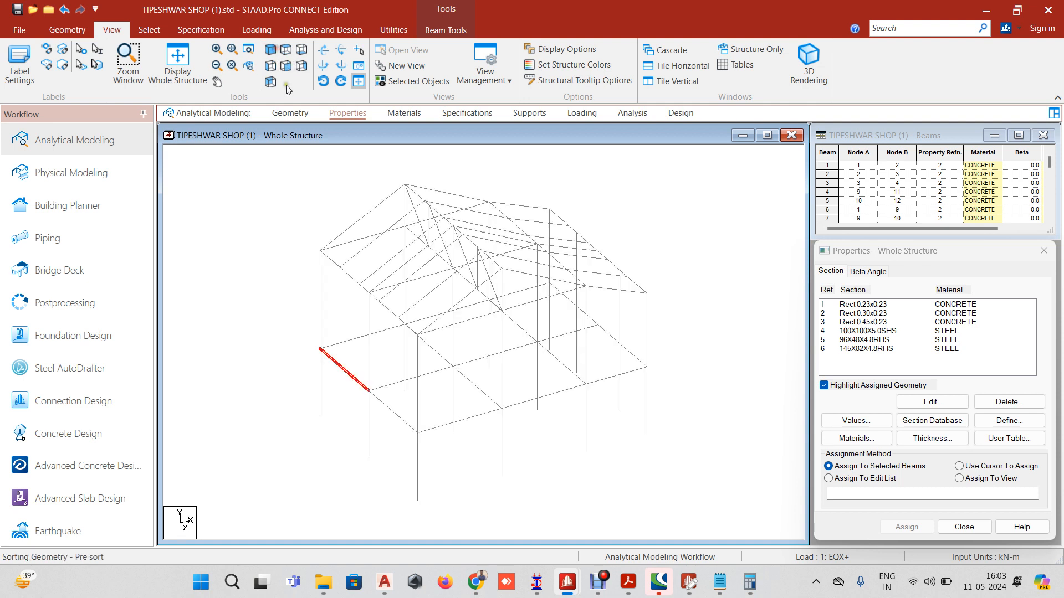
{"action": "left_click", "coordinate": [271, 65]}
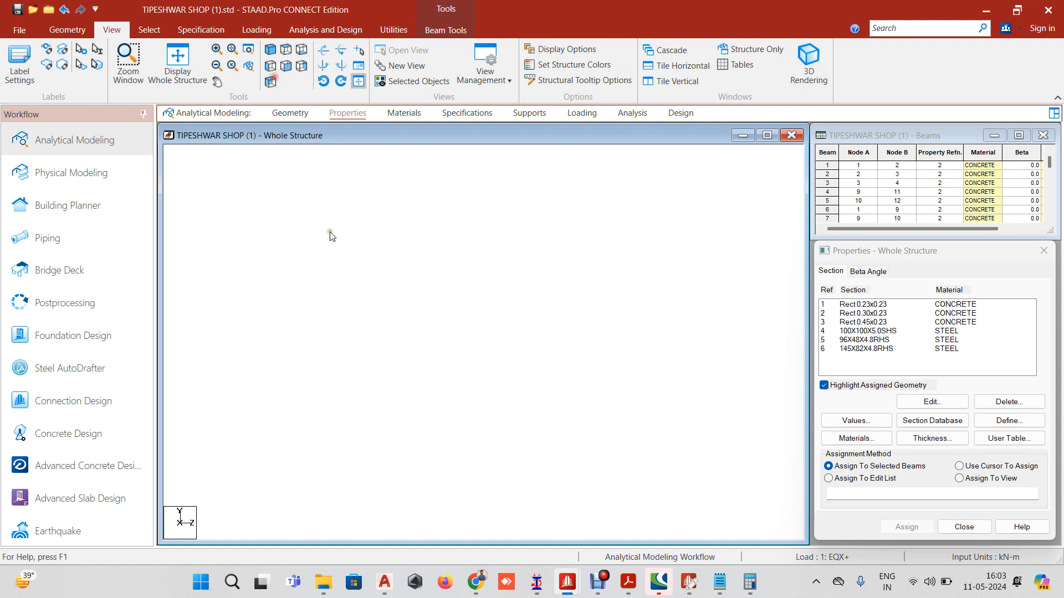
{"action": "left_click", "coordinate": [326, 401]}
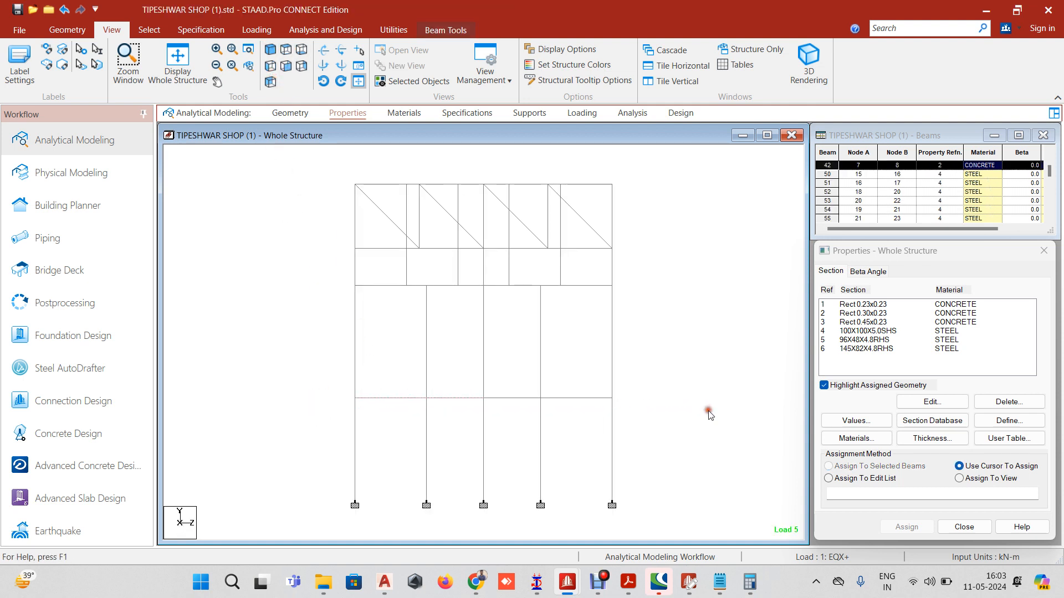
Show only the selected beams in isometric view and clear the selection
{"action": "left_click", "coordinate": [412, 81]}
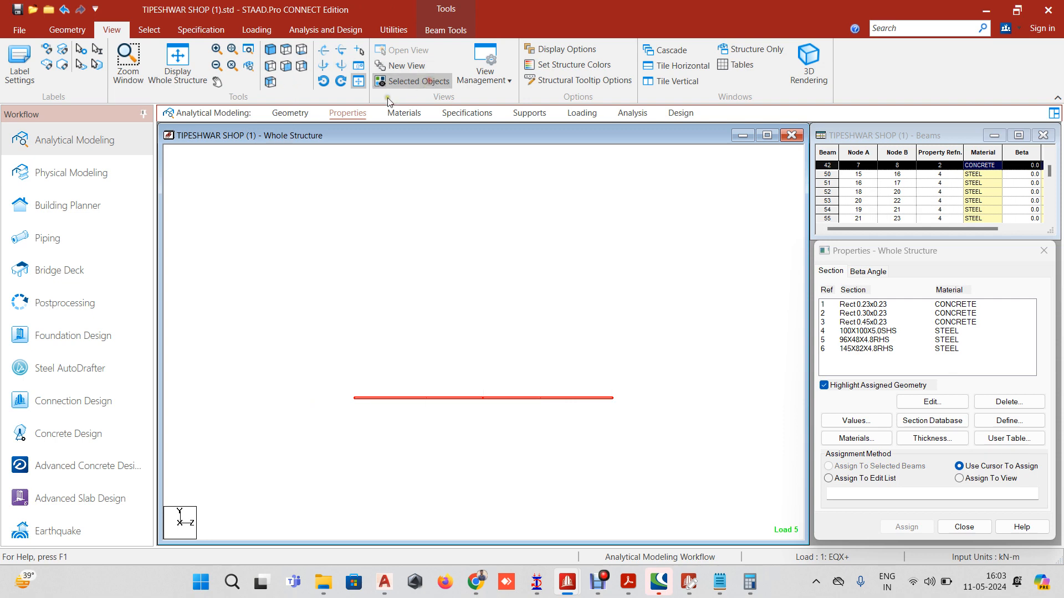
{"action": "left_click", "coordinate": [271, 50]}
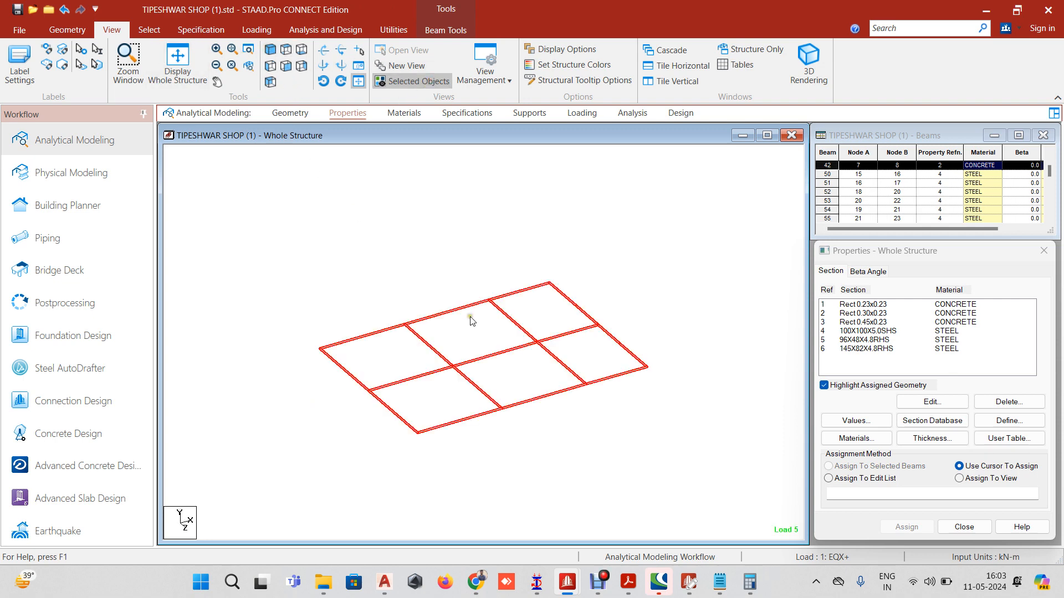
{"action": "scroll", "coordinate": [655, 315], "scroll_direction": "up", "scroll_amount": 3}
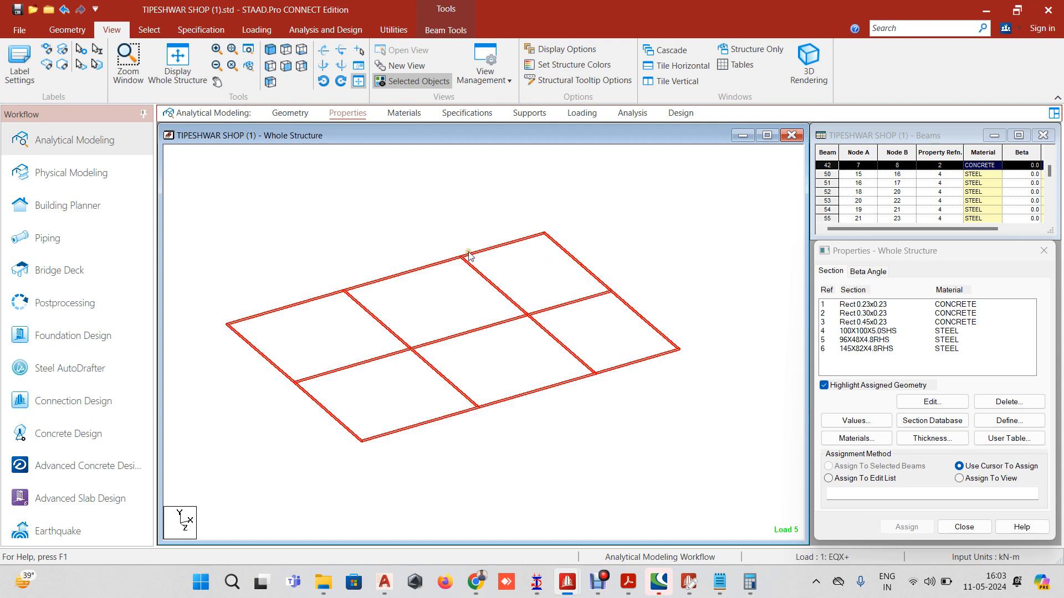
{"action": "left_click", "coordinate": [639, 270]}
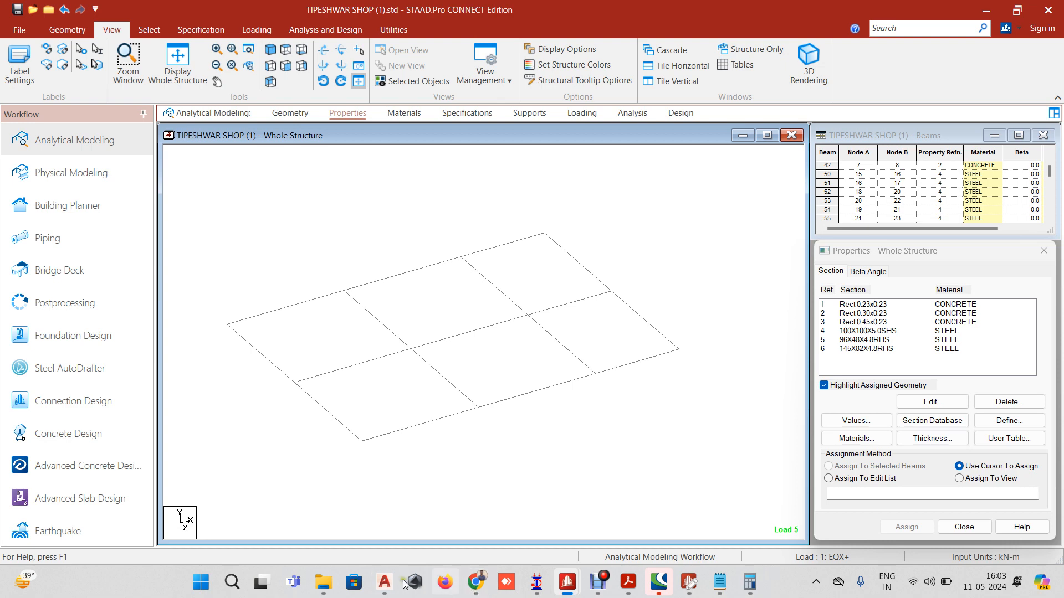
Switch to File Explorer and open the construction project folder on the D: drive
{"action": "left_click", "coordinate": [329, 590]}
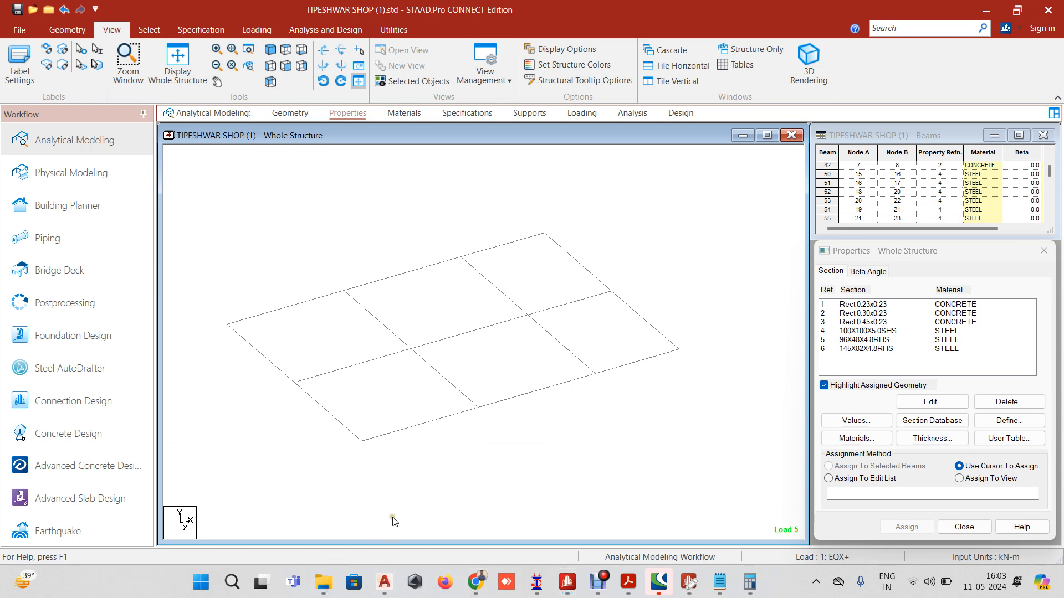
{"action": "left_click", "coordinate": [327, 582]}
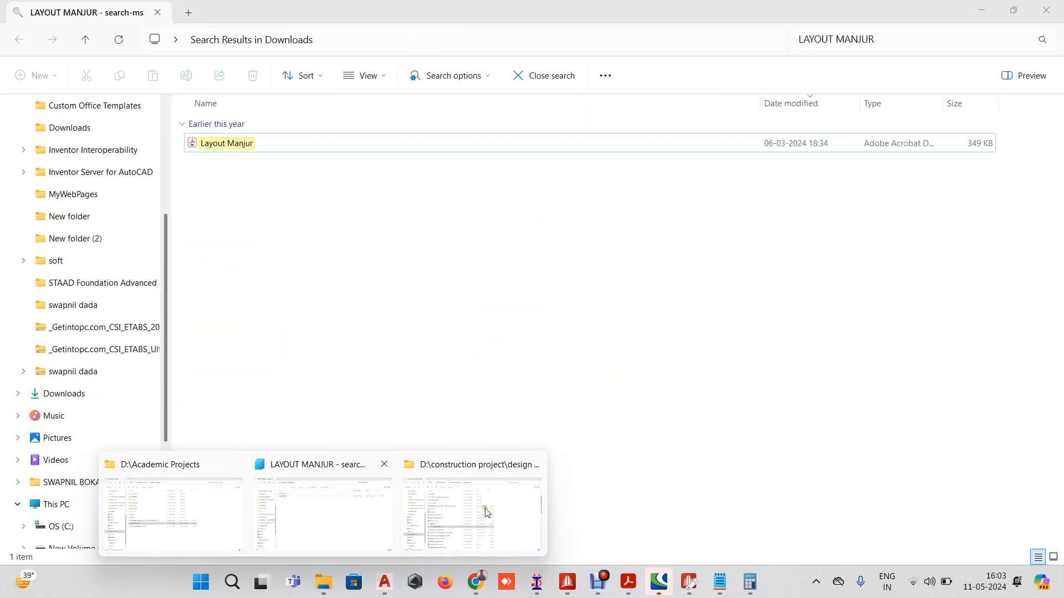
{"action": "left_click", "coordinate": [497, 508]}
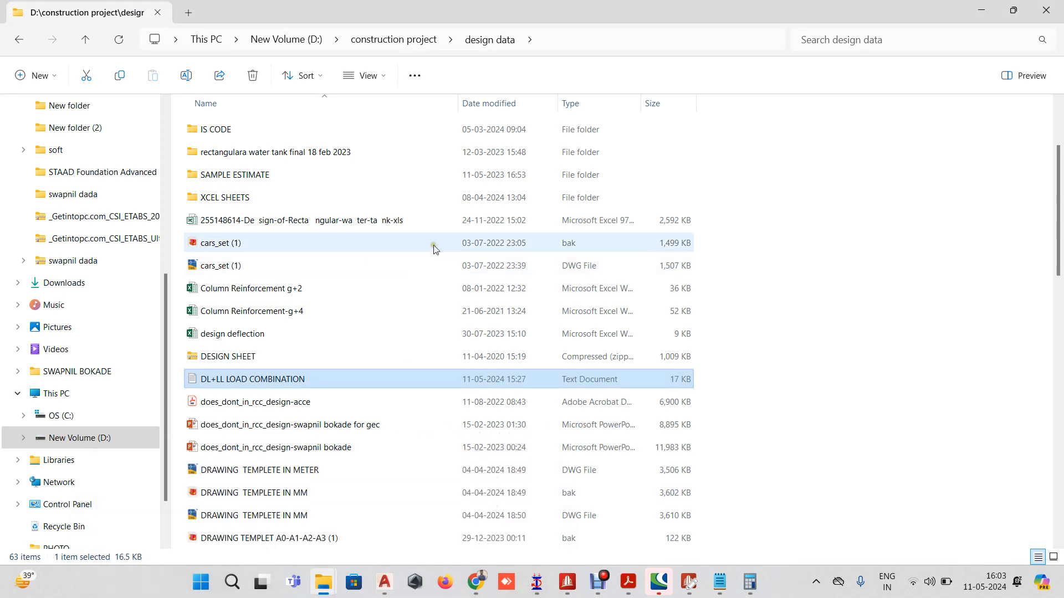
{"action": "left_click", "coordinate": [104, 435]}
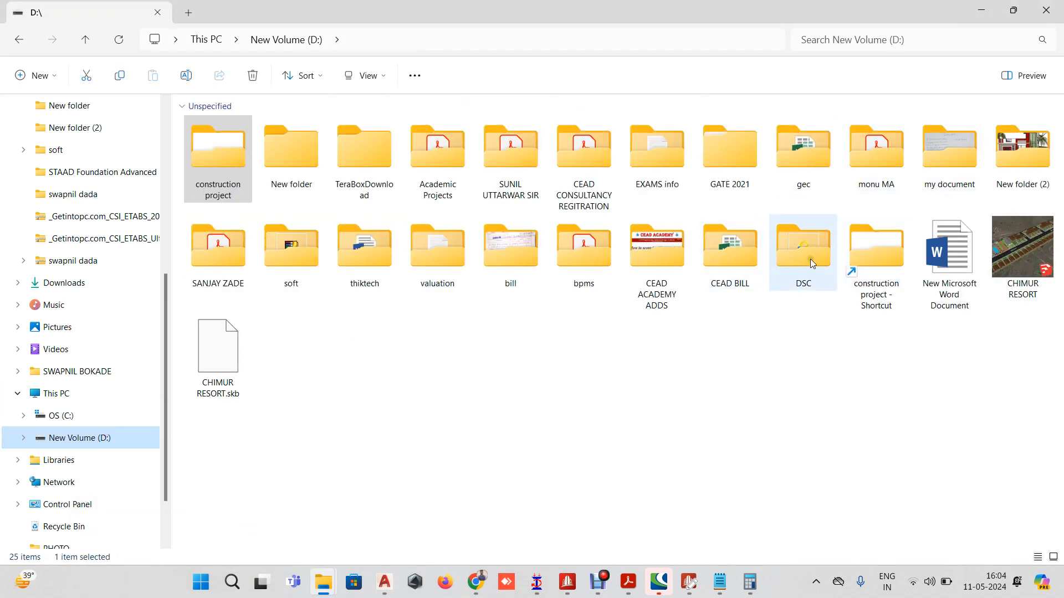
{"action": "left_click", "coordinate": [873, 260]}
{"action": "key", "text": "Return"}
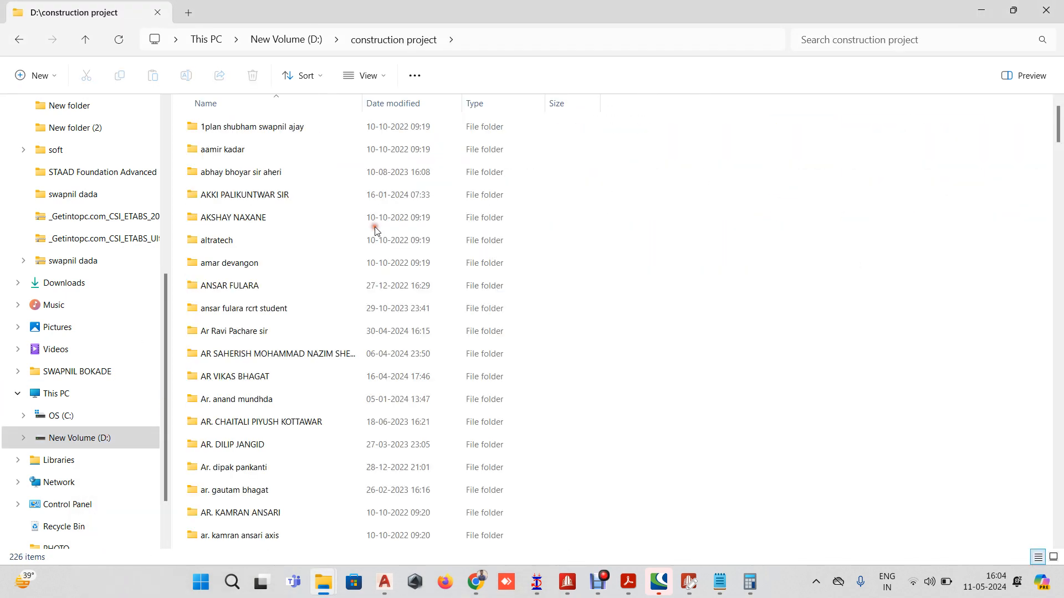
Look through the construction project folder, including the entries starting with V, for the folder holding the Tipeshwar drawings
{"action": "left_click", "coordinate": [340, 224]}
{"action": "key", "text": "v"}
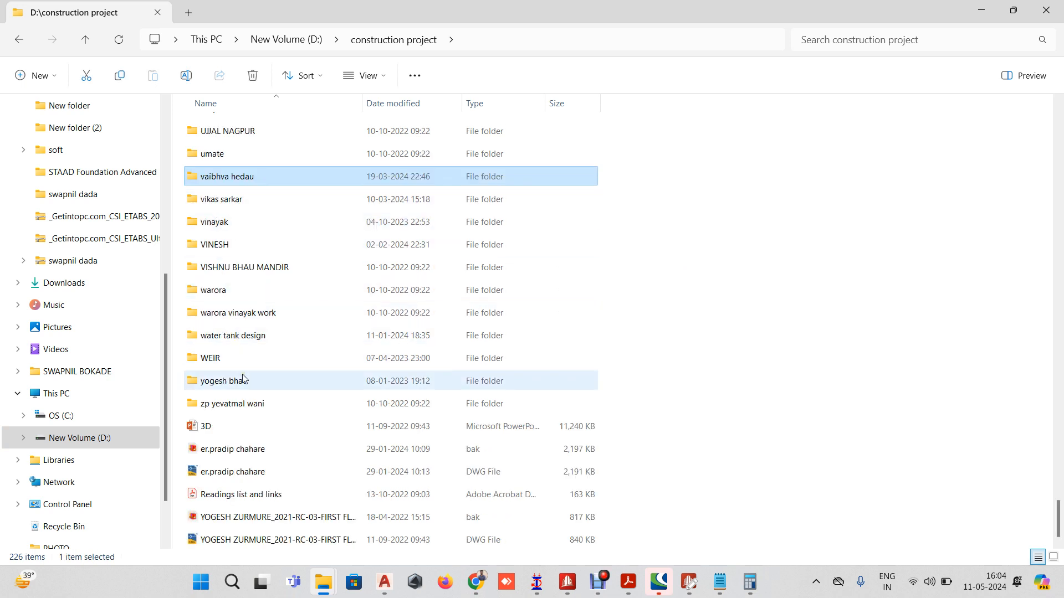
{"action": "mouse_move", "coordinate": [244, 379]}
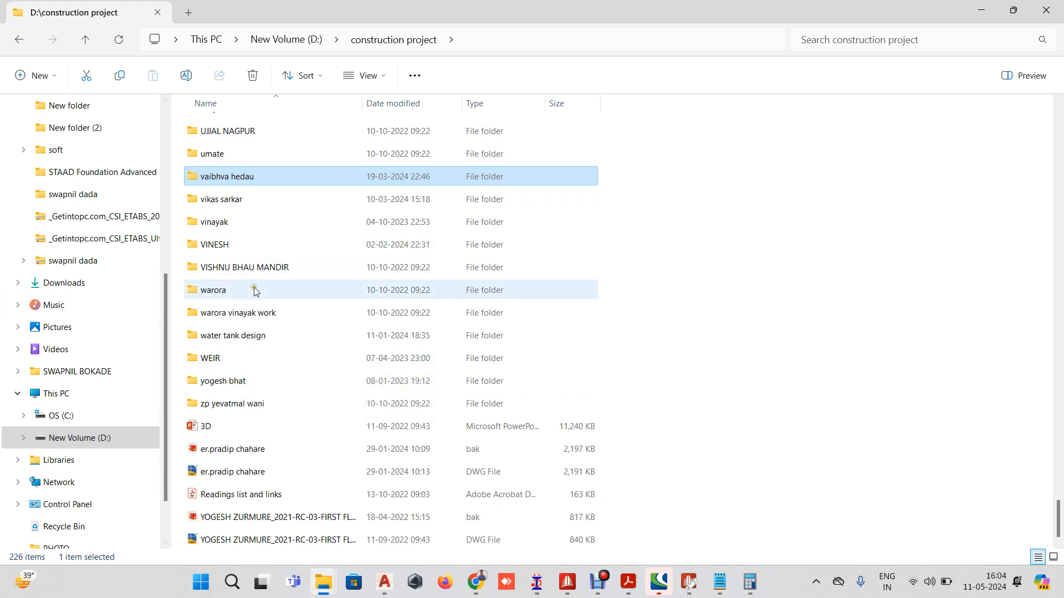
{"action": "scroll", "coordinate": [261, 334], "scroll_direction": "up", "scroll_amount": 15}
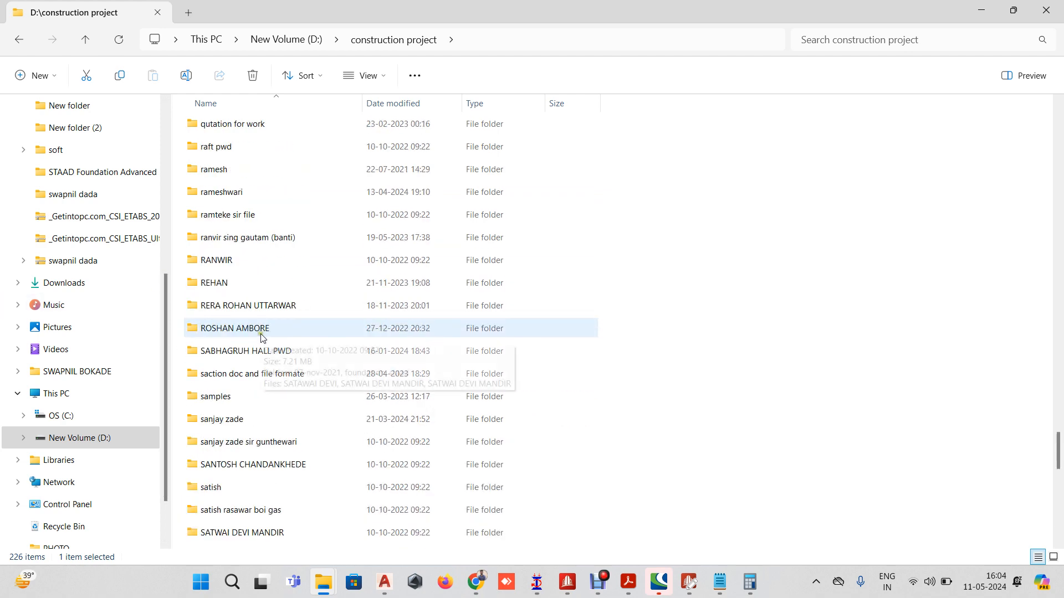
{"action": "scroll", "coordinate": [262, 337], "scroll_direction": "up", "scroll_amount": 3}
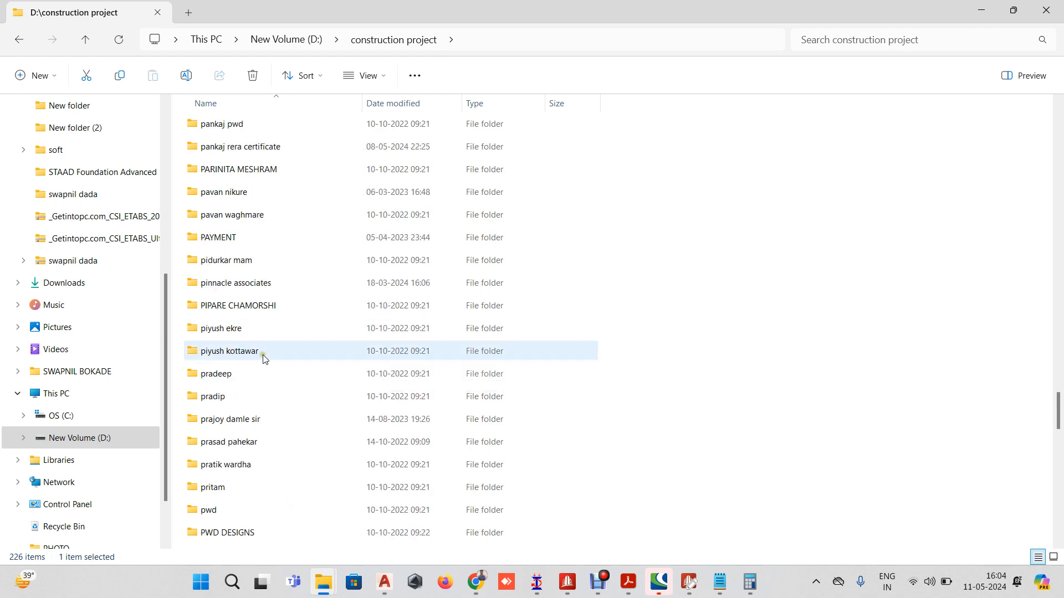
{"action": "scroll", "coordinate": [263, 357], "scroll_direction": "up", "scroll_amount": 6}
{"action": "scroll", "coordinate": [272, 352], "scroll_direction": "down", "scroll_amount": 6}
{"action": "scroll", "coordinate": [271, 349], "scroll_direction": "down", "scroll_amount": 20}
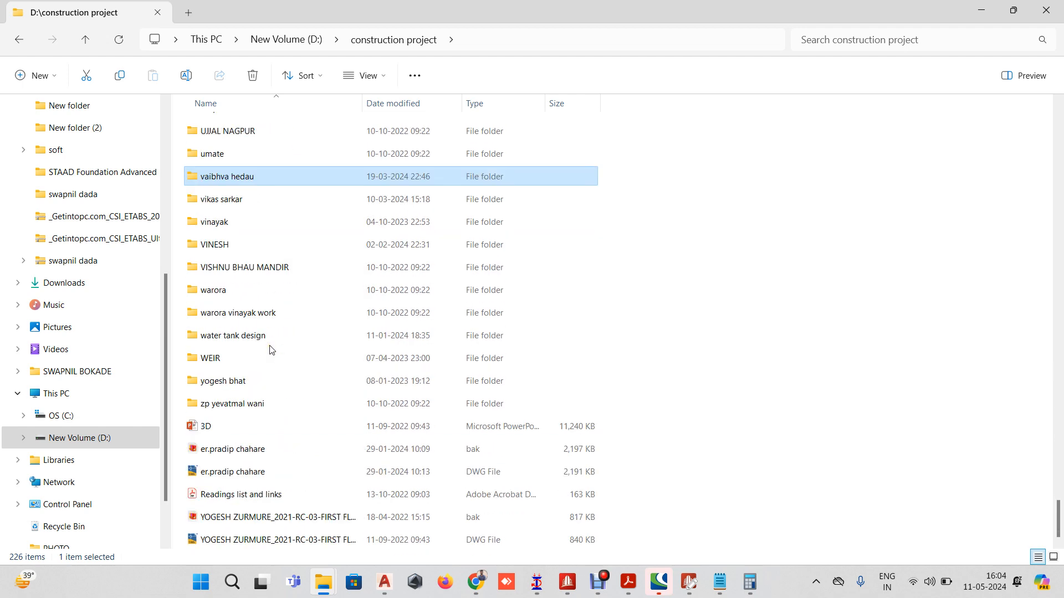
{"action": "scroll", "coordinate": [267, 350], "scroll_direction": "up", "scroll_amount": 2}
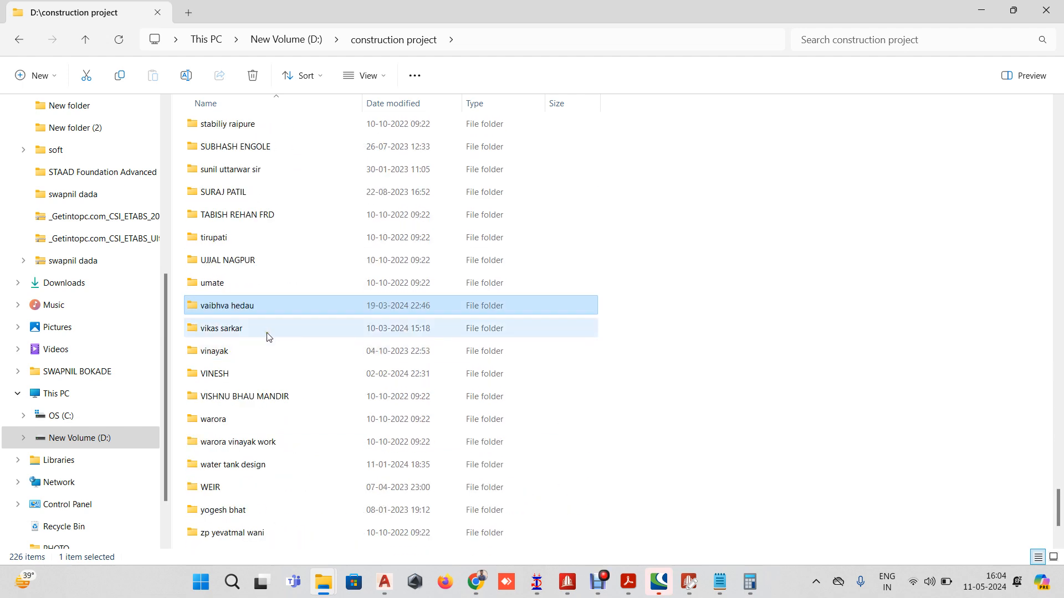
{"action": "scroll", "coordinate": [268, 335], "scroll_direction": "down", "scroll_amount": 2}
{"action": "scroll", "coordinate": [267, 366], "scroll_direction": "up", "scroll_amount": 10}
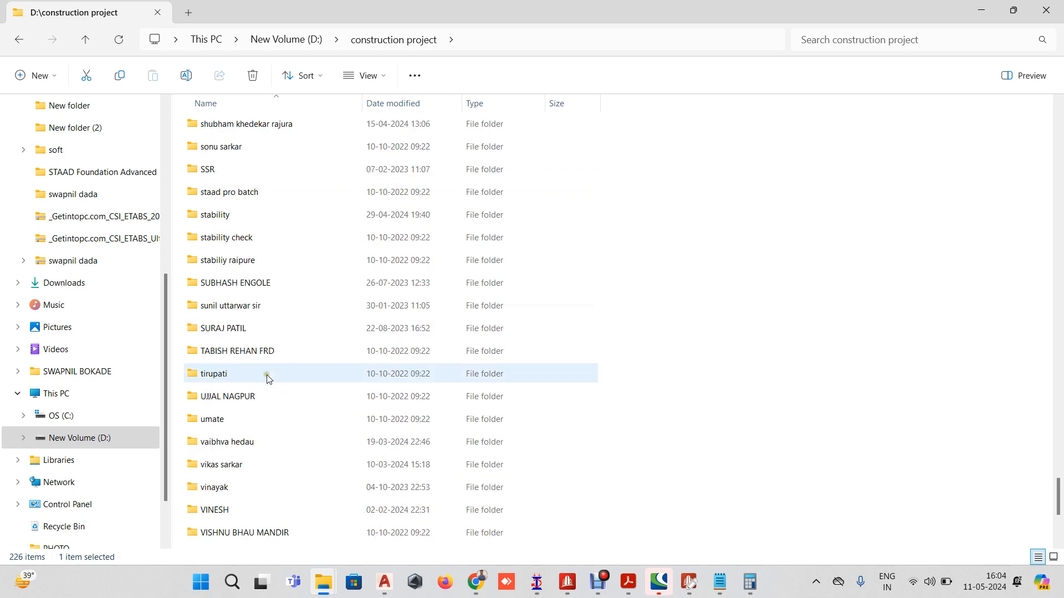
{"action": "scroll", "coordinate": [268, 378], "scroll_direction": "up", "scroll_amount": 8}
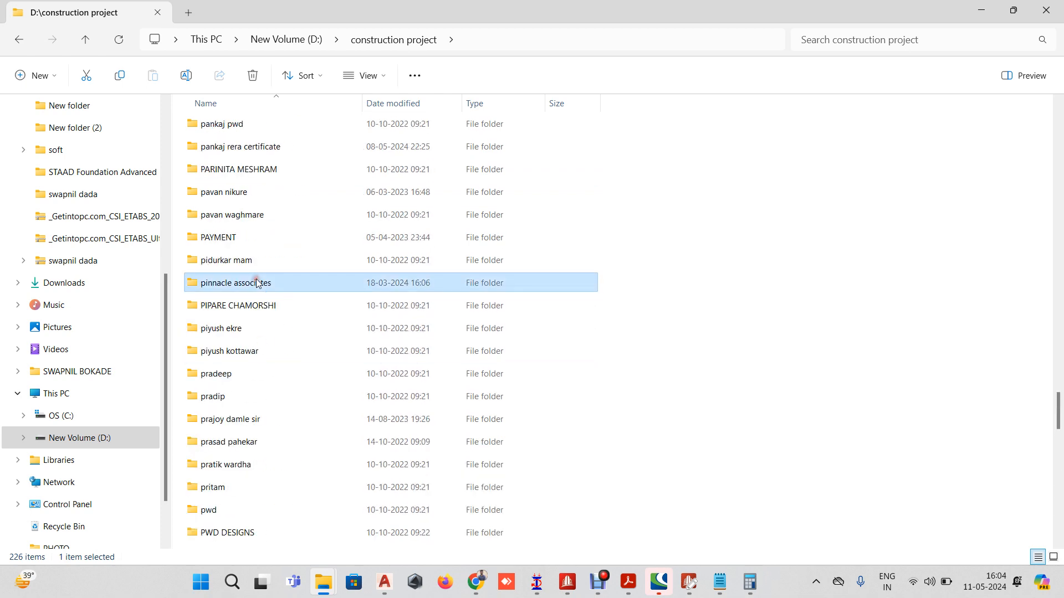
{"action": "key", "text": "v"}
{"action": "scroll", "coordinate": [243, 261], "scroll_direction": "up", "scroll_amount": 20}
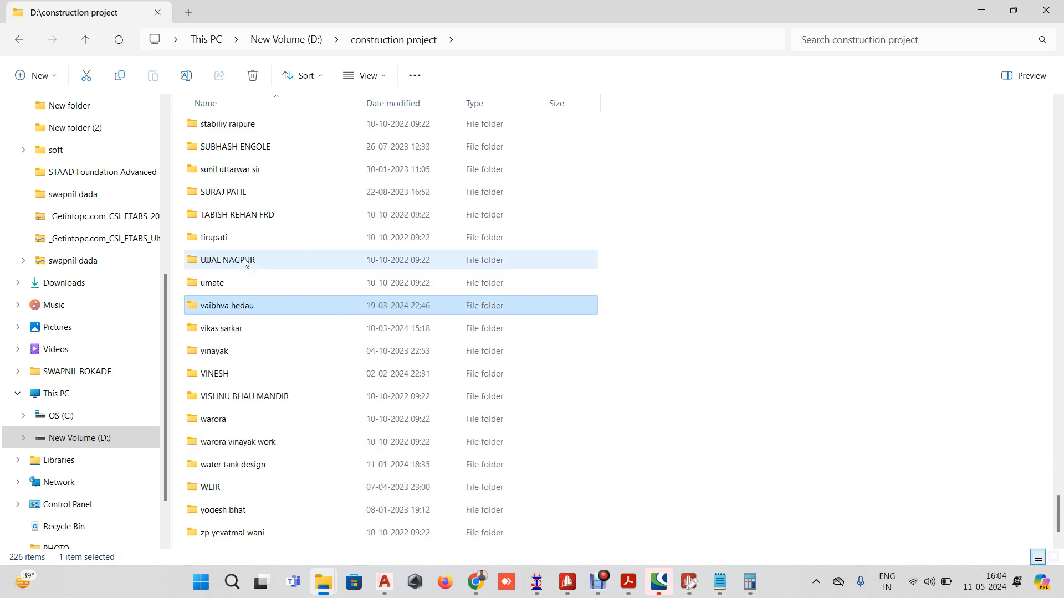
{"action": "scroll", "coordinate": [244, 265], "scroll_direction": "up", "scroll_amount": 20}
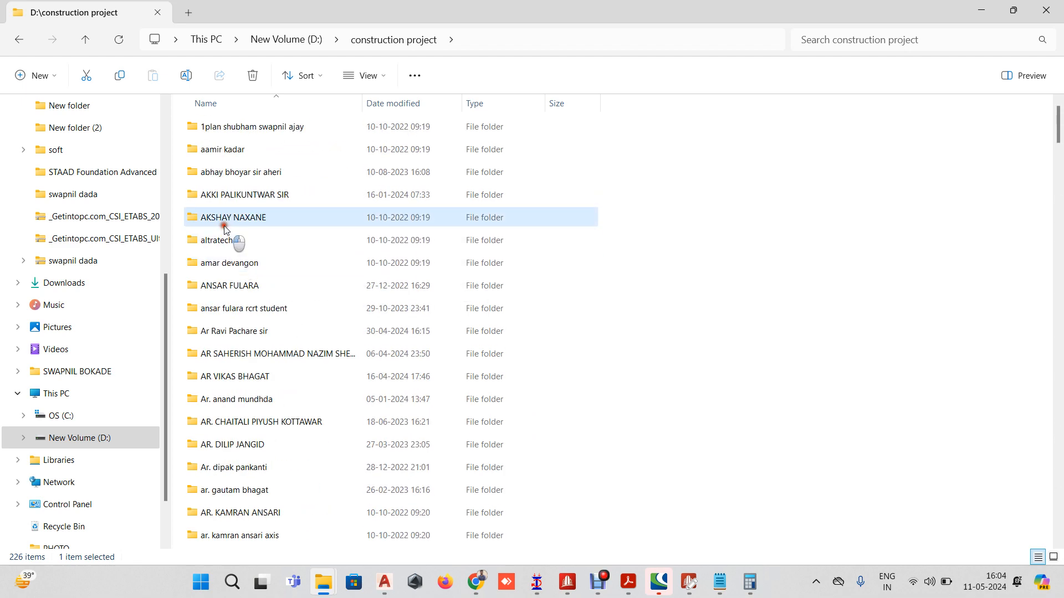
{"action": "scroll", "coordinate": [226, 222], "scroll_direction": "down", "scroll_amount": 20}
{"action": "scroll", "coordinate": [230, 263], "scroll_direction": "up", "scroll_amount": 5}
{"action": "scroll", "coordinate": [230, 250], "scroll_direction": "up", "scroll_amount": 3}
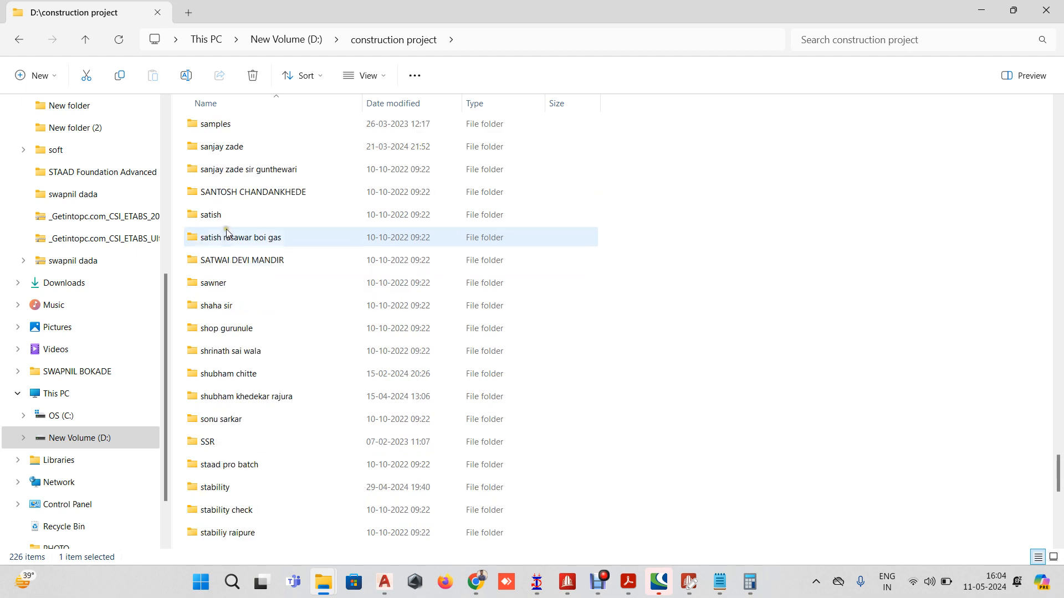
Find the engineer's folder that holds the Tipeshwar project among the entries prefixed ER. and open it
{"action": "left_click_drag", "start_coordinate": [1058, 486], "coordinate": [975, 131]}
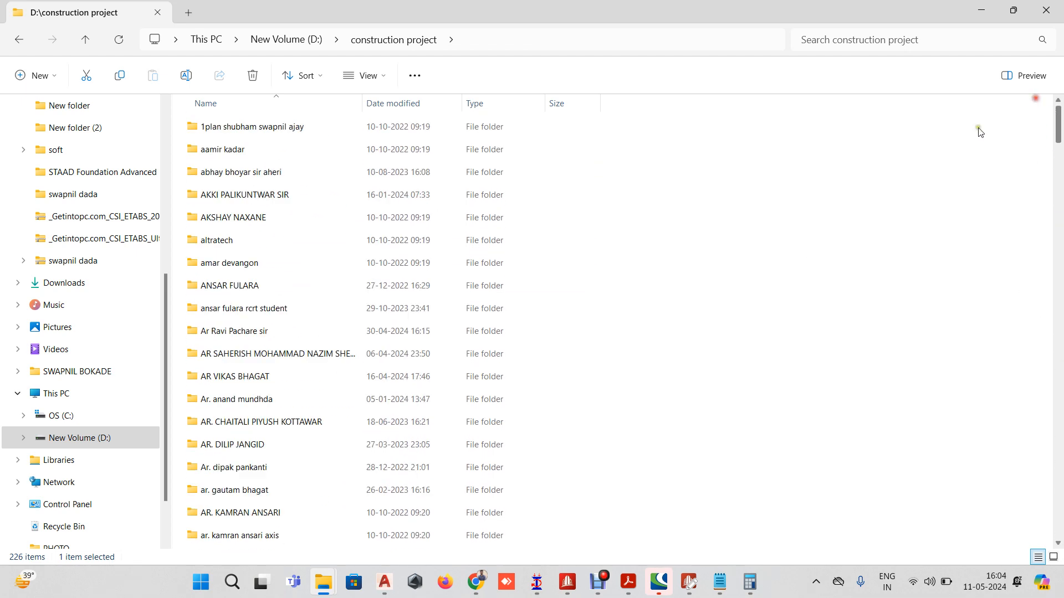
{"action": "left_click", "coordinate": [309, 214]}
{"action": "scroll", "coordinate": [309, 213], "scroll_direction": "down", "scroll_amount": 20}
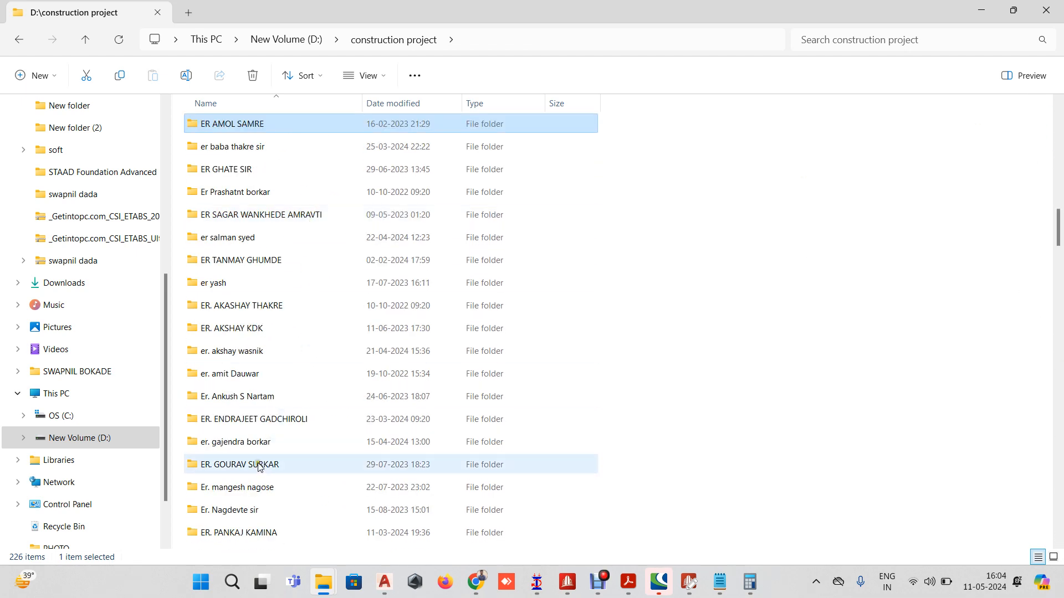
{"action": "scroll", "coordinate": [257, 472], "scroll_direction": "down", "scroll_amount": 4}
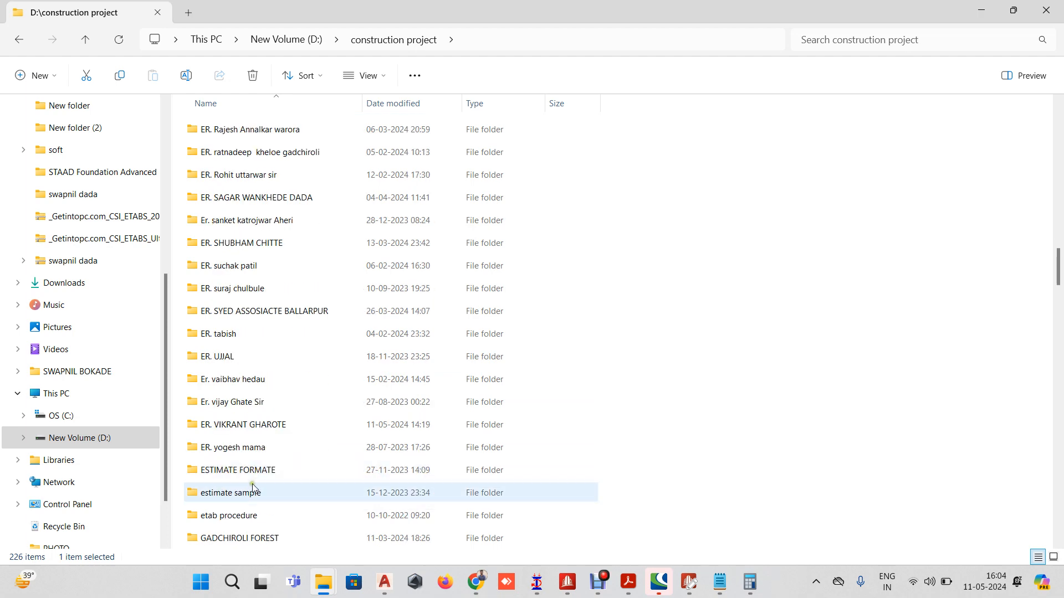
{"action": "scroll", "coordinate": [244, 421], "scroll_direction": "up", "scroll_amount": 4}
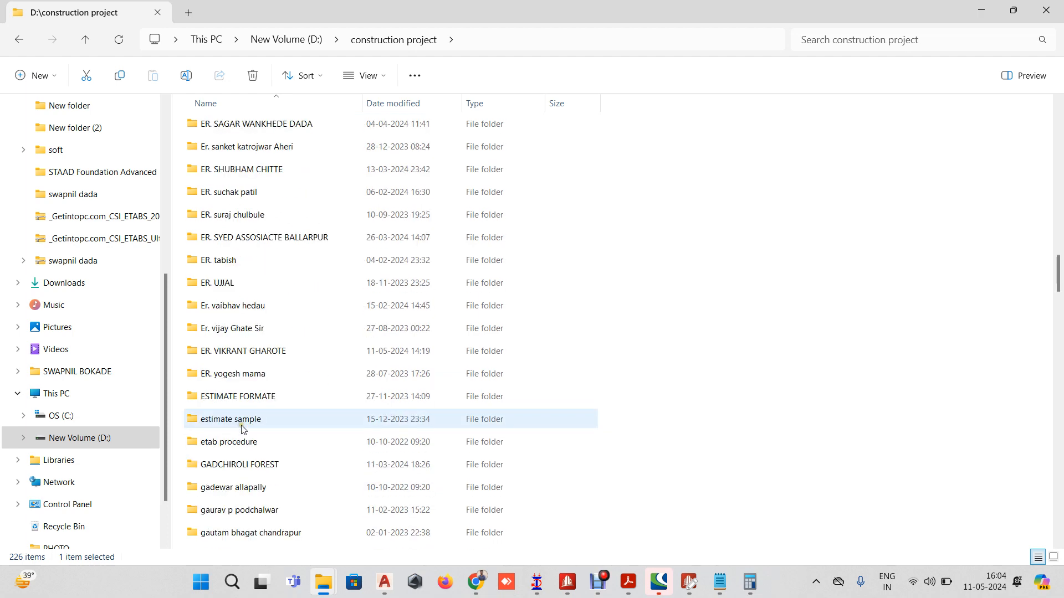
{"action": "scroll", "coordinate": [240, 399], "scroll_direction": "up", "scroll_amount": 1}
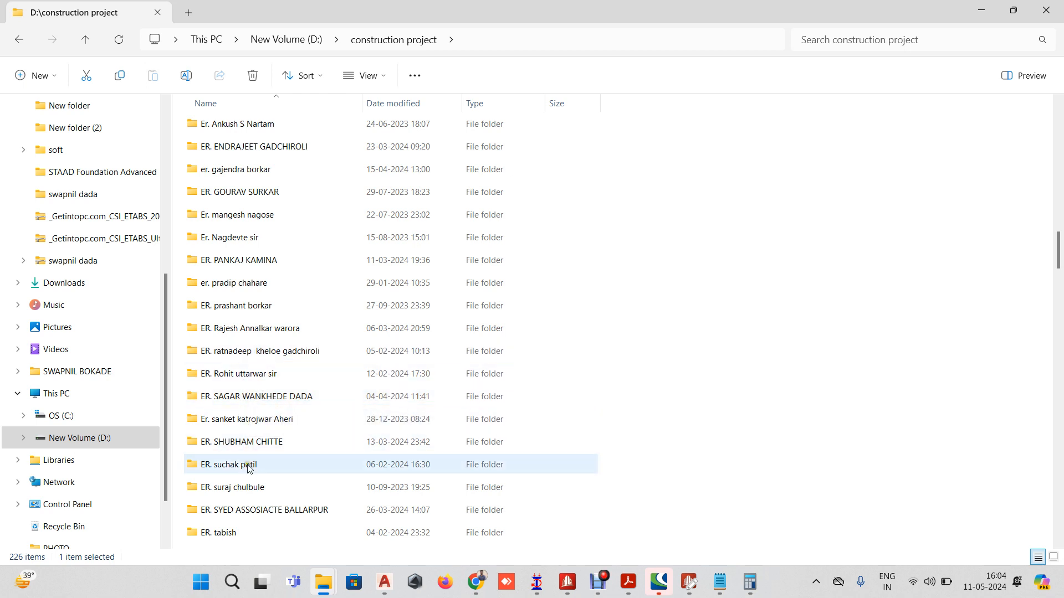
{"action": "scroll", "coordinate": [250, 491], "scroll_direction": "up", "scroll_amount": 1}
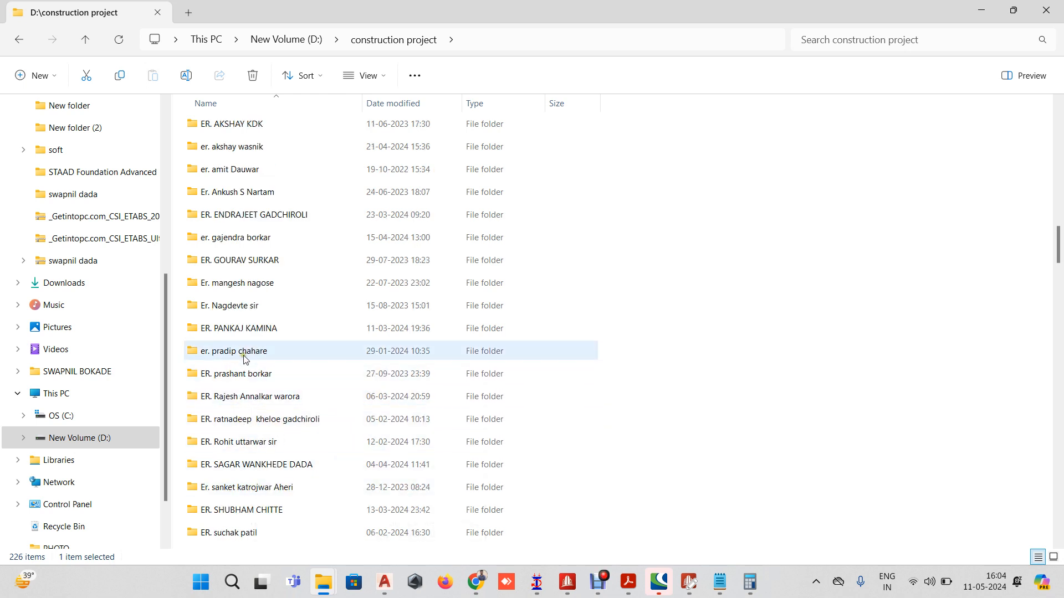
{"action": "scroll", "coordinate": [266, 384], "scroll_direction": "down", "scroll_amount": 2}
{"action": "scroll", "coordinate": [274, 388], "scroll_direction": "down", "scroll_amount": 2}
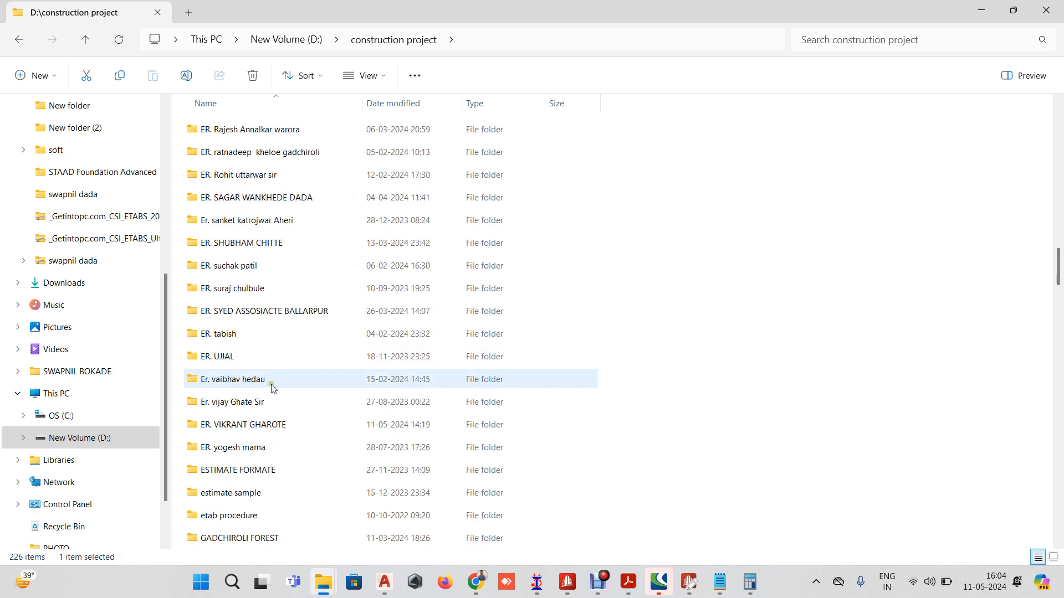
{"action": "left_click", "coordinate": [298, 424]}
{"action": "double_click", "coordinate": [298, 424]}
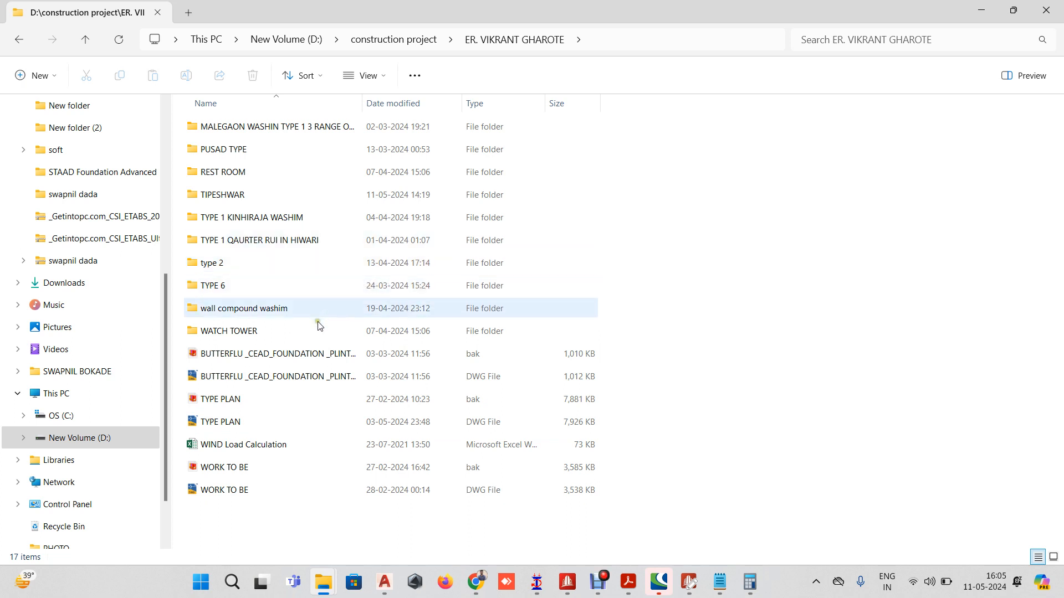
{"action": "left_click", "coordinate": [284, 329]}
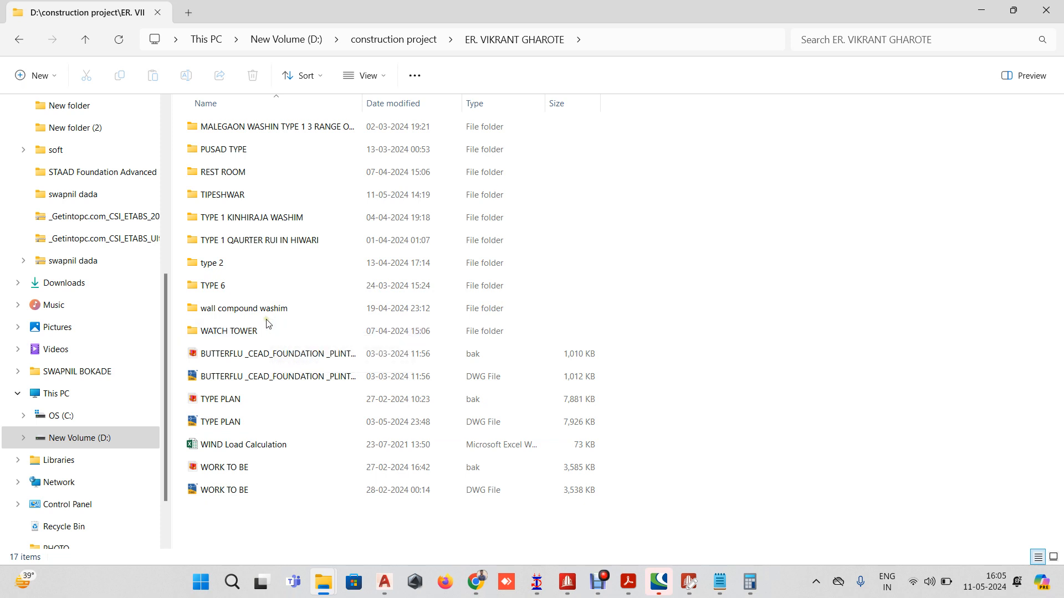
{"action": "double_click", "coordinate": [252, 334]}
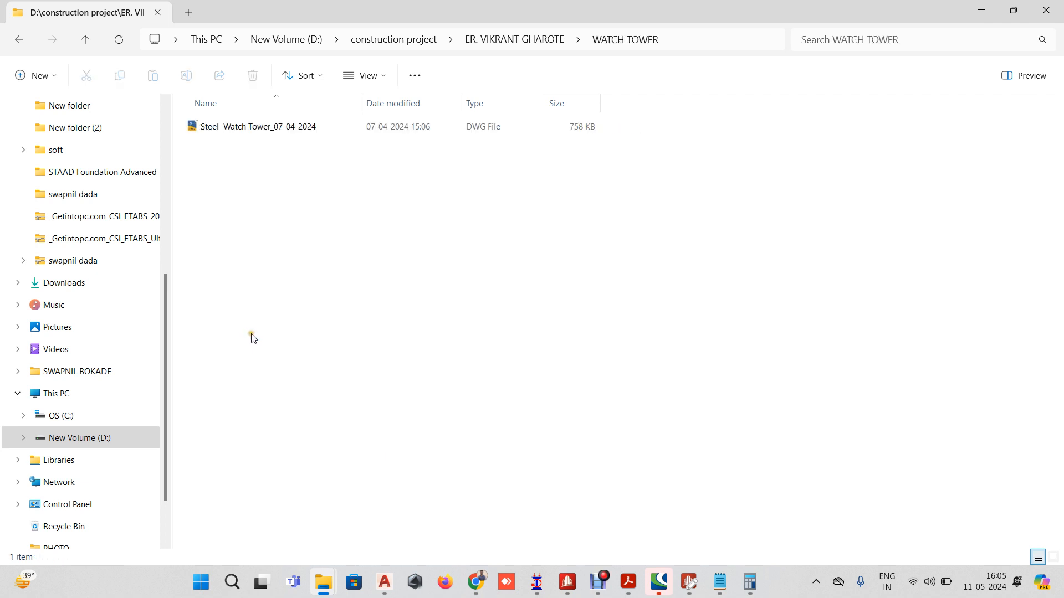
{"action": "key", "text": "alt+Left"}
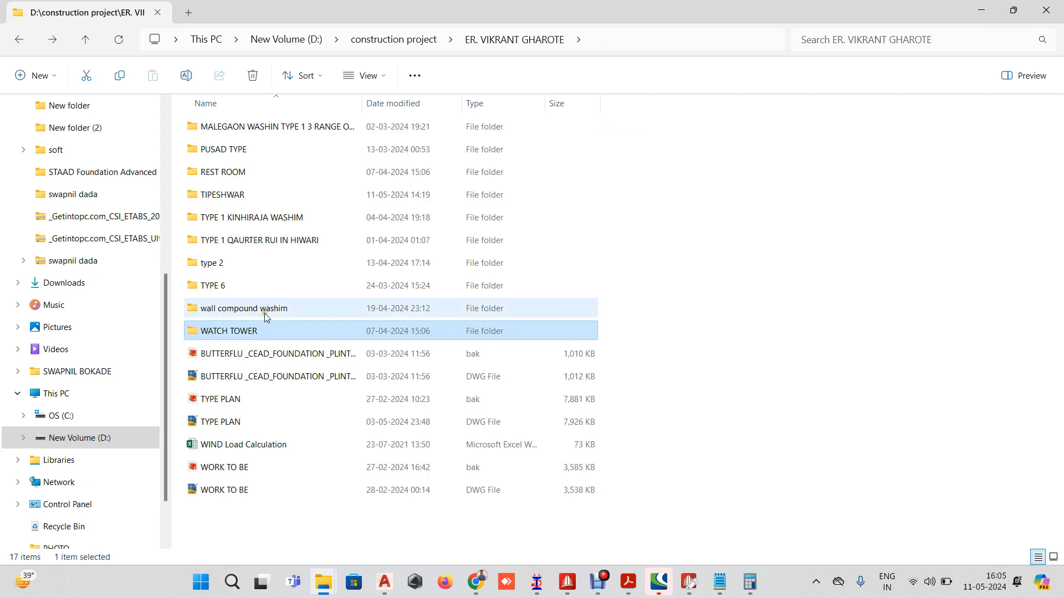
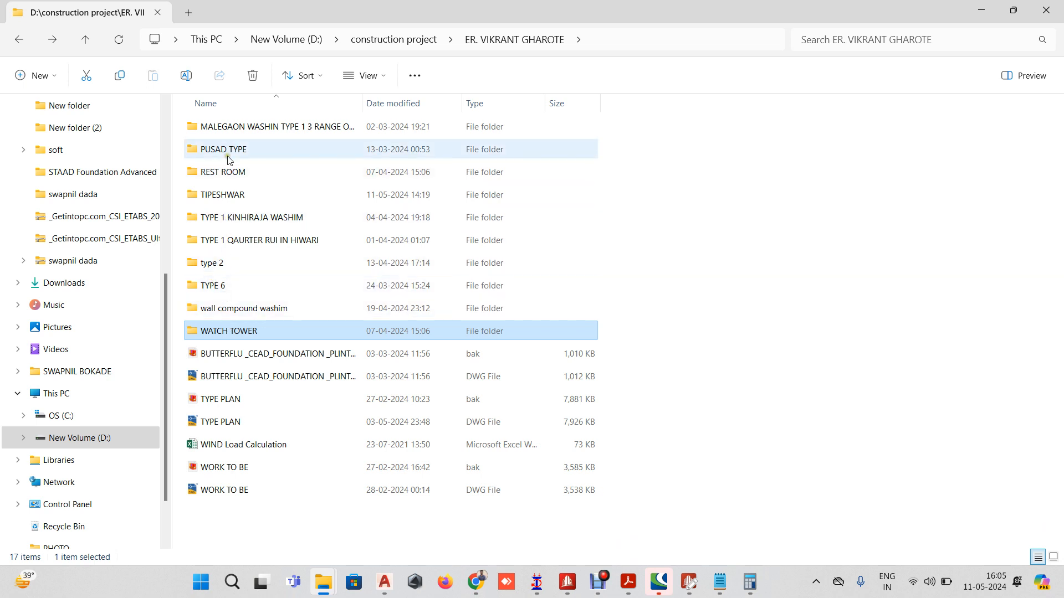
Open the DWG "Tipeshwar SOVENIR SHOP_R01,R02 & TRUSS SECTION_03-02-2024 (1) (1)" from TIPESHWAR's final tipeshawar subfolder in AutoCAD, widening the file name column
{"action": "double_click", "coordinate": [230, 199]}
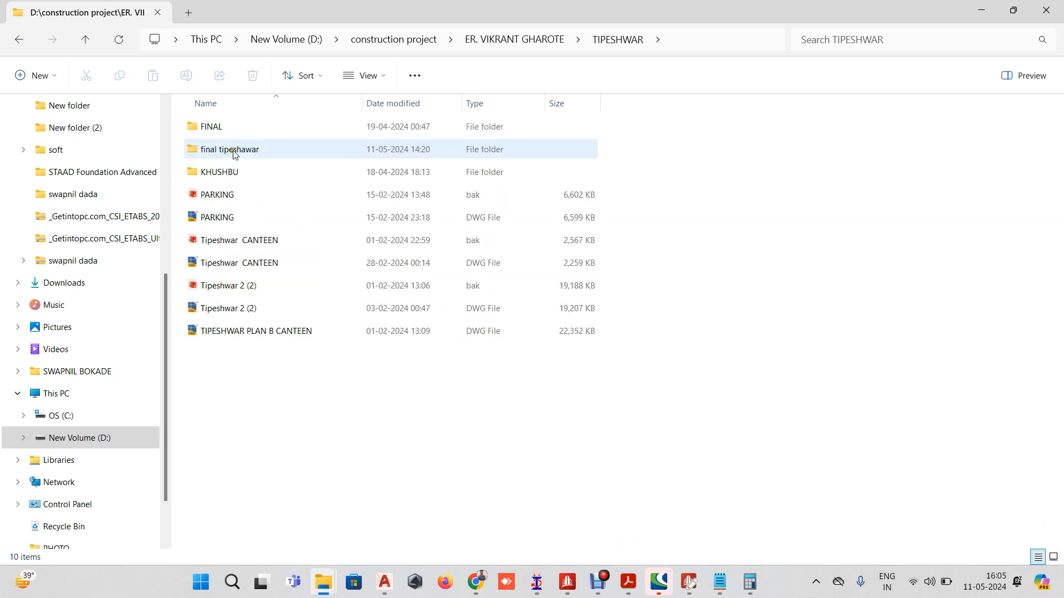
{"action": "double_click", "coordinate": [231, 150]}
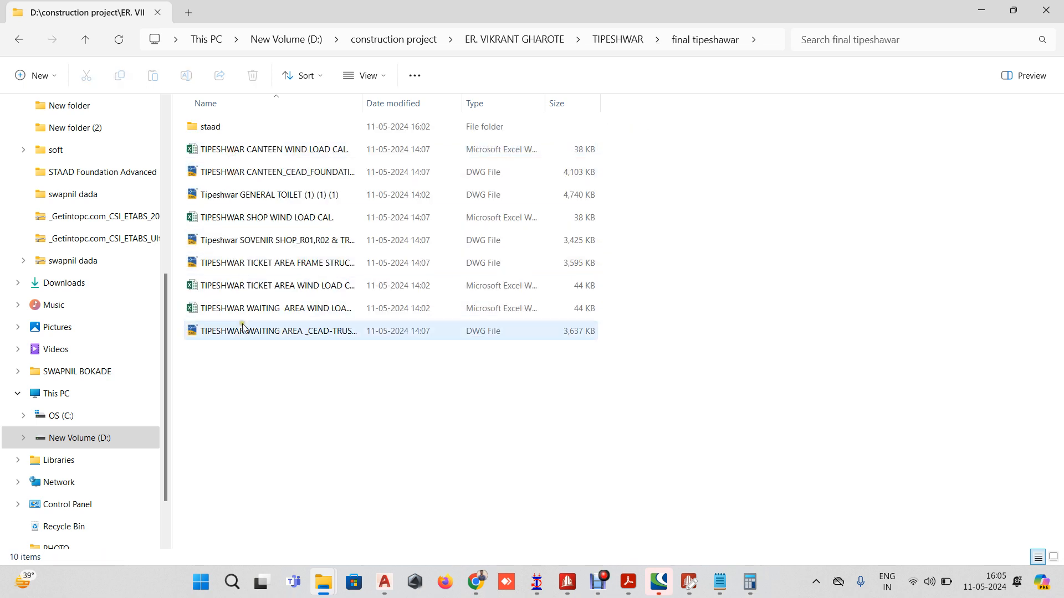
{"action": "double_click", "coordinate": [364, 104]}
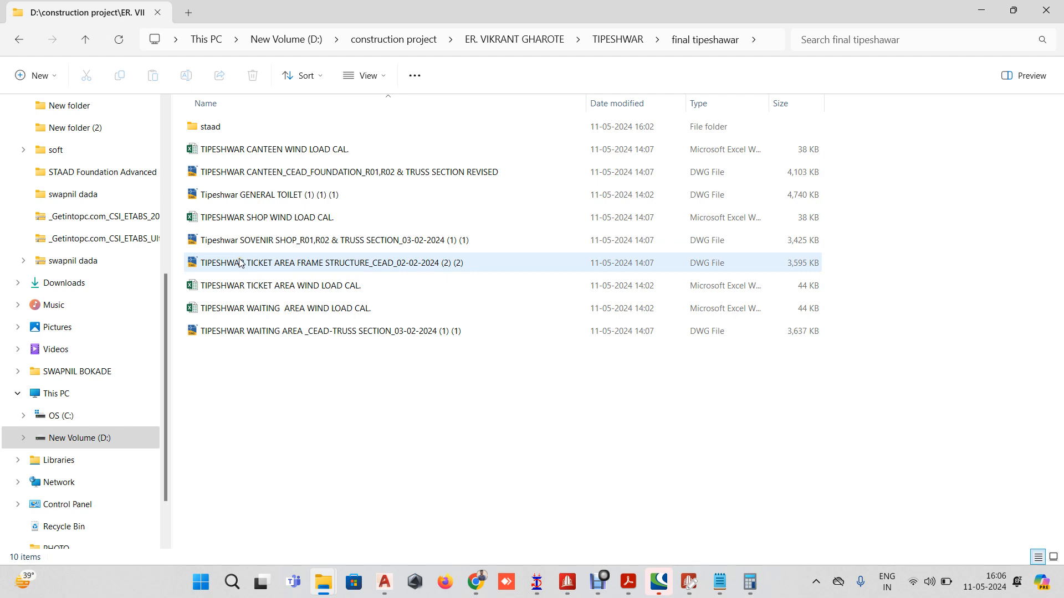
{"action": "double_click", "coordinate": [474, 244]}
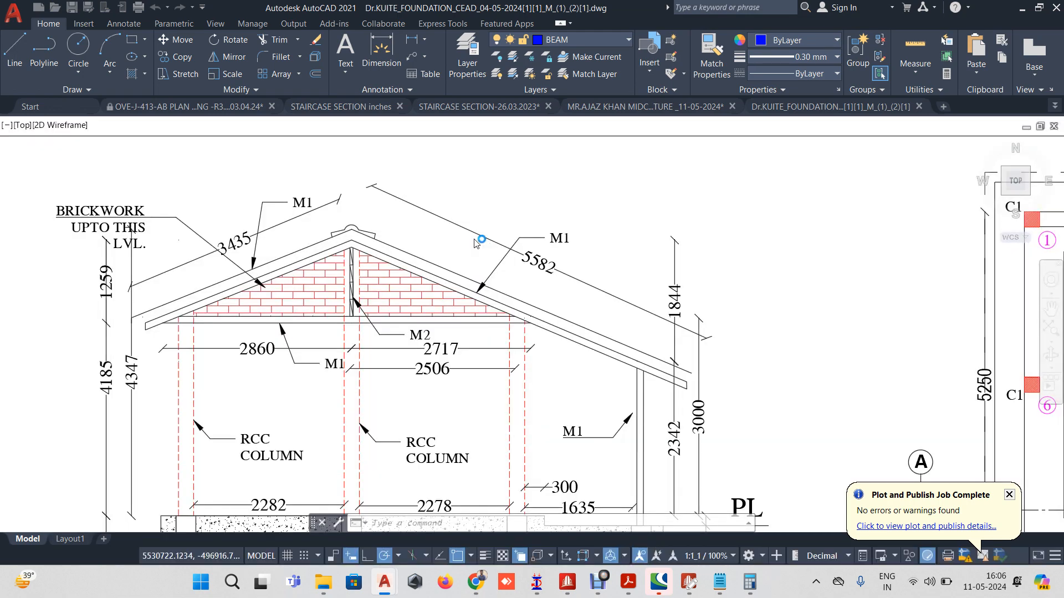
Examine section A-B and the souvenir shop plan on the roof section details sheet
{"action": "scroll", "coordinate": [425, 267], "scroll_direction": "up", "scroll_amount": 3}
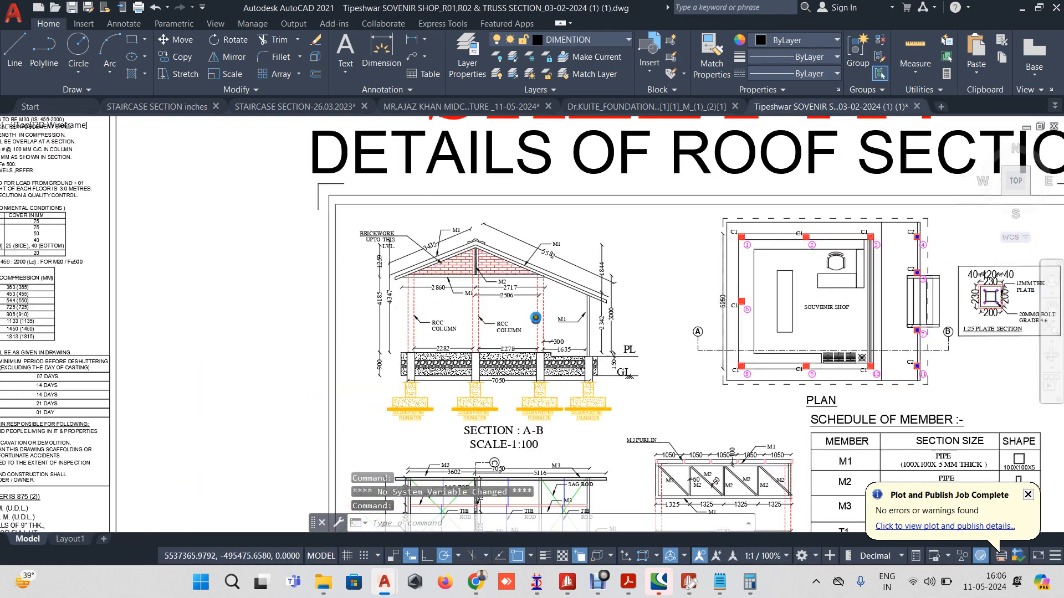
{"action": "scroll", "coordinate": [748, 237], "scroll_direction": "up", "scroll_amount": 3}
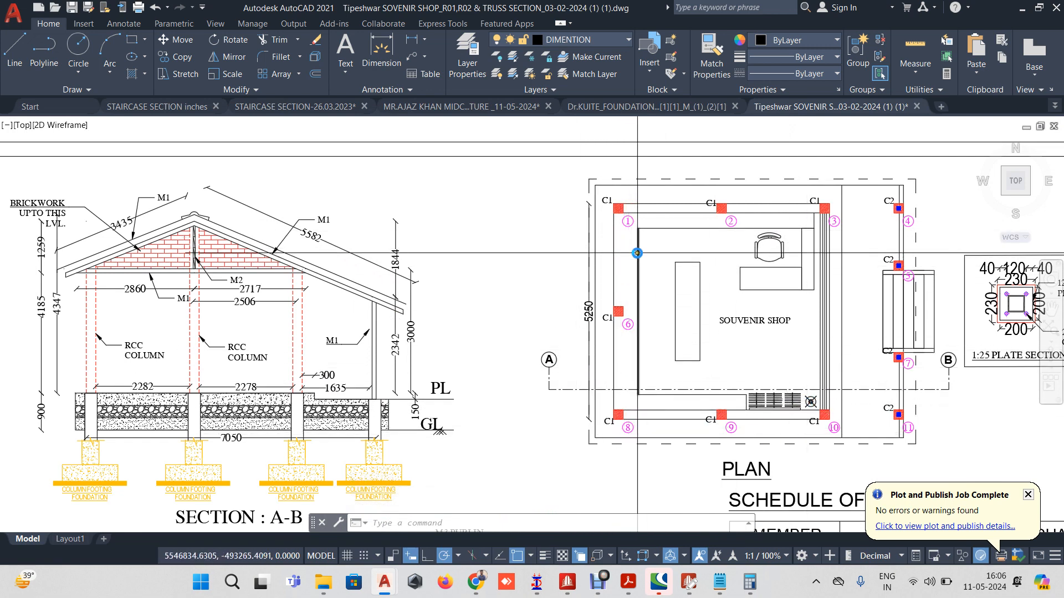
{"action": "scroll", "coordinate": [616, 303], "scroll_direction": "down", "scroll_amount": 4}
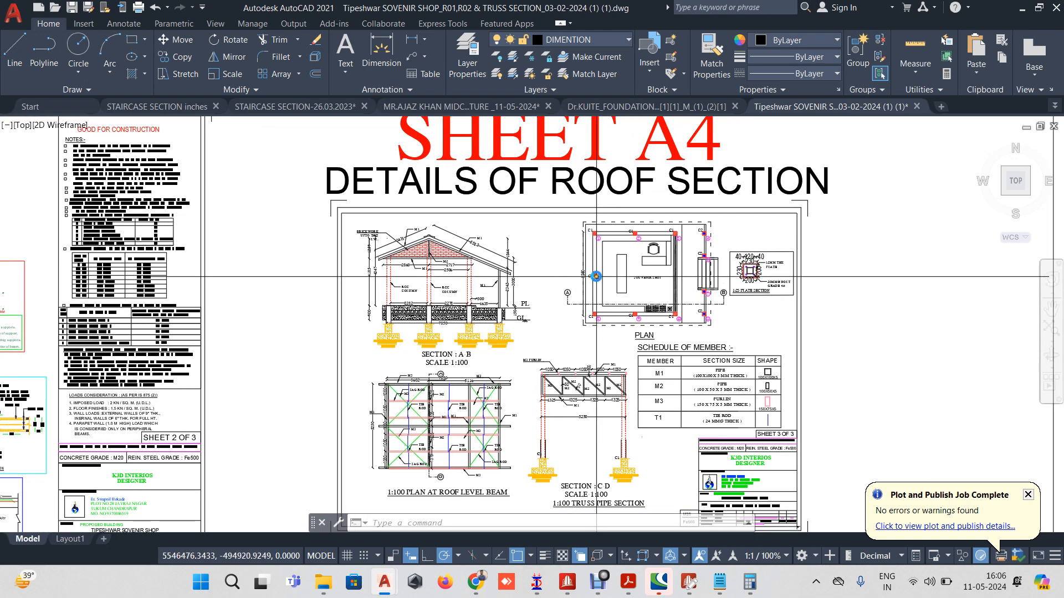
Examine the souvenir shop plan, checking the wall lines and the C1 and C2 column positions
{"action": "scroll", "coordinate": [617, 304], "scroll_direction": "up", "scroll_amount": 3}
{"action": "scroll", "coordinate": [616, 304], "scroll_direction": "down", "scroll_amount": 3}
{"action": "middle_click_drag", "start_coordinate": [616, 304], "coordinate": [566, 270]}
{"action": "scroll", "coordinate": [568, 241], "scroll_direction": "up", "scroll_amount": 2}
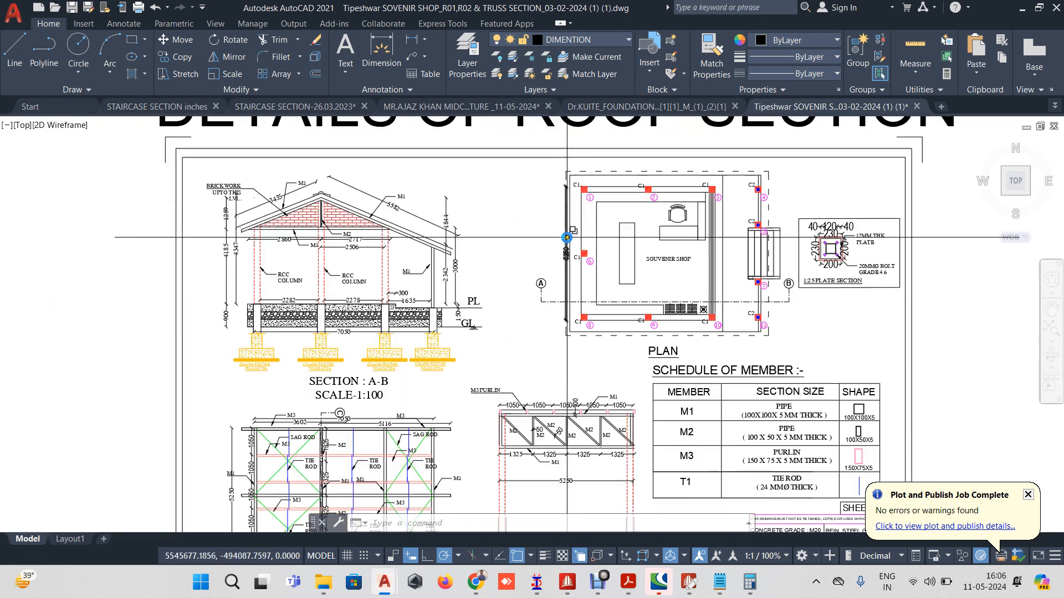
{"action": "scroll", "coordinate": [665, 240], "scroll_direction": "up", "scroll_amount": 6}
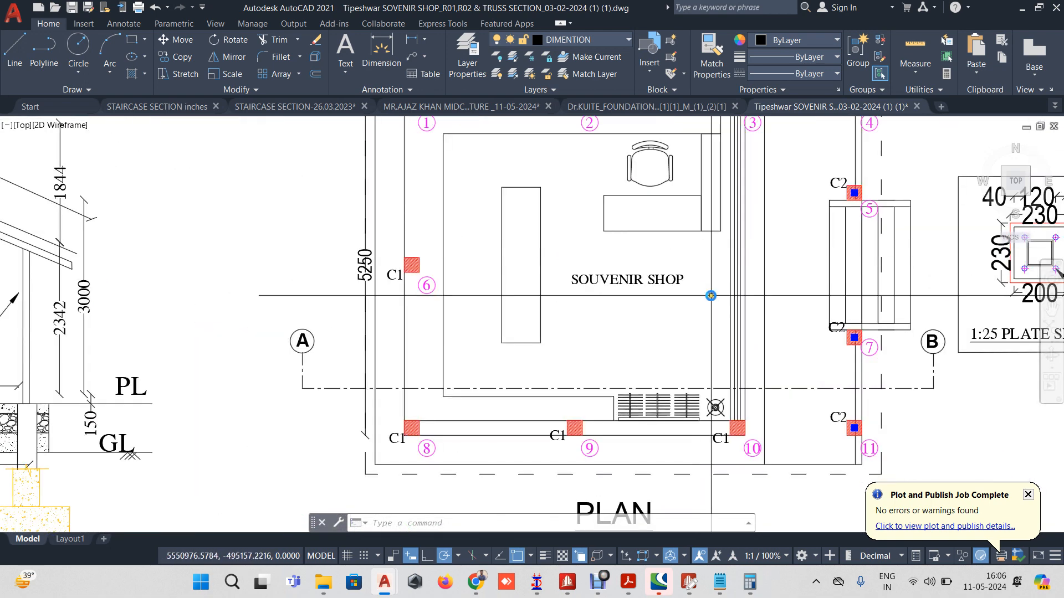
{"action": "scroll", "coordinate": [677, 292], "scroll_direction": "down", "scroll_amount": 5}
{"action": "scroll", "coordinate": [508, 234], "scroll_direction": "up", "scroll_amount": 1}
{"action": "scroll", "coordinate": [508, 233], "scroll_direction": "up", "scroll_amount": 4}
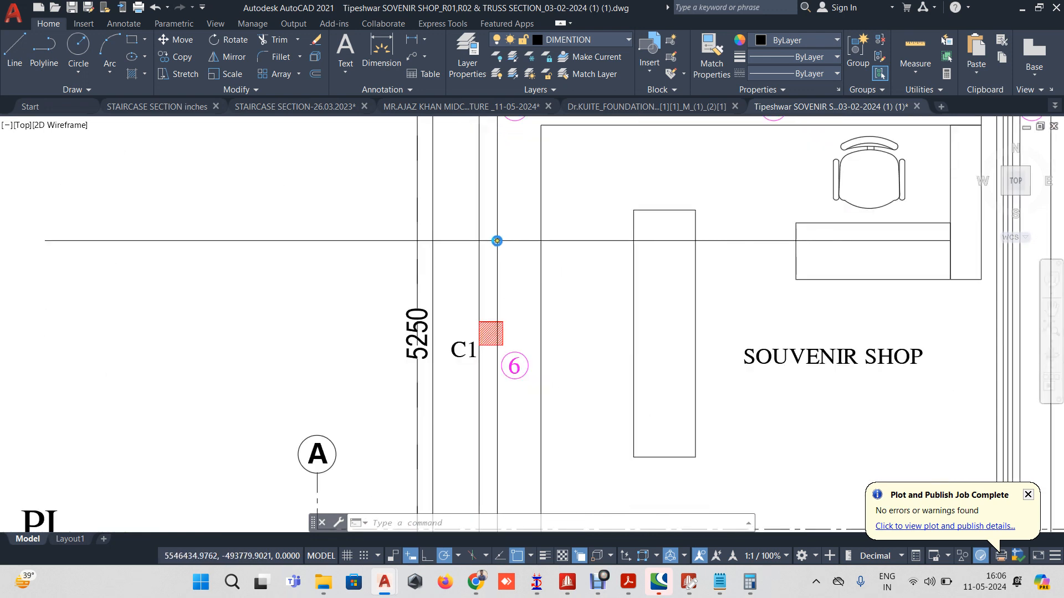
Copy the outer wall line running along columns 1, 6 and 8 to the inner side of column 1
{"action": "left_click", "coordinate": [493, 236]}
{"action": "left_click", "coordinate": [495, 232]}
{"action": "scroll", "coordinate": [496, 232], "scroll_direction": "down", "scroll_amount": 4}
{"action": "middle_click_drag", "start_coordinate": [497, 273], "coordinate": [472, 275]}
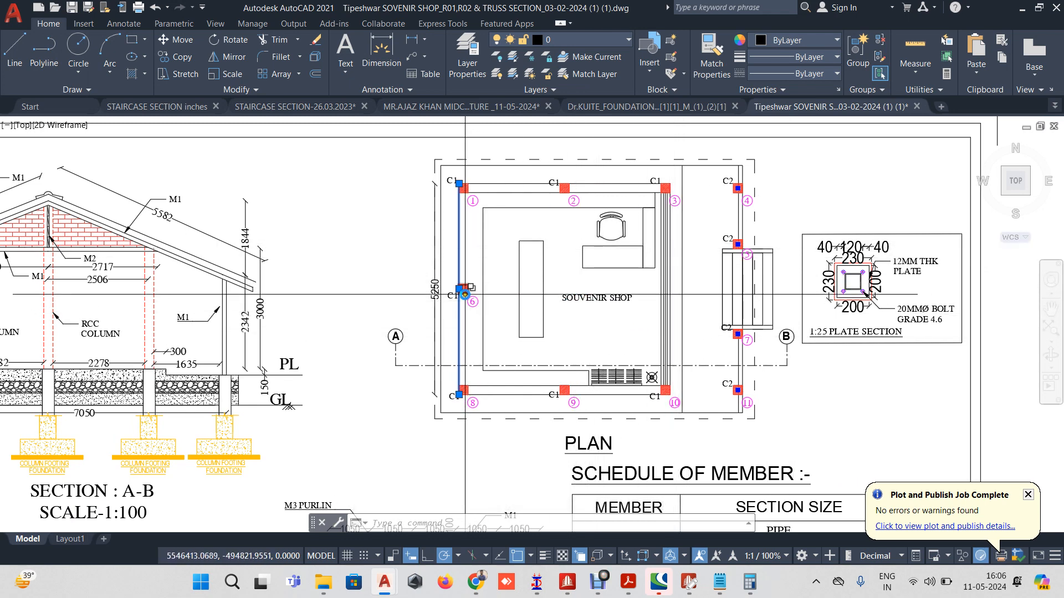
{"action": "type", "text": "c"}
{"action": "key", "text": "Return"}
{"action": "scroll", "coordinate": [460, 184], "scroll_direction": "up", "scroll_amount": 4}
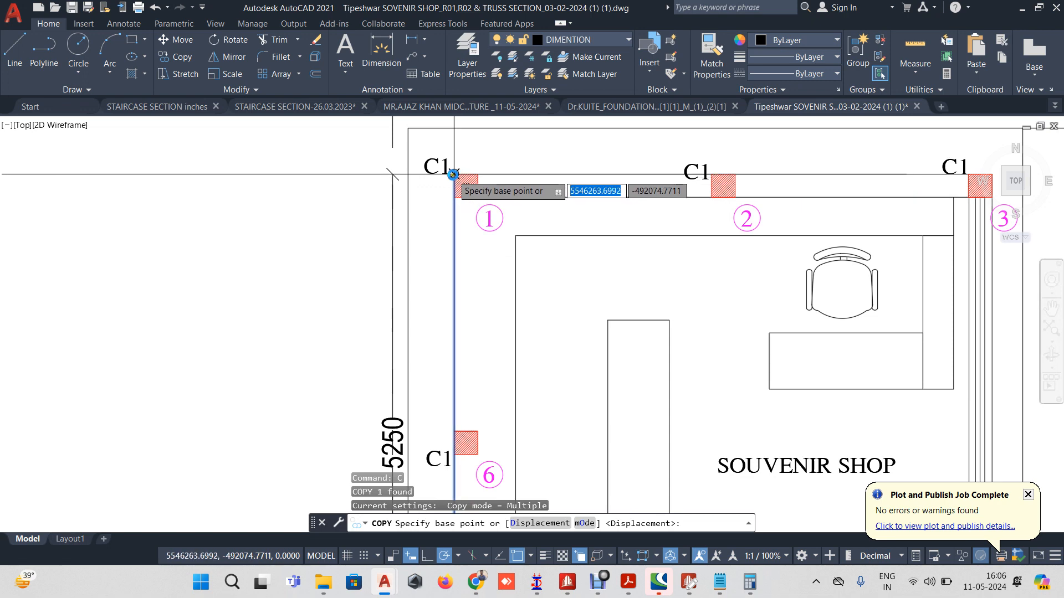
{"action": "left_click", "coordinate": [454, 175]}
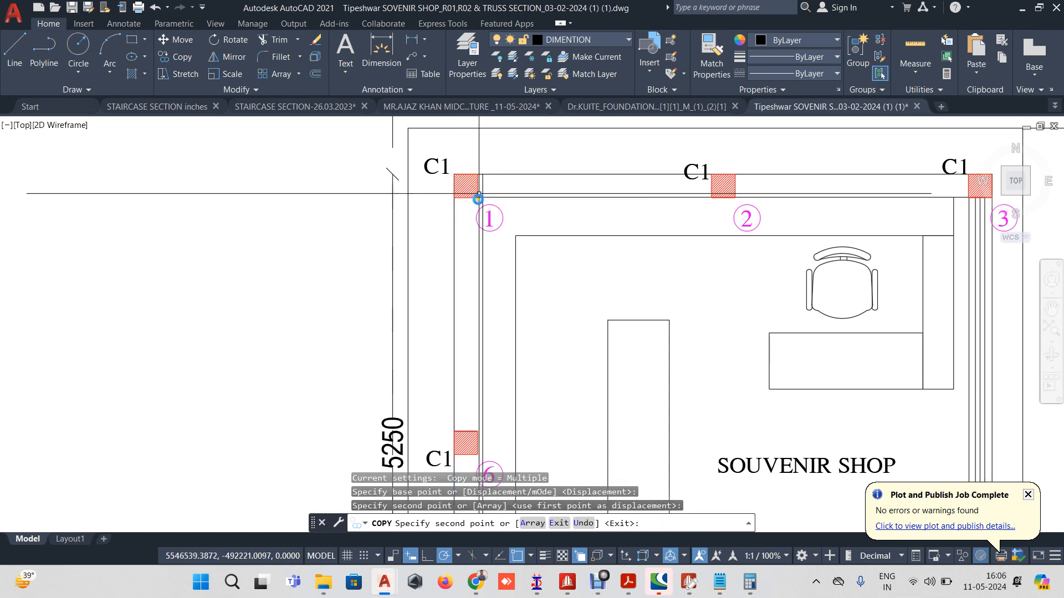
{"action": "key", "text": "Escape"}
Move the copied wall line onto the inner face of column 1
{"action": "left_click", "coordinate": [485, 256]}
{"action": "left_click", "coordinate": [470, 258]}
{"action": "type", "text": "m"}
{"action": "key", "text": "Return"}
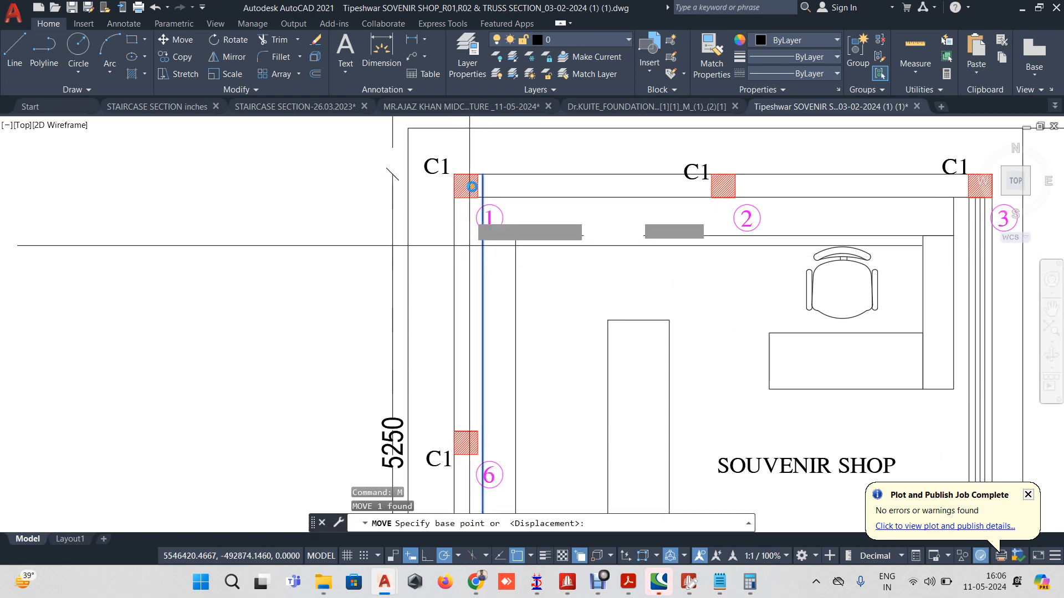
{"action": "scroll", "coordinate": [487, 169], "scroll_direction": "up", "scroll_amount": 6}
{"action": "left_click", "coordinate": [507, 166]}
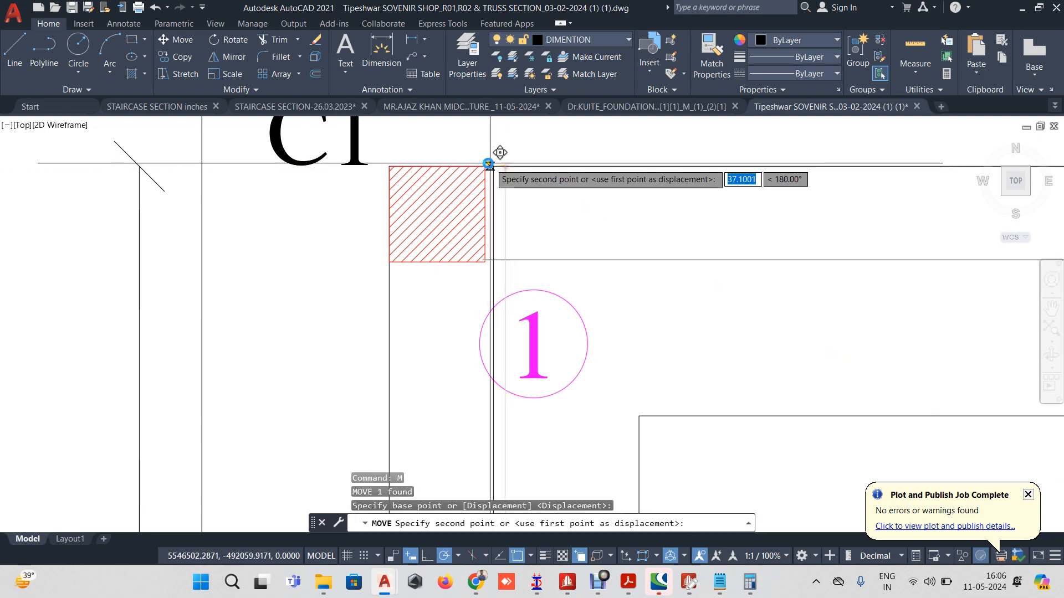
{"action": "key", "text": "Escape"}
Switch to the TIPESHWAR SHOP (1) model in STAAD.Pro
{"action": "scroll", "coordinate": [493, 189], "scroll_direction": "down", "scroll_amount": 8}
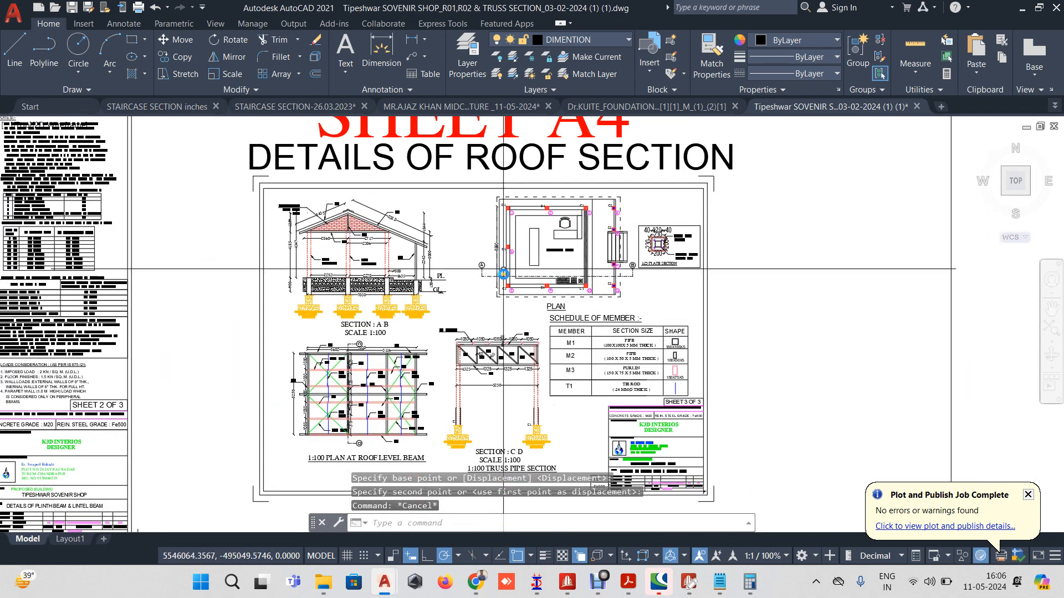
{"action": "scroll", "coordinate": [495, 293], "scroll_direction": "up", "scroll_amount": 4}
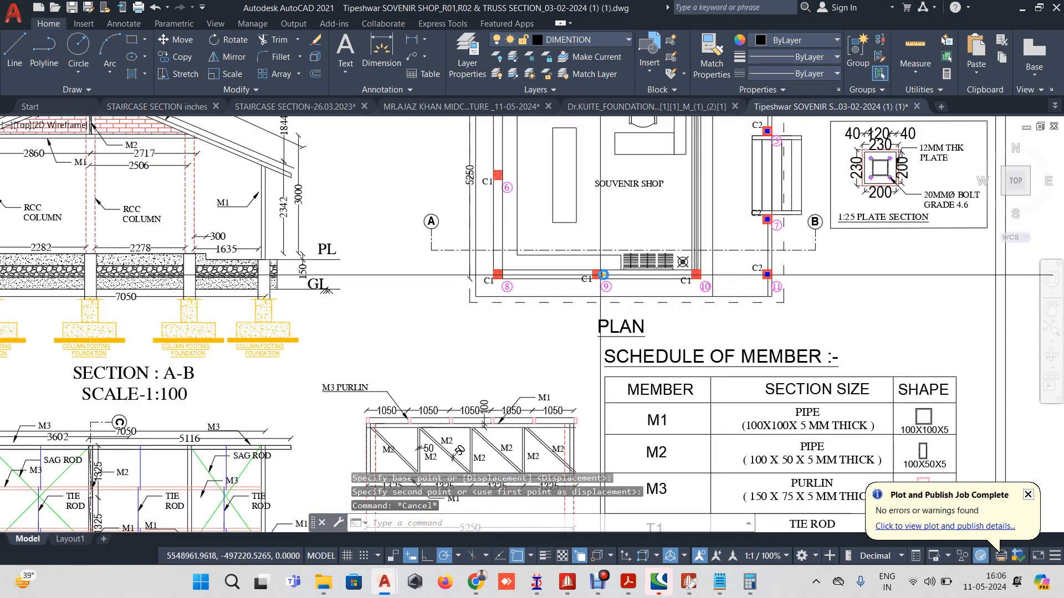
{"action": "left_click", "coordinate": [687, 588]}
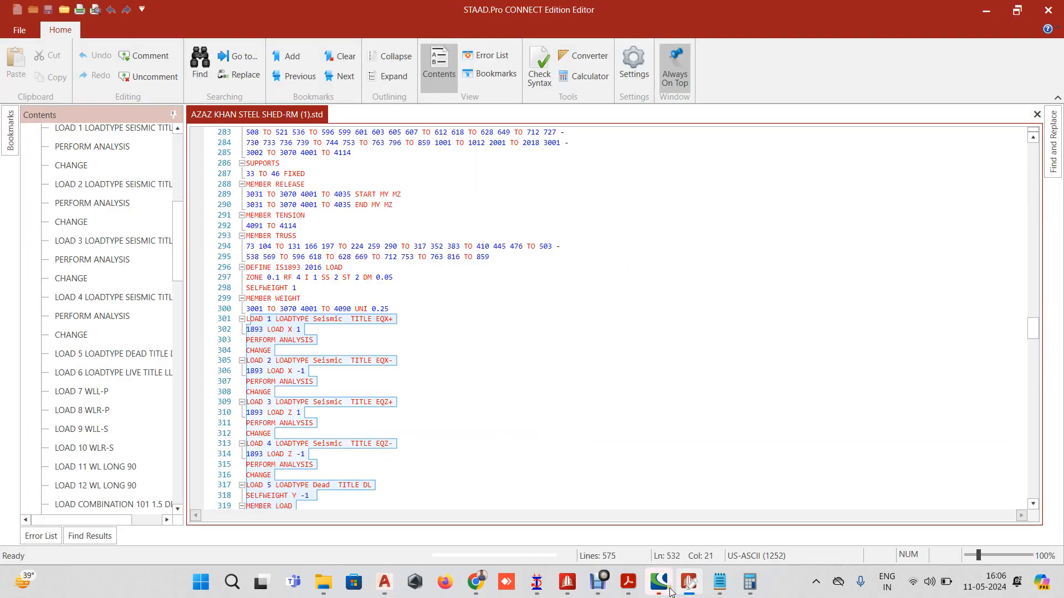
{"action": "left_click", "coordinate": [684, 588]}
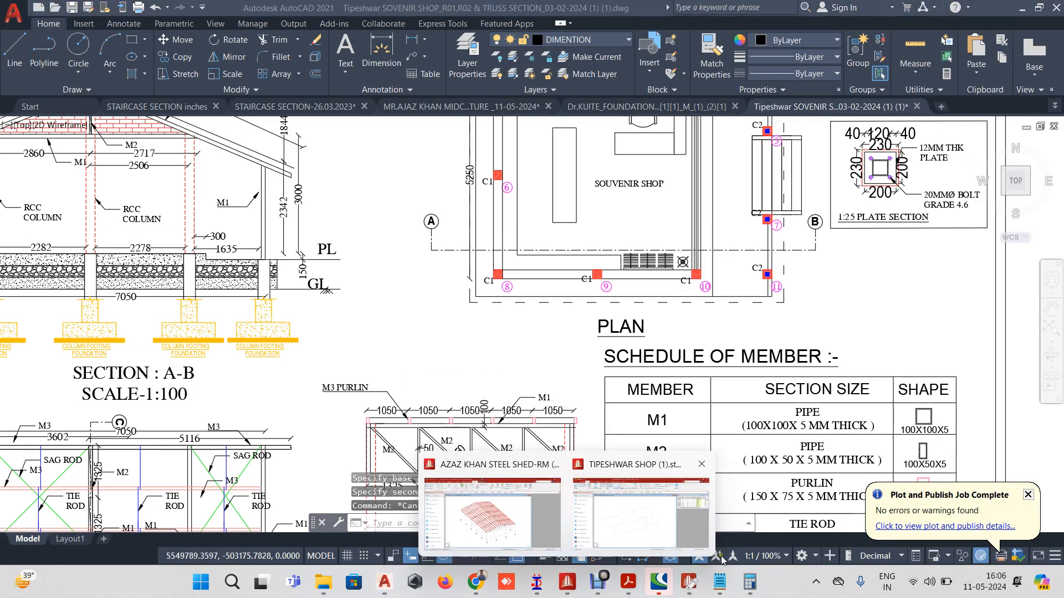
{"action": "left_click", "coordinate": [629, 536]}
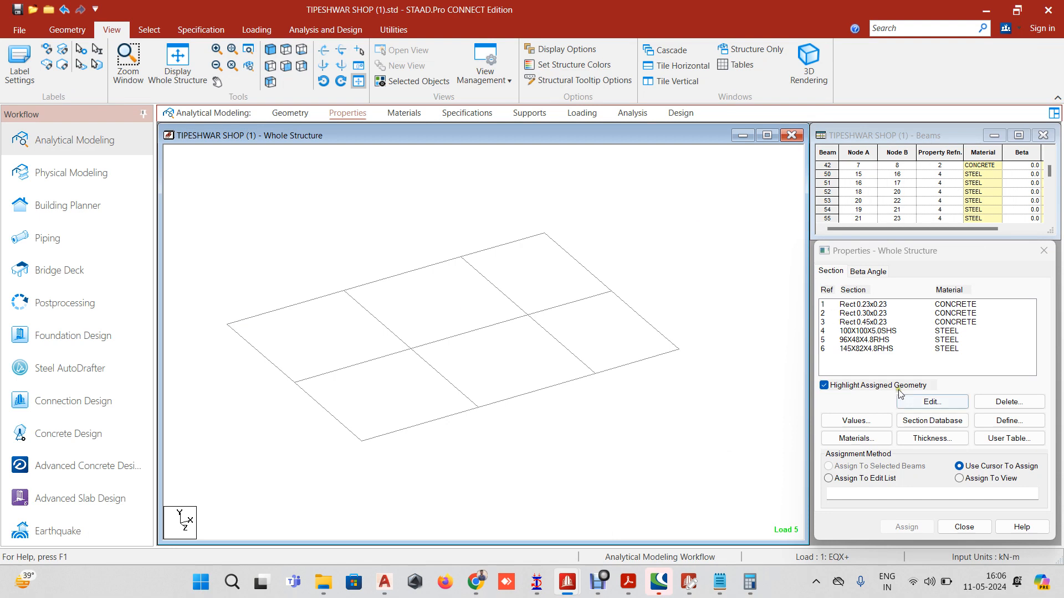
Open the model's loading definitions and expand load case 5: DL in the load cases details
{"action": "left_click", "coordinate": [576, 114]}
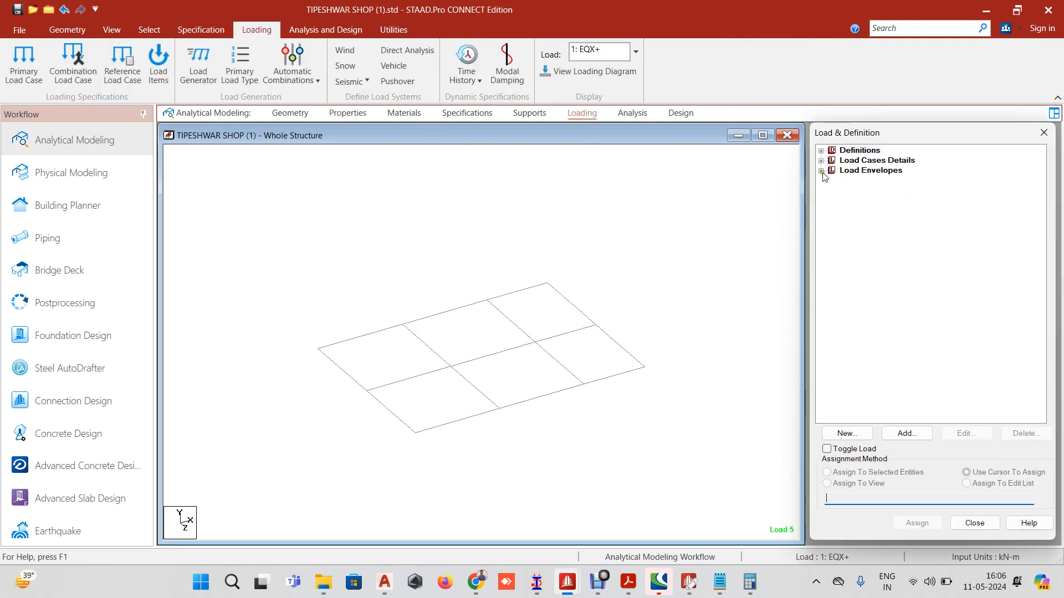
{"action": "left_click", "coordinate": [821, 170]}
{"action": "left_click", "coordinate": [821, 161]}
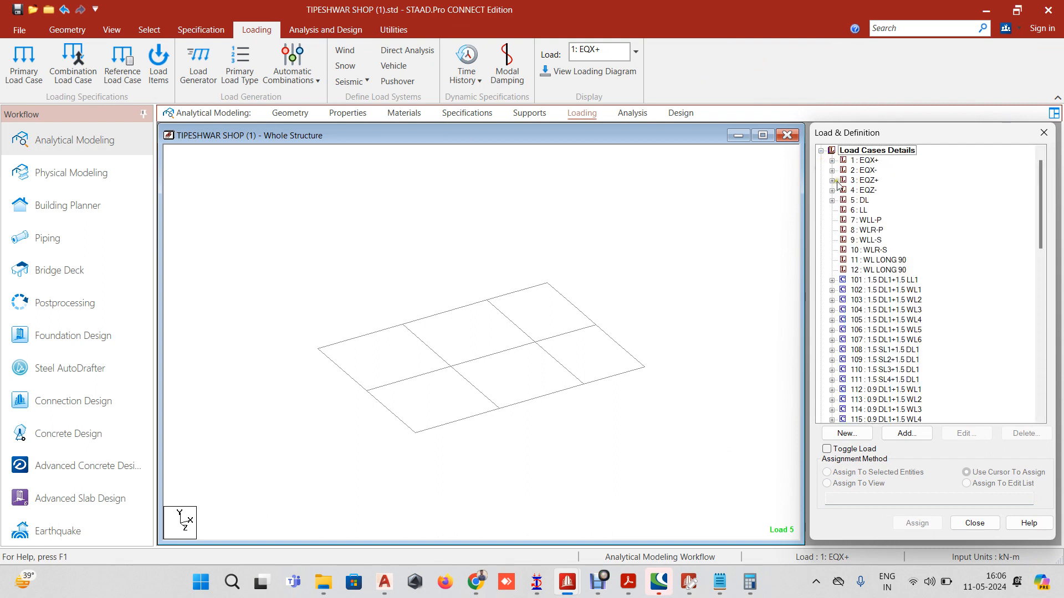
{"action": "left_click", "coordinate": [831, 200]}
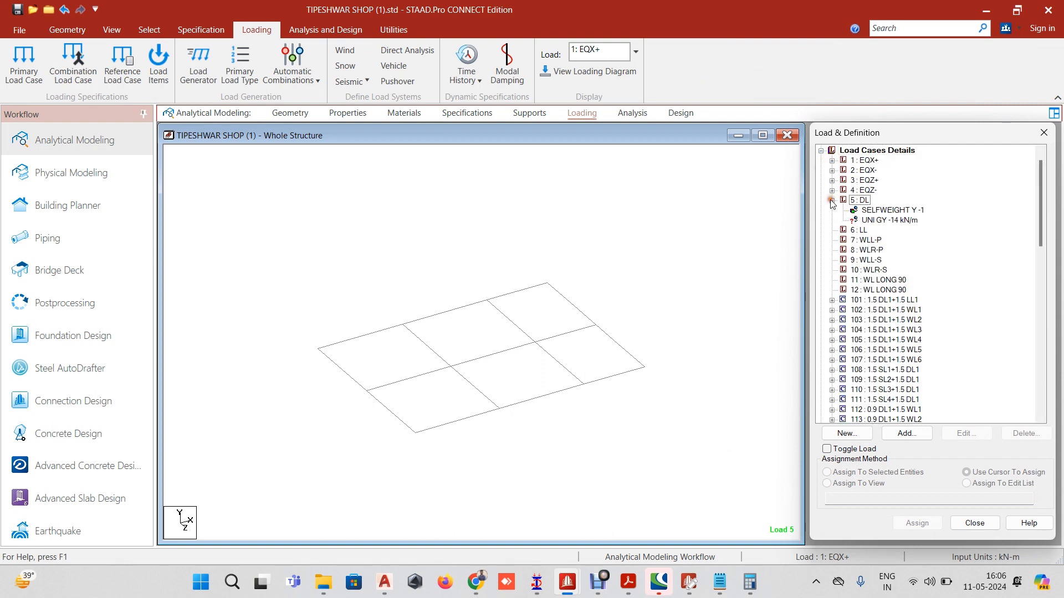
Assign the UNI GY -14 kN/m load to beams 1, 2, 5 to 7 and 14, and display the loading diagram
{"action": "left_click", "coordinate": [873, 211]}
{"action": "left_click", "coordinate": [877, 220]}
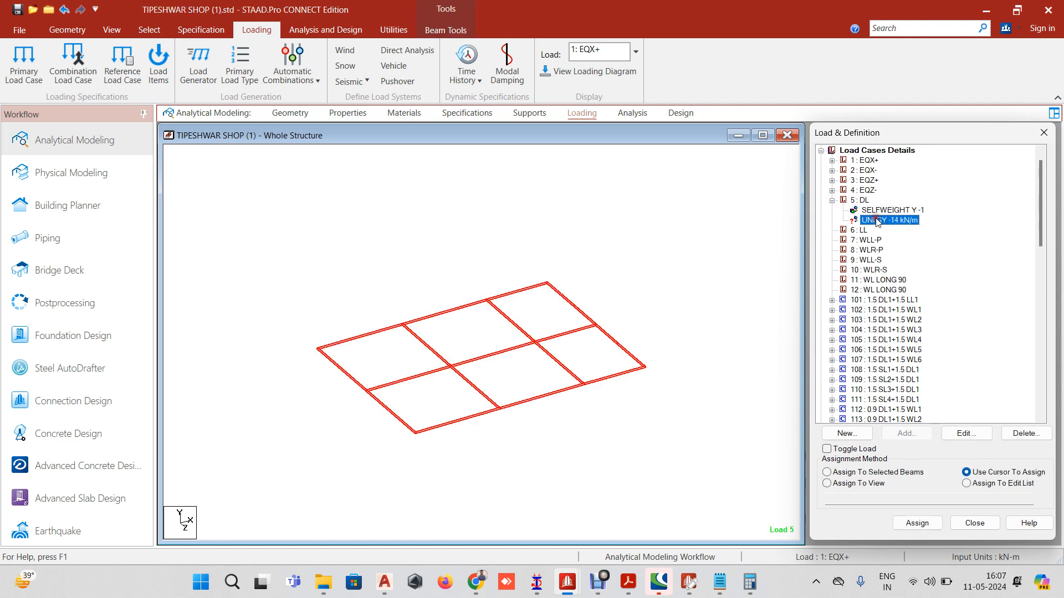
{"action": "left_click", "coordinate": [689, 239]}
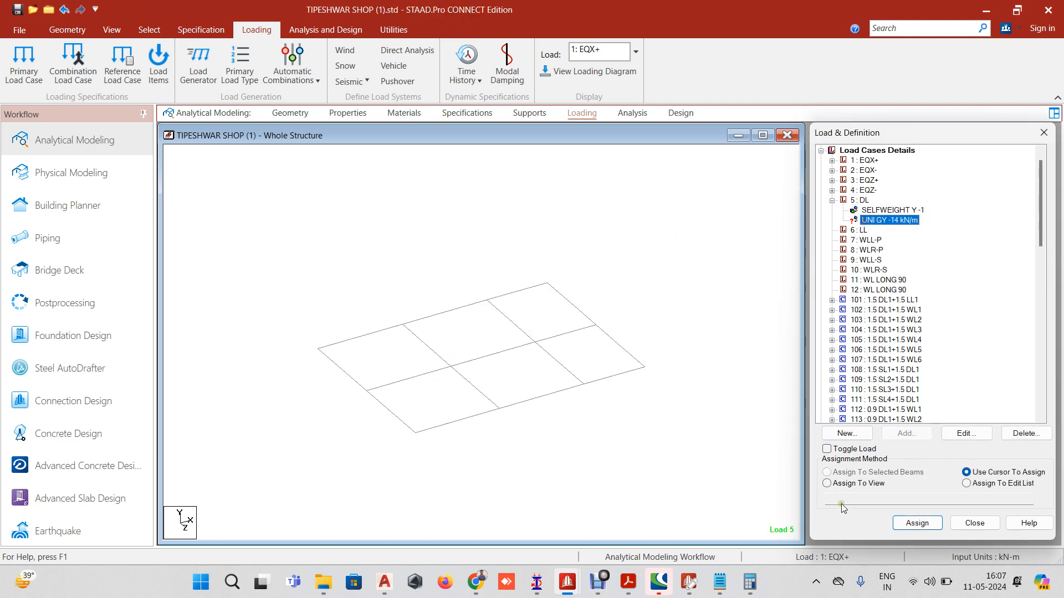
{"action": "left_click", "coordinate": [917, 523]}
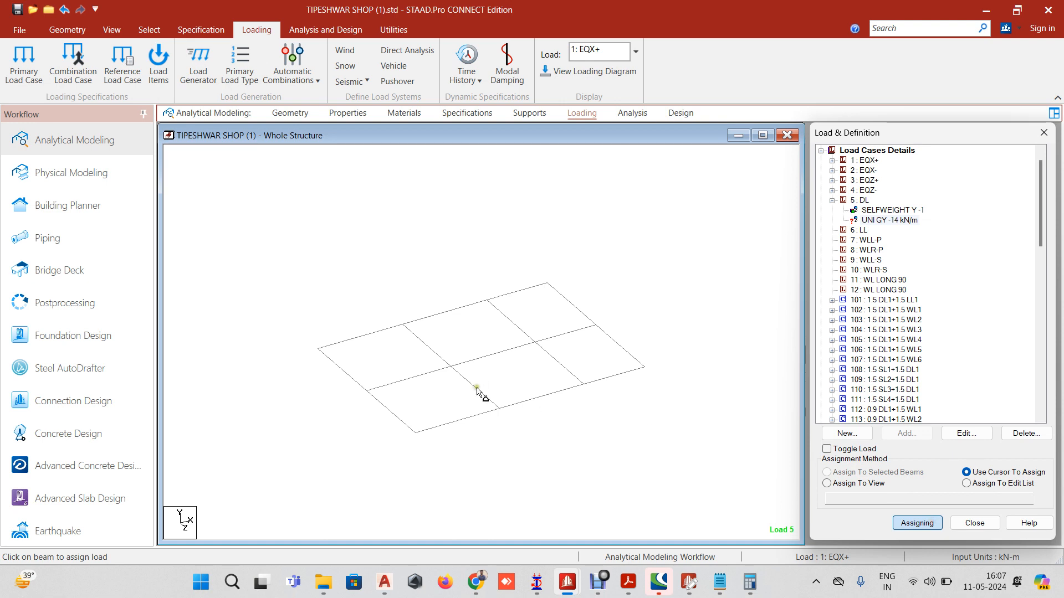
{"action": "left_click", "coordinate": [530, 408]}
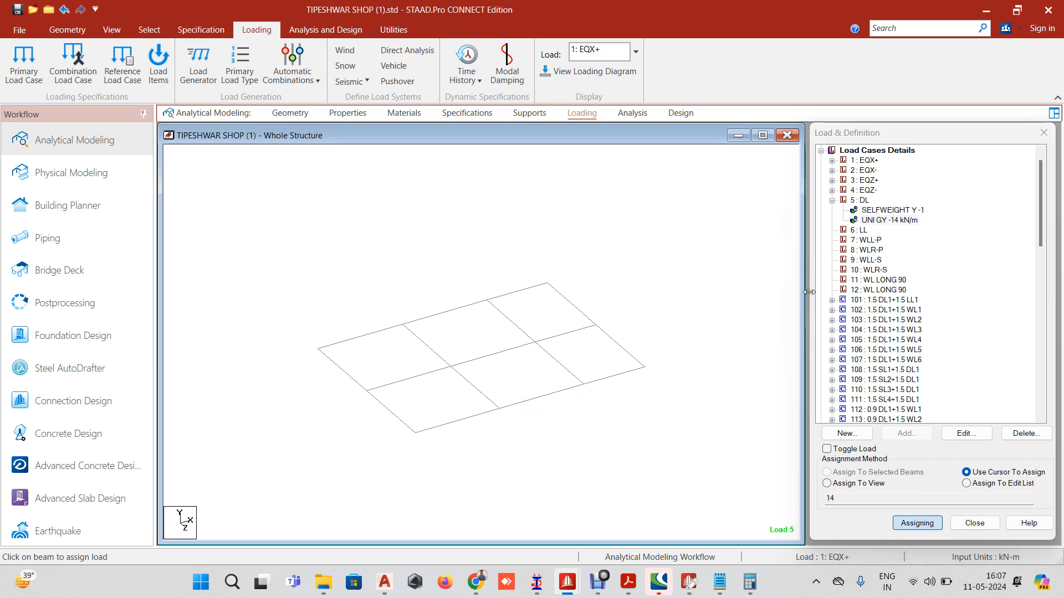
{"action": "left_click", "coordinate": [393, 414]}
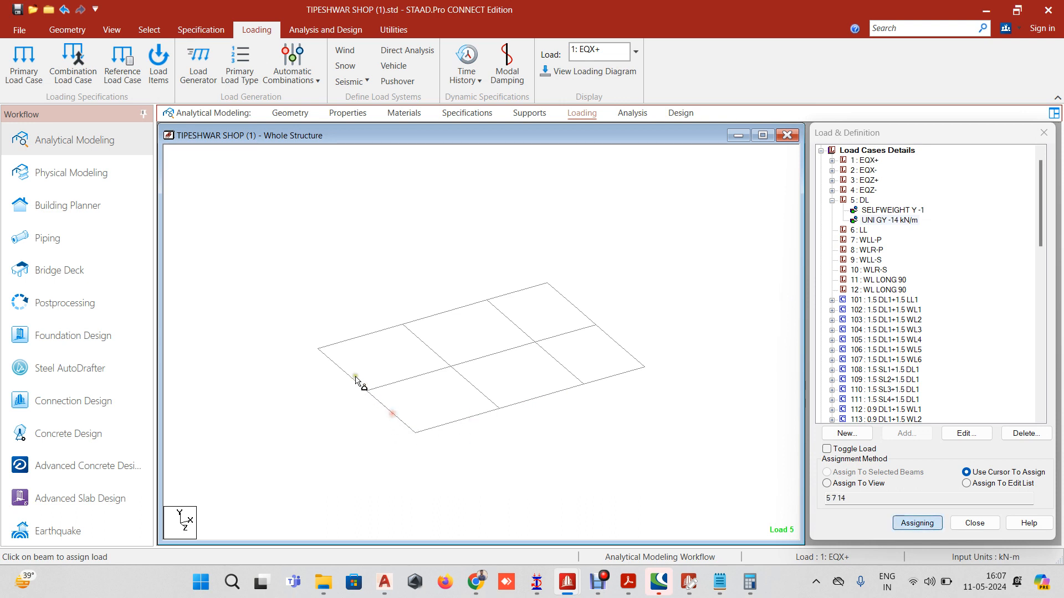
{"action": "left_click", "coordinate": [356, 337]}
{"action": "left_click", "coordinate": [441, 316]}
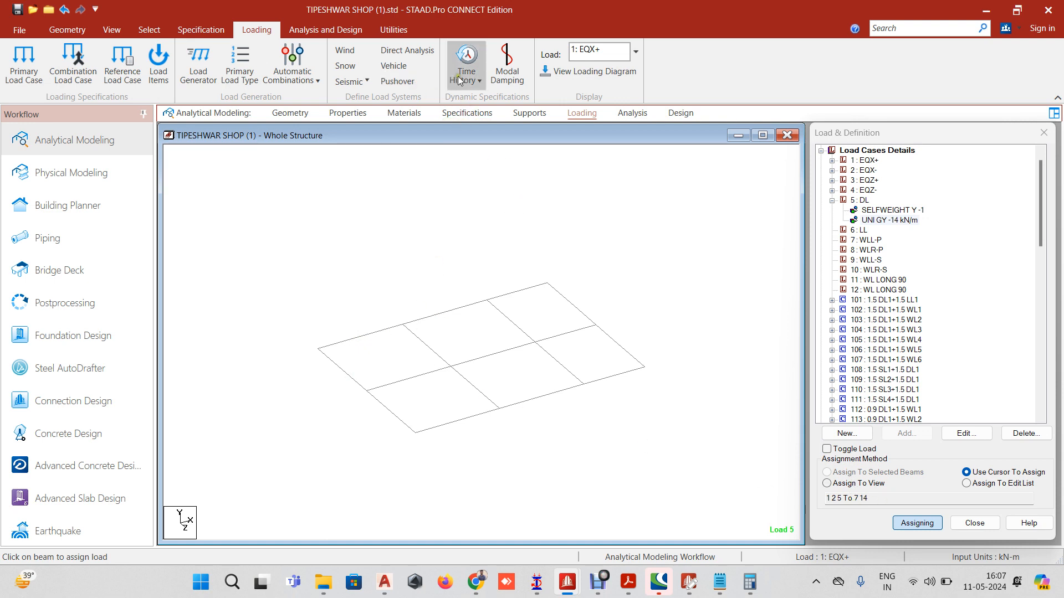
{"action": "left_click", "coordinate": [576, 72]}
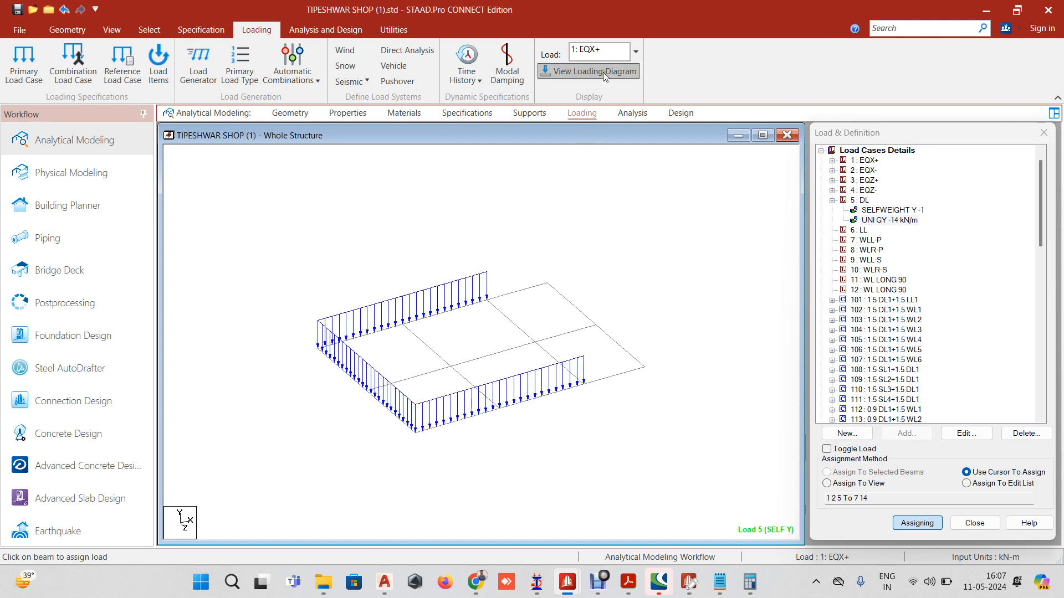
Assign the -14 kN/m load to beam 3 and remove it again using Toggle Load
{"action": "left_click", "coordinate": [525, 289]}
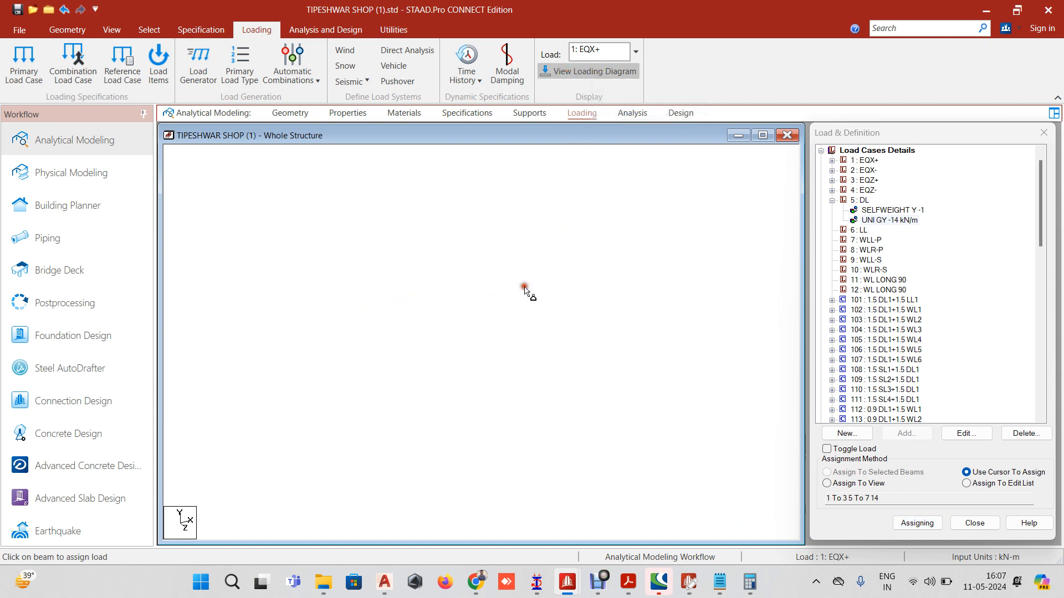
{"action": "left_click", "coordinate": [835, 450]}
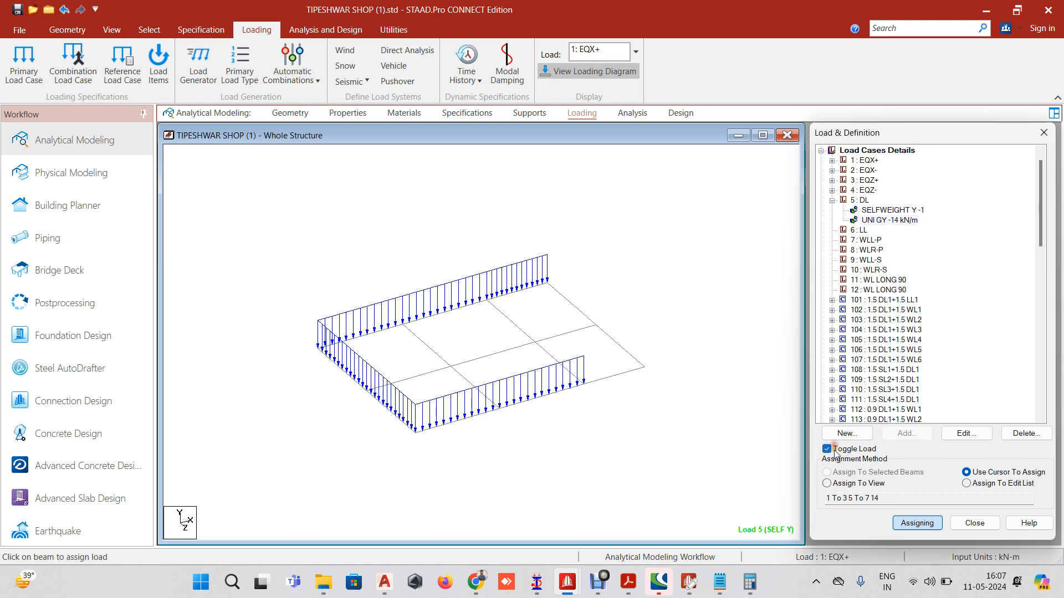
{"action": "left_click", "coordinate": [505, 289]}
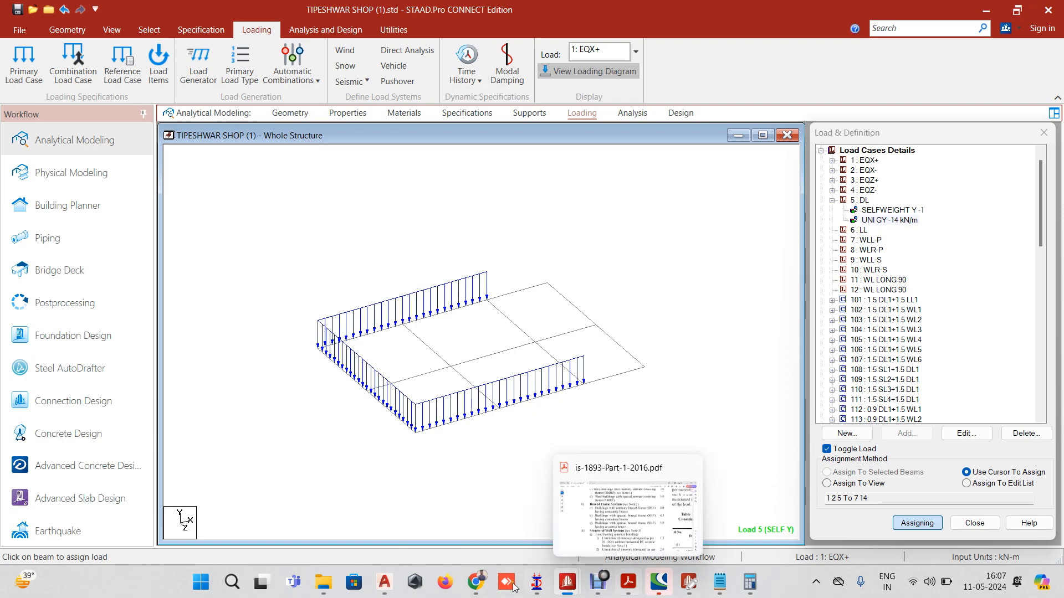
Recheck the wall layout on the souvenir shop plan in AutoCAD, and return to the STAAD.Pro model
{"action": "mouse_move", "coordinate": [397, 583]}
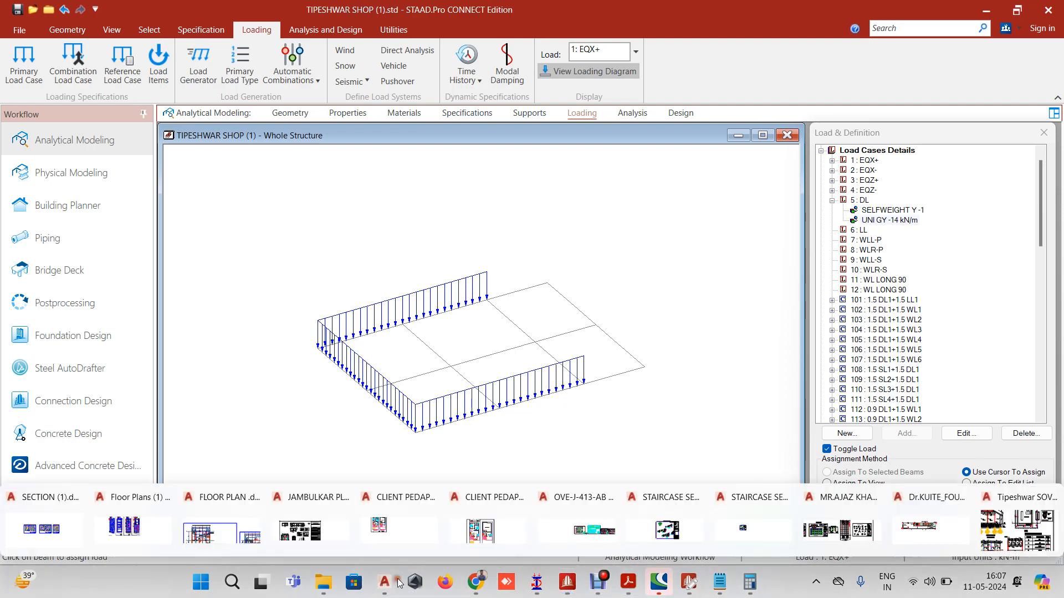
{"action": "left_click", "coordinate": [1004, 532]}
{"action": "scroll", "coordinate": [521, 324], "scroll_direction": "up", "scroll_amount": 3}
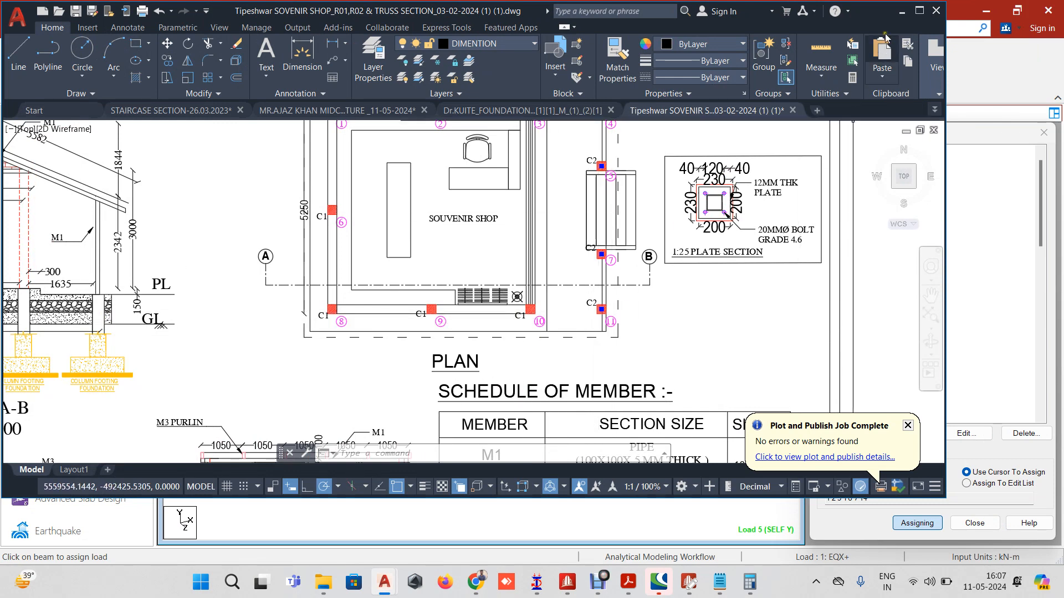
{"action": "left_click", "coordinate": [901, 11]}
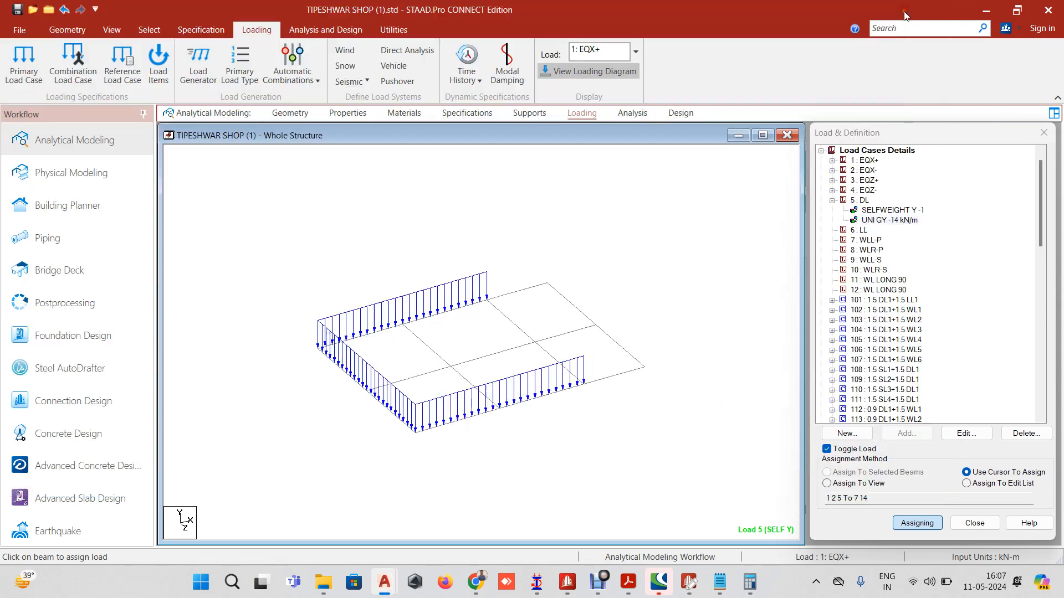
Display the whole structure and review the SELFWEIGHT Y -1 and UNI GY -14 kN/m assignments of load case 5: DL
{"action": "left_click", "coordinate": [858, 231]}
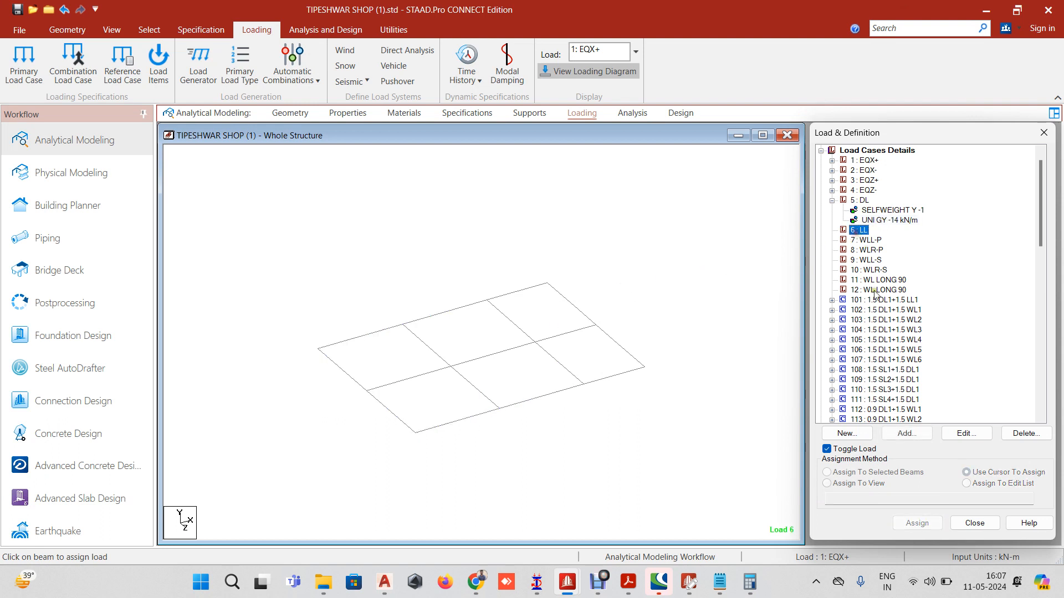
{"action": "left_click", "coordinate": [111, 30]}
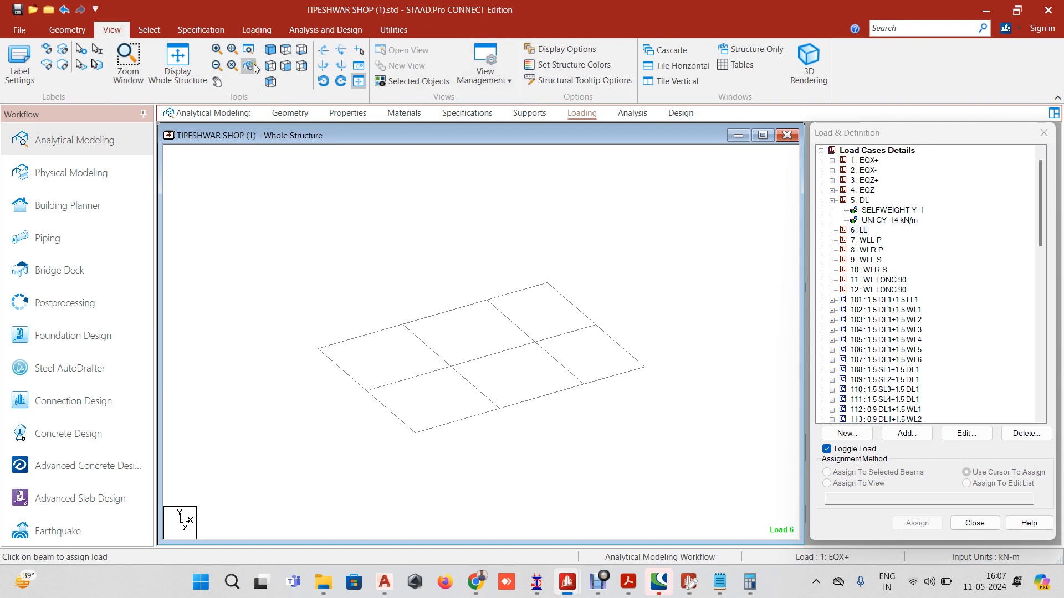
{"action": "left_click", "coordinate": [178, 61]}
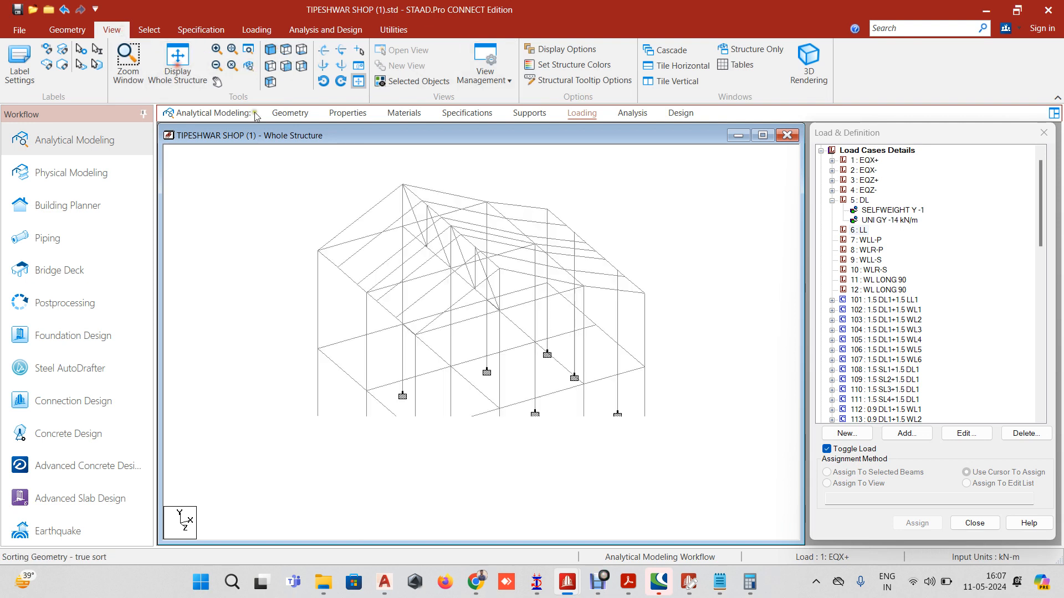
{"action": "left_click", "coordinate": [888, 220]}
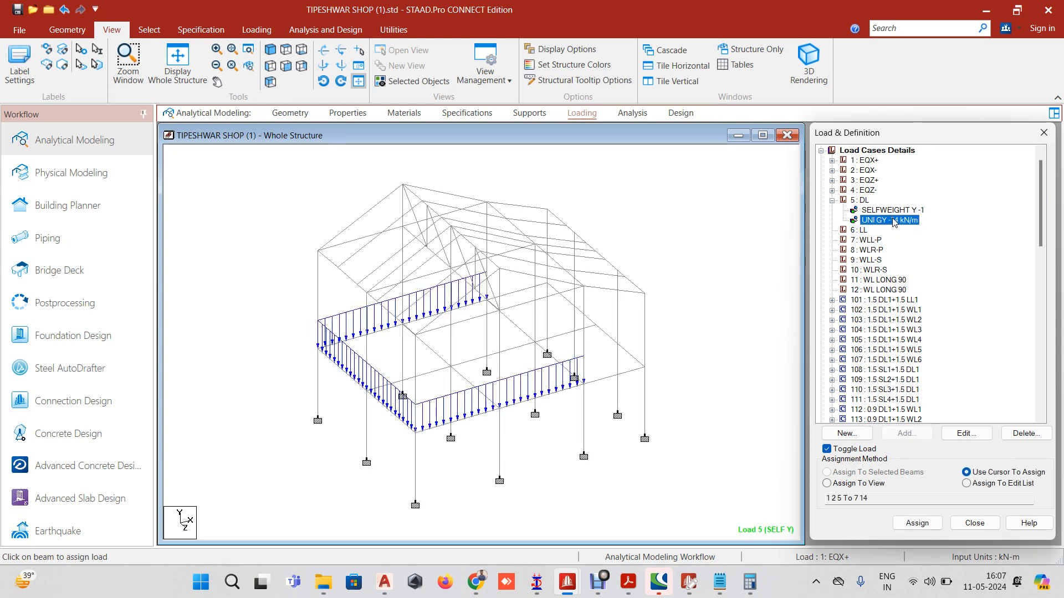
{"action": "left_click", "coordinate": [892, 210]}
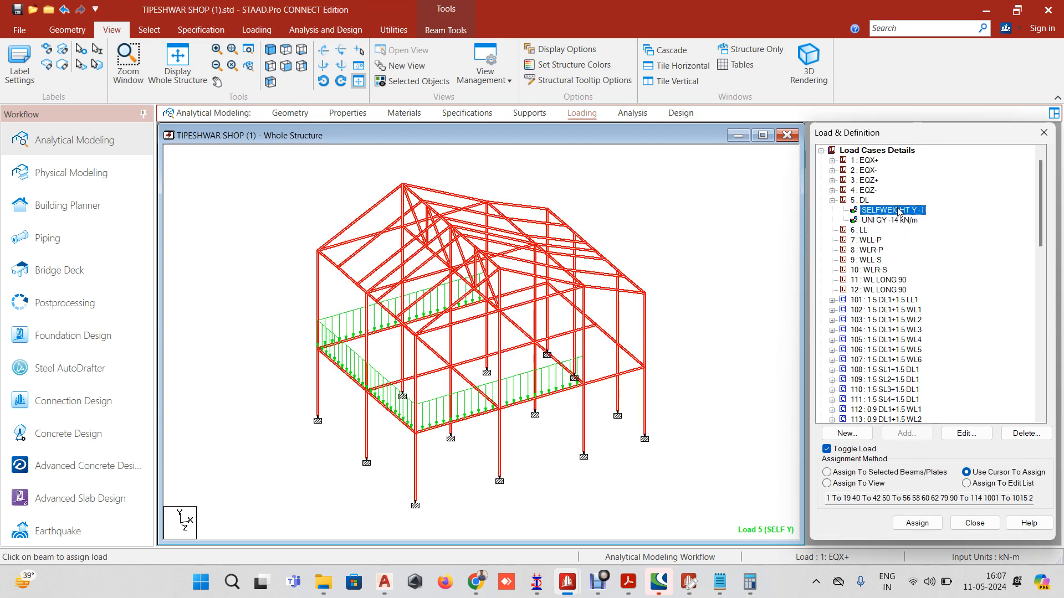
{"action": "left_click", "coordinate": [899, 220]}
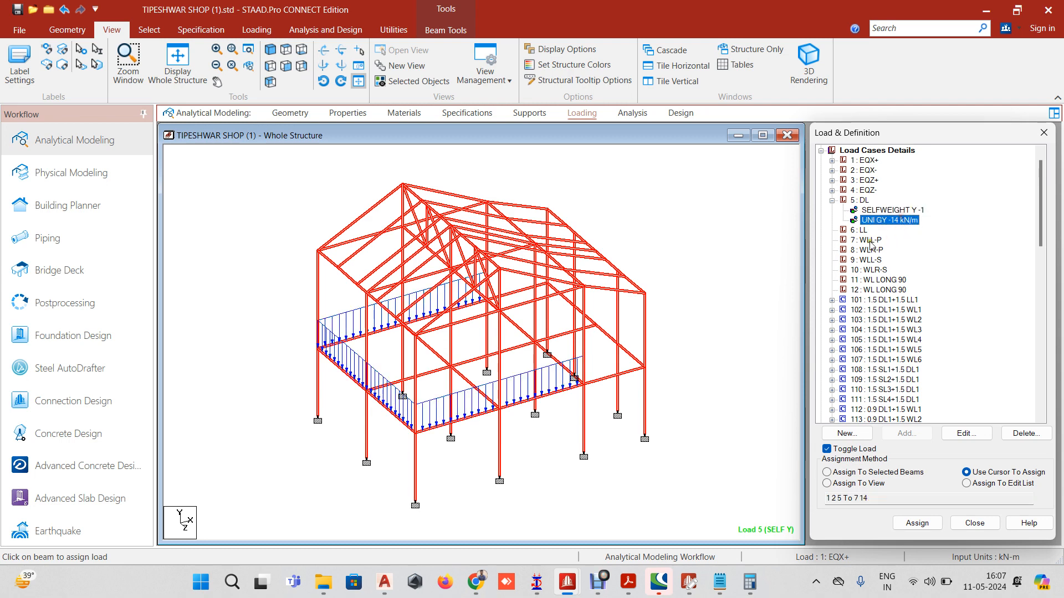
Select load case 6: LL, clear the beam selection, and switch to the loading definitions of the reference steel shed model in STAAD.Pro
{"action": "left_click", "coordinate": [860, 230]}
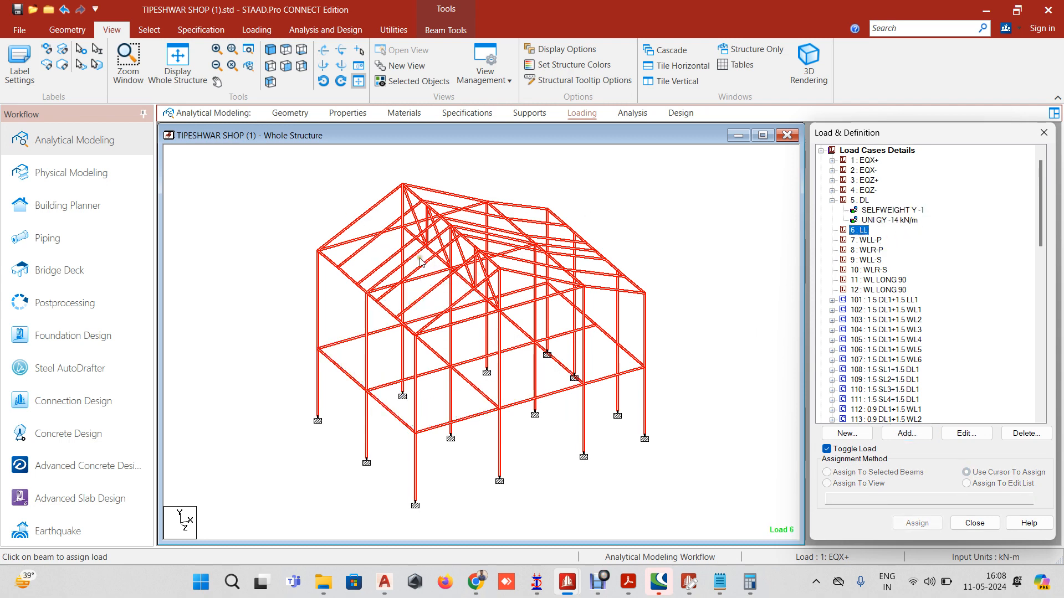
{"action": "left_click", "coordinate": [696, 177]}
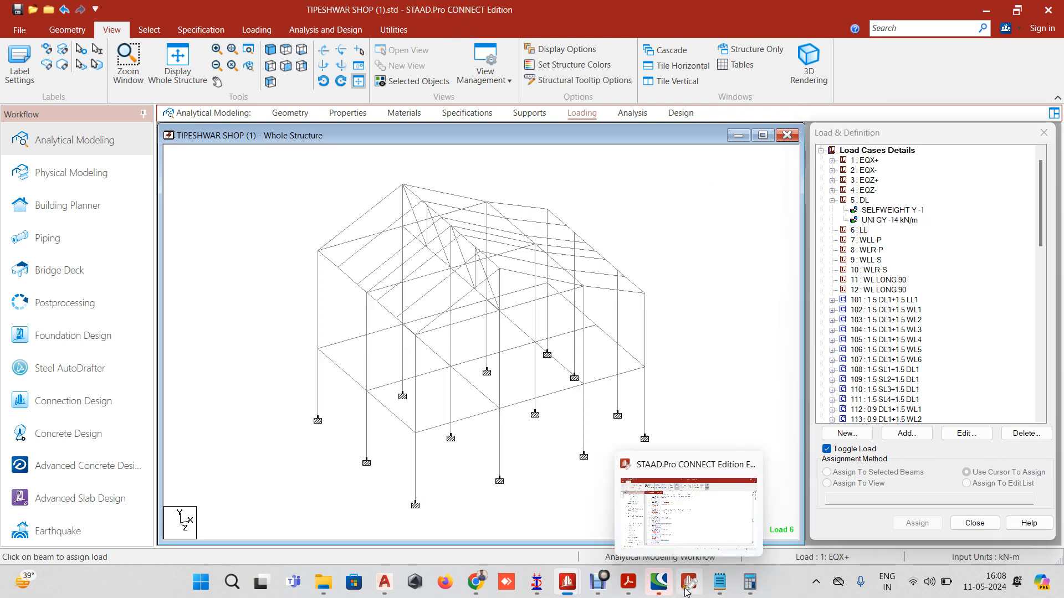
{"action": "mouse_move", "coordinate": [571, 587]}
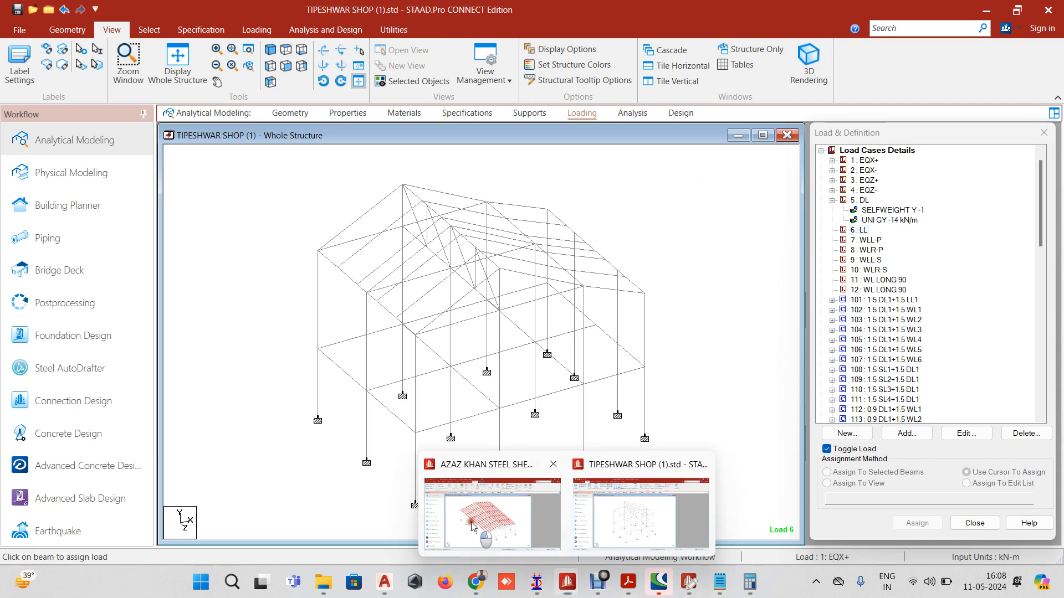
{"action": "left_click", "coordinate": [487, 507]}
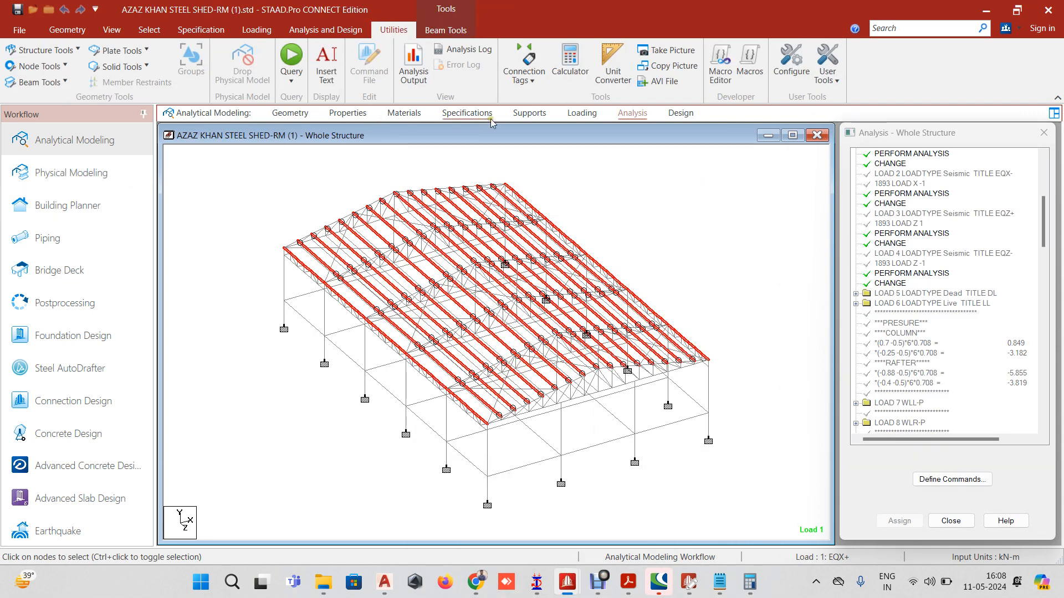
{"action": "left_click", "coordinate": [586, 115]}
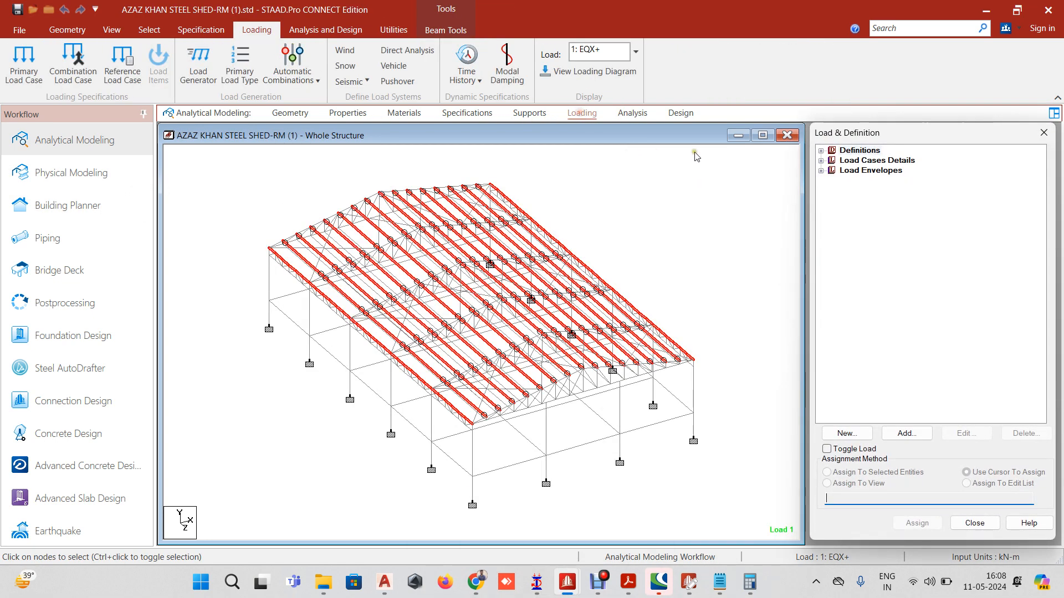
Expand load case 5: DL under Load Cases Details, check the UNI GY -0.25 kN/m assignment, and clear the beam selection
{"action": "left_click", "coordinate": [821, 161]}
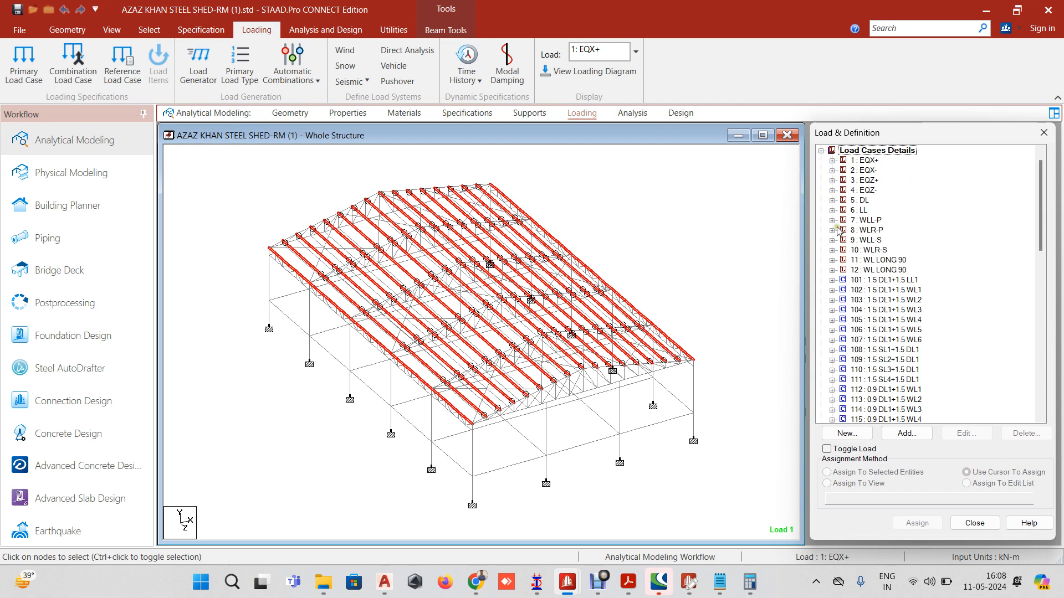
{"action": "left_click", "coordinate": [833, 200]}
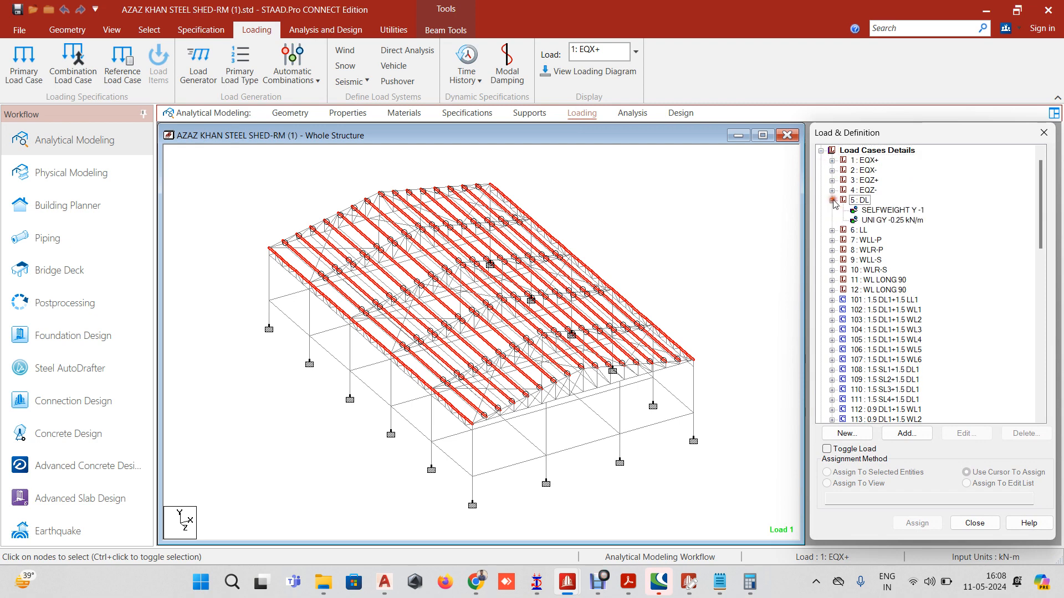
{"action": "left_click", "coordinate": [883, 221]}
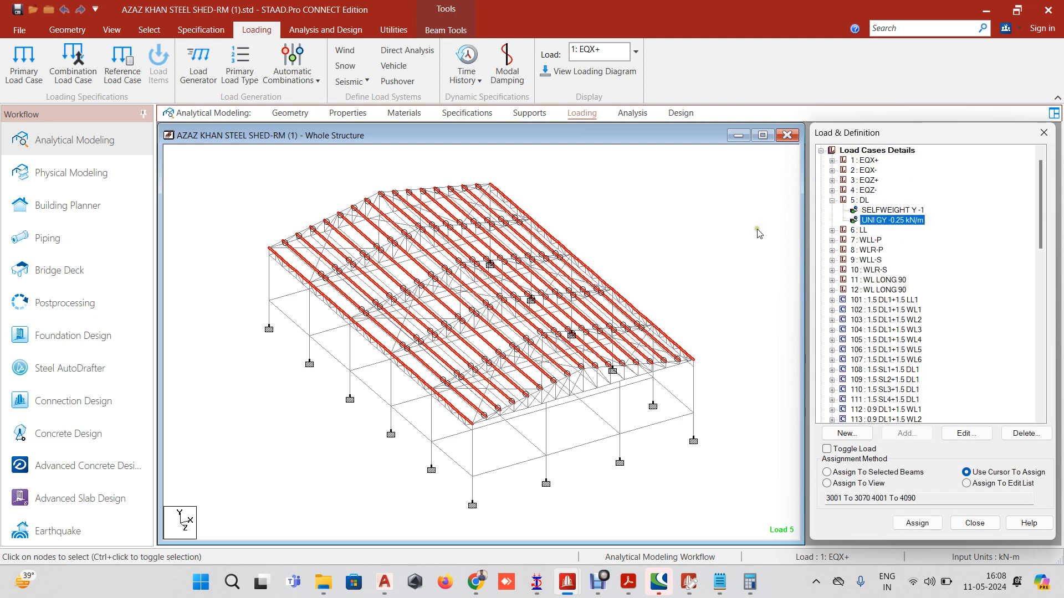
{"action": "left_click", "coordinate": [737, 220]}
{"action": "left_click", "coordinate": [911, 224]}
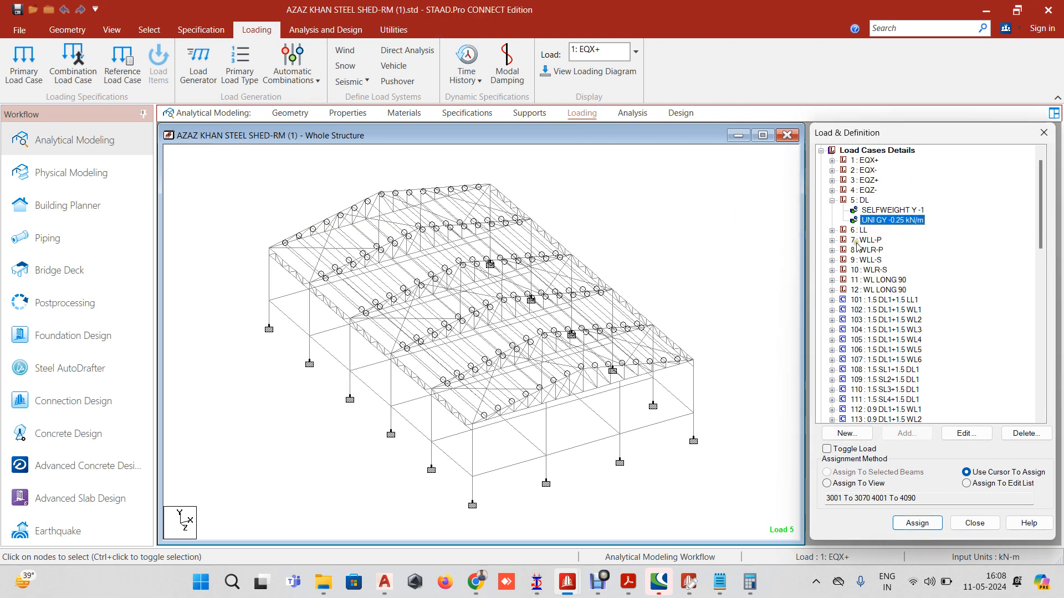
Expand load case 6: LL and compare the member assignments of its UNI GY -0.9375 kN/m and -0.468 kN/m loads
{"action": "left_click", "coordinate": [832, 230]}
{"action": "left_click", "coordinate": [885, 240]}
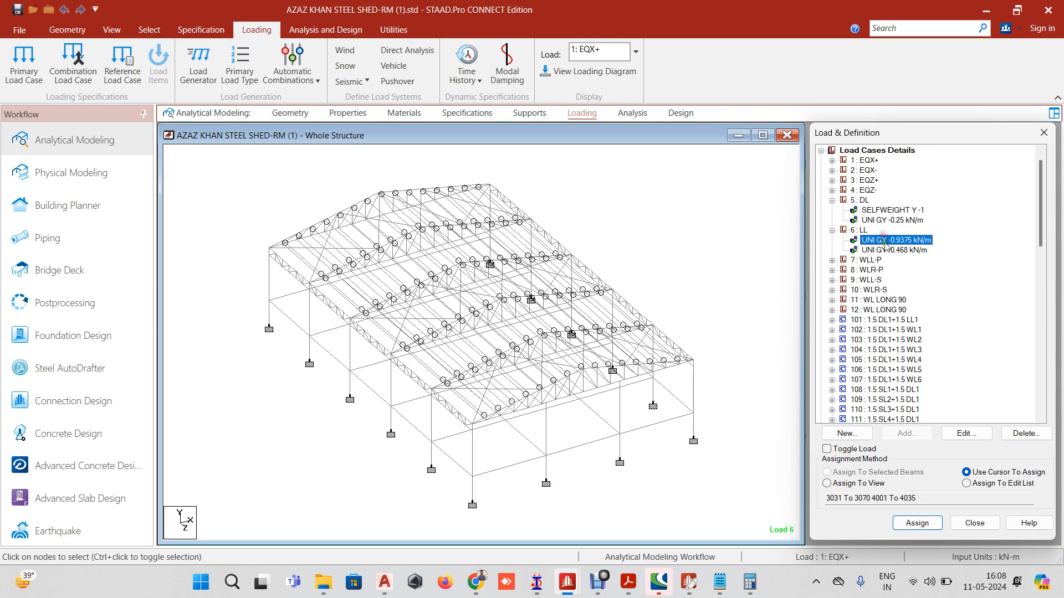
{"action": "left_click", "coordinate": [887, 251]}
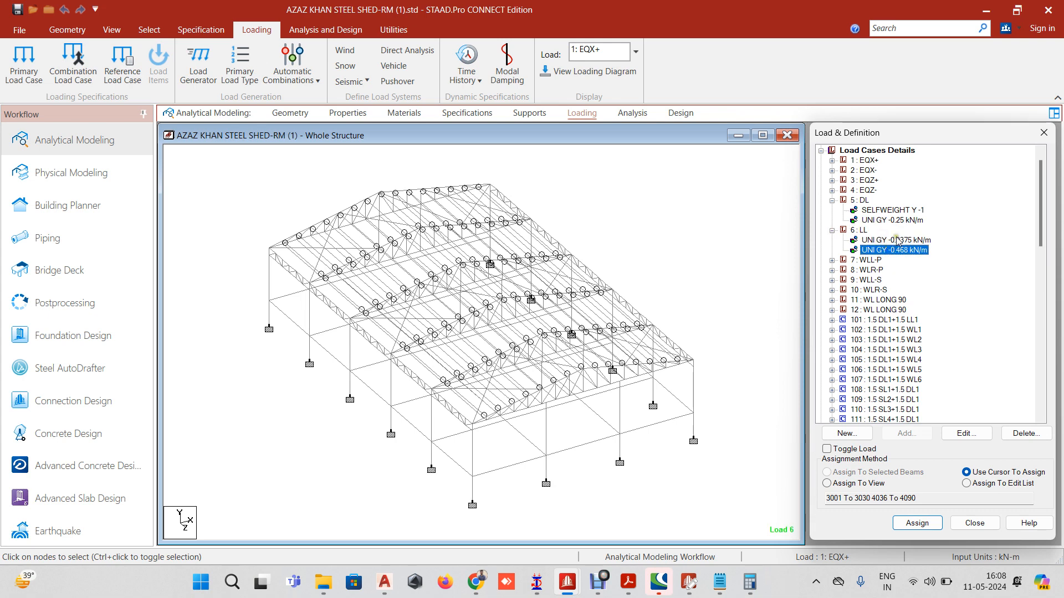
{"action": "left_click", "coordinate": [898, 240]}
{"action": "left_click", "coordinate": [900, 251]}
{"action": "left_click", "coordinate": [903, 240]}
{"action": "left_click", "coordinate": [901, 250]}
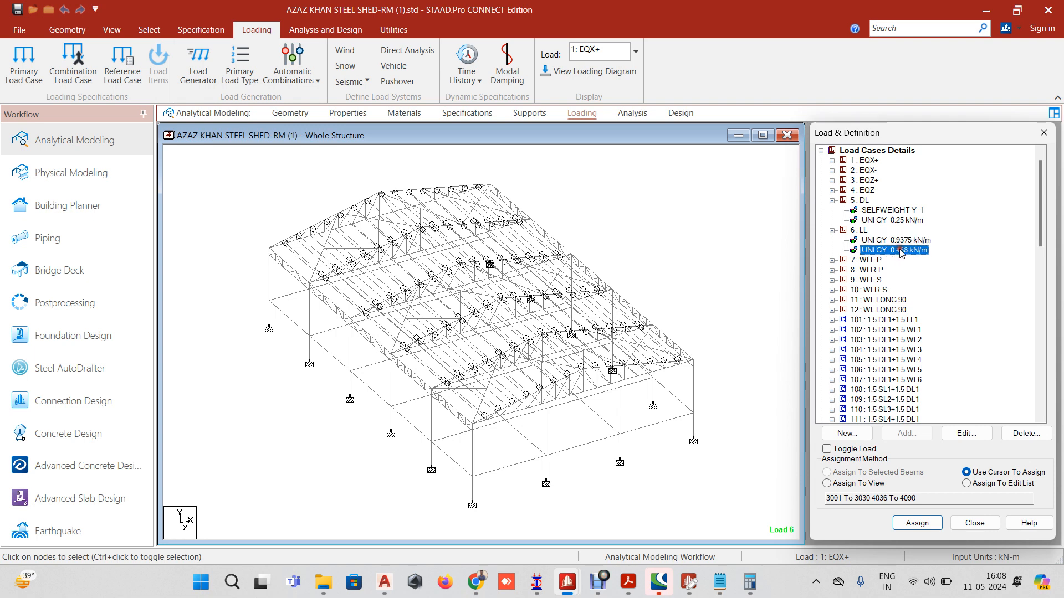
{"action": "left_click", "coordinate": [901, 240]}
Inspect the Uniform Force definitions of both live loads and the full member list of the -0.468 kN/m load, leaving them unedited
{"action": "double_click", "coordinate": [880, 240]}
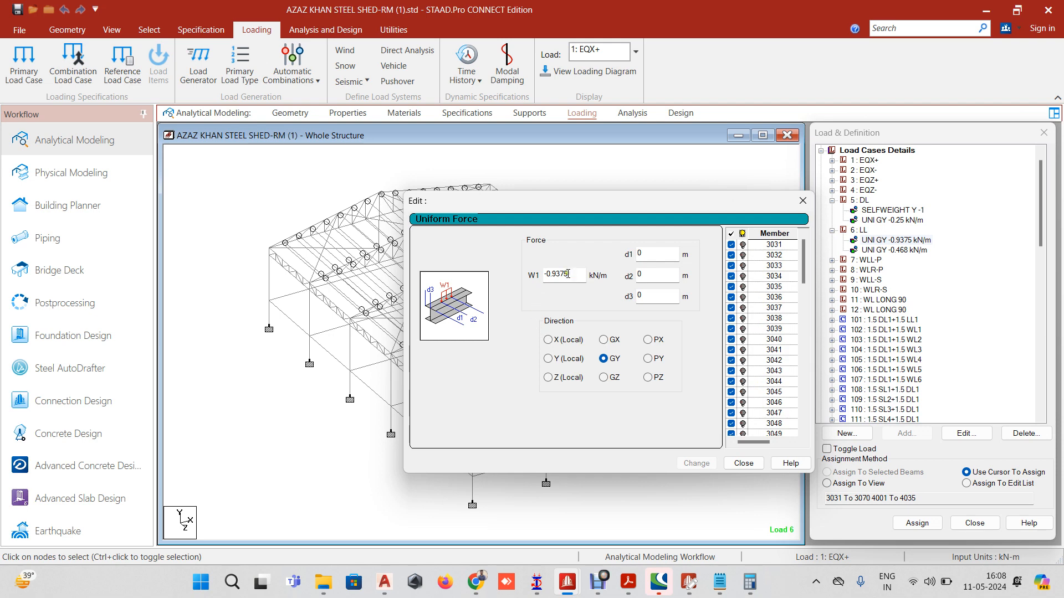
{"action": "left_click", "coordinate": [803, 201]}
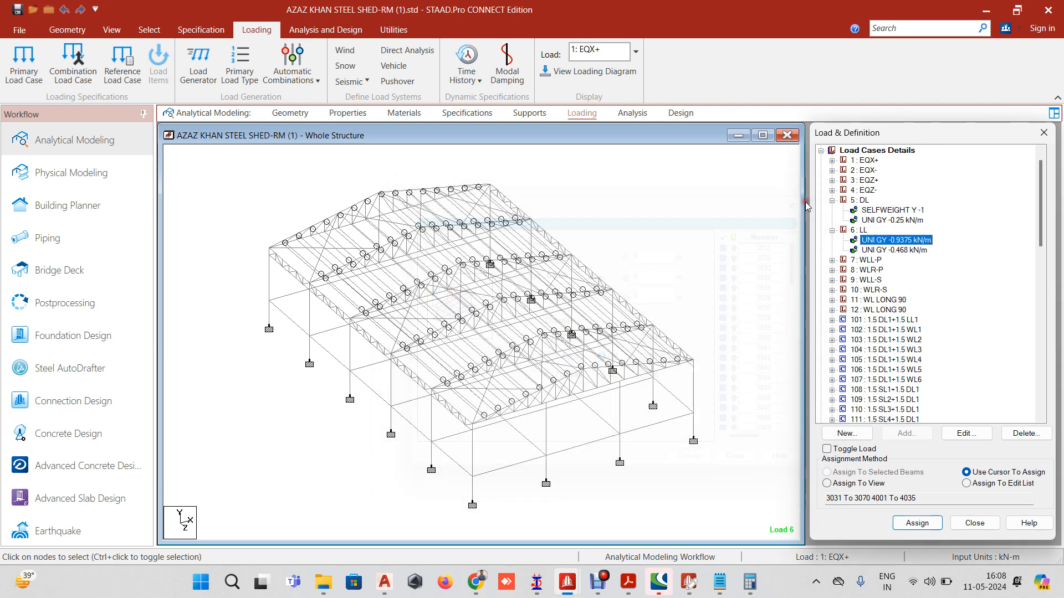
{"action": "double_click", "coordinate": [895, 250]}
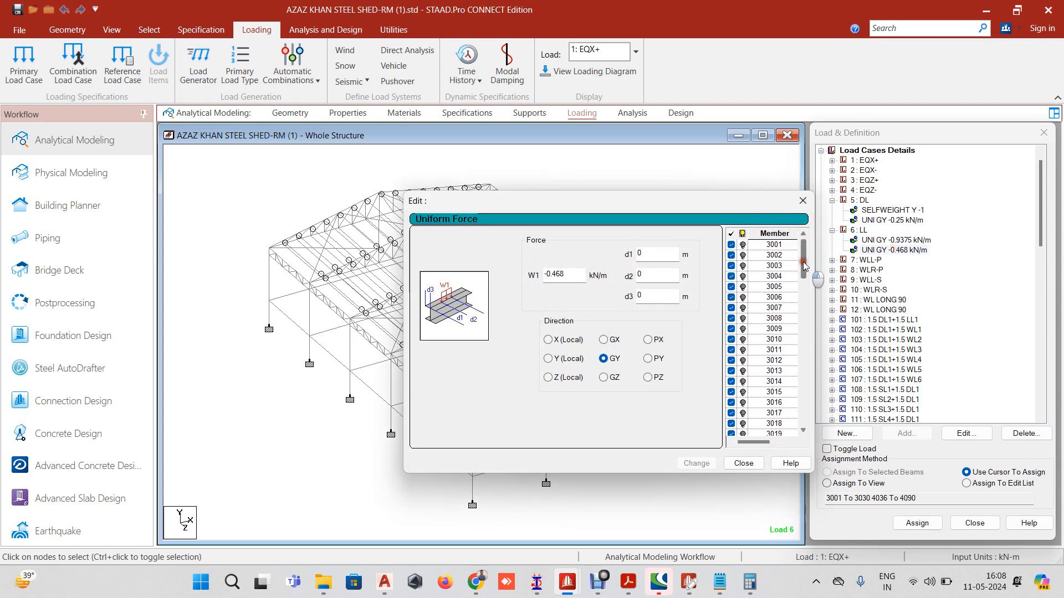
{"action": "left_click_drag", "start_coordinate": [805, 266], "coordinate": [803, 427]}
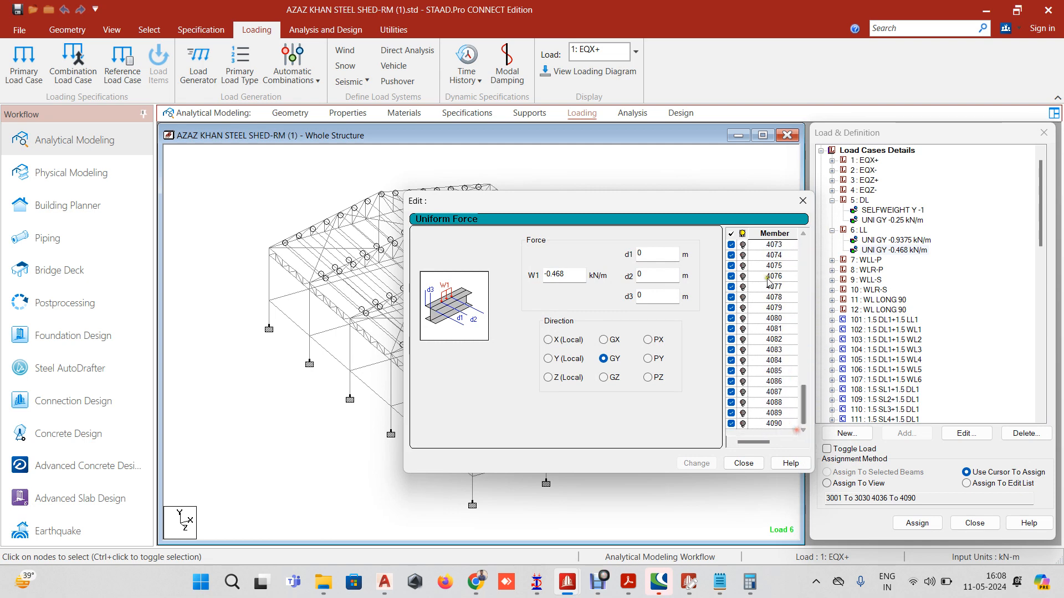
{"action": "left_click", "coordinate": [803, 201]}
Recheck both live load assignments, reviewing the -0.468 kN/m Uniform Force definition and the roof members in a closer view
{"action": "left_click", "coordinate": [895, 240]}
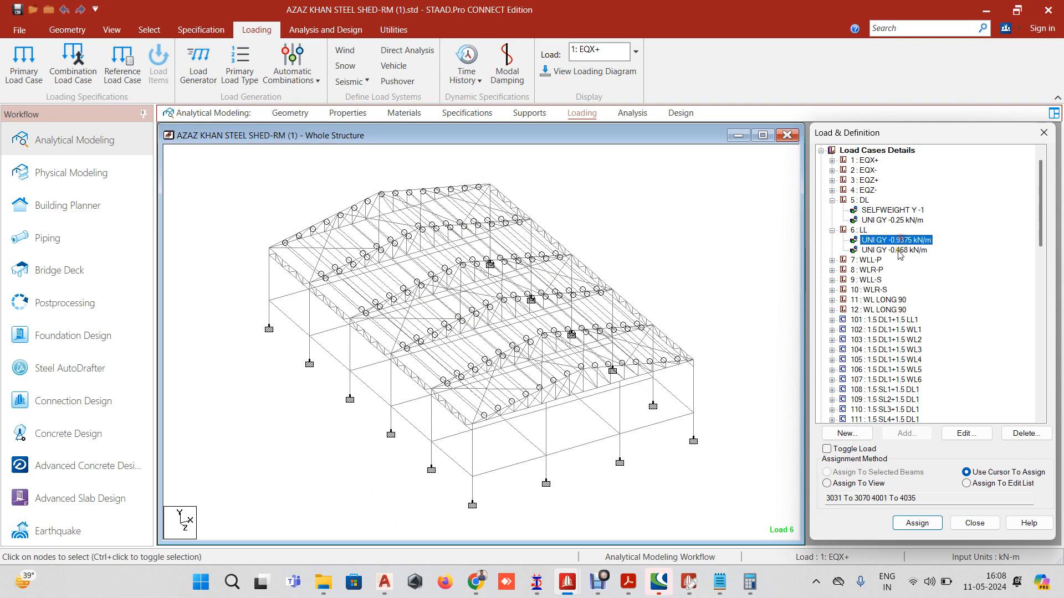
{"action": "left_click", "coordinate": [899, 252]}
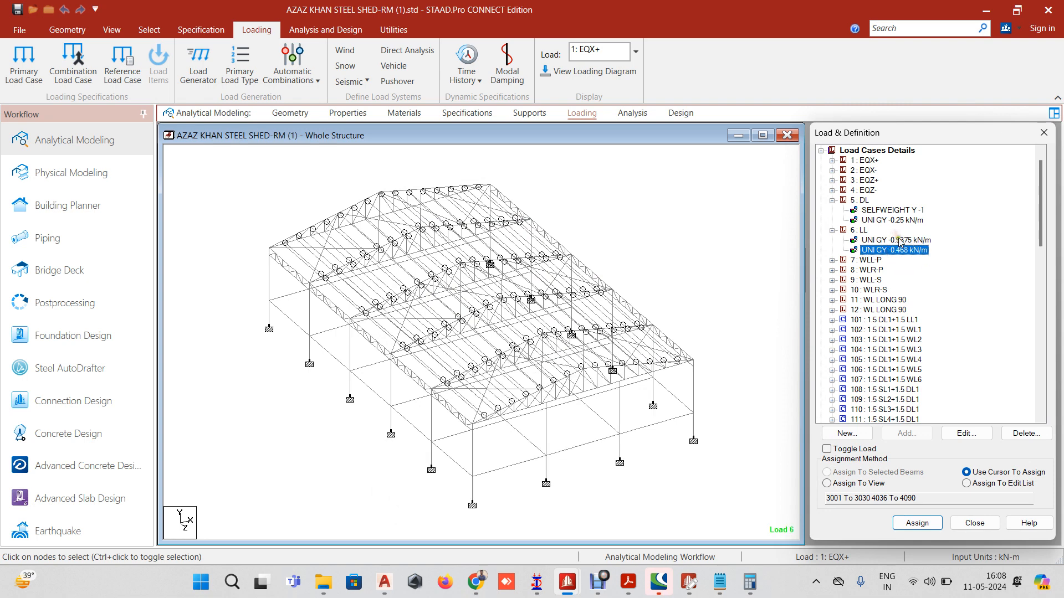
{"action": "left_click", "coordinate": [898, 242]}
{"action": "double_click", "coordinate": [898, 250]}
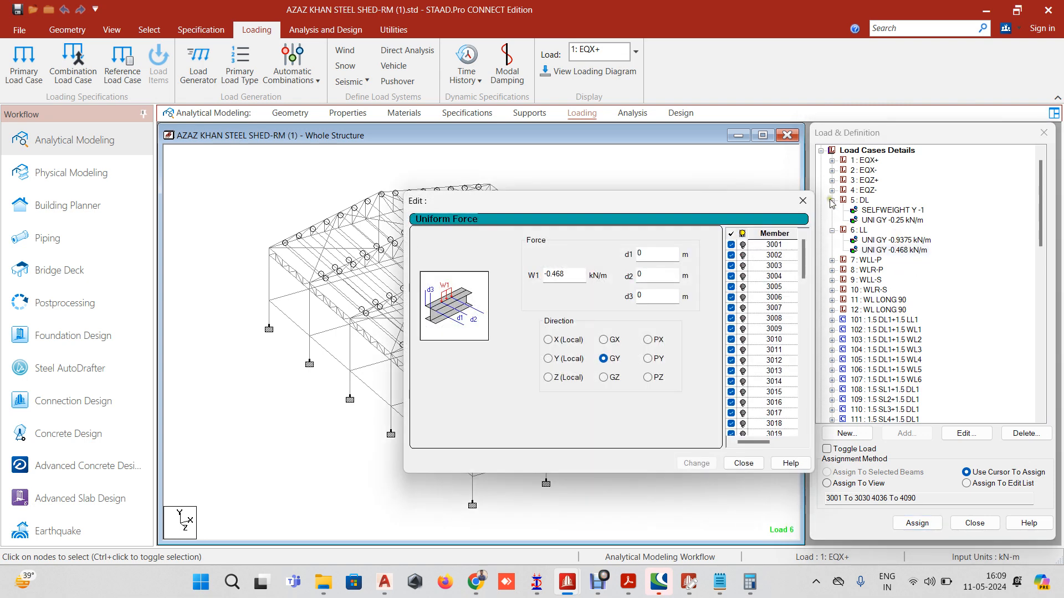
{"action": "left_click", "coordinate": [803, 200]}
{"action": "left_click", "coordinate": [887, 250]}
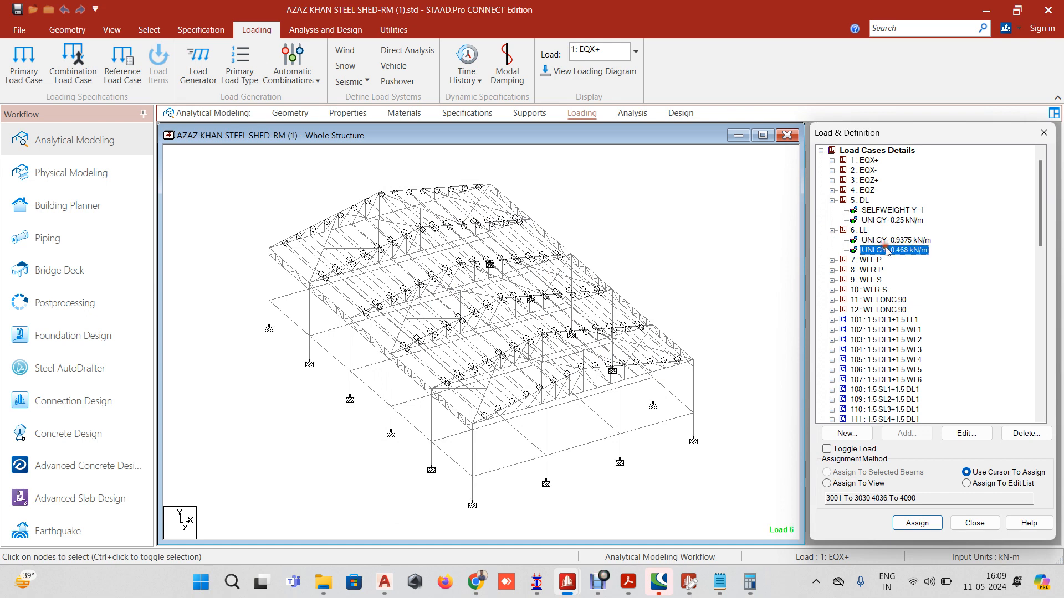
{"action": "left_click", "coordinate": [886, 251]}
{"action": "scroll", "coordinate": [387, 262], "scroll_direction": "up", "scroll_amount": 3}
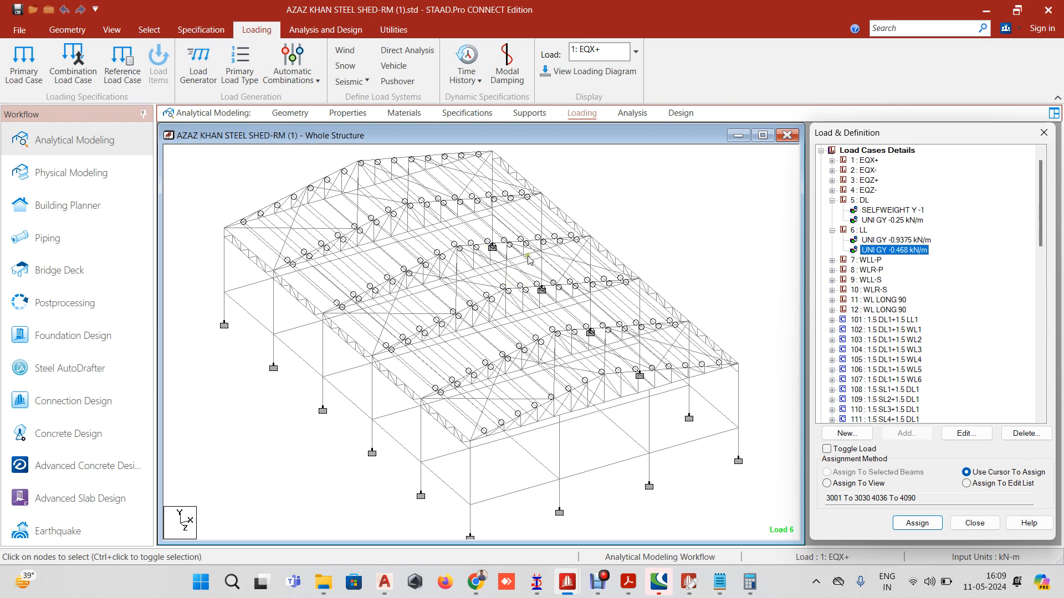
{"action": "left_click", "coordinate": [896, 241]}
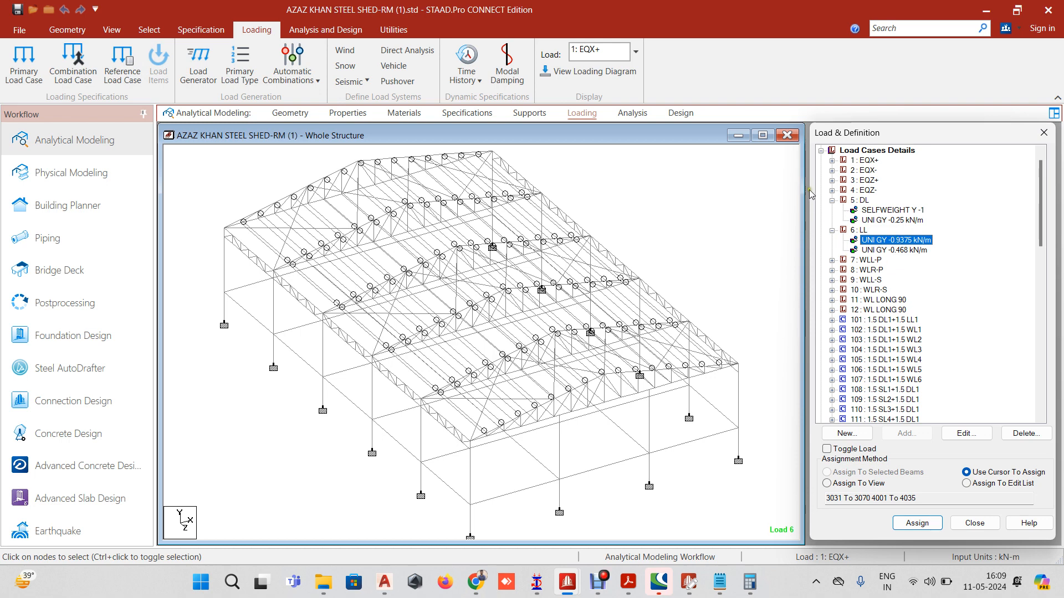
Switch to the steel shed's command file in the STAAD.Pro Editor and examine the LOAD 5 to LOAD 8 commands, including the wind calculation comments
{"action": "left_click", "coordinate": [315, 31]}
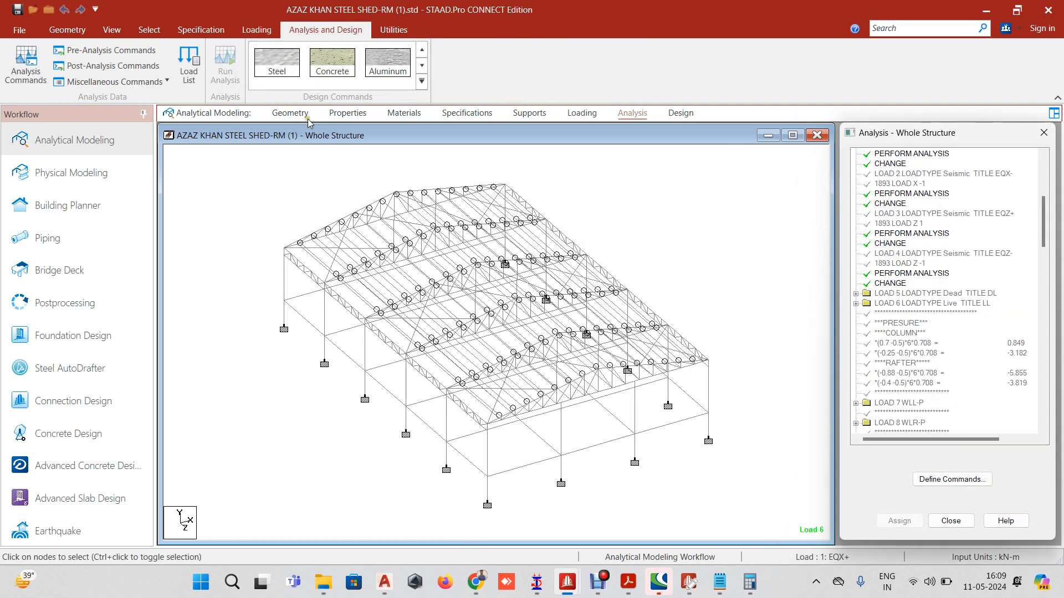
{"action": "left_click", "coordinate": [391, 33]}
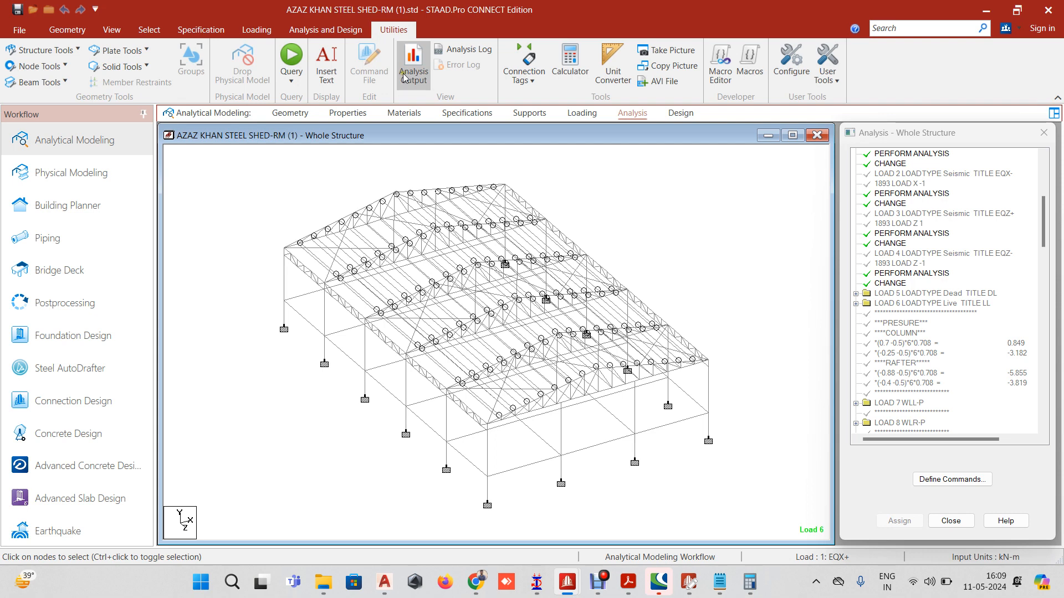
{"action": "left_click", "coordinate": [690, 583]}
{"action": "scroll", "coordinate": [344, 320], "scroll_direction": "down", "scroll_amount": 10}
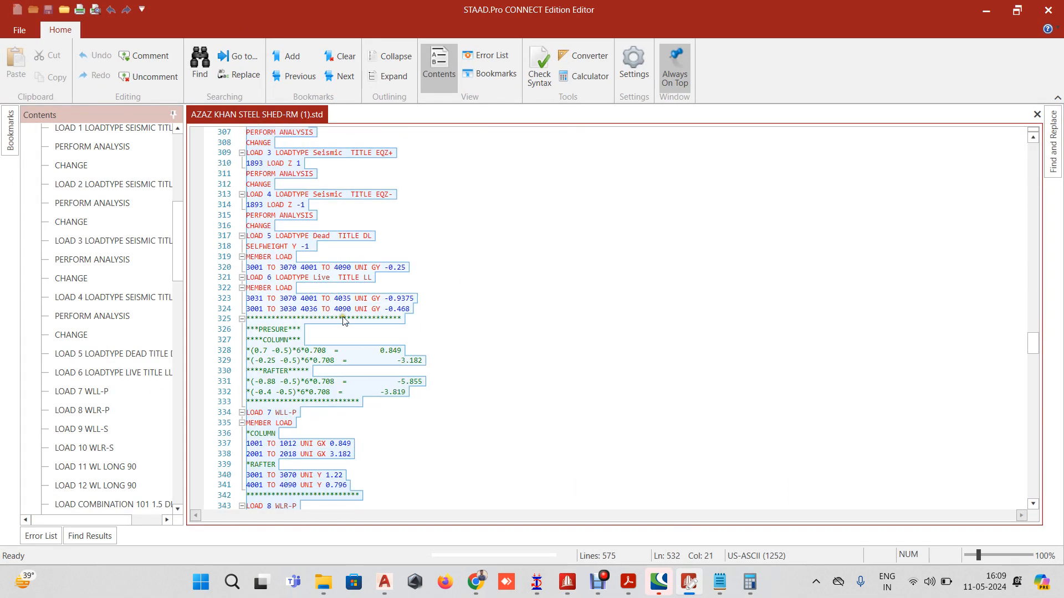
{"action": "scroll", "coordinate": [343, 320], "scroll_direction": "down", "scroll_amount": 3}
{"action": "scroll", "coordinate": [323, 371], "scroll_direction": "down", "scroll_amount": 2}
{"action": "scroll", "coordinate": [318, 371], "scroll_direction": "up", "scroll_amount": 4}
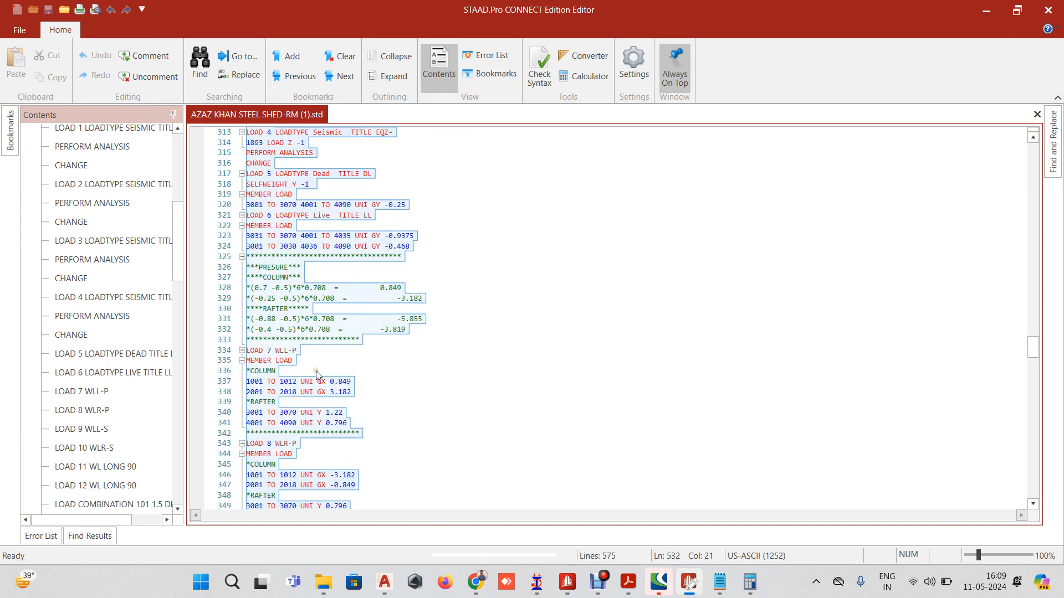
{"action": "left_click", "coordinate": [373, 248]}
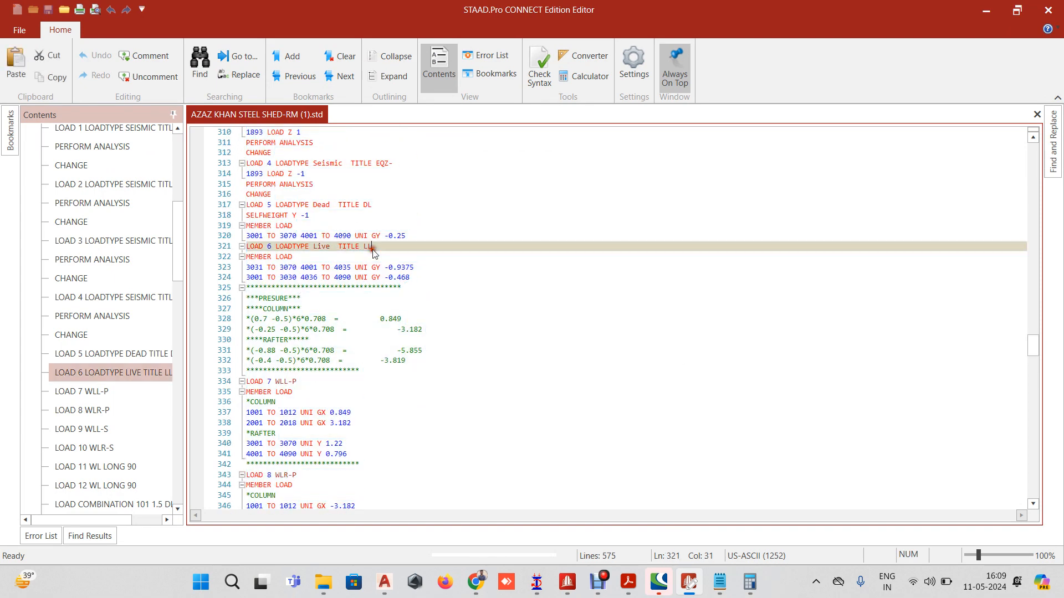
{"action": "scroll", "coordinate": [328, 293], "scroll_direction": "up", "scroll_amount": 2}
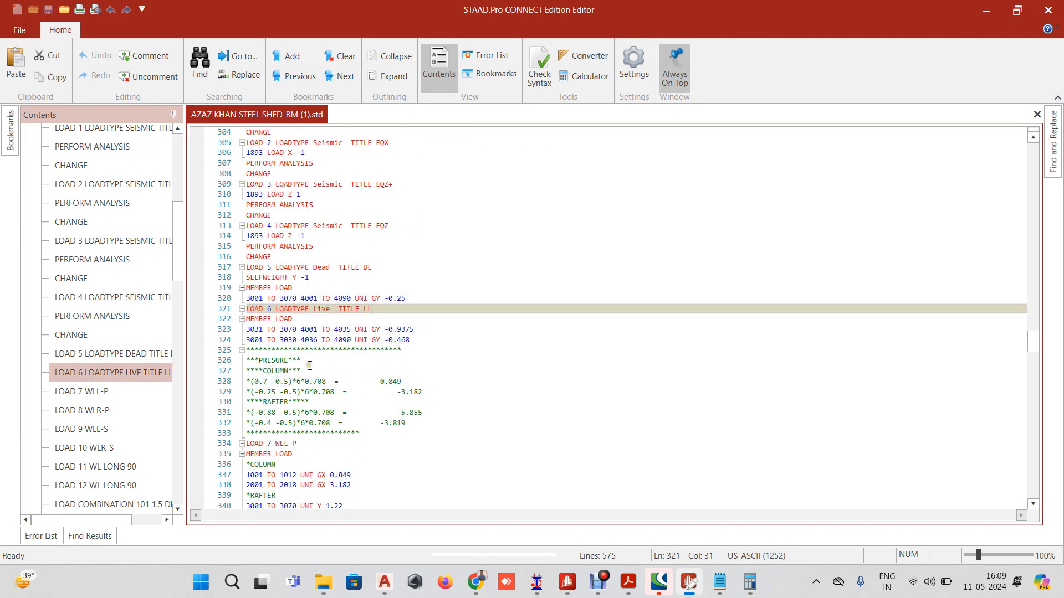
{"action": "scroll", "coordinate": [360, 349], "scroll_direction": "down", "scroll_amount": 1}
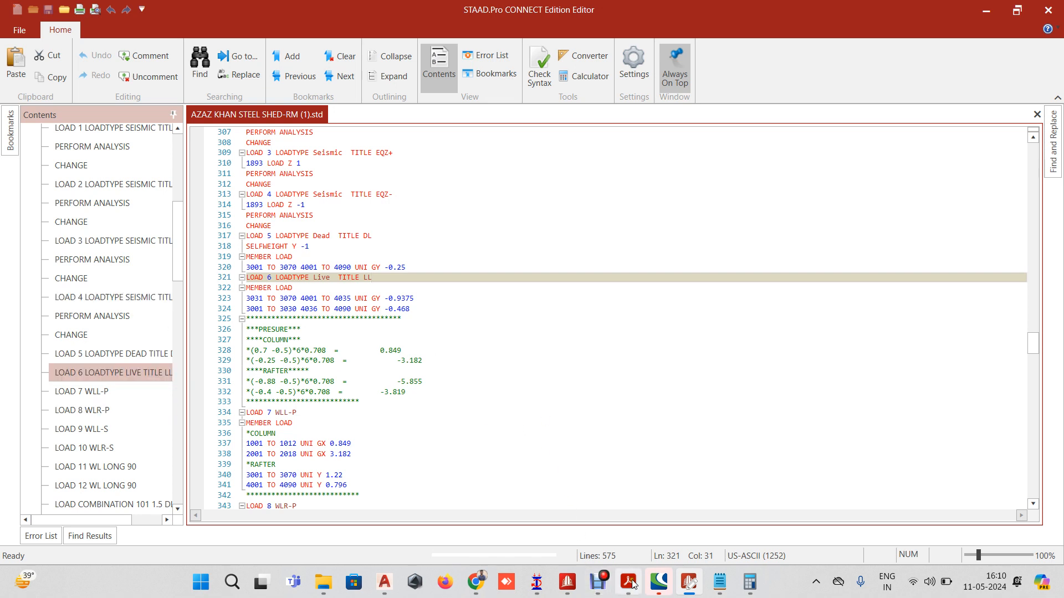
Switch to File Explorer and open the construction project folder on drive D
{"action": "mouse_move", "coordinate": [688, 582]}
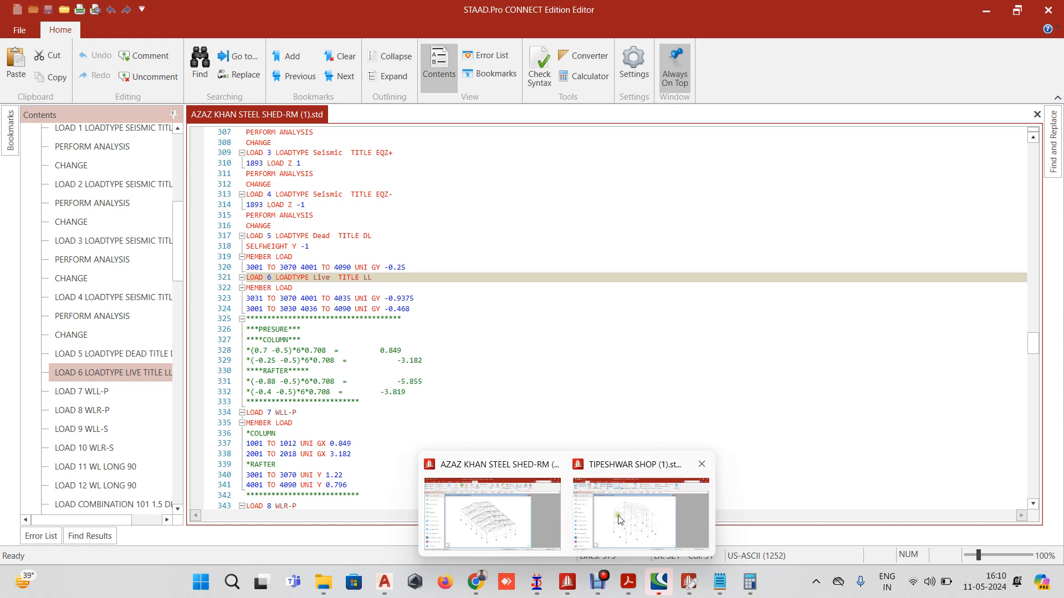
{"action": "mouse_move", "coordinate": [546, 507]}
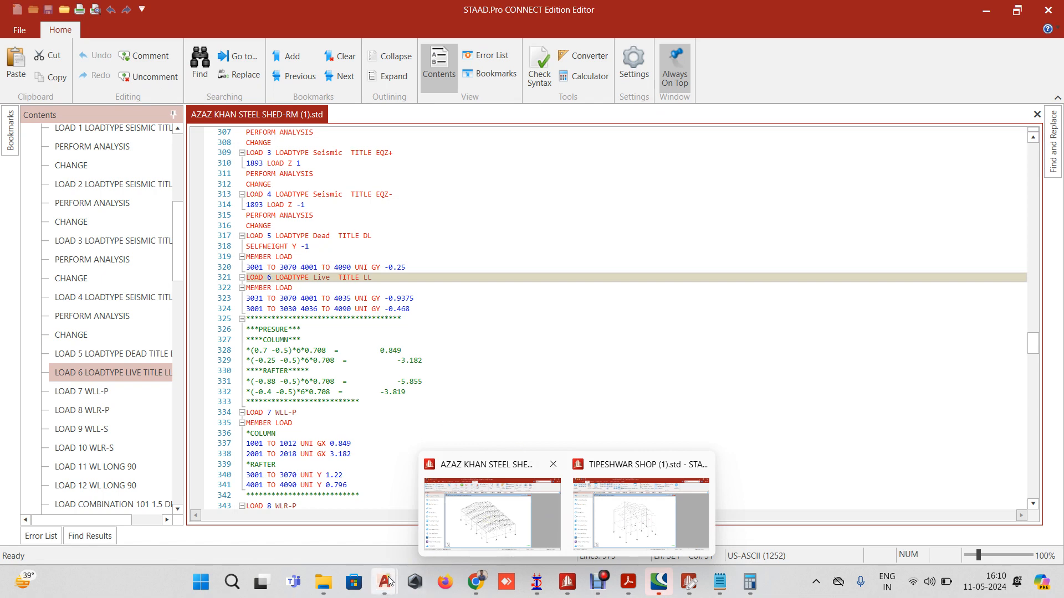
{"action": "mouse_move", "coordinate": [324, 582]}
{"action": "left_click", "coordinate": [260, 532]}
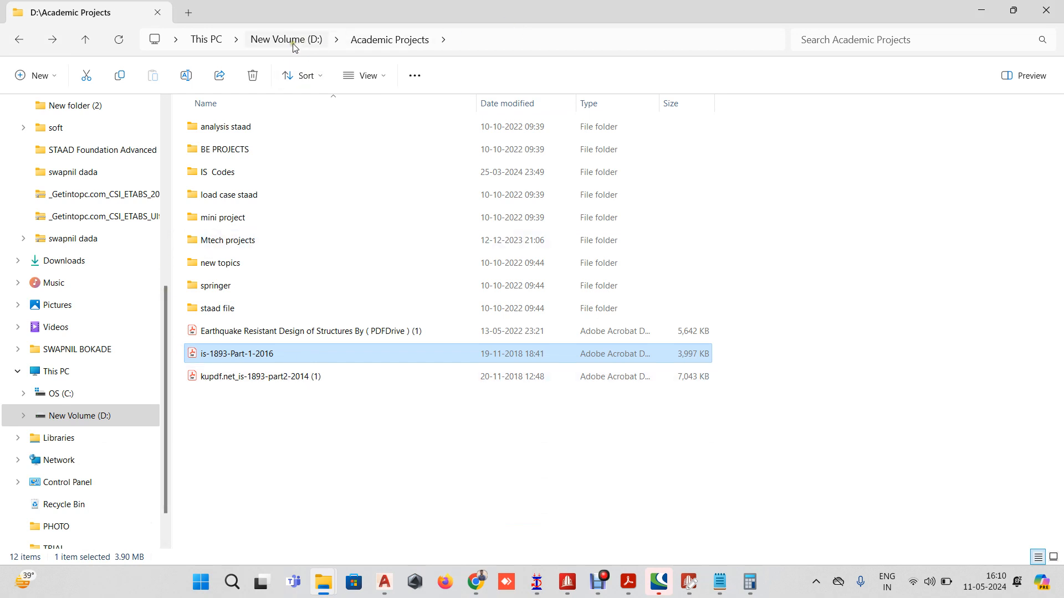
{"action": "left_click", "coordinate": [309, 43]}
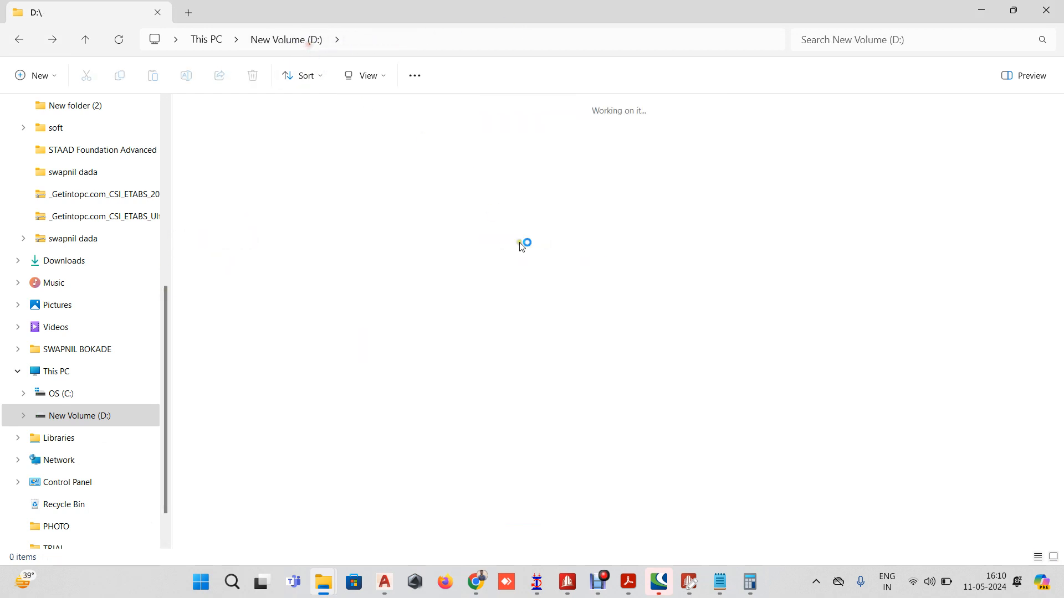
{"action": "double_click", "coordinate": [863, 294]}
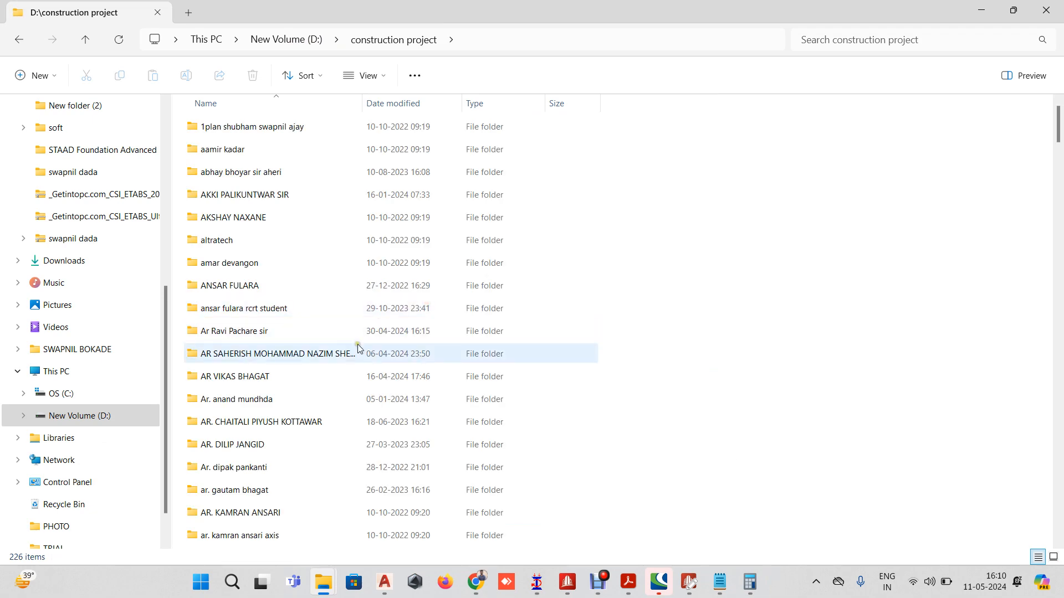
Look through the project folders, mainly those starting with S, for the reference shed project
{"action": "scroll", "coordinate": [357, 348], "scroll_direction": "down", "scroll_amount": 5}
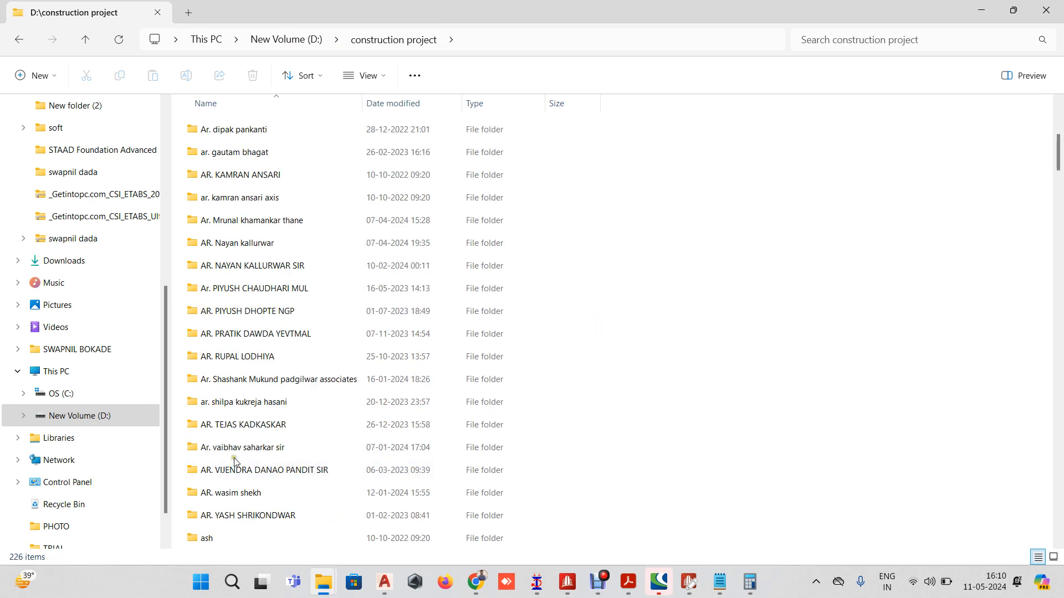
{"action": "scroll", "coordinate": [235, 461], "scroll_direction": "up", "scroll_amount": 5}
{"action": "left_click", "coordinate": [239, 403]}
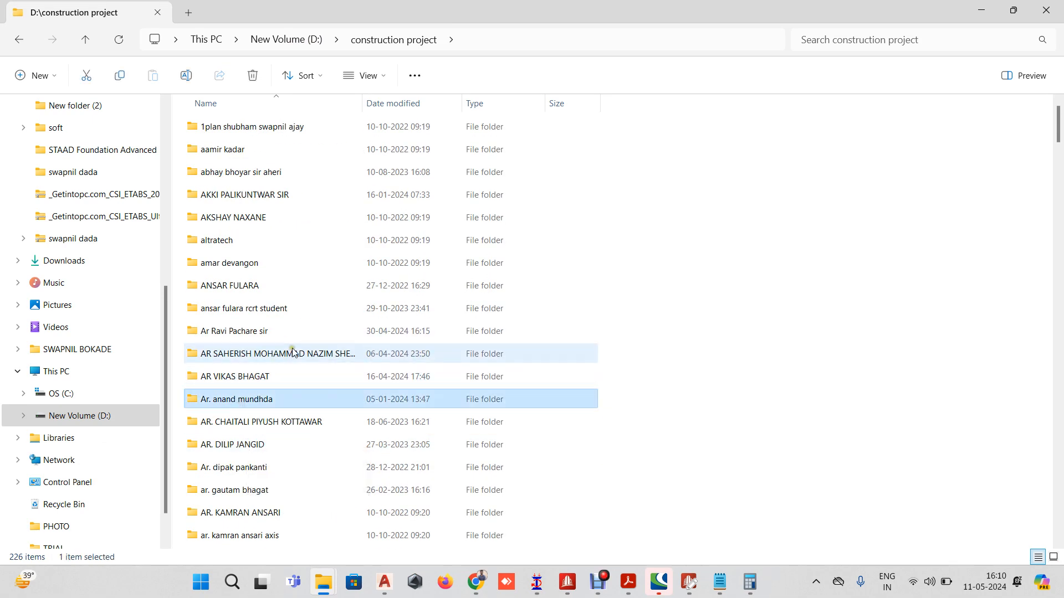
{"action": "key", "text": "s"}
{"action": "scroll", "coordinate": [281, 370], "scroll_direction": "down", "scroll_amount": 4}
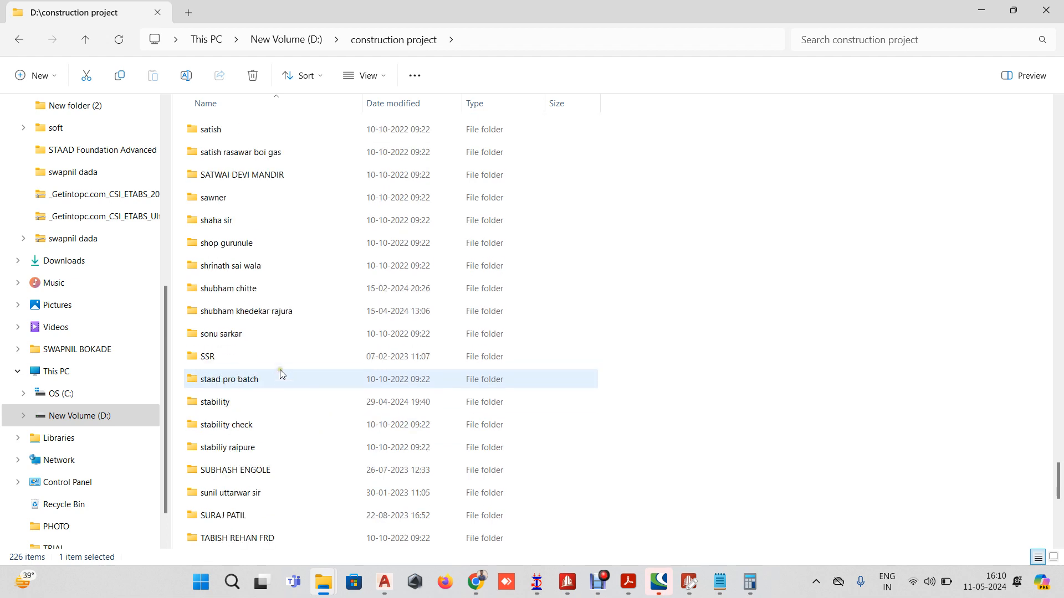
{"action": "scroll", "coordinate": [277, 394], "scroll_direction": "down", "scroll_amount": 1}
{"action": "scroll", "coordinate": [277, 394], "scroll_direction": "up", "scroll_amount": 1}
{"action": "scroll", "coordinate": [277, 394], "scroll_direction": "down", "scroll_amount": 2}
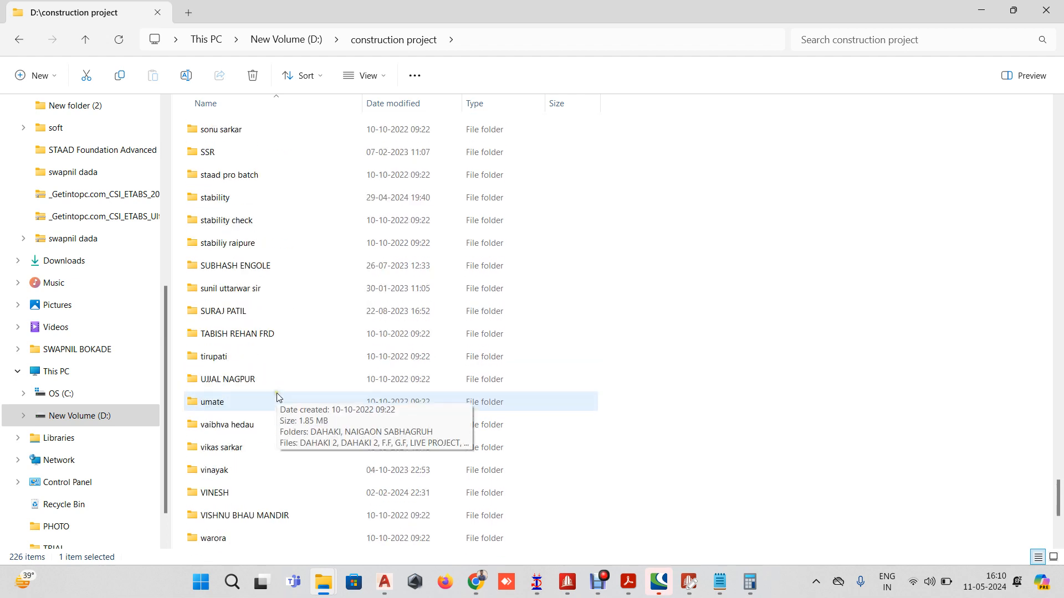
{"action": "scroll", "coordinate": [277, 394], "scroll_direction": "up", "scroll_amount": 10}
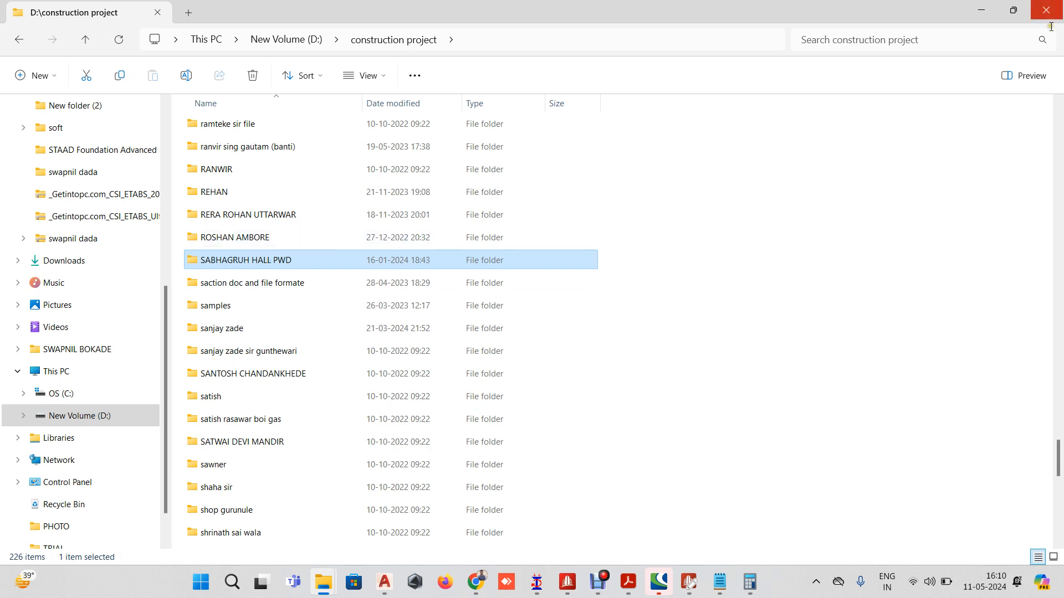
Search the construction project folder by the engineer's first name, open the engineer's matching folder and go into RAILWAY SHED
{"action": "left_click", "coordinate": [908, 37]}
{"action": "type", "text": "sagar"}
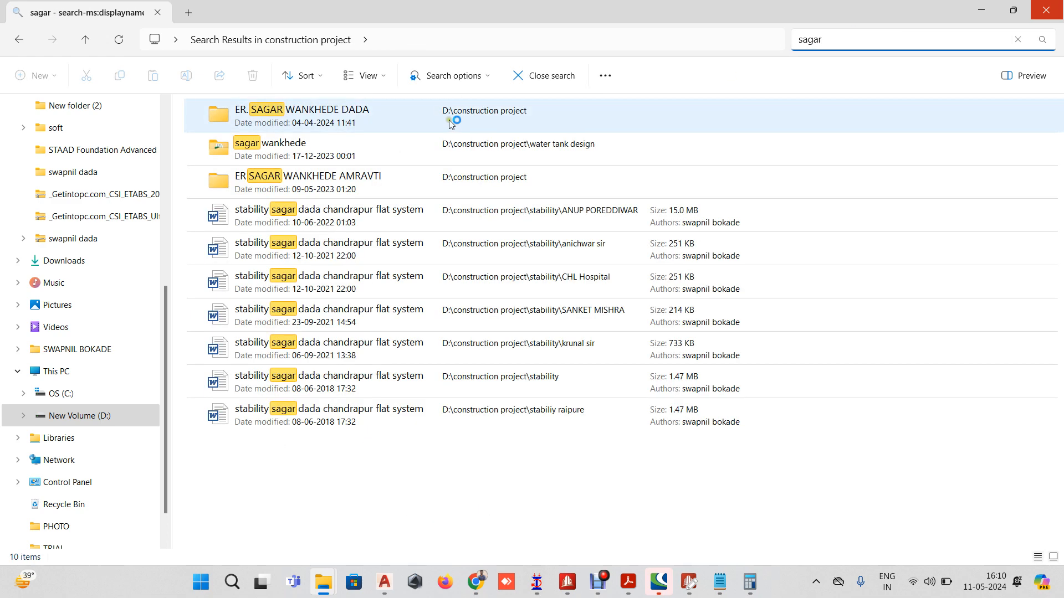
{"action": "double_click", "coordinate": [340, 114]}
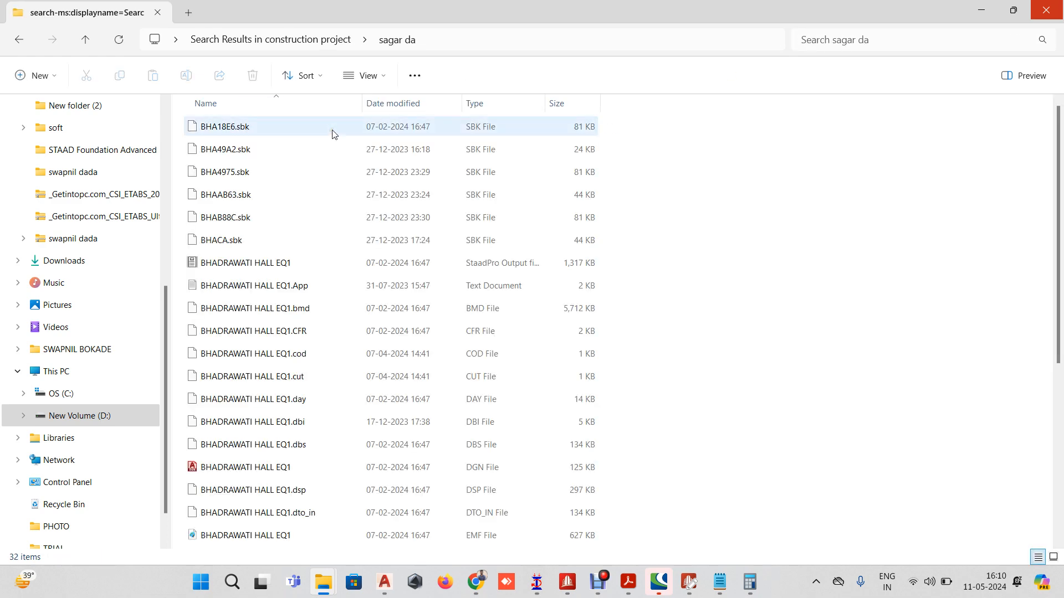
{"action": "key", "text": "alt+Left"}
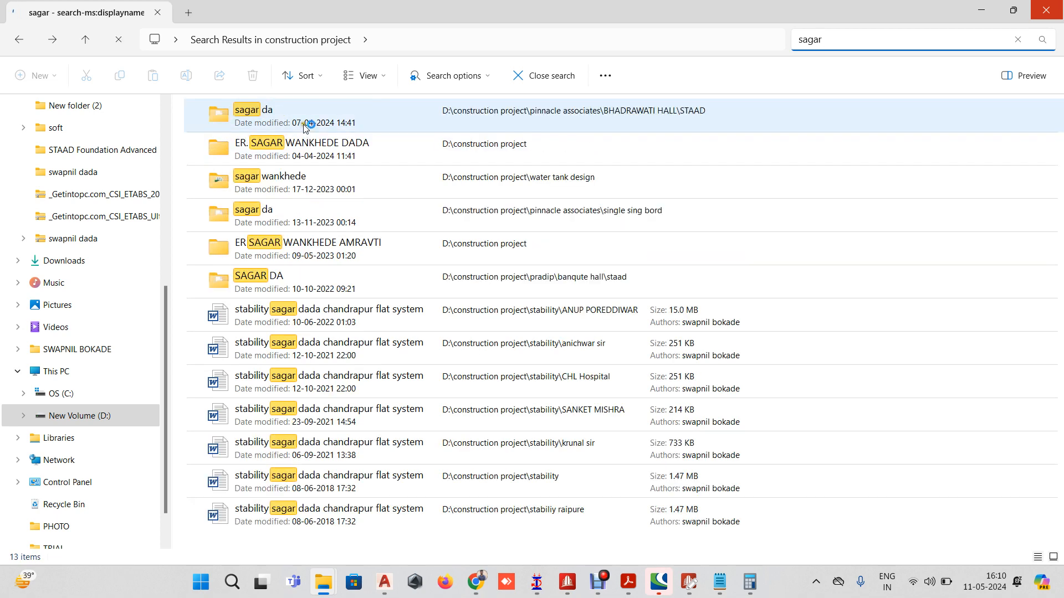
{"action": "double_click", "coordinate": [304, 135]}
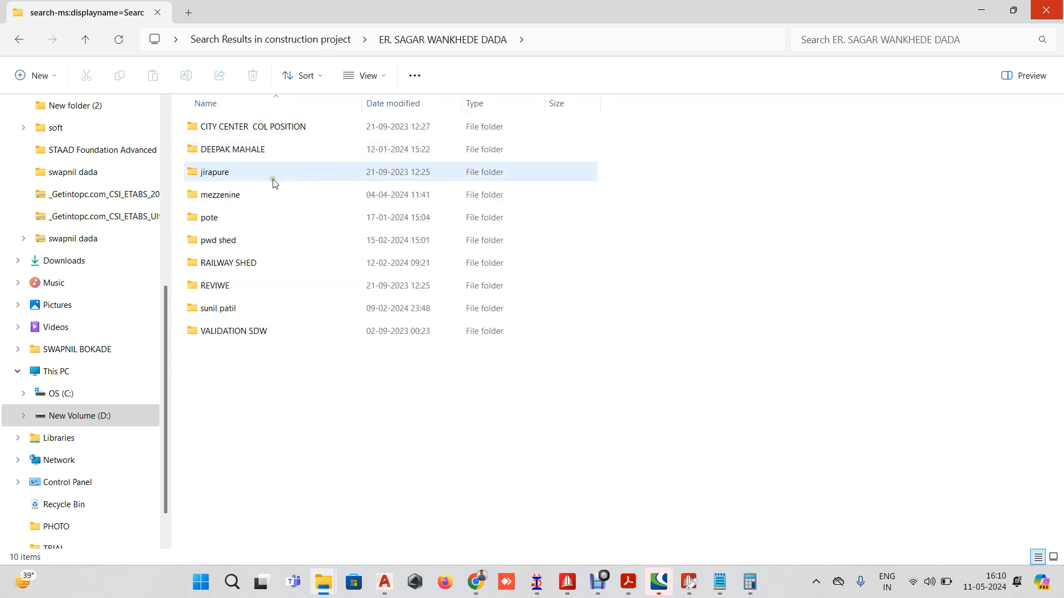
{"action": "double_click", "coordinate": [253, 256]}
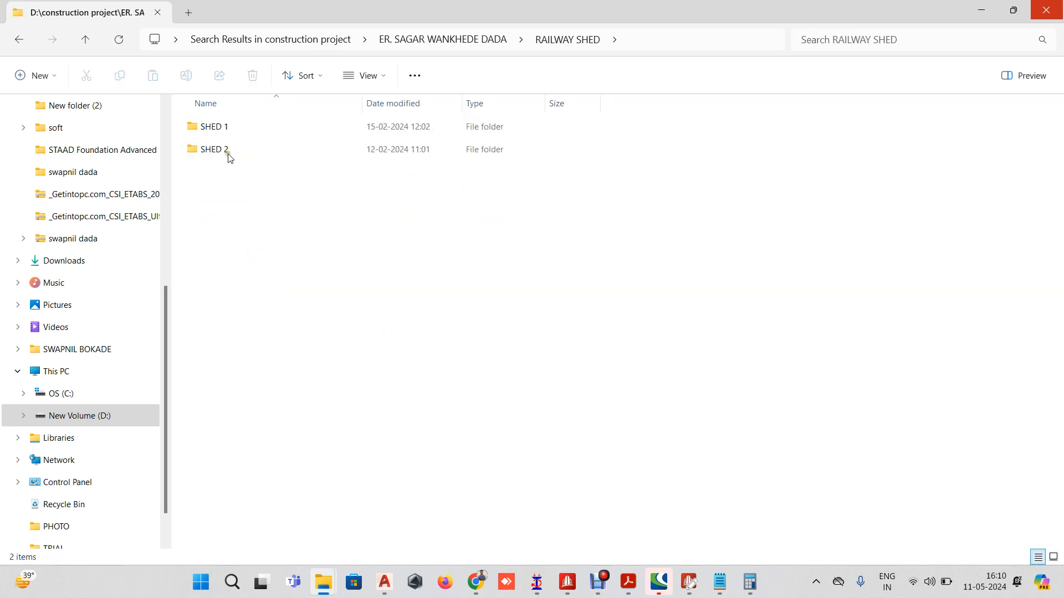
Check the contents of SHED 1 and SHED 2, including its STAAD folder, and return to the engineer's folder
{"action": "double_click", "coordinate": [229, 135]}
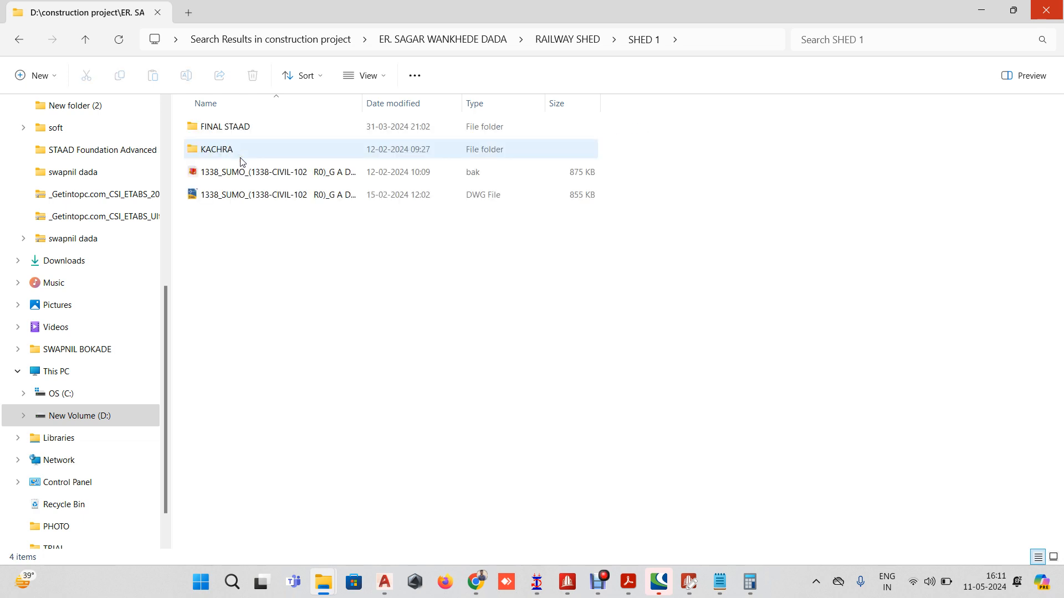
{"action": "key", "text": "alt+Left"}
{"action": "double_click", "coordinate": [240, 149]}
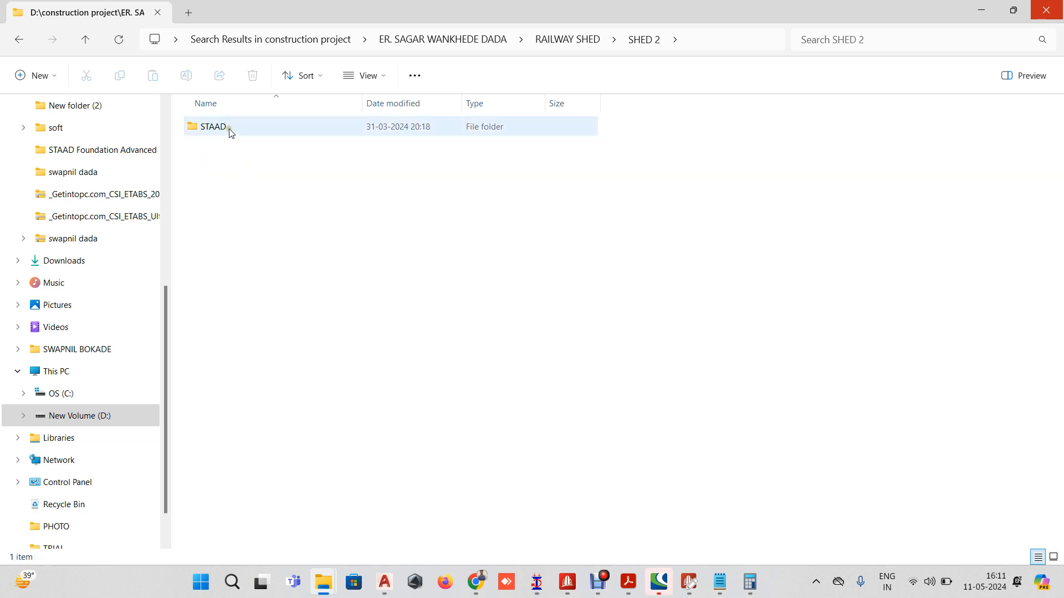
{"action": "double_click", "coordinate": [231, 131]}
{"action": "key", "text": "alt+Left"}
{"action": "key", "text": "alt+Left"}
{"action": "left_click", "coordinate": [228, 128]}
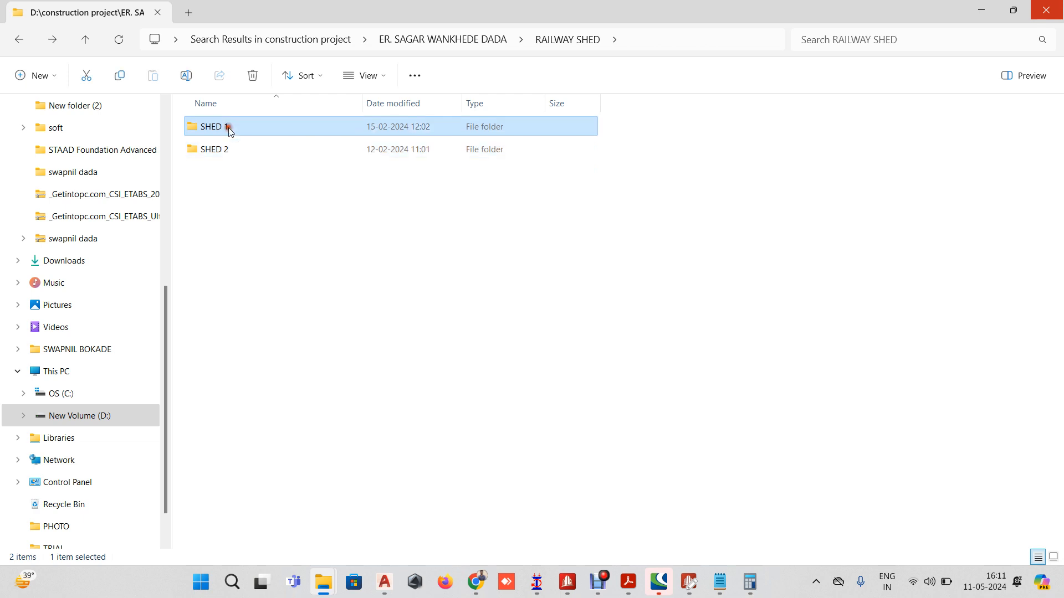
{"action": "double_click", "coordinate": [229, 130]}
{"action": "left_click", "coordinate": [235, 134]}
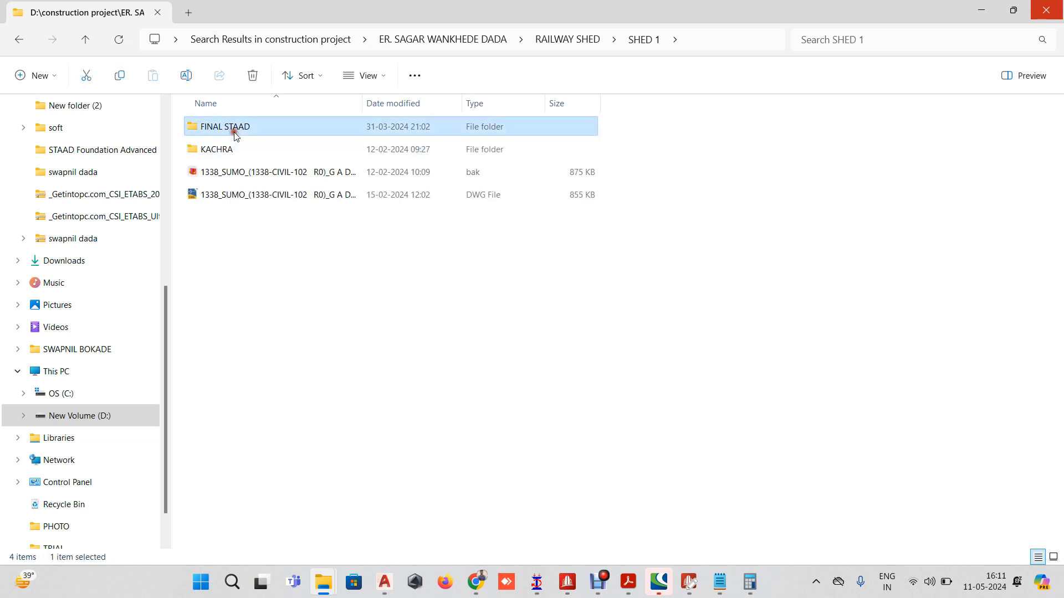
{"action": "left_click", "coordinate": [22, 41]}
{"action": "left_click", "coordinate": [19, 41]}
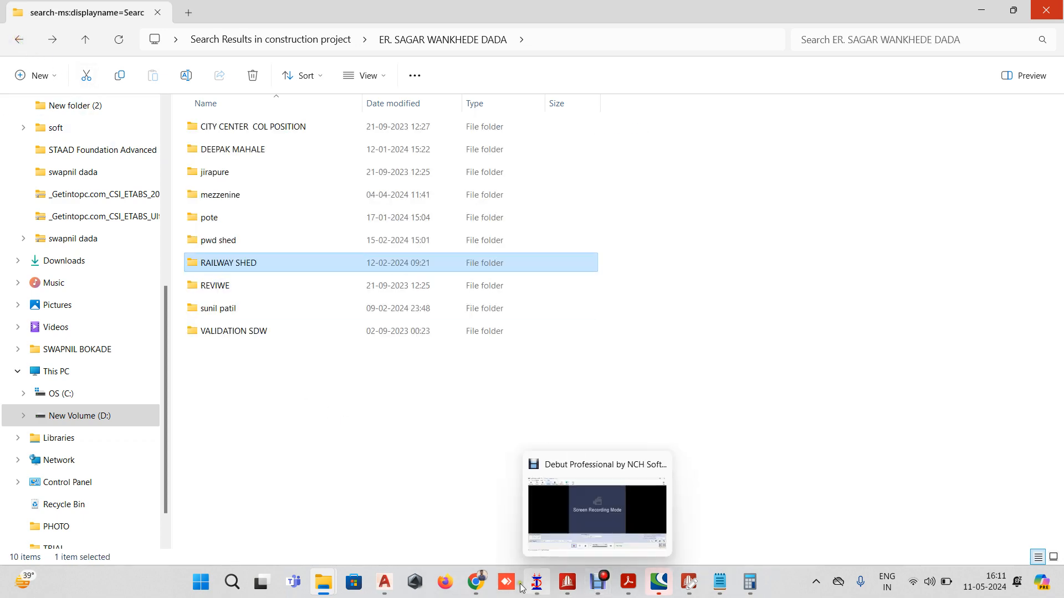
Switch to WhatsApp Web in Chrome, search the chats by the contact's surname and open that contact's conversation
{"action": "left_click", "coordinate": [475, 581]}
{"action": "left_click", "coordinate": [180, 131]}
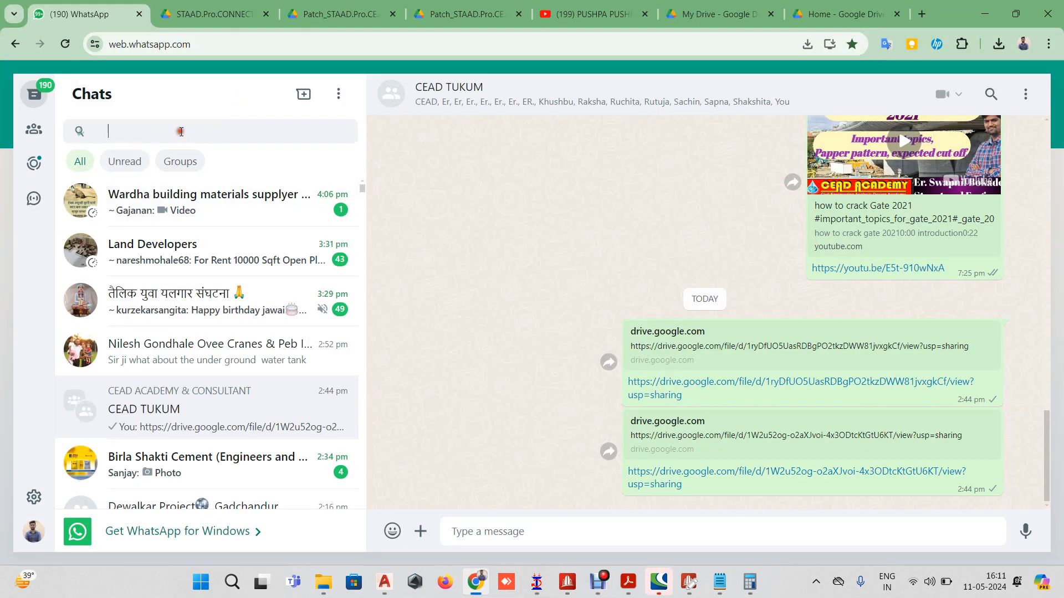
{"action": "type", "text": "mule"}
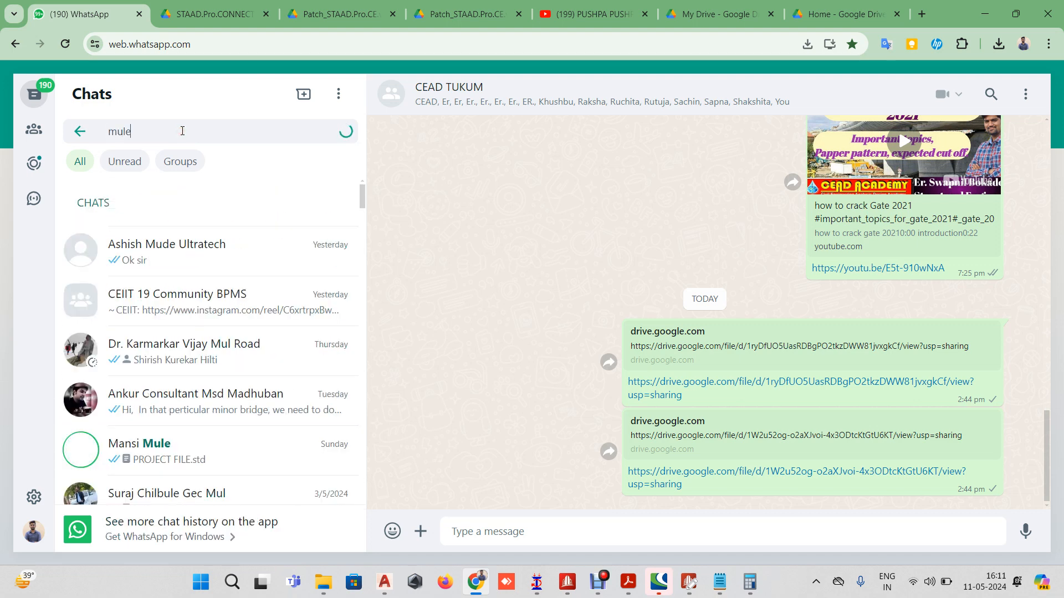
{"action": "left_click", "coordinate": [214, 239]}
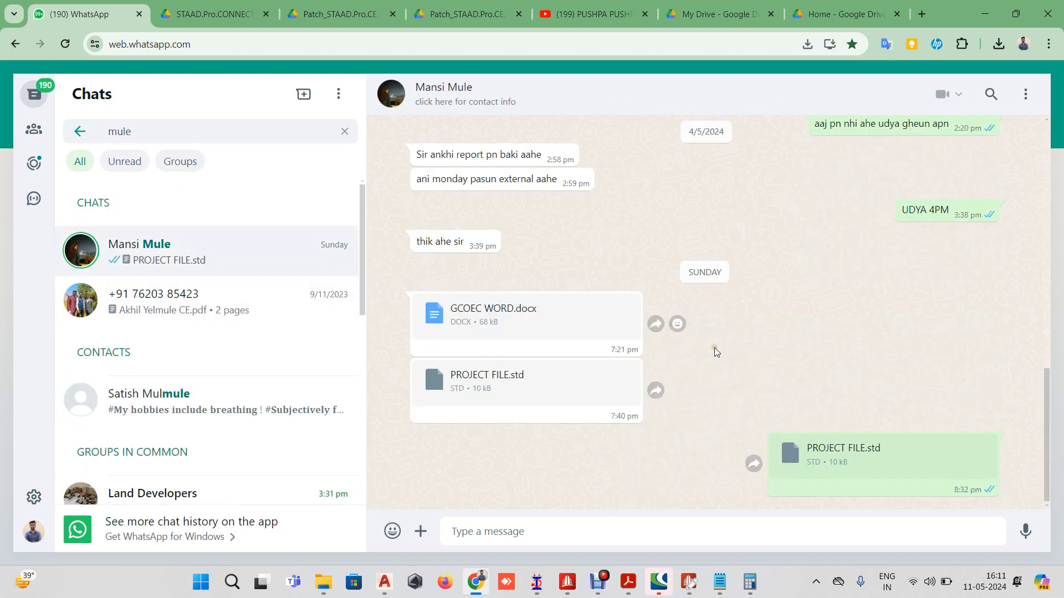
Find the shared railway shed files in the chat history and download DBR -South East Central Railway_2024.02.20 (2).docx
{"action": "scroll", "coordinate": [636, 348], "scroll_direction": "up", "scroll_amount": 3}
{"action": "scroll", "coordinate": [635, 348], "scroll_direction": "up", "scroll_amount": 15}
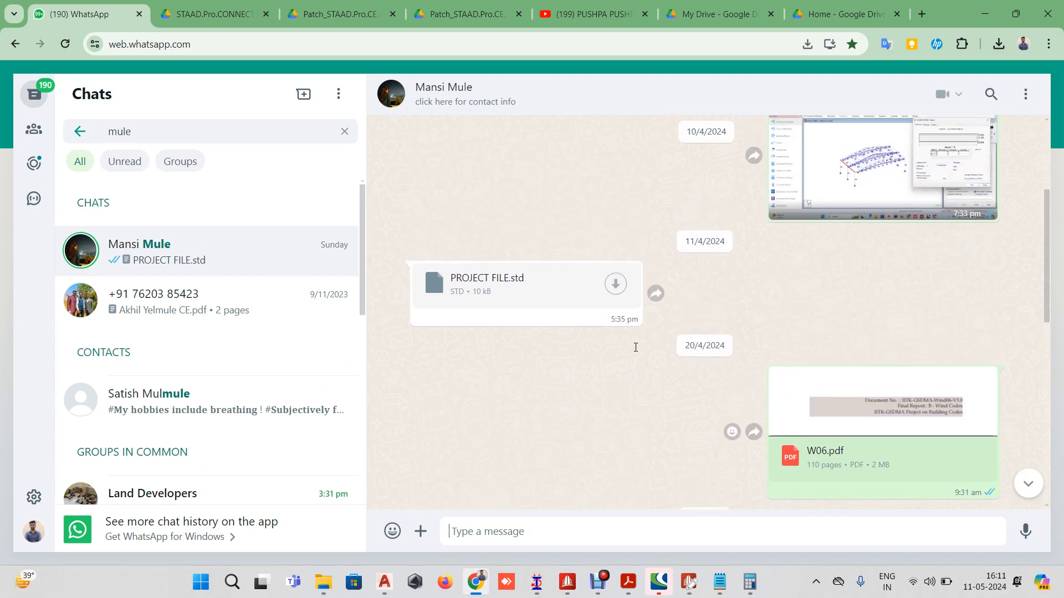
{"action": "scroll", "coordinate": [635, 349], "scroll_direction": "up", "scroll_amount": 10}
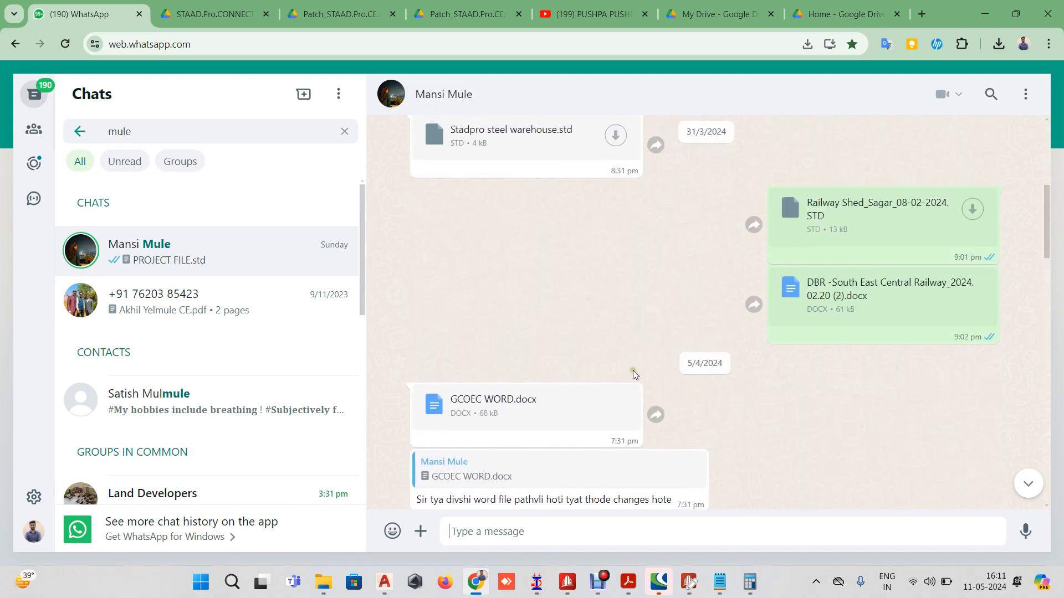
{"action": "scroll", "coordinate": [631, 375], "scroll_direction": "up", "scroll_amount": 2}
{"action": "scroll", "coordinate": [631, 366], "scroll_direction": "down", "scroll_amount": 5}
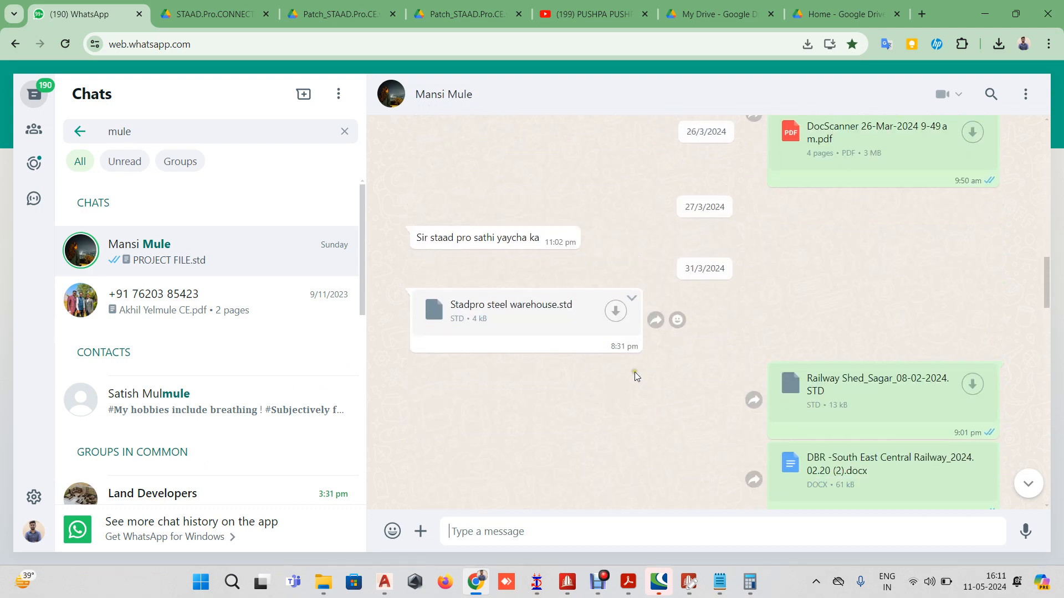
{"action": "left_click", "coordinate": [864, 296]}
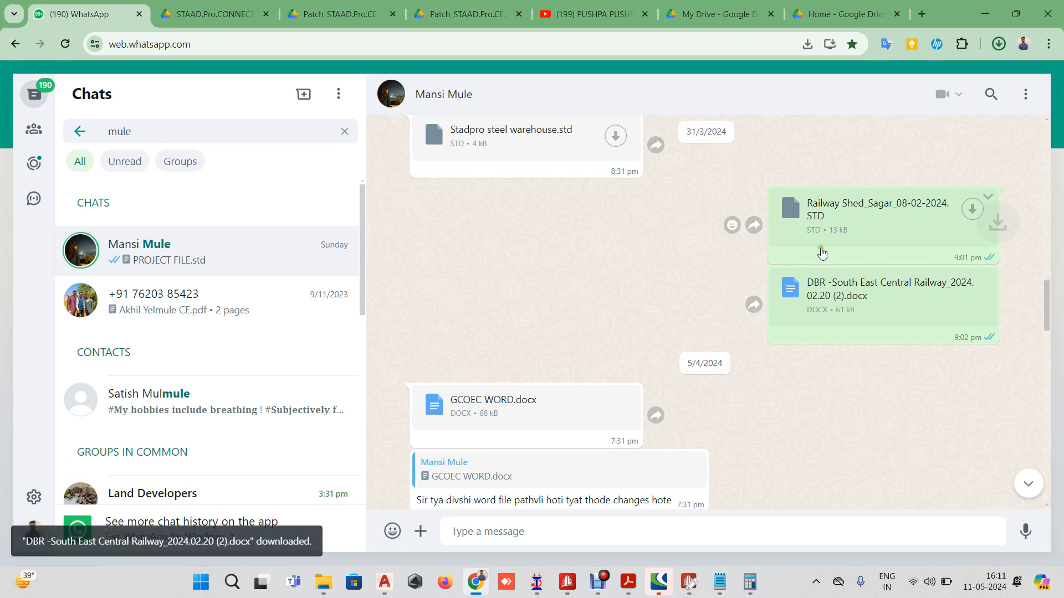
Open the downloaded DBR -South East Central Railway document in Word and cancel the Office configuration
{"action": "left_click", "coordinate": [998, 43]}
{"action": "left_click", "coordinate": [859, 88]}
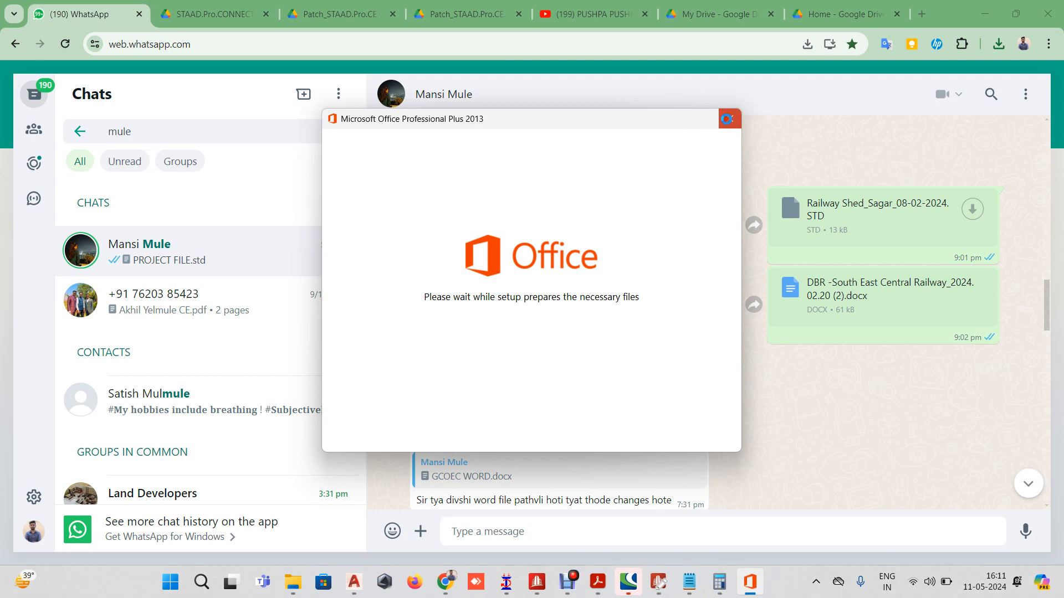
{"action": "left_click", "coordinate": [730, 117]}
{"action": "left_click", "coordinate": [506, 339]}
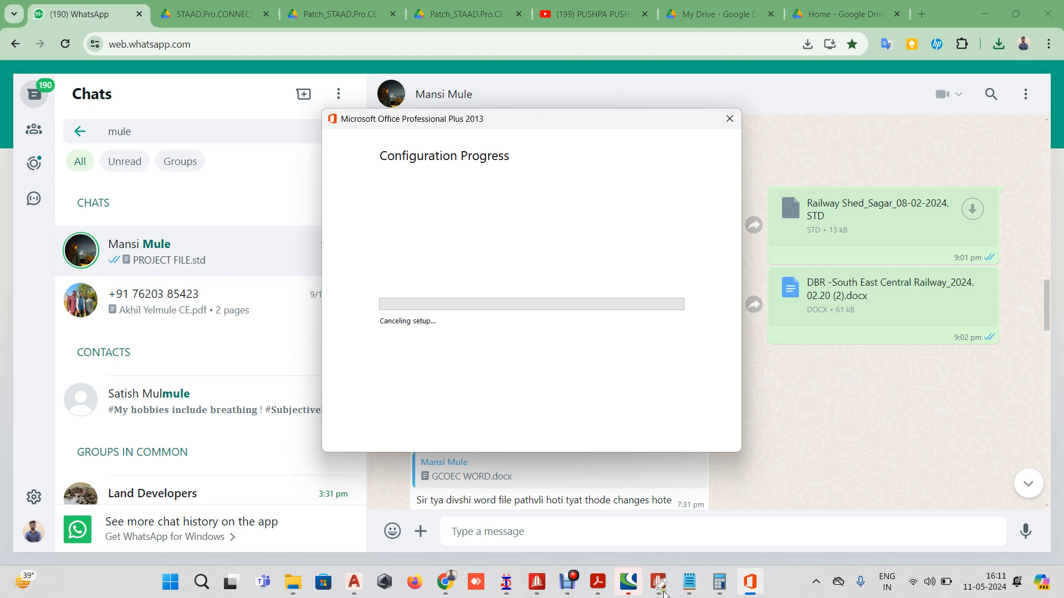
Return to the steel shed's command file in the STAAD.Pro Editor and dismiss the editor window
{"action": "left_click", "coordinate": [659, 588]}
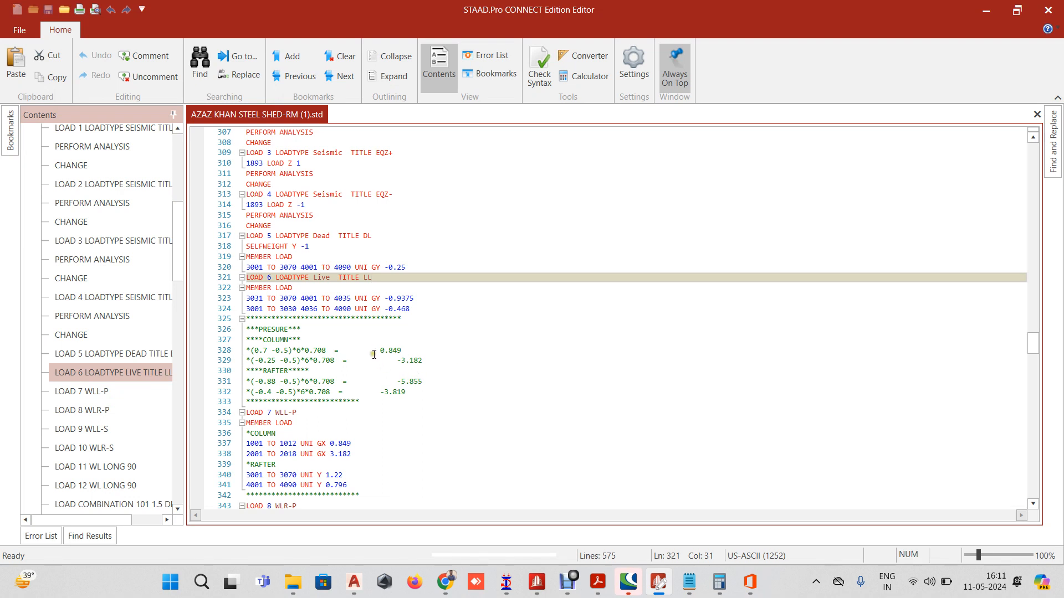
{"action": "left_click", "coordinate": [645, 348]}
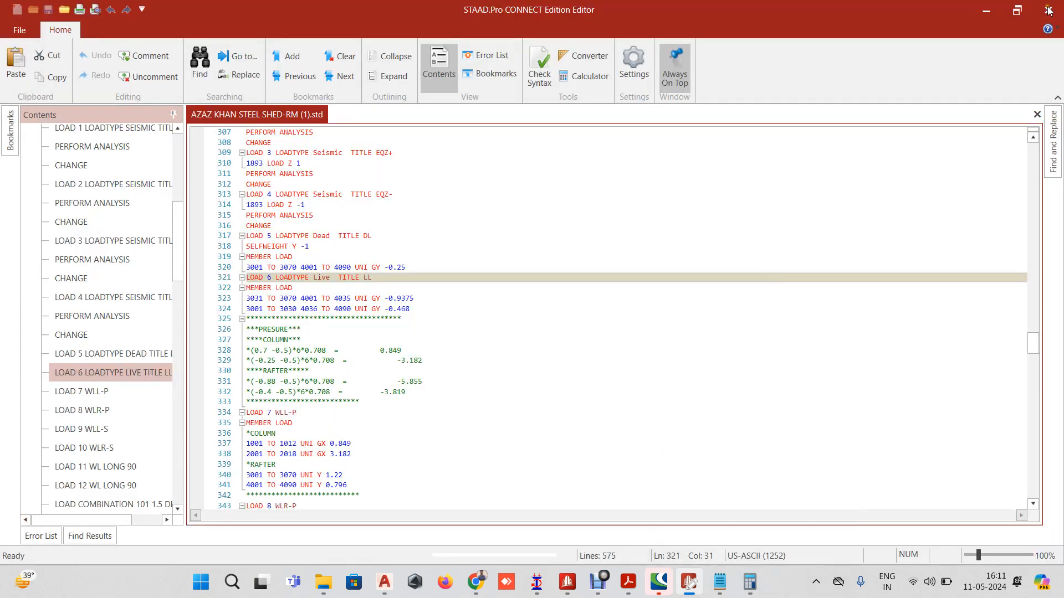
{"action": "left_click", "coordinate": [1048, 10]}
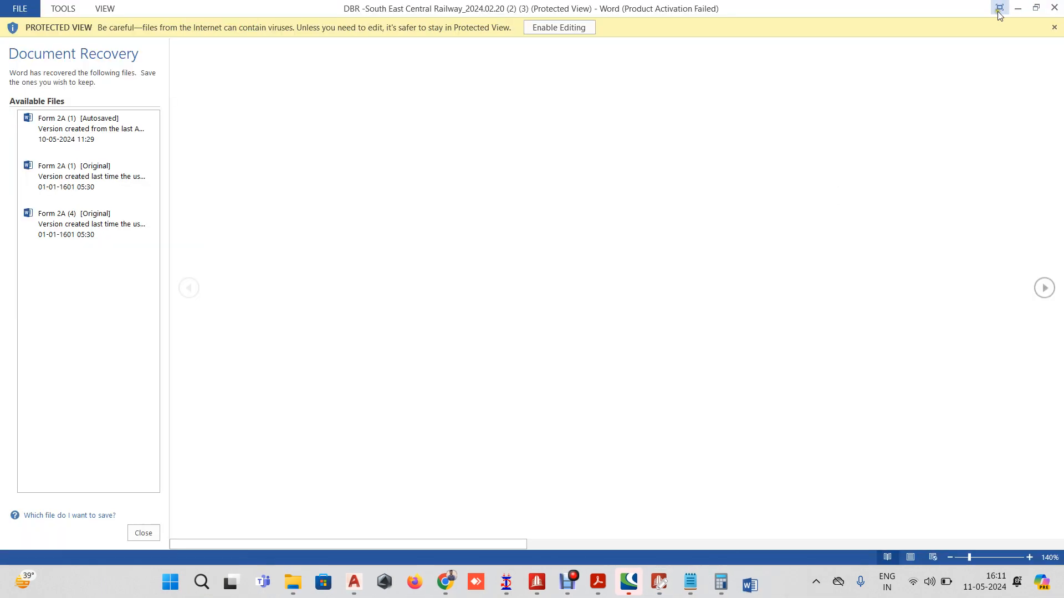
Enable editing of the South East Central Railway design basis report and dismiss the Office activation wizard
{"action": "left_click", "coordinate": [559, 28]}
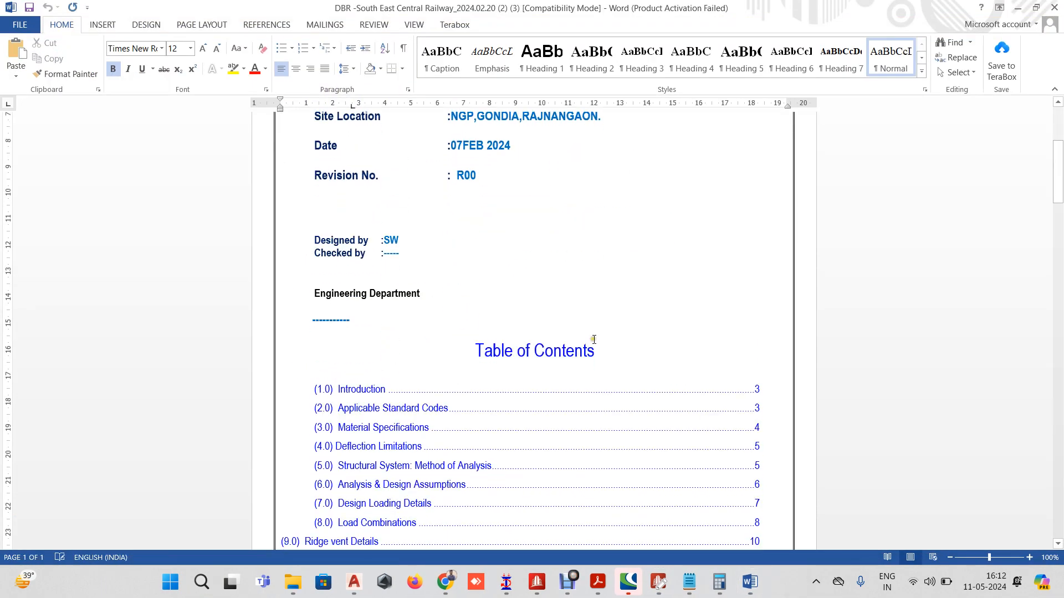
{"action": "scroll", "coordinate": [594, 339], "scroll_direction": "down", "scroll_amount": 10}
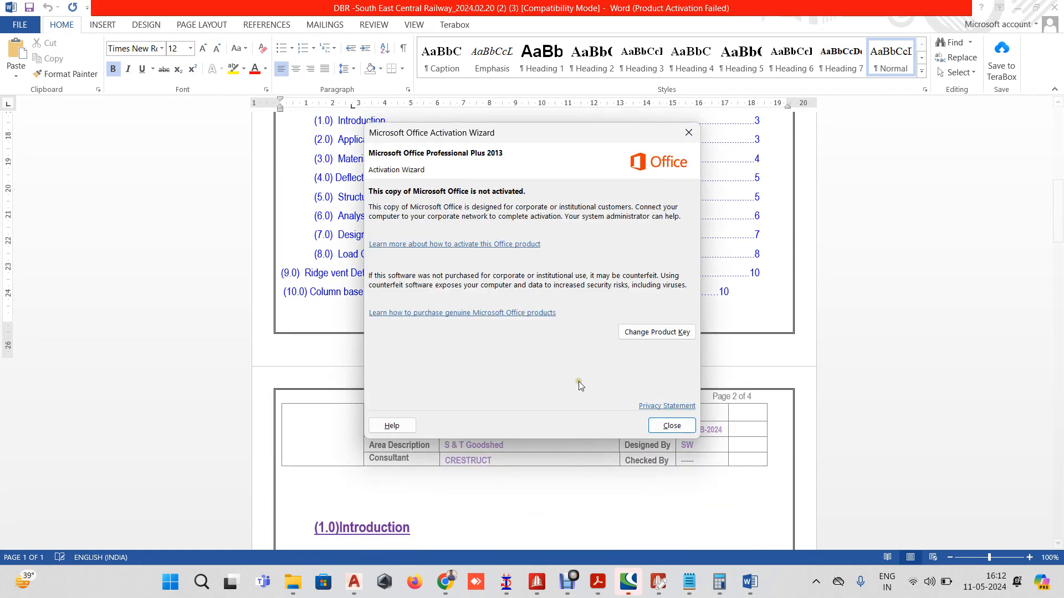
{"action": "left_click", "coordinate": [671, 426]}
Read through the design basis report from the Introduction to section 8.0, examining the design loads, wind load calculation and load combinations
{"action": "scroll", "coordinate": [632, 429], "scroll_direction": "down", "scroll_amount": 10}
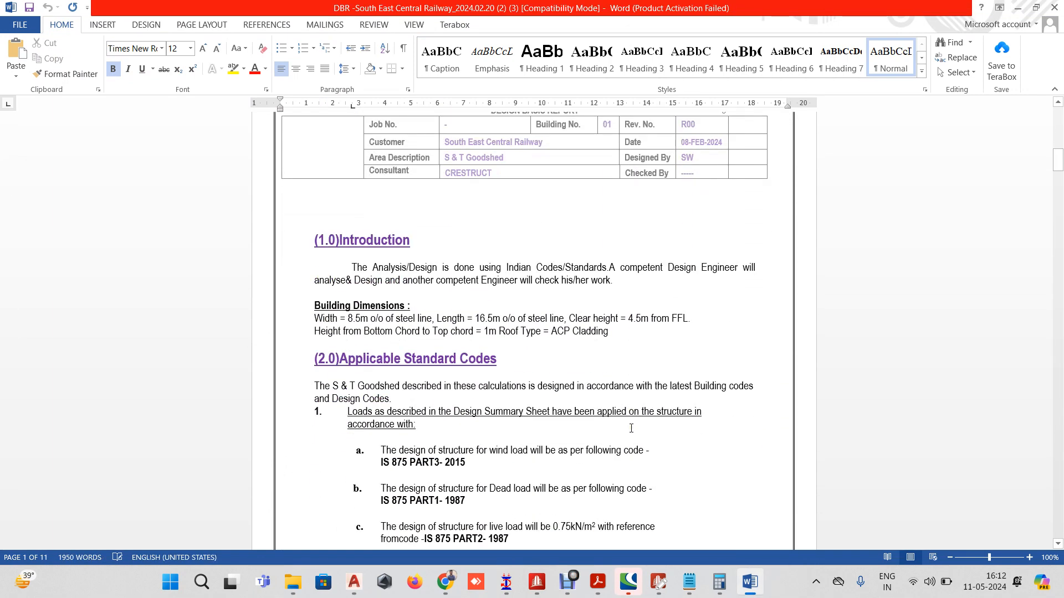
{"action": "scroll", "coordinate": [631, 429], "scroll_direction": "down", "scroll_amount": 17}
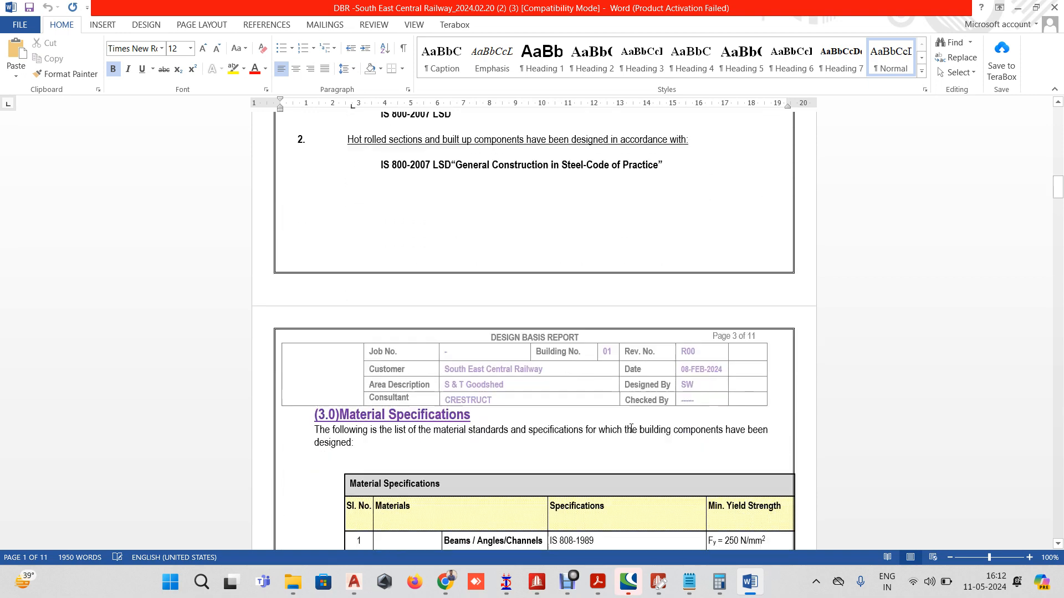
{"action": "scroll", "coordinate": [631, 429], "scroll_direction": "down", "scroll_amount": 18}
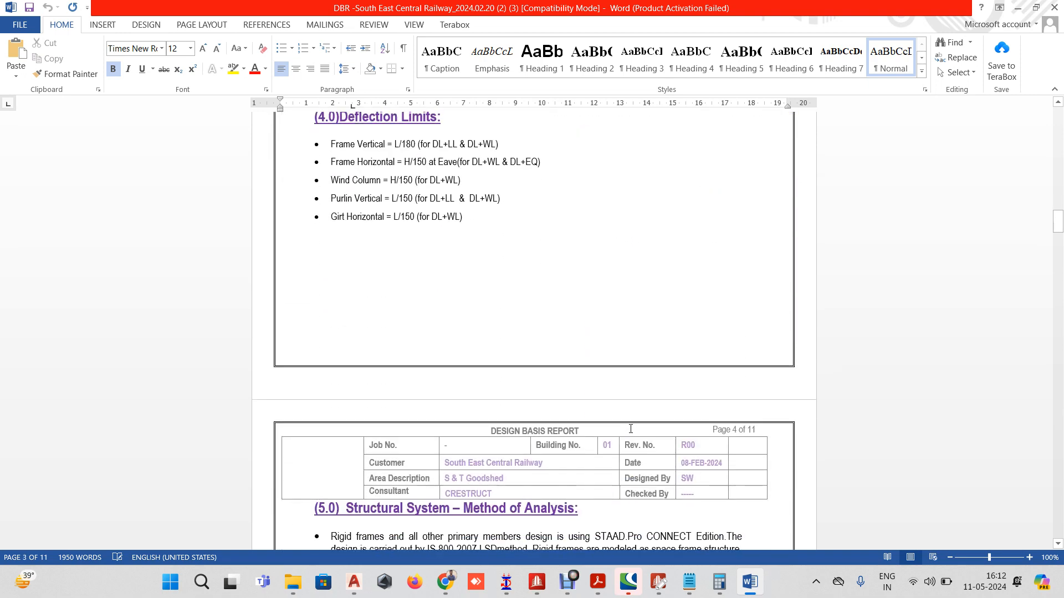
{"action": "scroll", "coordinate": [630, 428], "scroll_direction": "down", "scroll_amount": 20}
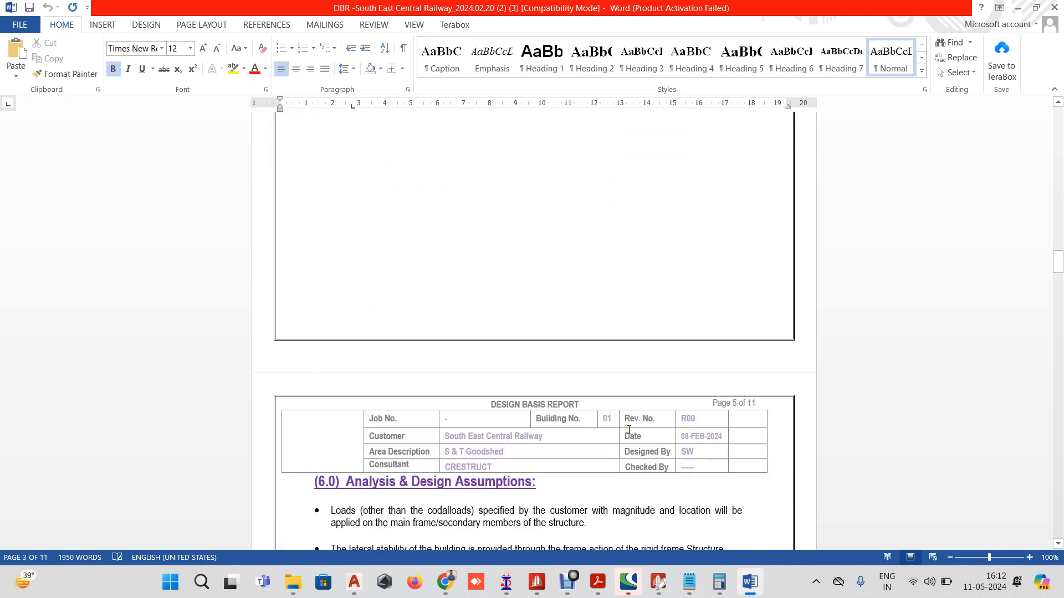
{"action": "scroll", "coordinate": [629, 430], "scroll_direction": "down", "scroll_amount": 20}
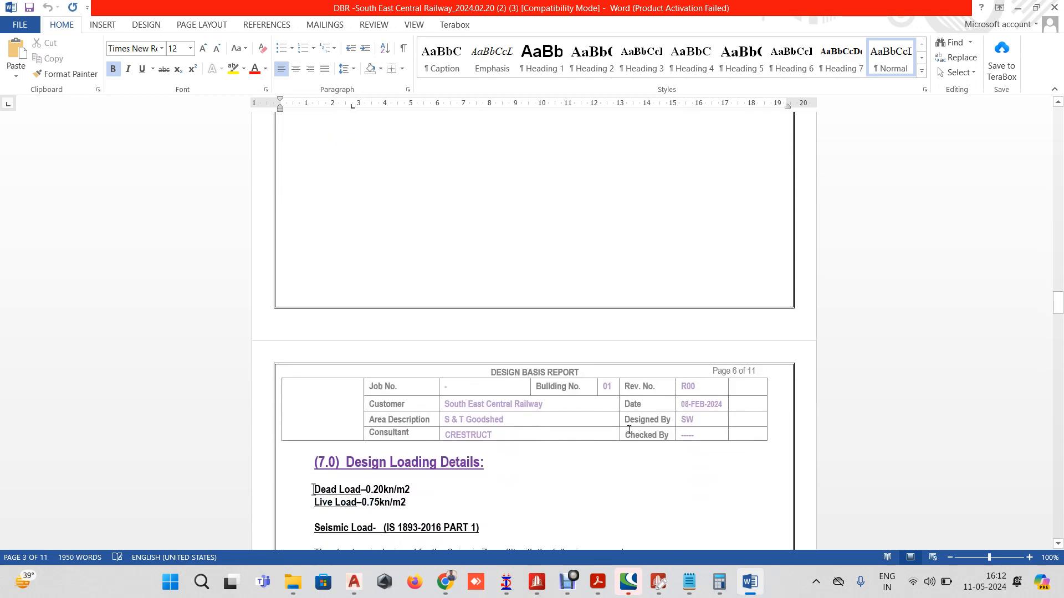
{"action": "scroll", "coordinate": [629, 430], "scroll_direction": "down", "scroll_amount": 20}
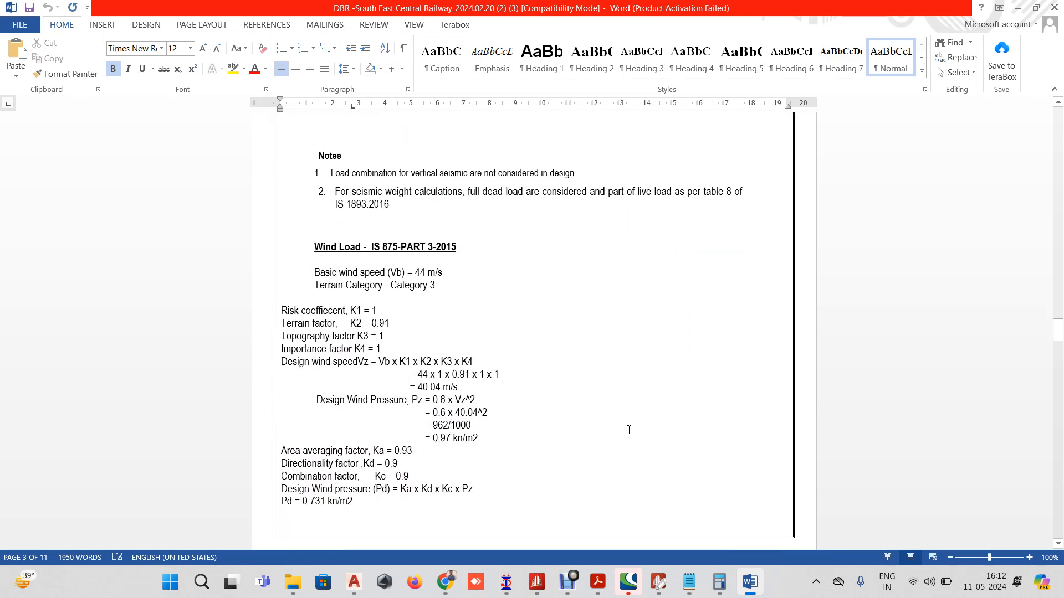
{"action": "scroll", "coordinate": [628, 430], "scroll_direction": "down", "scroll_amount": 14}
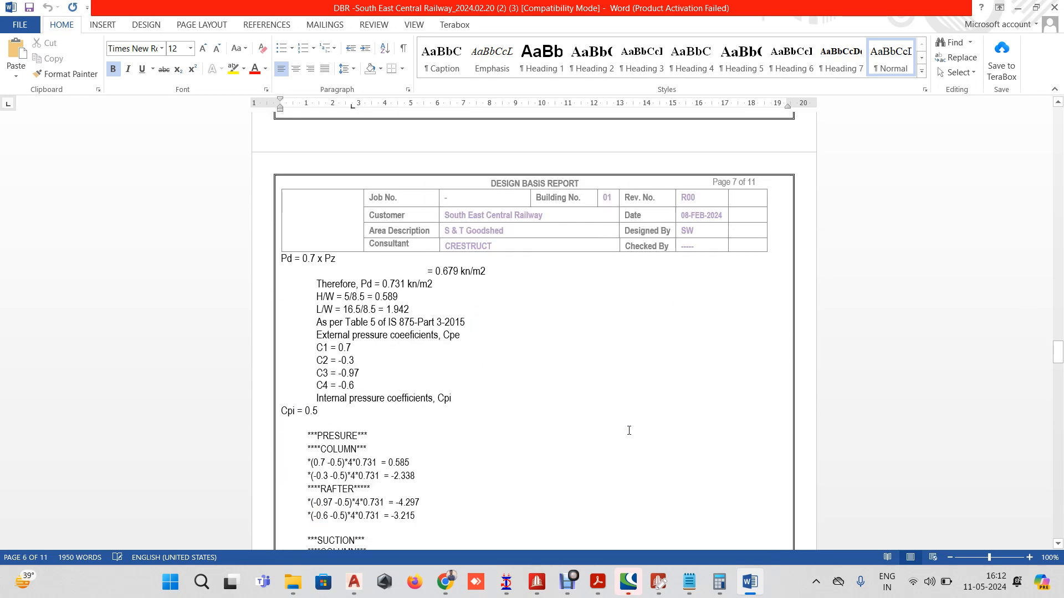
{"action": "scroll", "coordinate": [629, 430], "scroll_direction": "down", "scroll_amount": 2}
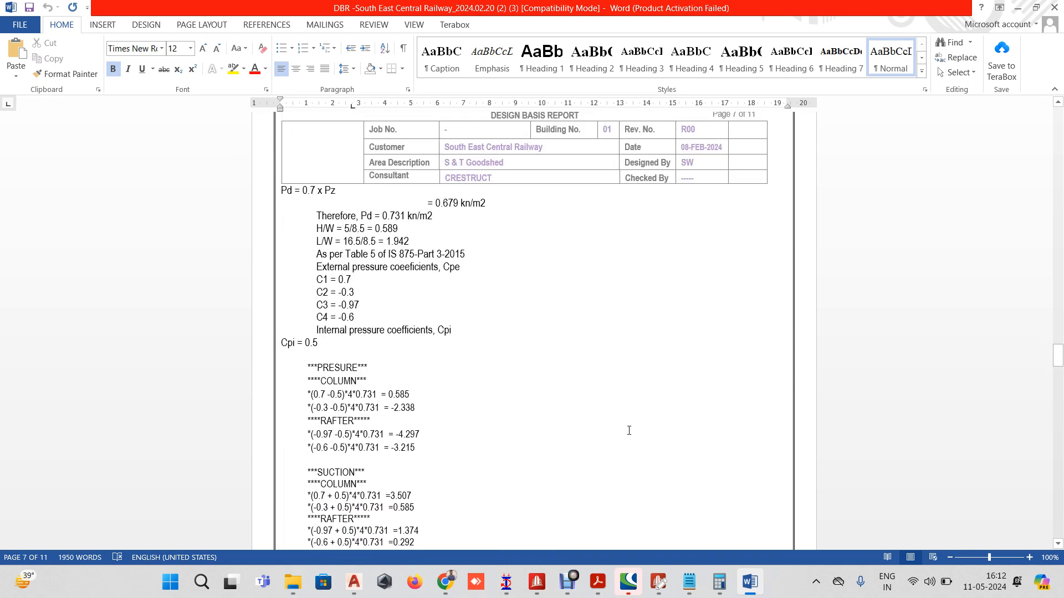
{"action": "scroll", "coordinate": [628, 430], "scroll_direction": "down", "scroll_amount": 20}
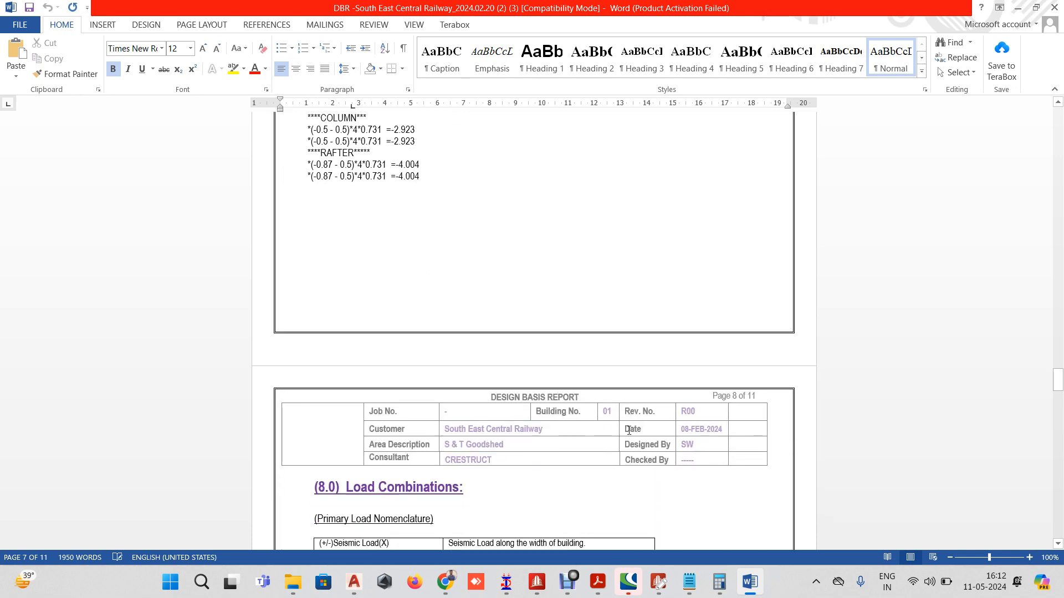
{"action": "scroll", "coordinate": [629, 430], "scroll_direction": "down", "scroll_amount": 4}
{"action": "scroll", "coordinate": [629, 430], "scroll_direction": "up", "scroll_amount": 3}
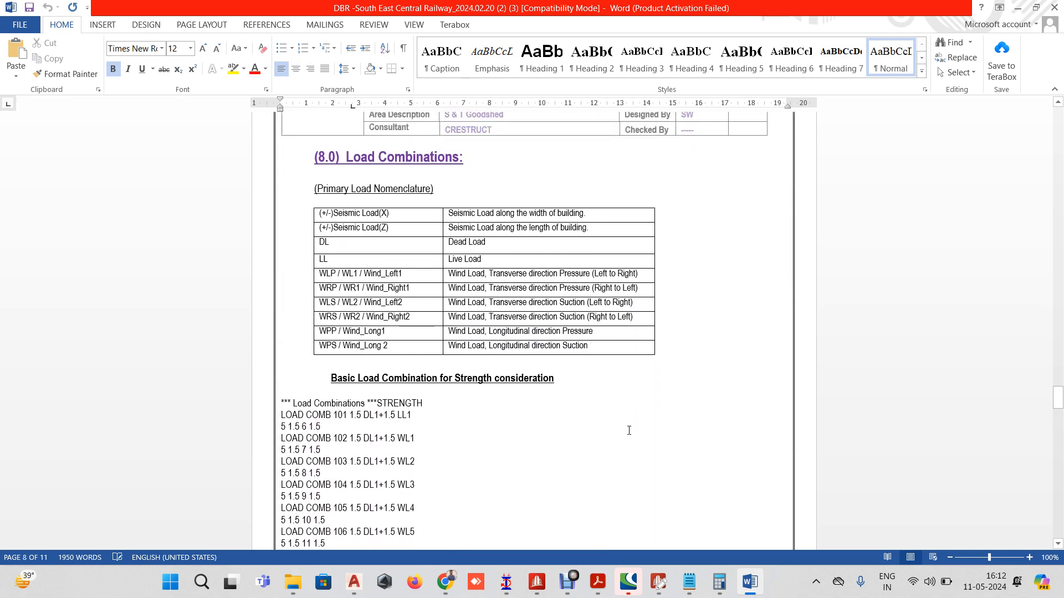
Review the wind load calculation again, highlight the live load value under Design Loading Details, and minimize the report
{"action": "scroll", "coordinate": [628, 430], "scroll_direction": "up", "scroll_amount": 18}
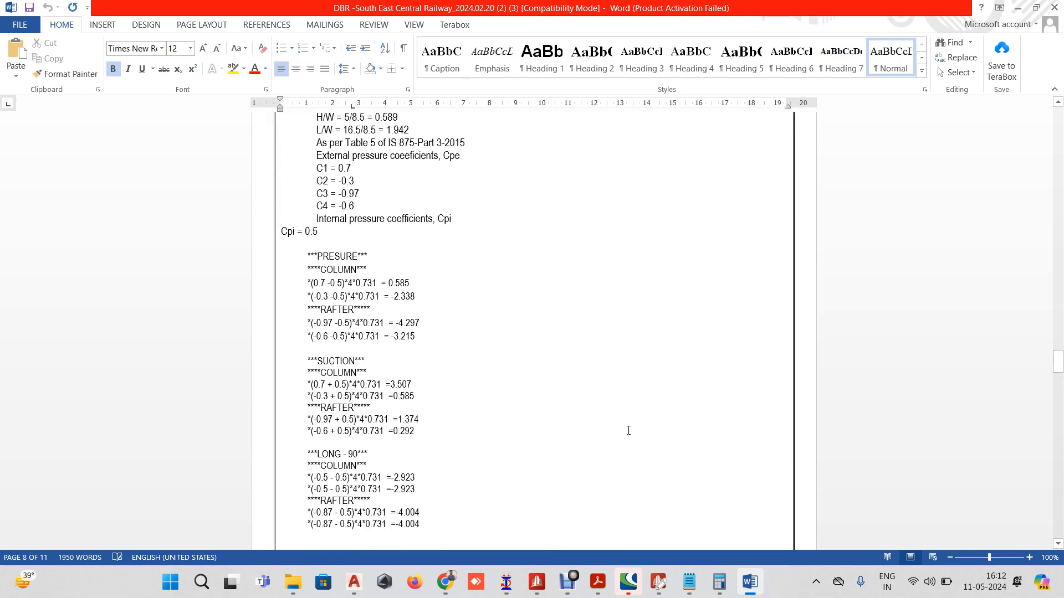
{"action": "scroll", "coordinate": [628, 432], "scroll_direction": "up", "scroll_amount": 1}
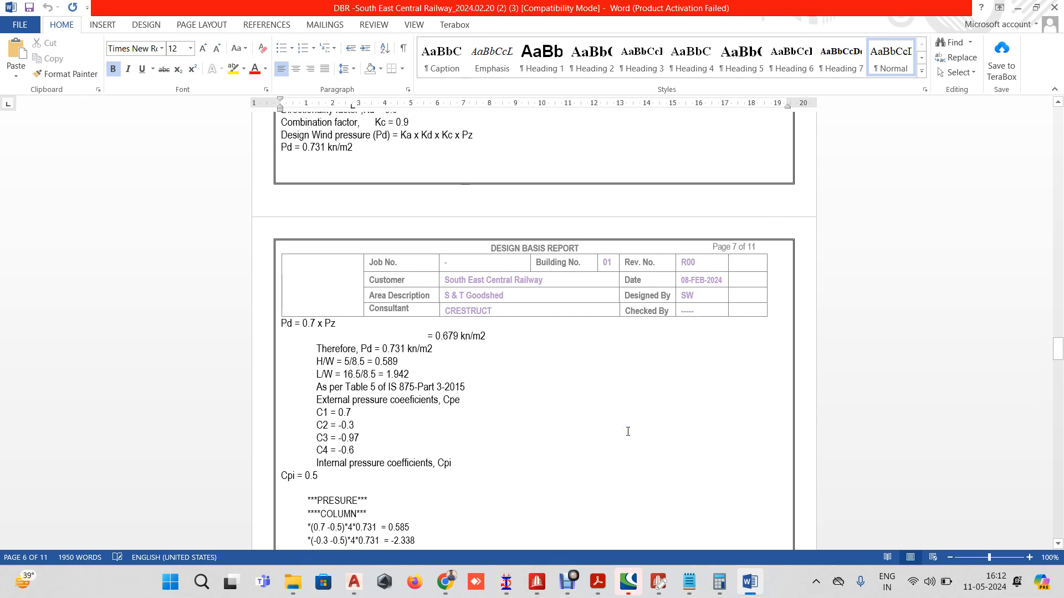
{"action": "scroll", "coordinate": [628, 432], "scroll_direction": "up", "scroll_amount": 7}
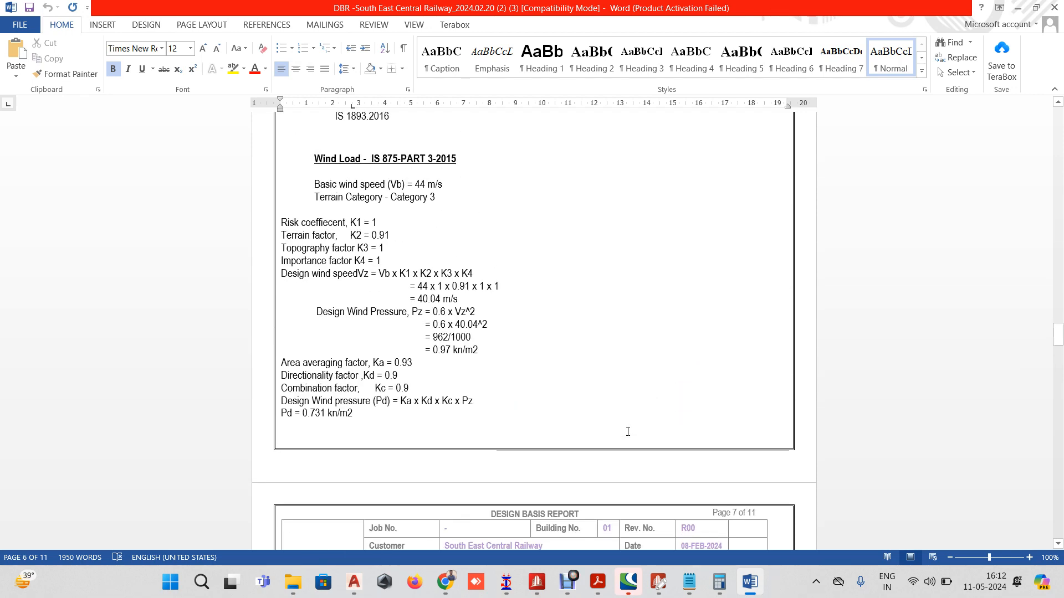
{"action": "scroll", "coordinate": [628, 432], "scroll_direction": "up", "scroll_amount": 11}
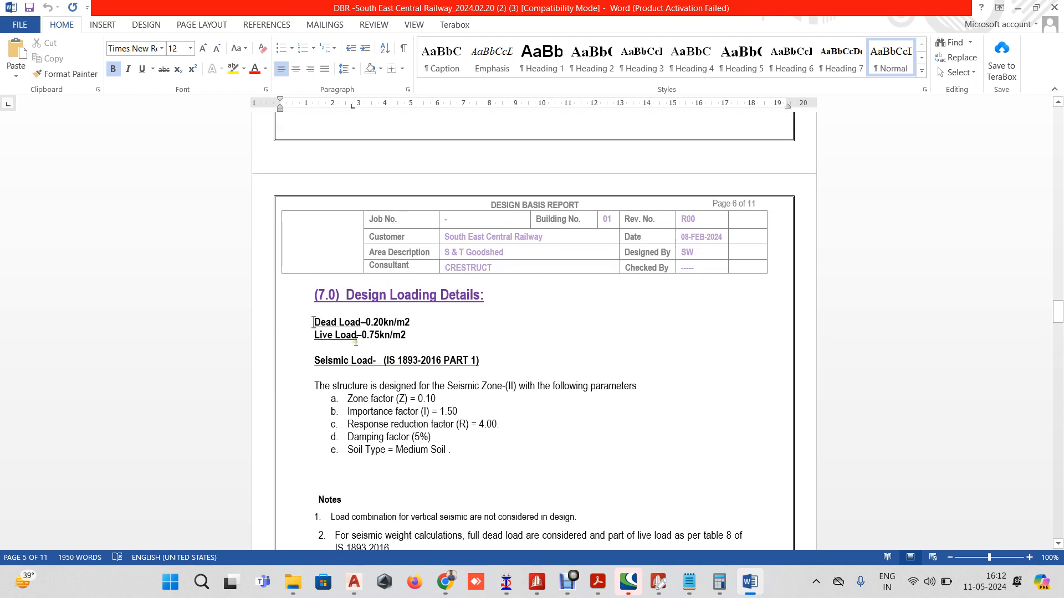
{"action": "left_click_drag", "start_coordinate": [362, 334], "coordinate": [407, 336]}
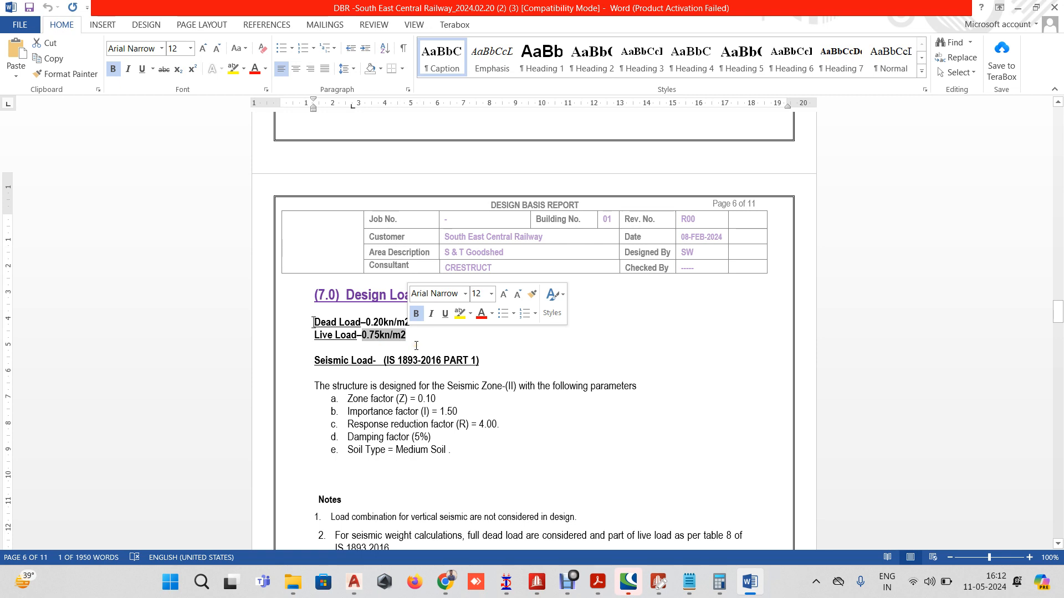
{"action": "scroll", "coordinate": [458, 401], "scroll_direction": "up", "scroll_amount": 2}
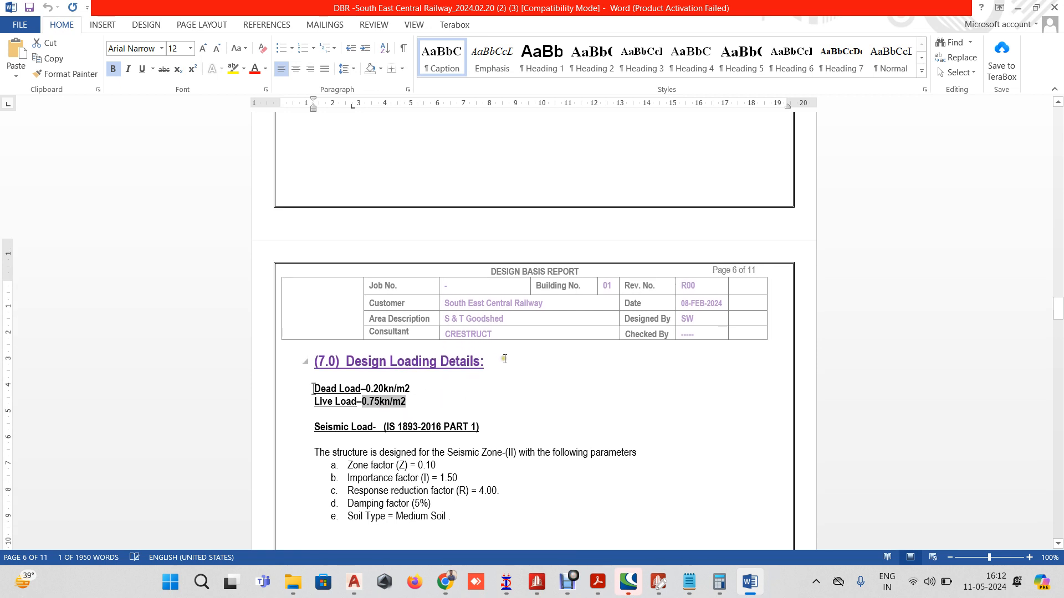
{"action": "left_click", "coordinate": [1017, 8]}
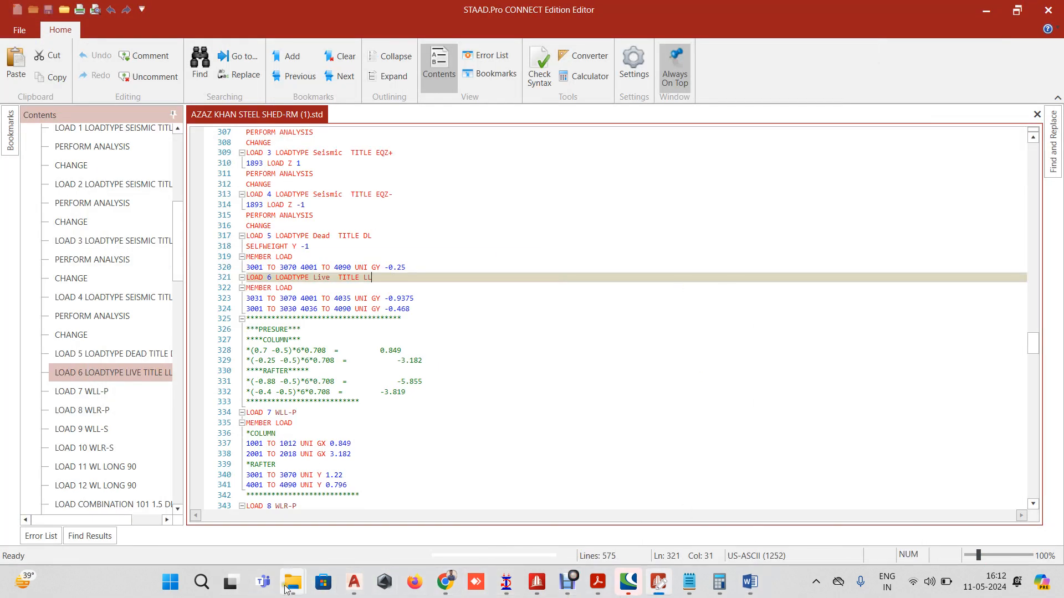
Switch to the File Explorer window with the RAILWAY SHED project and open the FINAL STAAD folder inside SHED 1
{"action": "mouse_move", "coordinate": [293, 582]}
{"action": "left_click", "coordinate": [486, 508]}
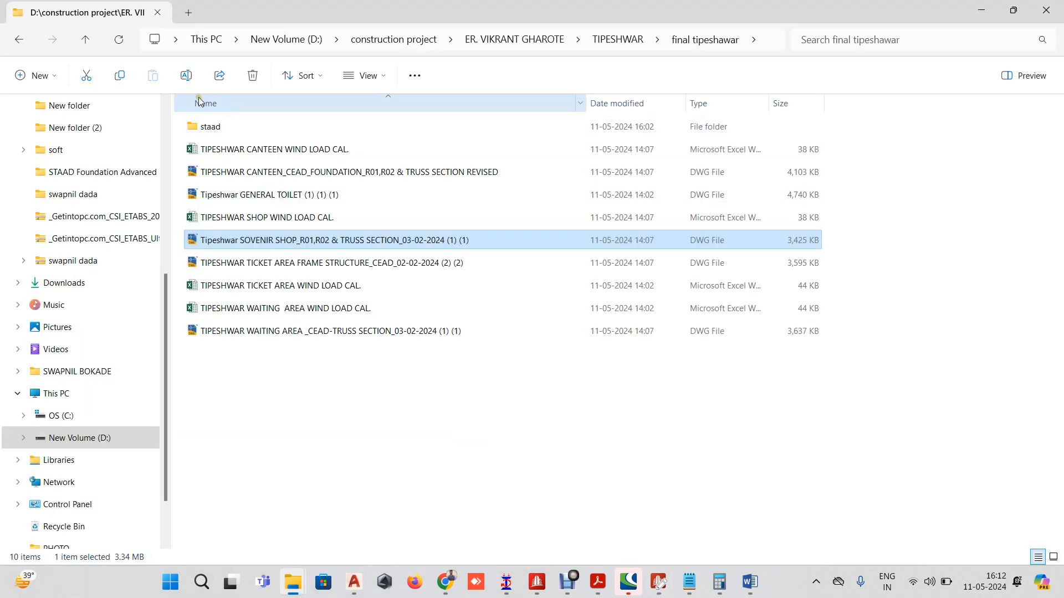
{"action": "mouse_move", "coordinate": [292, 582]}
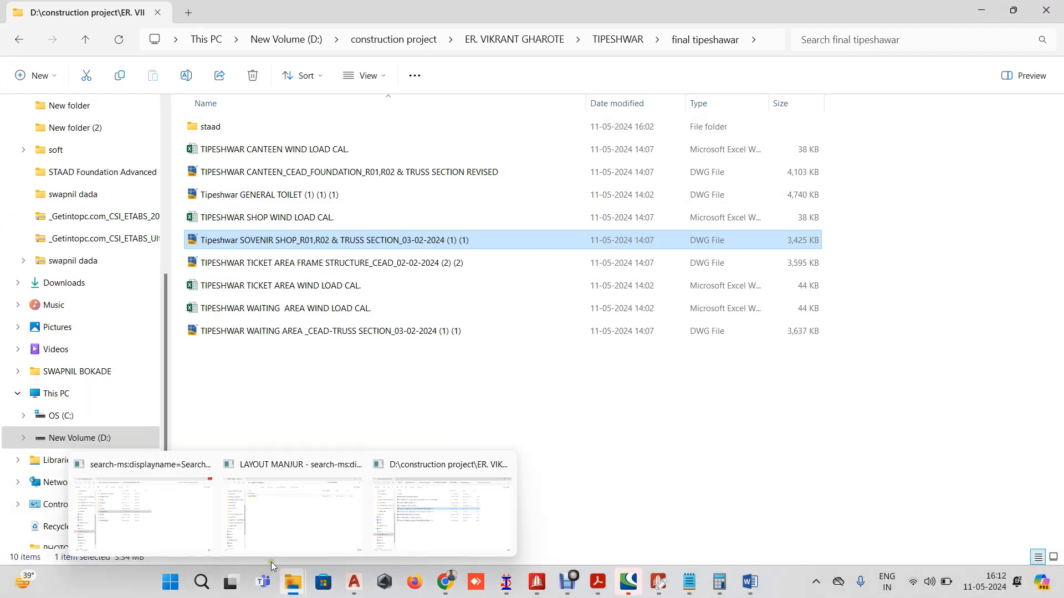
{"action": "left_click", "coordinate": [185, 497]}
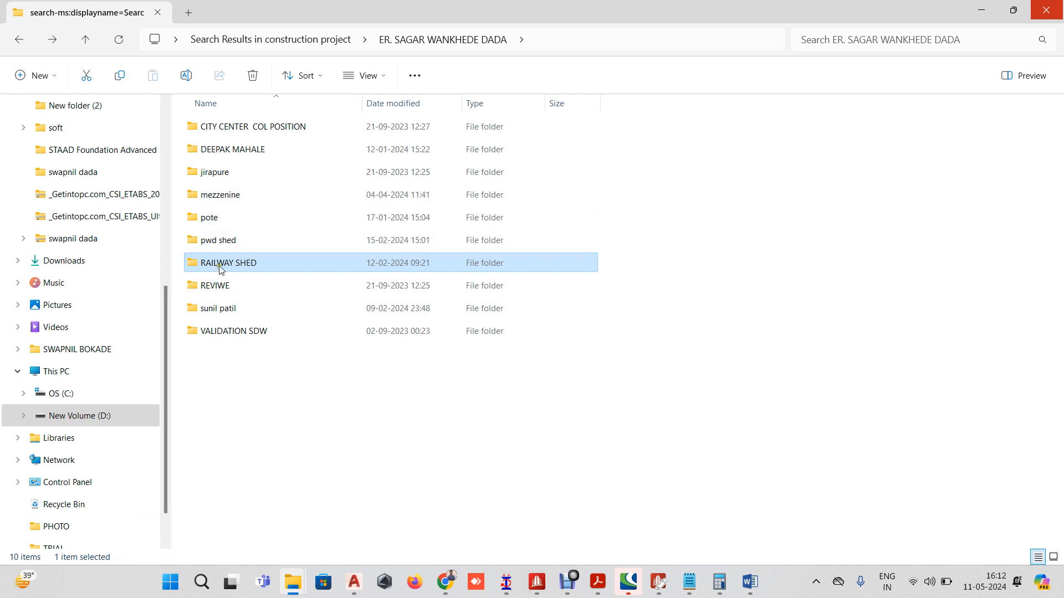
{"action": "double_click", "coordinate": [225, 133]}
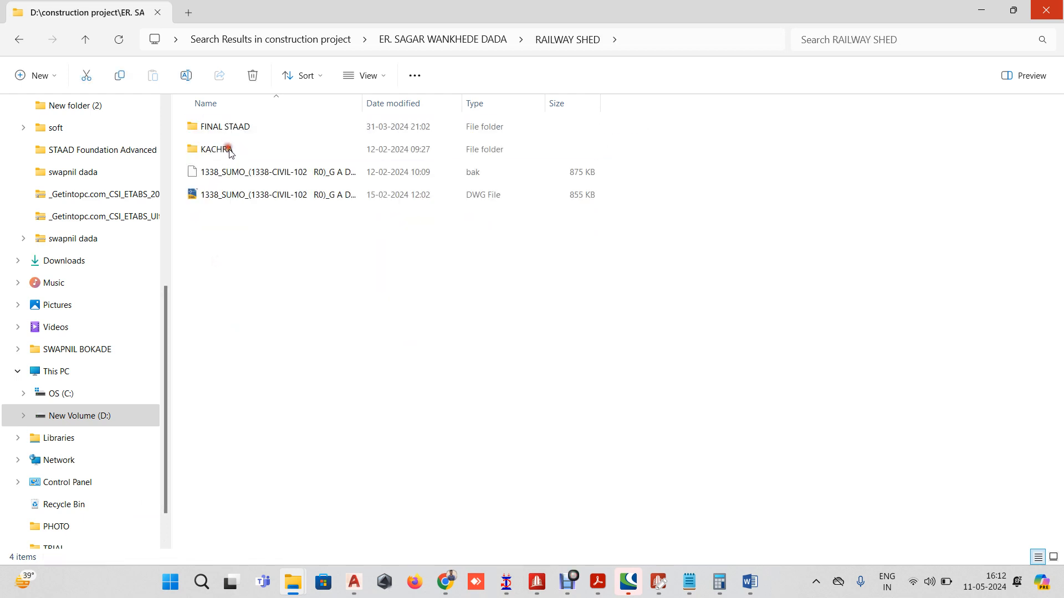
{"action": "double_click", "coordinate": [228, 126]}
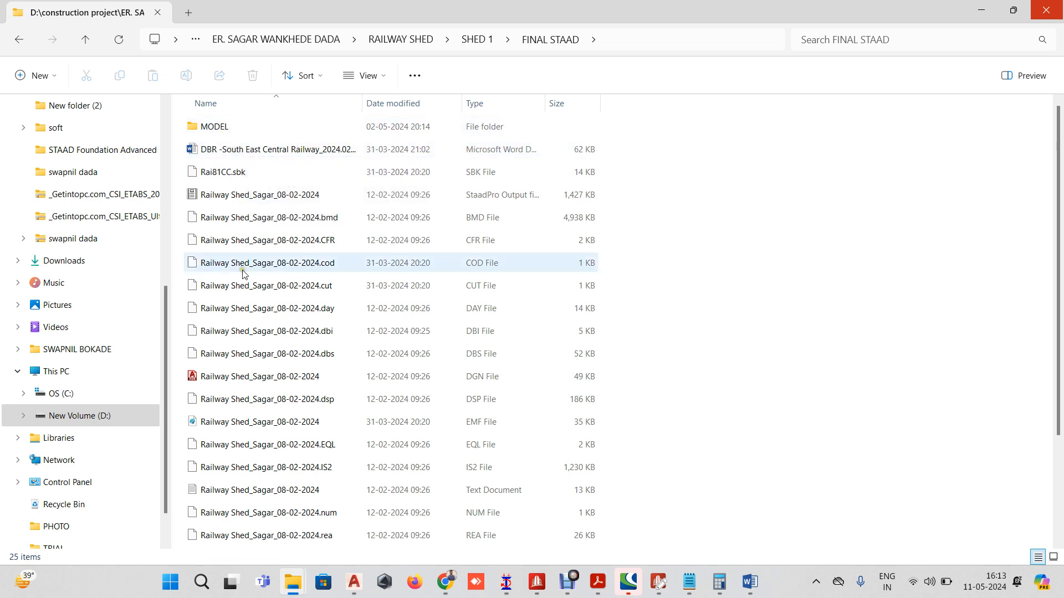
Open the Railway Shed 08-02-2024 model in STAAD.Pro with the configured licenses, accepting display of the Assign Dialog next time
{"action": "scroll", "coordinate": [282, 324], "scroll_direction": "down", "scroll_amount": 2}
{"action": "double_click", "coordinate": [285, 495]}
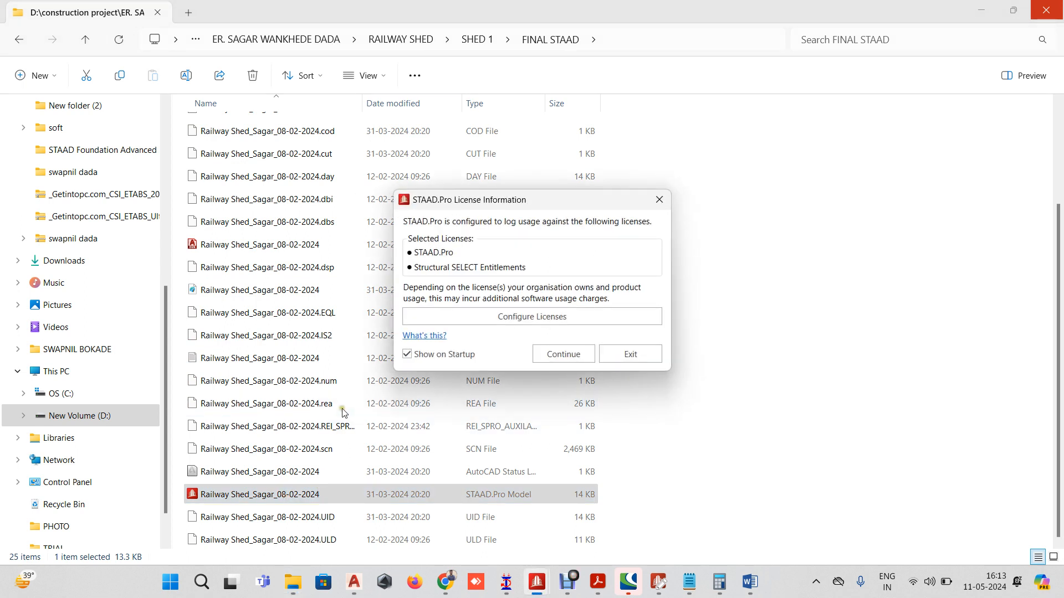
{"action": "left_click", "coordinate": [543, 354]}
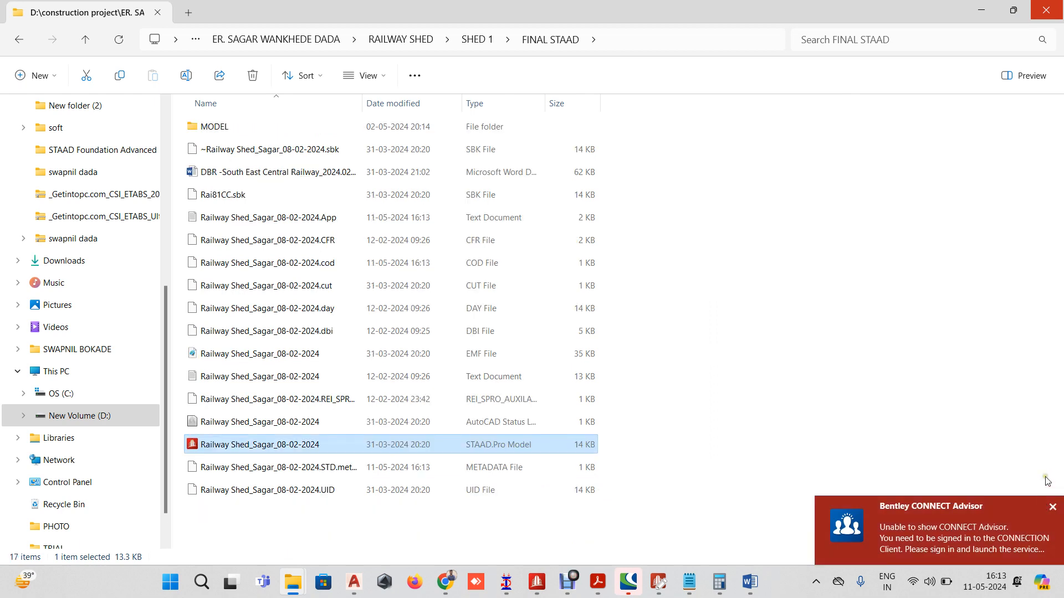
{"action": "left_click", "coordinate": [1051, 507]}
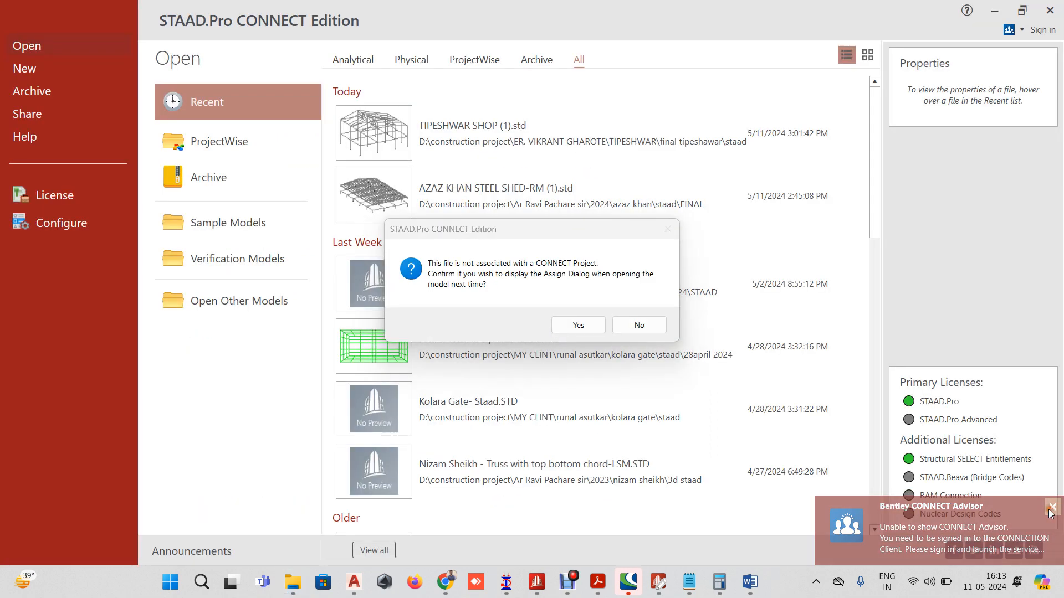
{"action": "left_click", "coordinate": [562, 325]}
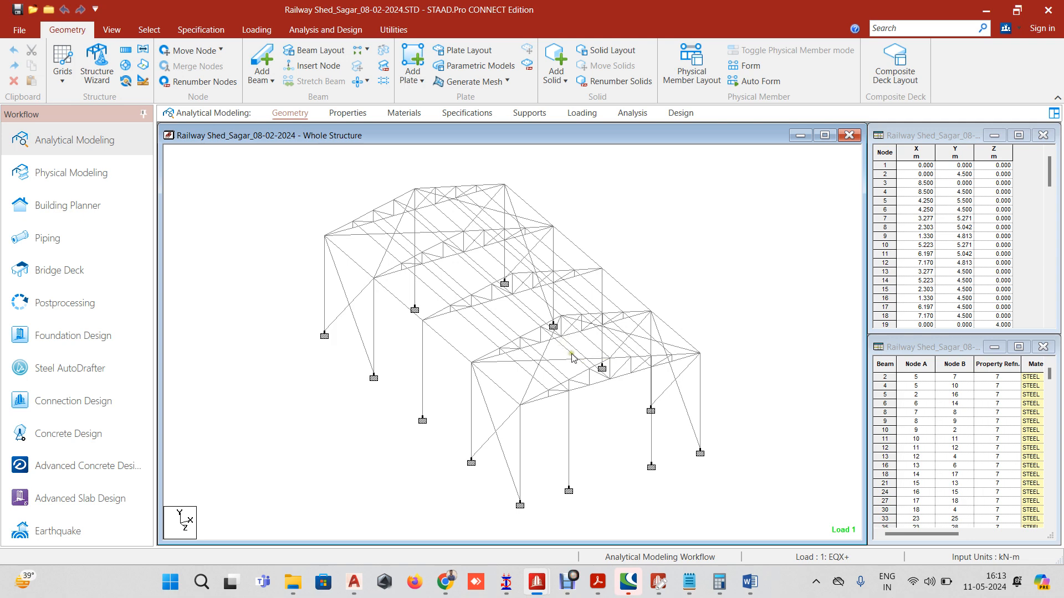
Expand load case 6: LL in the railway shed's load case details and select its uniform GY member load
{"action": "scroll", "coordinate": [520, 286], "scroll_direction": "up", "scroll_amount": 1}
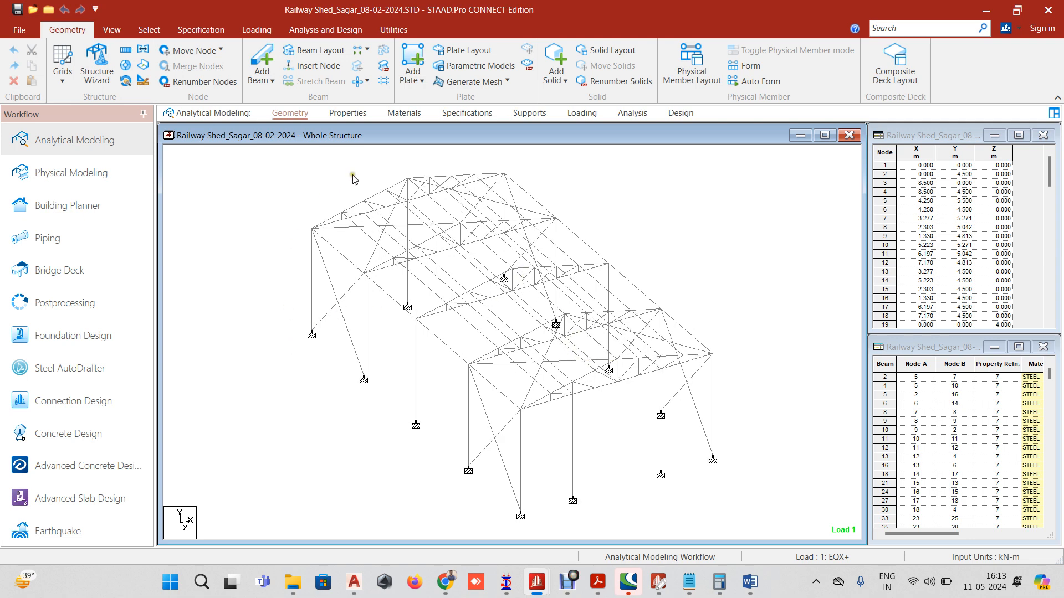
{"action": "left_click", "coordinate": [582, 115]}
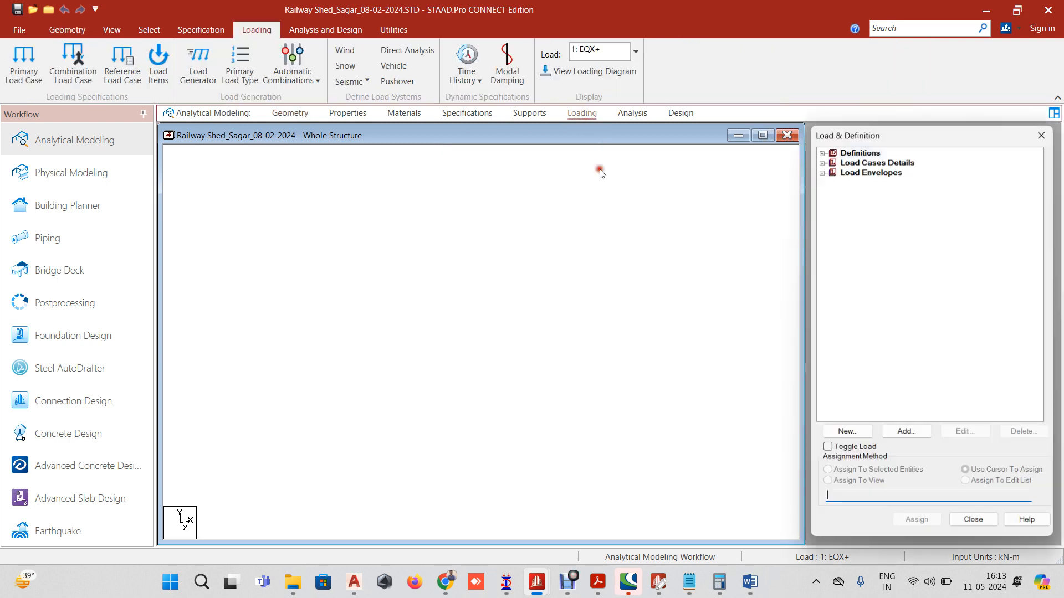
{"action": "left_click", "coordinate": [821, 160]}
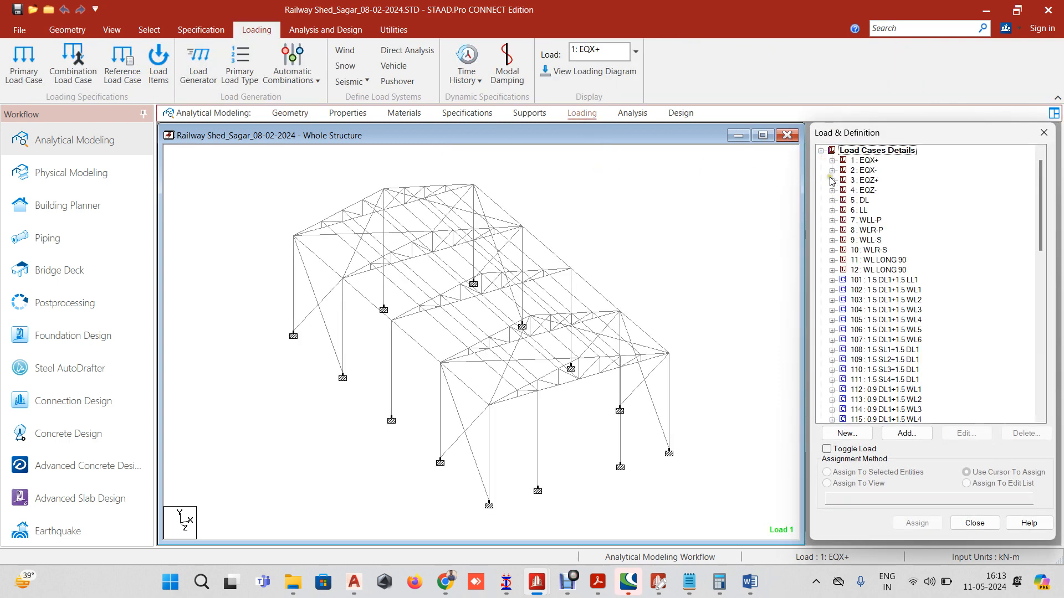
{"action": "left_click", "coordinate": [821, 151]}
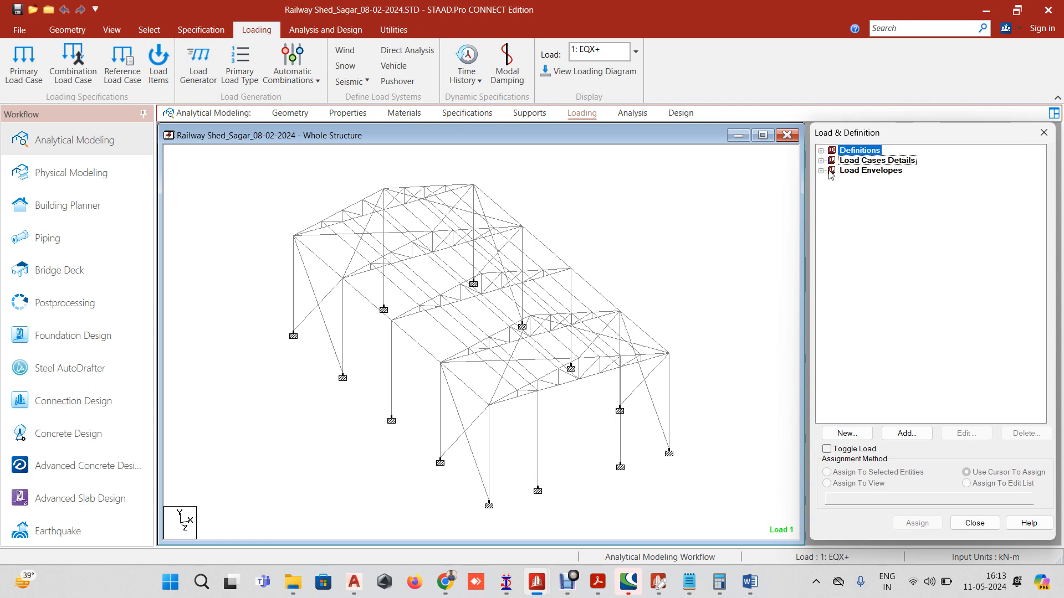
{"action": "left_click", "coordinate": [821, 160]}
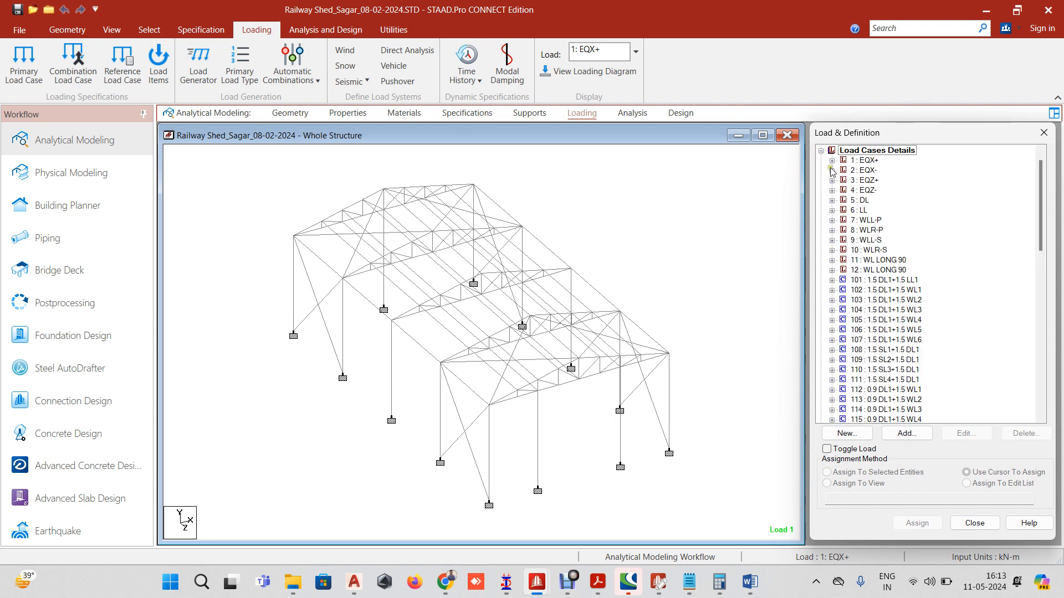
{"action": "left_click", "coordinate": [831, 210]}
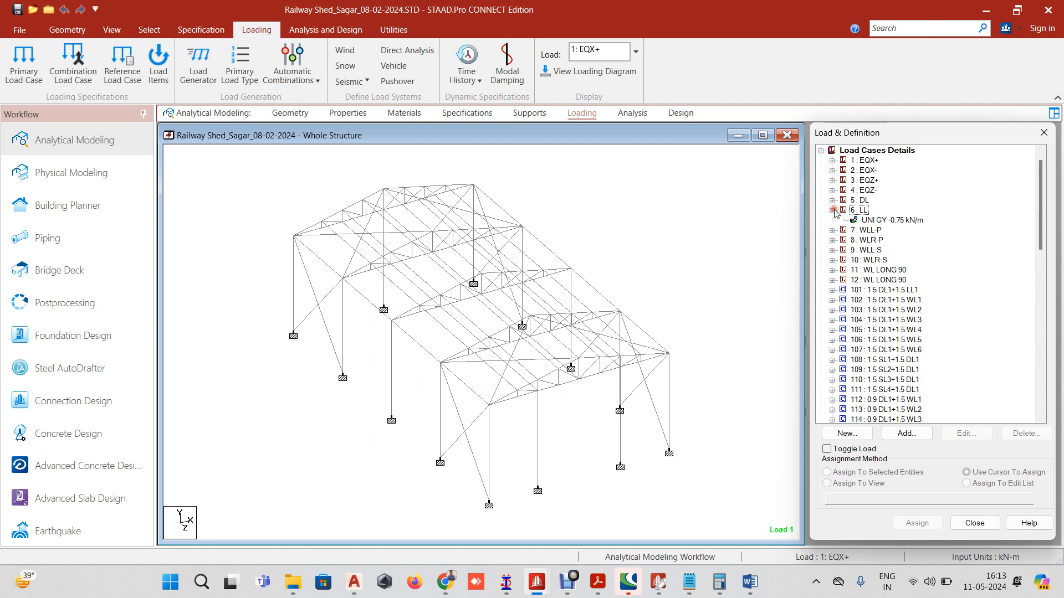
{"action": "left_click", "coordinate": [890, 220]}
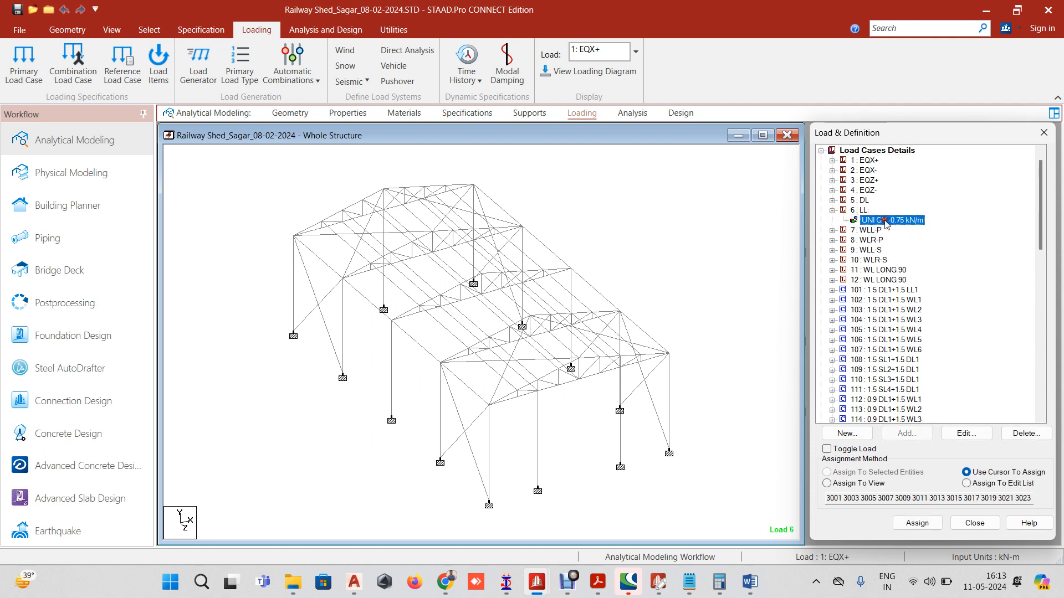
Display the loading diagram of the uniform GY member load under load case 6: LL in the railway shed model
{"action": "left_click", "coordinate": [868, 232]}
{"action": "left_click", "coordinate": [881, 221]}
{"action": "left_click", "coordinate": [575, 74]}
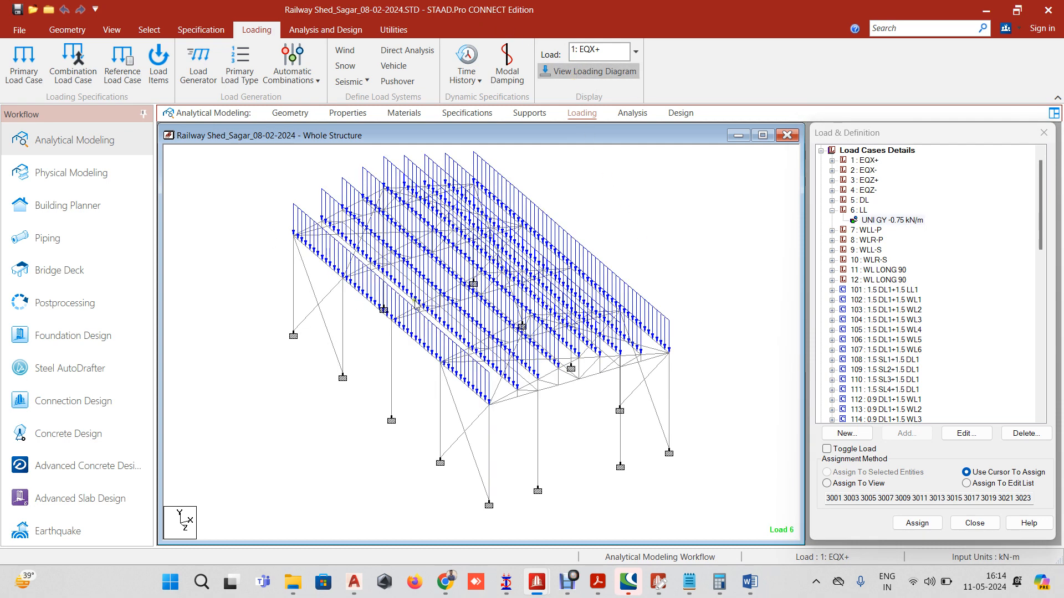
{"action": "left_click", "coordinate": [873, 222]}
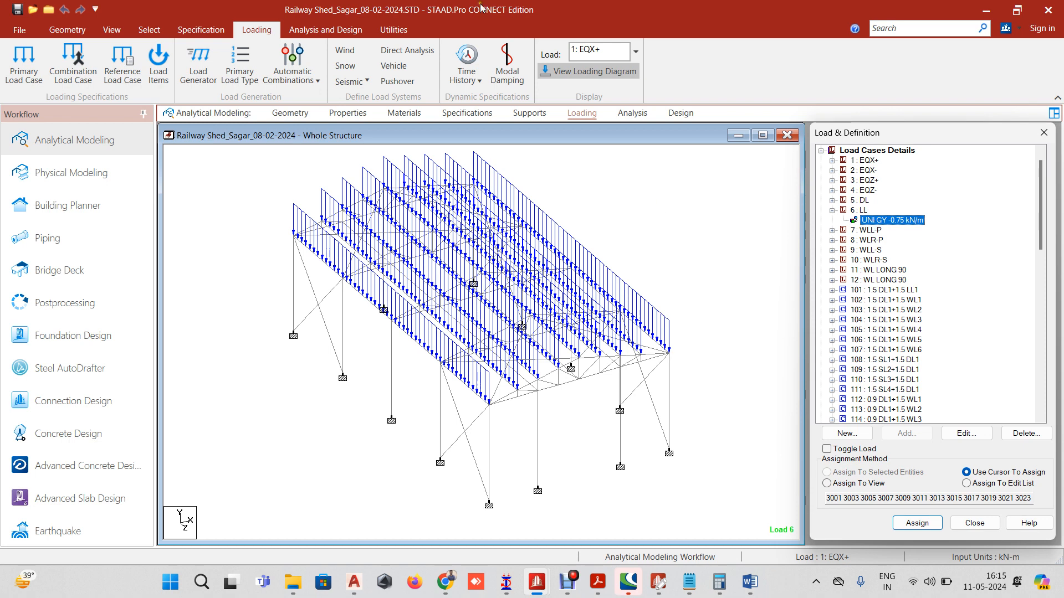
Review the load case 6 live load lines in the reference steel shed's input file, then close the editor and the railway shed model
{"action": "mouse_move", "coordinate": [371, 596]}
{"action": "mouse_move", "coordinate": [650, 584]}
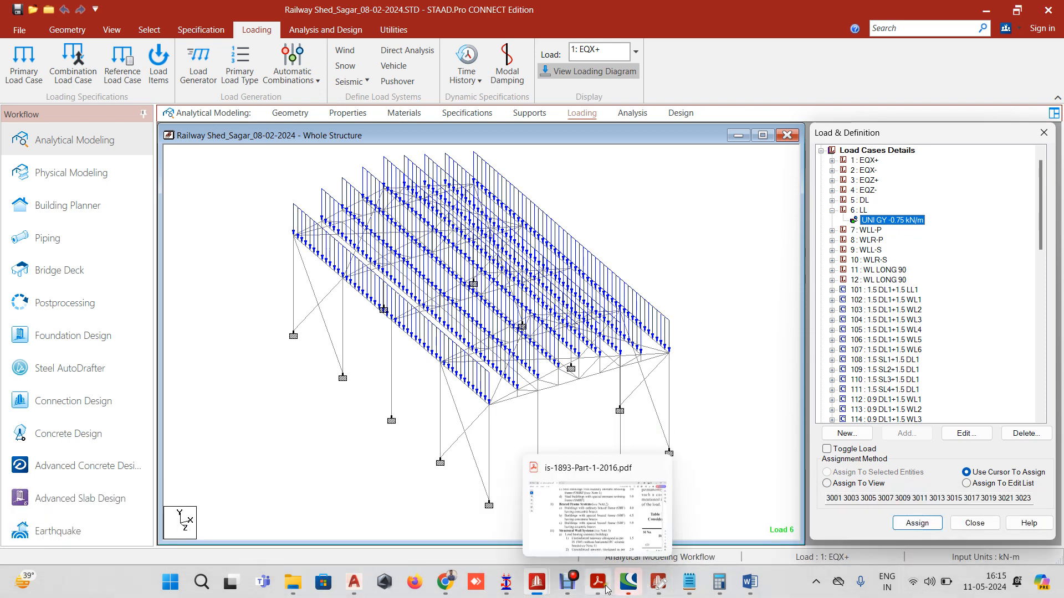
{"action": "left_click", "coordinate": [658, 581]}
{"action": "left_click", "coordinate": [388, 300]}
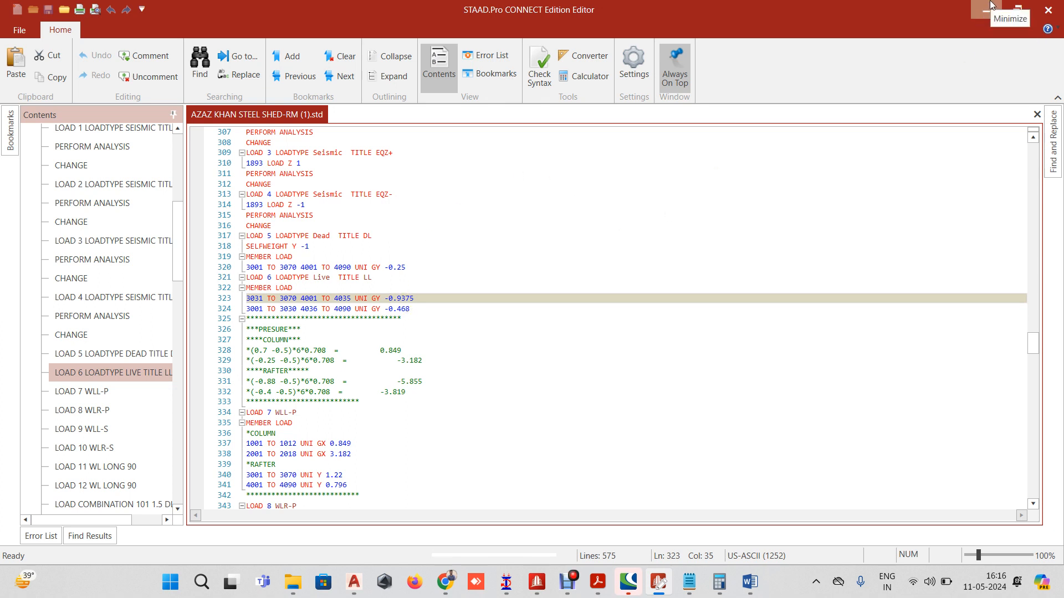
{"action": "left_click", "coordinate": [982, 15]}
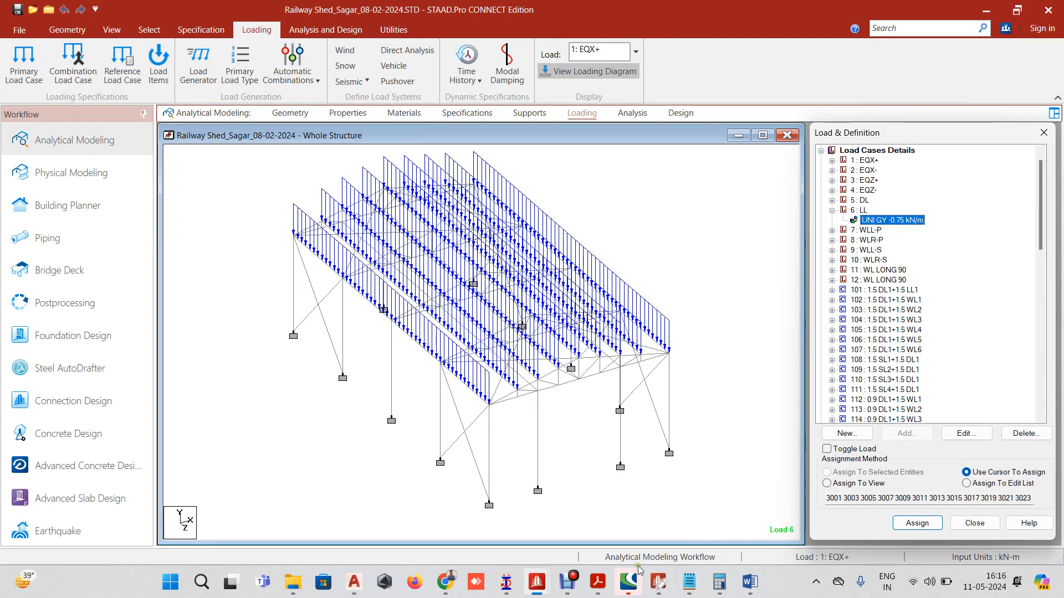
{"action": "left_click", "coordinate": [659, 581]}
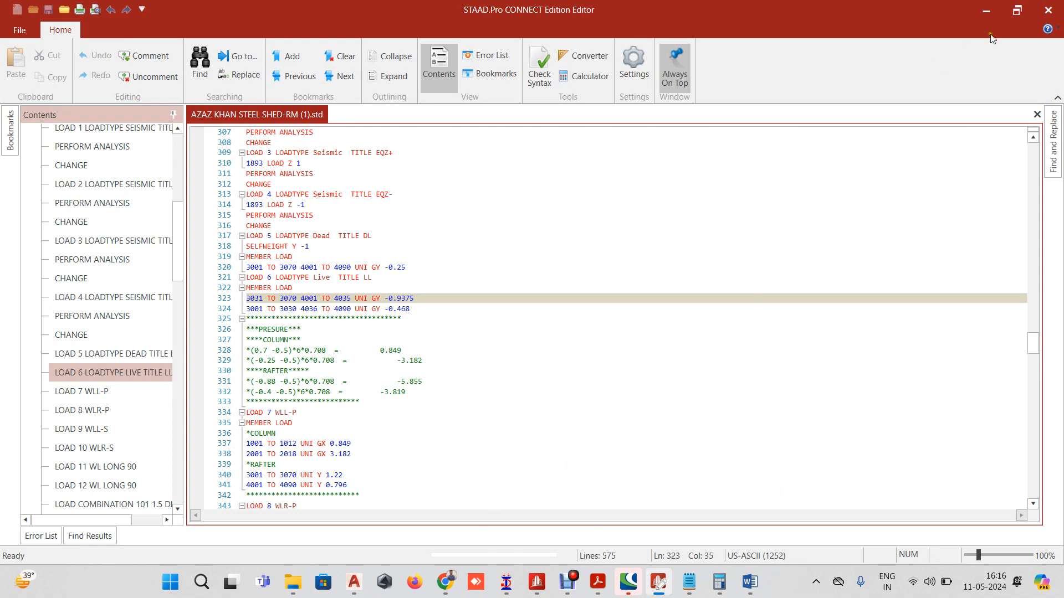
{"action": "left_click", "coordinate": [1041, 12]}
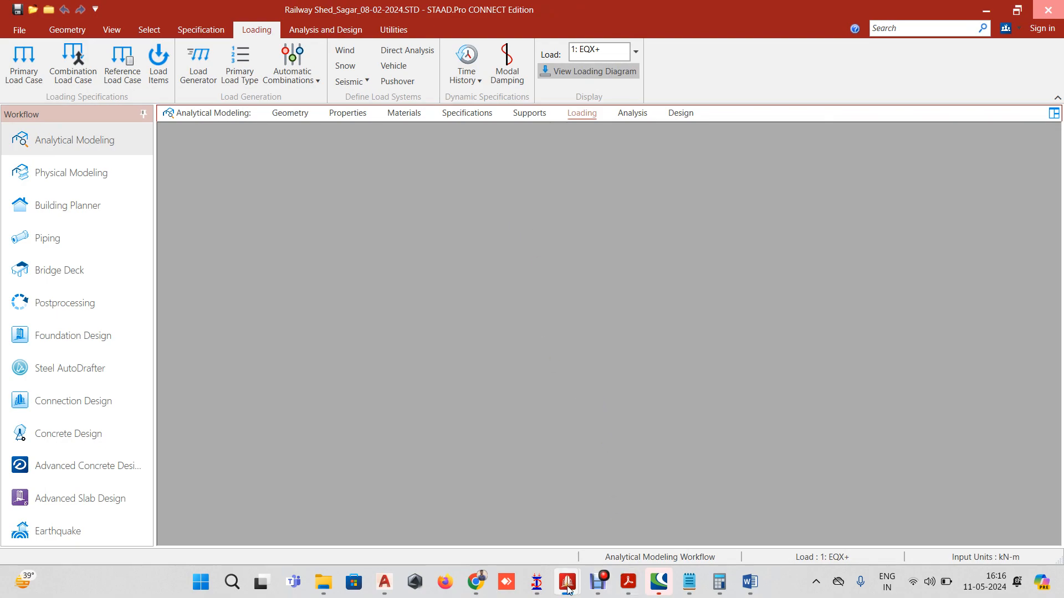
Switch to the reference steel shed model and open the beam details of the roof truss top chord member near the eave
{"action": "mouse_move", "coordinate": [567, 582]}
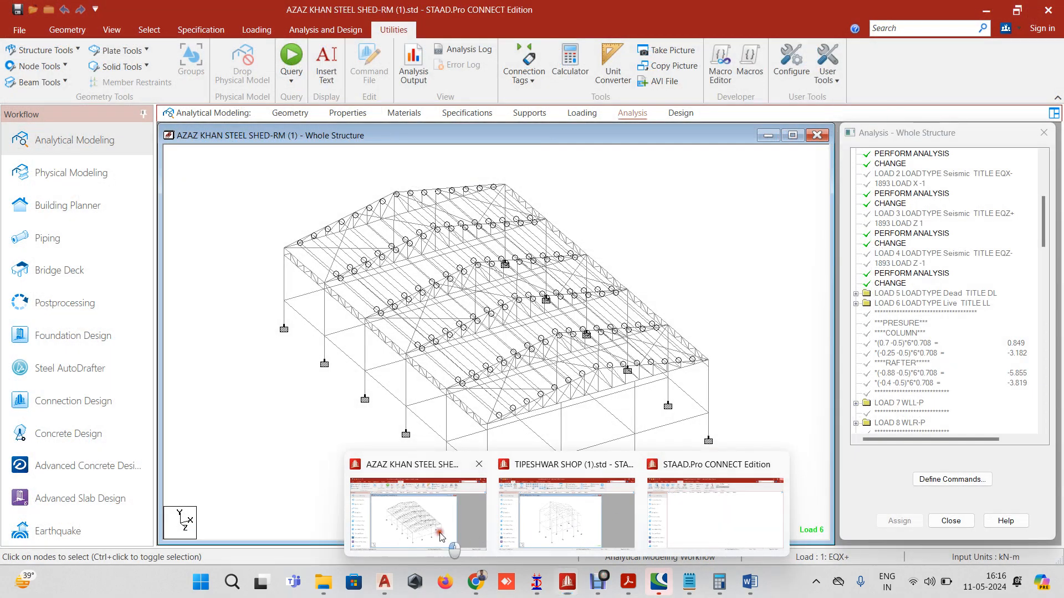
{"action": "left_click", "coordinate": [421, 515]}
{"action": "scroll", "coordinate": [272, 229], "scroll_direction": "up", "scroll_amount": 5}
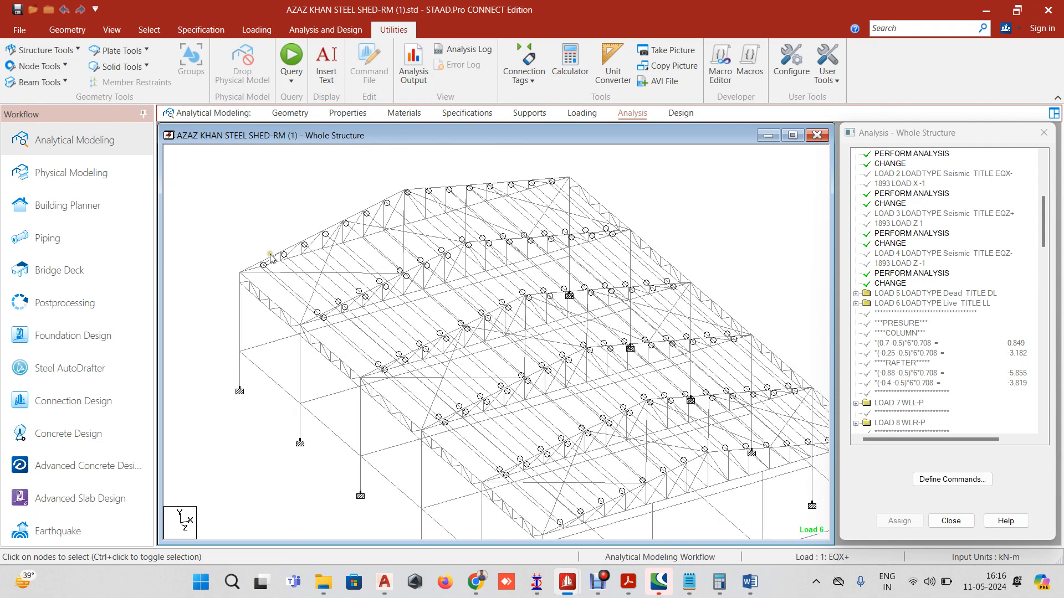
{"action": "left_click", "coordinate": [270, 257]}
{"action": "double_click", "coordinate": [271, 259]}
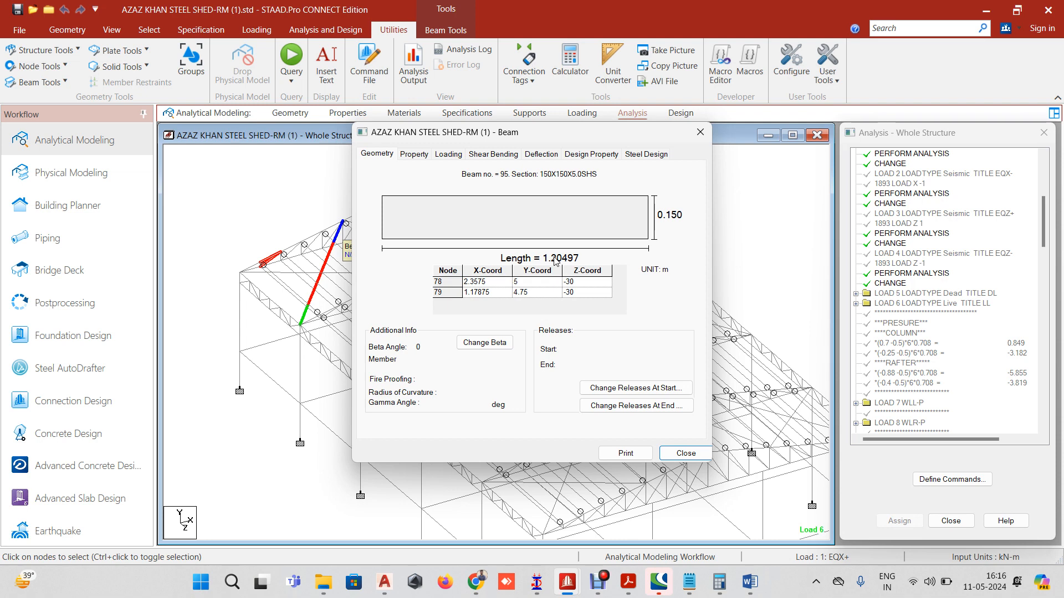
Switch to the Tipeshwar shop model and check the beam details of the first eave beam segment
{"action": "mouse_move", "coordinate": [571, 589]}
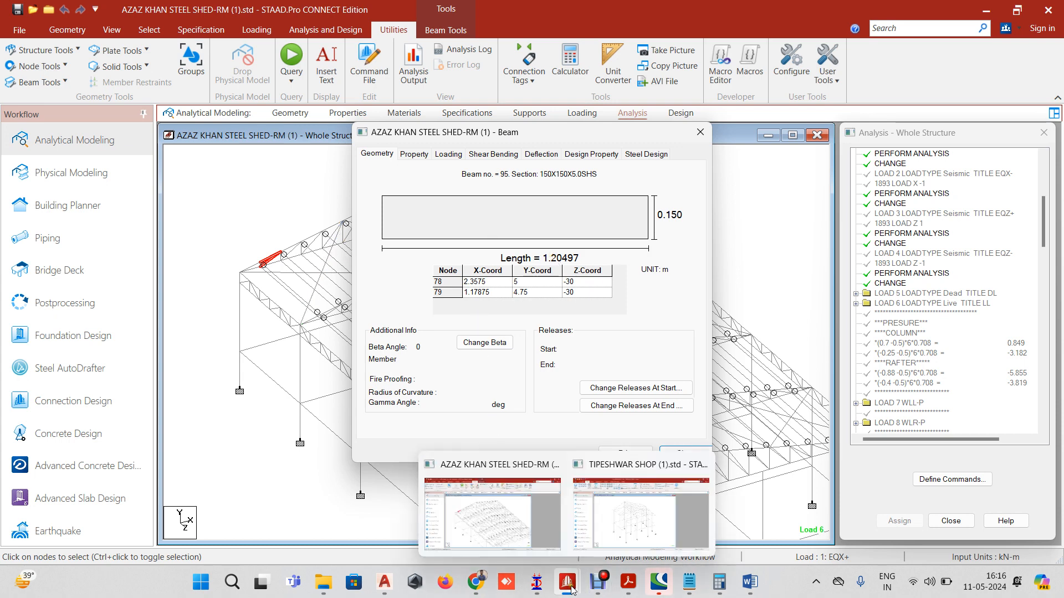
{"action": "left_click", "coordinate": [620, 529]}
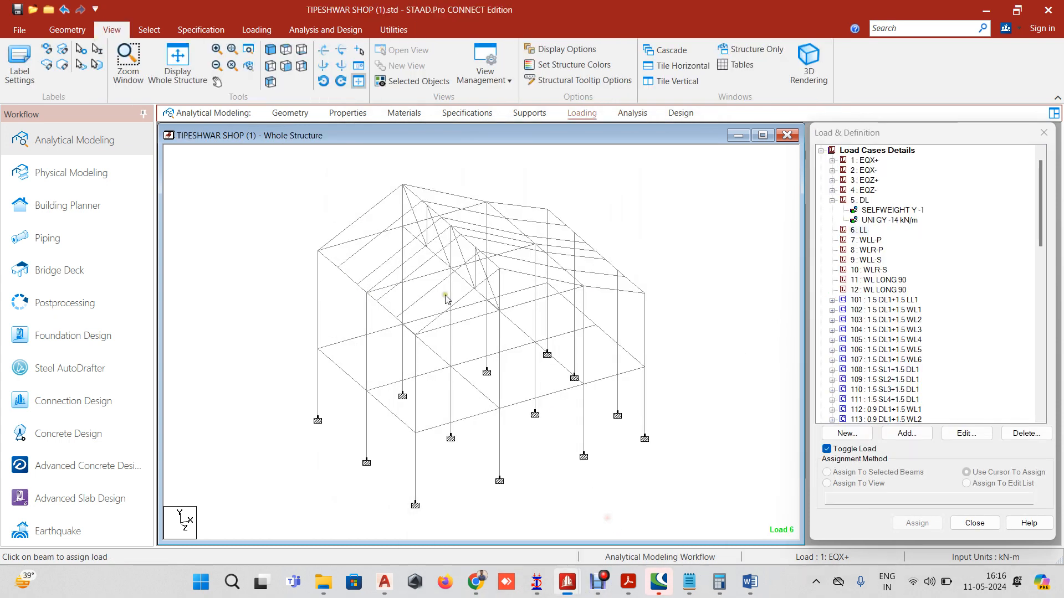
{"action": "double_click", "coordinate": [342, 266]}
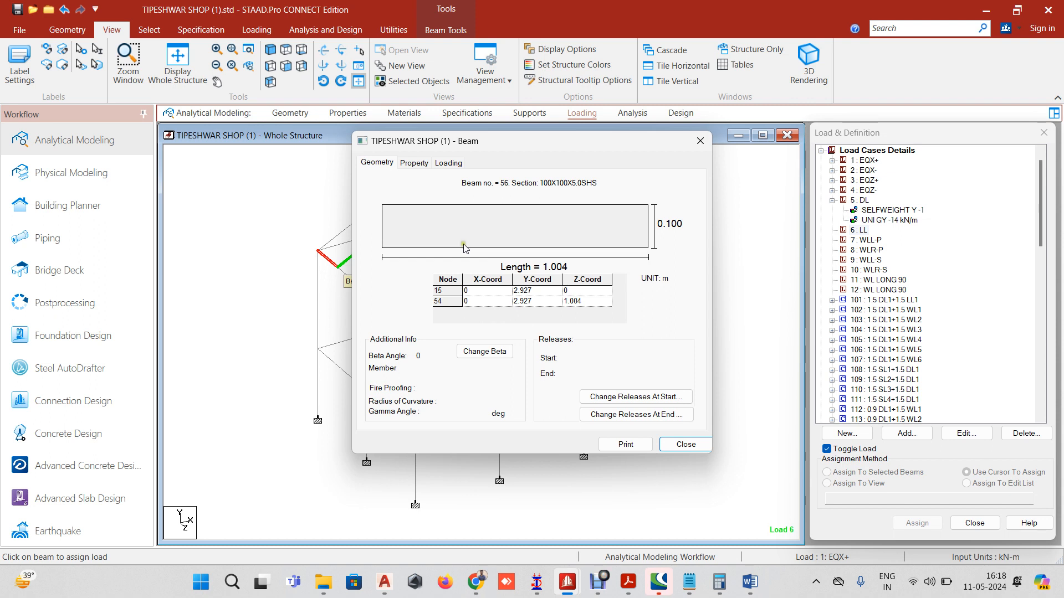
Return to the reference steel shed model, close its beam details and select the uniform member load under load case 6: LL
{"action": "mouse_move", "coordinate": [559, 587]}
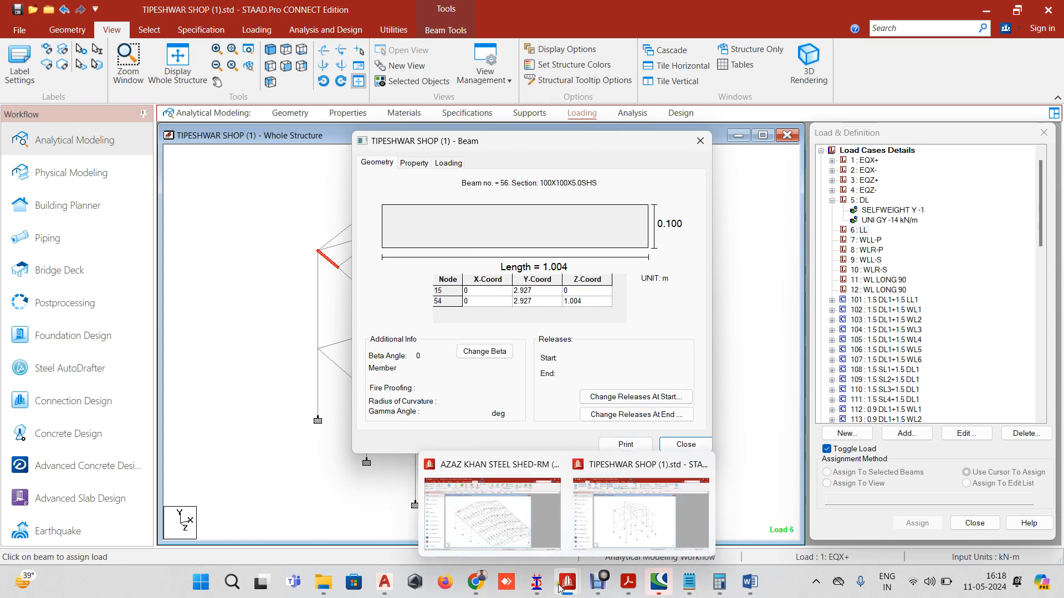
{"action": "left_click", "coordinate": [520, 543]}
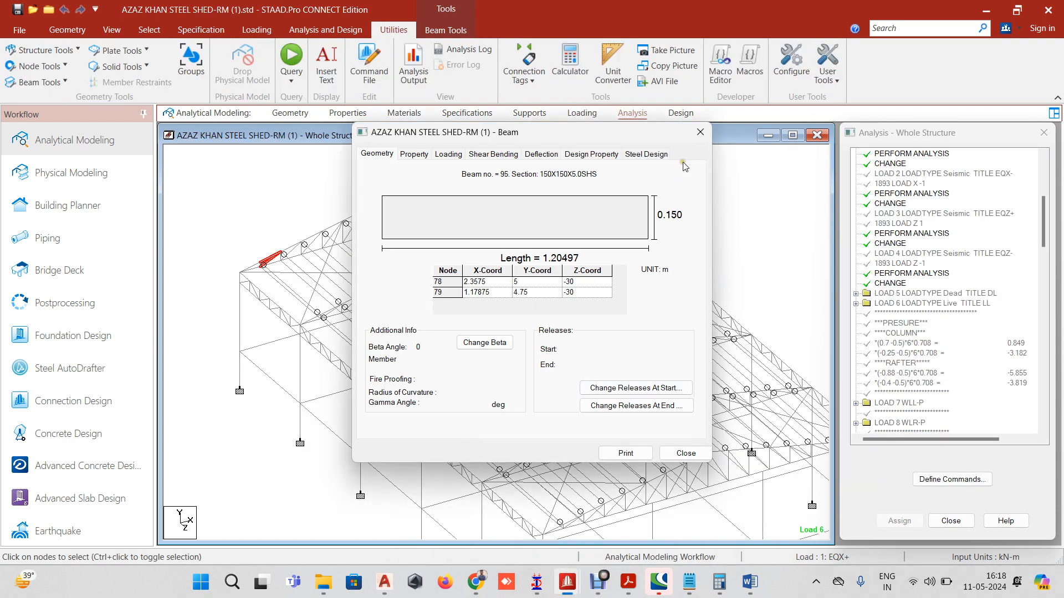
{"action": "left_click", "coordinate": [701, 132]}
{"action": "scroll", "coordinate": [940, 278], "scroll_direction": "down", "scroll_amount": 2}
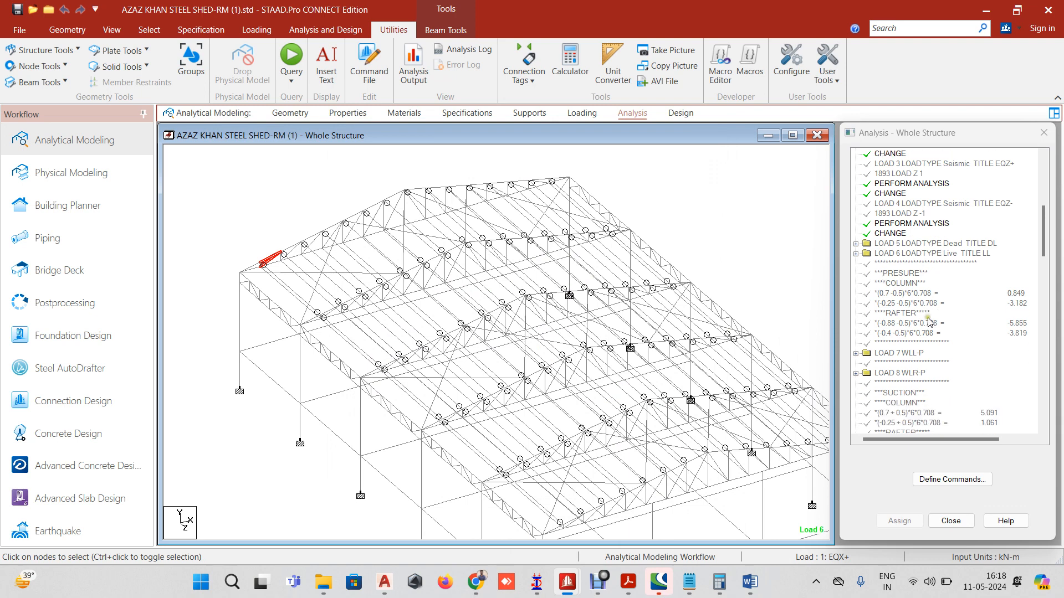
{"action": "scroll", "coordinate": [886, 282], "scroll_direction": "up", "scroll_amount": 2}
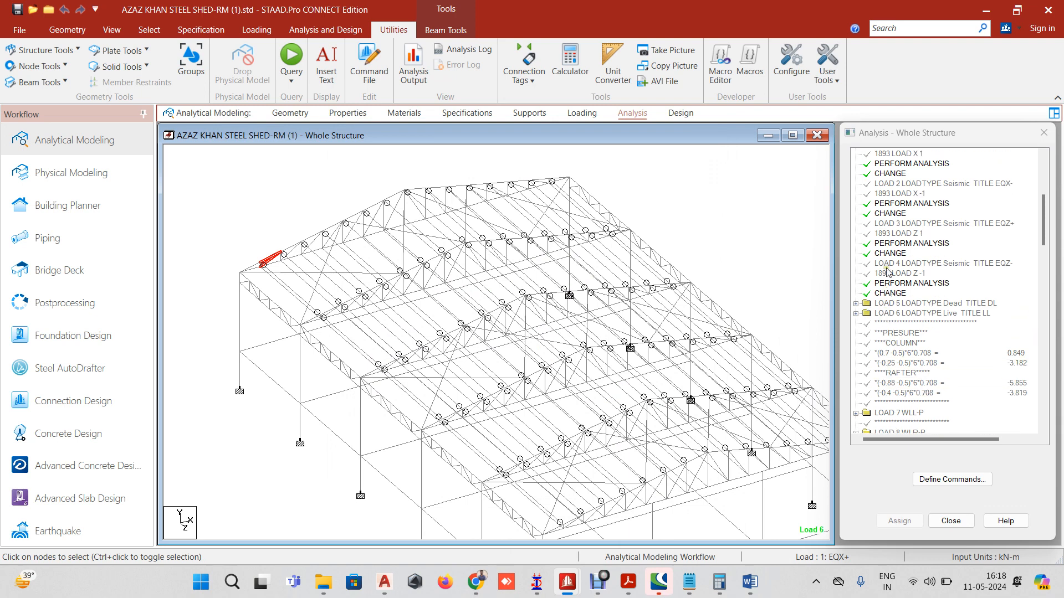
{"action": "left_click", "coordinate": [582, 113]}
{"action": "left_click", "coordinate": [821, 161]}
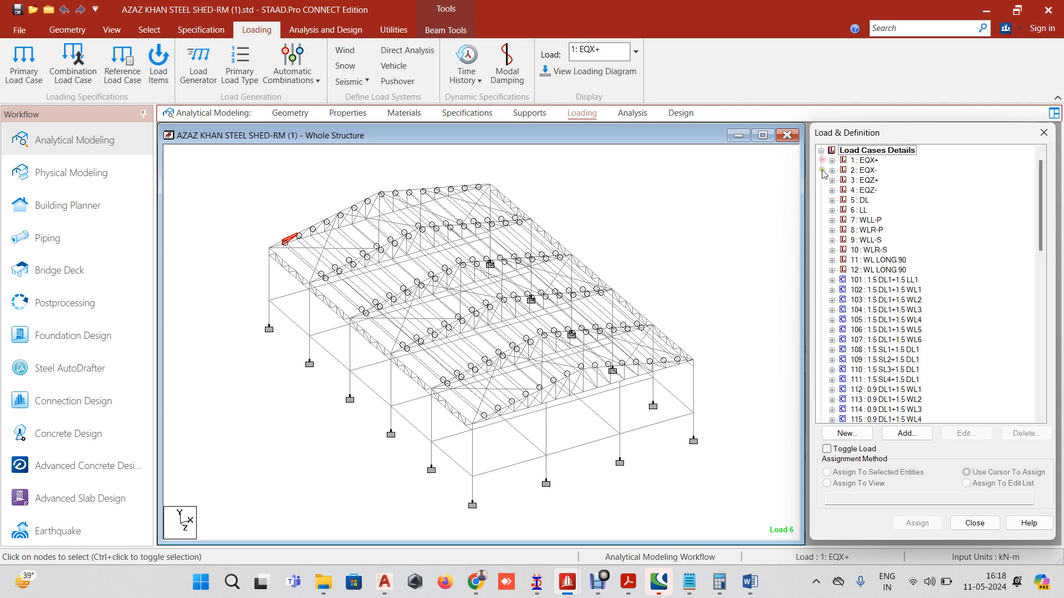
{"action": "left_click", "coordinate": [831, 210]}
{"action": "left_click", "coordinate": [881, 221]}
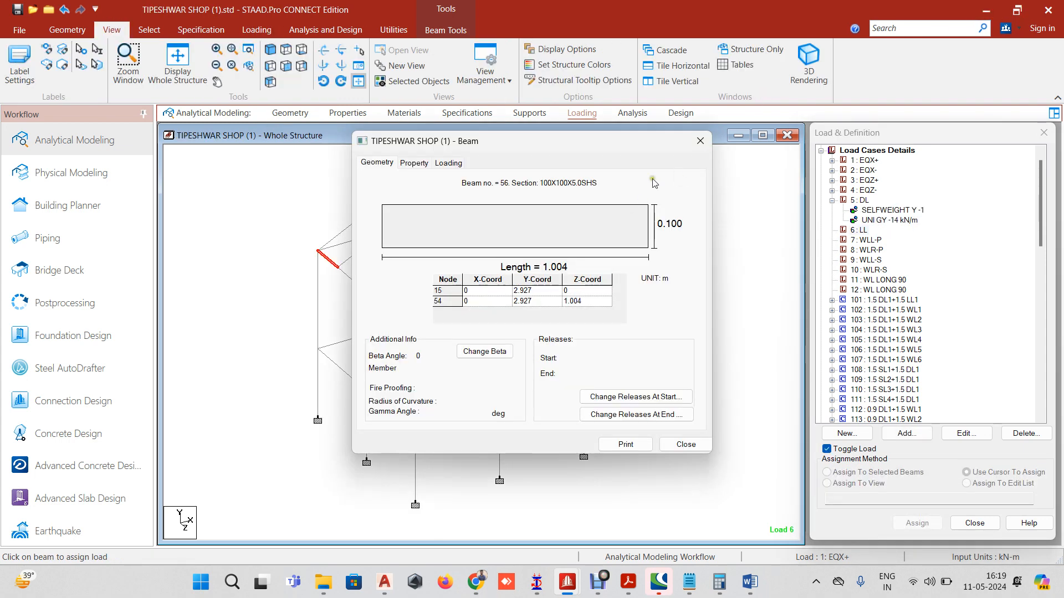
Close the eave beam's details and bring the Tipeshwar shop model back into view
{"action": "left_click", "coordinate": [700, 141]}
{"action": "left_click", "coordinate": [985, 10]}
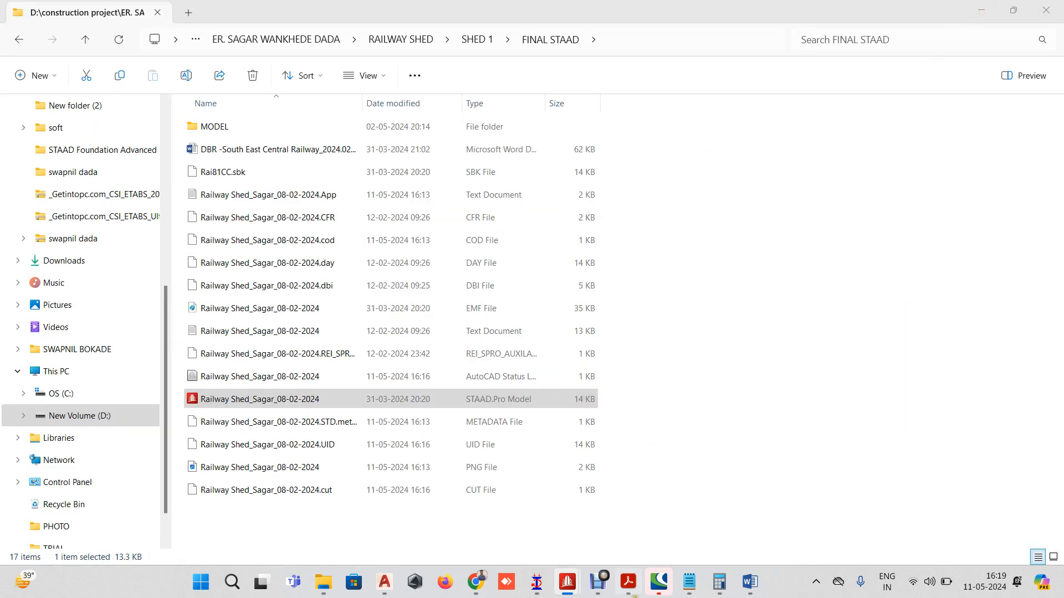
{"action": "left_click", "coordinate": [626, 529]}
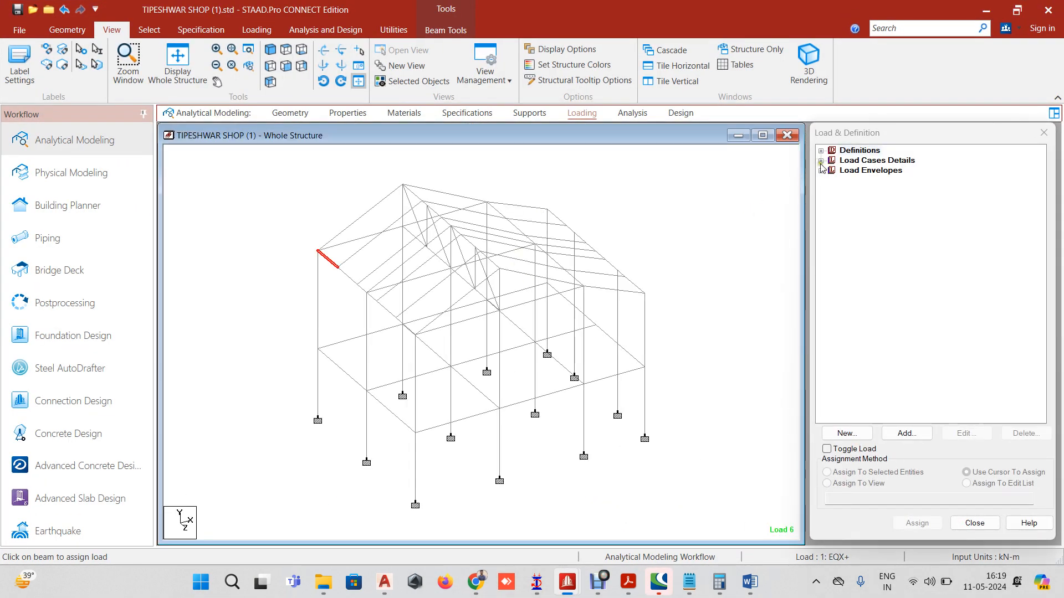
Add a uniform member force of -0.75 kN/m in the GY direction to load case 6: LL and select it
{"action": "left_click", "coordinate": [821, 160]}
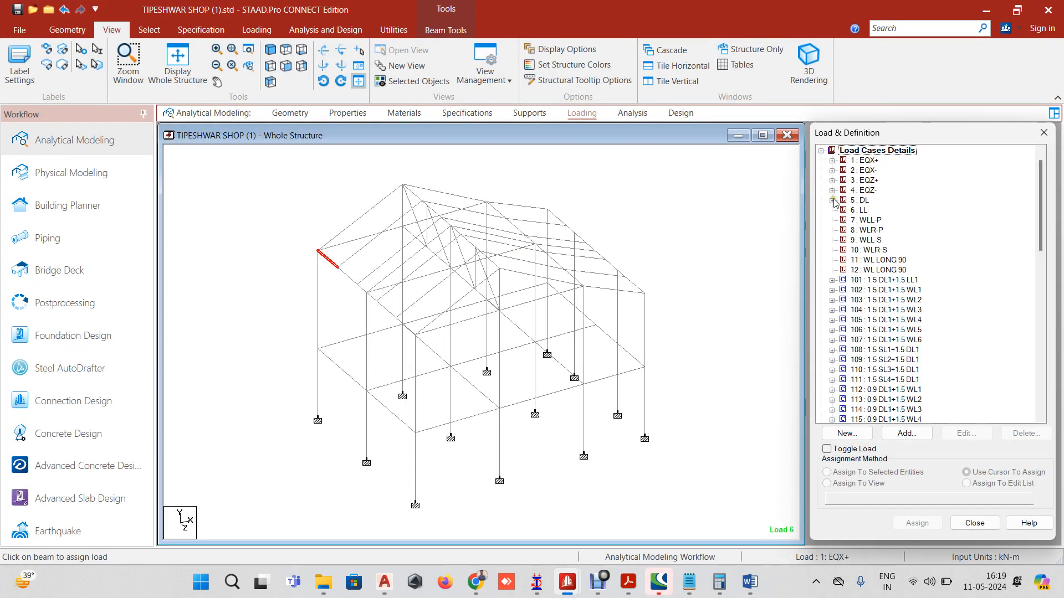
{"action": "left_click", "coordinate": [858, 210]}
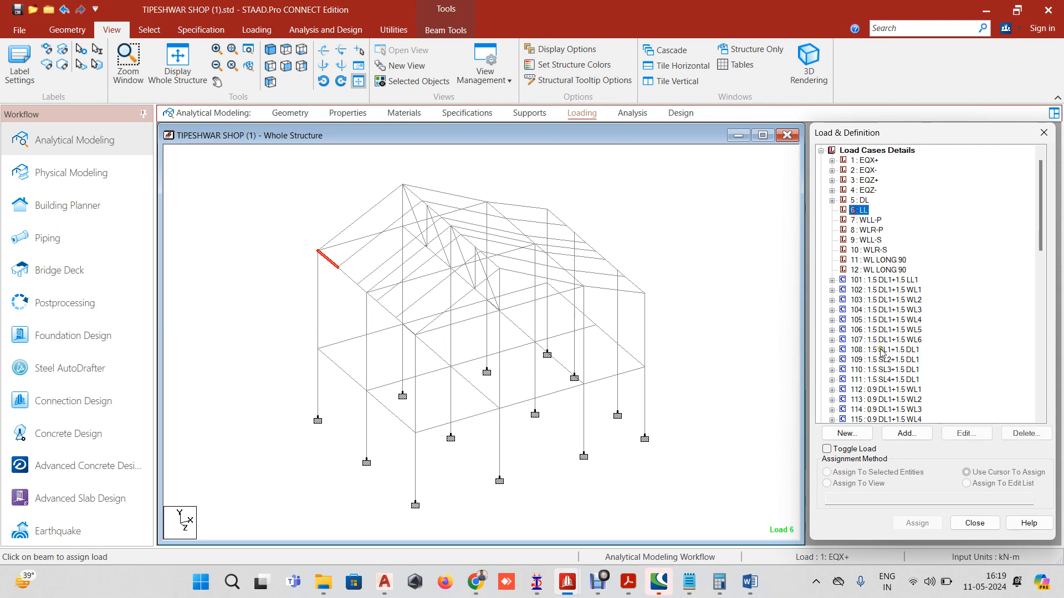
{"action": "left_click", "coordinate": [906, 433]}
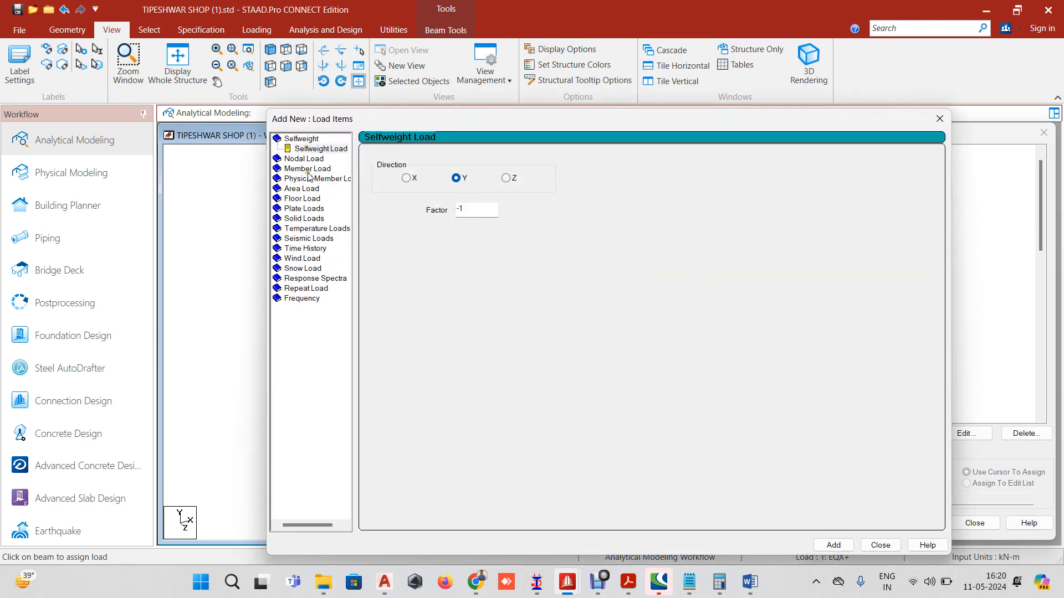
{"action": "left_click", "coordinate": [308, 170]}
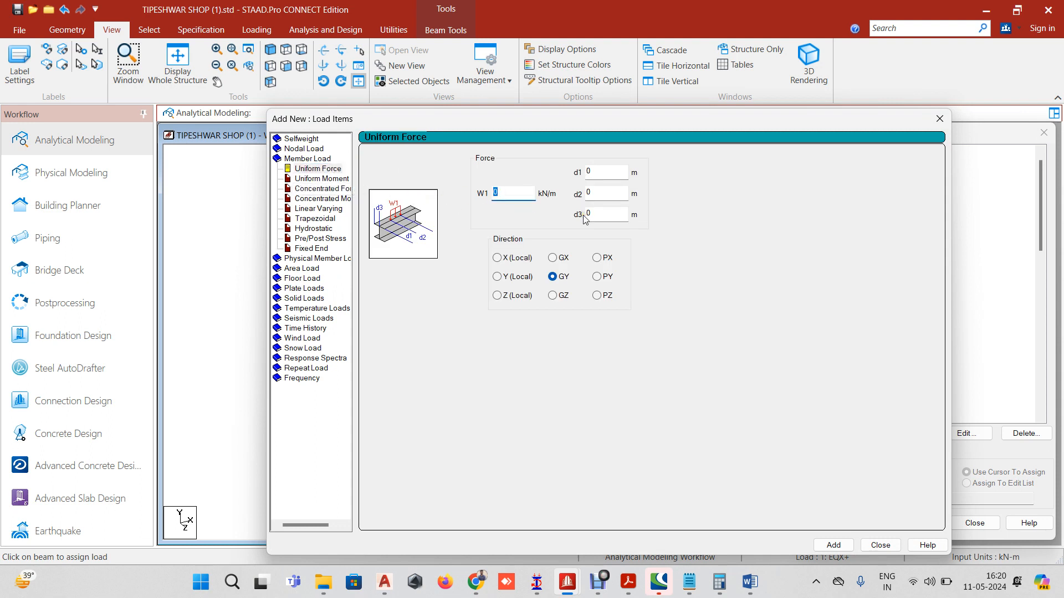
{"action": "type", "text": "-0.75"}
{"action": "left_click", "coordinate": [838, 547]}
{"action": "left_click", "coordinate": [880, 546]}
{"action": "left_click", "coordinate": [904, 222]}
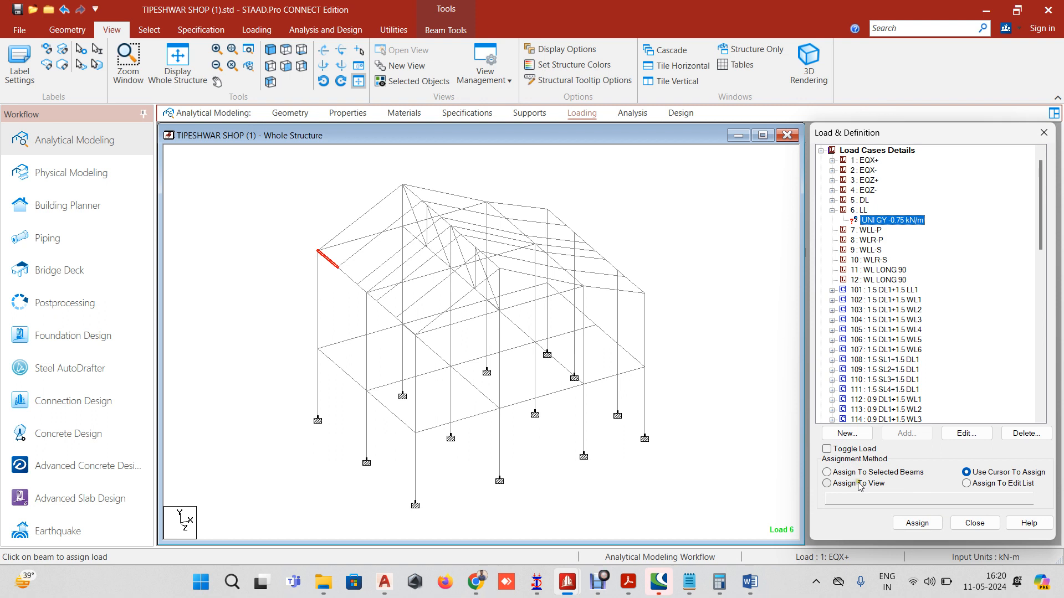
Select the members of all three roof slopes in the front view and show only them in isometric view
{"action": "left_click", "coordinate": [359, 219]}
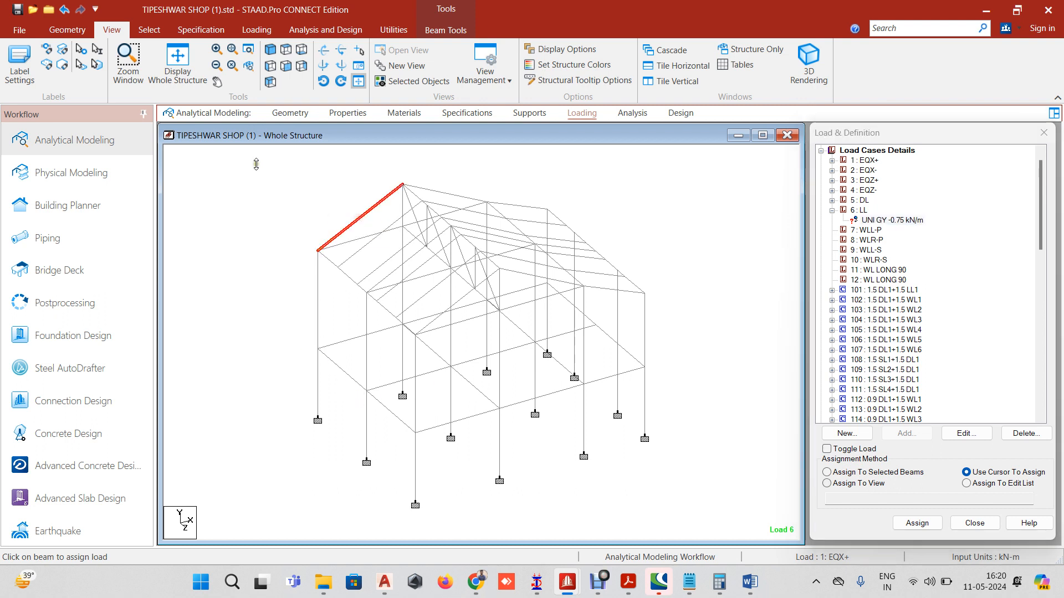
{"action": "left_click", "coordinate": [286, 66]}
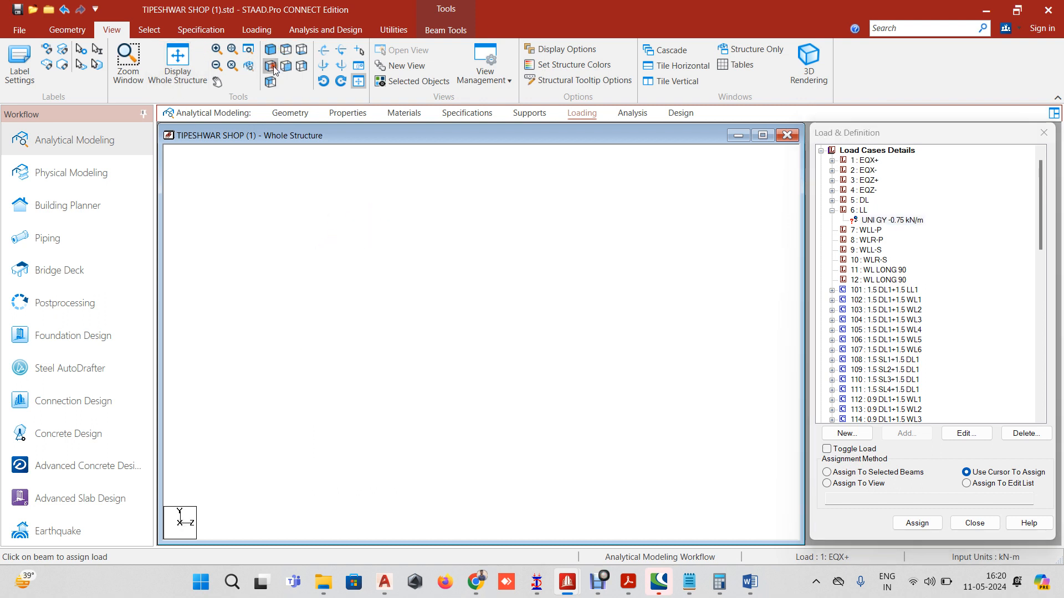
{"action": "left_click", "coordinate": [286, 66]}
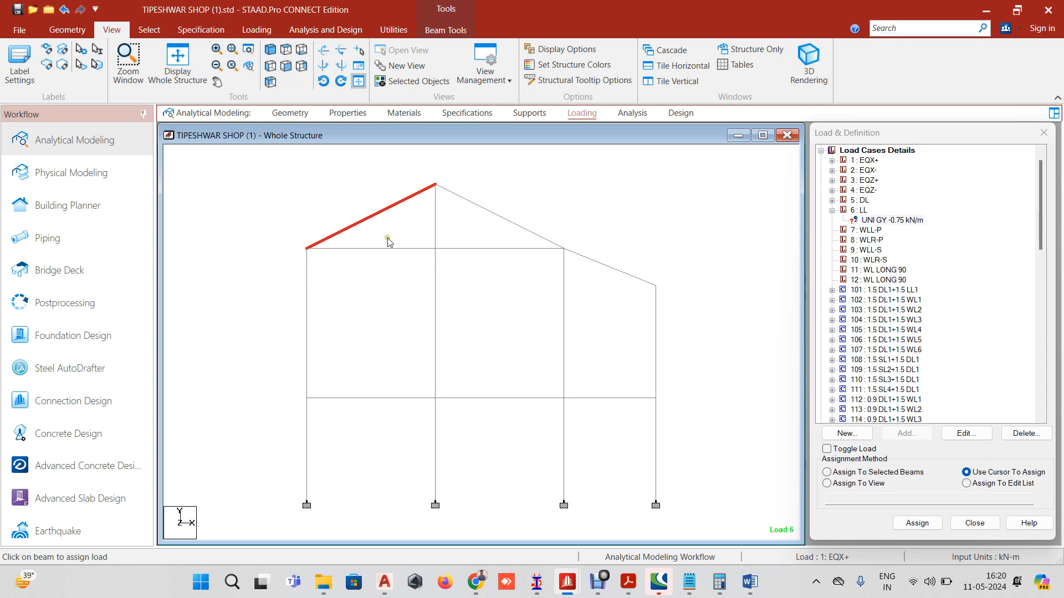
{"action": "left_click", "coordinate": [491, 212]}
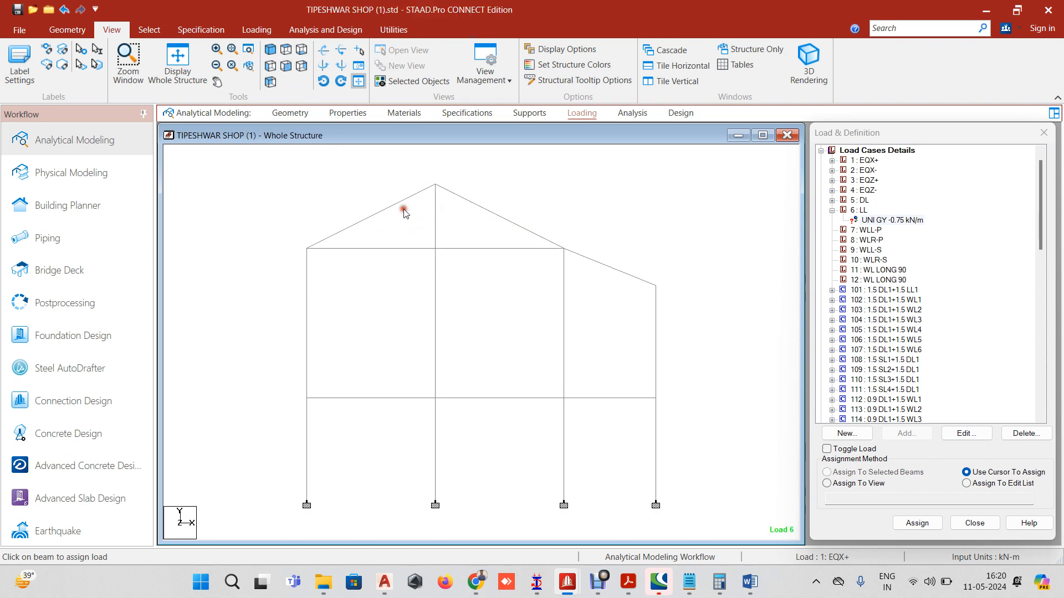
{"action": "left_click", "coordinate": [408, 210]}
{"action": "left_click", "coordinate": [475, 211]}
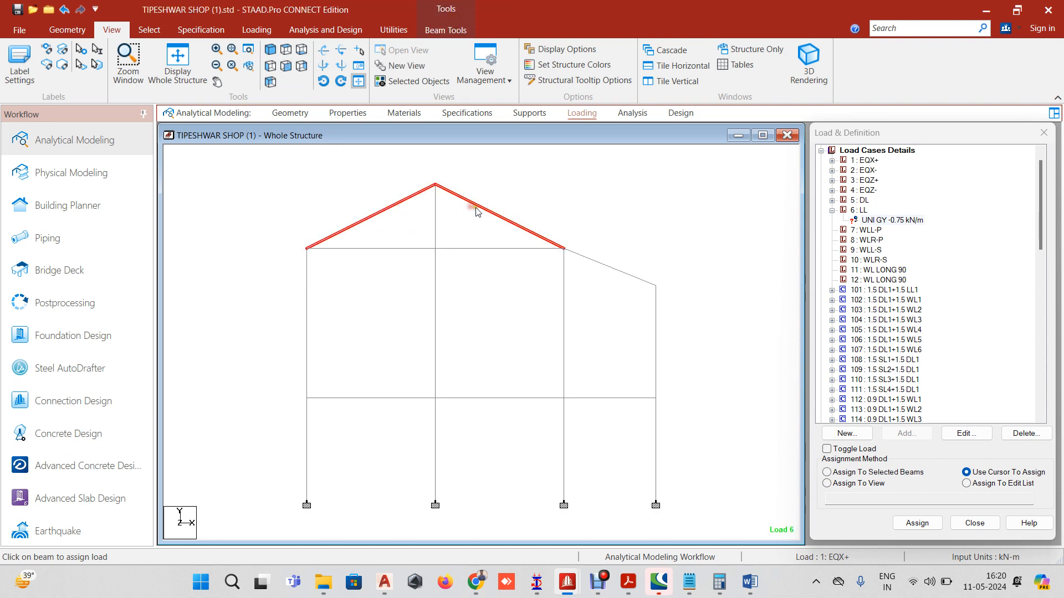
{"action": "left_click", "coordinate": [613, 271]}
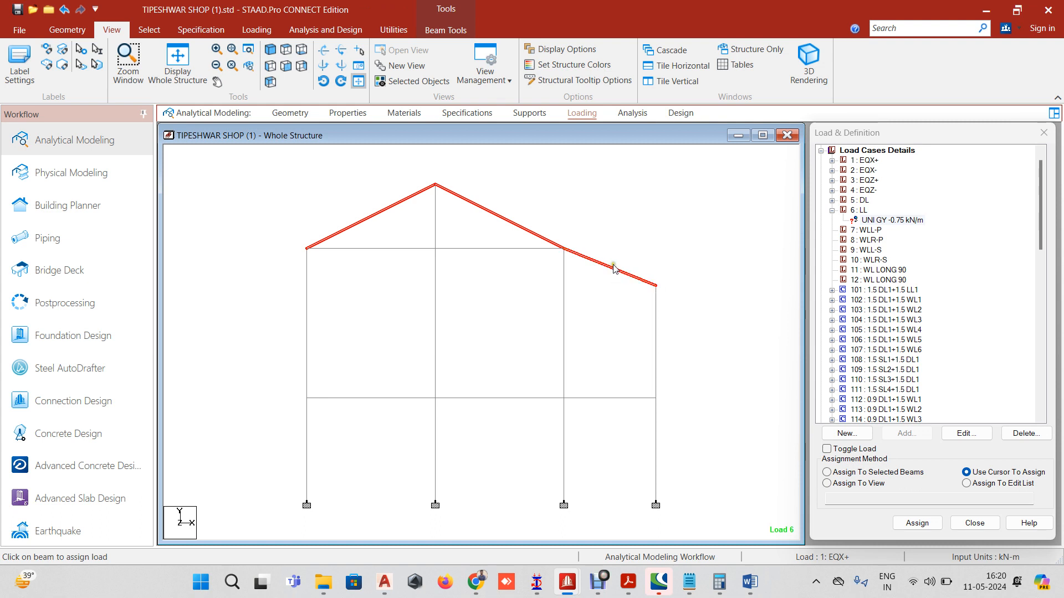
{"action": "left_click", "coordinate": [404, 82]}
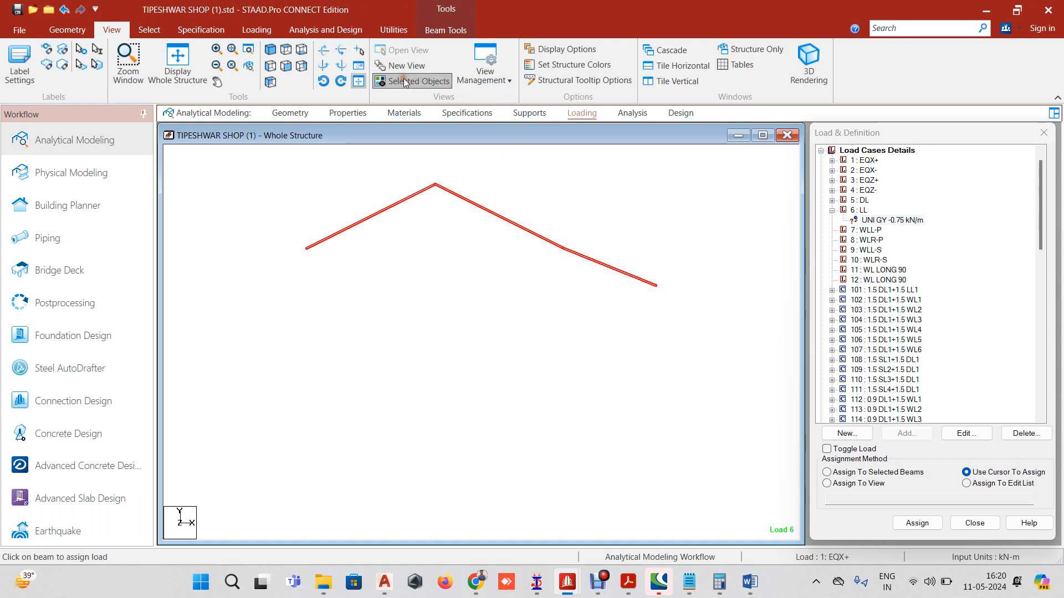
{"action": "left_click", "coordinate": [271, 51]}
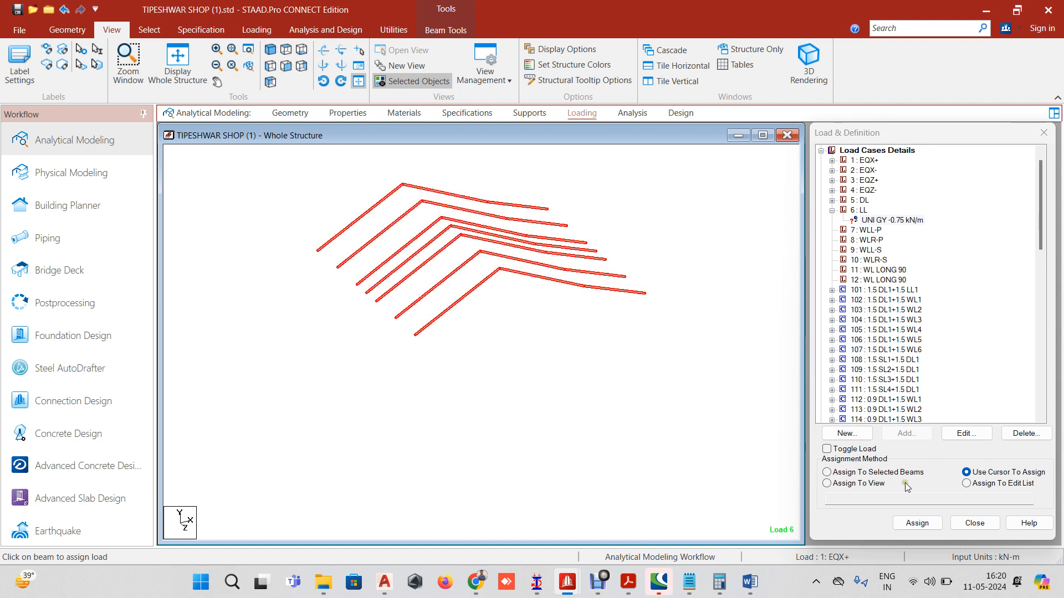
Assign the -0.75 kN/m live load to all roof members in the view and confirm the assignment
{"action": "left_click", "coordinate": [871, 483]}
{"action": "left_click", "coordinate": [915, 523]}
{"action": "left_click", "coordinate": [958, 370]}
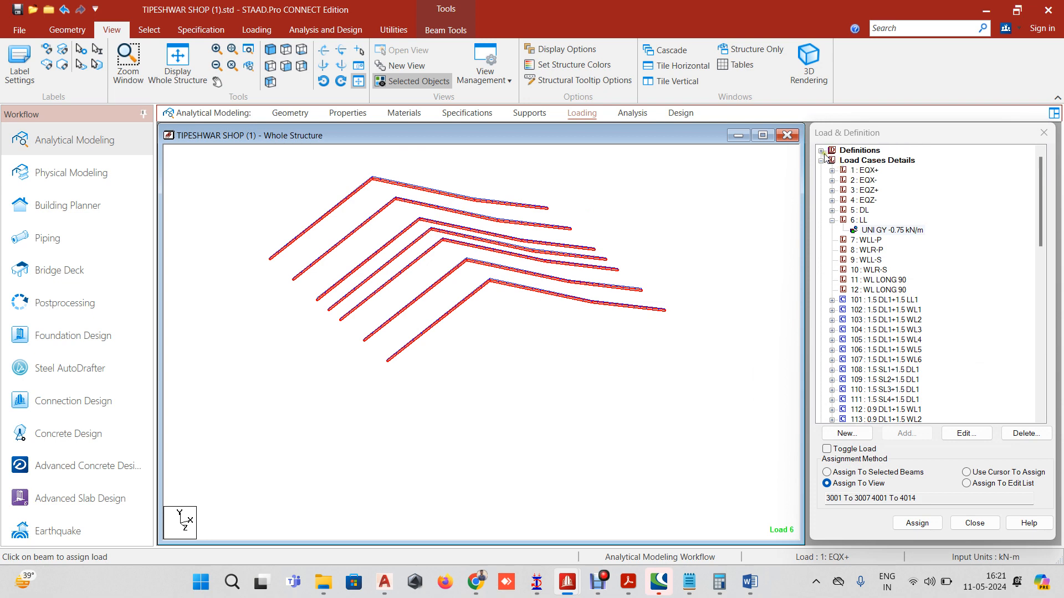
Open the IS 1893 - 2016 seismic definition and start a new UNI member weight under its zone entry
{"action": "left_click", "coordinate": [821, 150]}
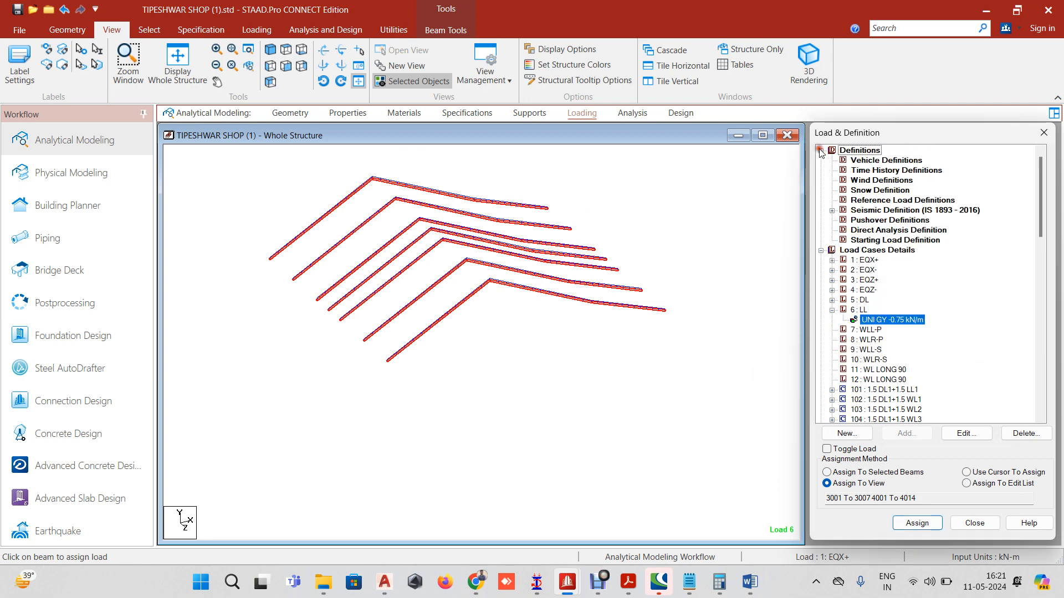
{"action": "left_click", "coordinate": [832, 210]}
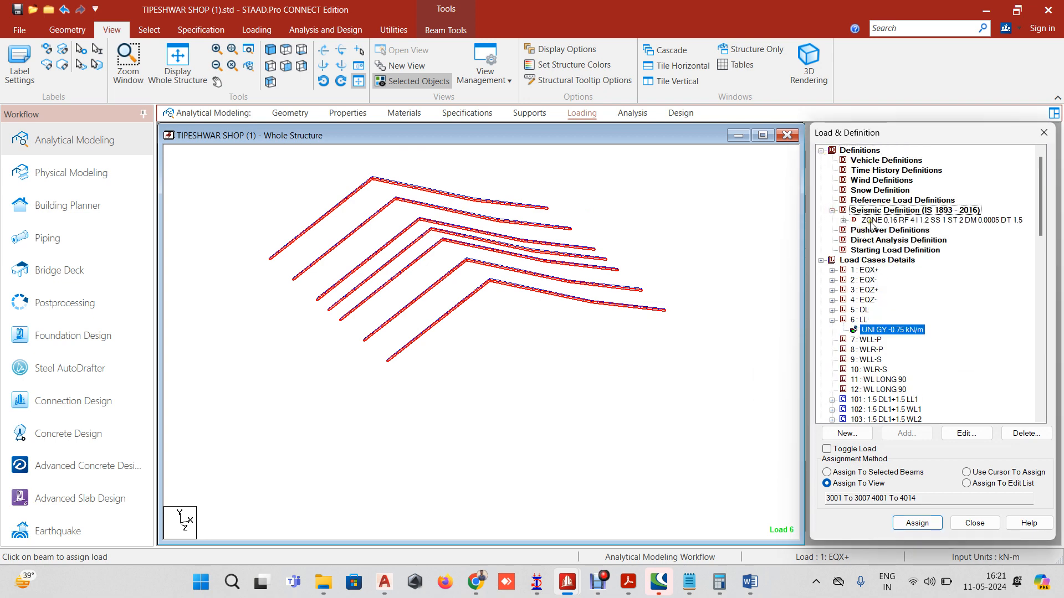
{"action": "left_click", "coordinate": [843, 221]}
{"action": "left_click", "coordinate": [843, 221]}
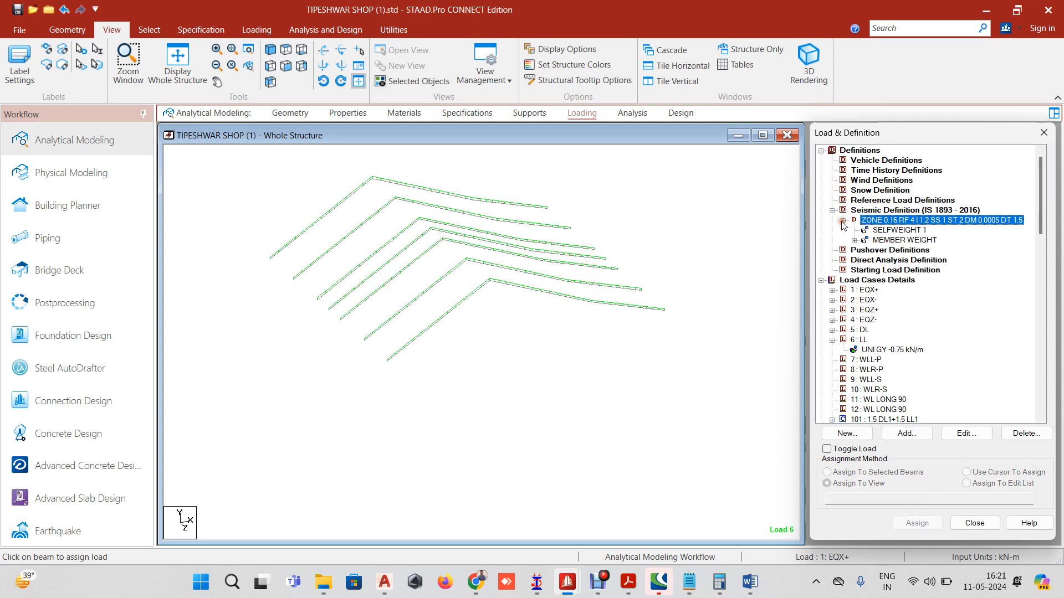
{"action": "left_click", "coordinate": [917, 434]}
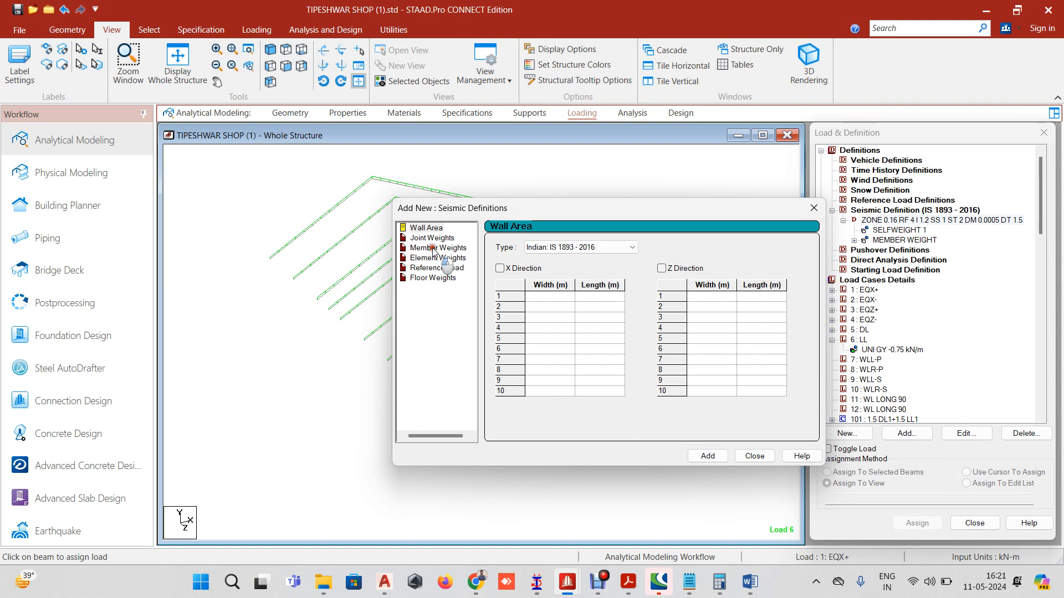
{"action": "left_click", "coordinate": [438, 248]}
{"action": "left_click", "coordinate": [629, 276]}
{"action": "left_click", "coordinate": [615, 297]}
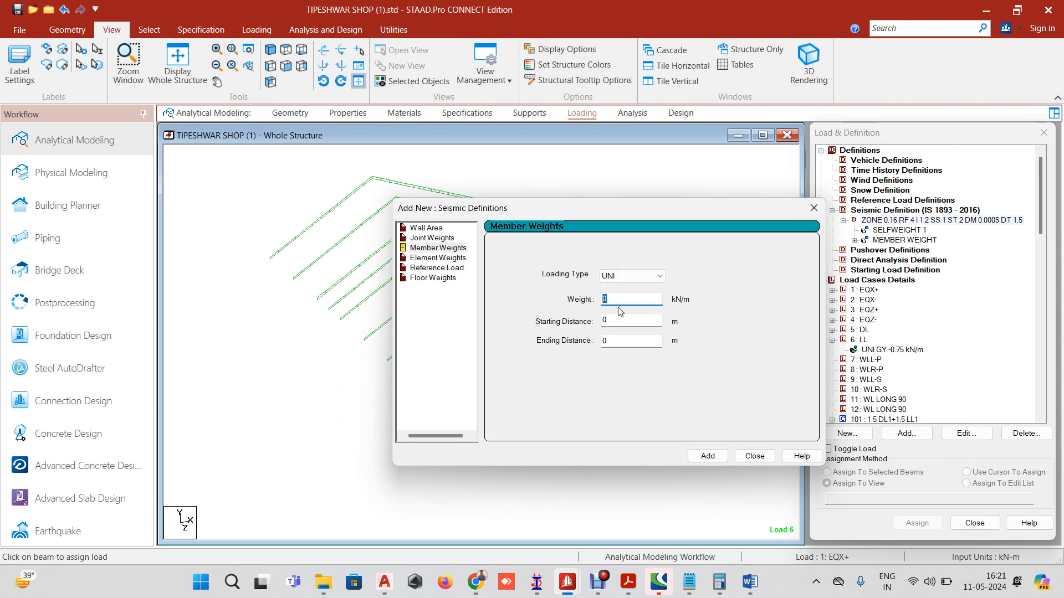
Switch to Calculator, divide 0.75 by 4 and copy the result
{"action": "left_click", "coordinate": [719, 581]}
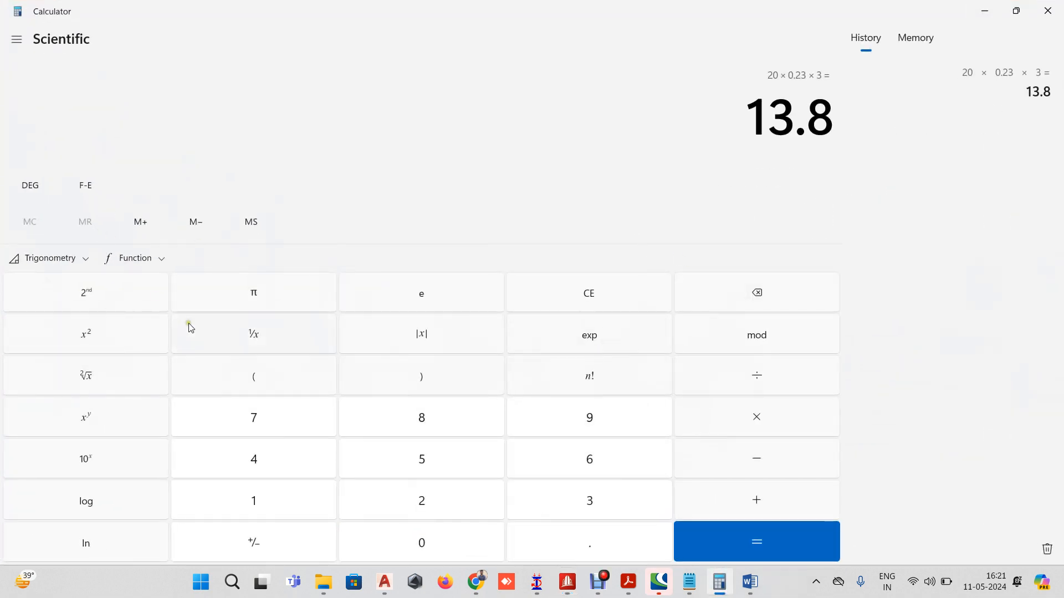
{"action": "left_click", "coordinate": [597, 308]}
{"action": "left_click", "coordinate": [576, 554]}
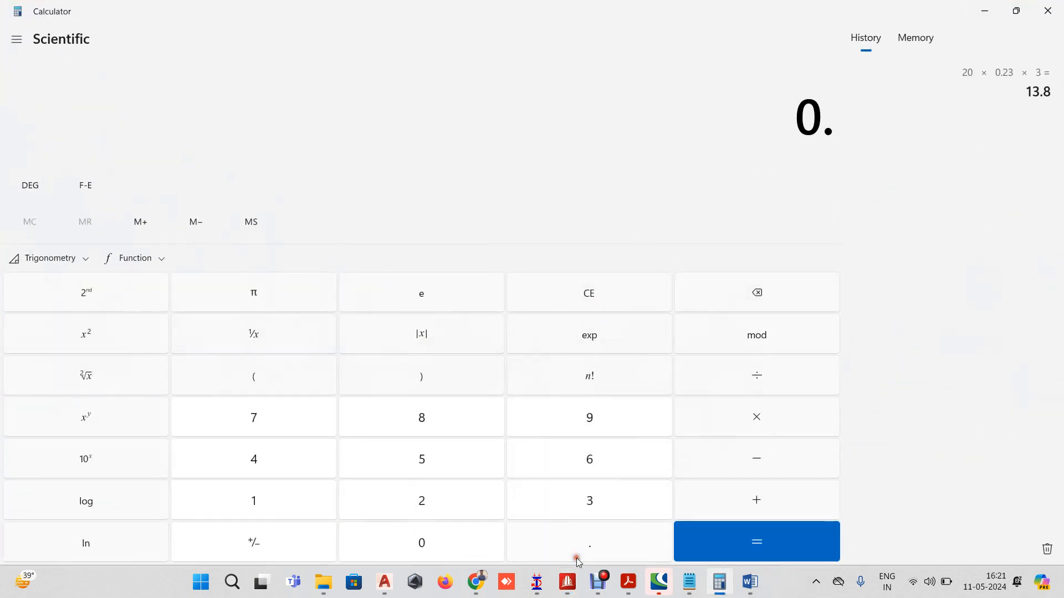
{"action": "left_click", "coordinate": [239, 426]}
{"action": "left_click", "coordinate": [421, 460]}
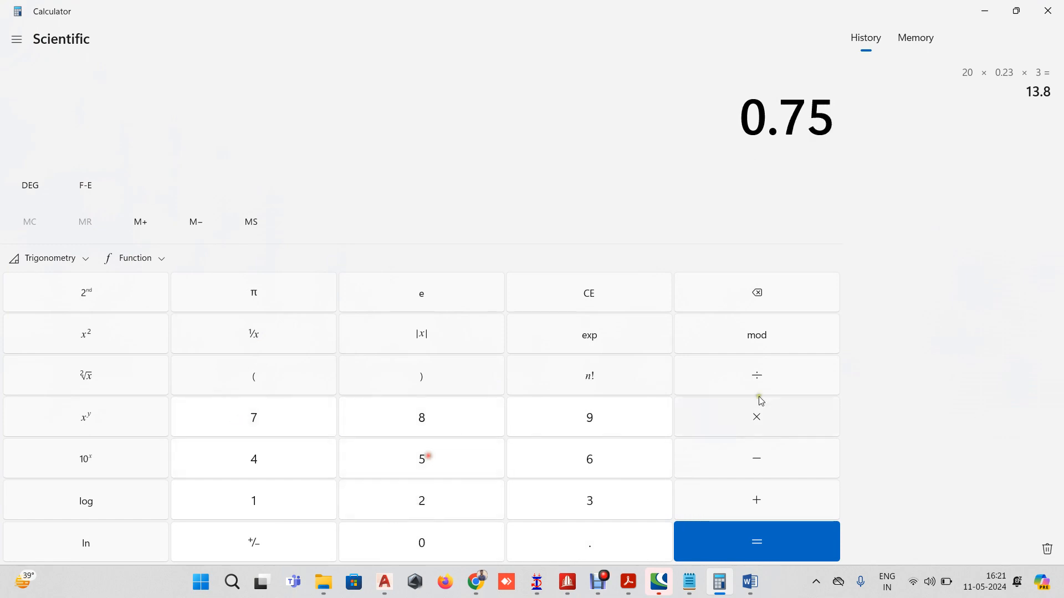
{"action": "left_click", "coordinate": [775, 382]}
{"action": "left_click", "coordinate": [266, 460]}
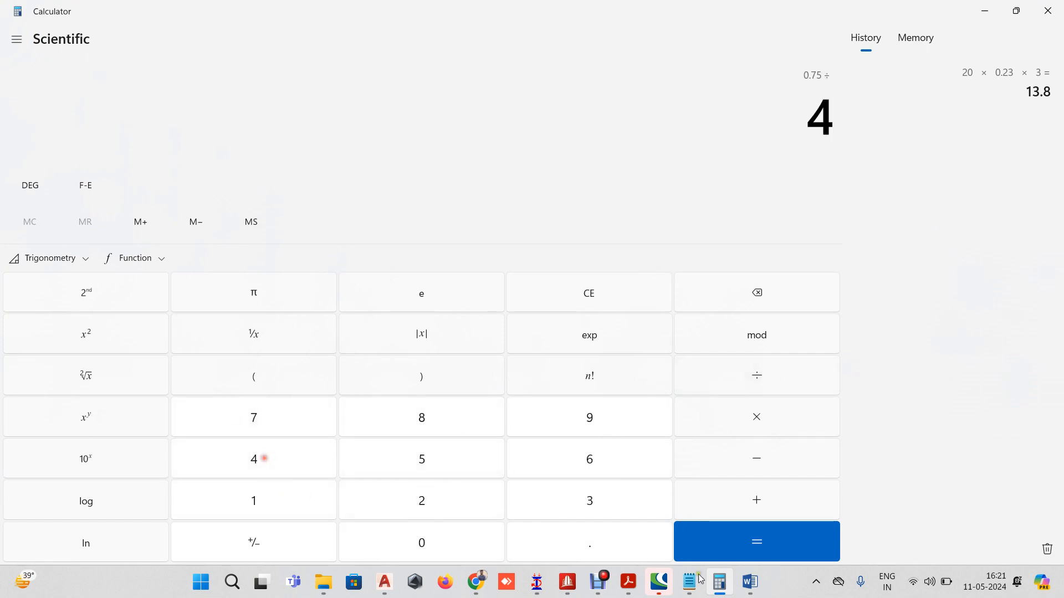
{"action": "left_click", "coordinate": [693, 536]}
{"action": "left_click_drag", "start_coordinate": [698, 116], "coordinate": [904, 114]}
{"action": "key", "text": "ctrl+c"}
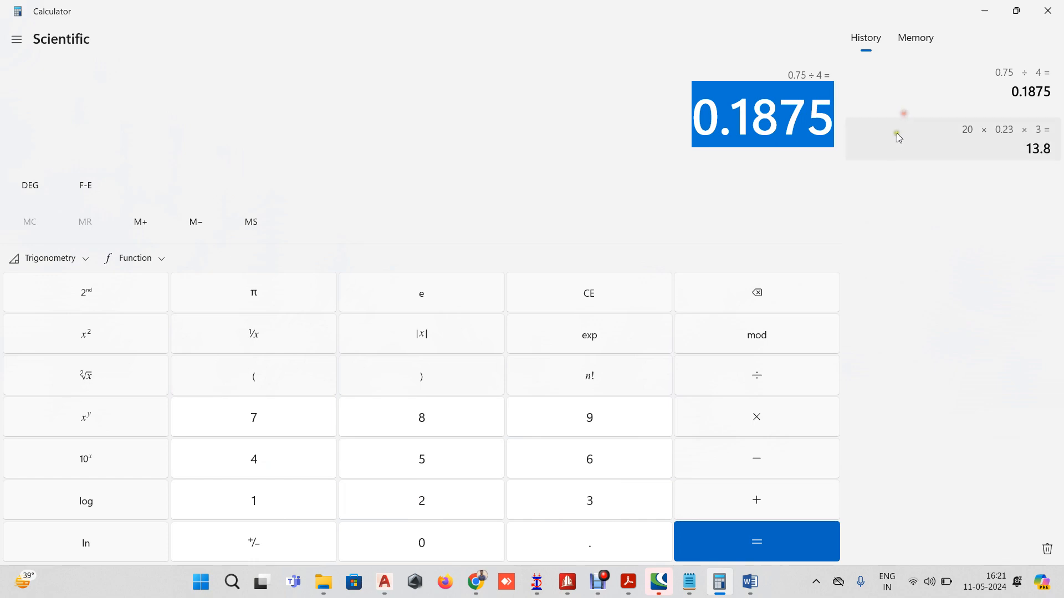
Back in the seismic member weight definition, set the weight to 0.1875 kN/m and add it
{"action": "left_click", "coordinate": [985, 11]}
{"action": "key", "text": "BackSpace"}
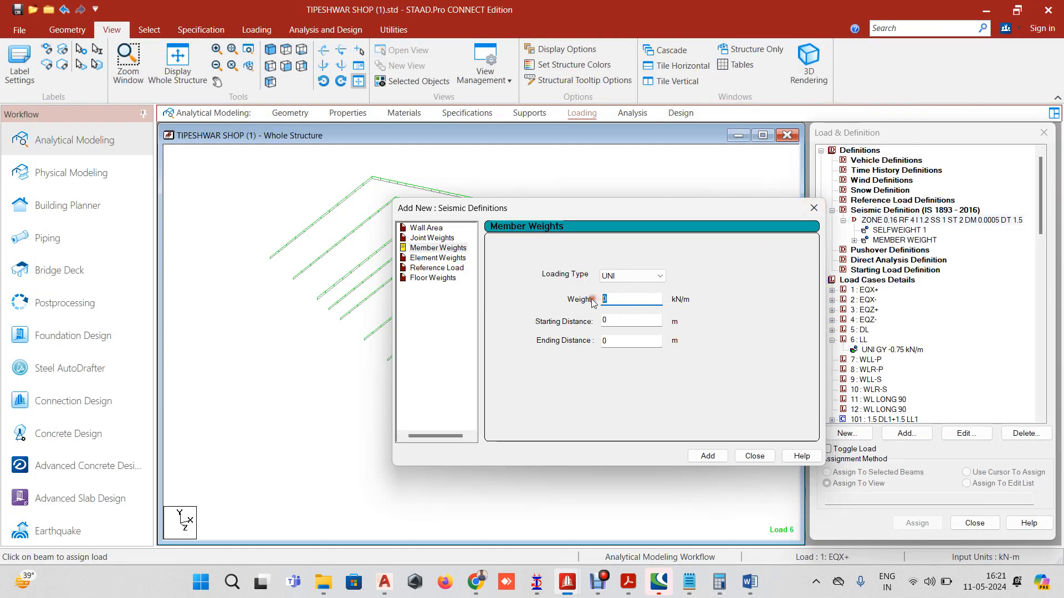
{"action": "key", "text": "ctrl+v"}
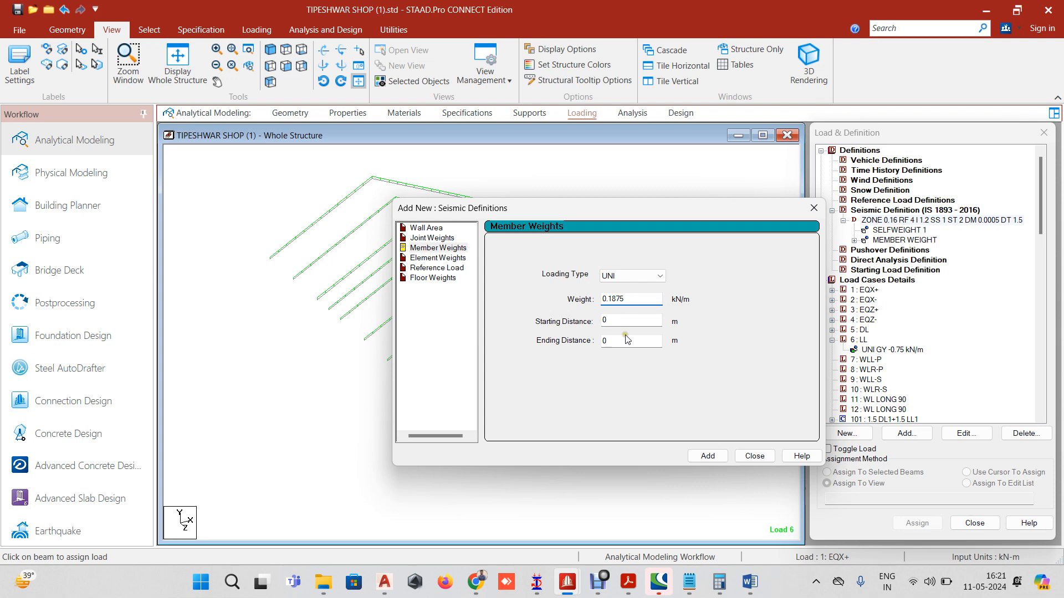
{"action": "left_click", "coordinate": [707, 456]}
{"action": "left_click", "coordinate": [755, 456]}
Assign the UNI 0.1875 seismic member weight to all roof members in the view and confirm the assignment
{"action": "left_click", "coordinate": [899, 260]}
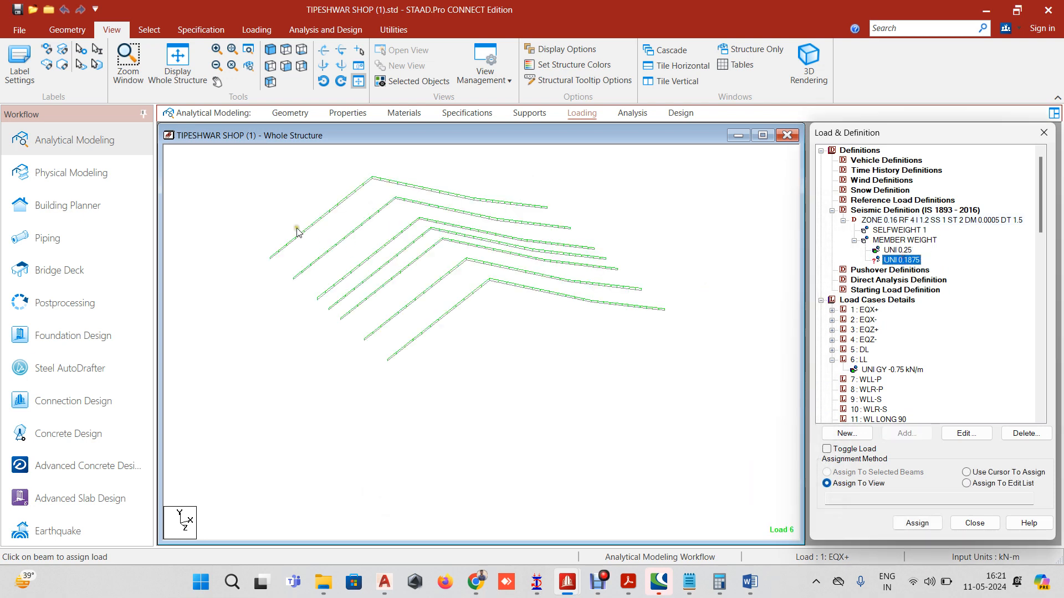
{"action": "left_click", "coordinate": [922, 521]}
{"action": "left_click", "coordinate": [974, 370]}
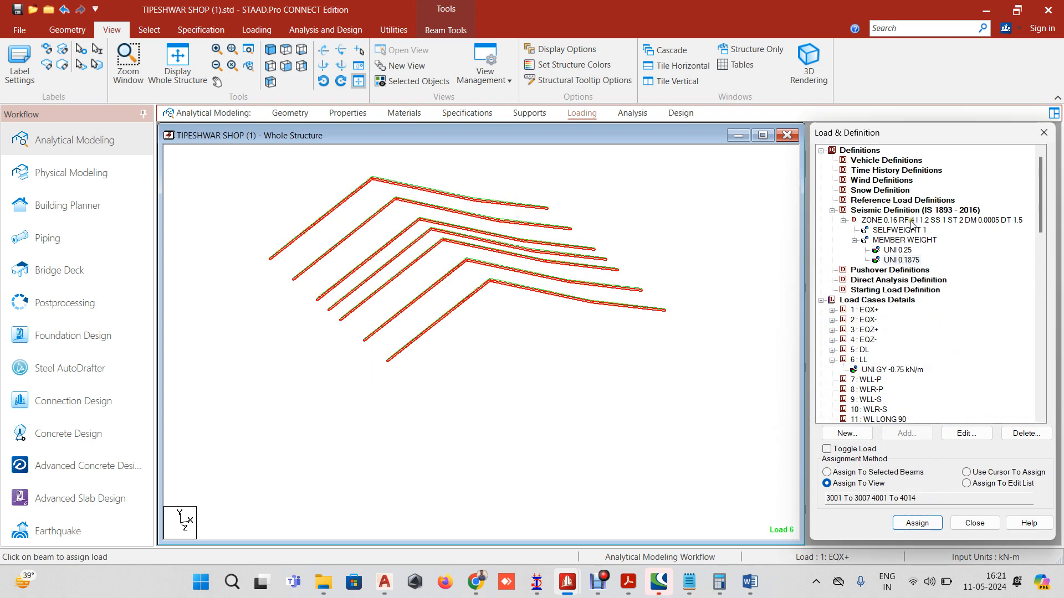
Review the values and assigned members of the newest seismic member weight and the uniform force in load case 6: LL
{"action": "left_click", "coordinate": [911, 222]}
{"action": "left_click", "coordinate": [906, 264]}
{"action": "double_click", "coordinate": [905, 261]}
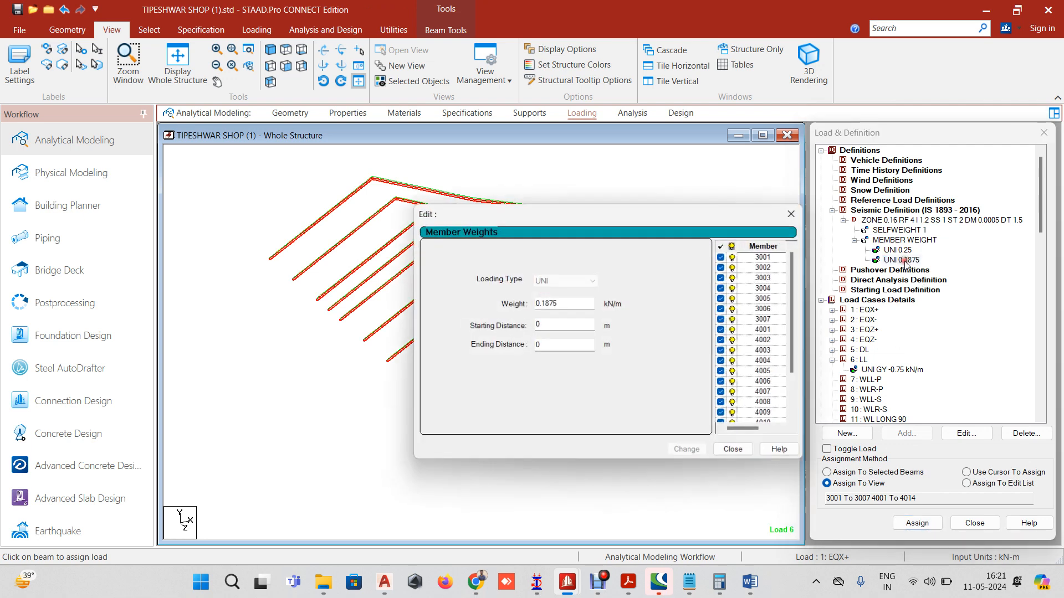
{"action": "left_click", "coordinate": [794, 212]}
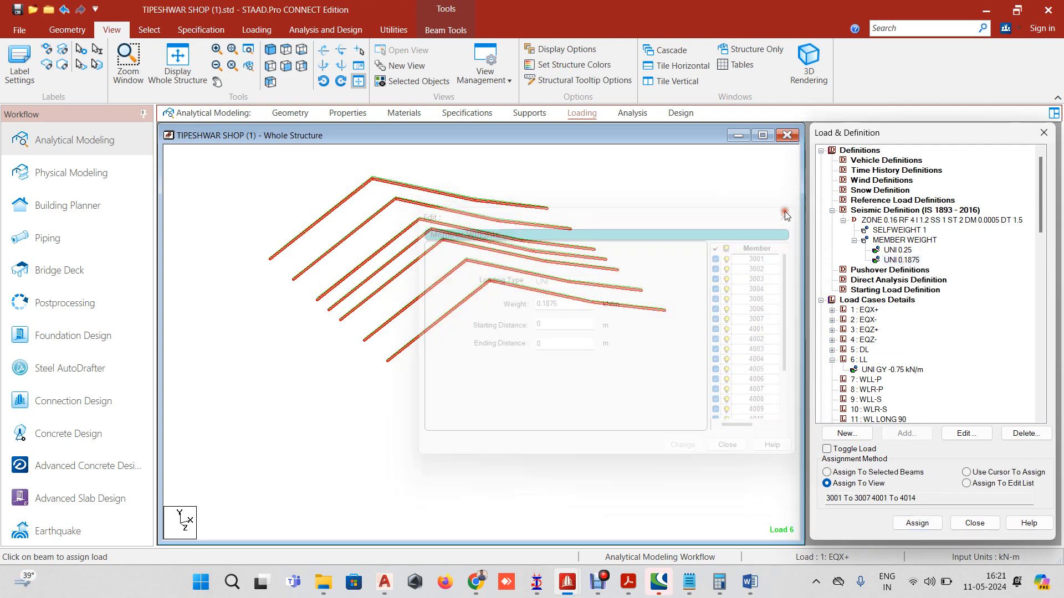
{"action": "left_click", "coordinate": [878, 369]}
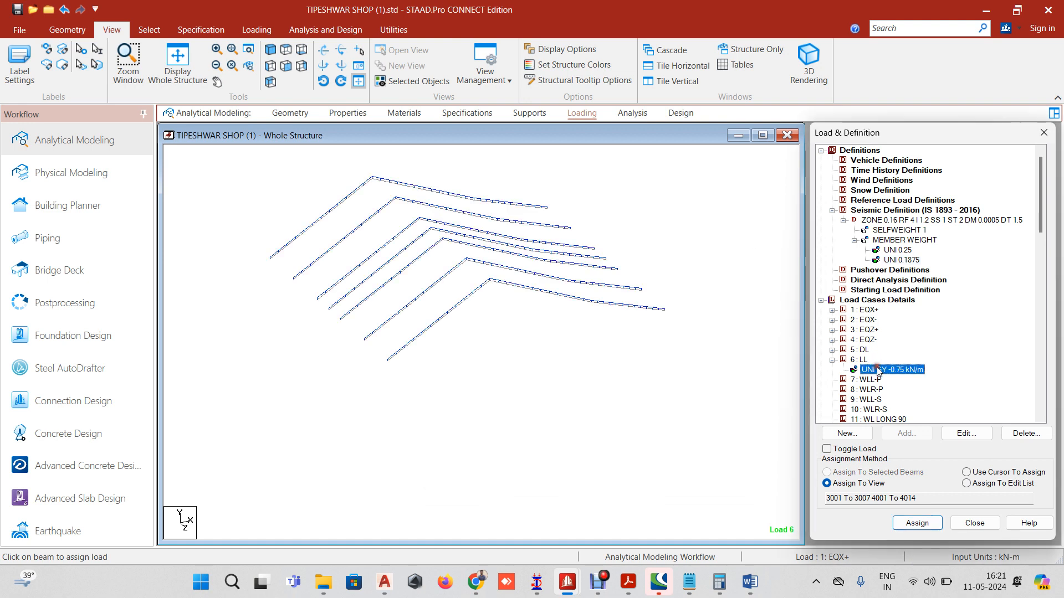
{"action": "scroll", "coordinate": [868, 377], "scroll_direction": "down", "scroll_amount": 2}
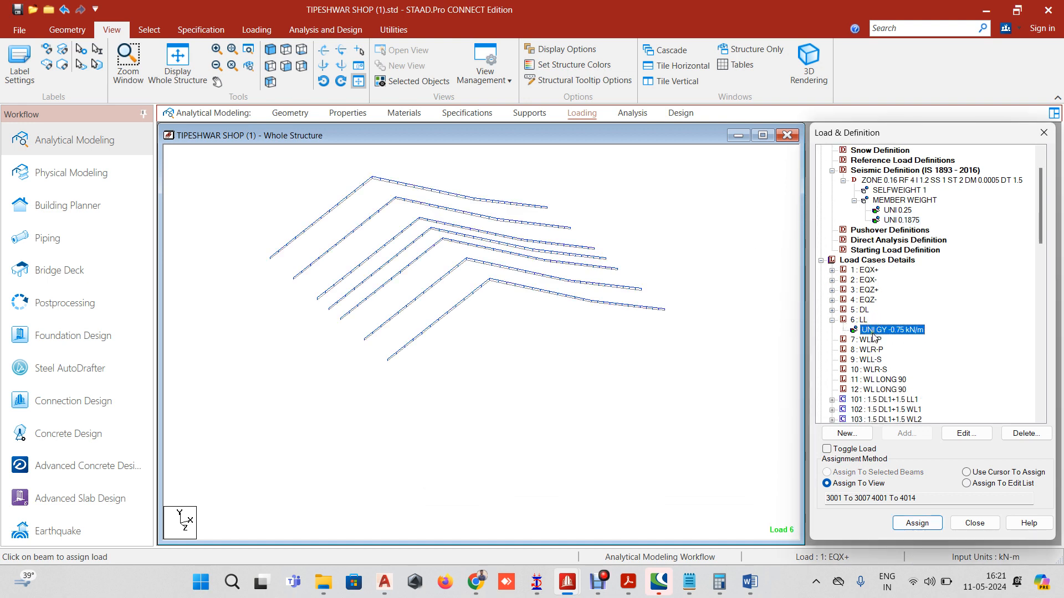
{"action": "double_click", "coordinate": [871, 331]}
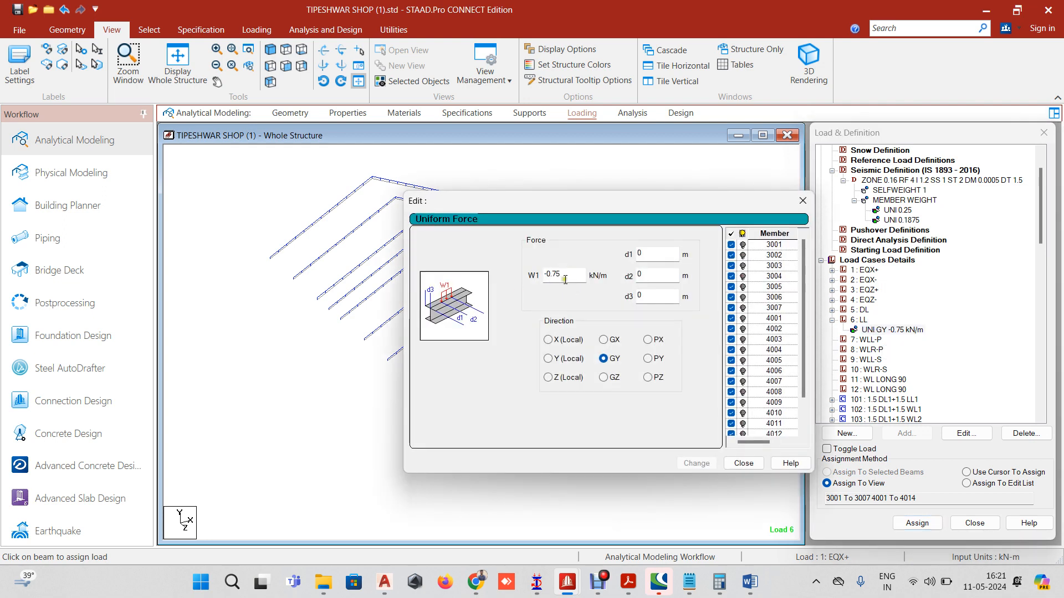
{"action": "left_click", "coordinate": [802, 201]}
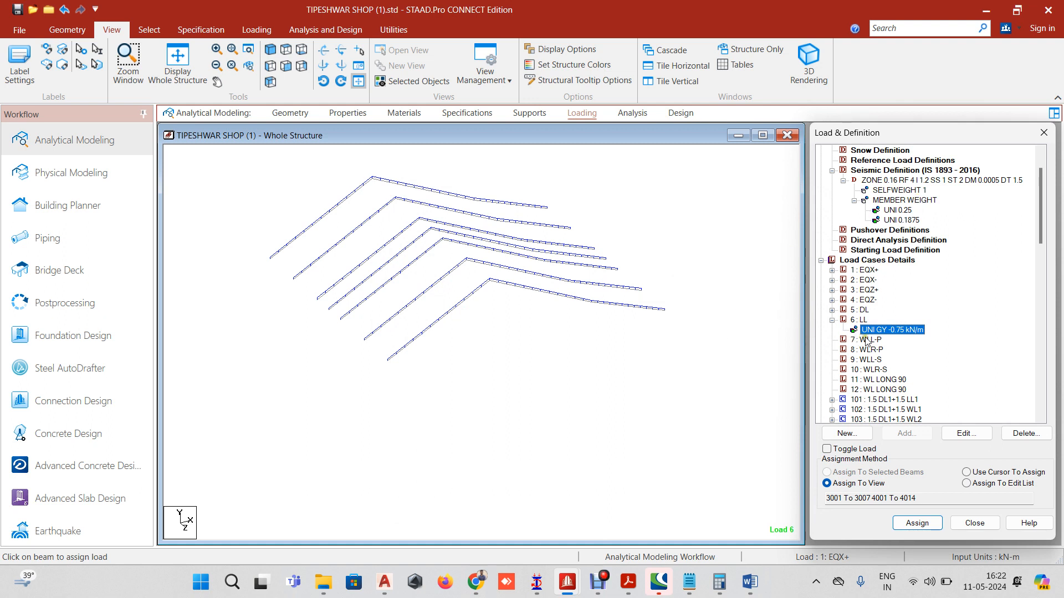
Select load case 7: WLL-P and display the whole structure in isometric view
{"action": "left_click", "coordinate": [866, 339]}
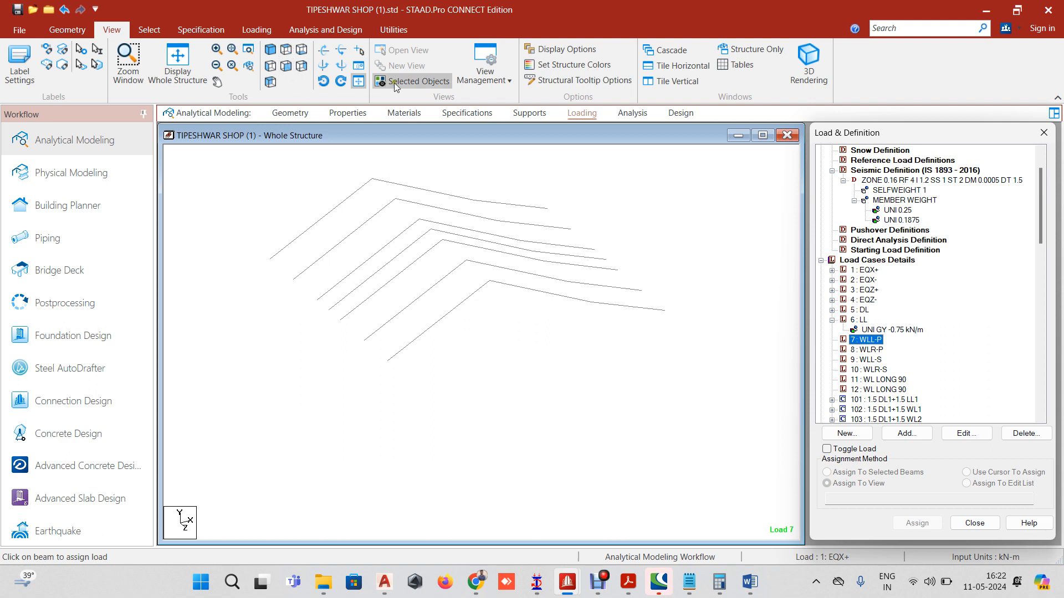
{"action": "left_click", "coordinate": [271, 51]}
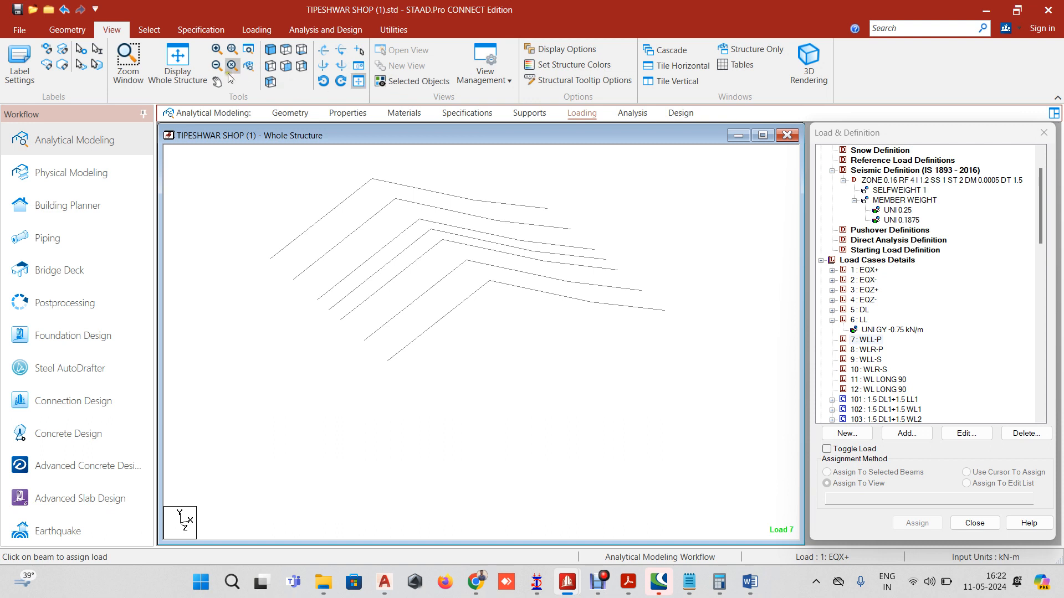
{"action": "left_click", "coordinate": [175, 73]}
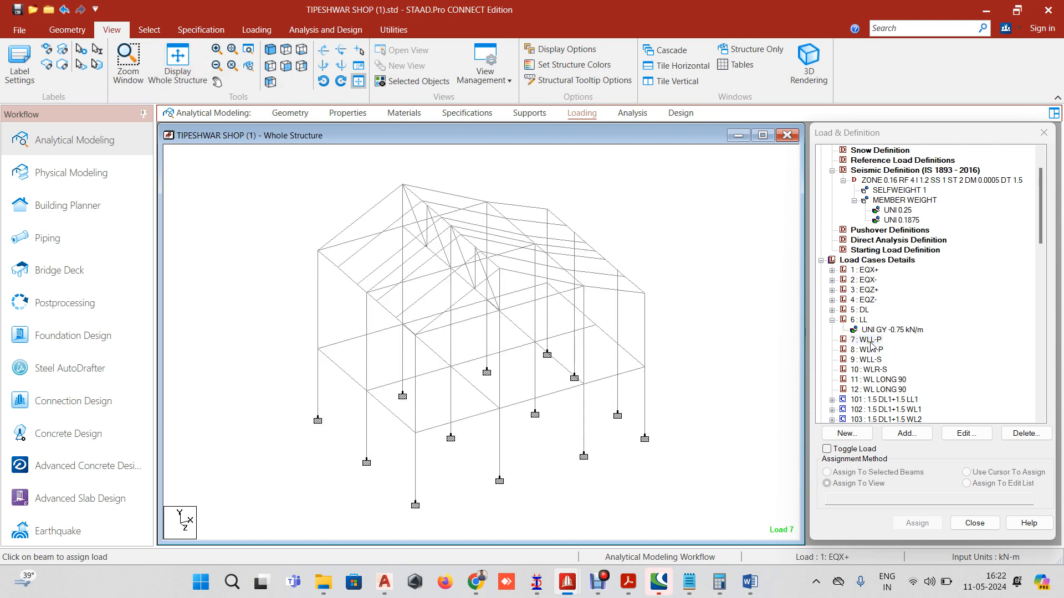
{"action": "left_click", "coordinate": [598, 582]}
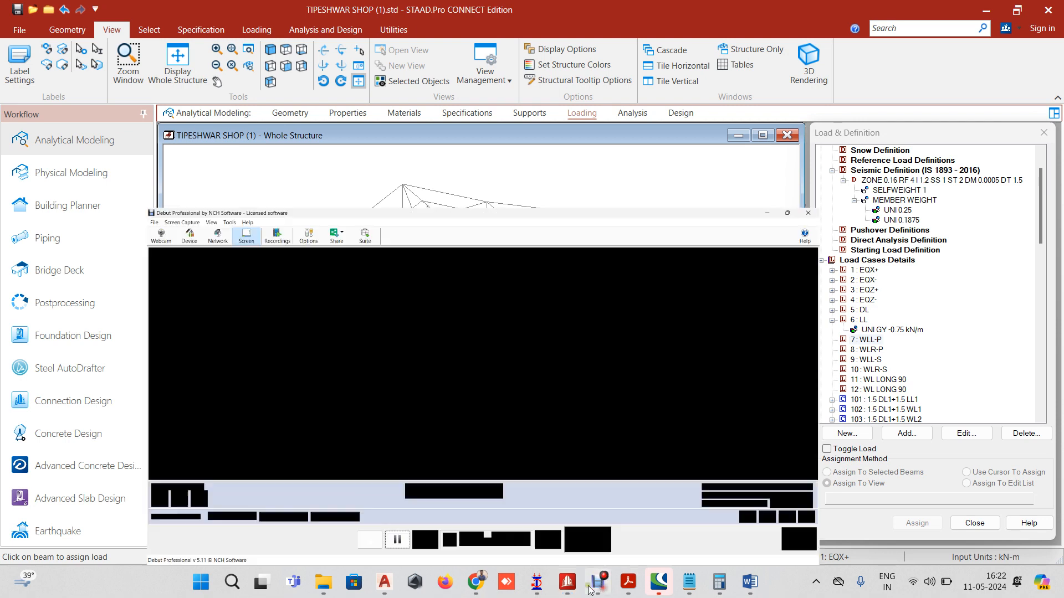